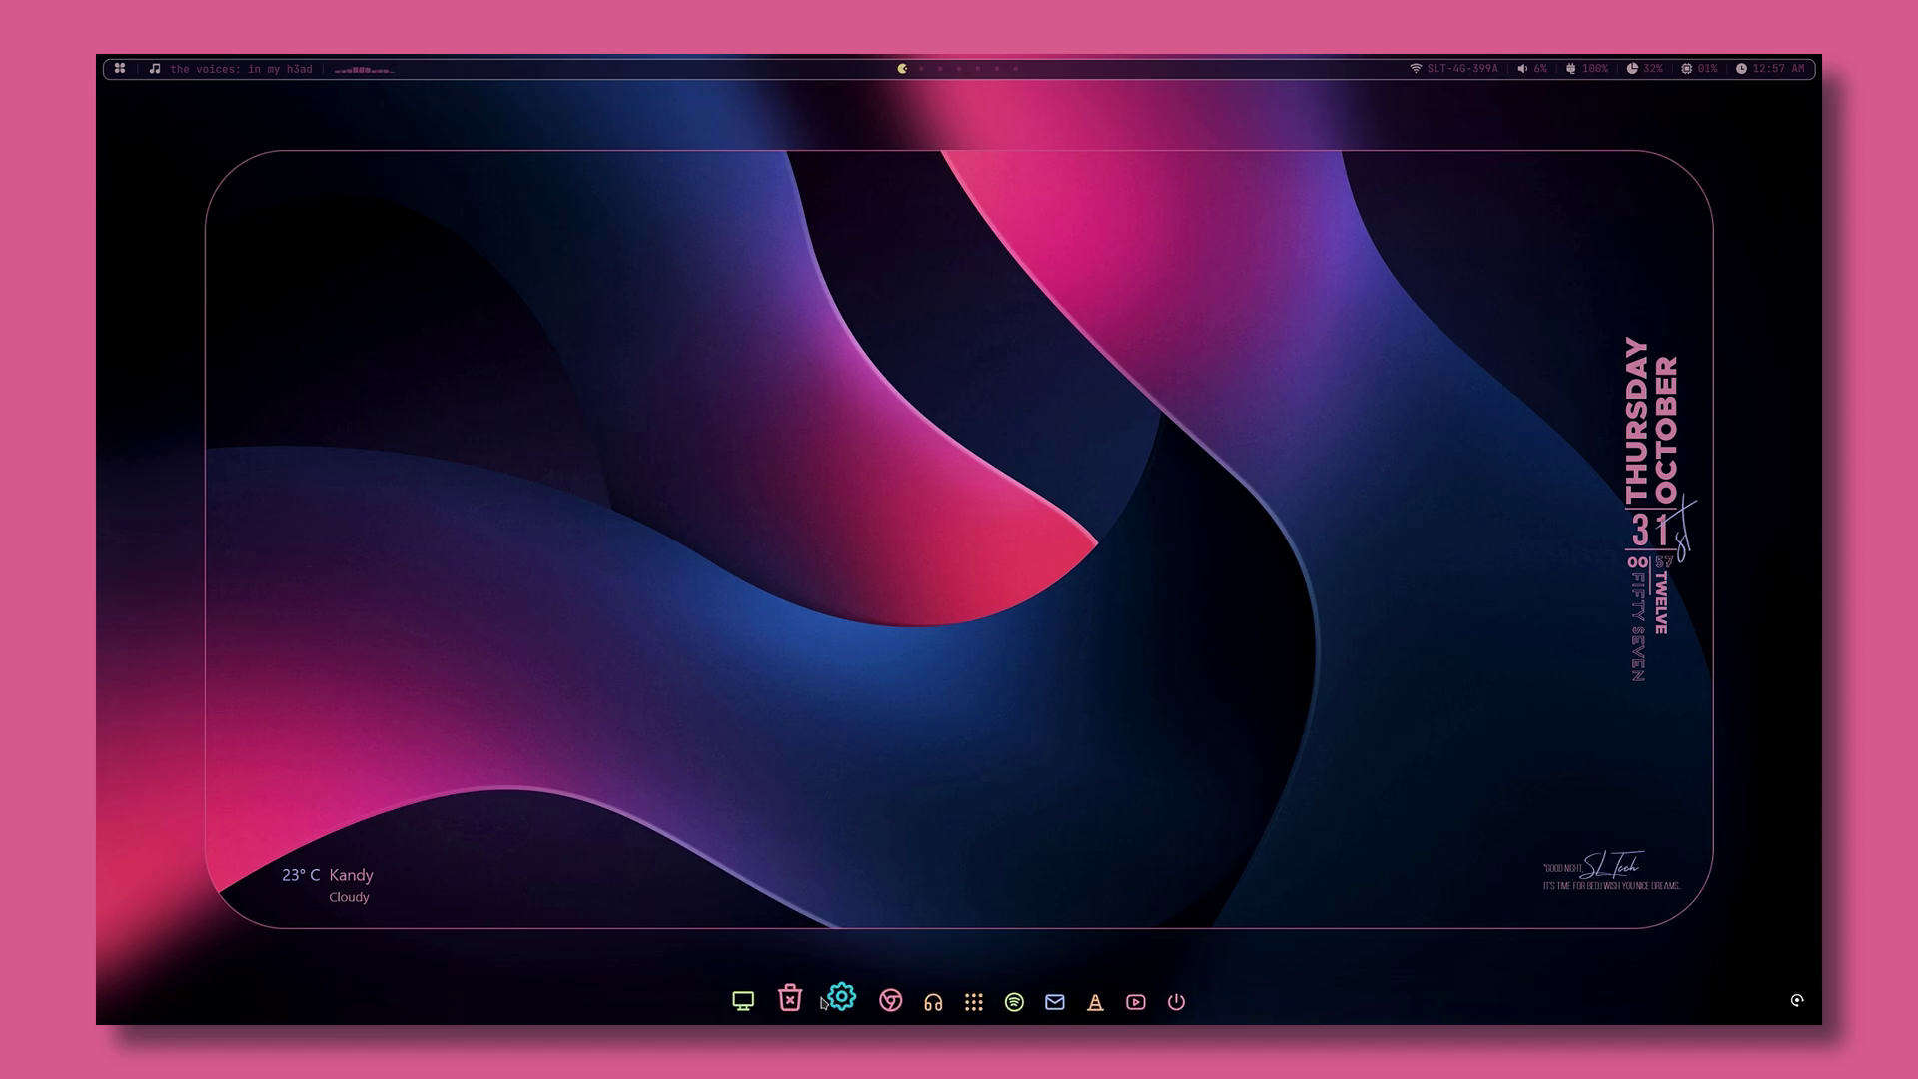
View the contents of the WIN11Pro (C:) drive from This PC, and close the file window
left_click(757, 994)
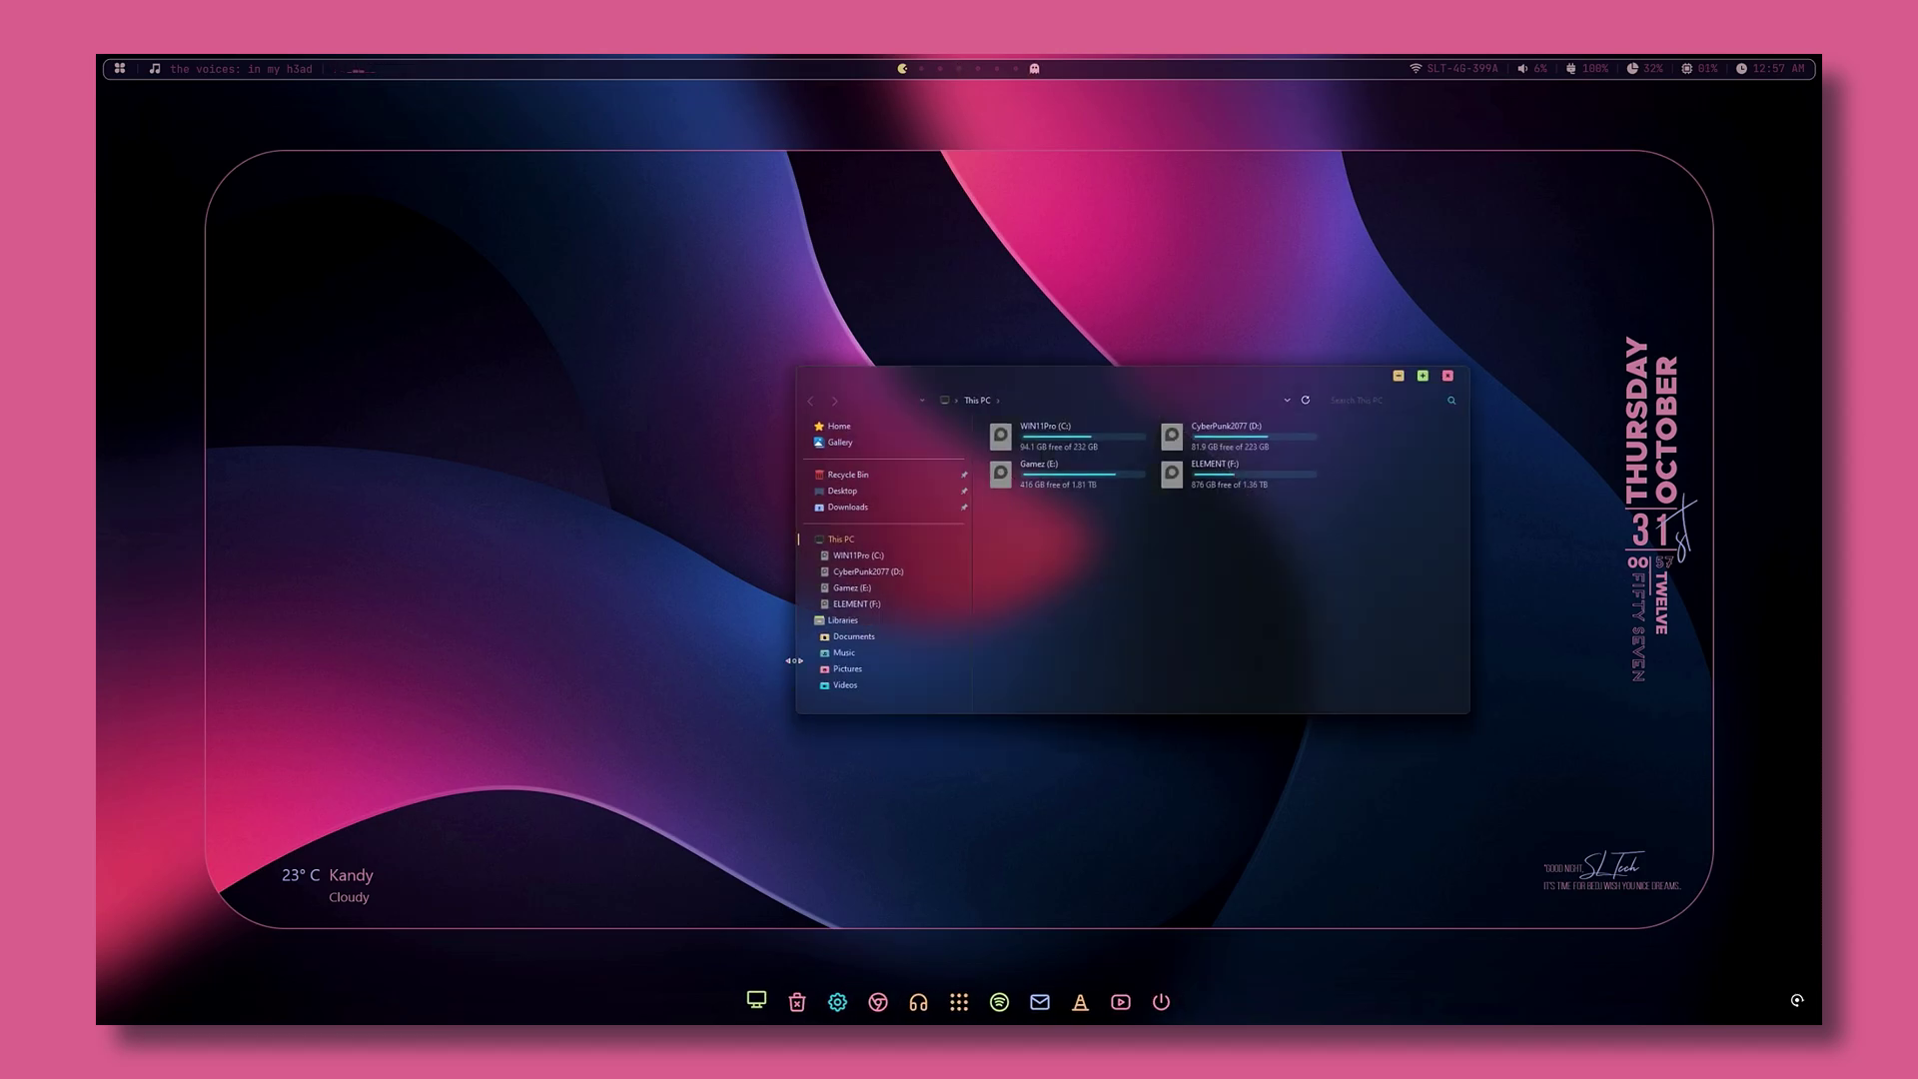
double_click(1098, 438)
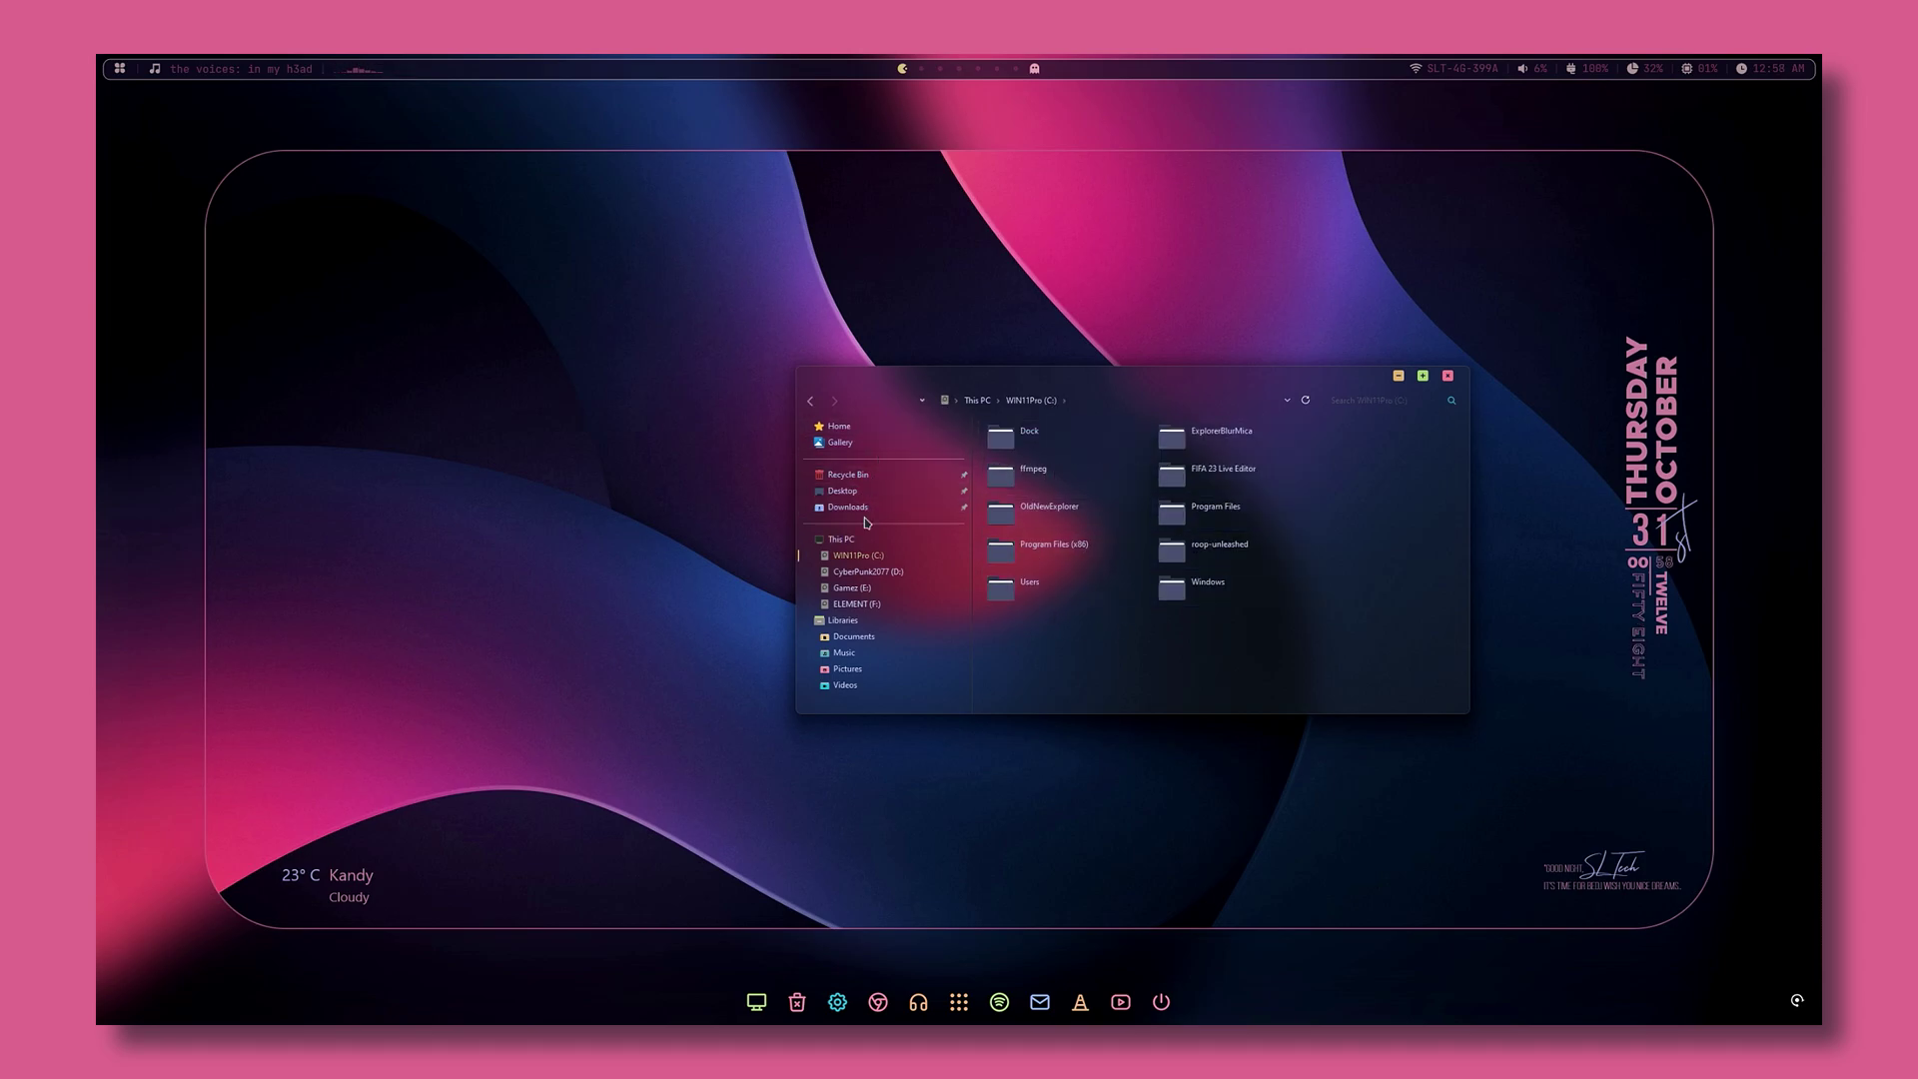
left_click(1449, 378)
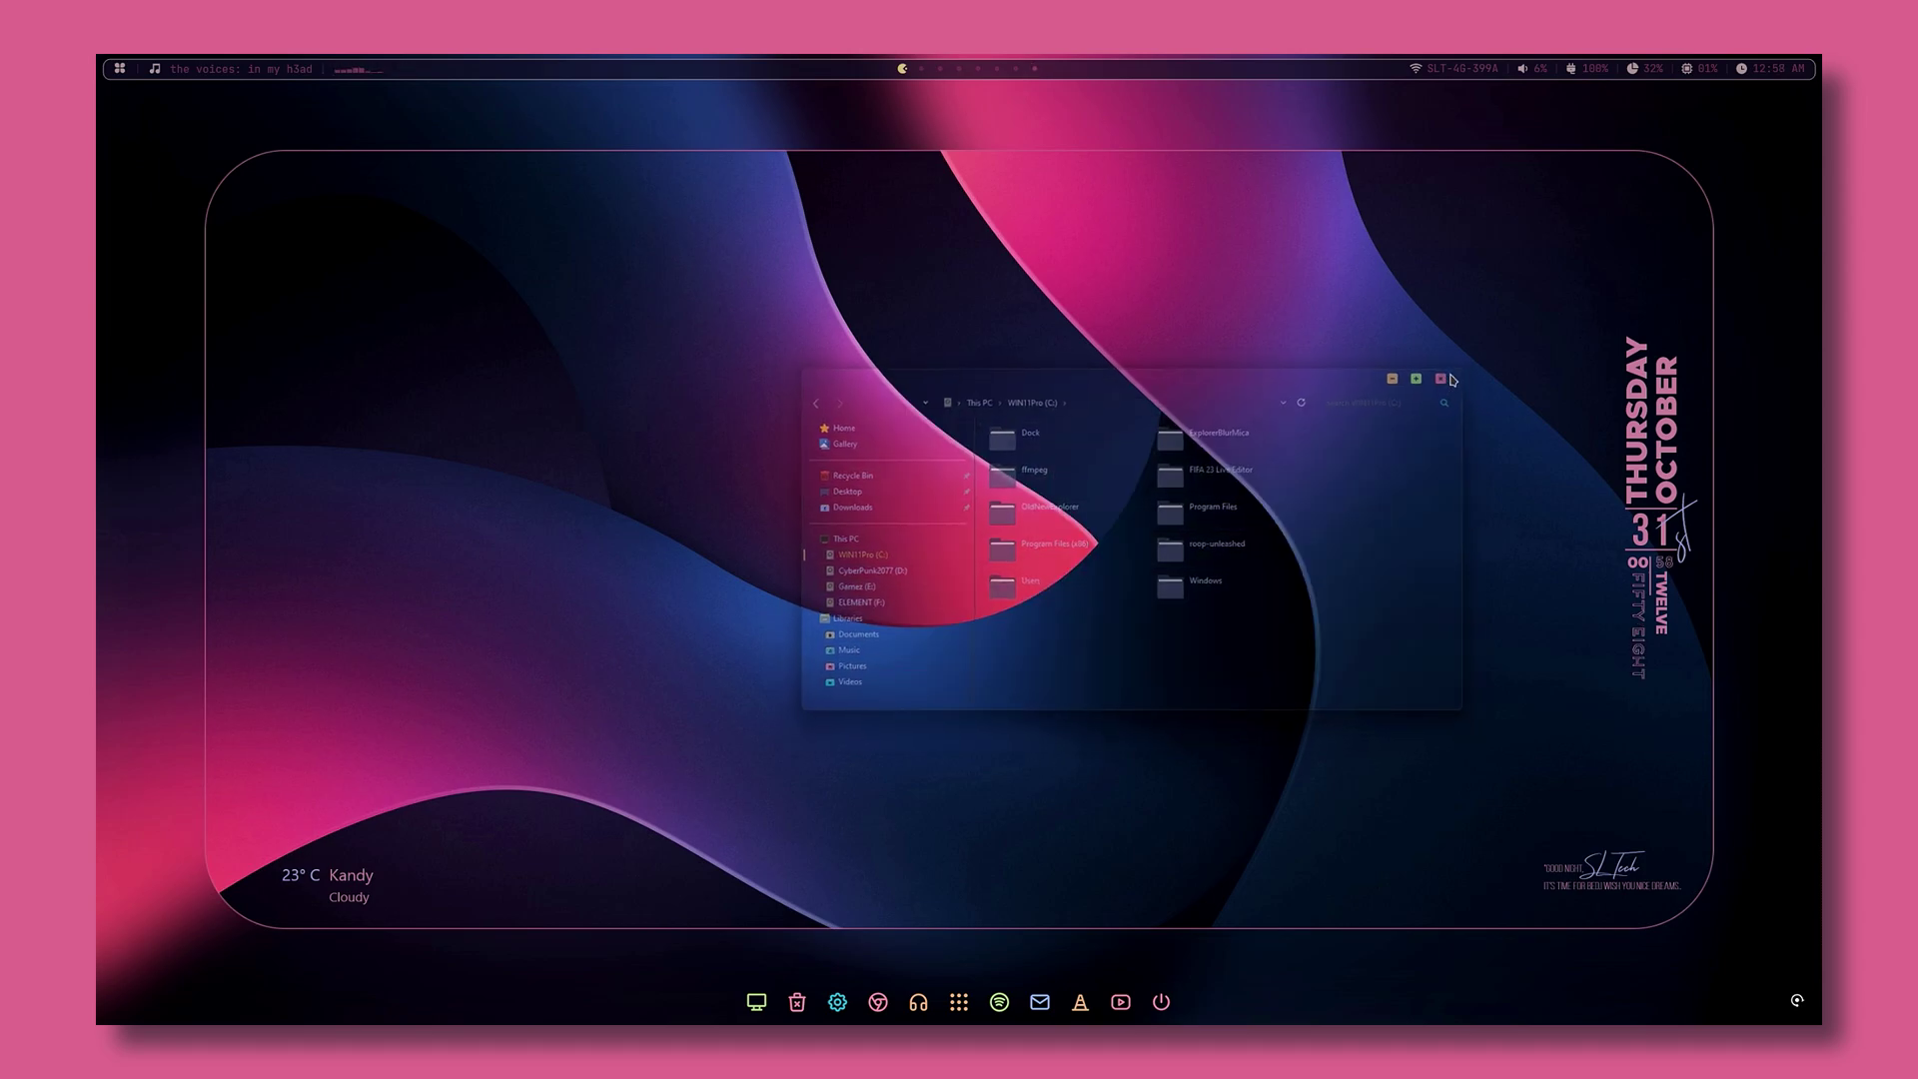
Permanently delete all items in the Recycle Bin and close its window
left_click(797, 1001)
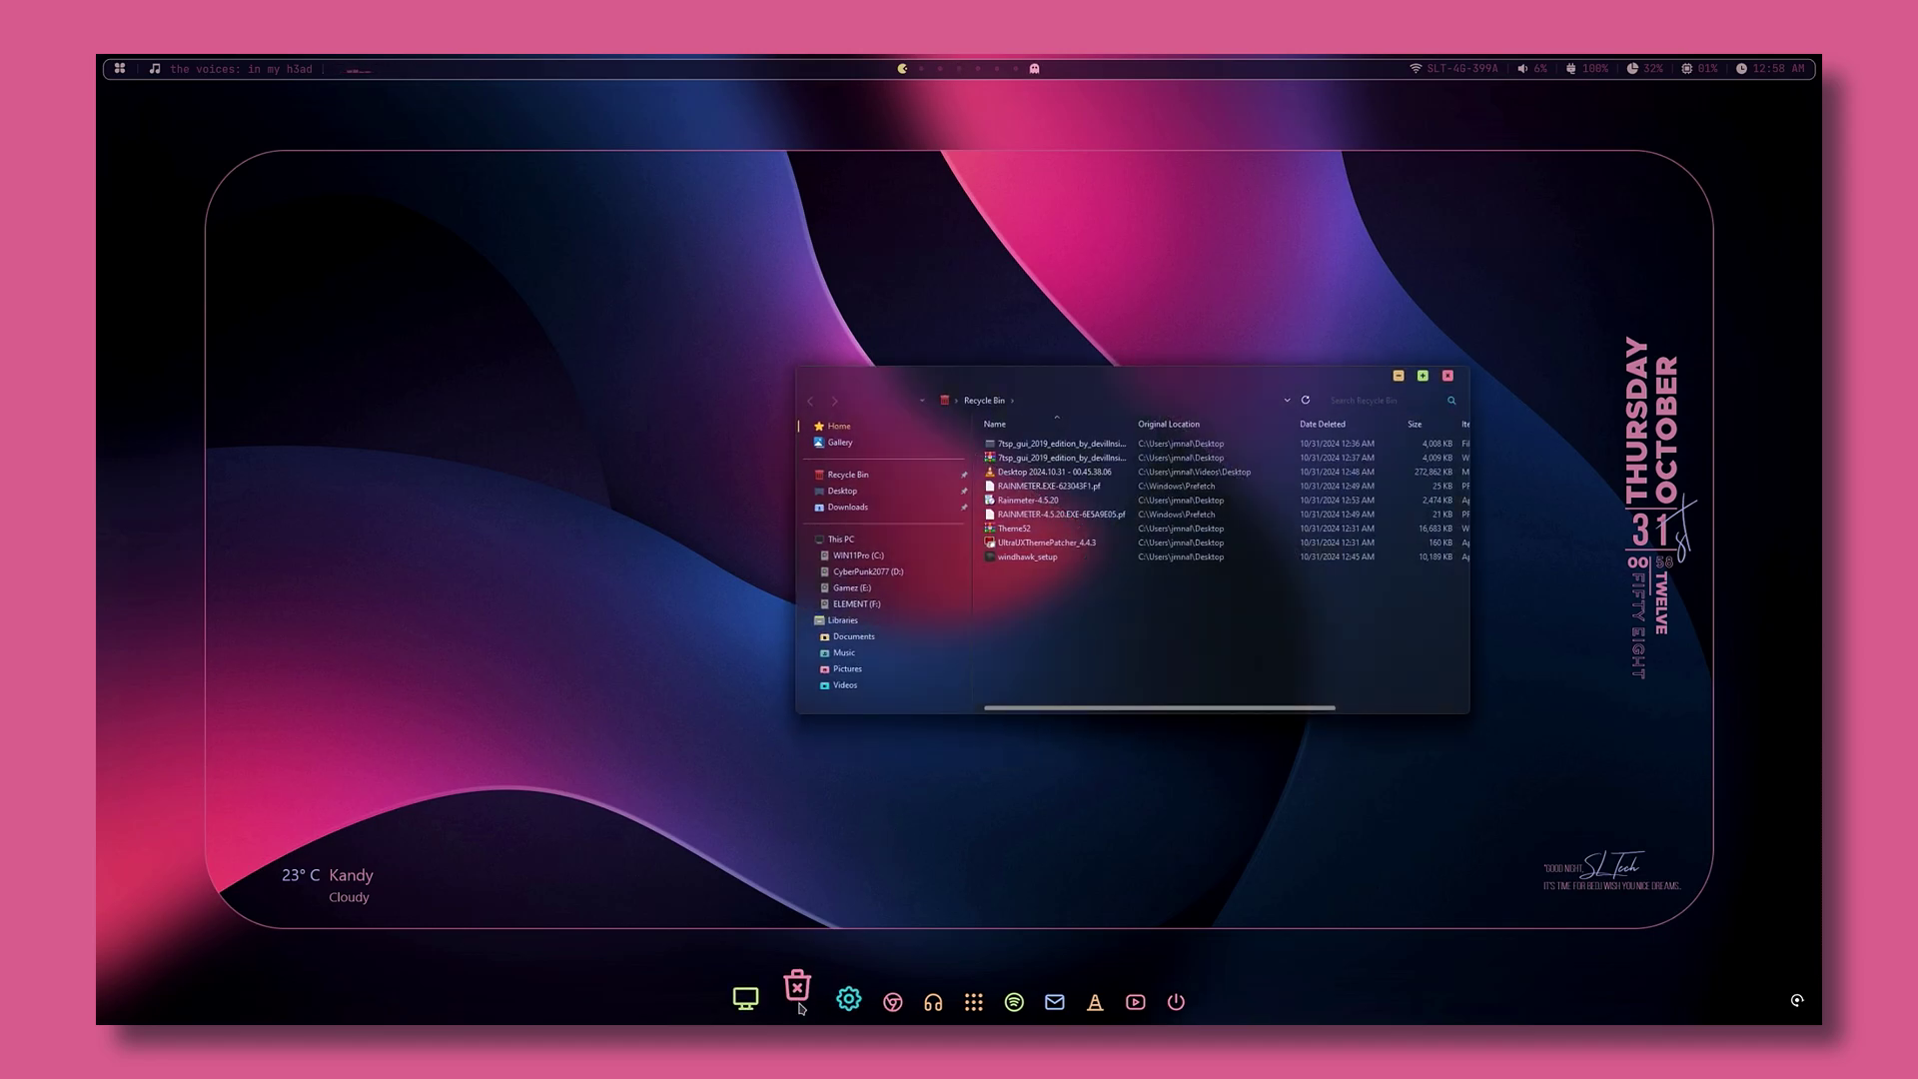
left_click_drag(1057, 616, 1043, 442)
right_click(1042, 443)
left_click(1083, 453)
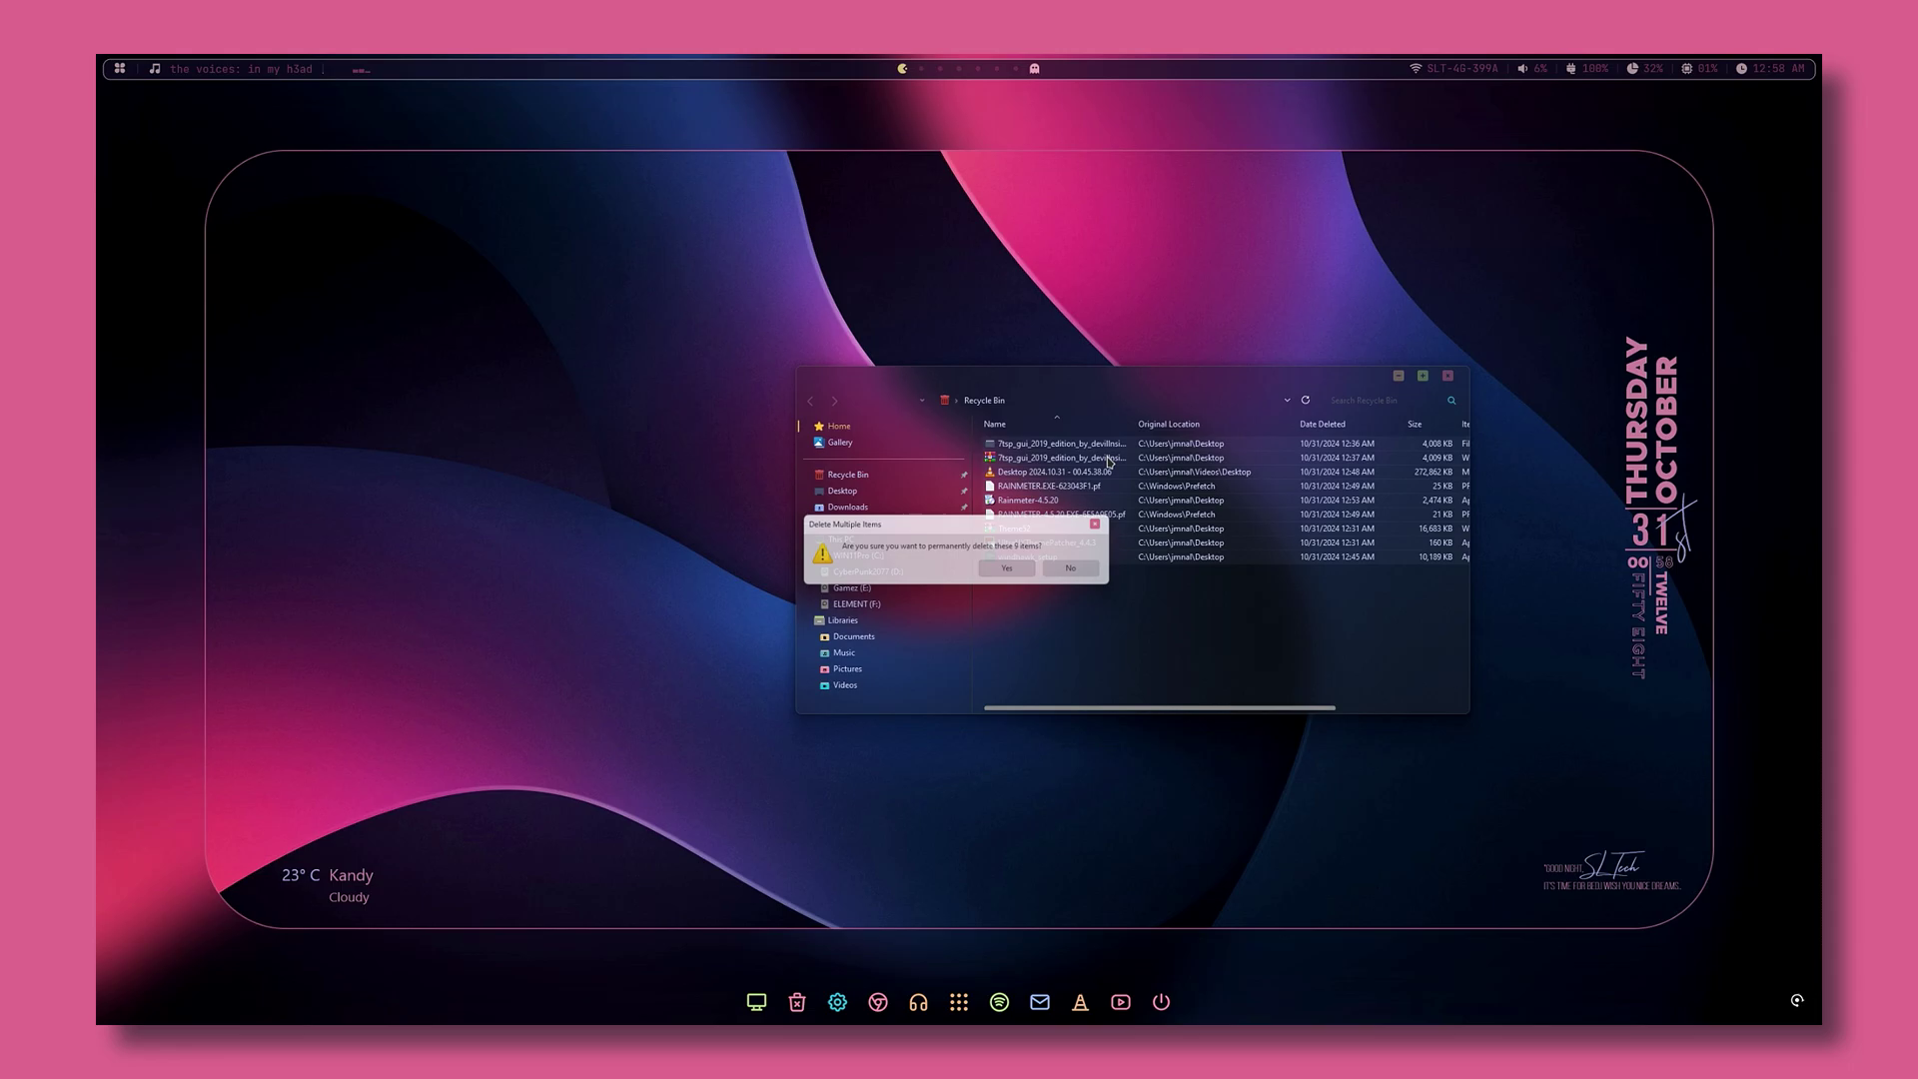
left_click(1013, 572)
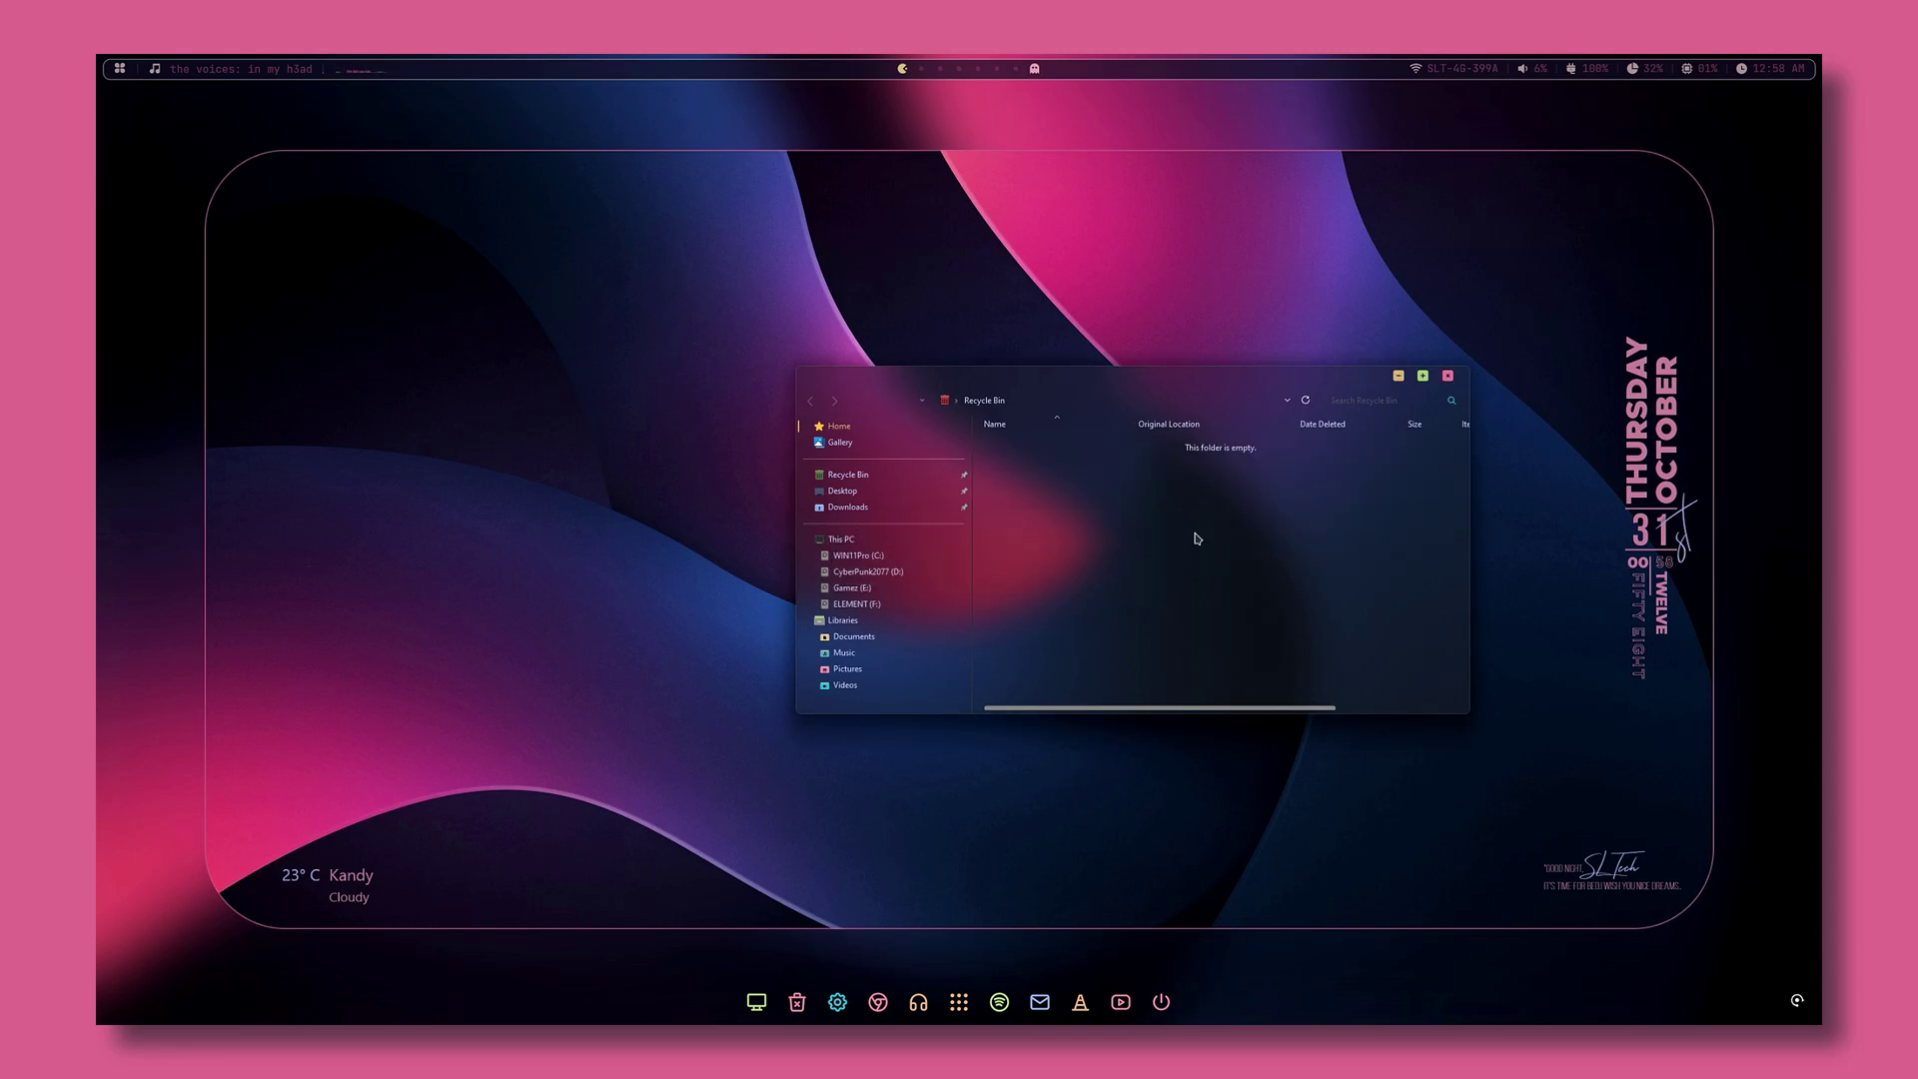
left_click(1448, 376)
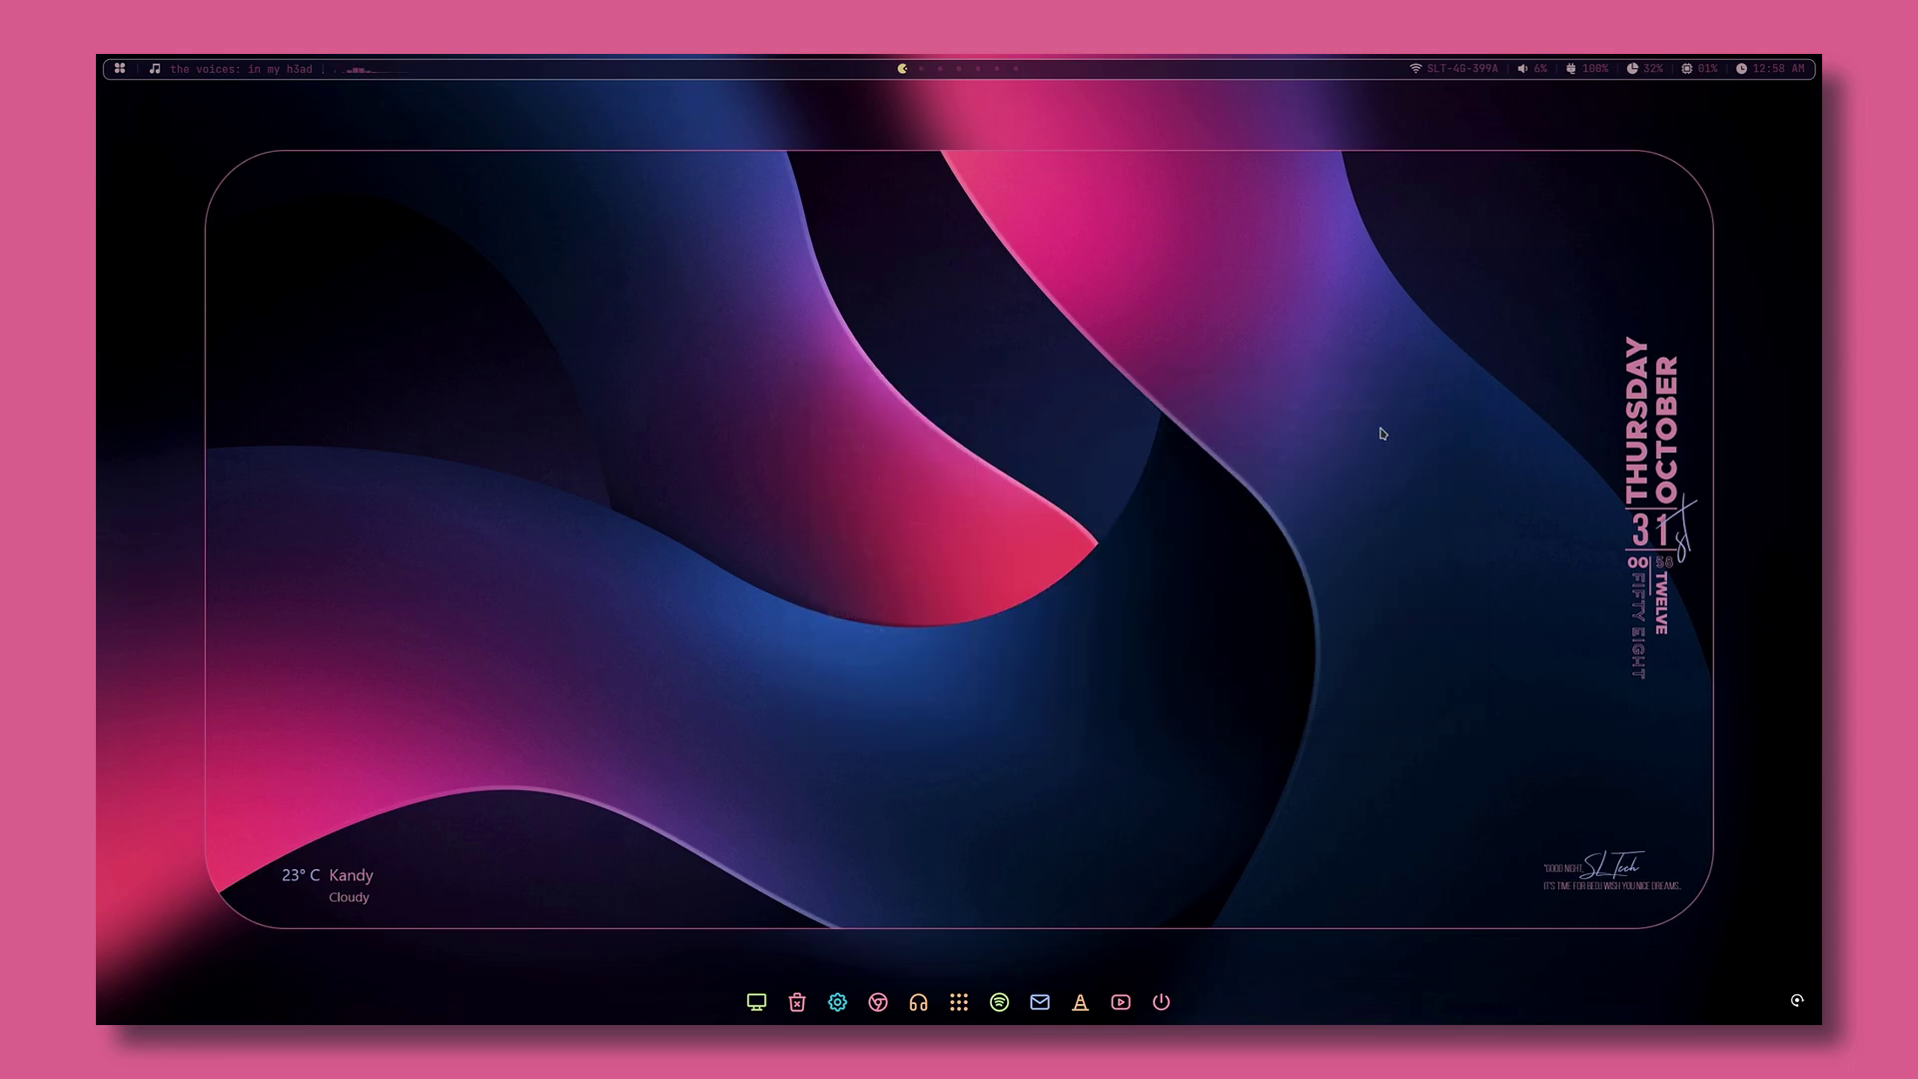
Open and close Control Panel, and open Media Player, pausing the current track before closing it
left_click(837, 1003)
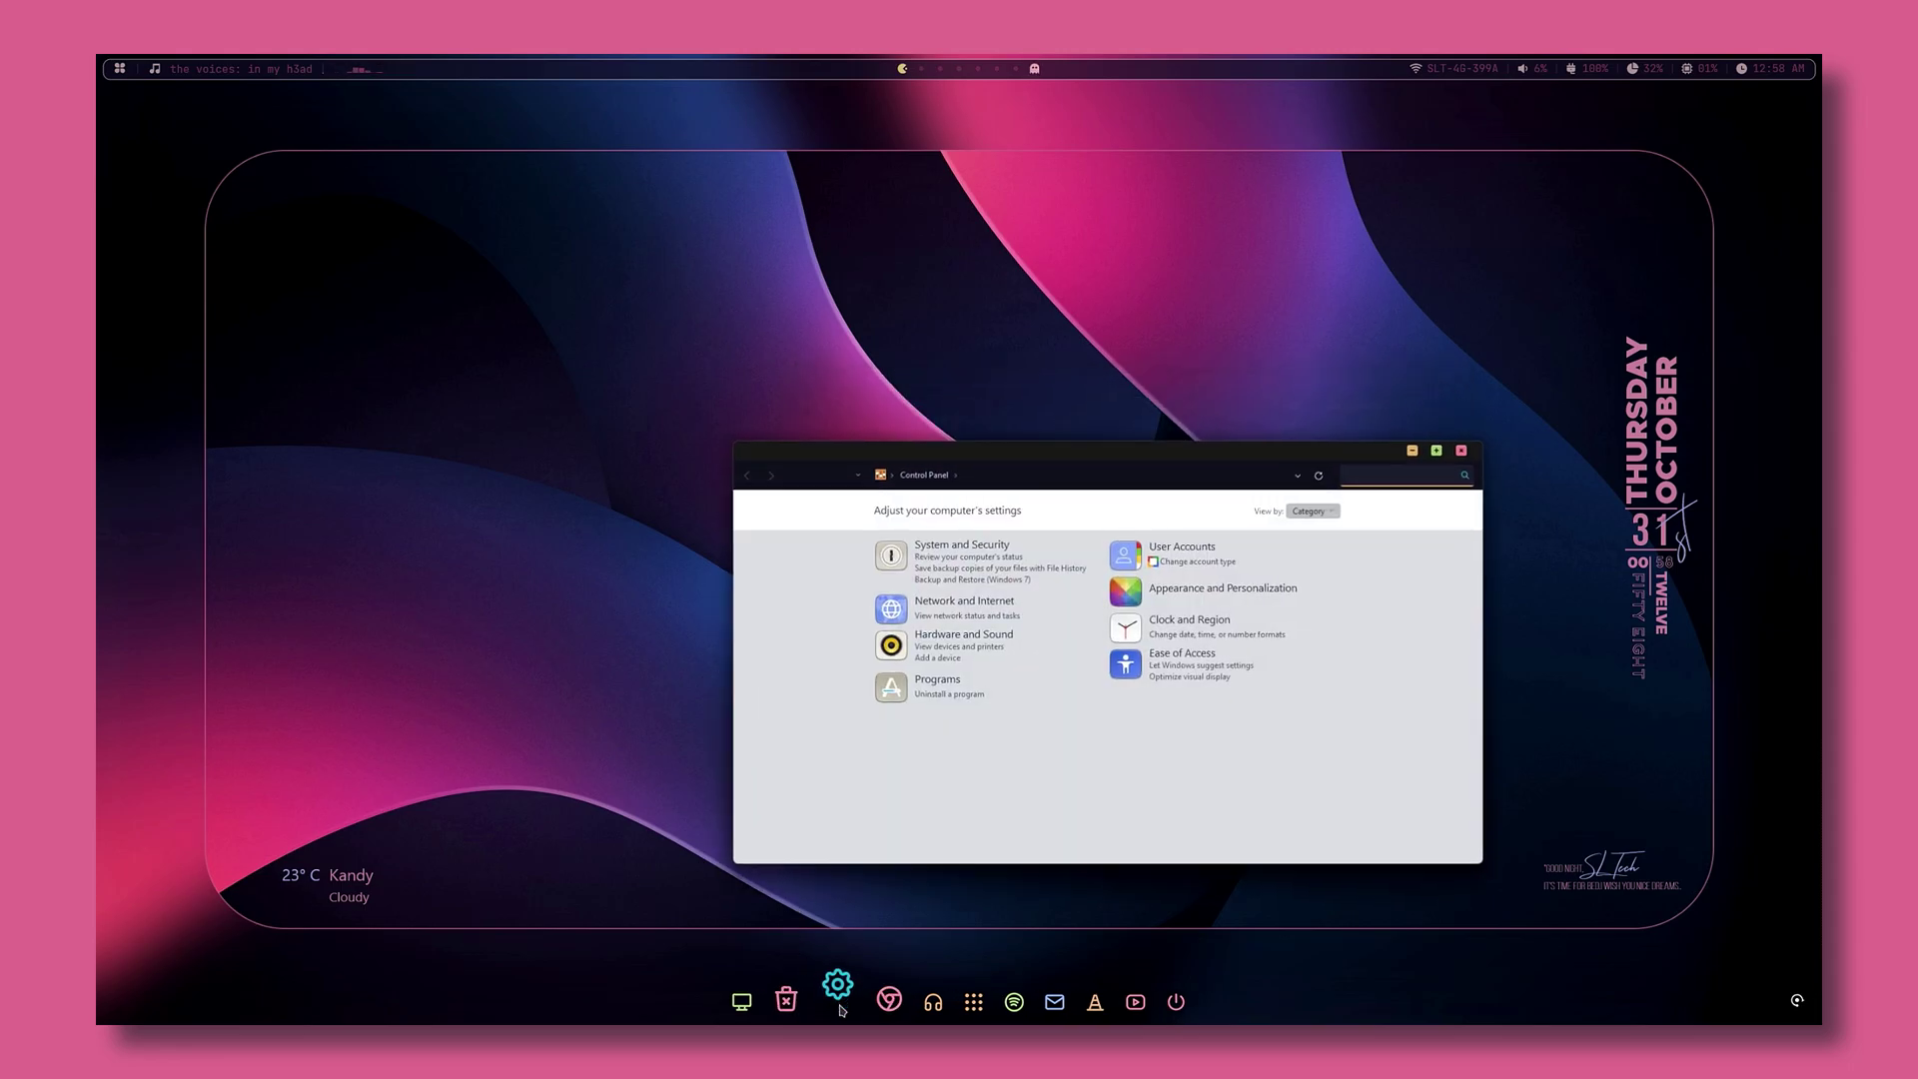
left_click(1464, 450)
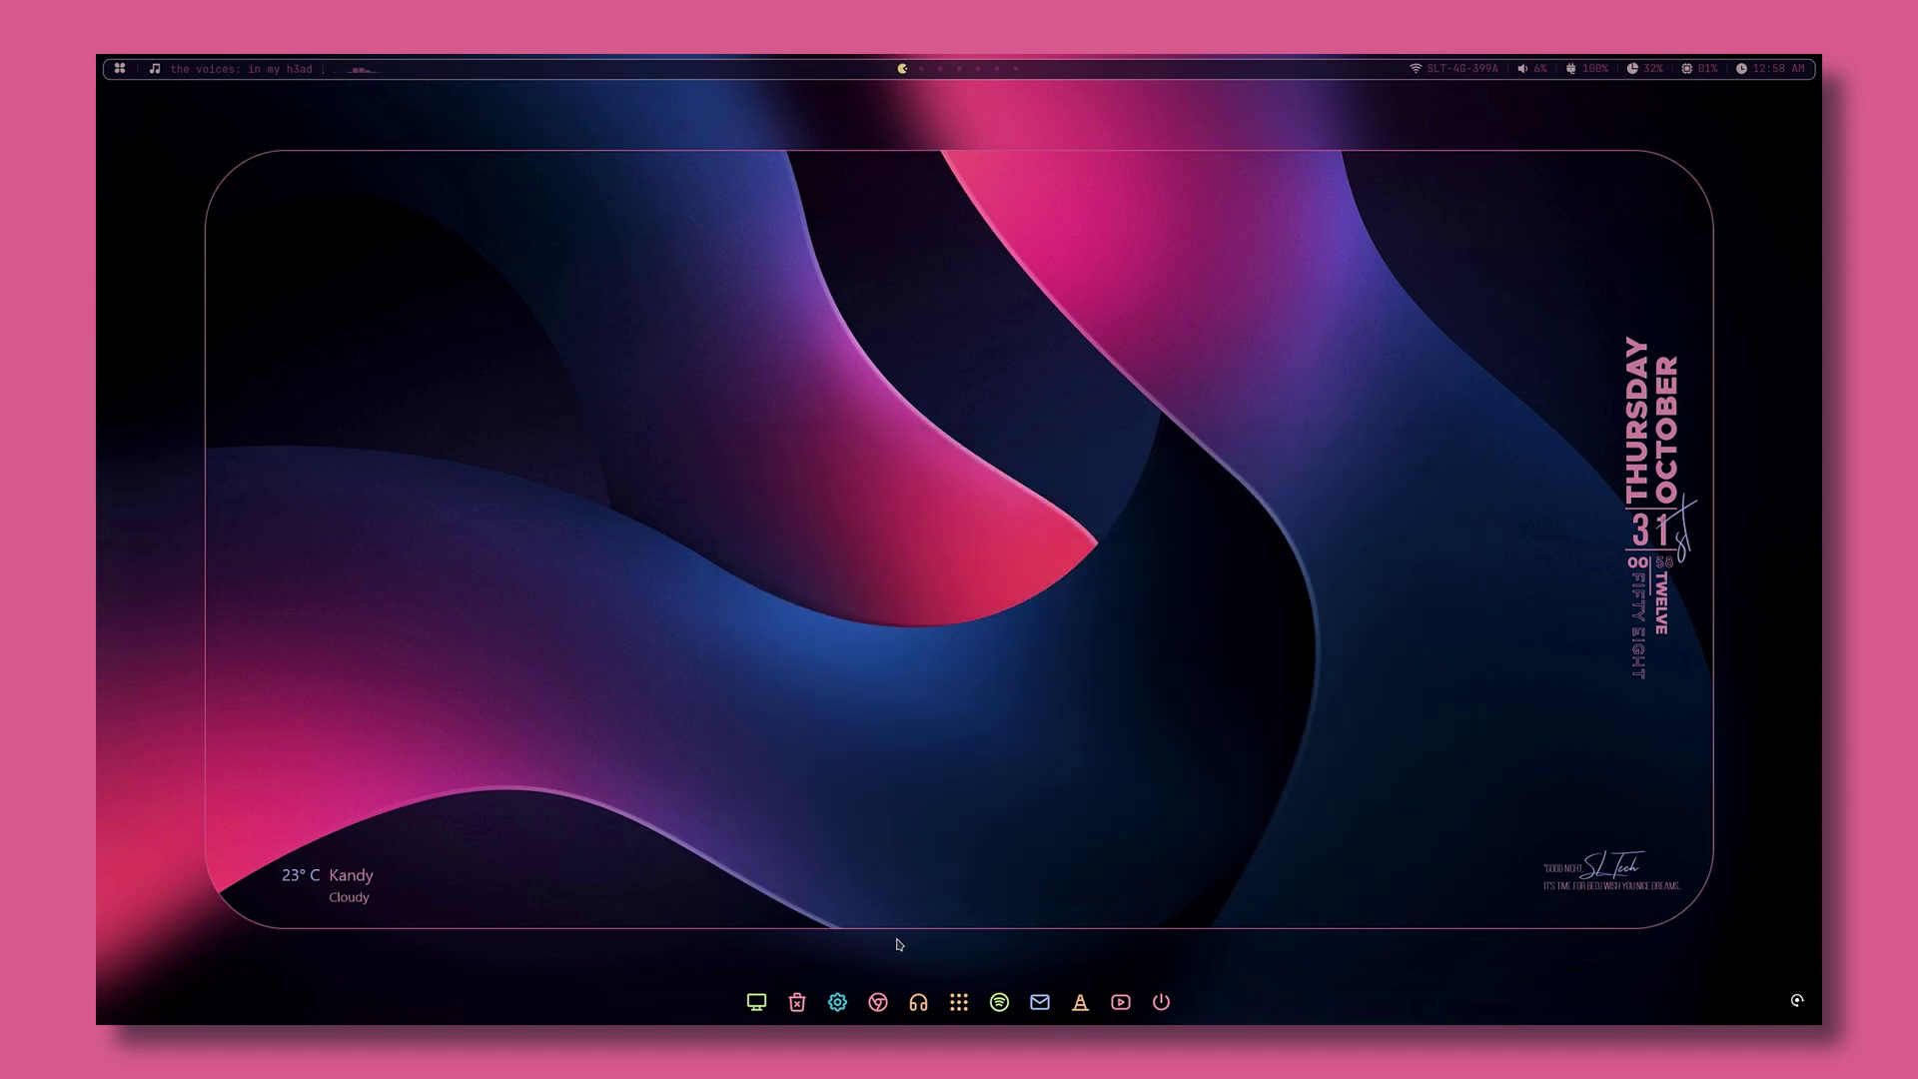
left_click(919, 1001)
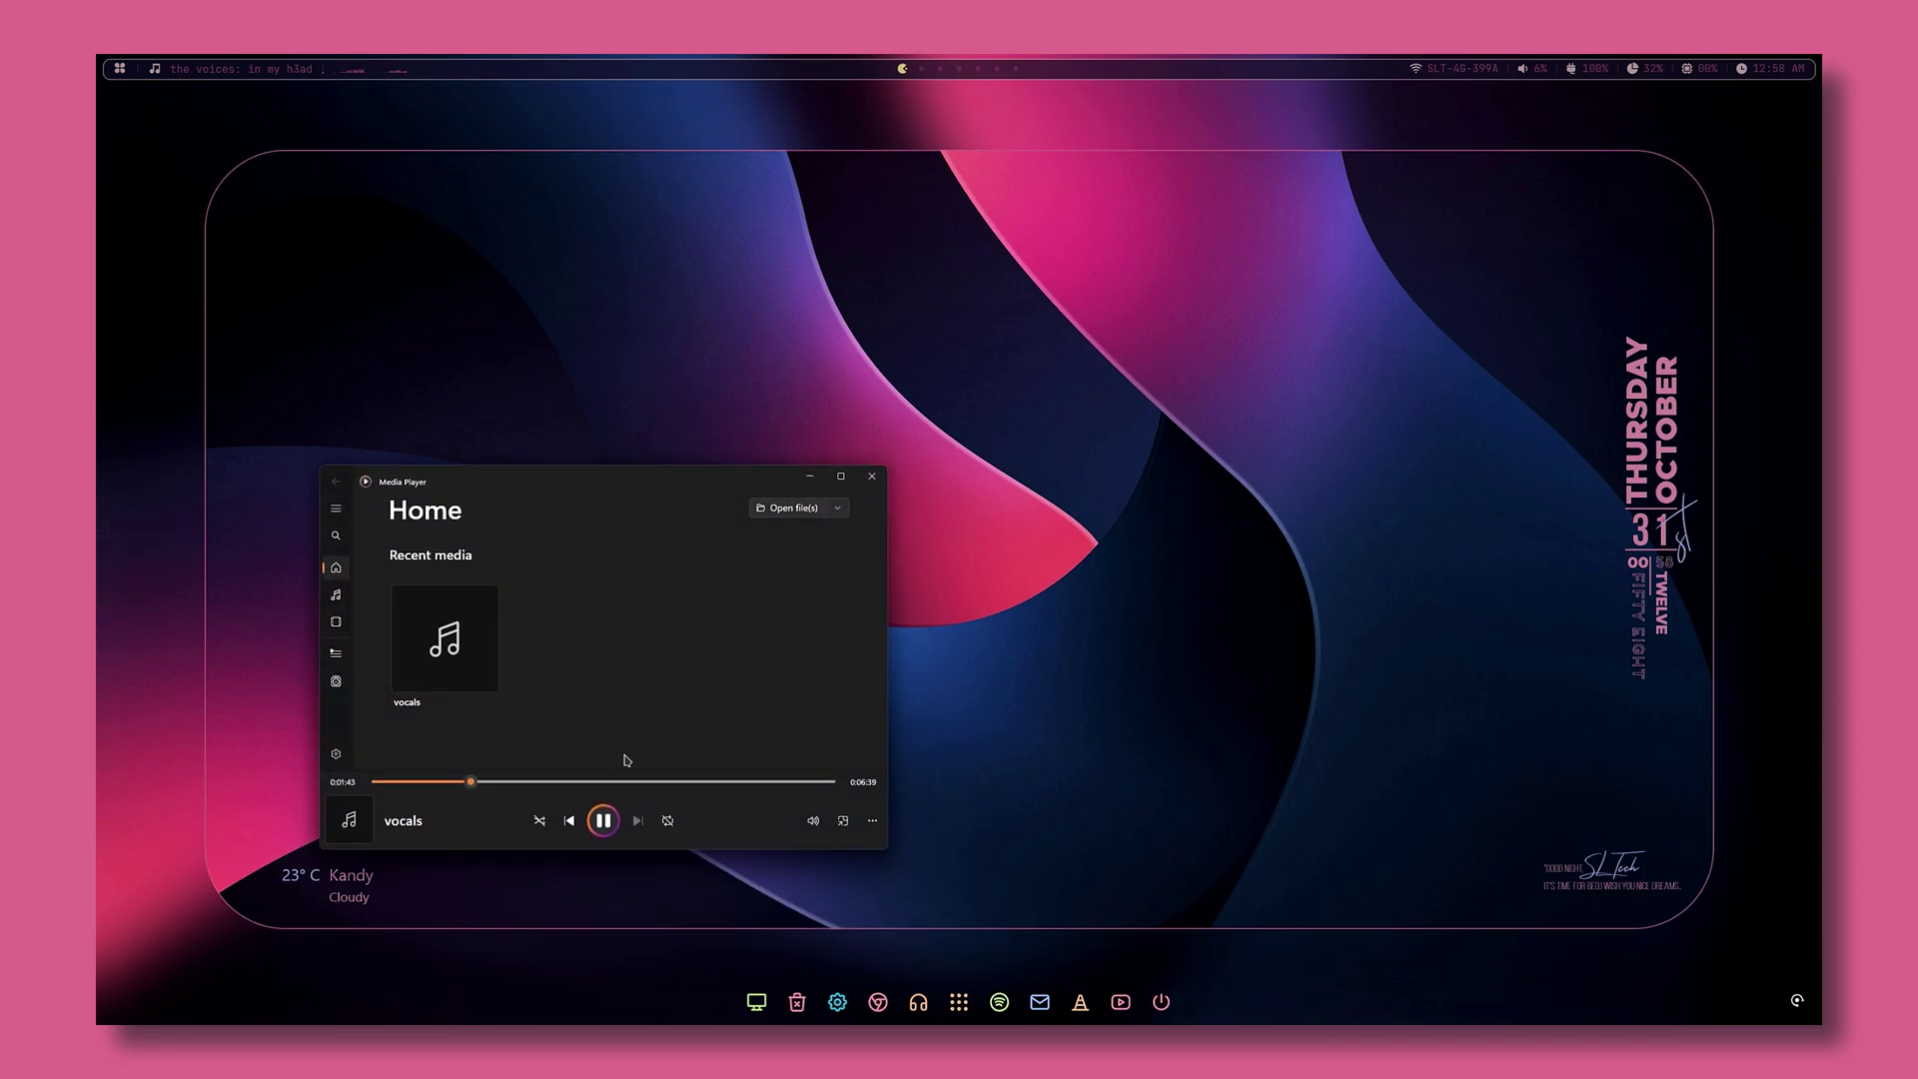
key("space")
left_click(872, 477)
Show and dismiss the Start menu, and open and close VLC media player
left_click(958, 1000)
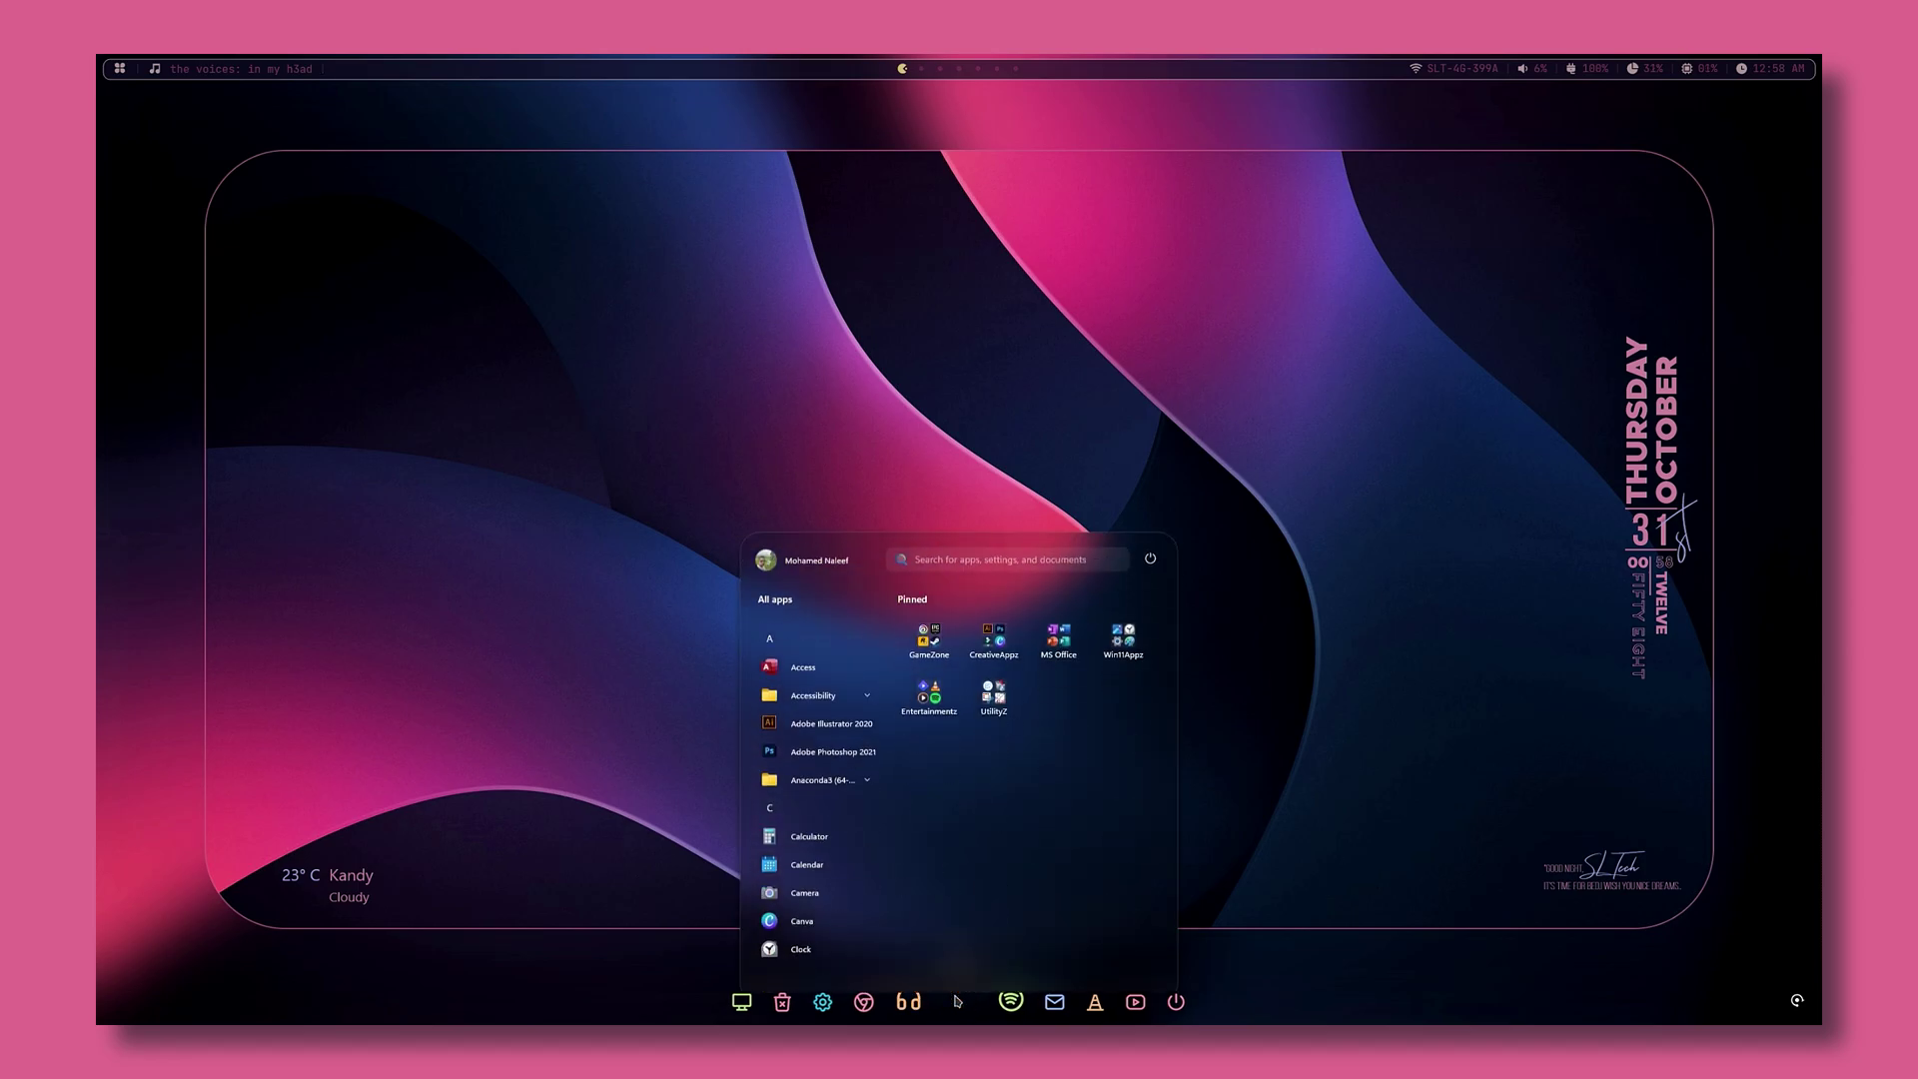
left_click(958, 1000)
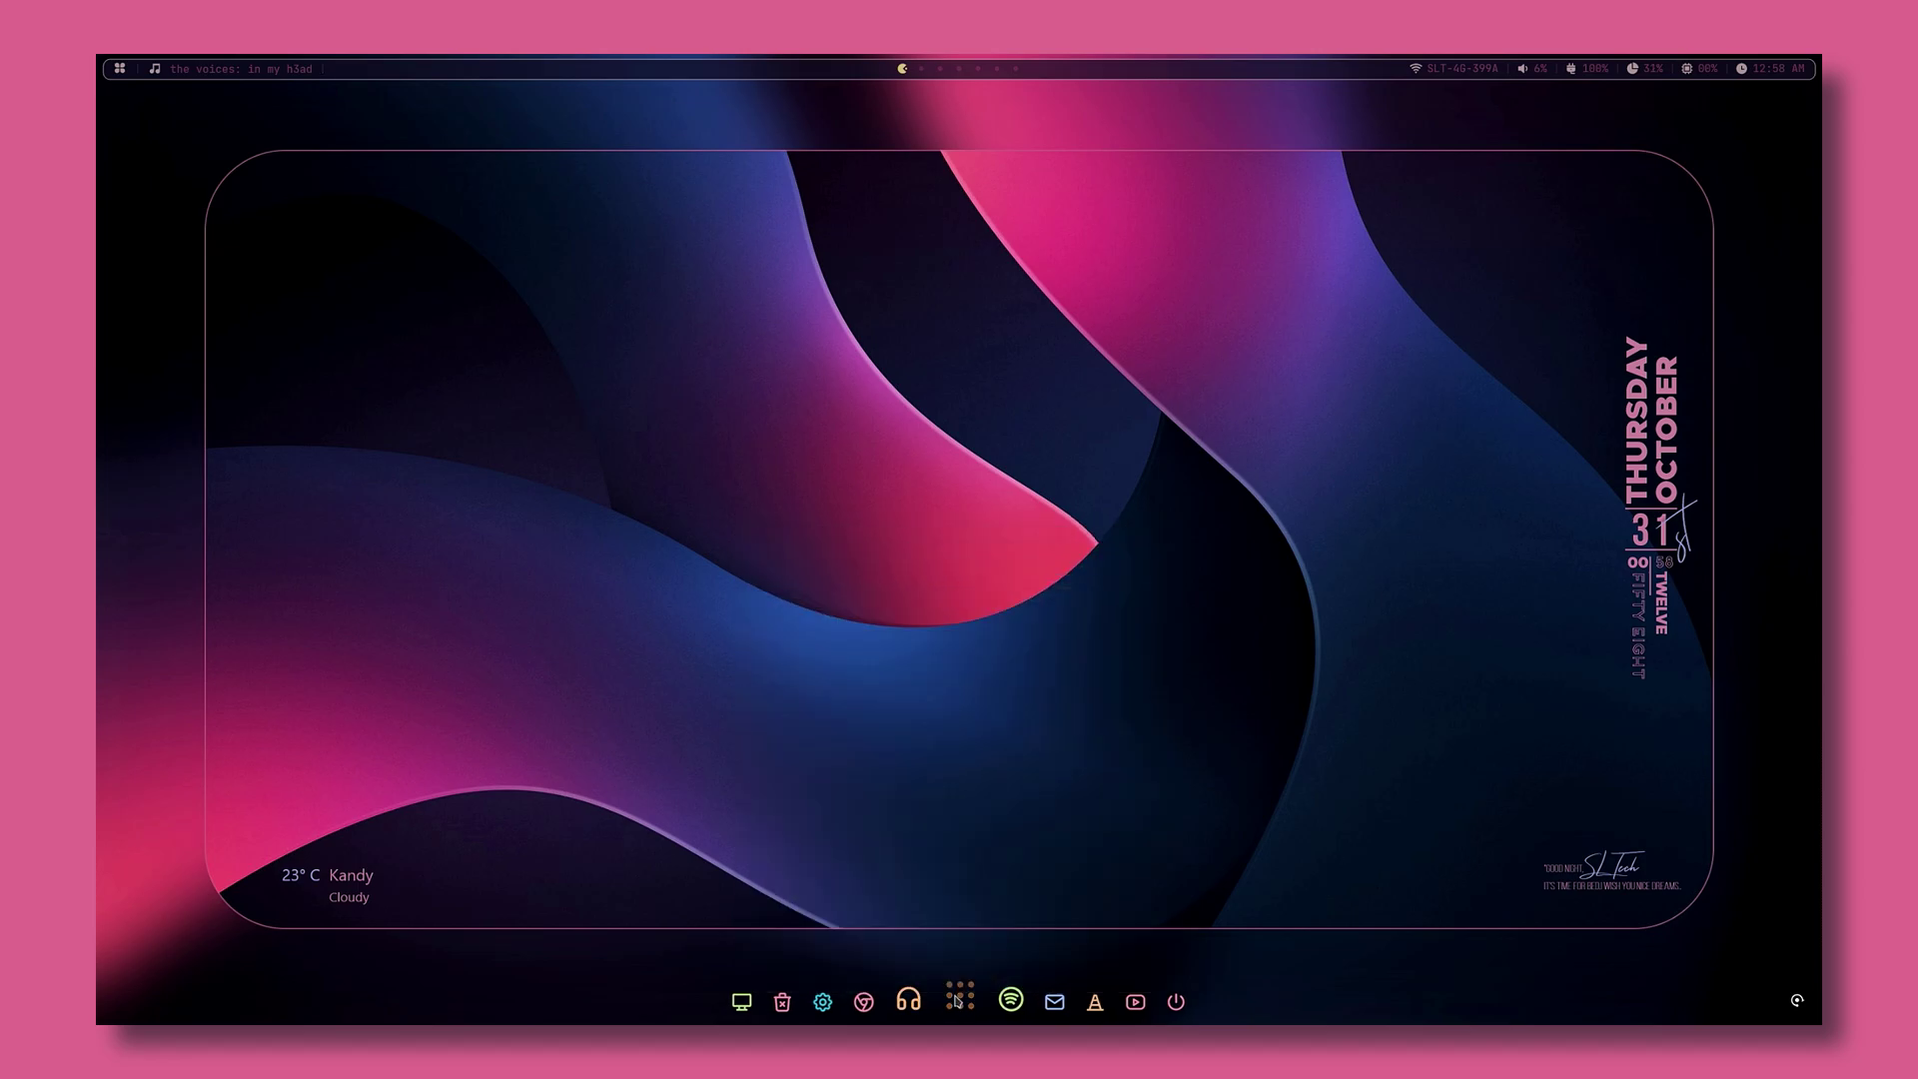
left_click(1087, 999)
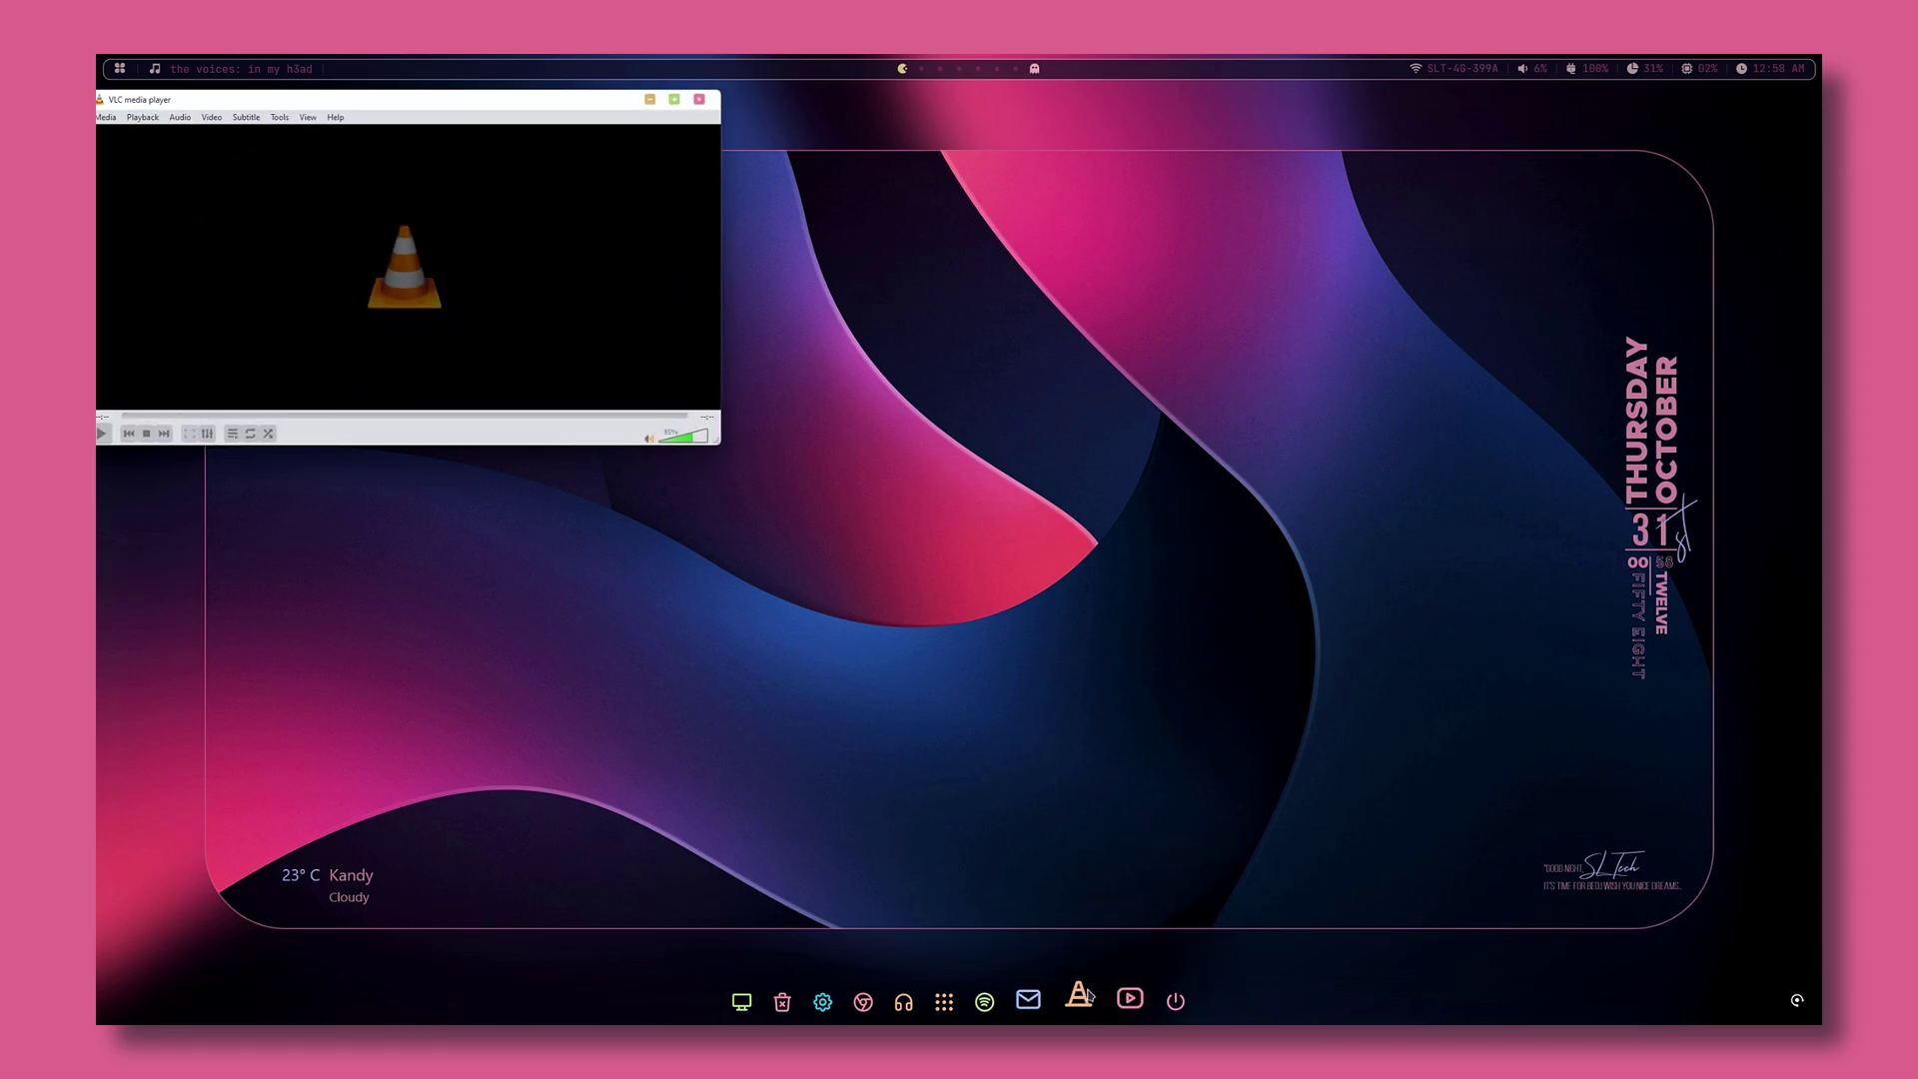
left_click(705, 108)
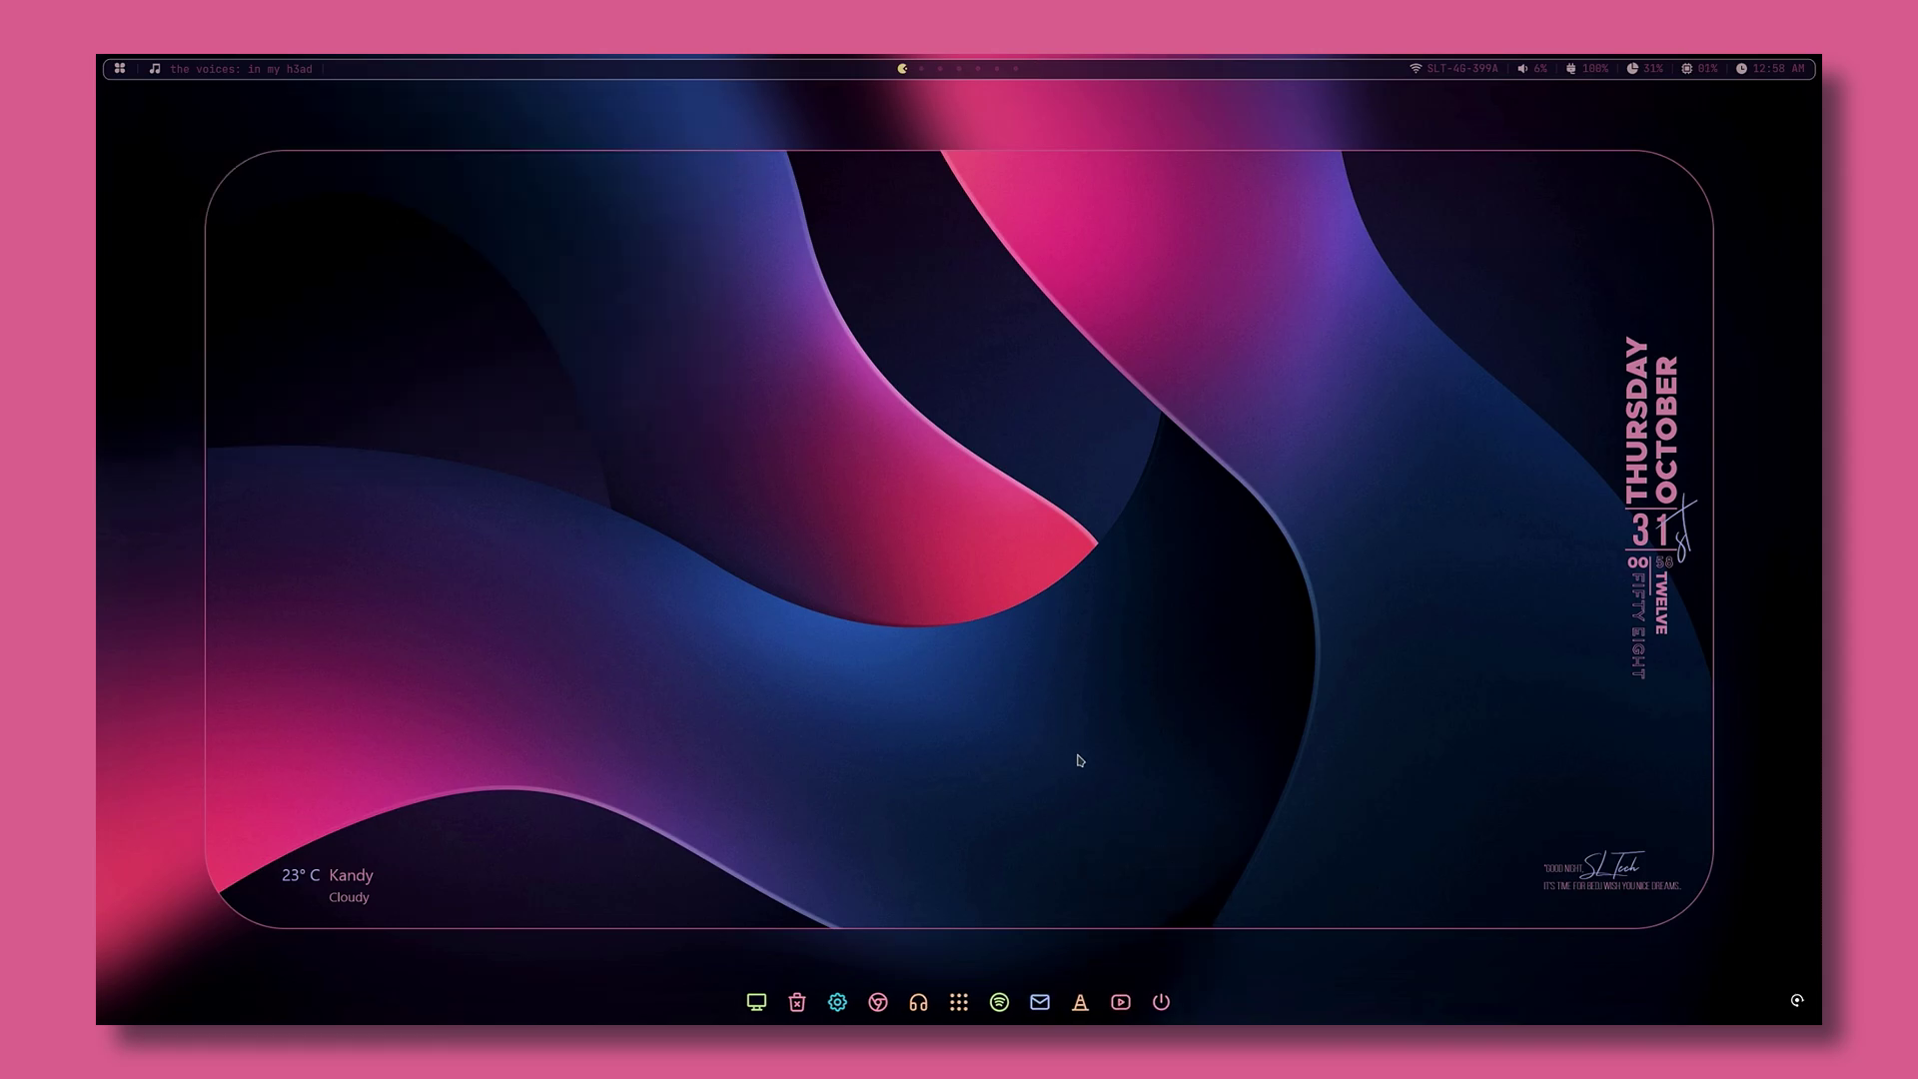
Bring up the Windows shutdown prompt from the dock and decline it
left_click(1160, 1002)
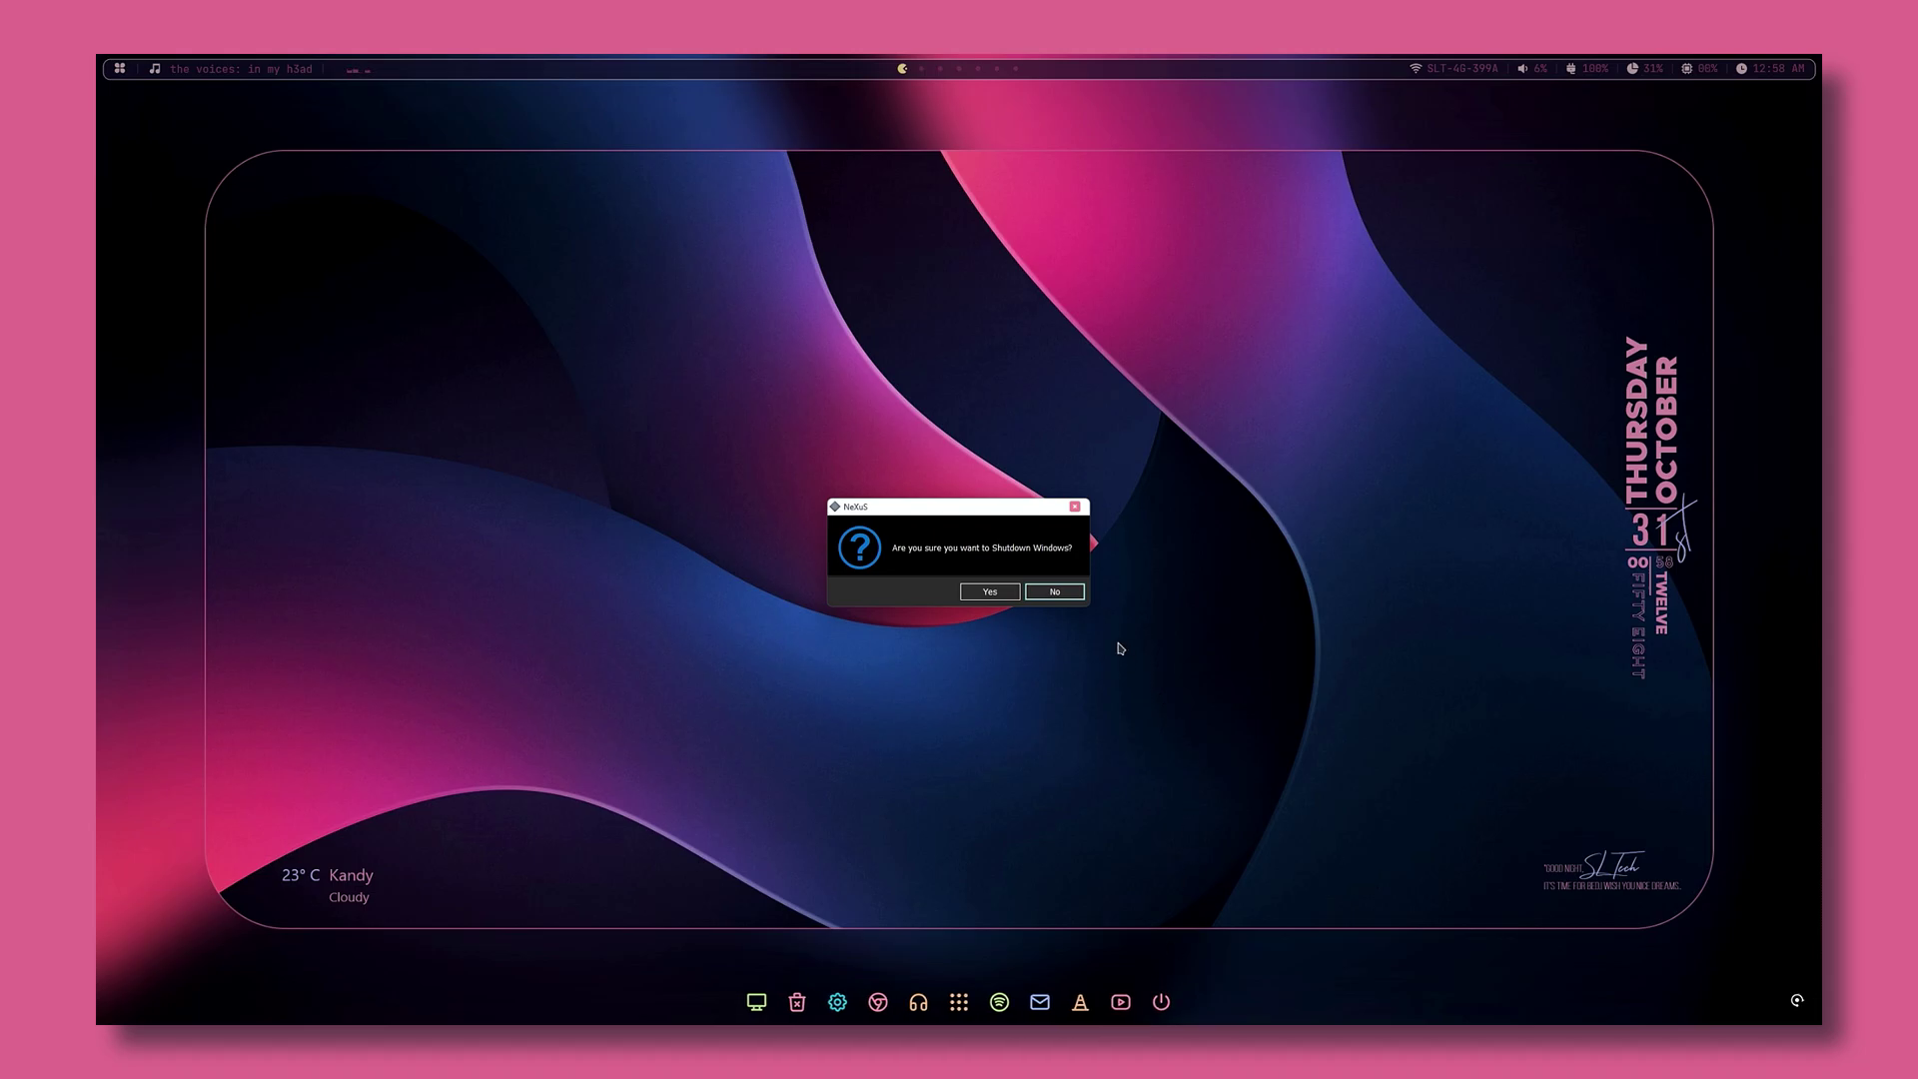
left_click(1056, 593)
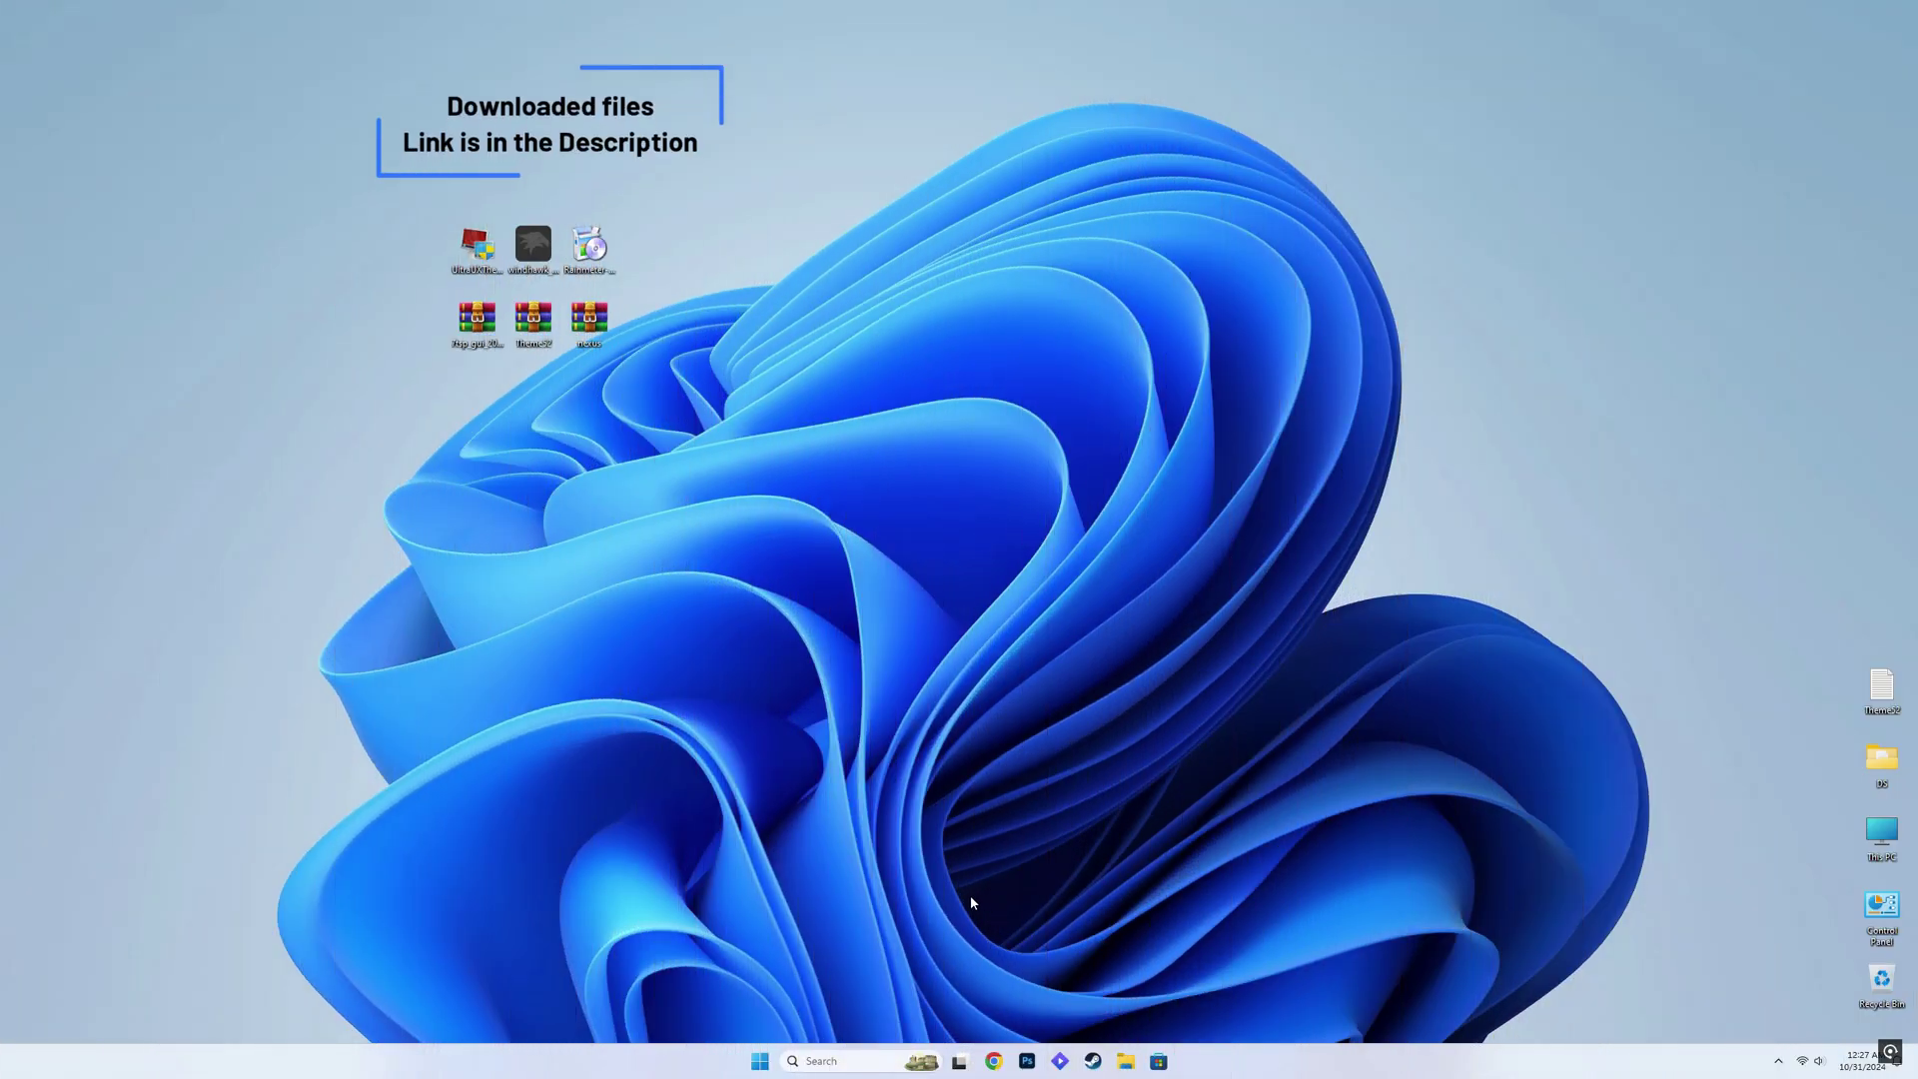
Run the UltraUXThemePatcher 4.4.3 installer with administrator permission, accept its license terms and conditions, and install it
double_click(476, 243)
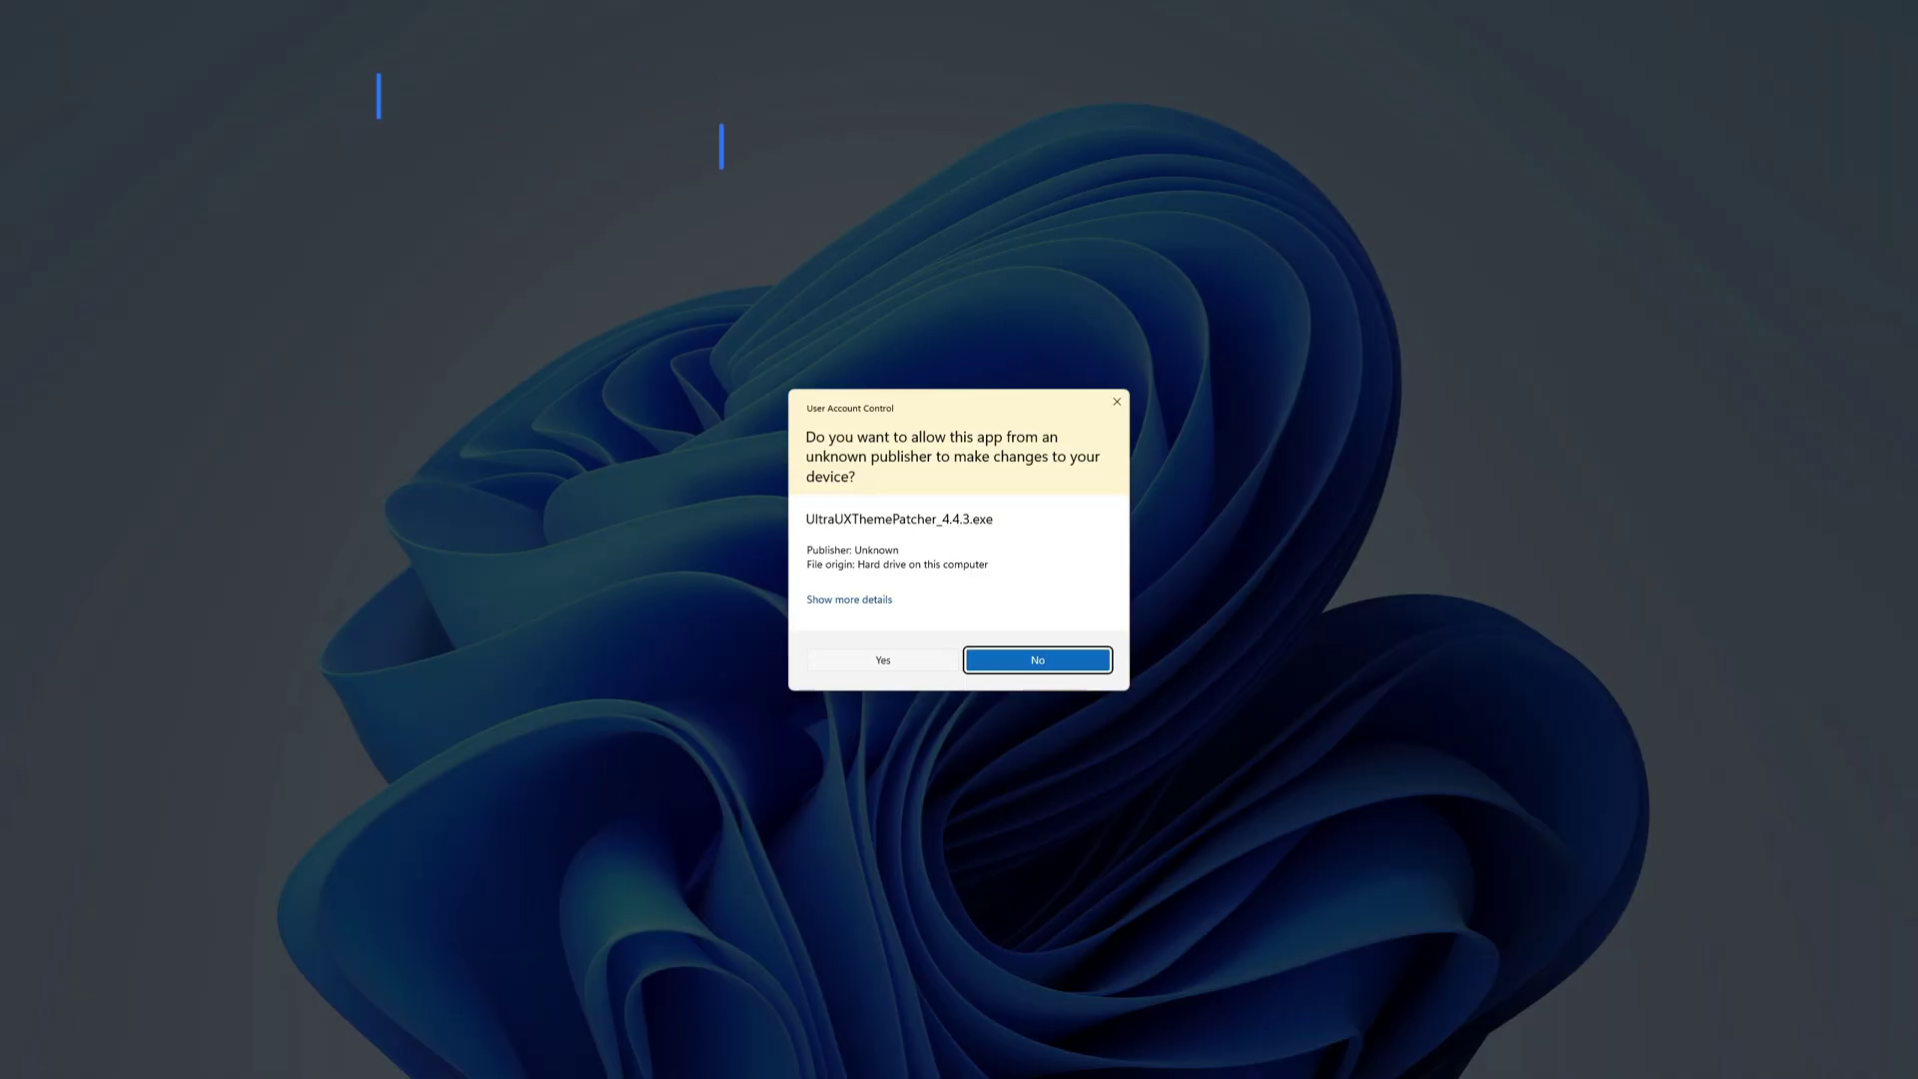
left_click(883, 659)
left_click(1037, 649)
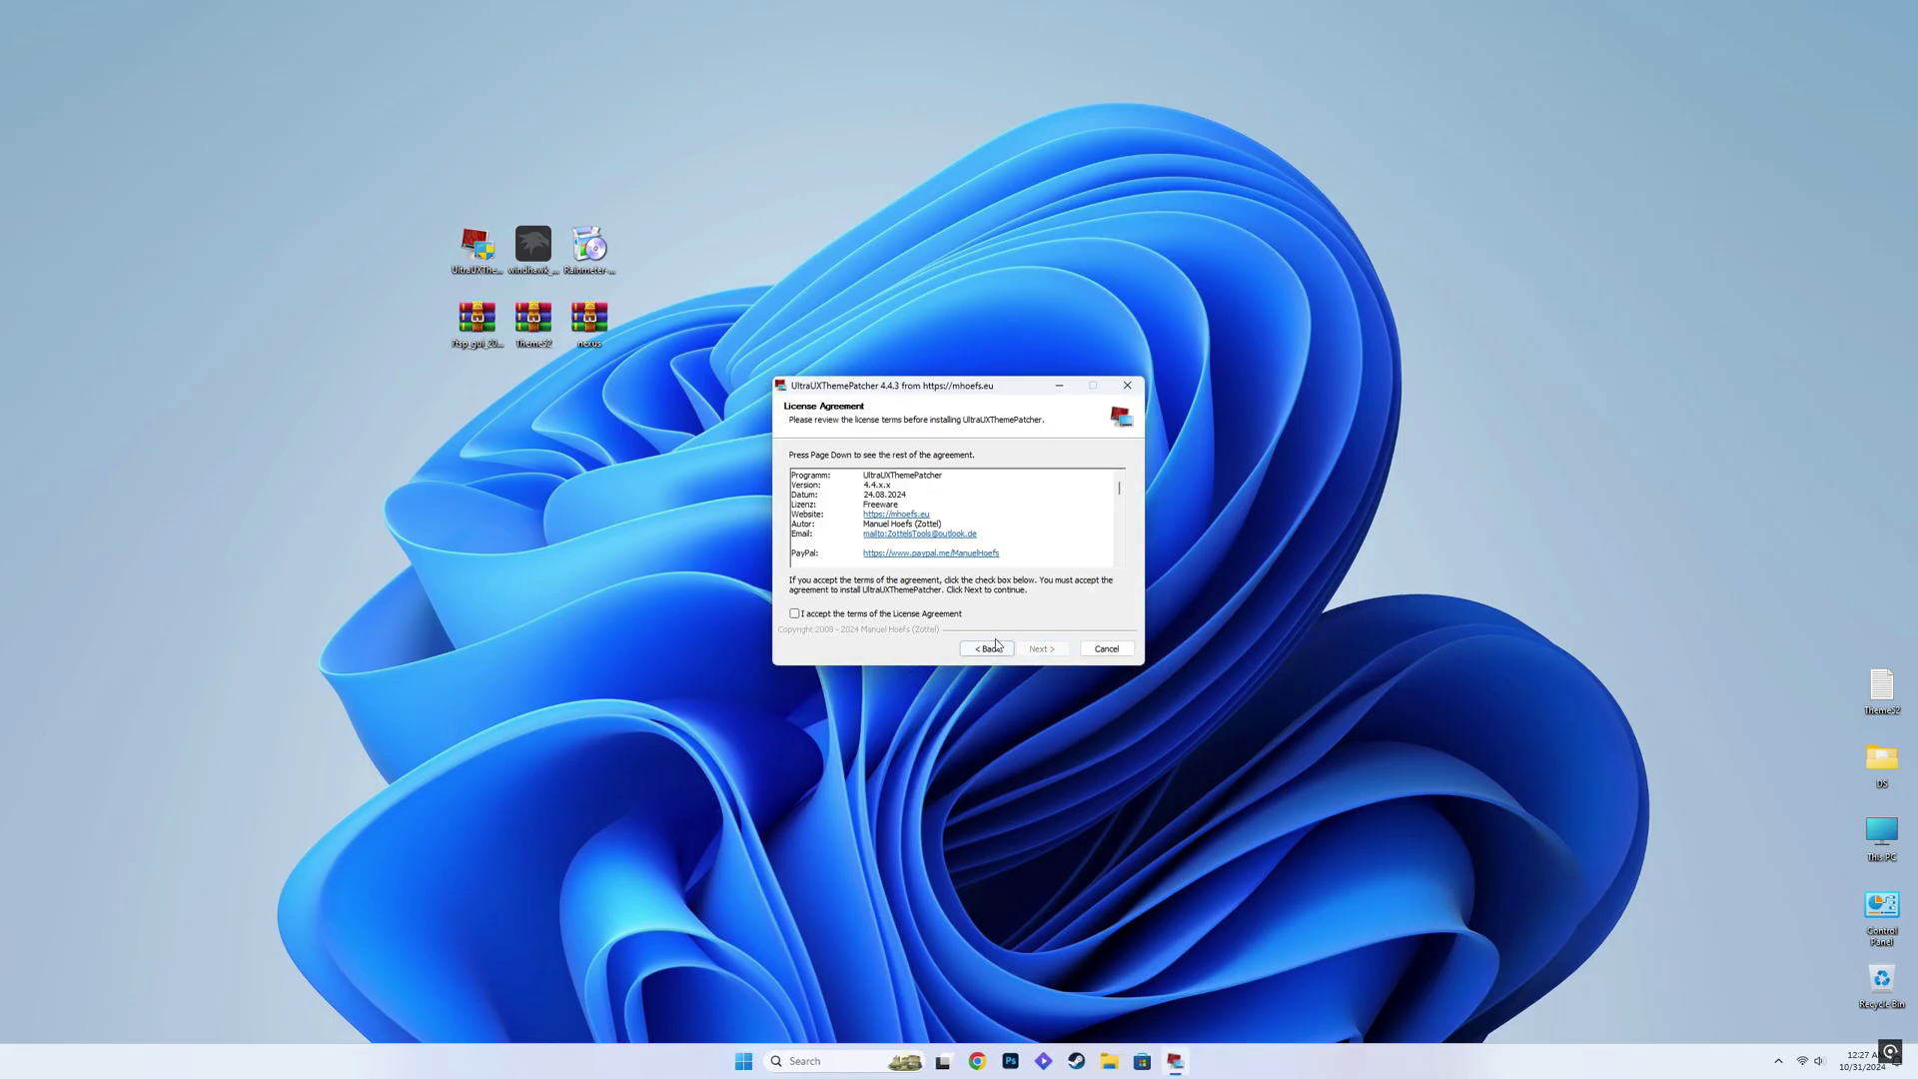
left_click(875, 618)
left_click(1048, 652)
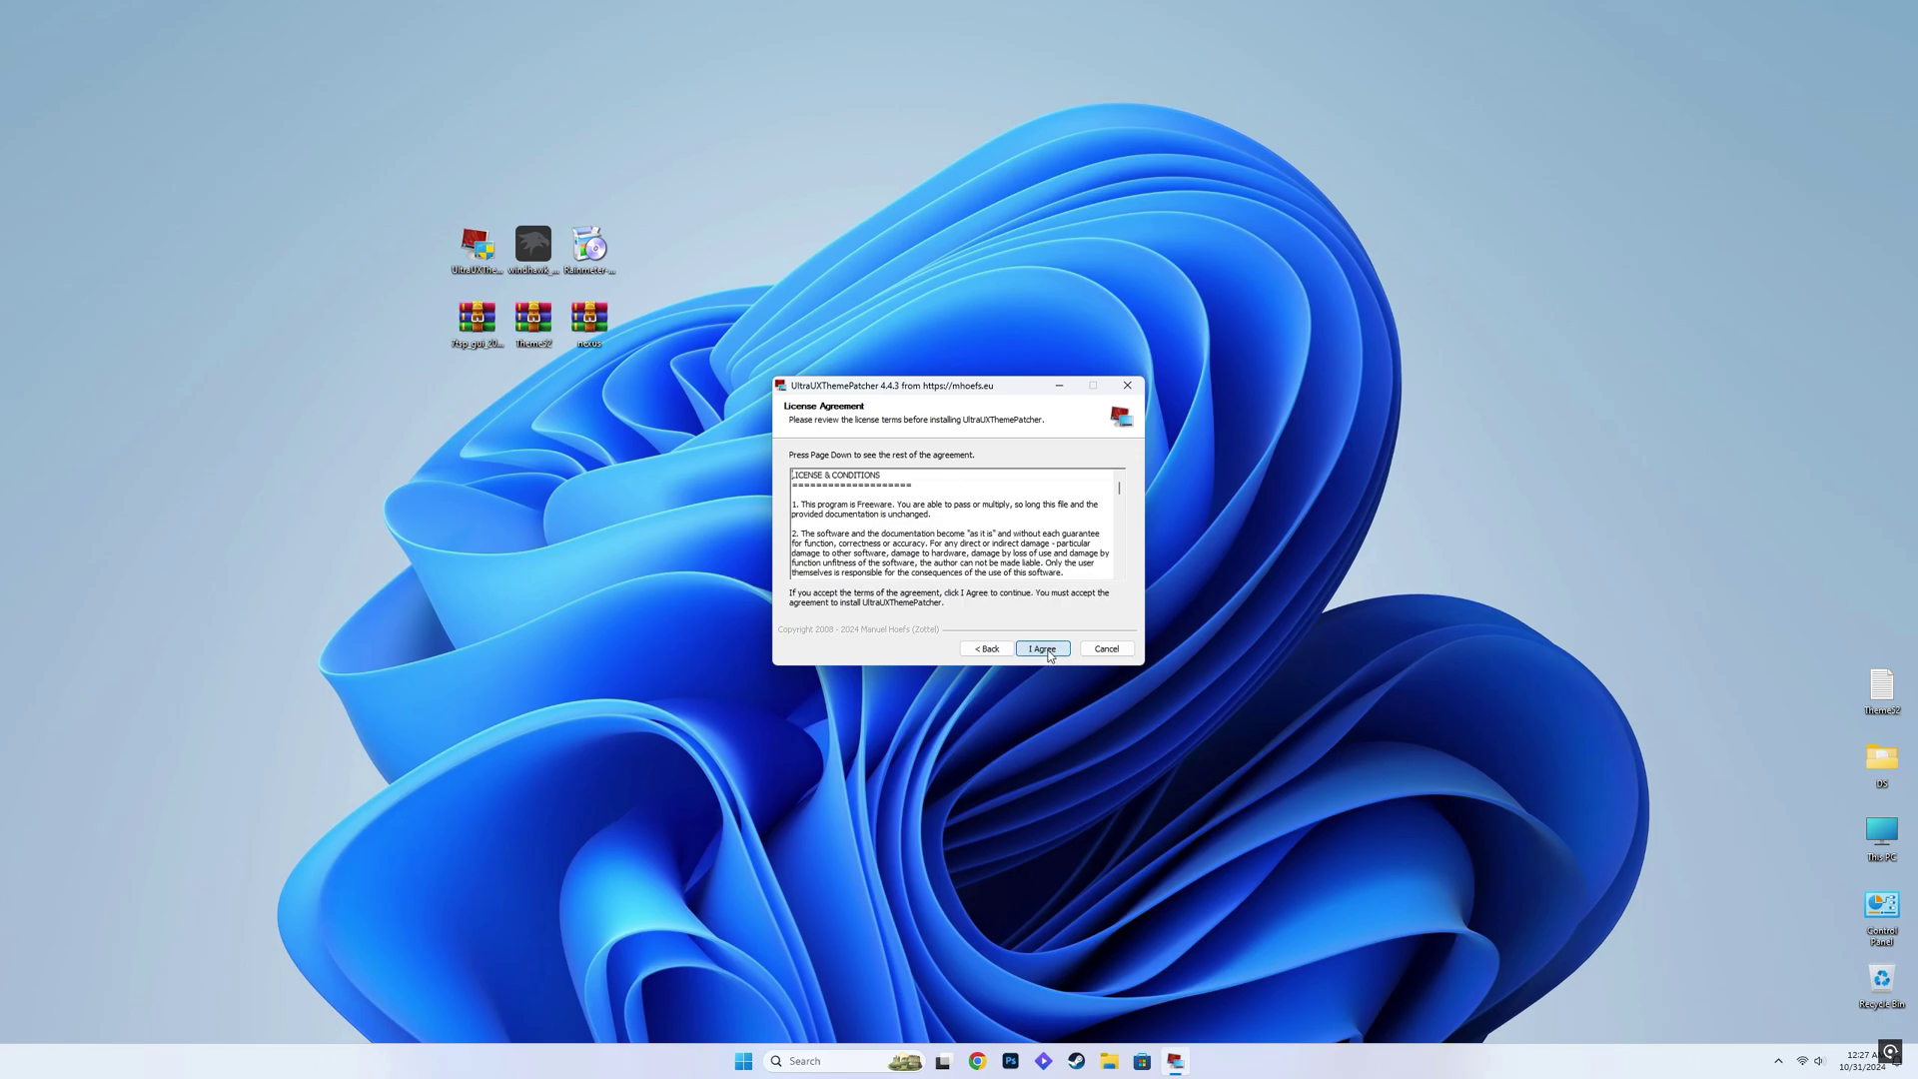
left_click(1044, 650)
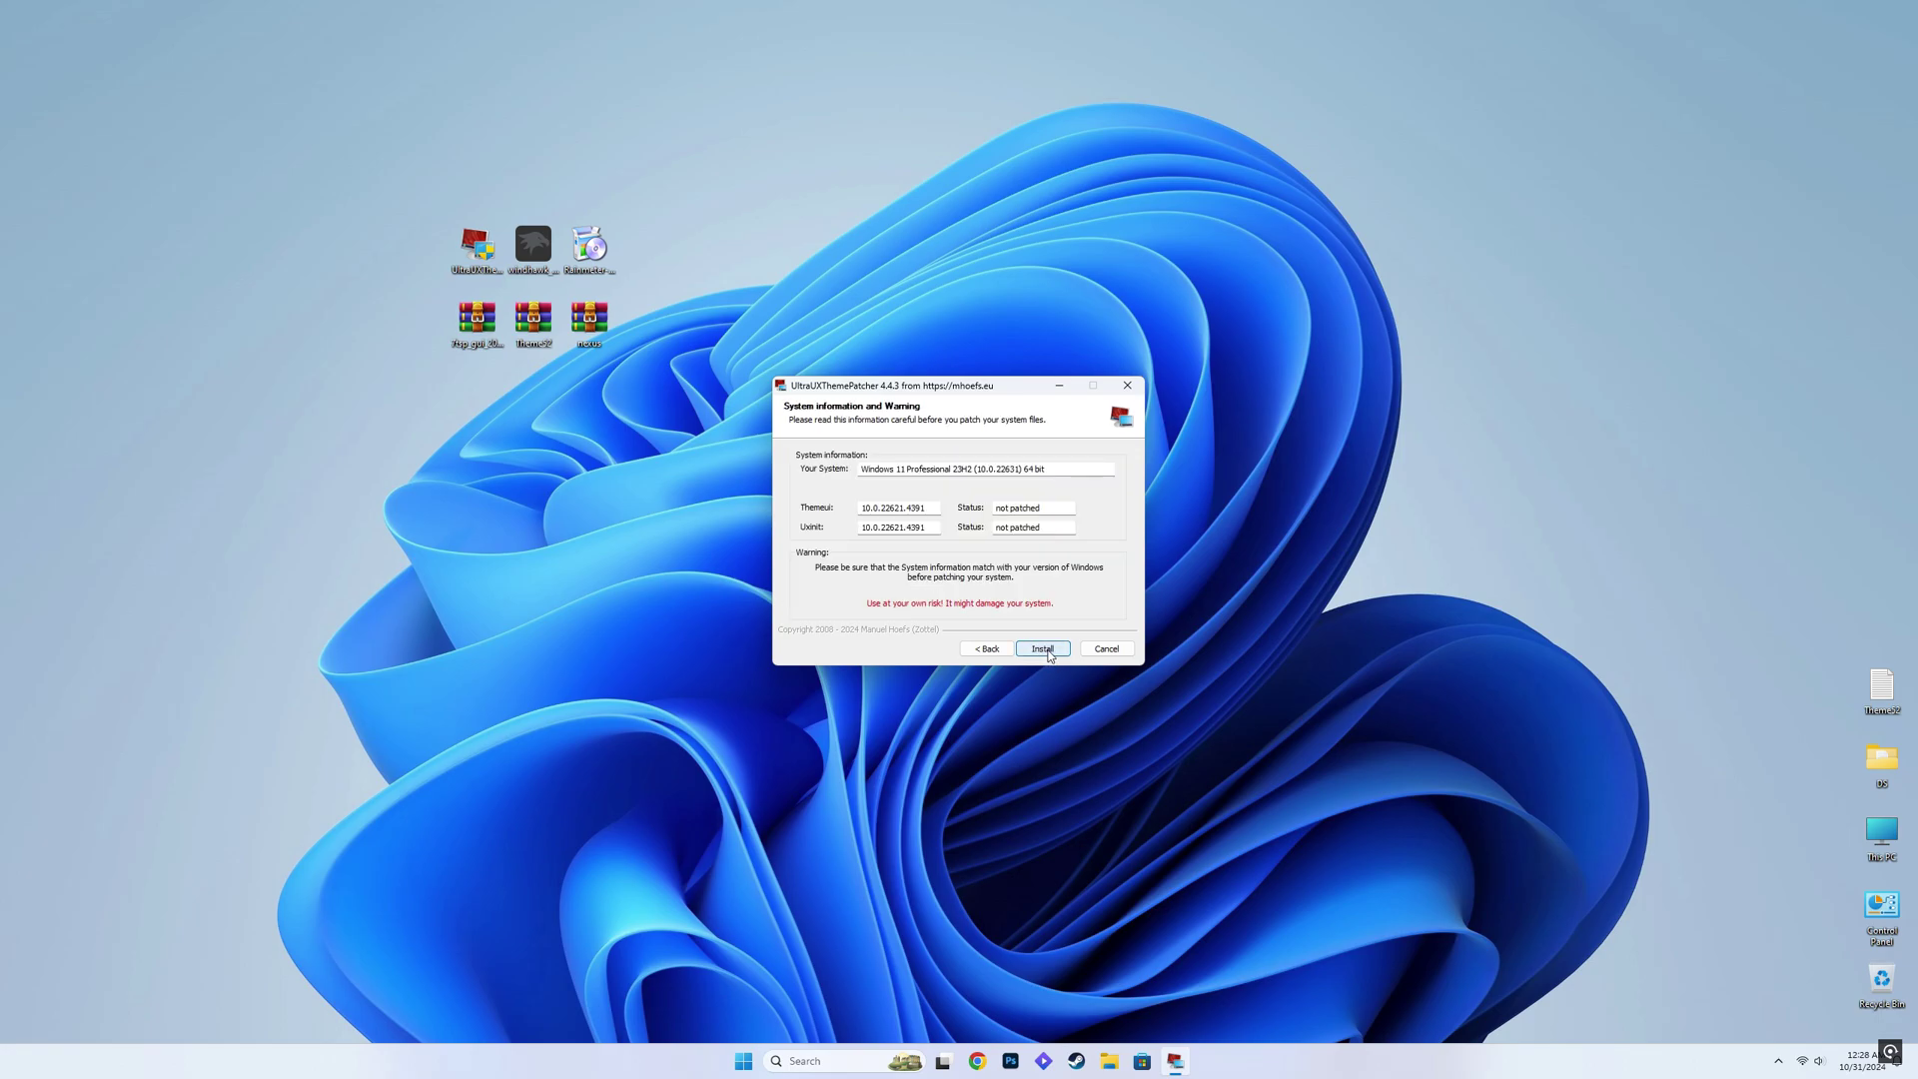
left_click(1039, 650)
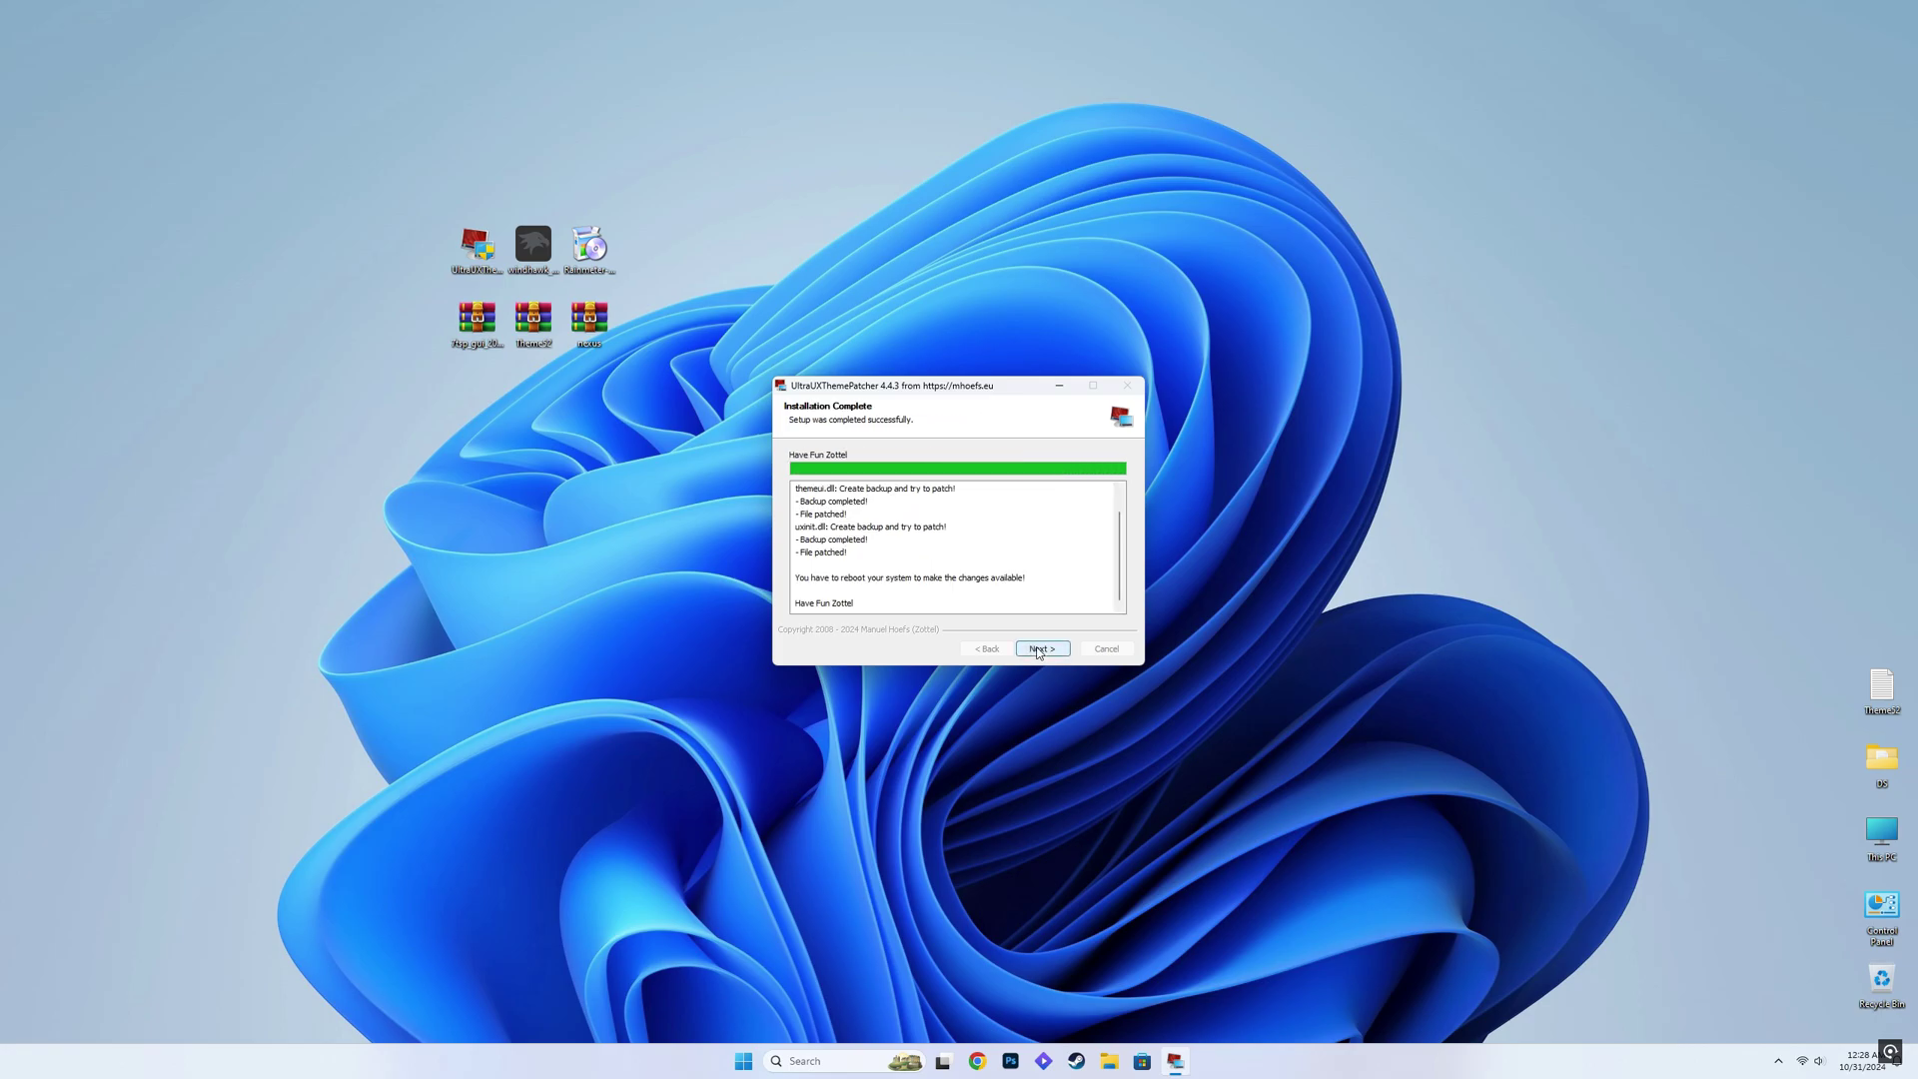
Skip the donation page and finish the UltraUXThemePatcher setup with an immediate reboot
left_click(1038, 651)
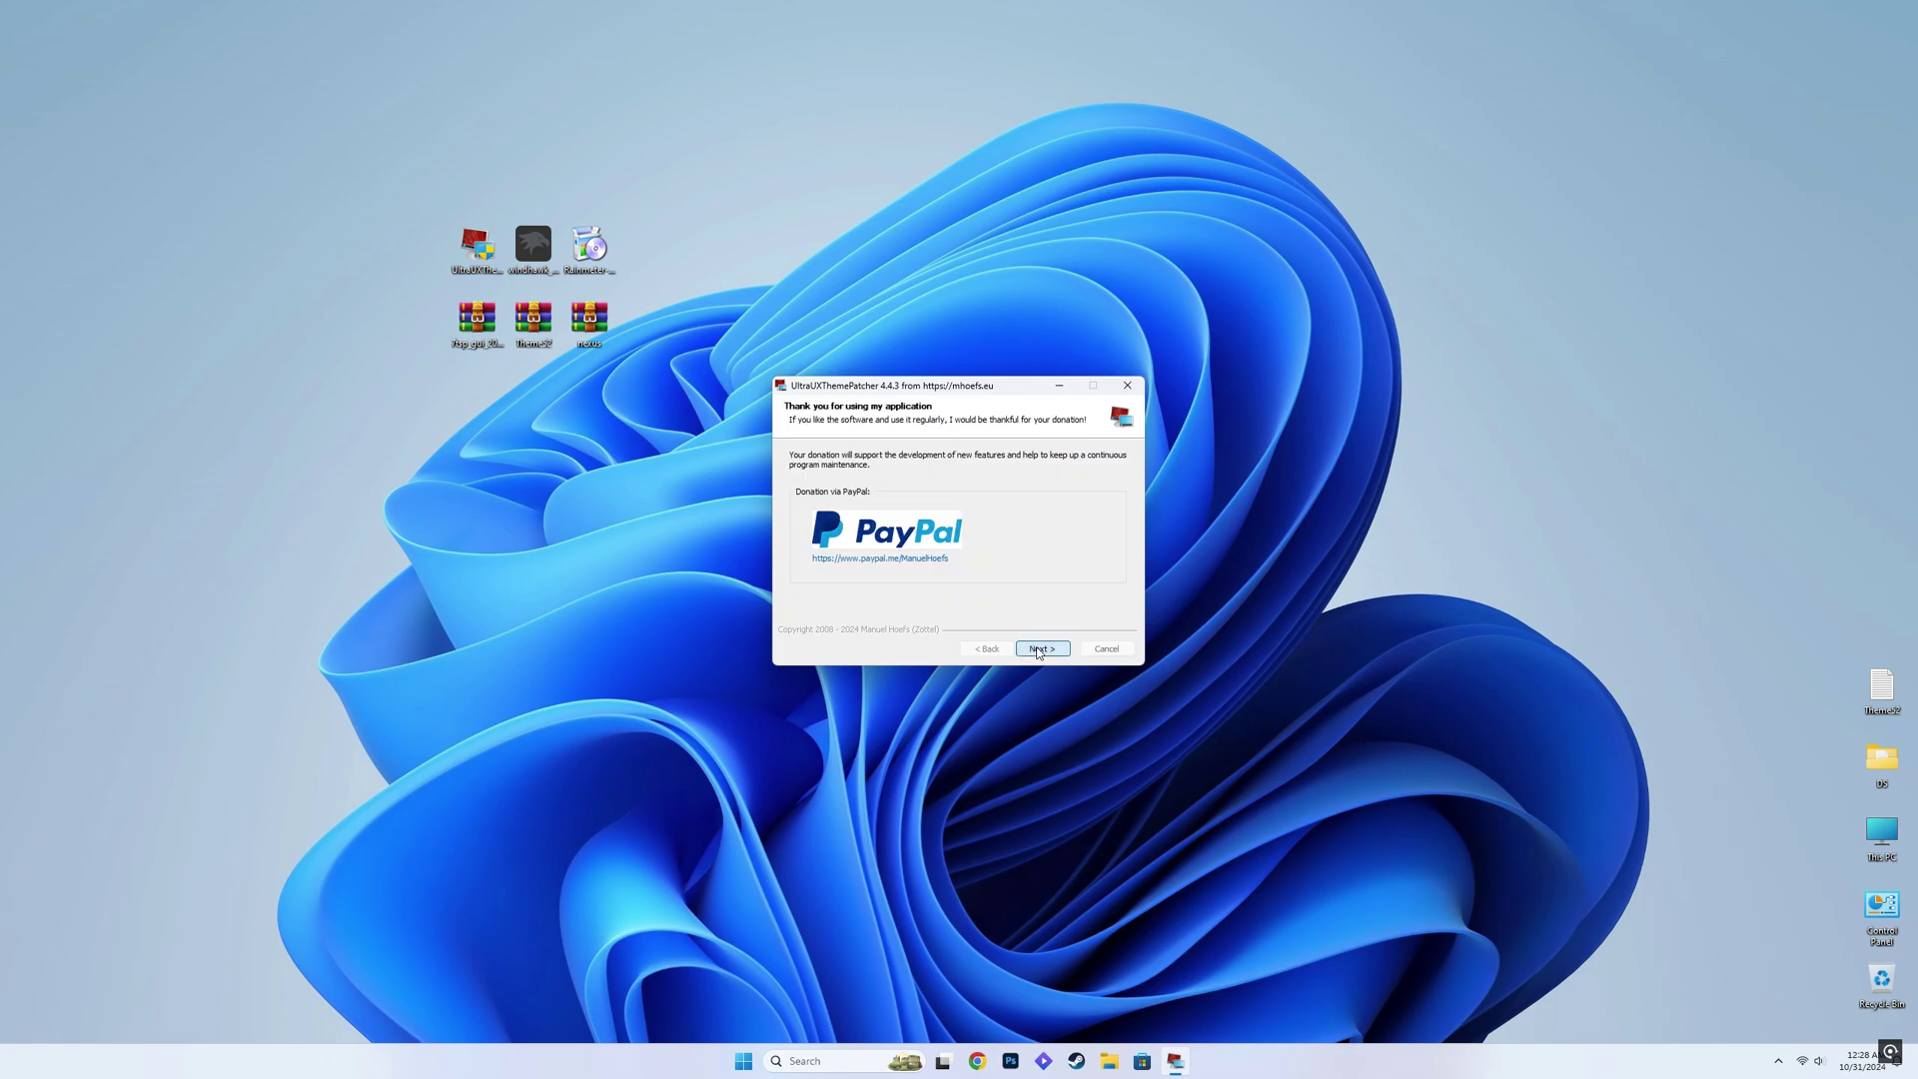
left_click(1038, 652)
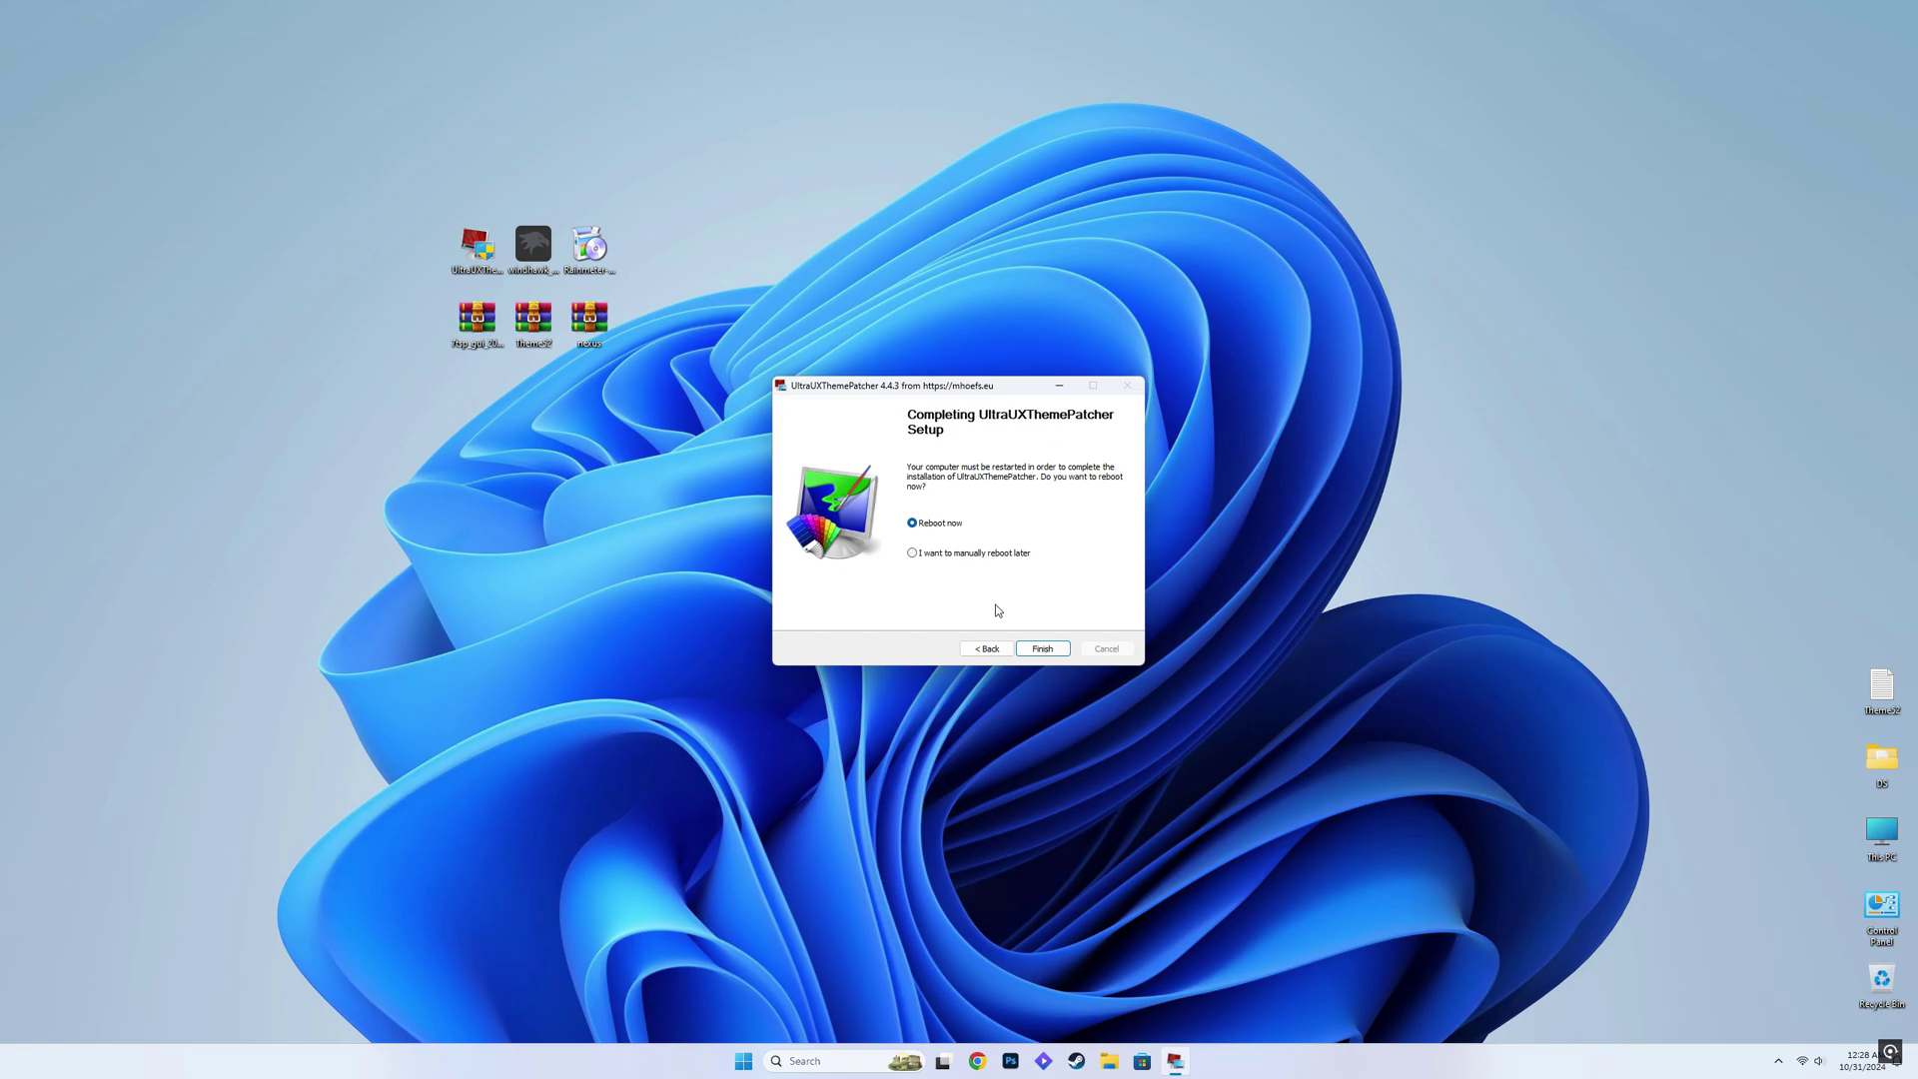
left_click(1046, 650)
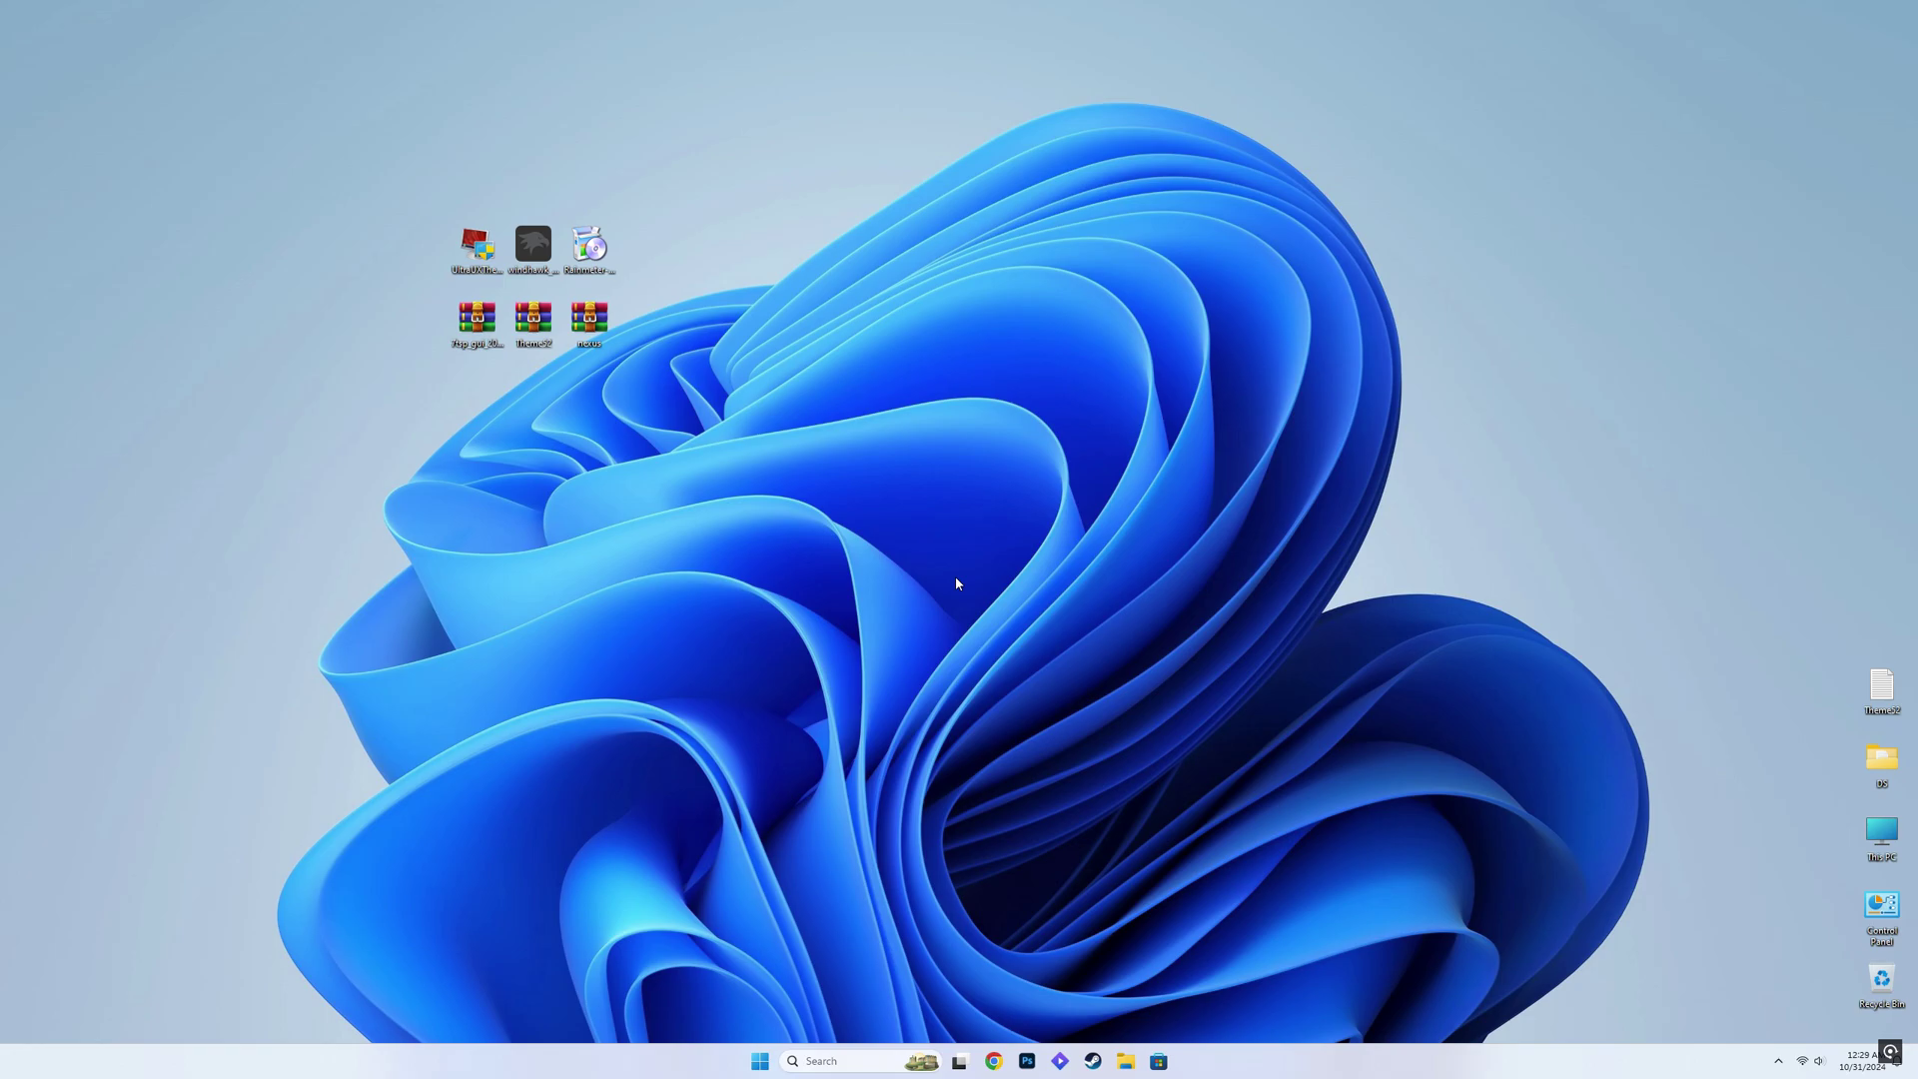
Extract the Theme52 archive to a folder on the desktop
right_click(529, 330)
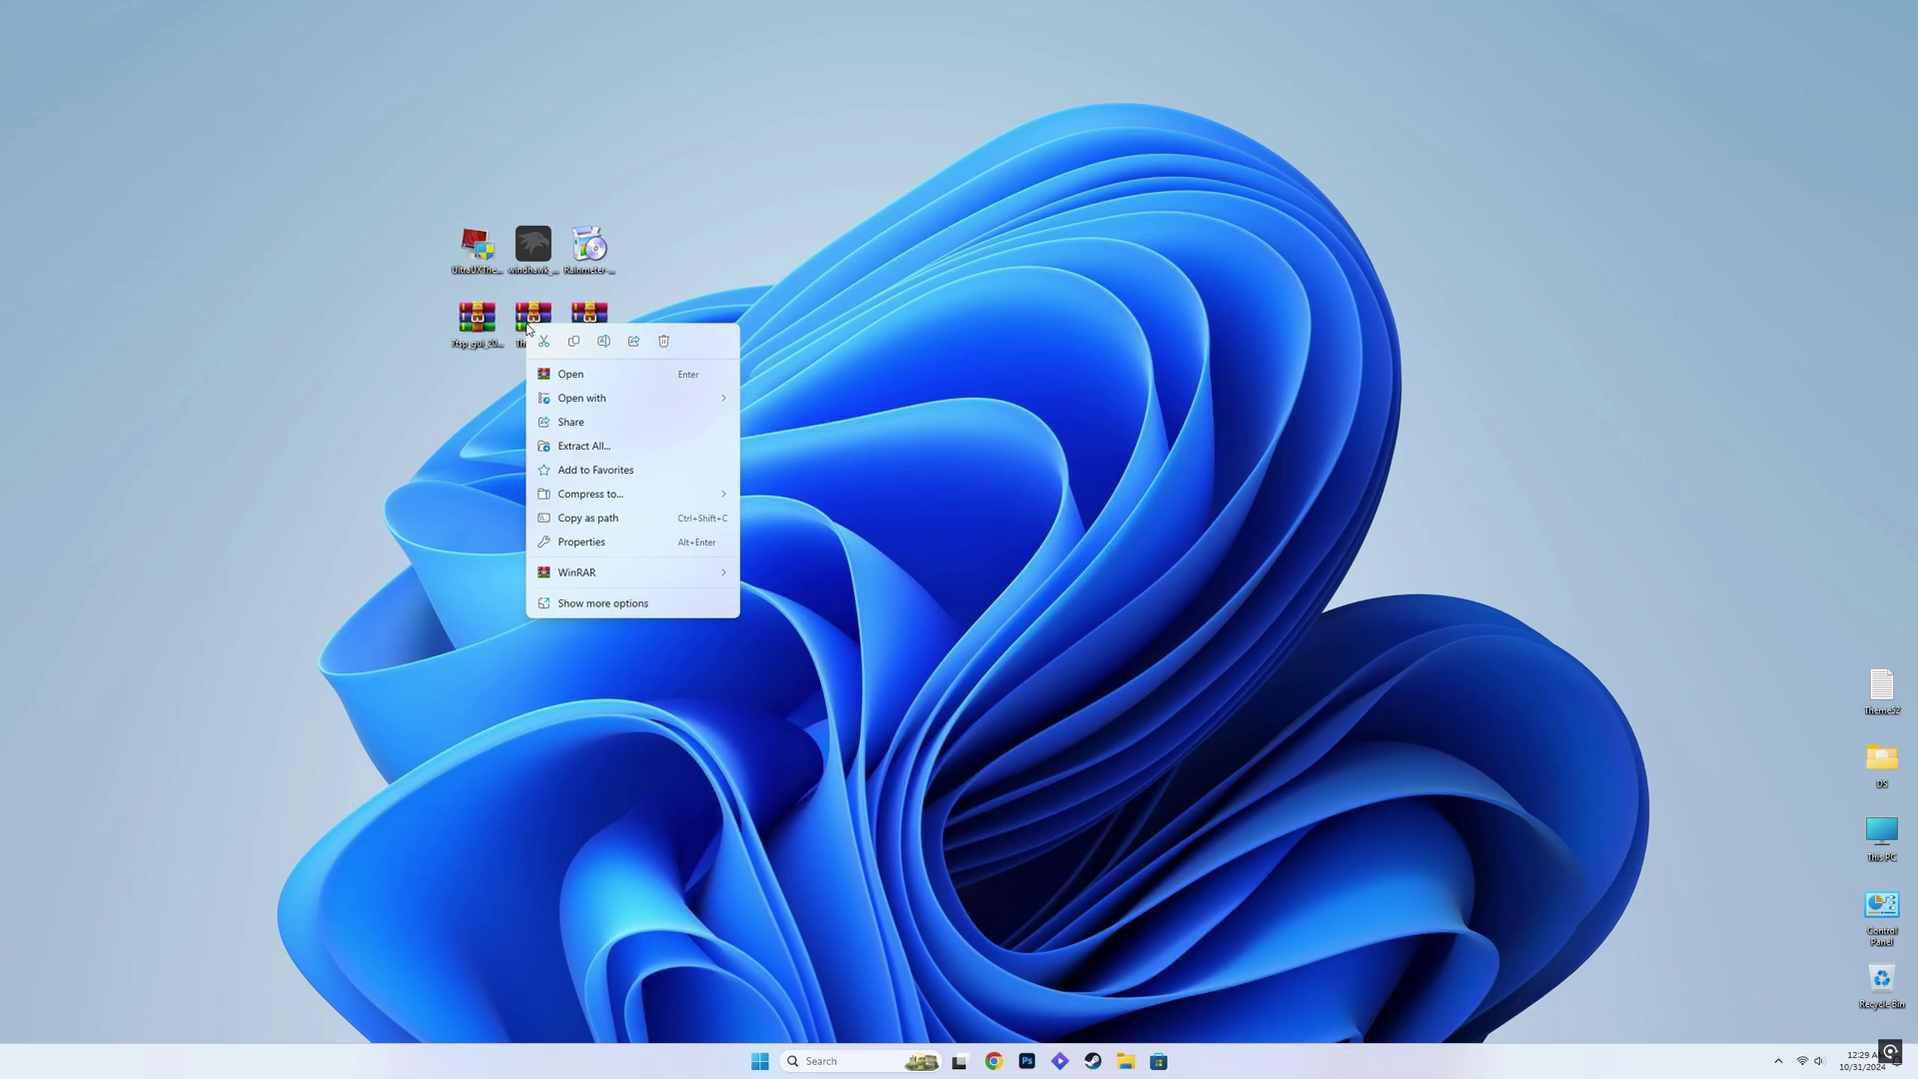
left_click(611, 454)
left_click(1101, 675)
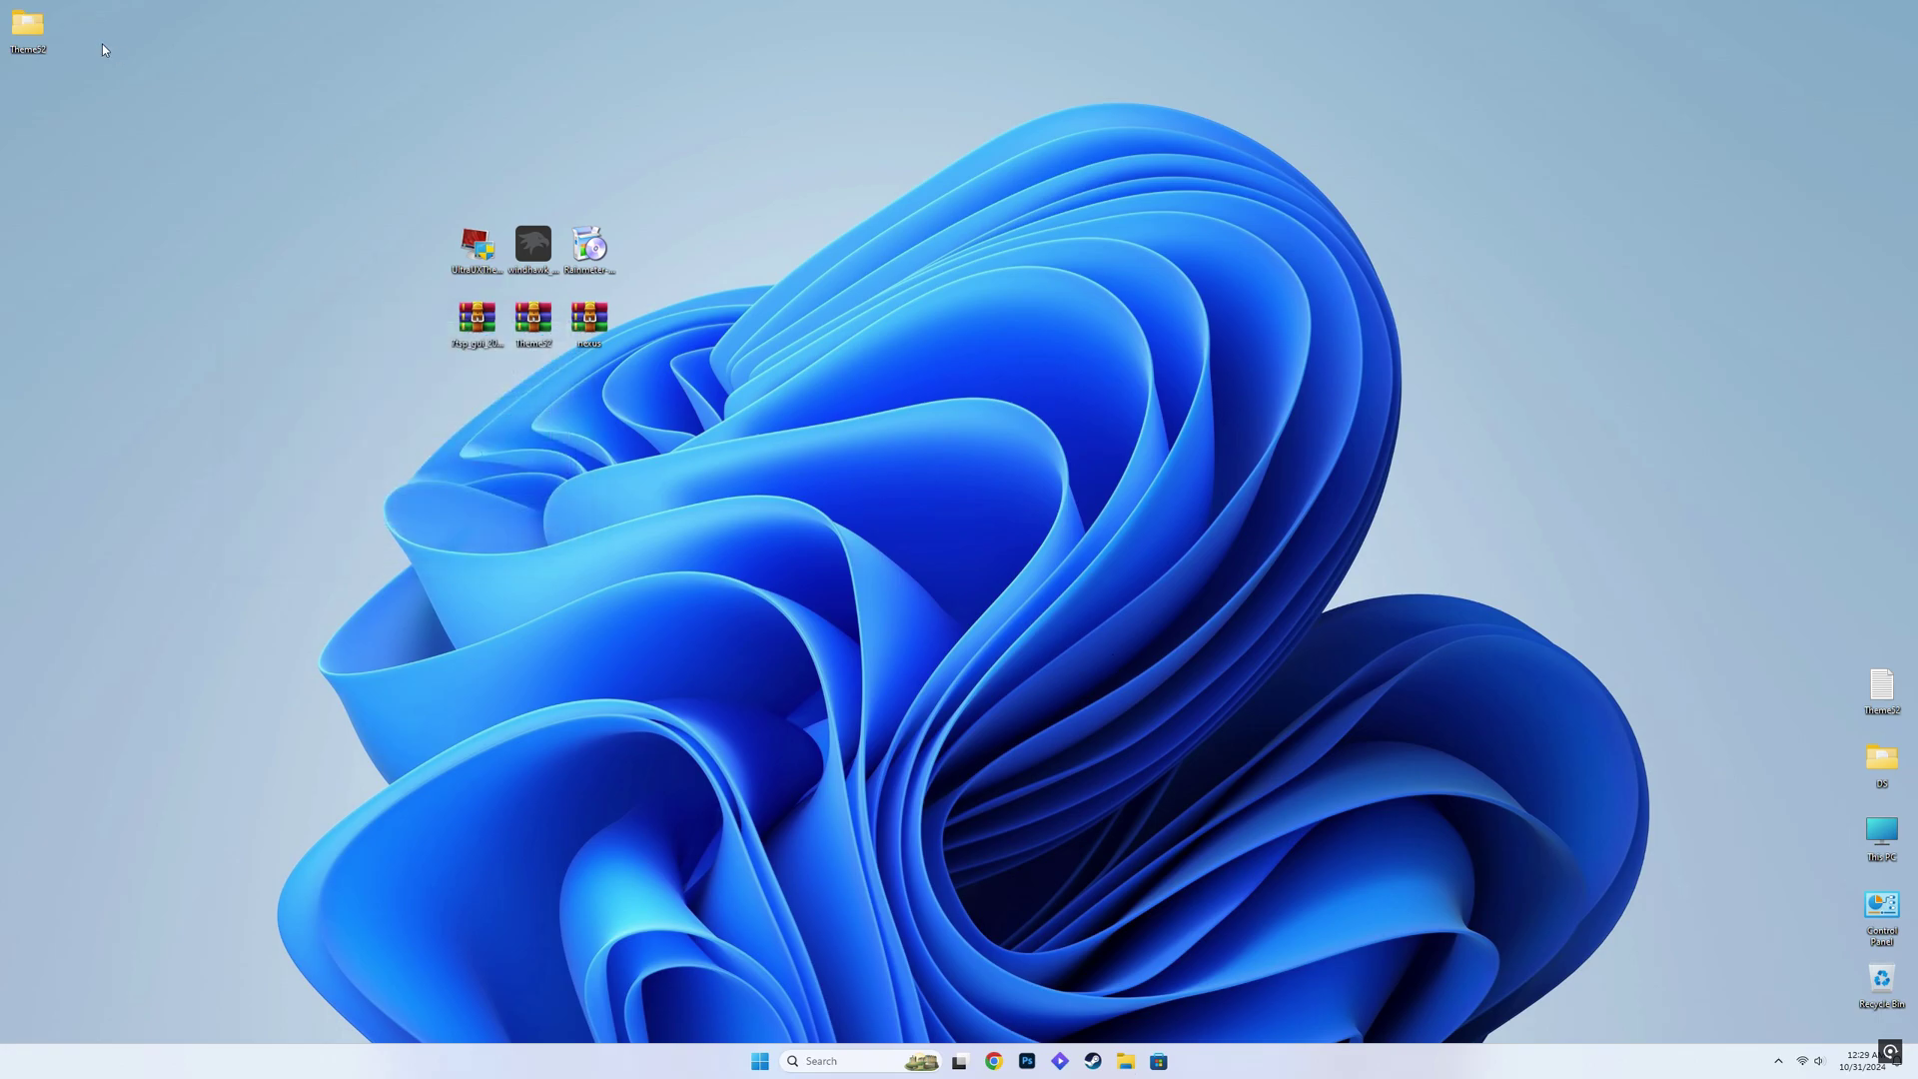
Copy everything in the WindowsTheme subfolder of the extracted Theme52 folder
double_click(30, 31)
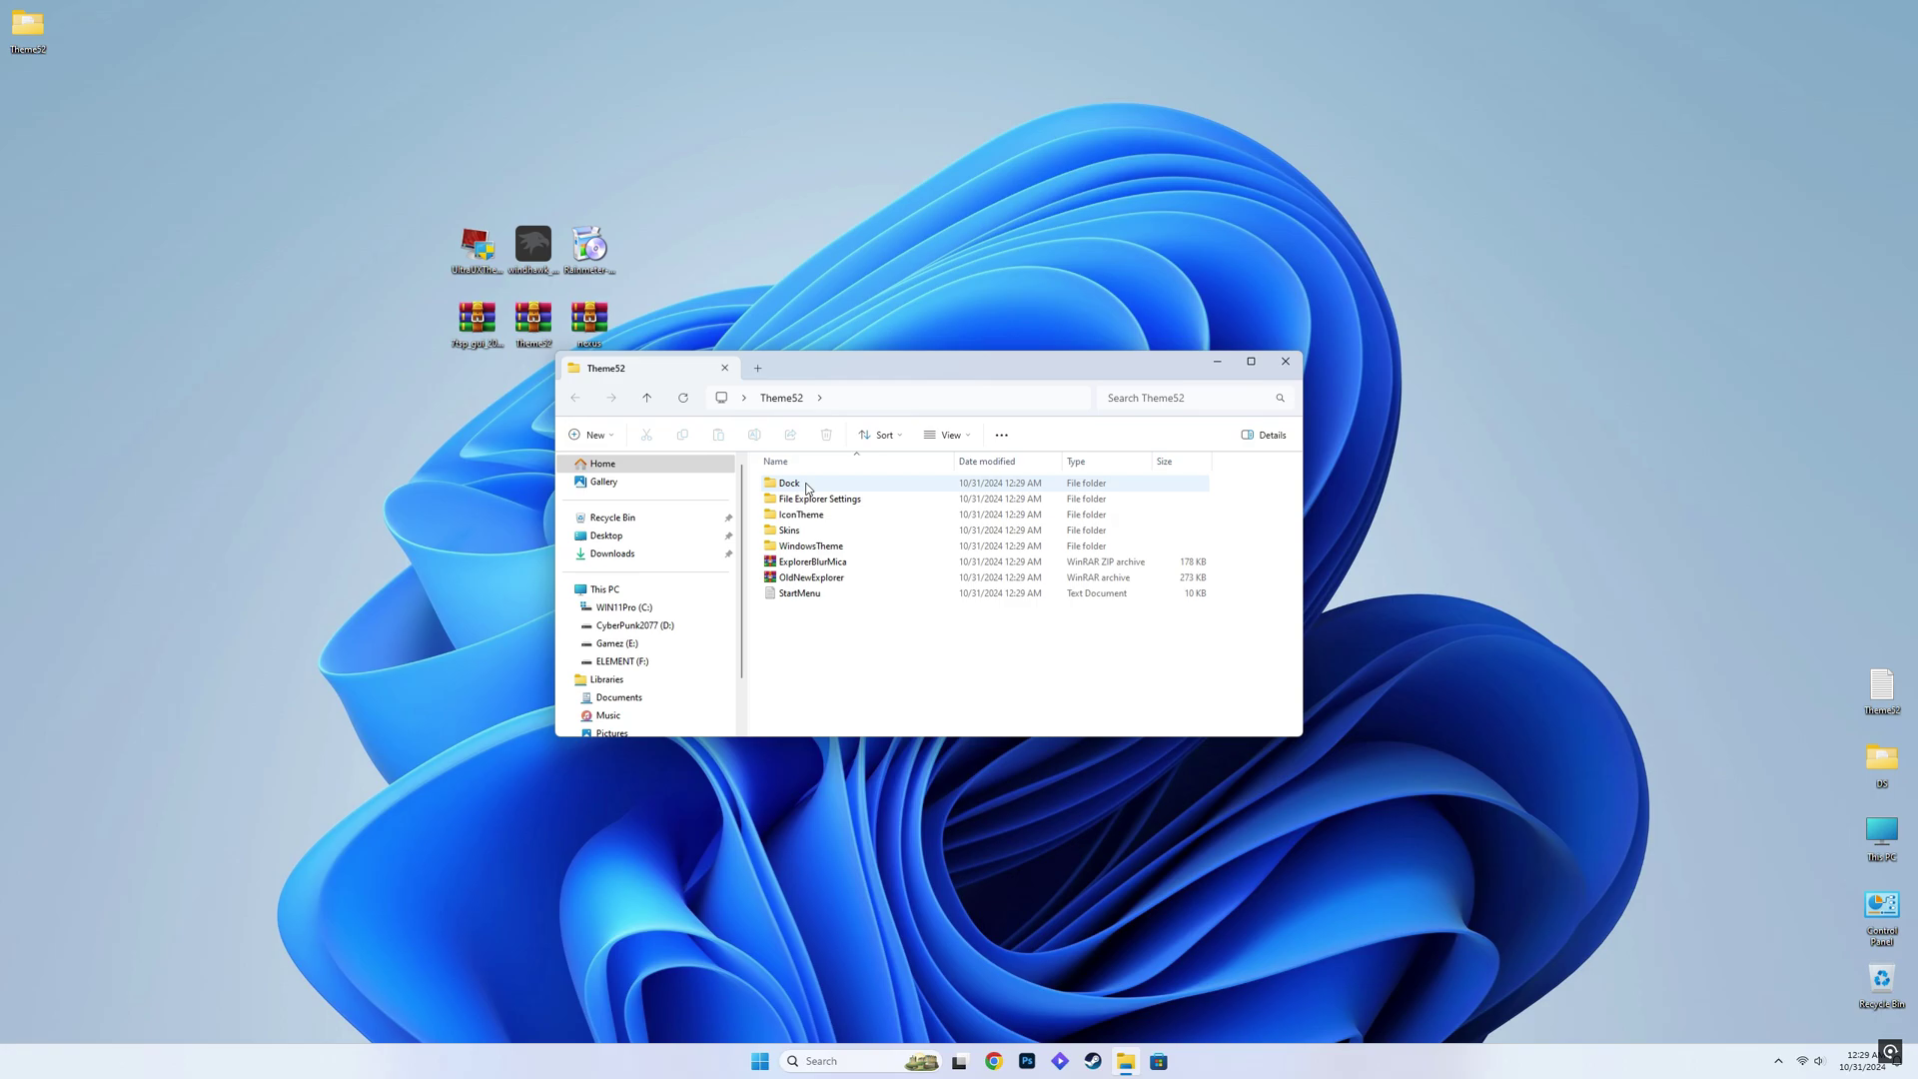
double_click(809, 547)
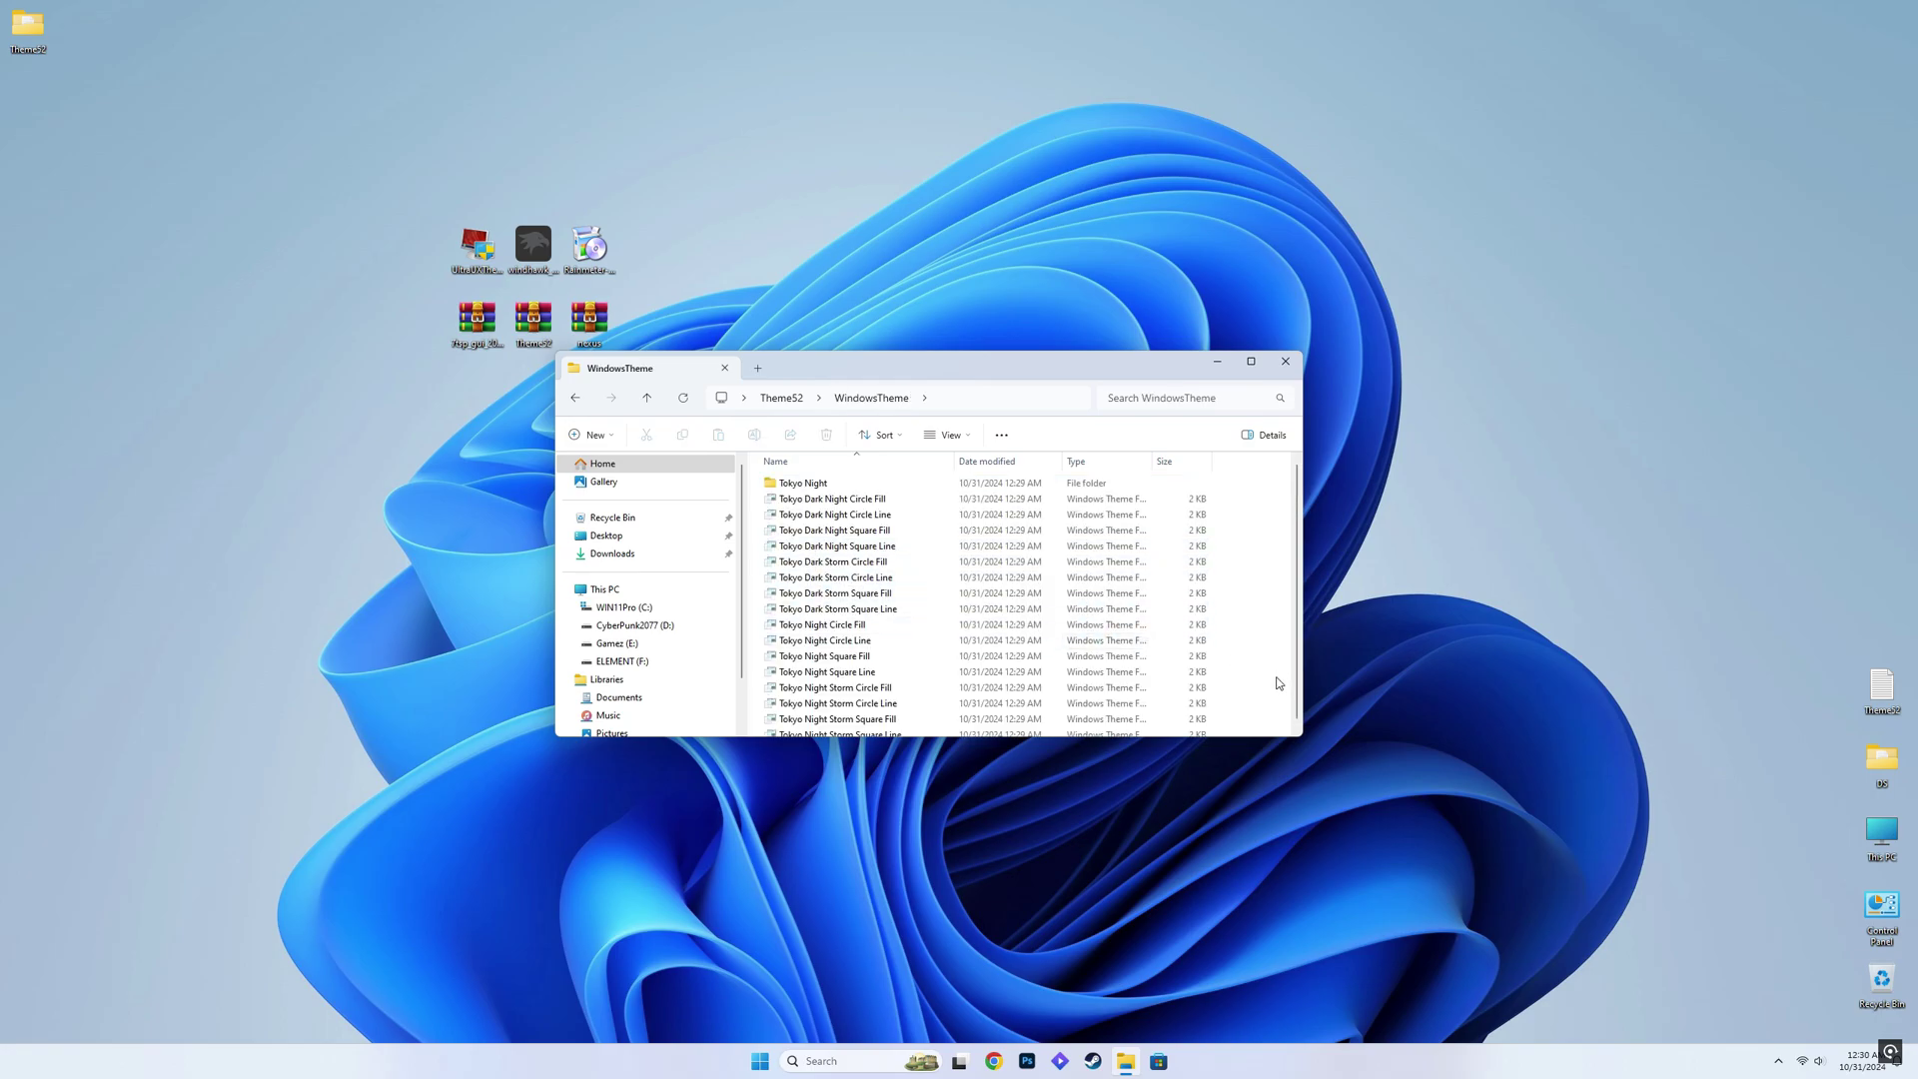
key("ctrl+a")
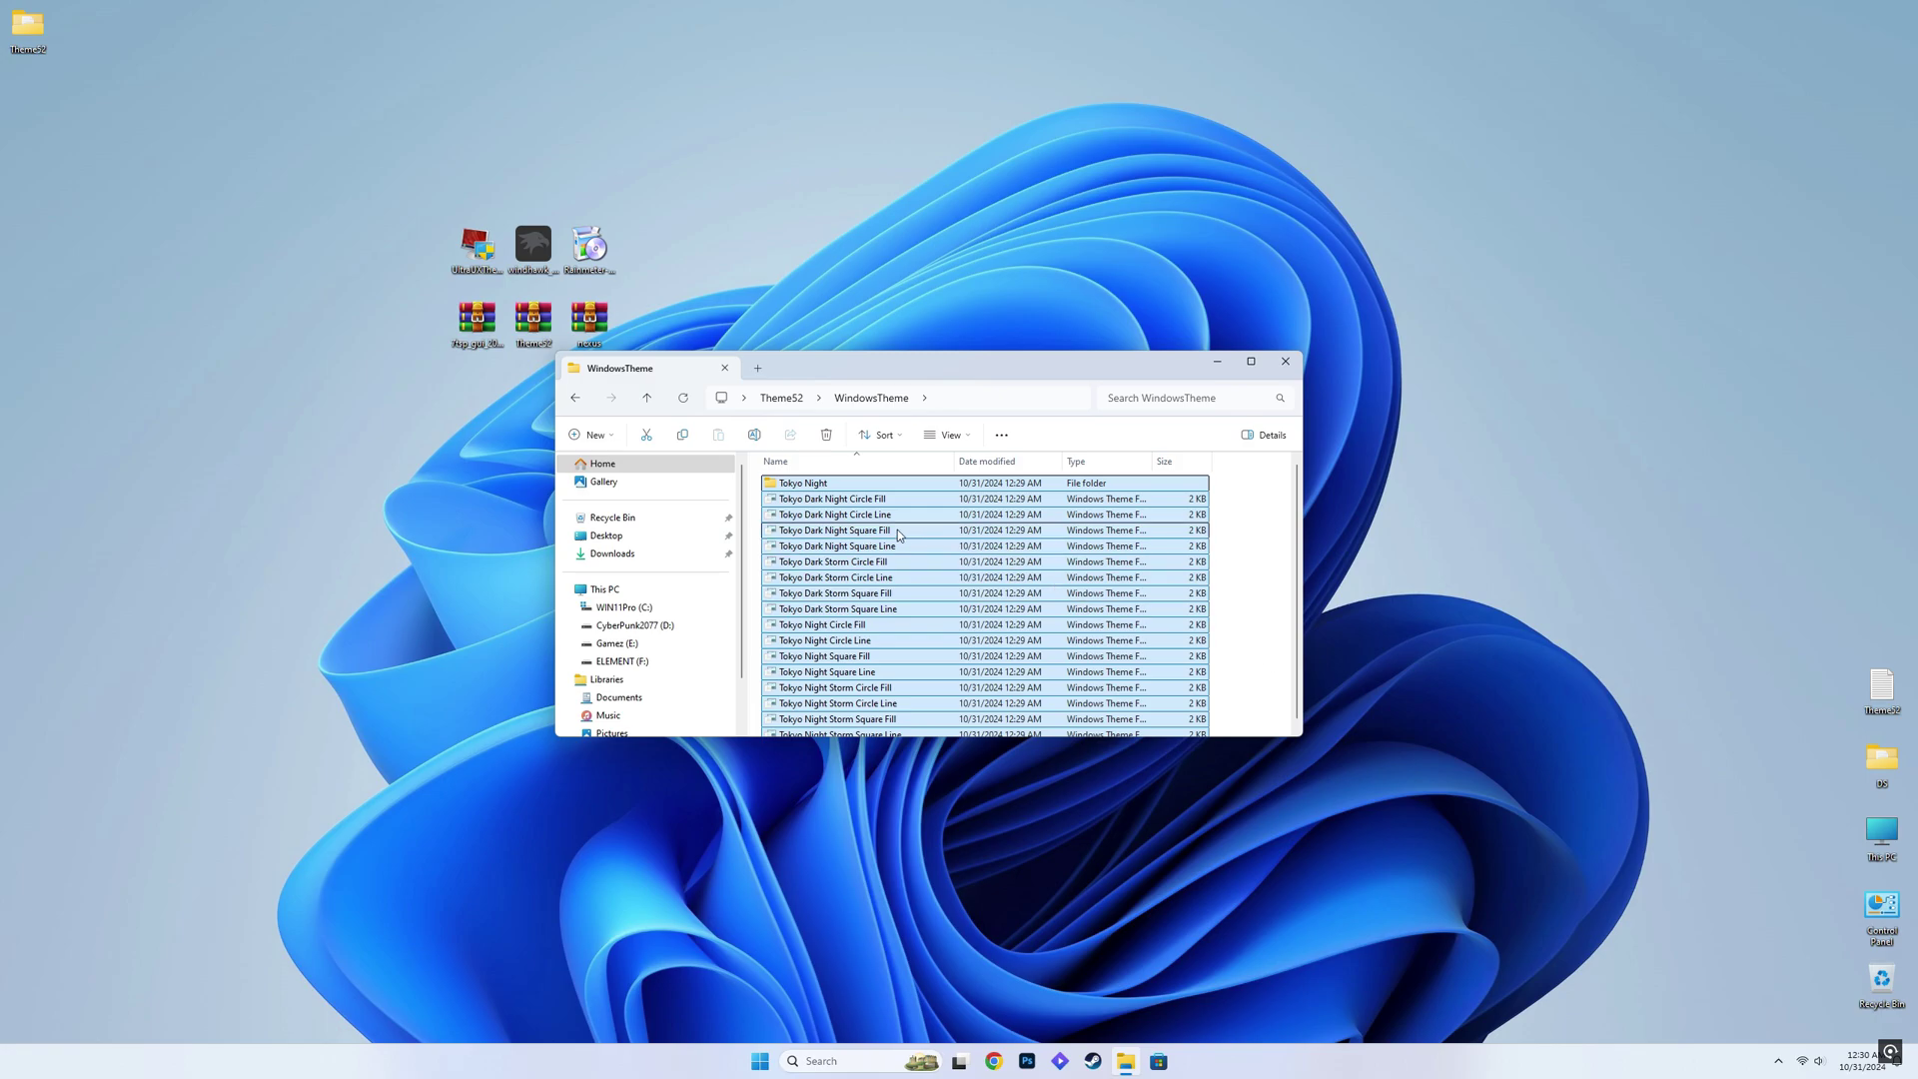
right_click(838, 485)
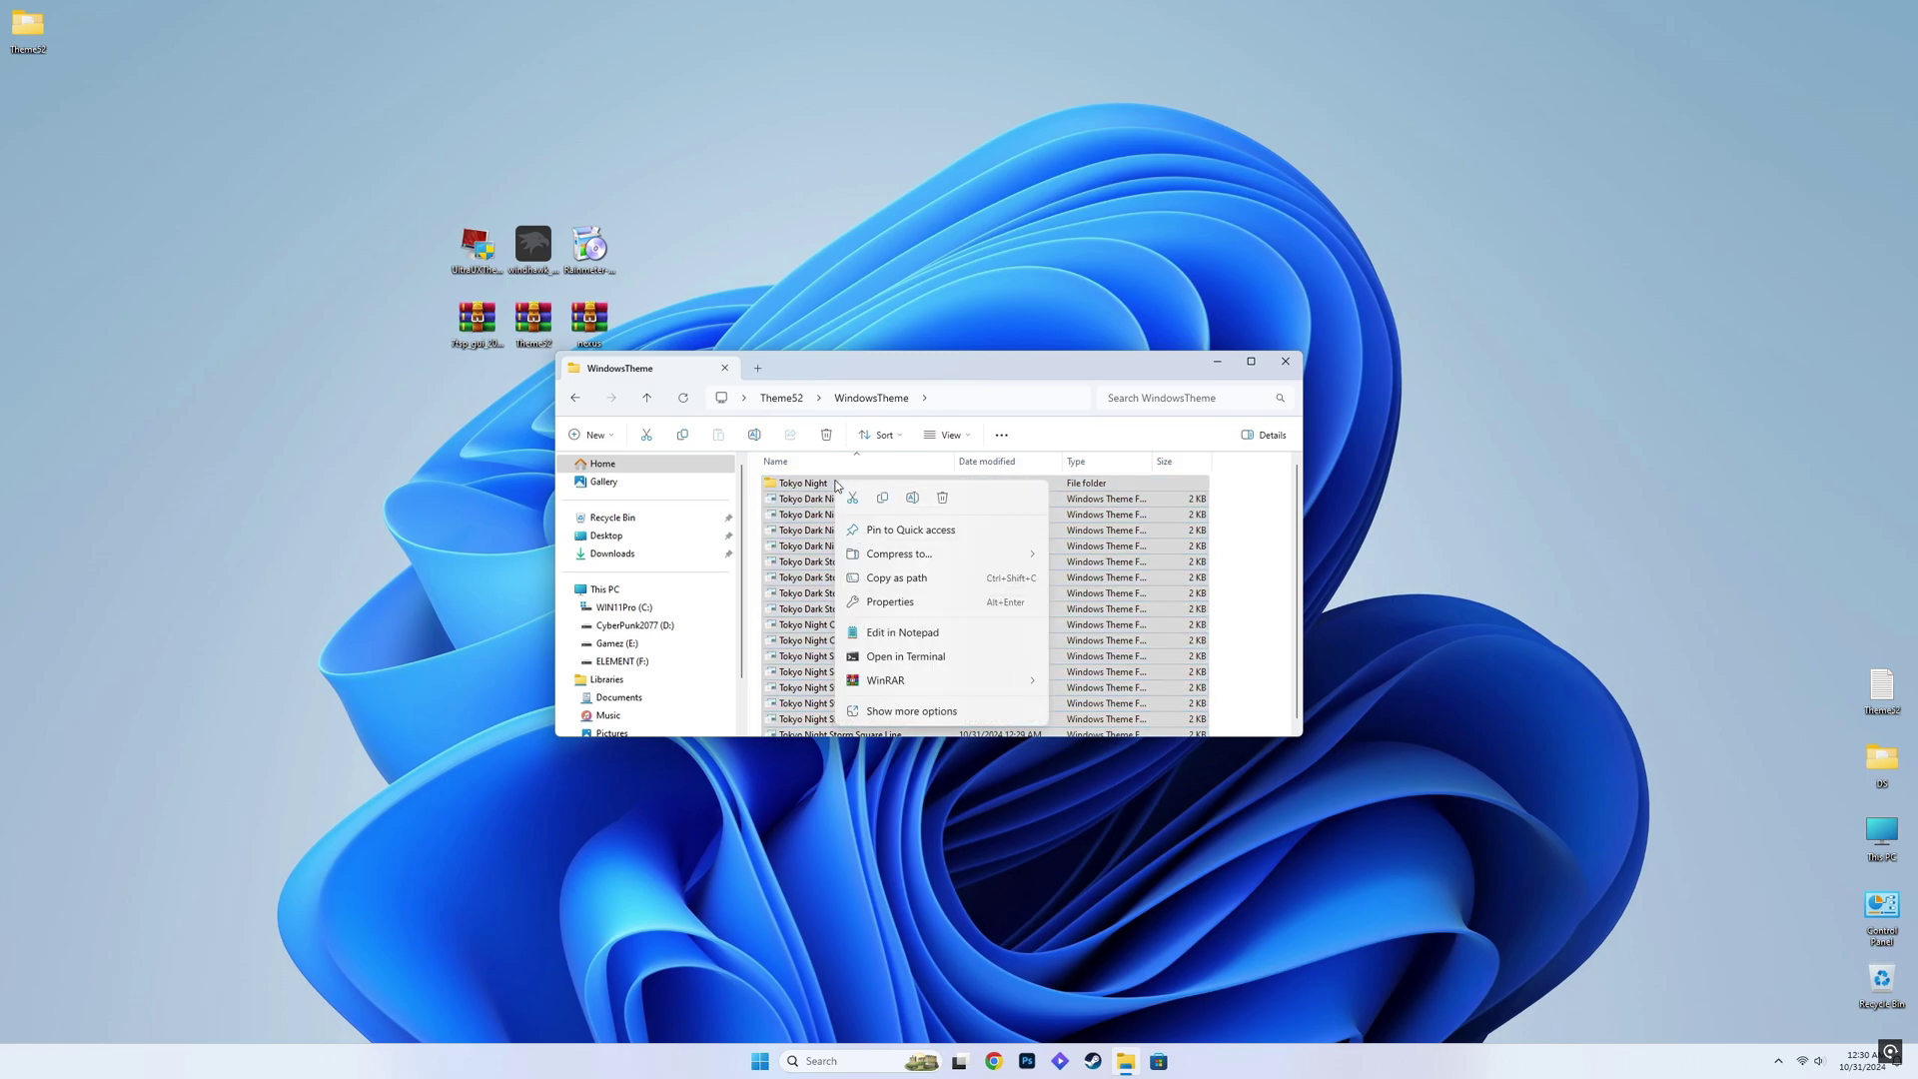
left_click(889, 502)
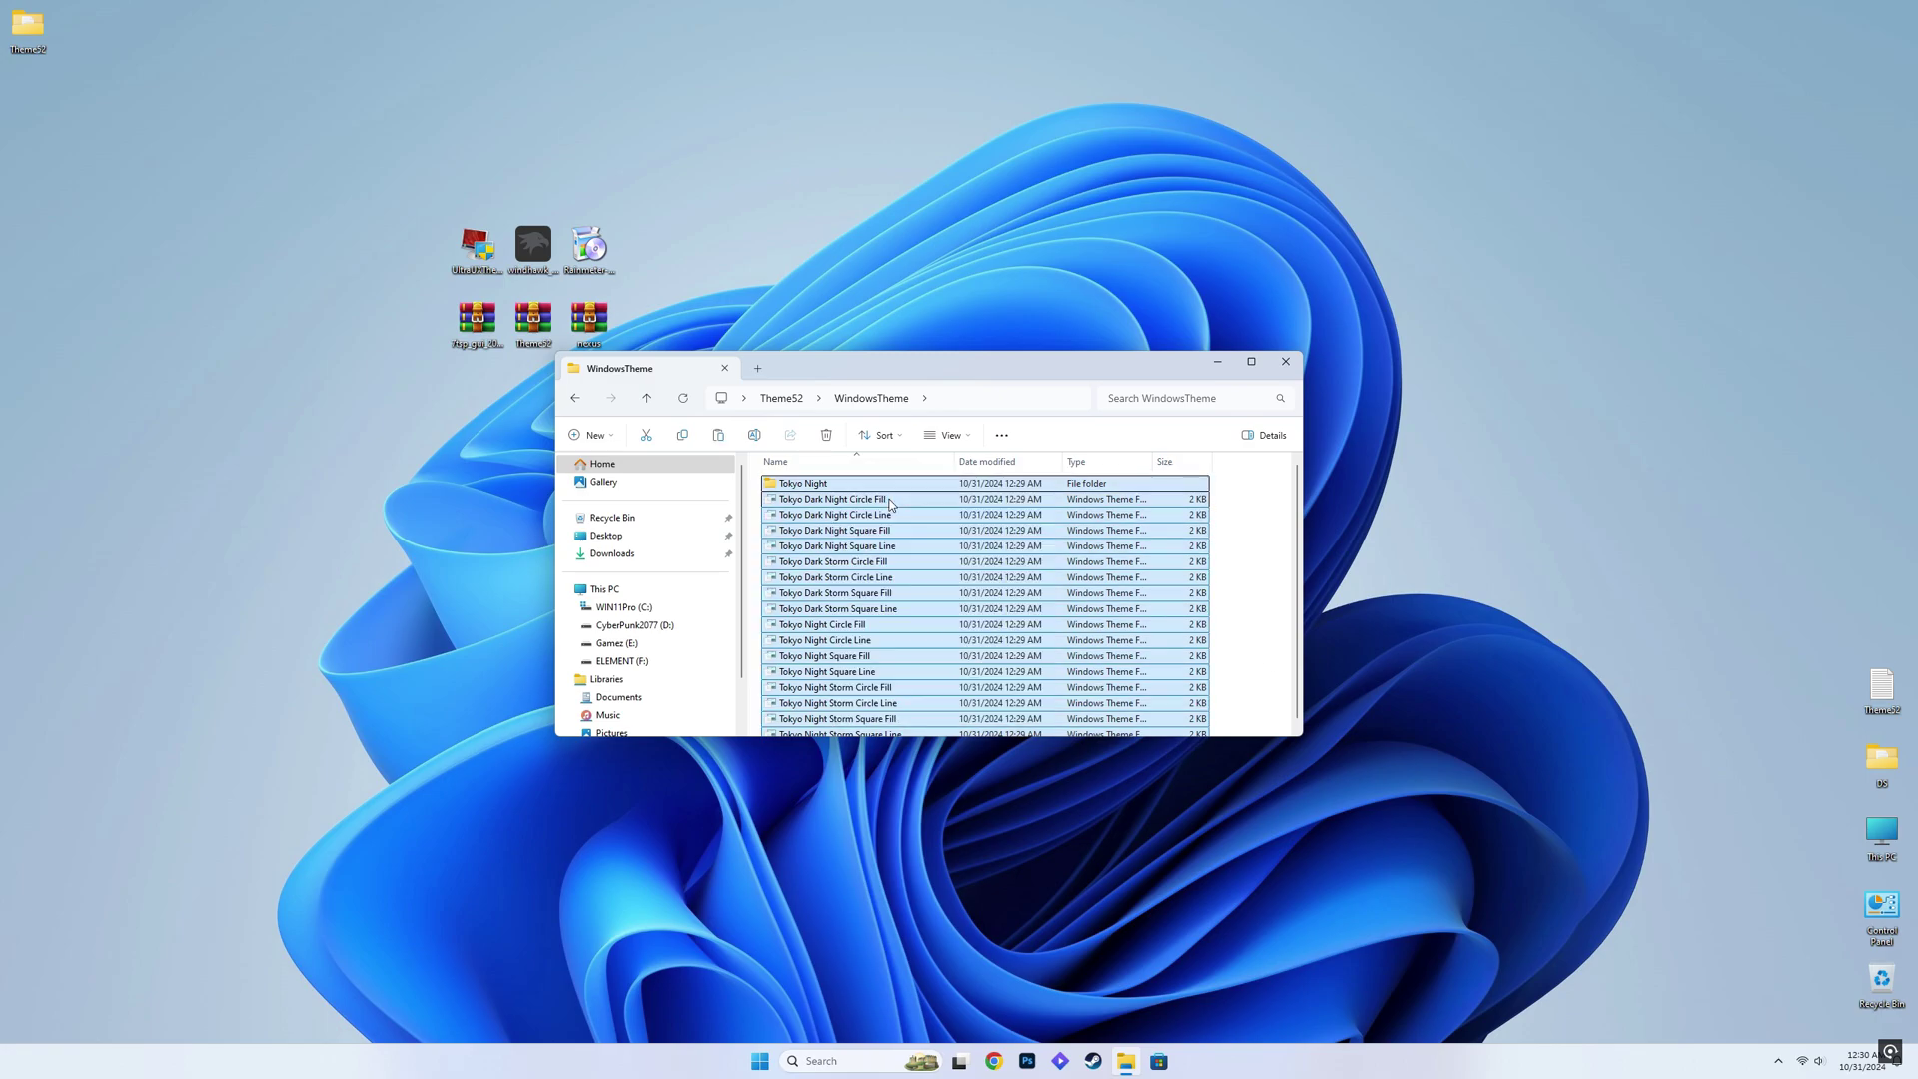
Open the Themes folder at C:\Windows\Resources\Themes
left_click(631, 590)
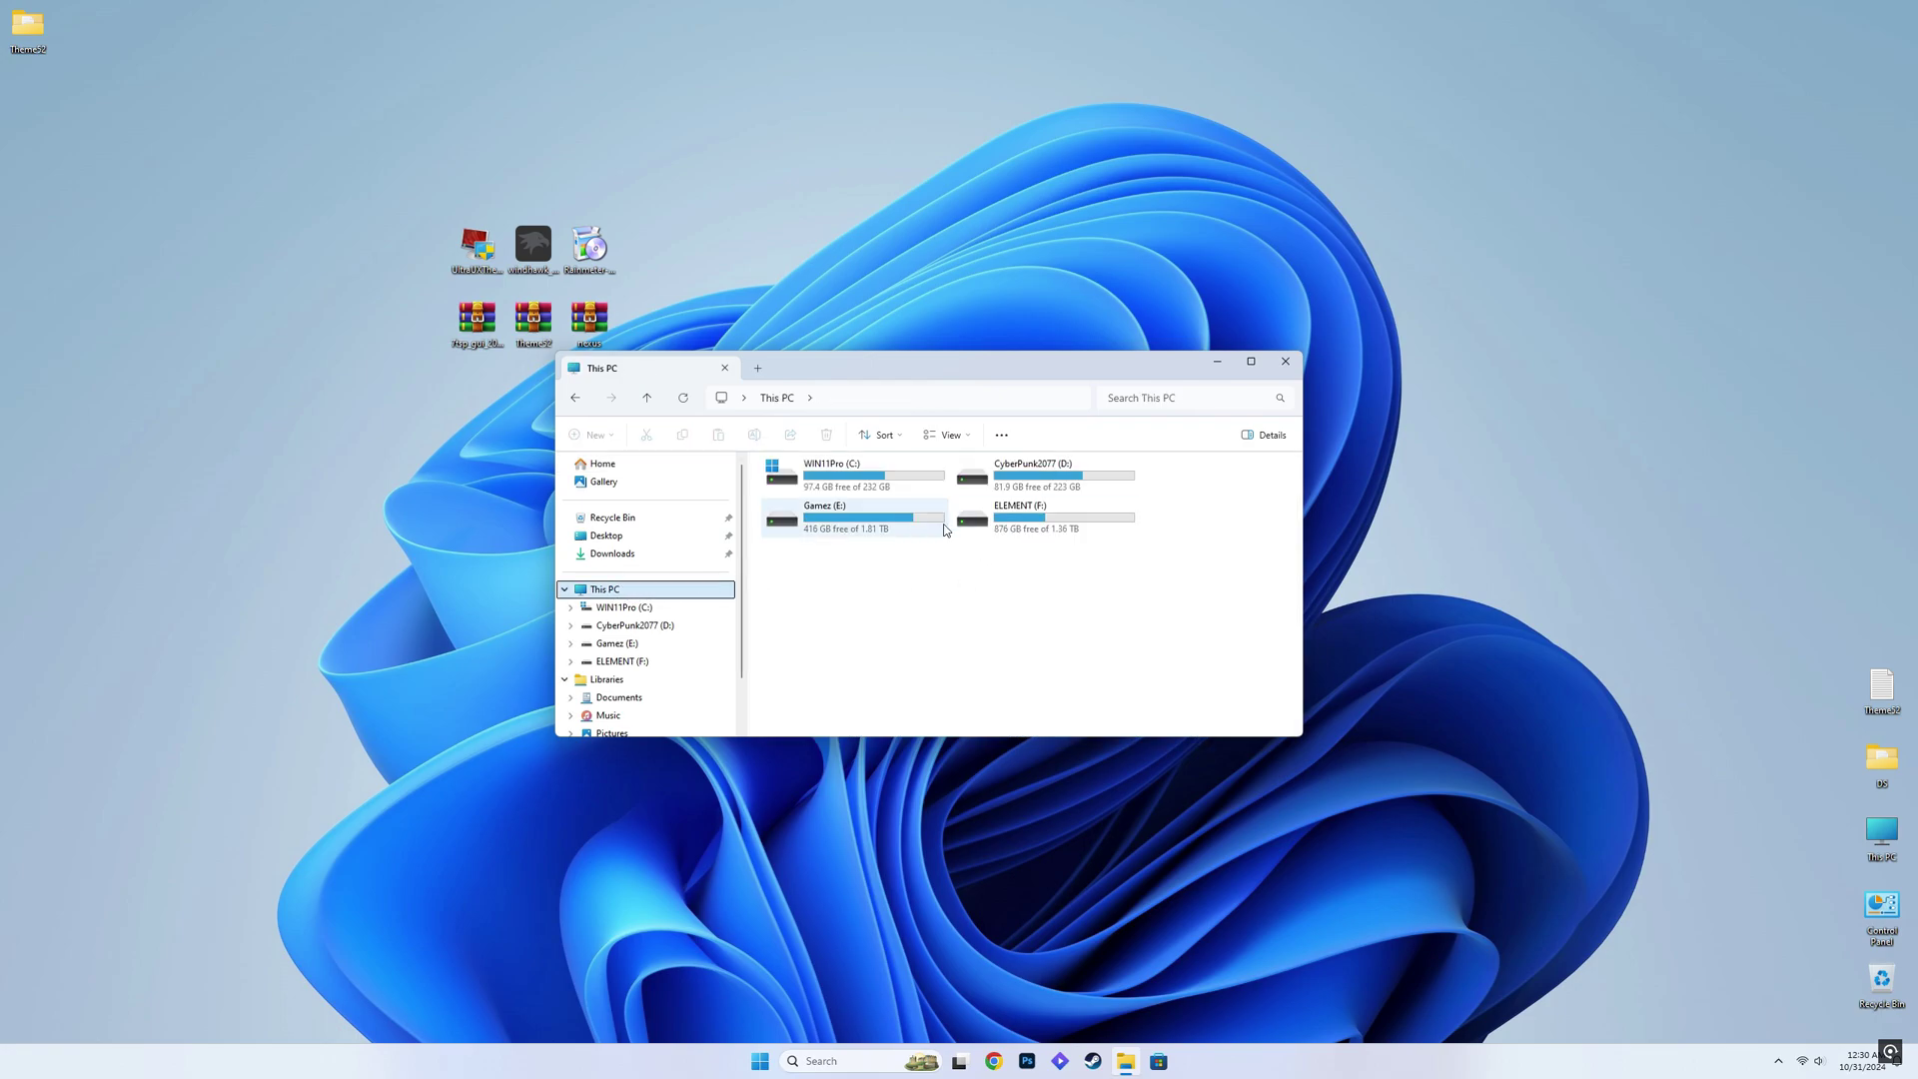
double_click(844, 492)
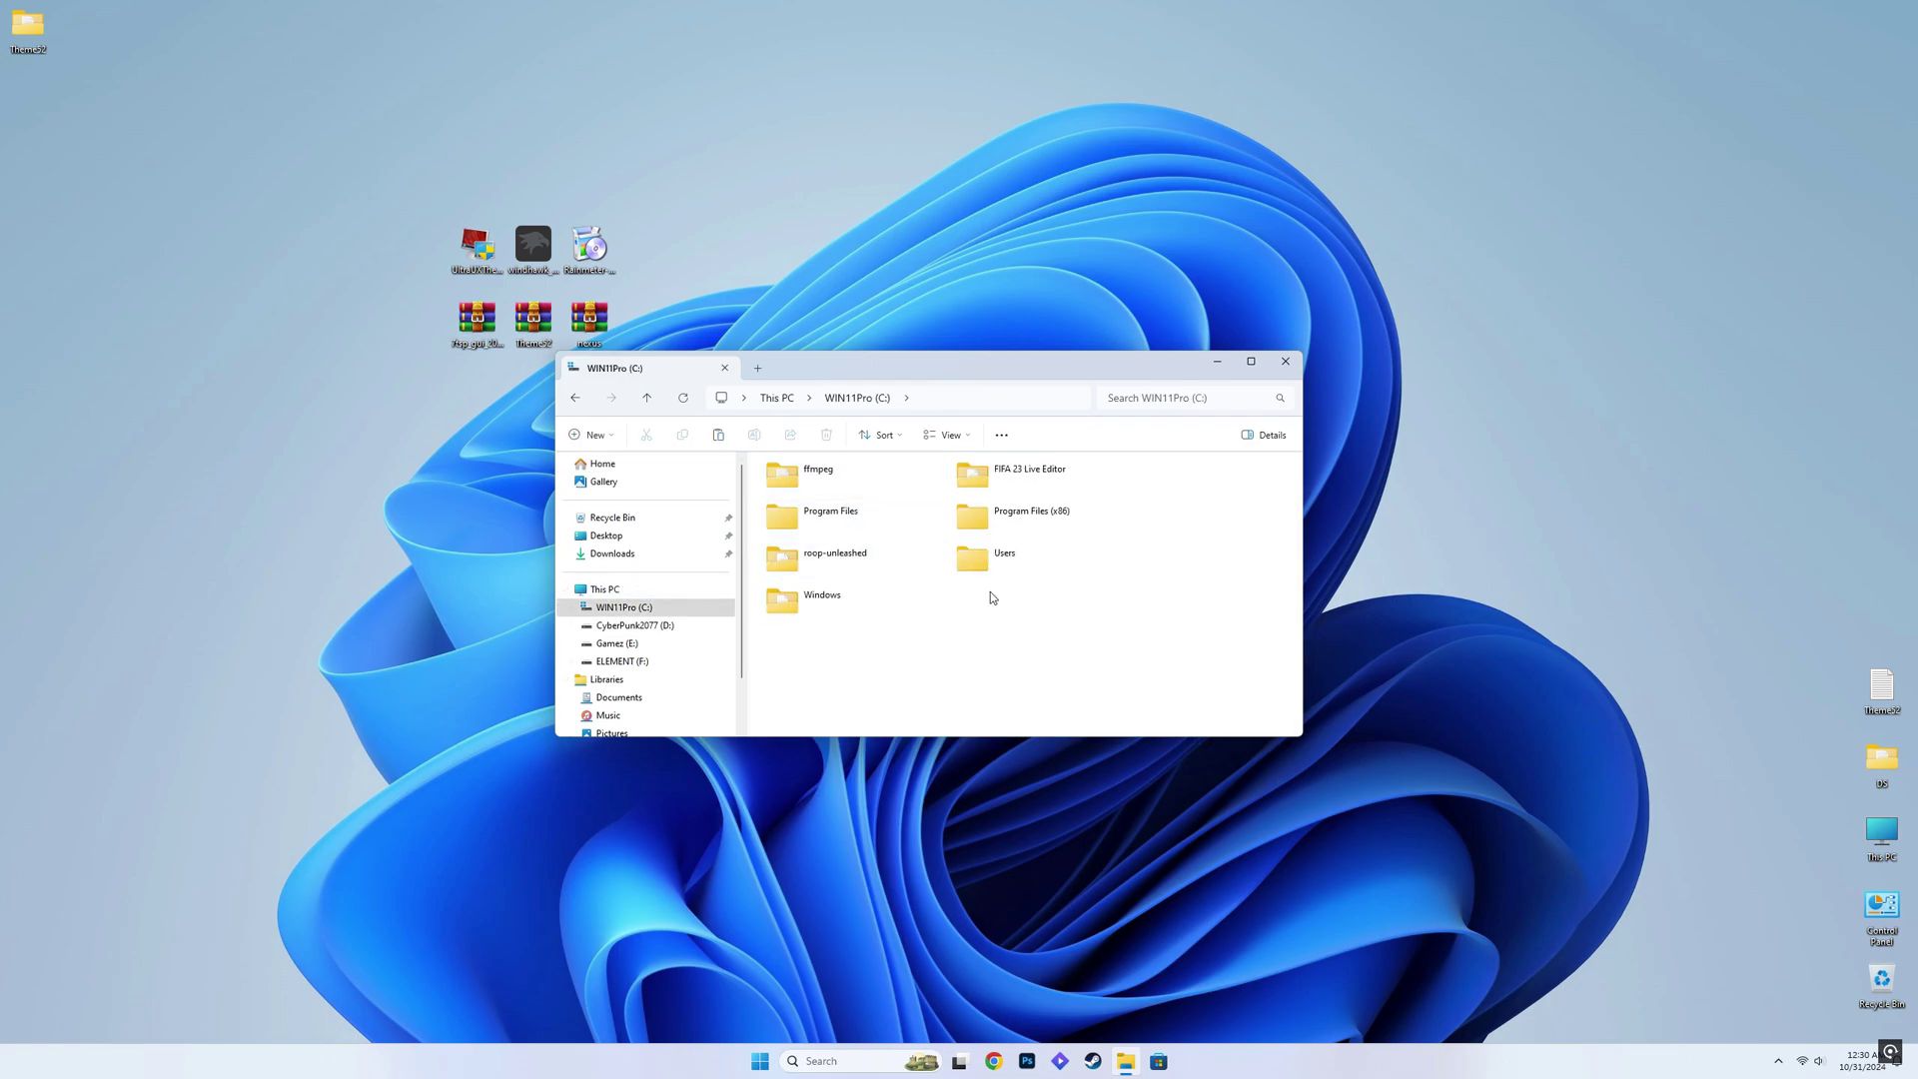
double_click(818, 596)
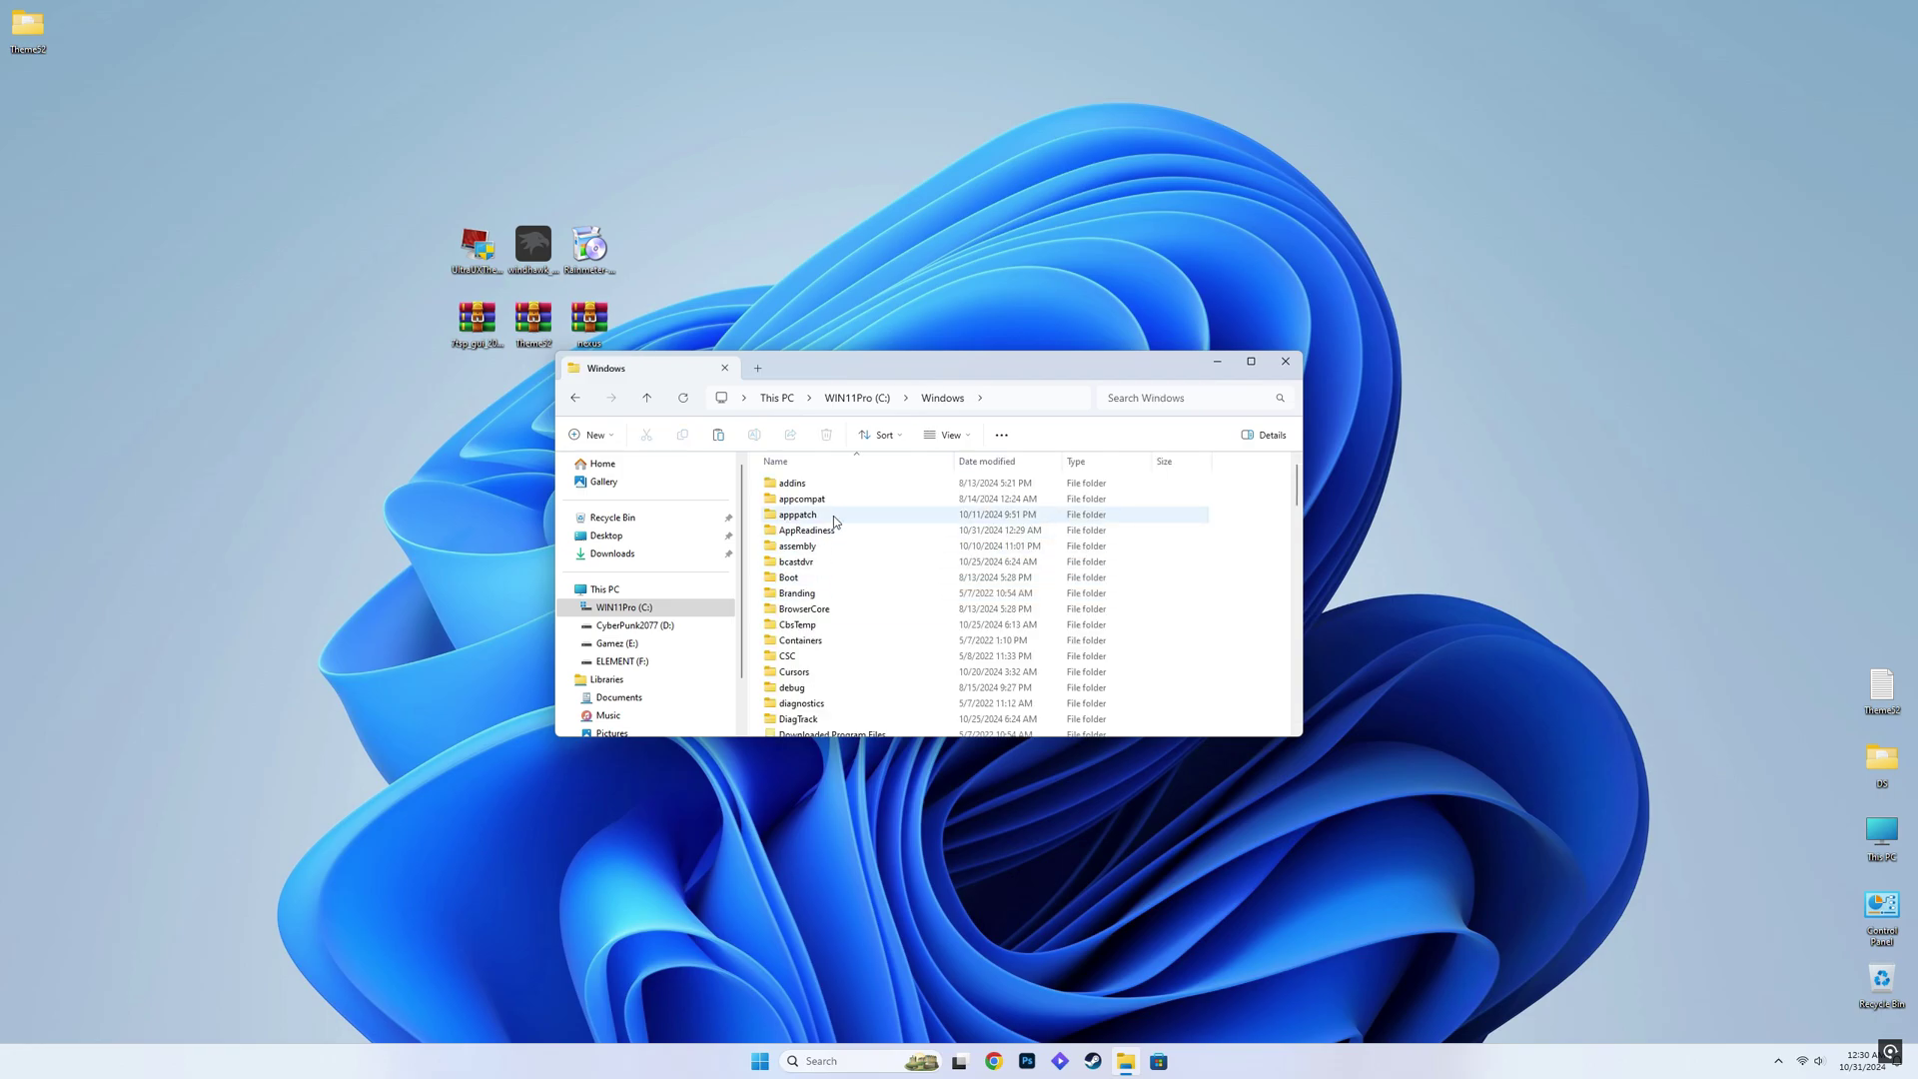
scroll(874, 518, "down", 3)
scroll(887, 561, "down", 6)
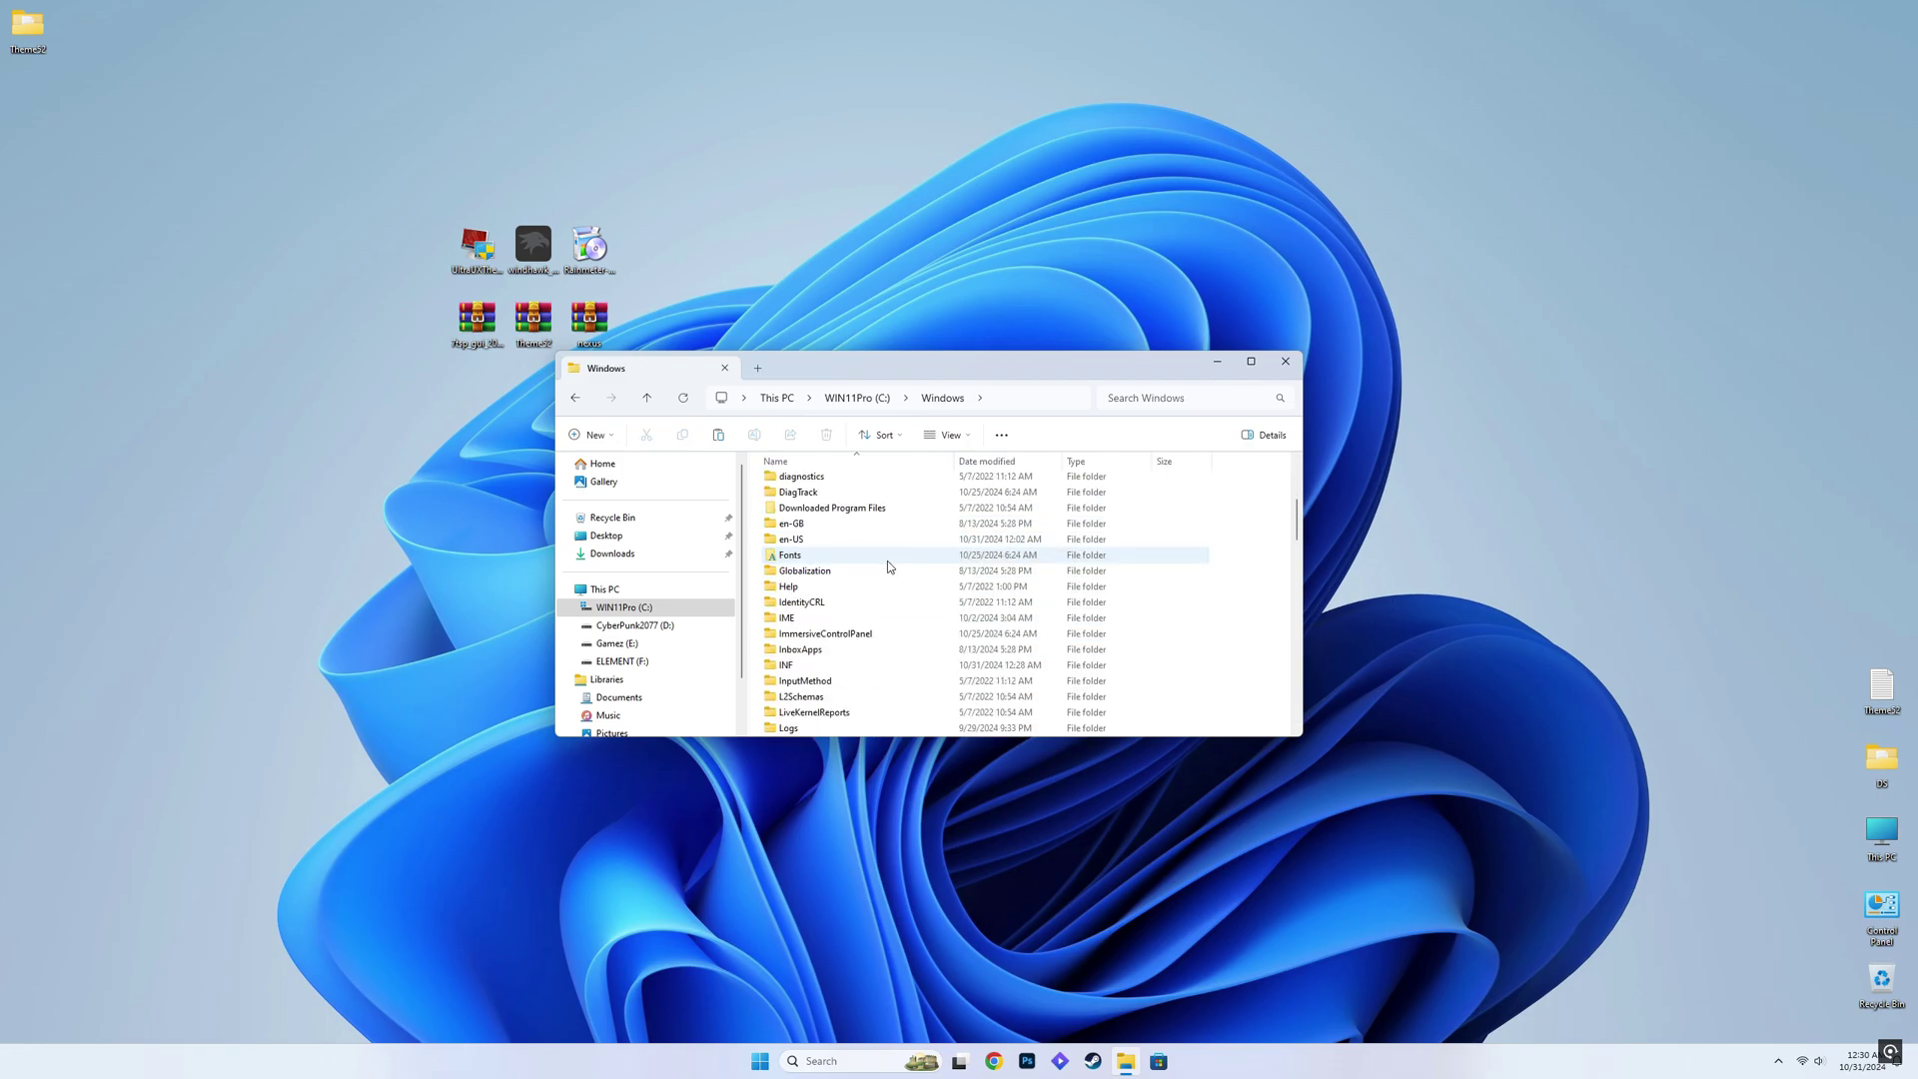
scroll(896, 618, "down", 1)
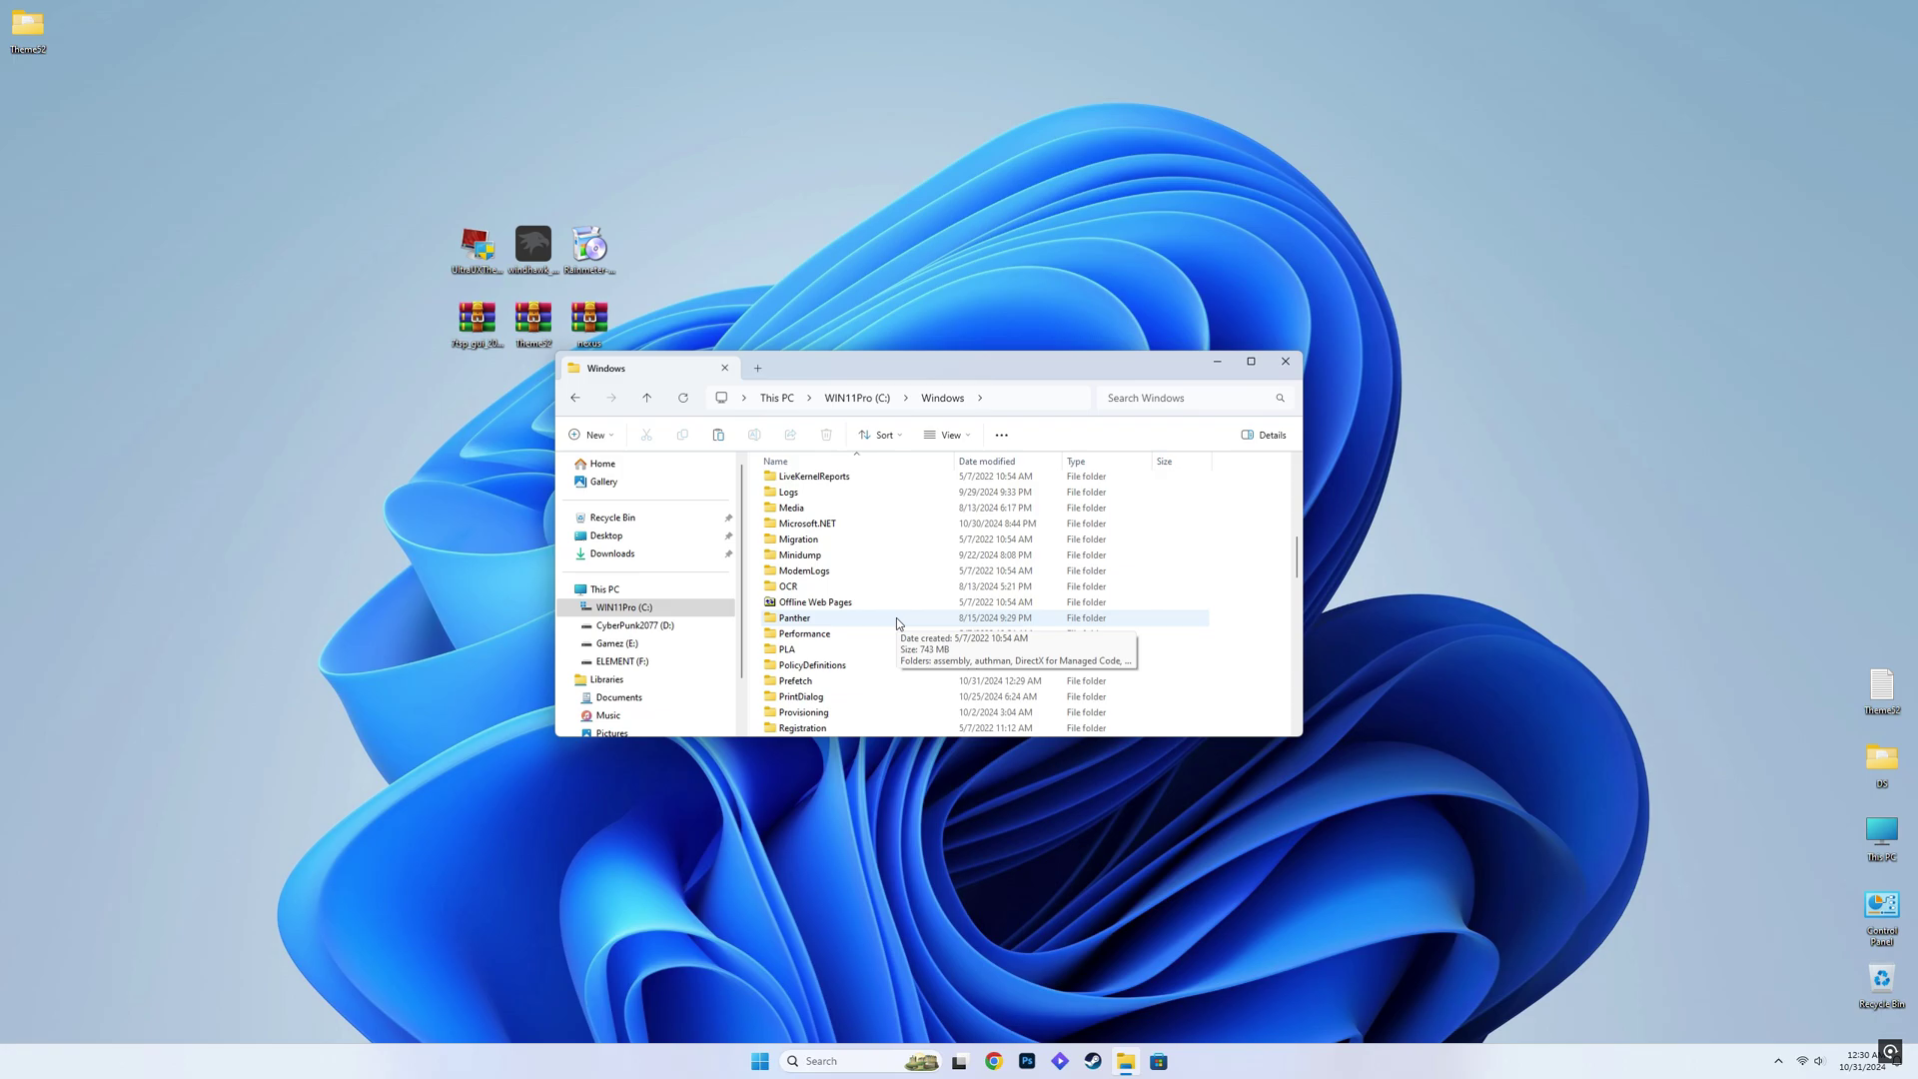
scroll(890, 630, "down", 2)
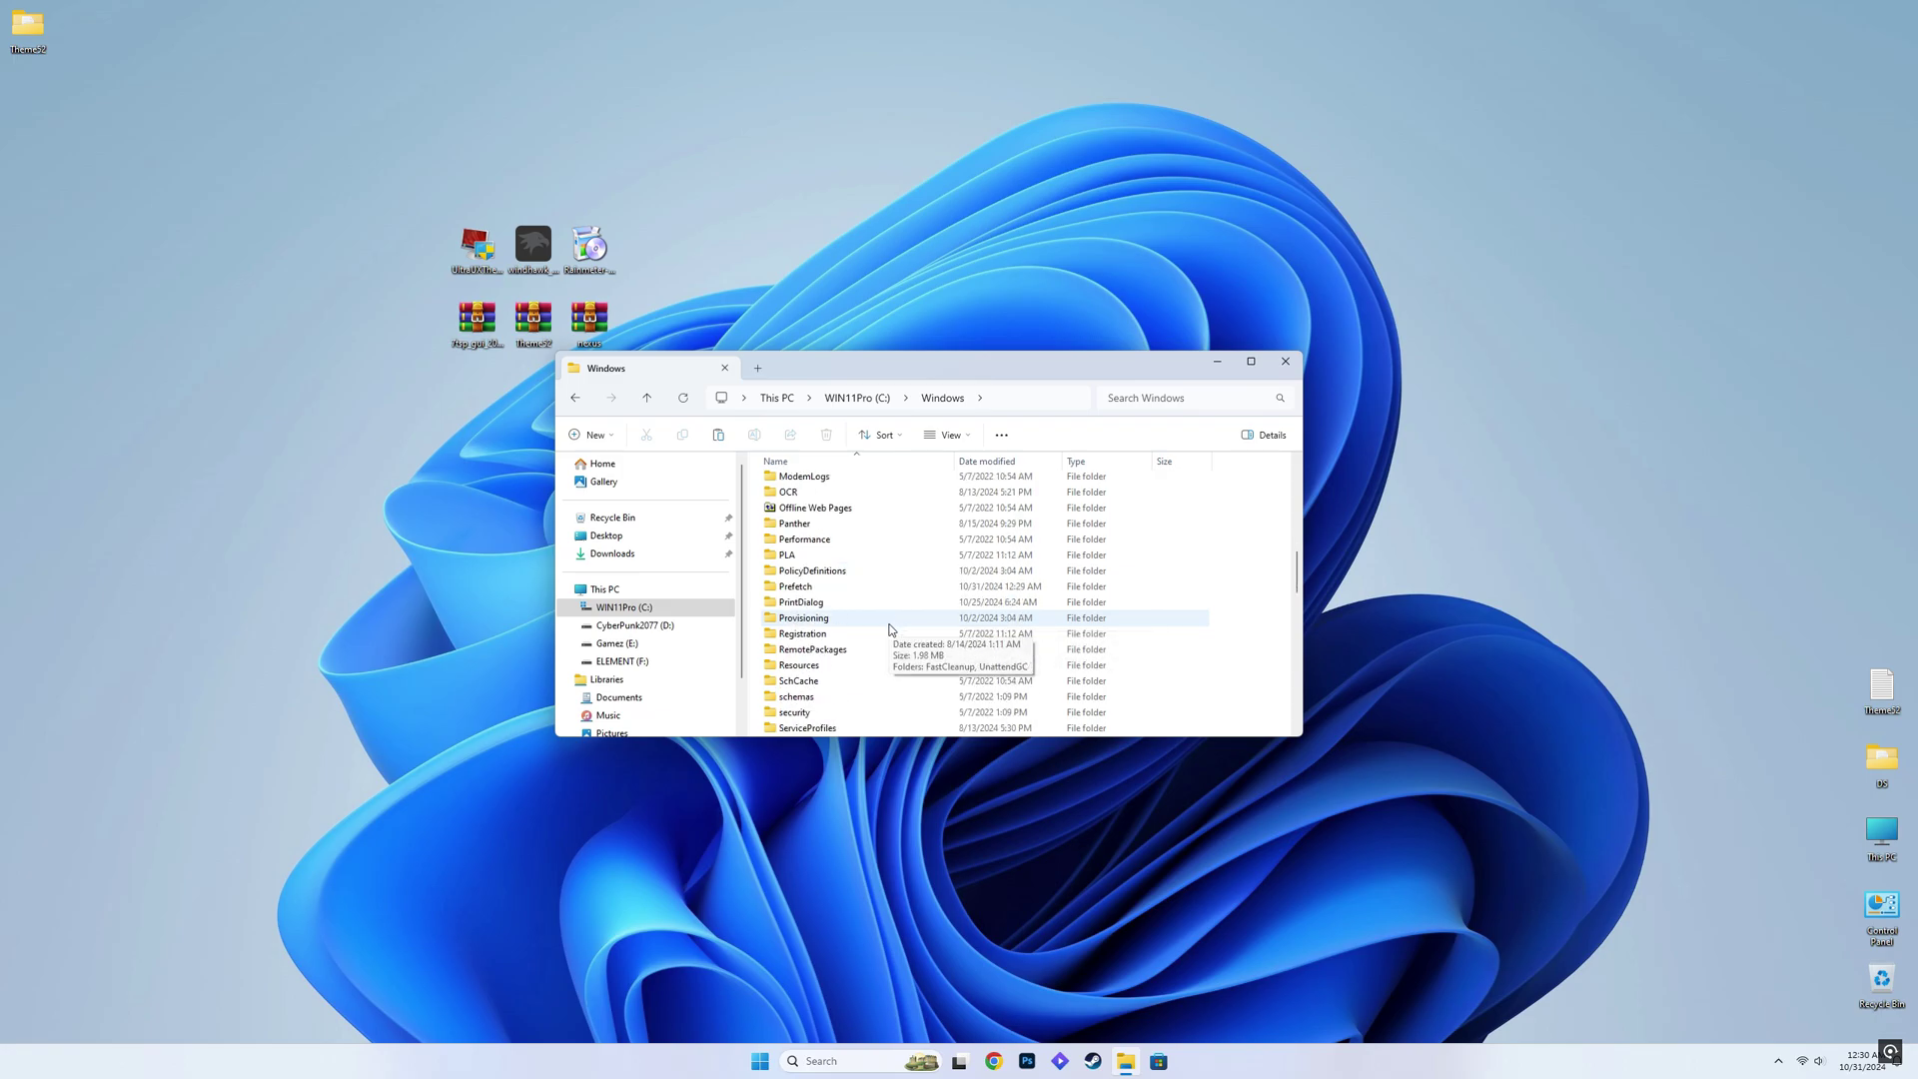
double_click(840, 665)
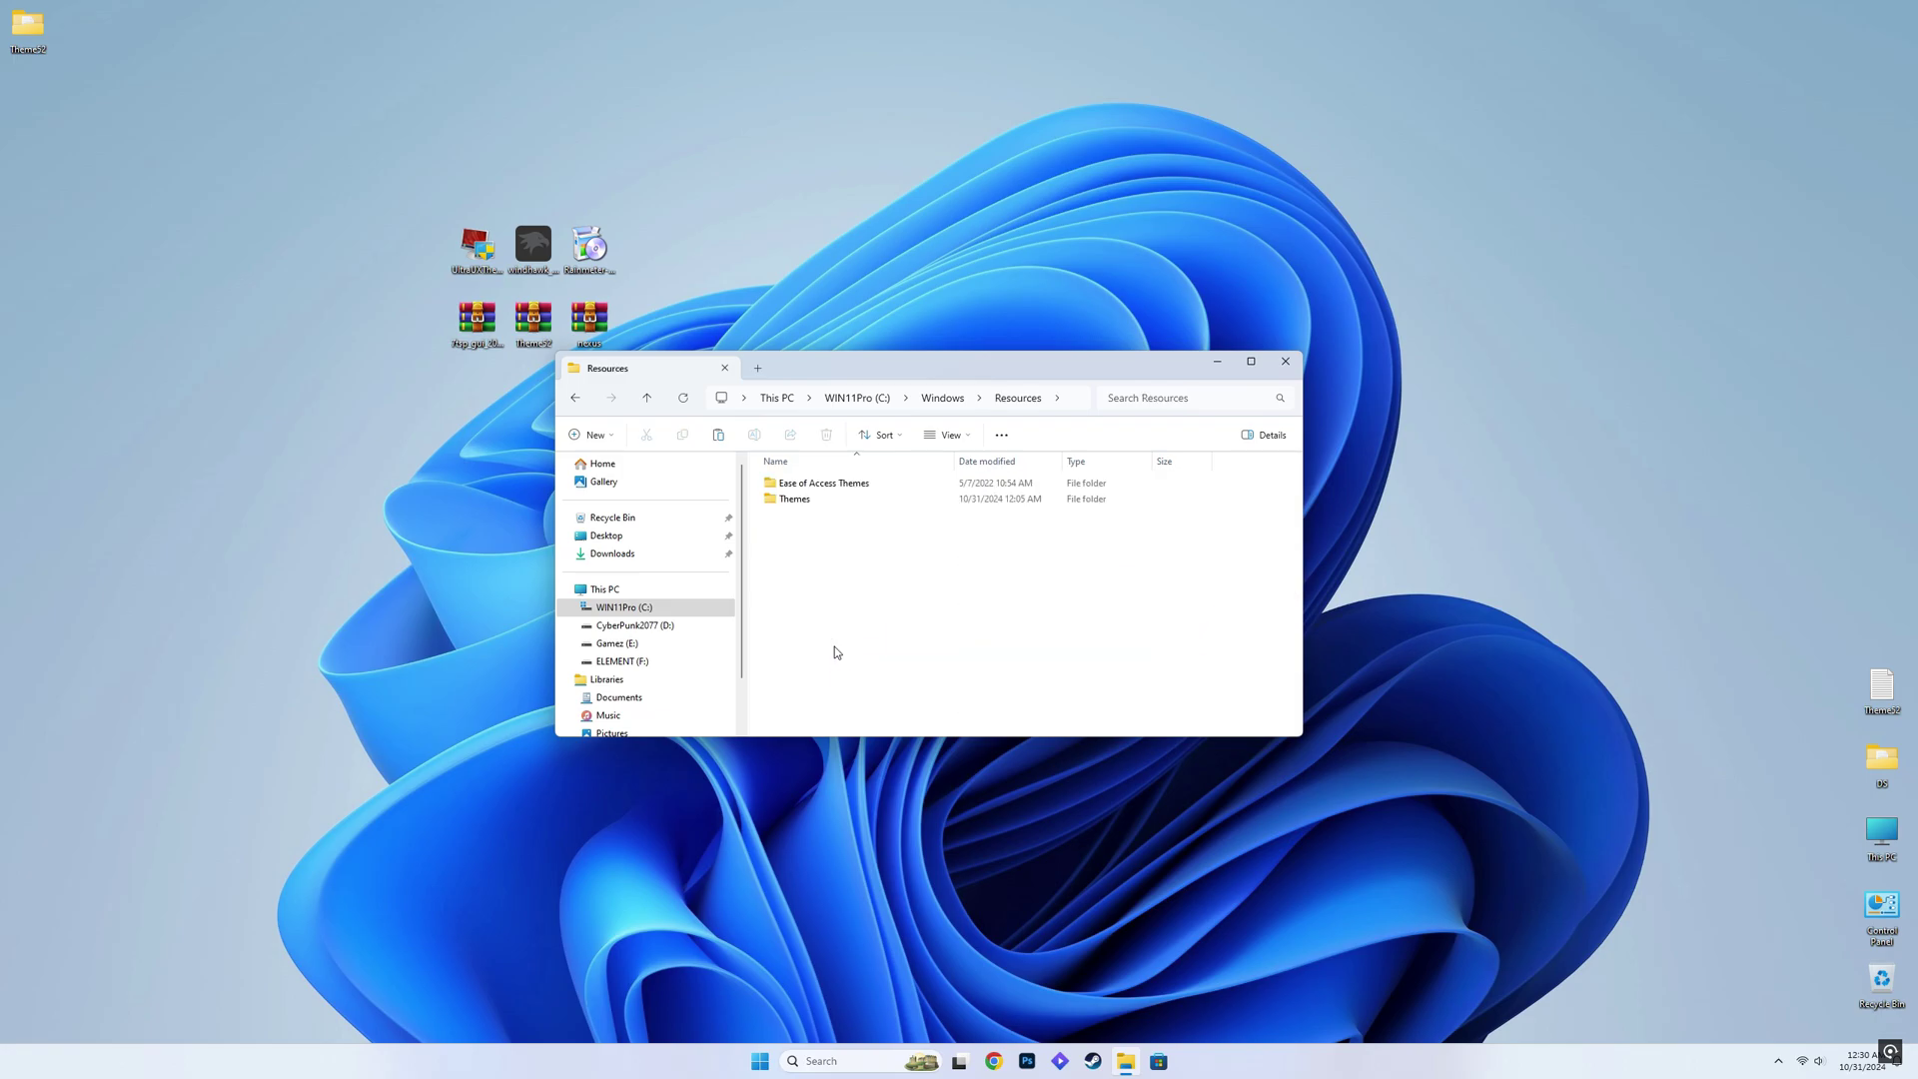
double_click(812, 500)
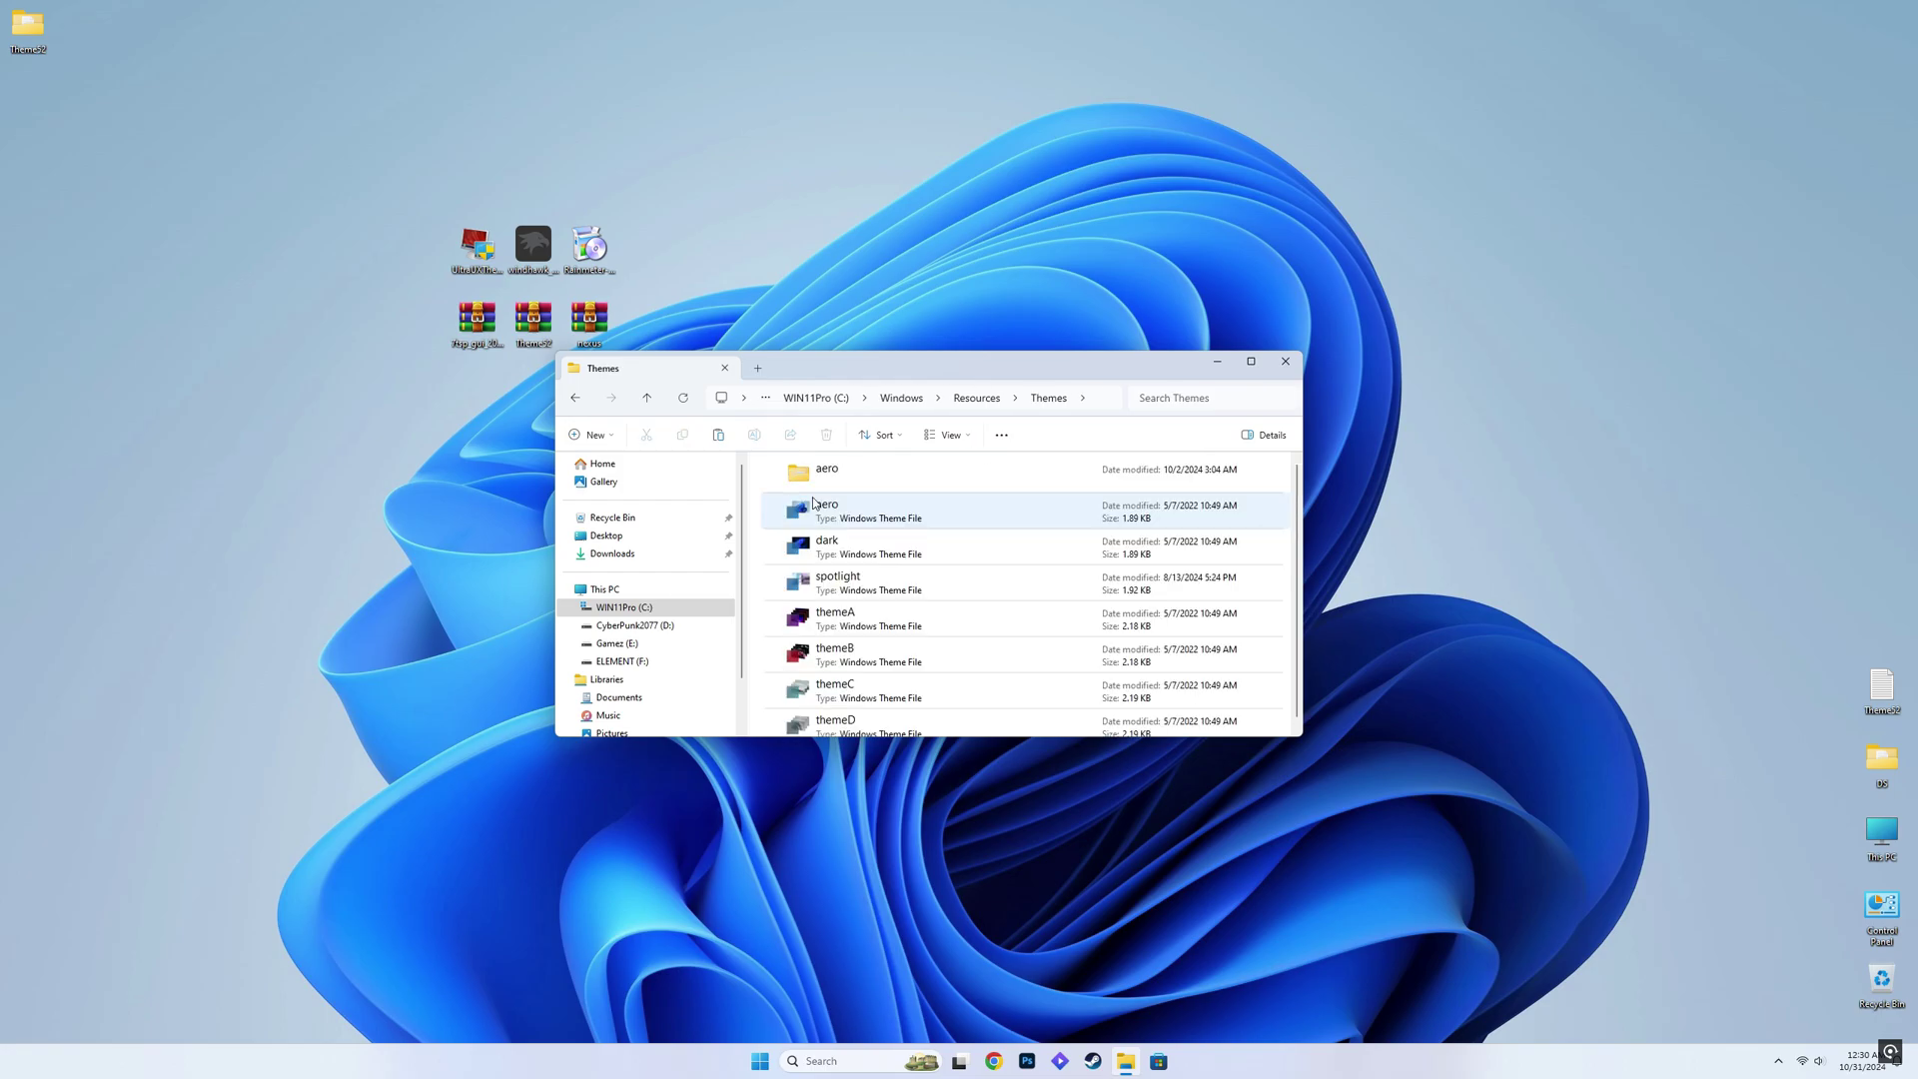
Paste the copied Tokyo Night theme files into the Themes folder with administrator permission for all items, and close the folder window
scroll(1029, 460, "down", 1)
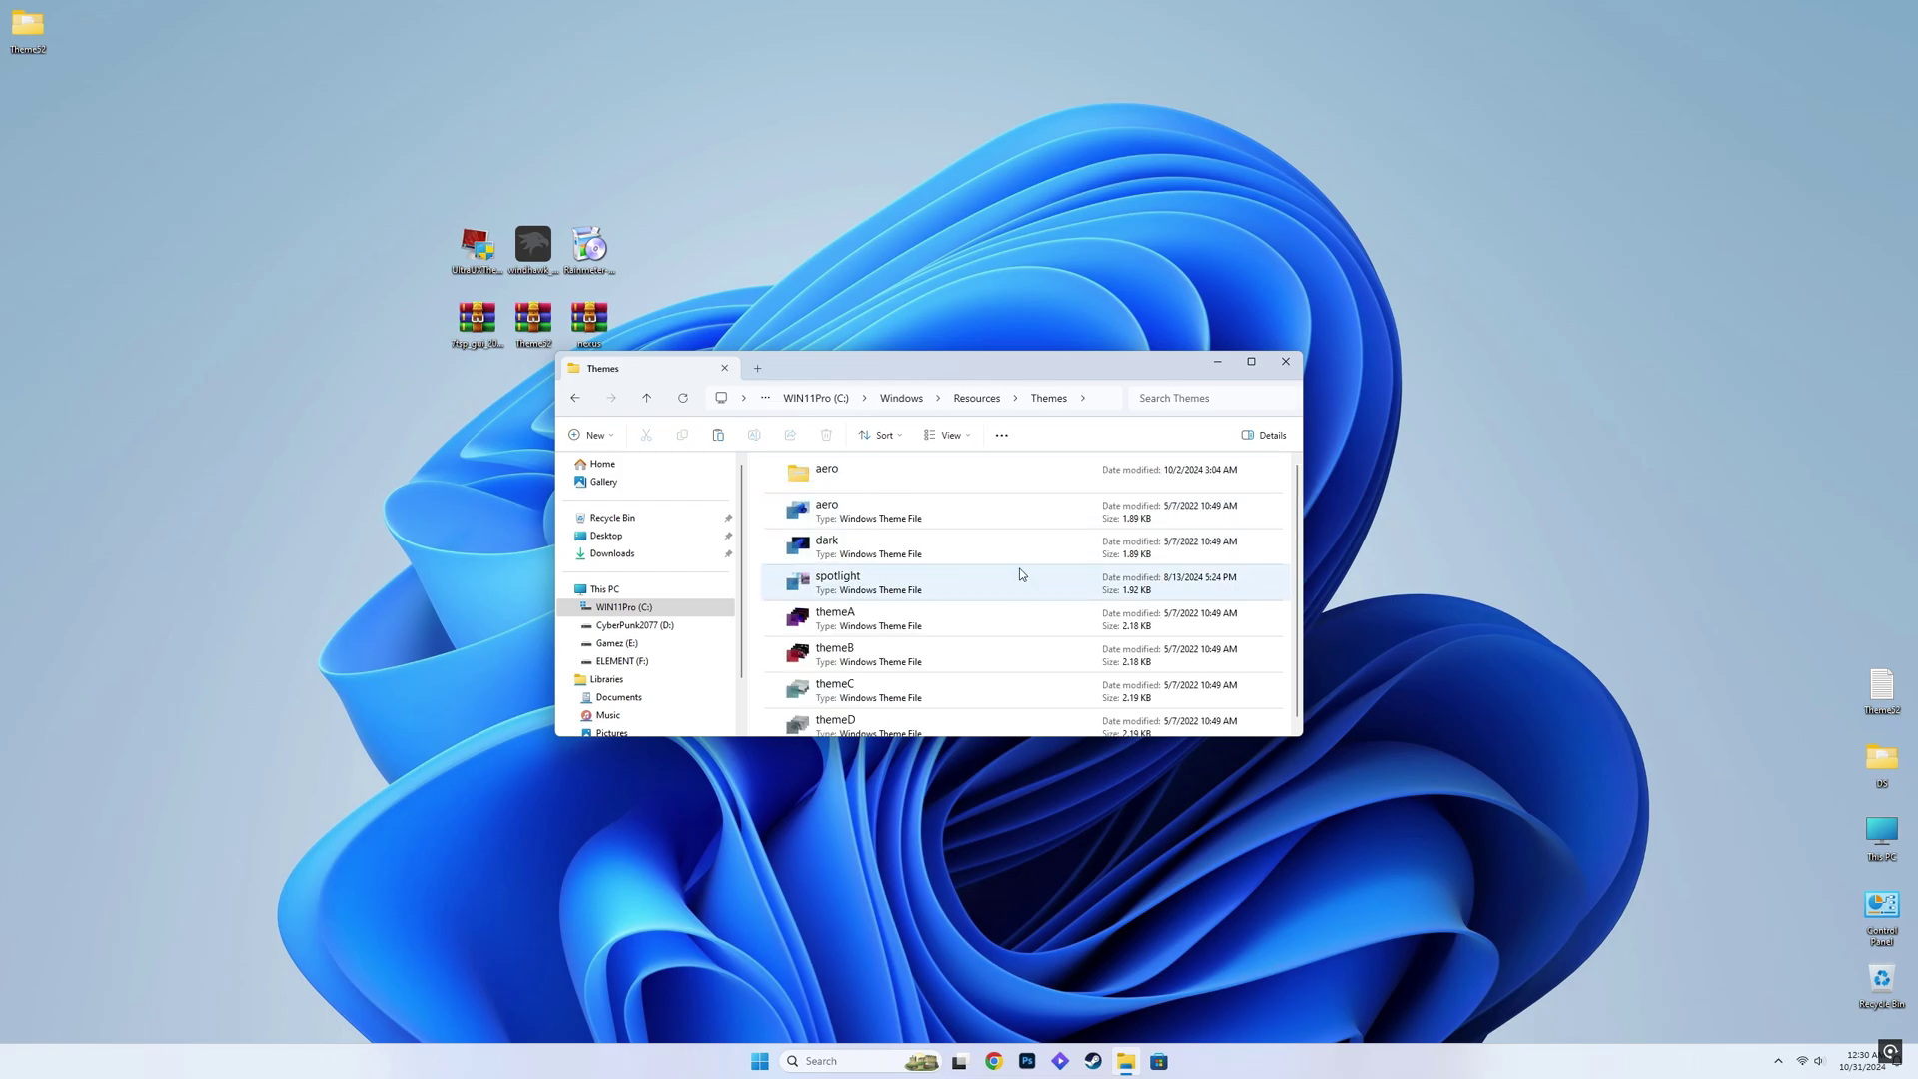
right_click(1287, 719)
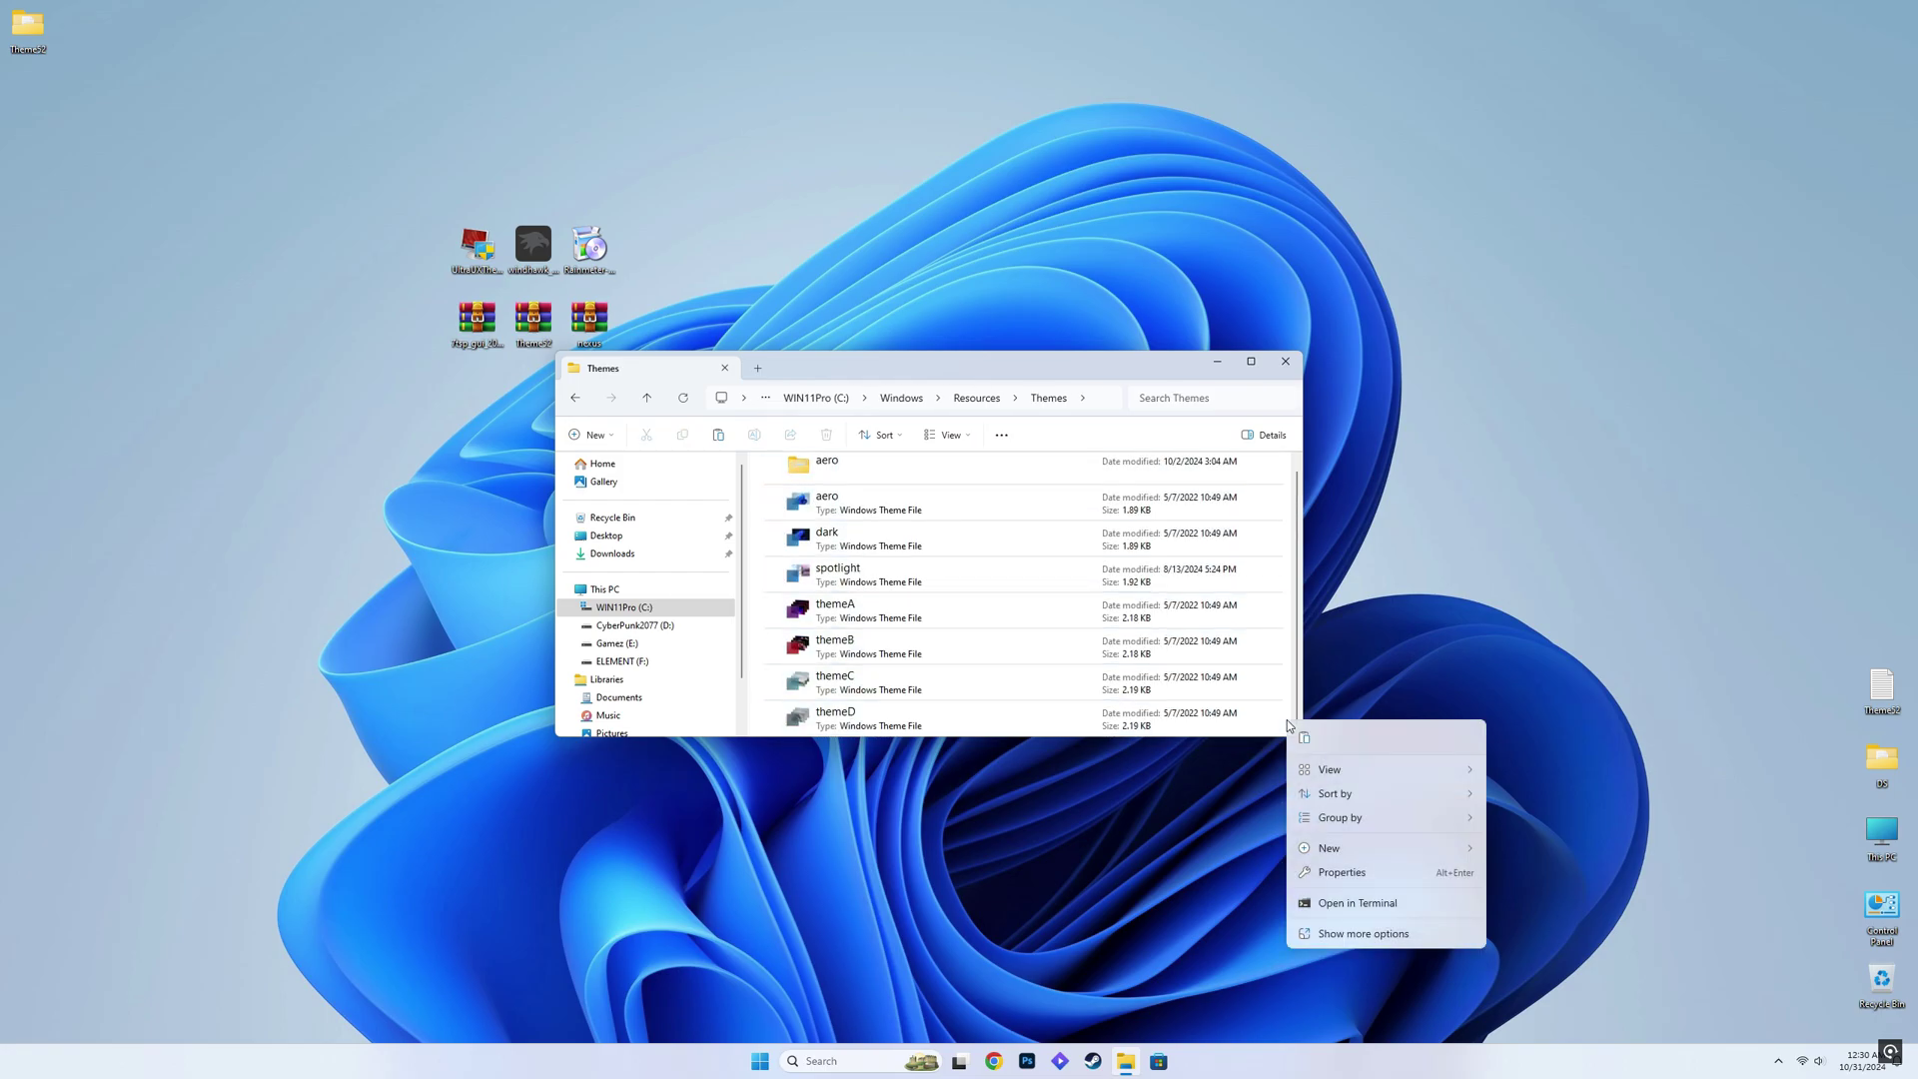
left_click(1306, 737)
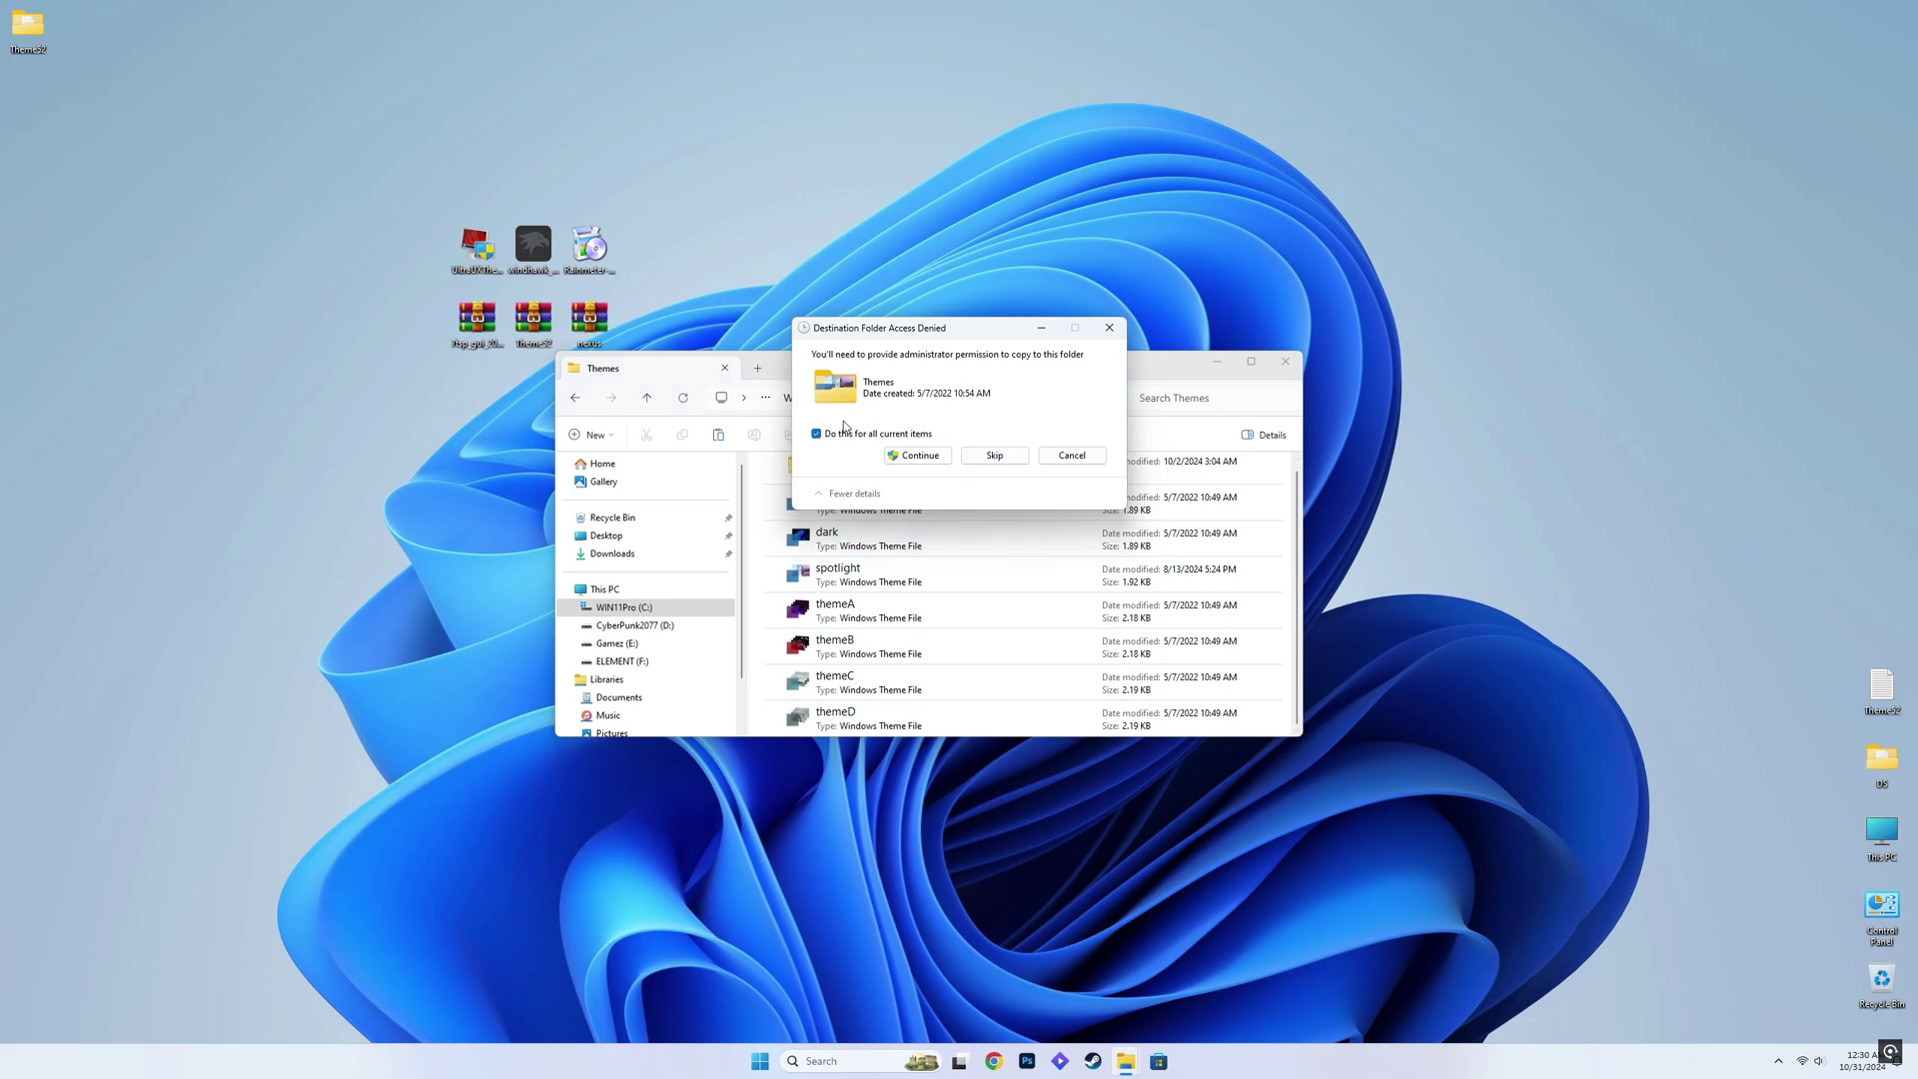
left_click(911, 458)
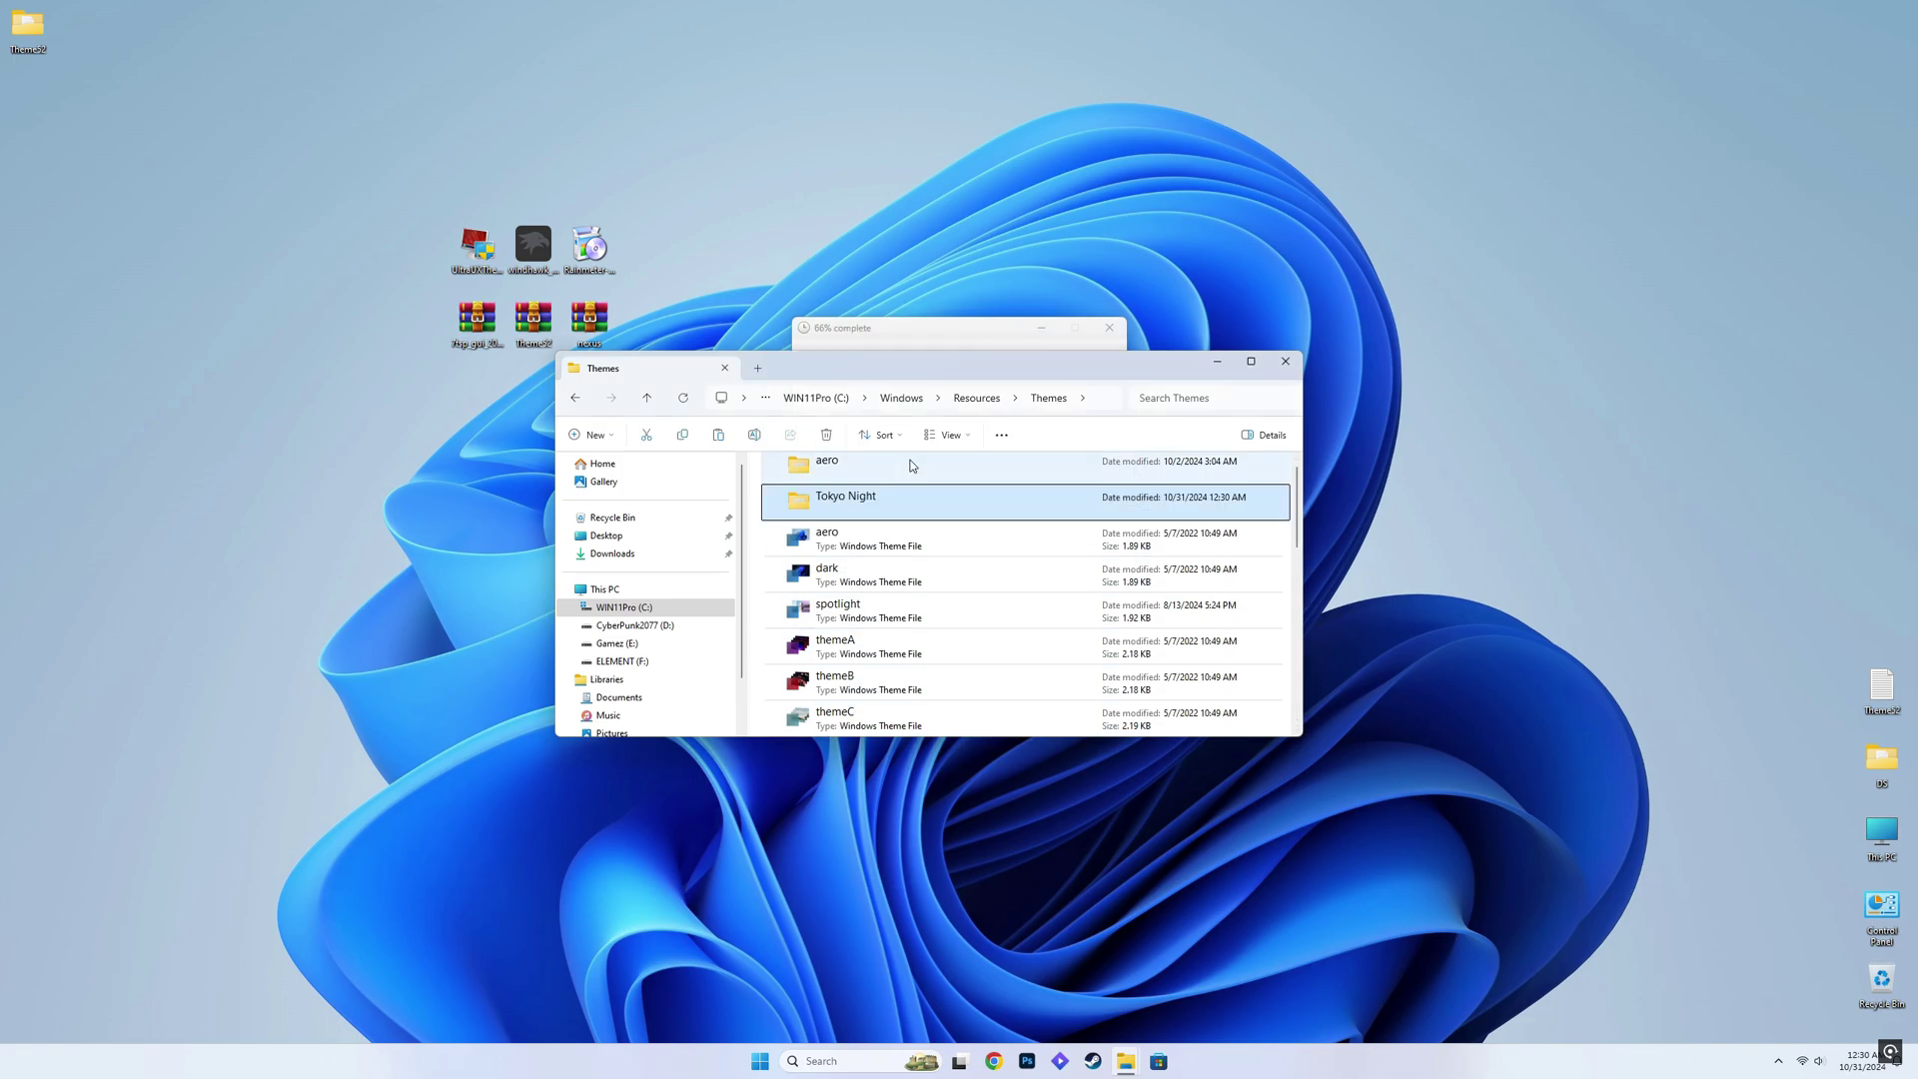
left_click(1288, 364)
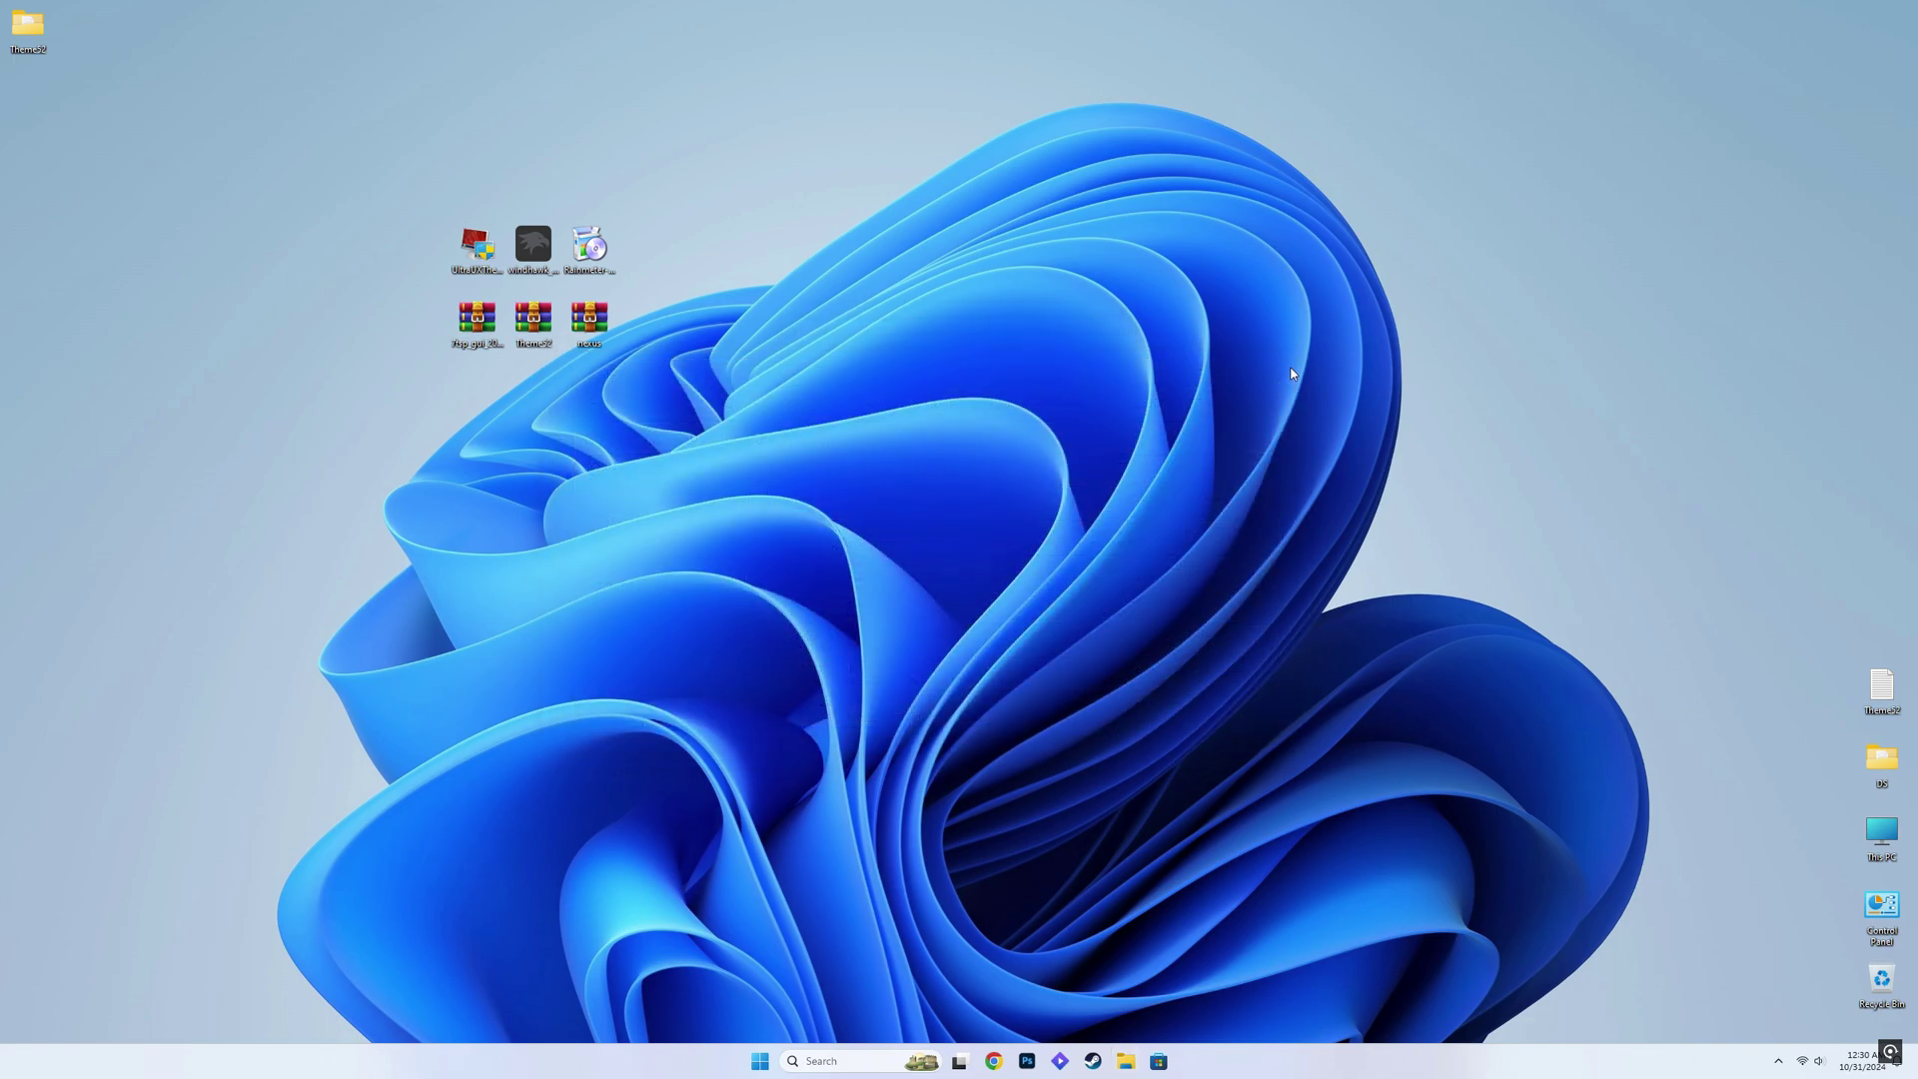
Apply the first theme in the third row of the desktop personalization themes, and check its look on a This PC window
right_click(956, 352)
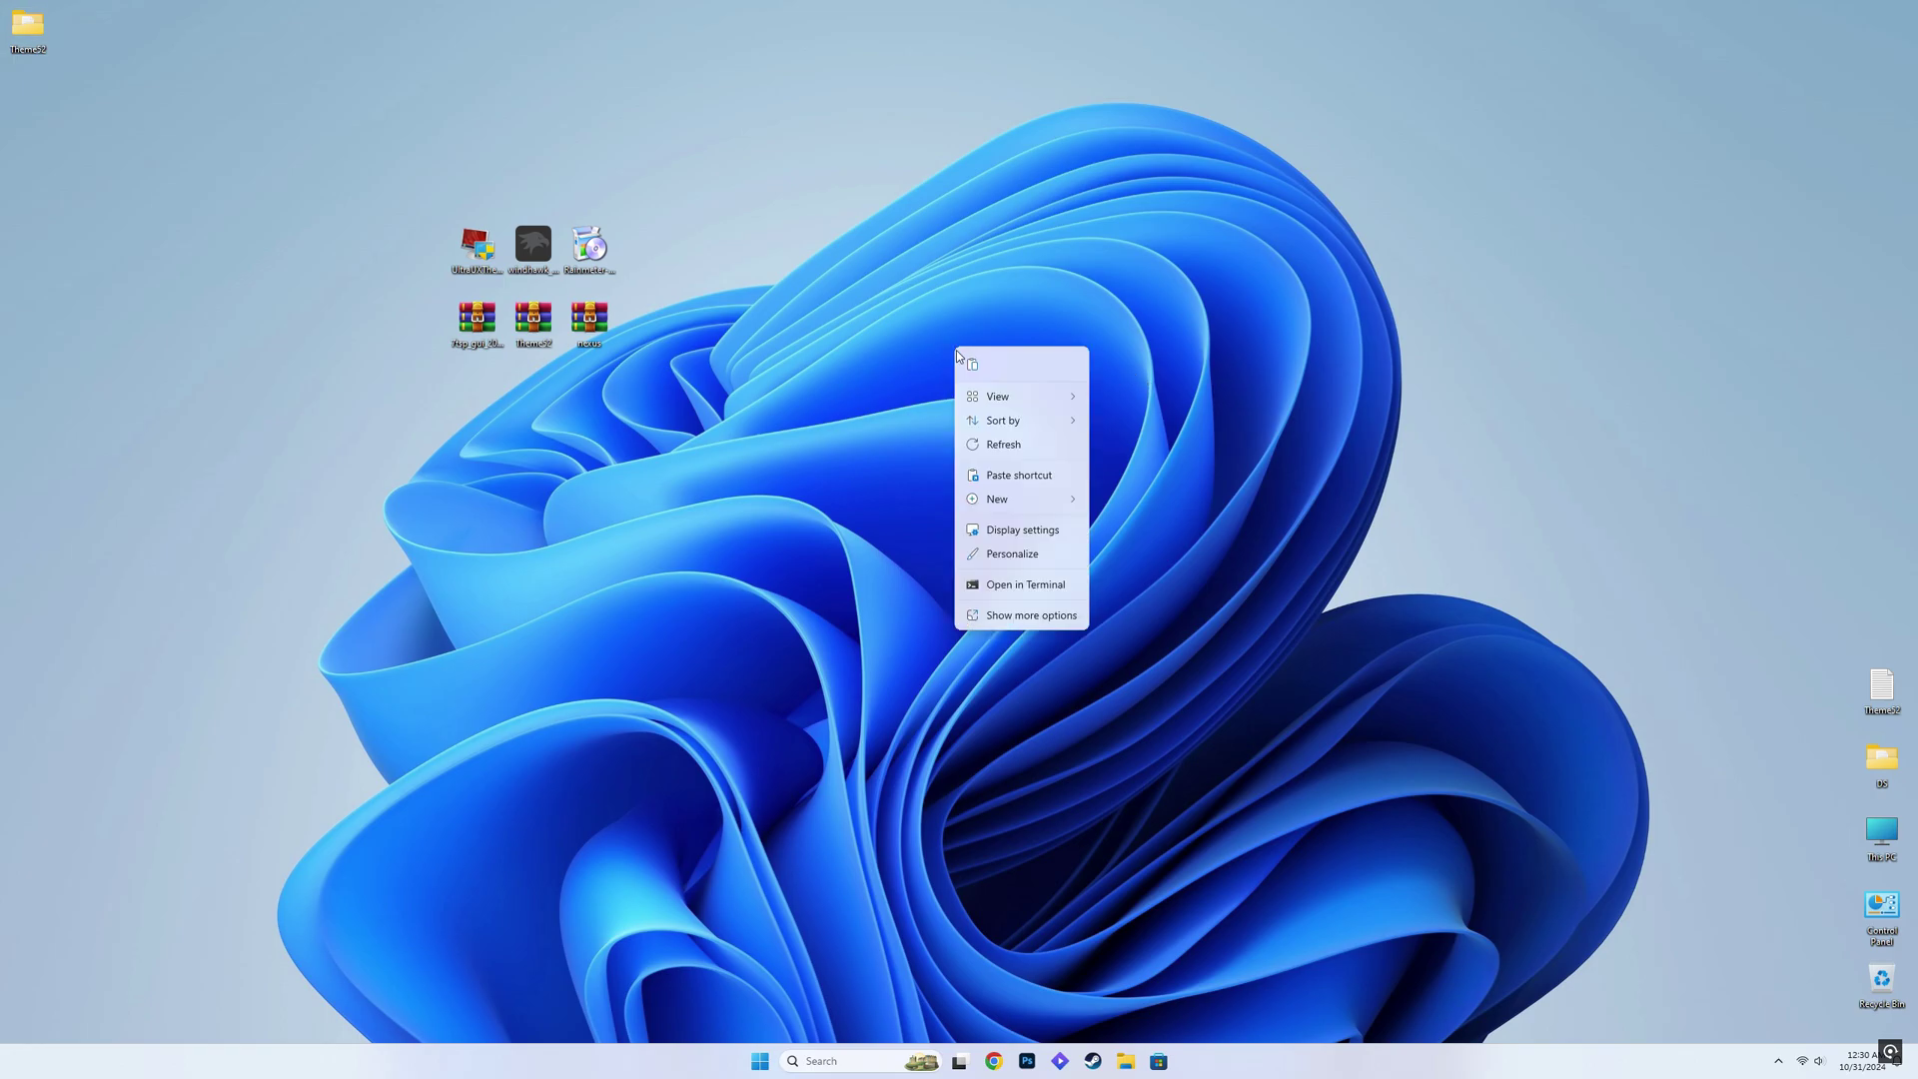
left_click(1012, 555)
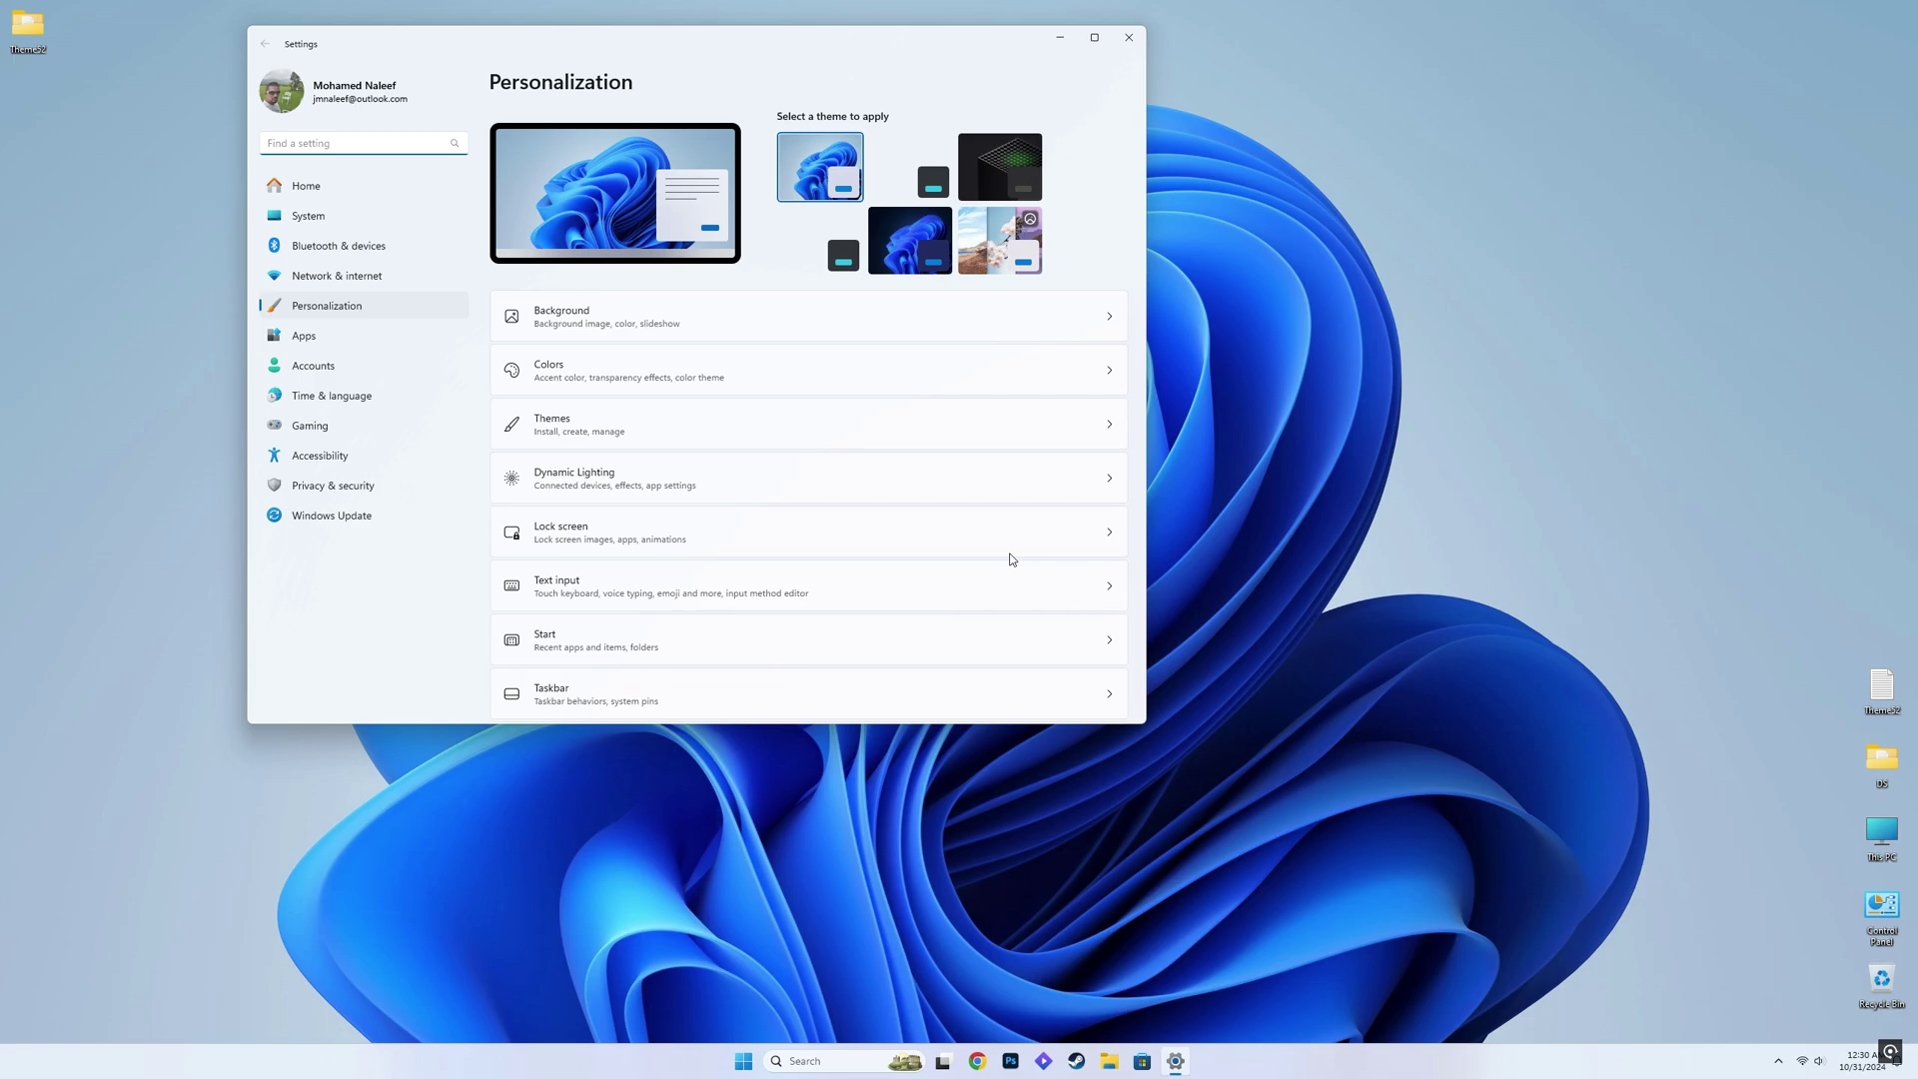
left_click(665, 429)
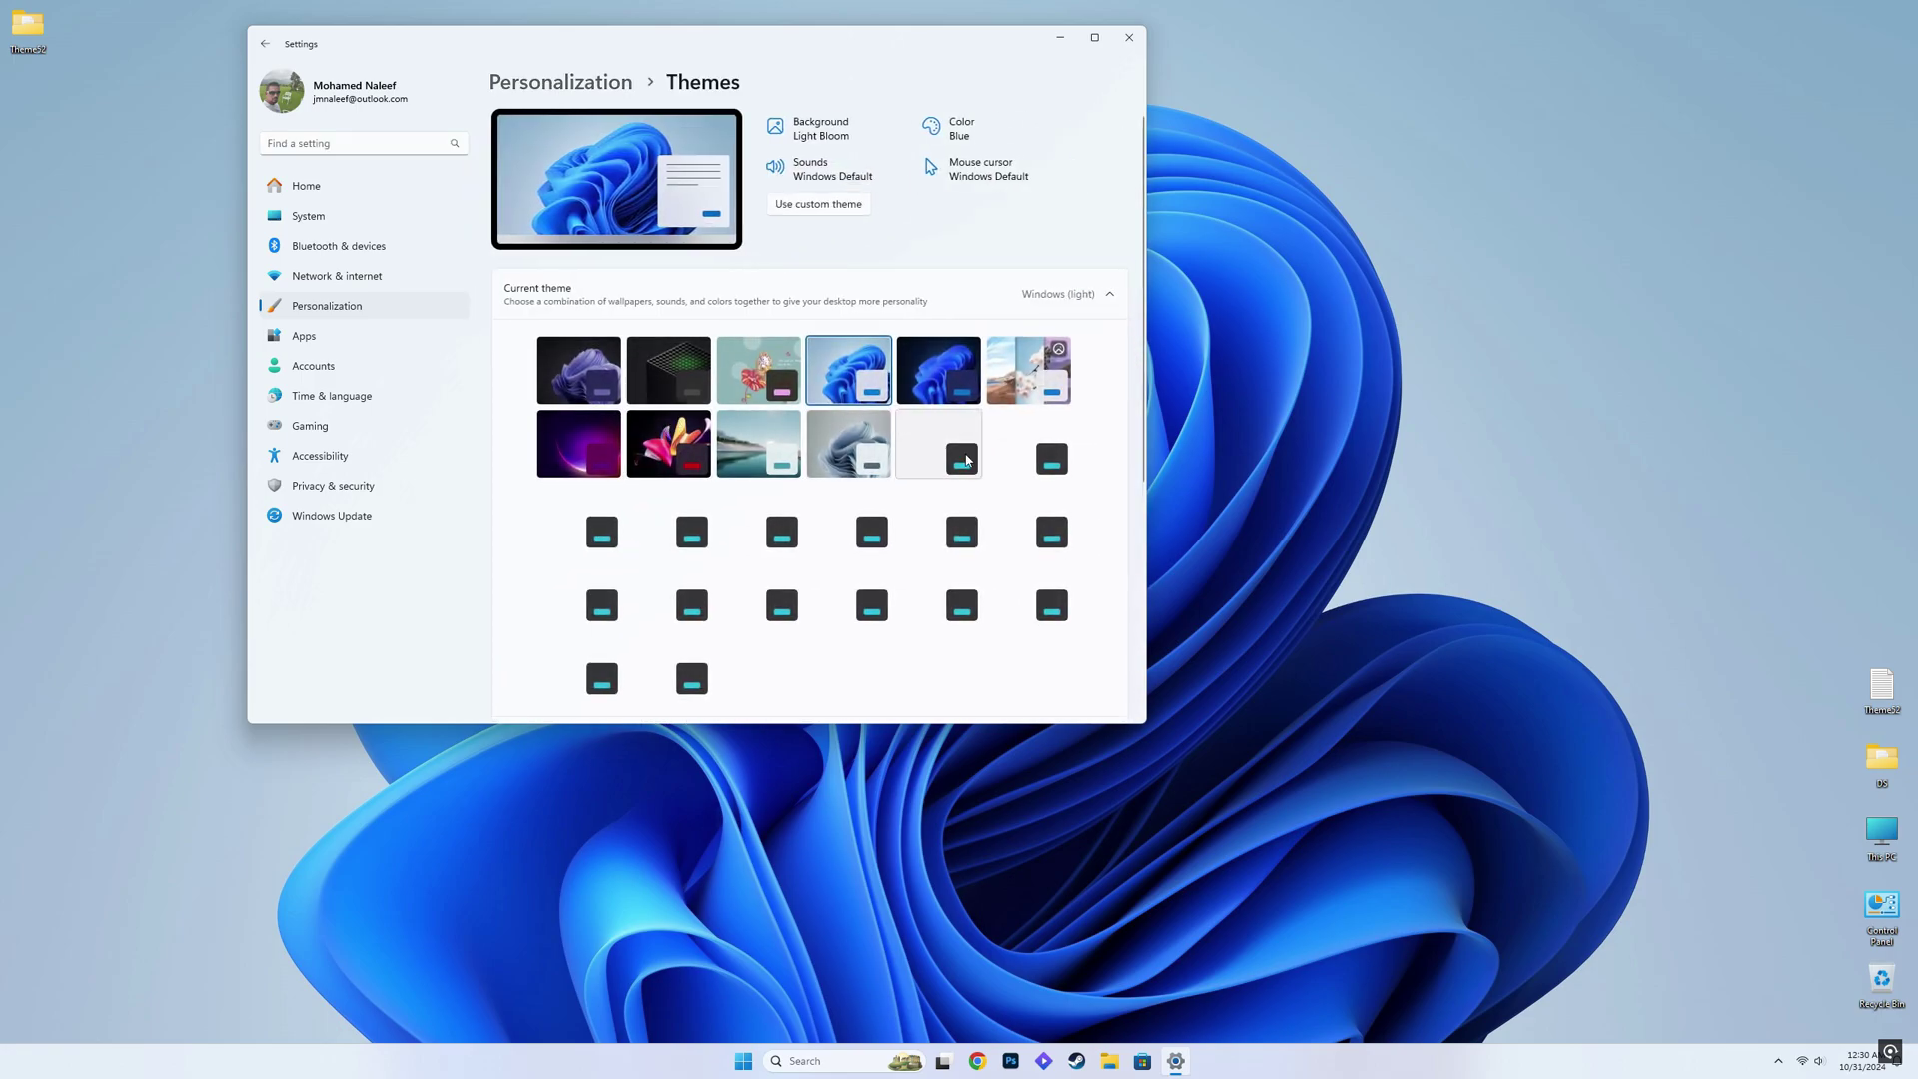
left_click(587, 539)
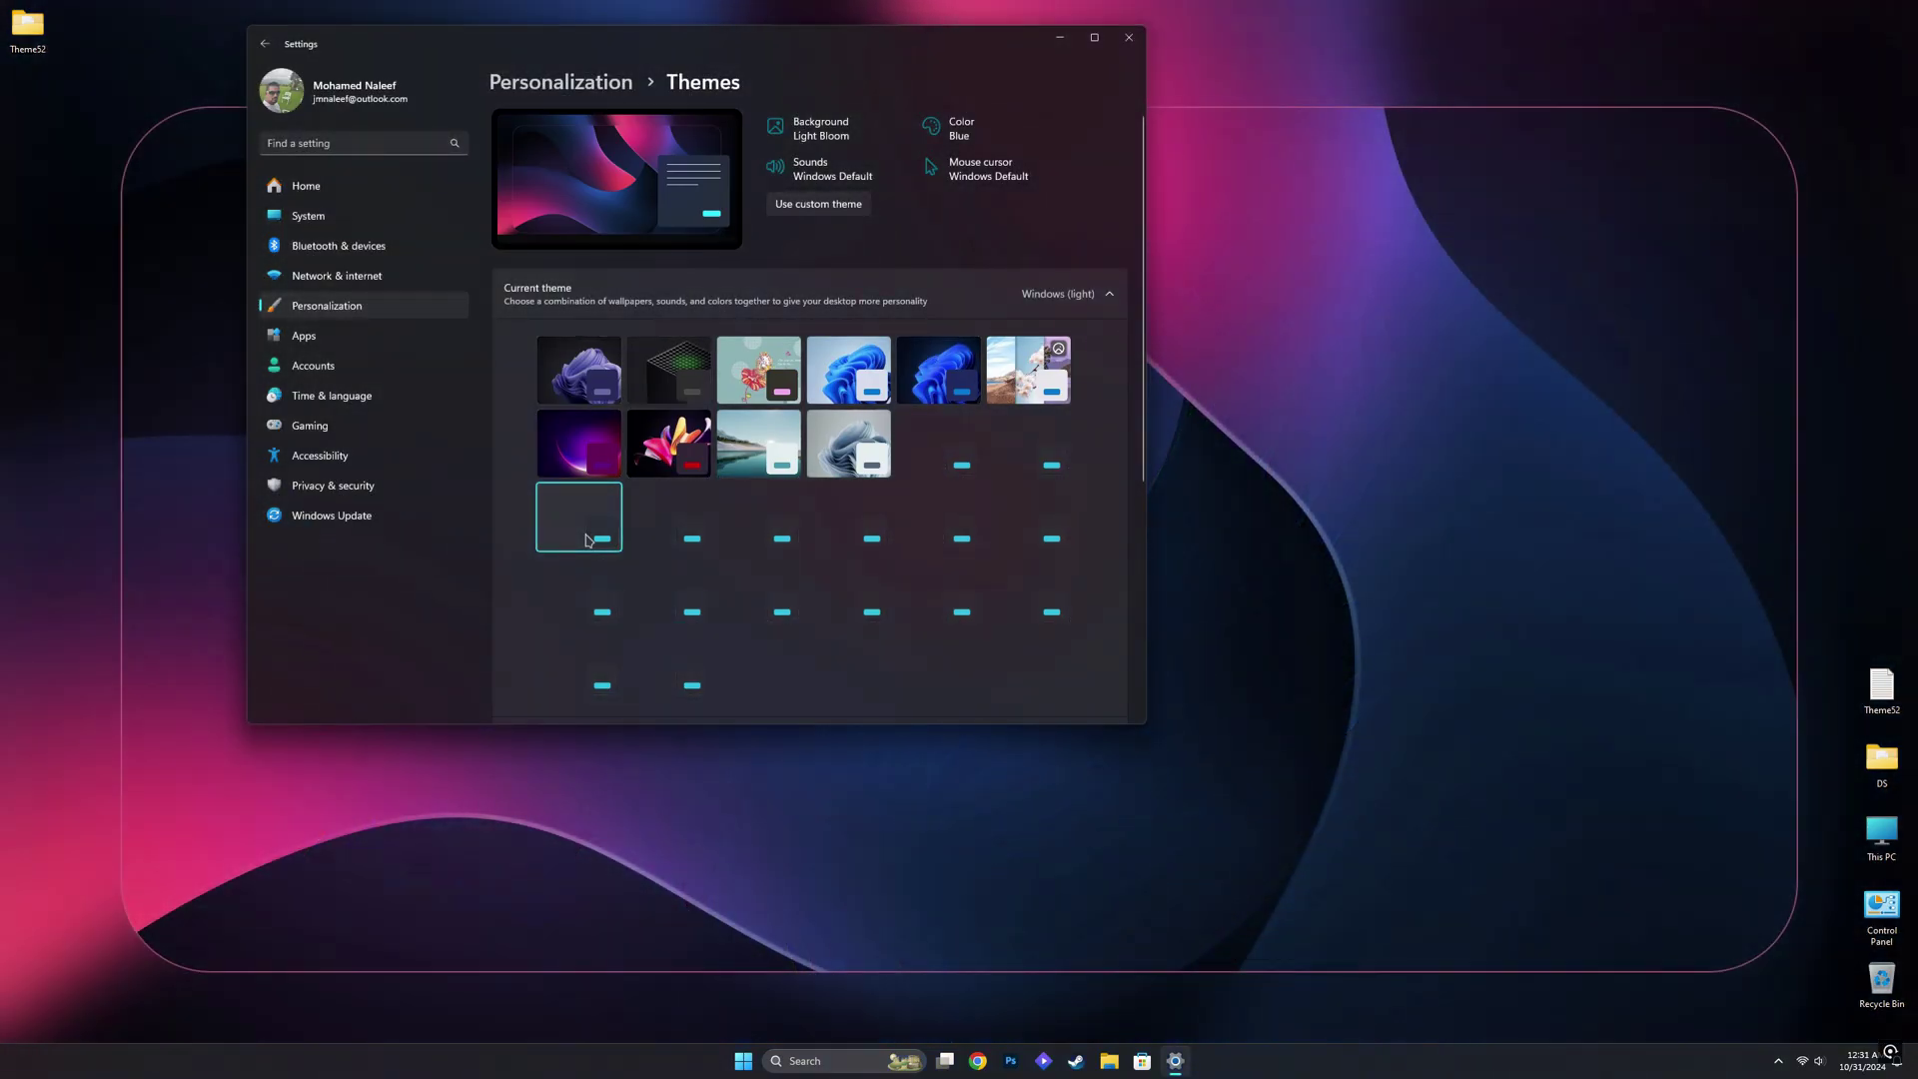
left_click(1130, 38)
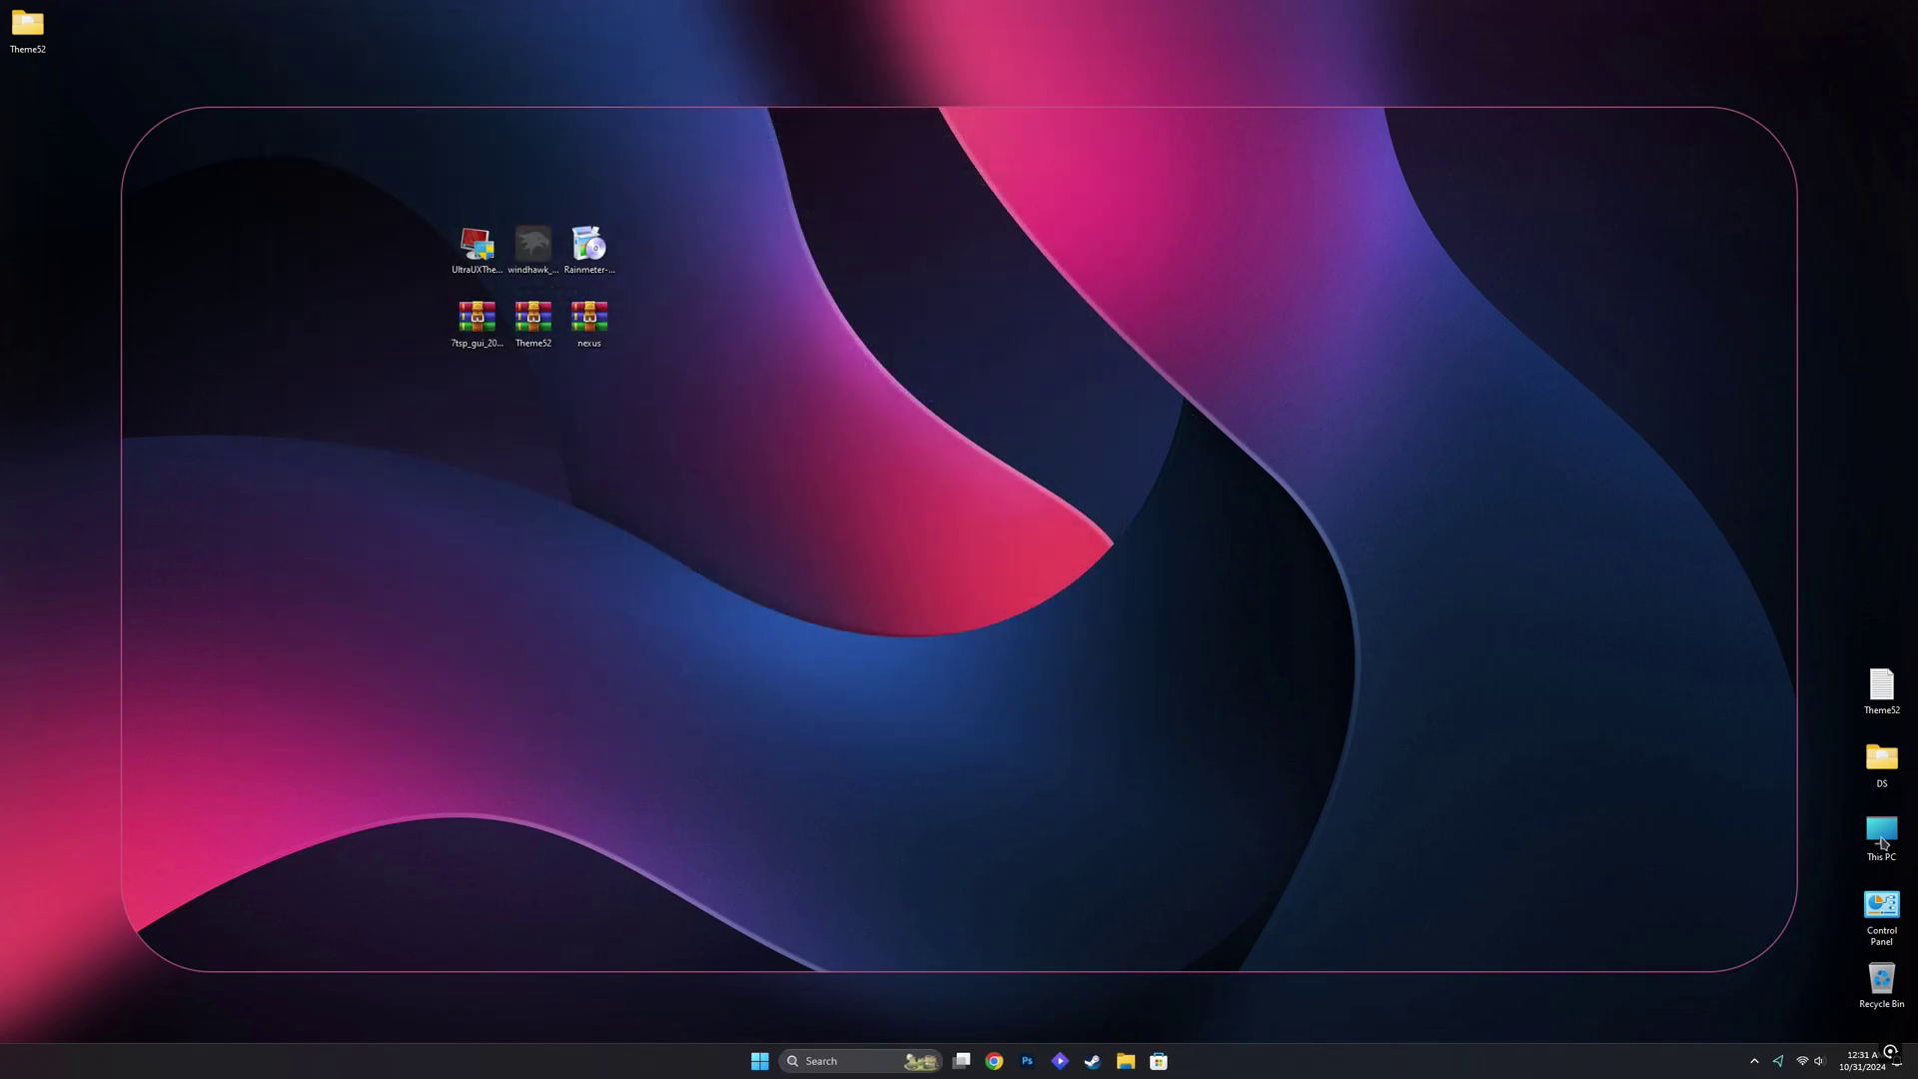
double_click(1882, 842)
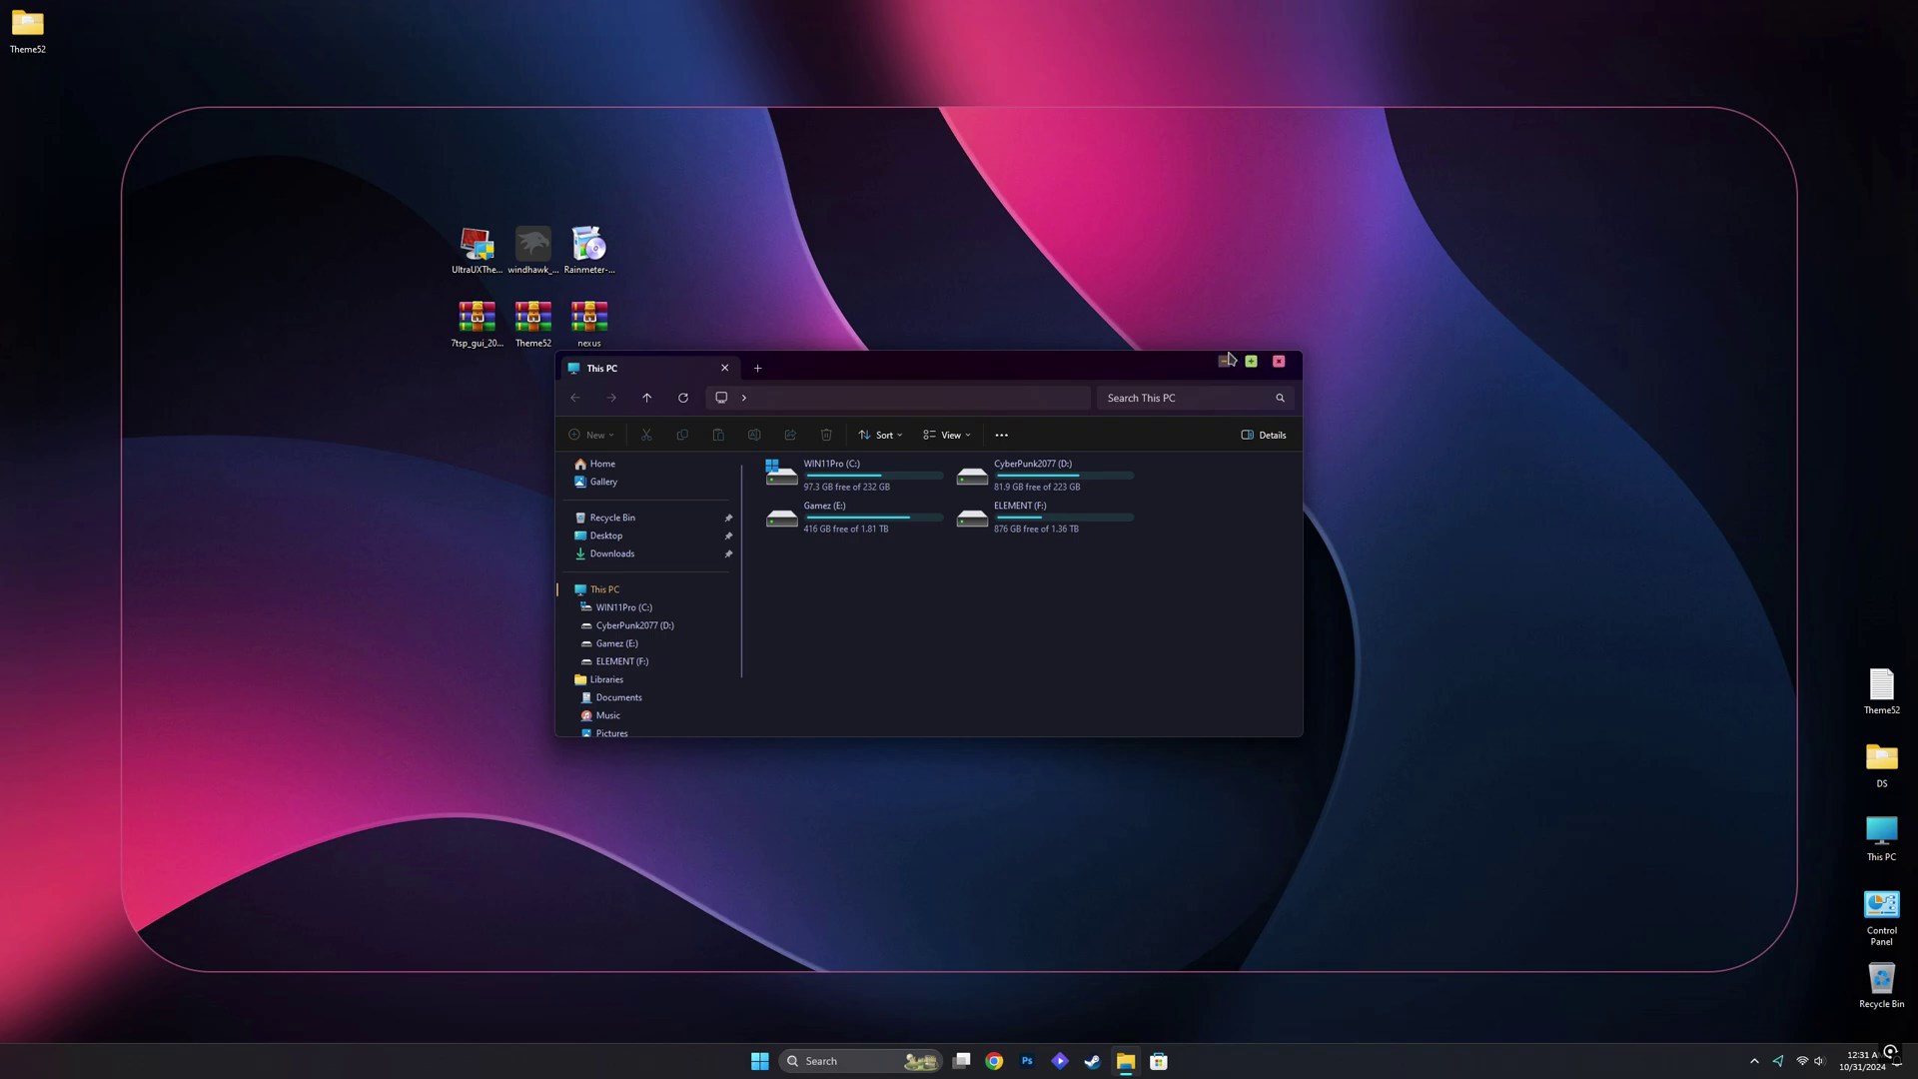
left_click(1279, 360)
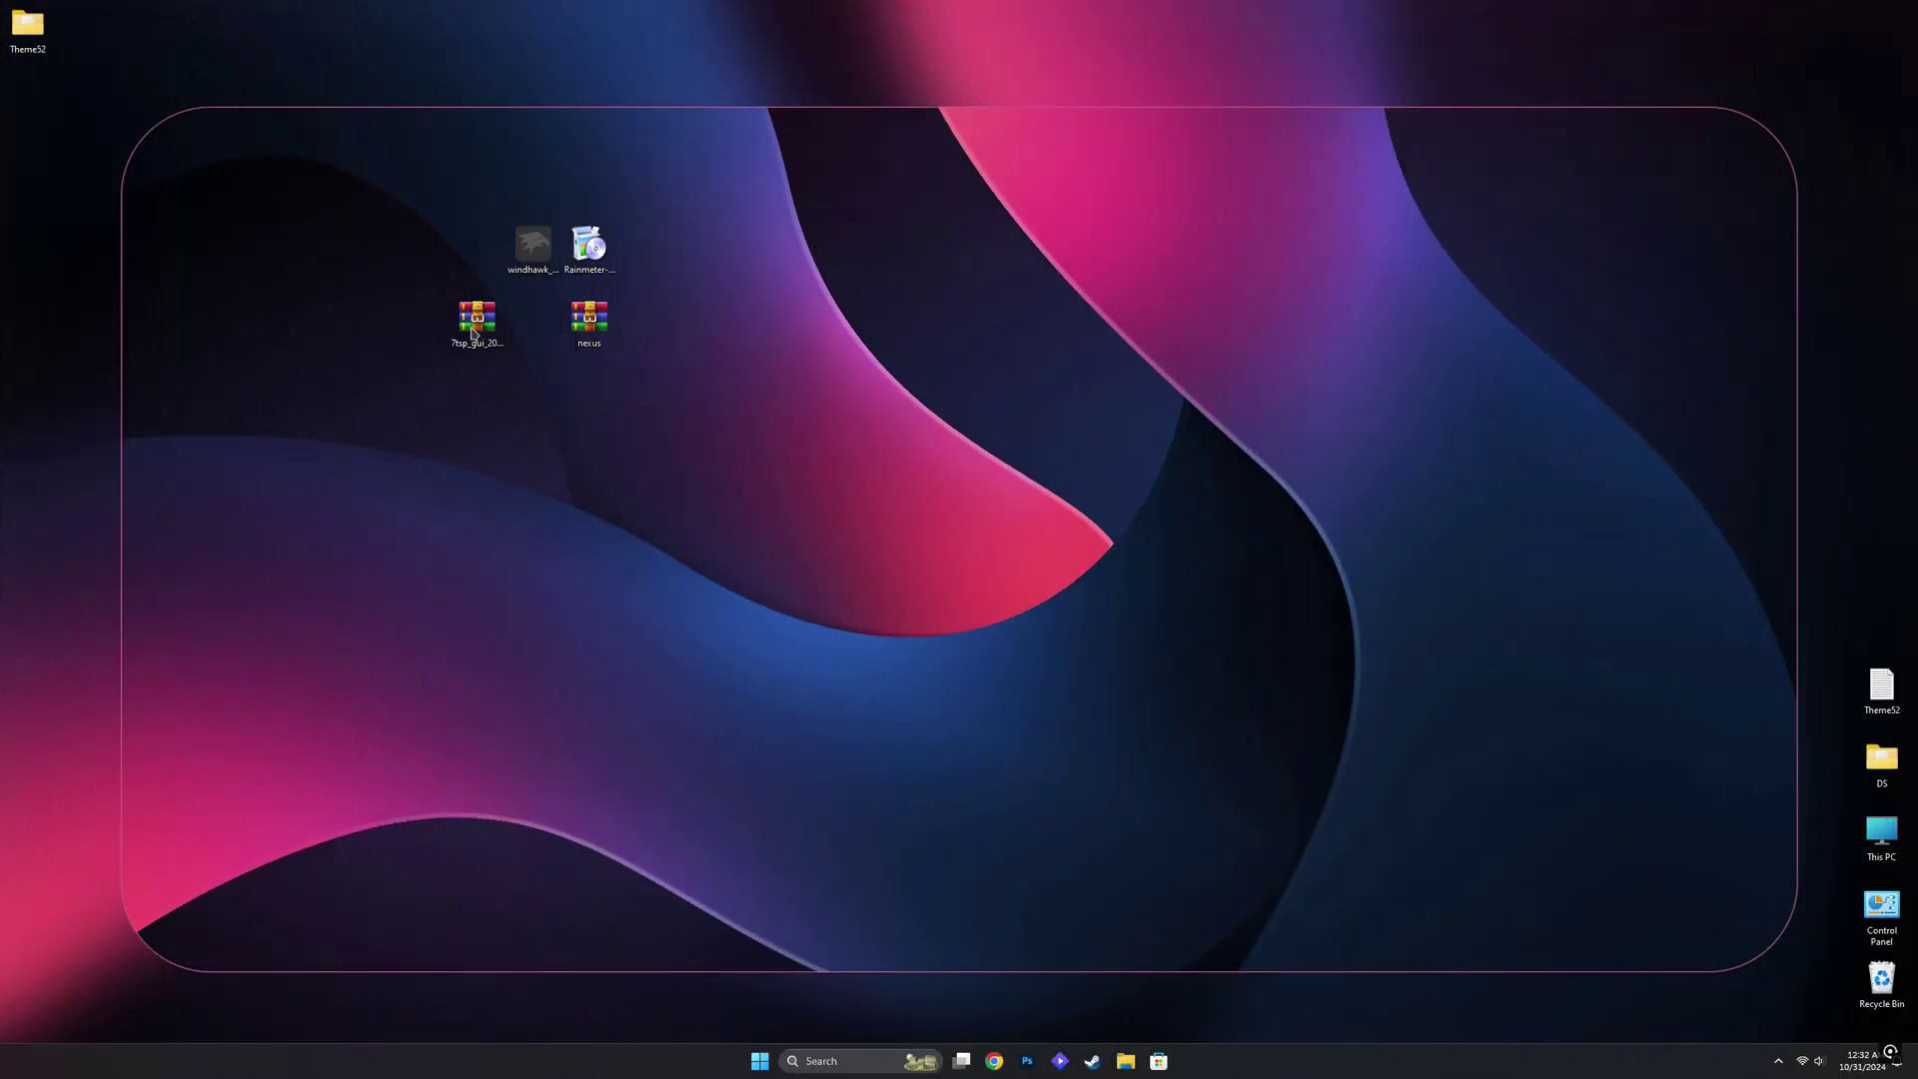
Extract the 7tsp_gui_2019_edition archive to its own folder on the desktop
right_click(474, 333)
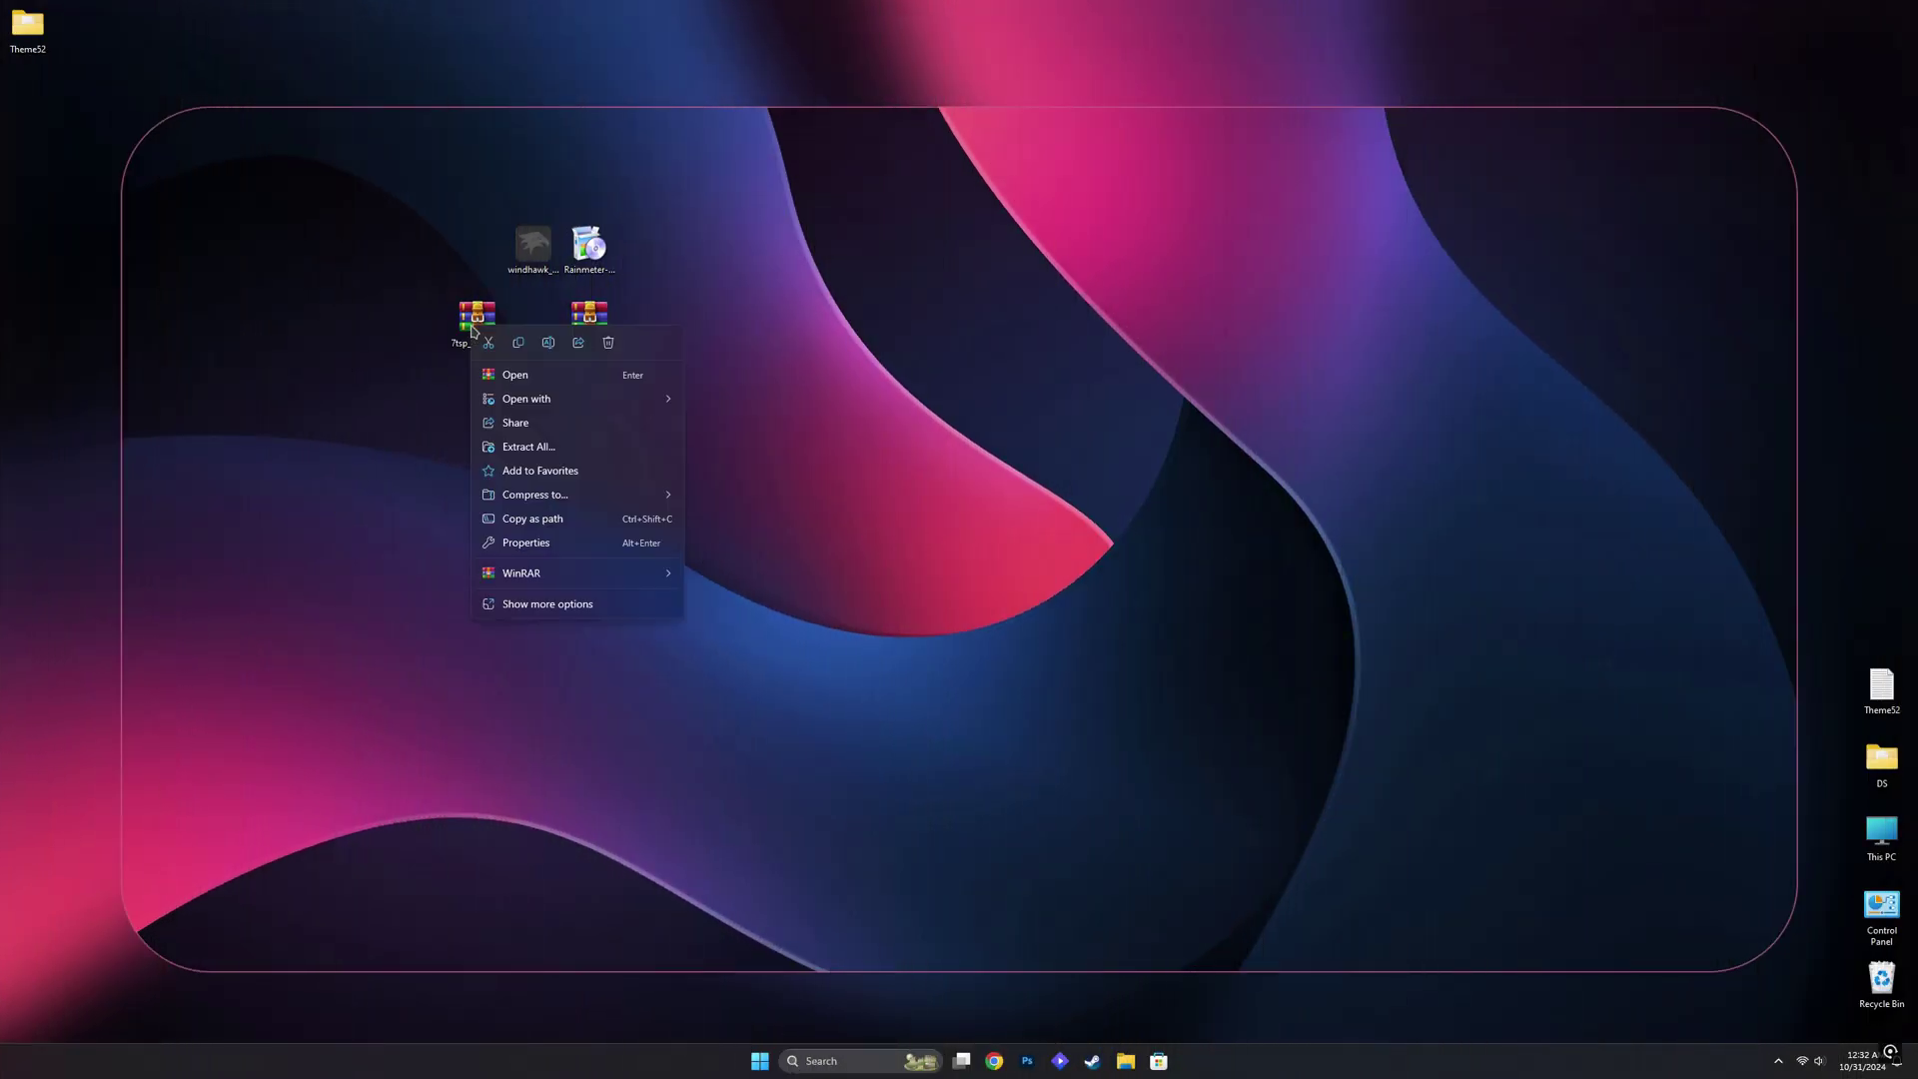
left_click(519, 448)
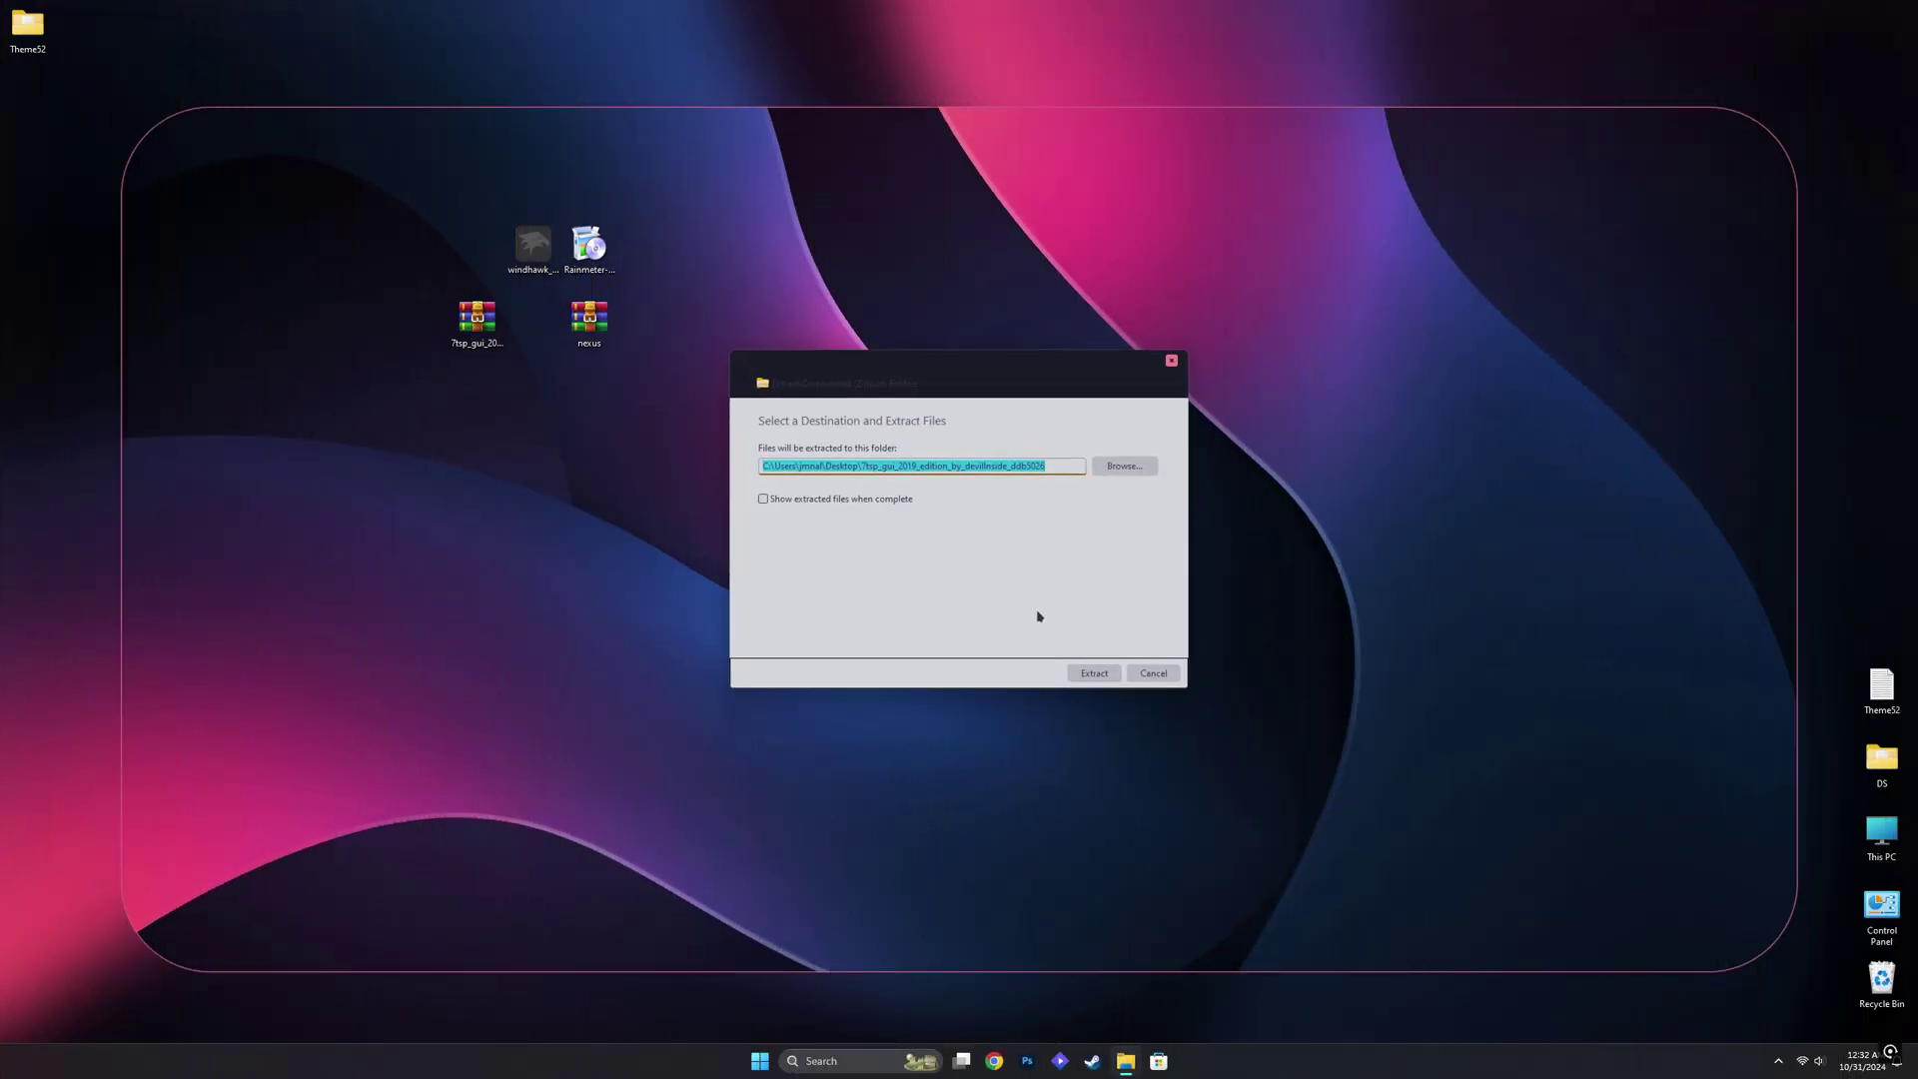
left_click(1095, 673)
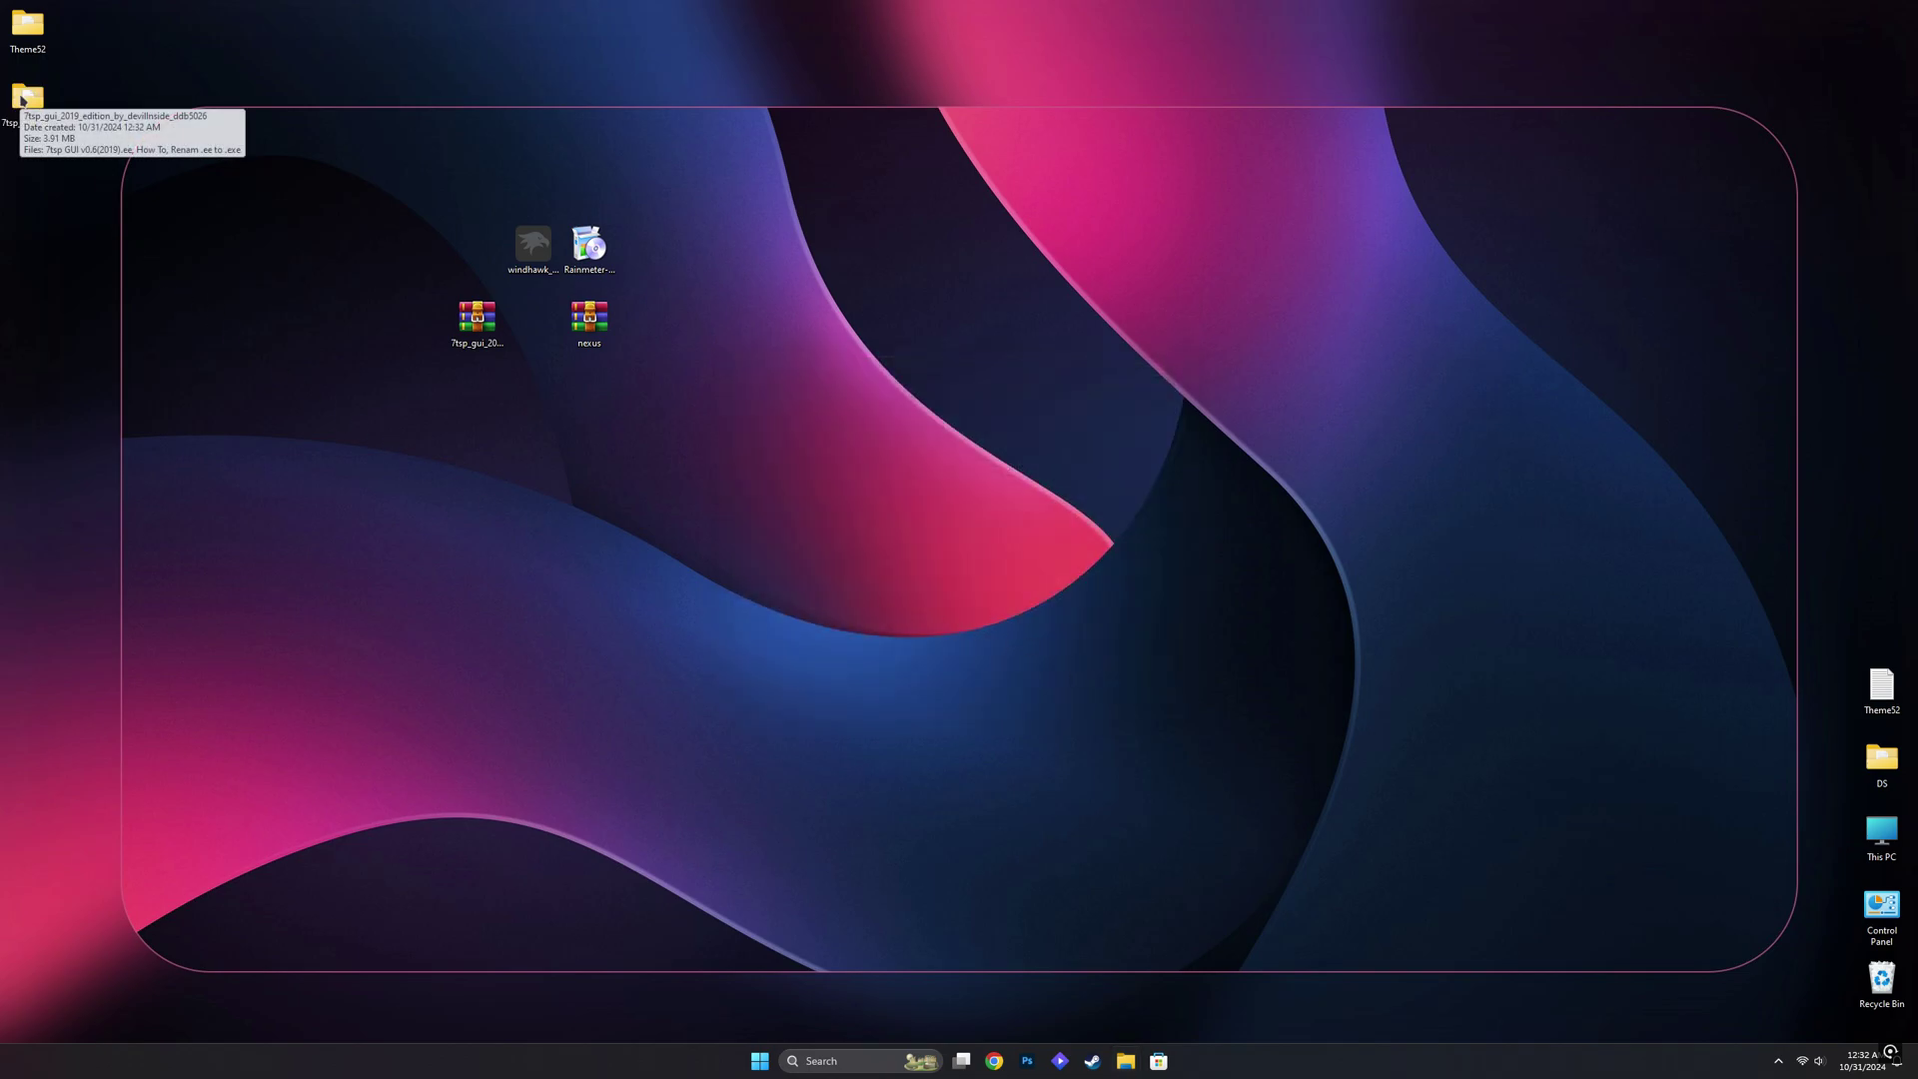
left_click(24, 100)
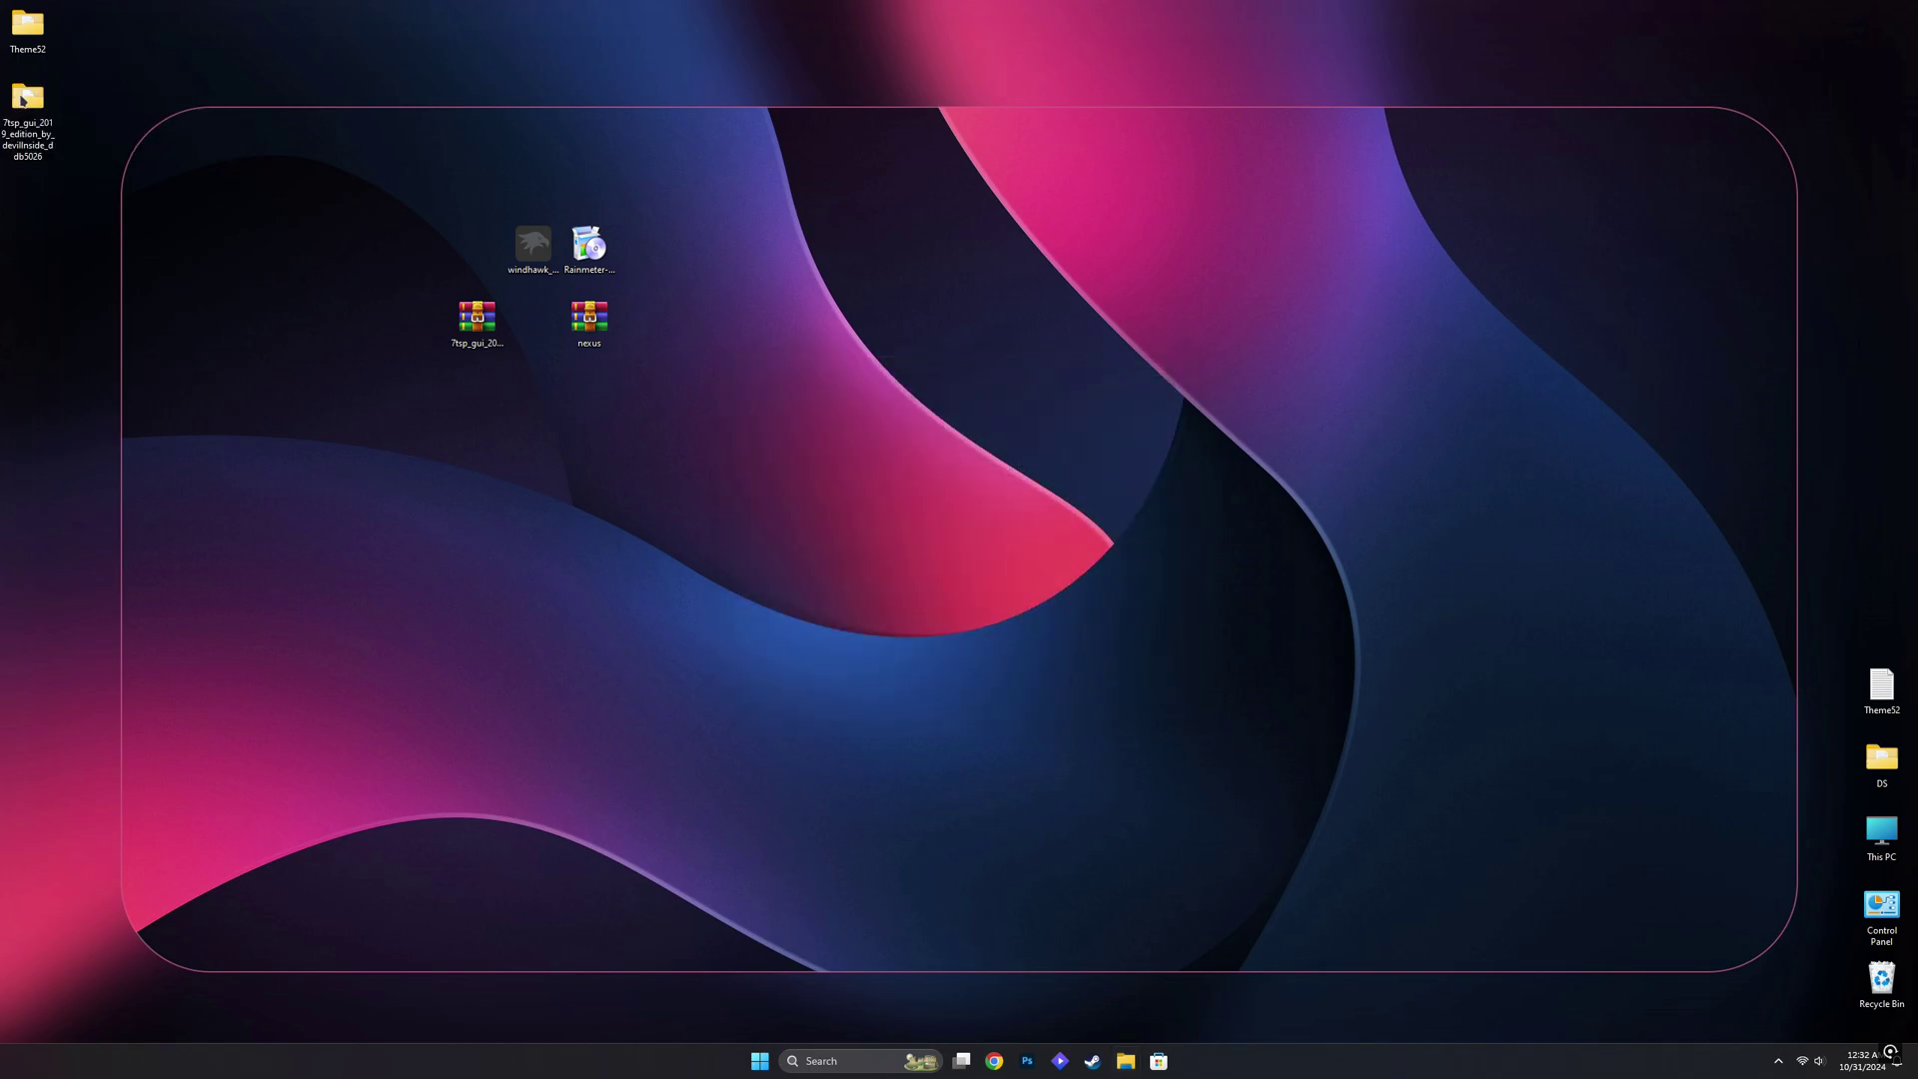
Remove the .remove extension from the 7tsp Tokyo Night Papirus file in Theme52's IconTheme subfolder, so that its name ends in .7z
double_click(17, 30)
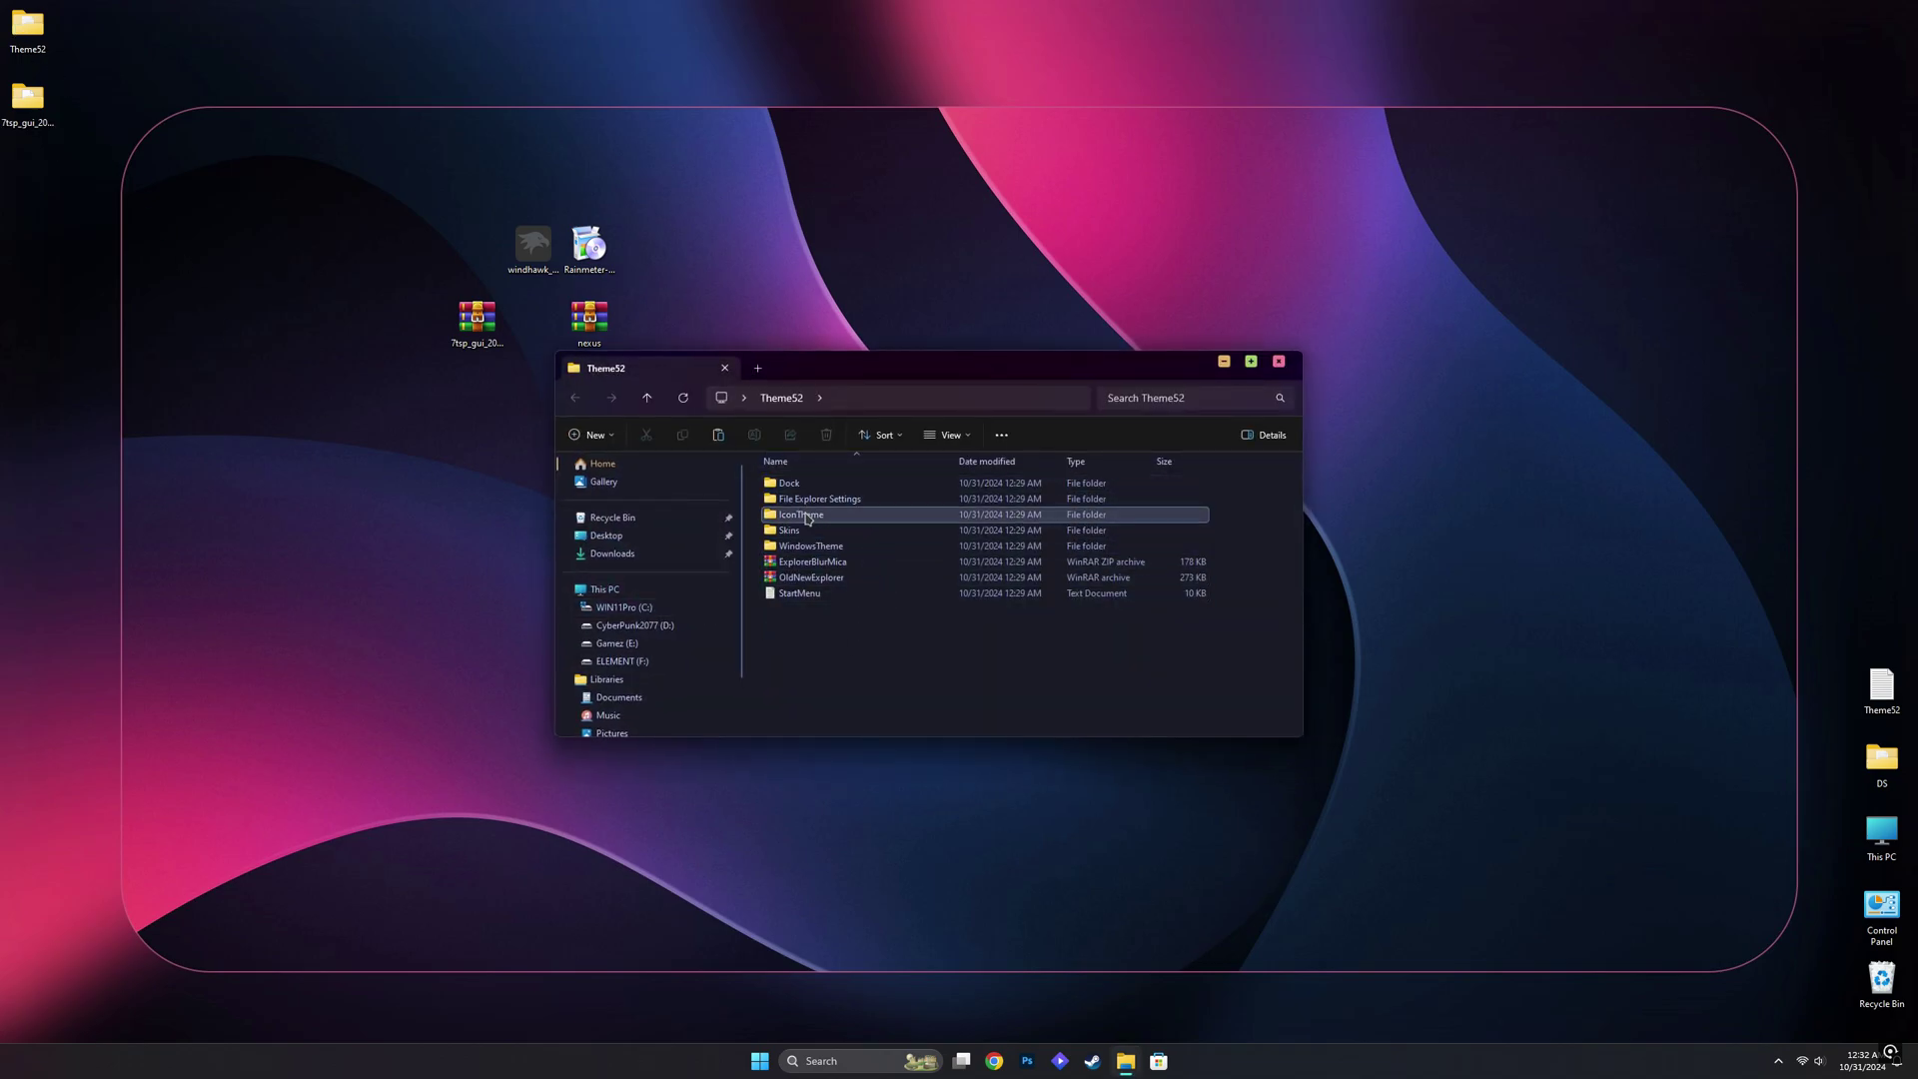
double_click(806, 517)
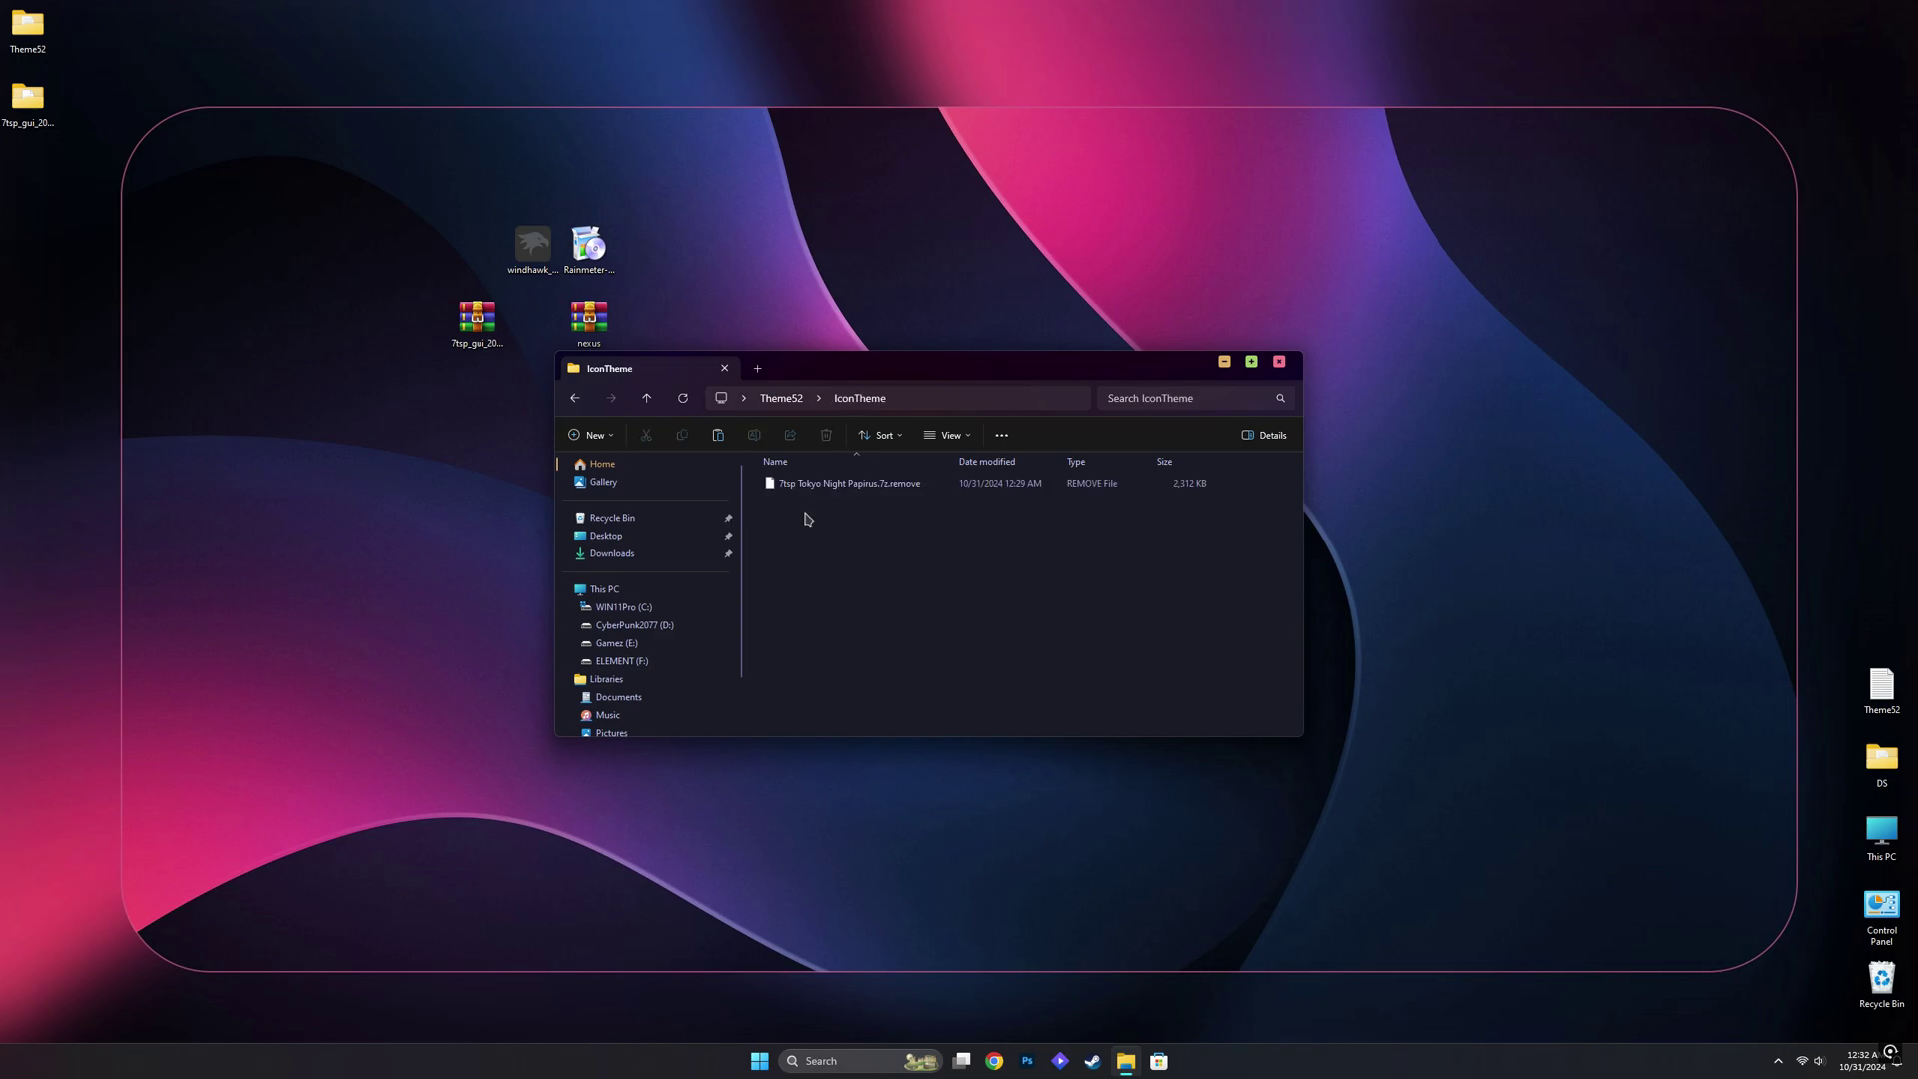
right_click(861, 488)
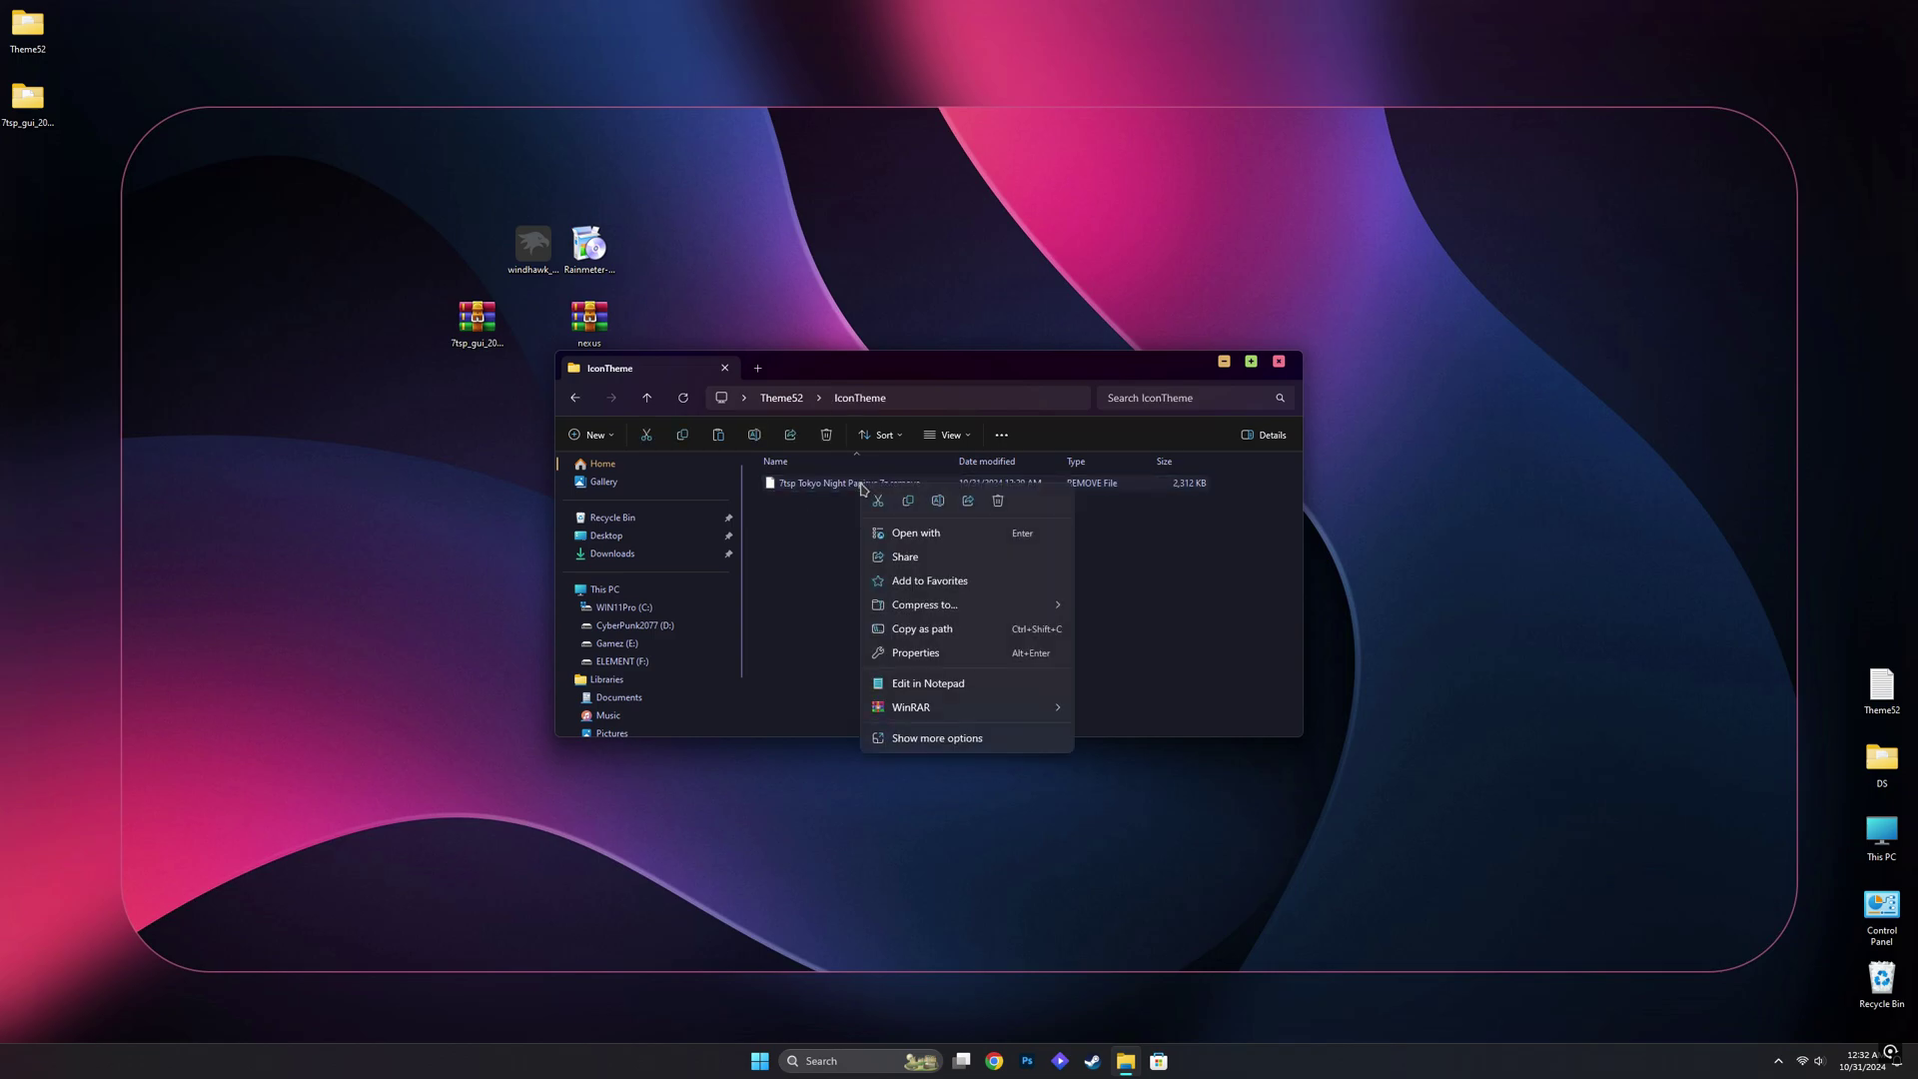
left_click(937, 506)
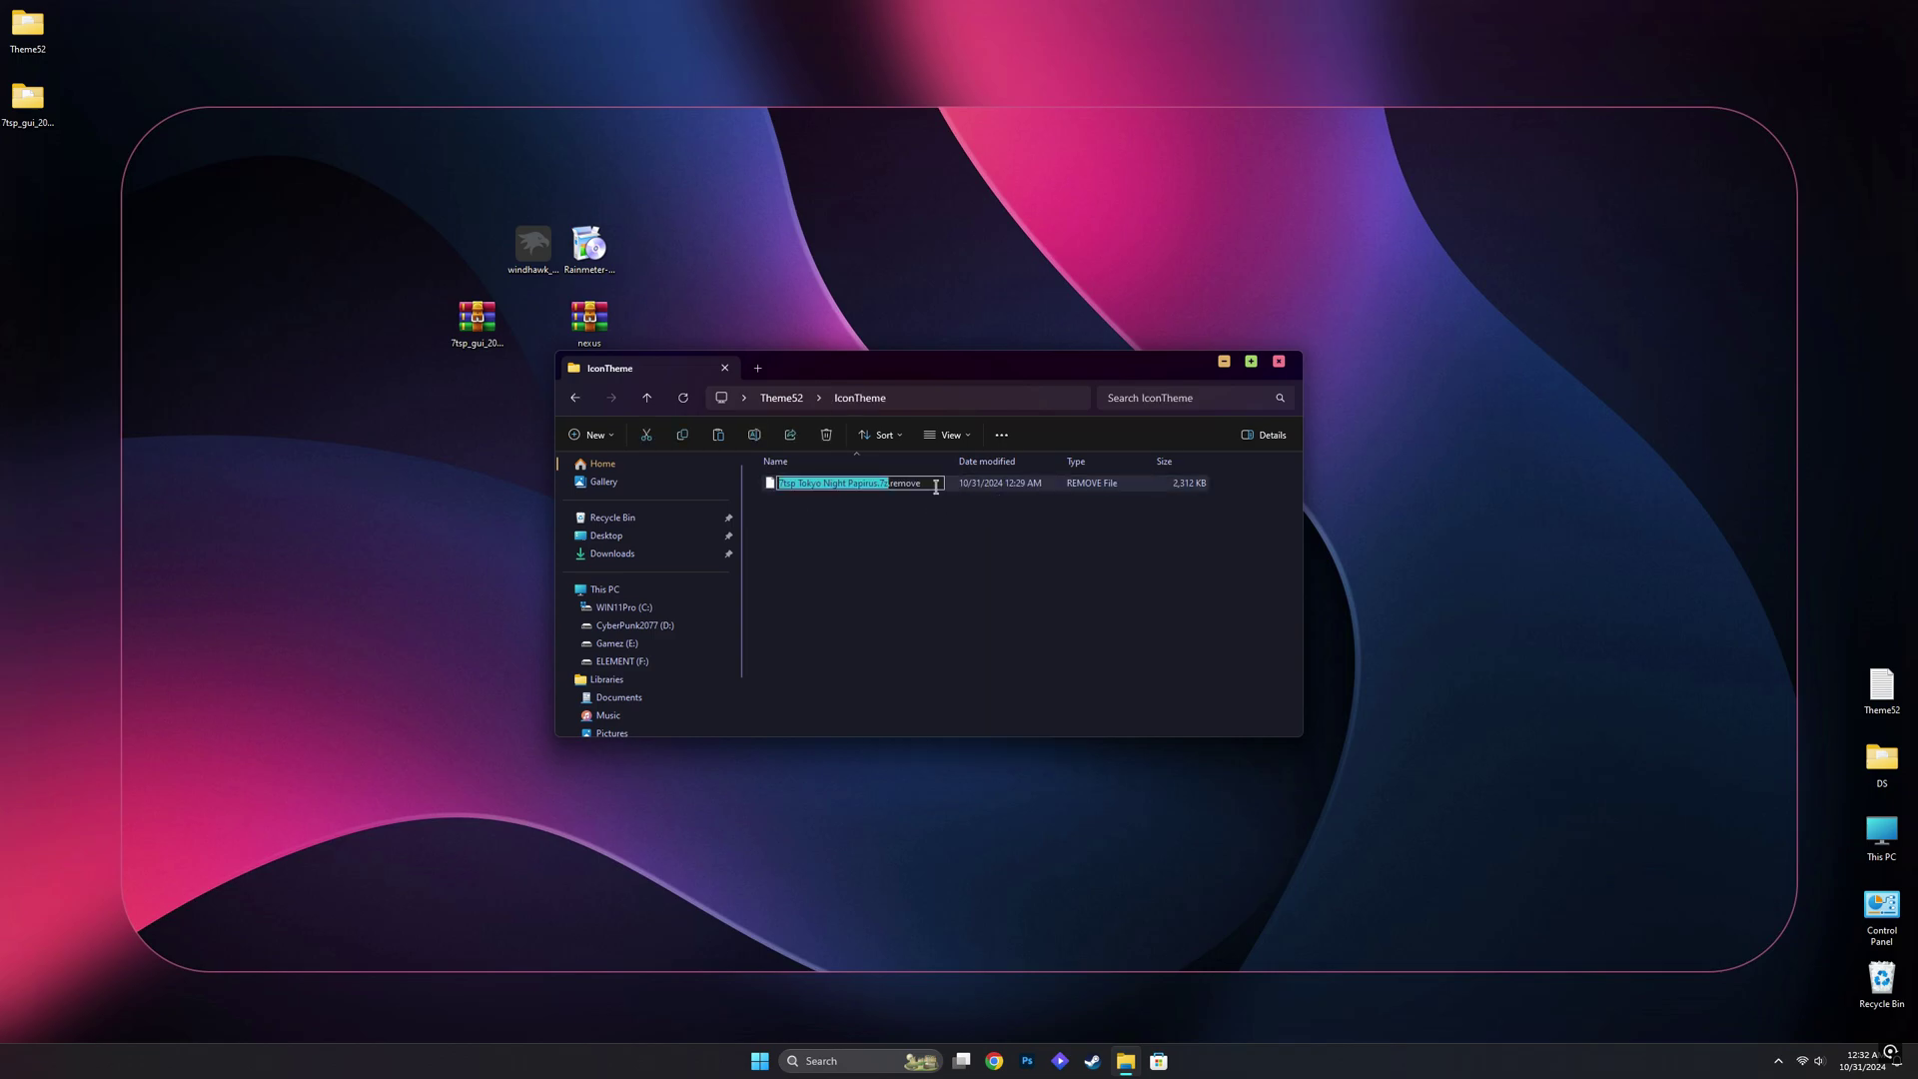
left_click(933, 487)
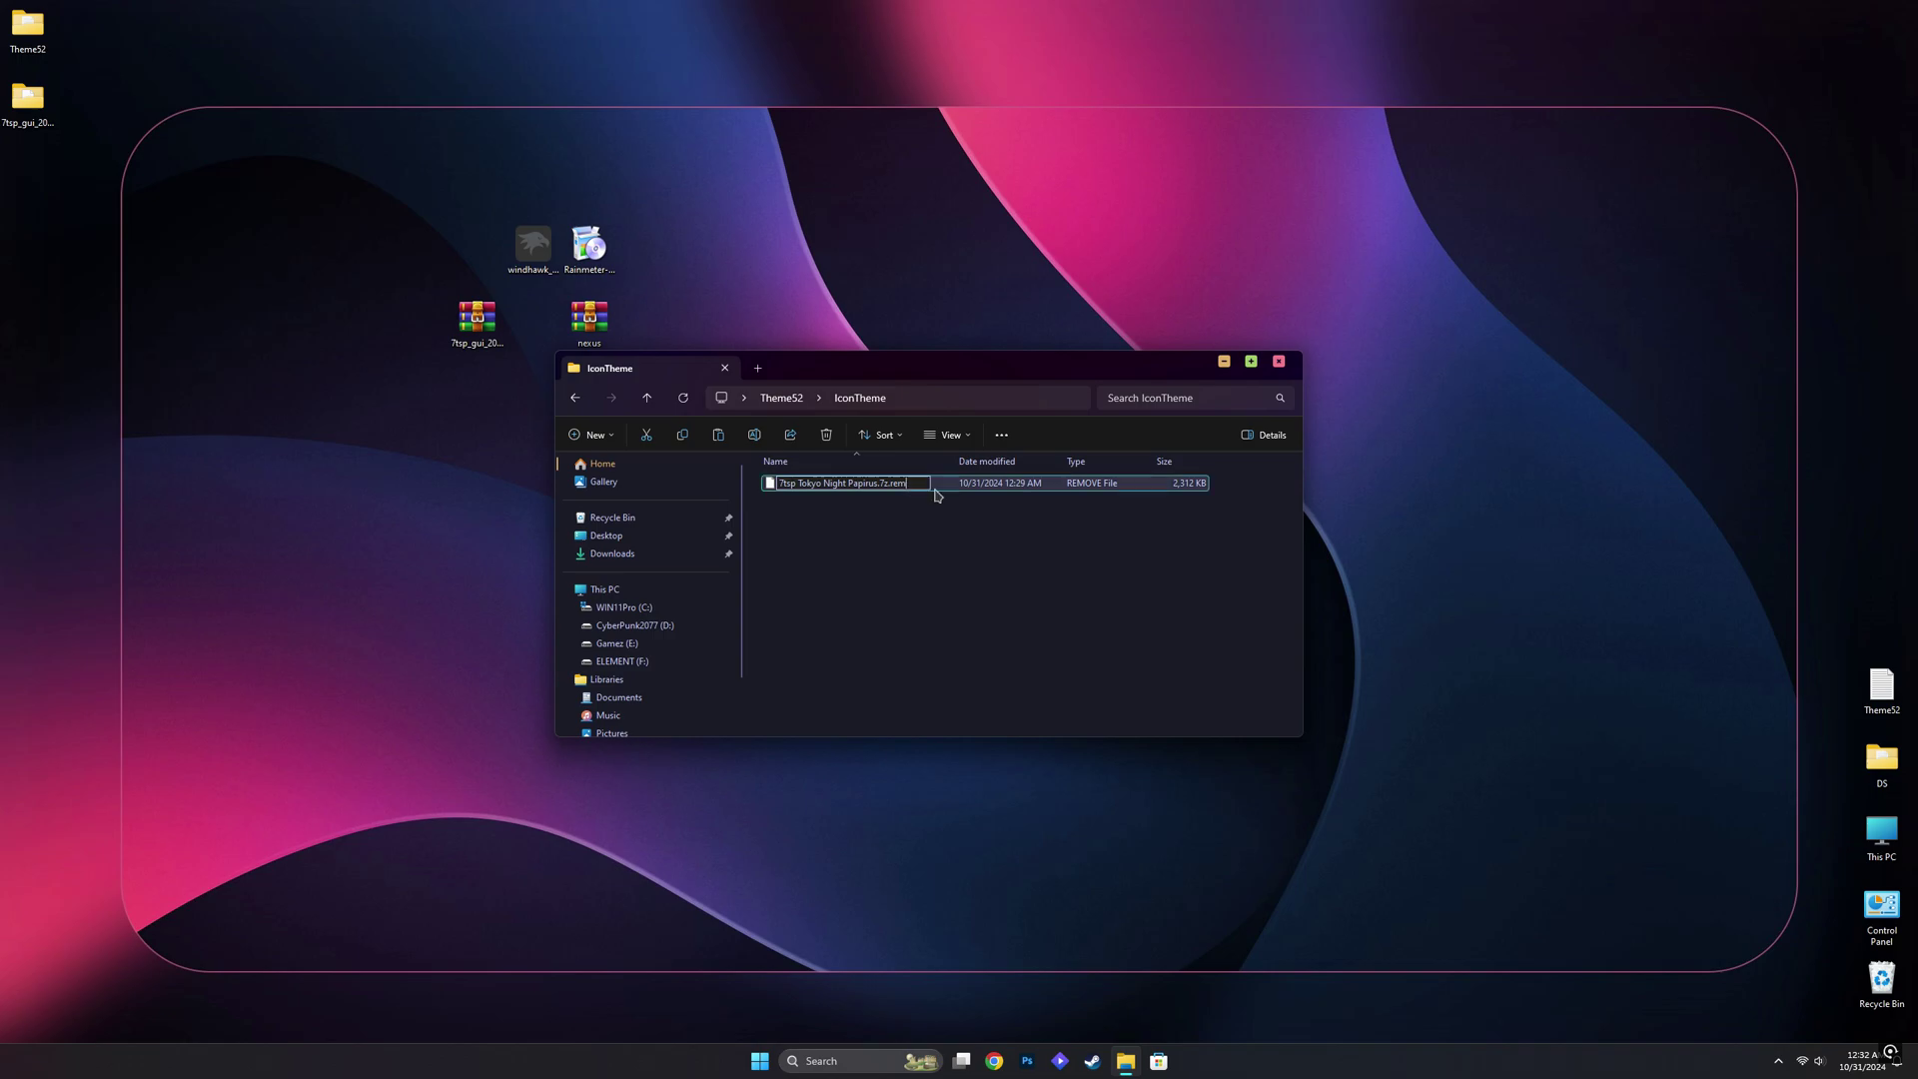
key("BackSpace")
key("BackSpace")
key("BackSpace")
key("BackSpace")
key("BackSpace")
key("Return")
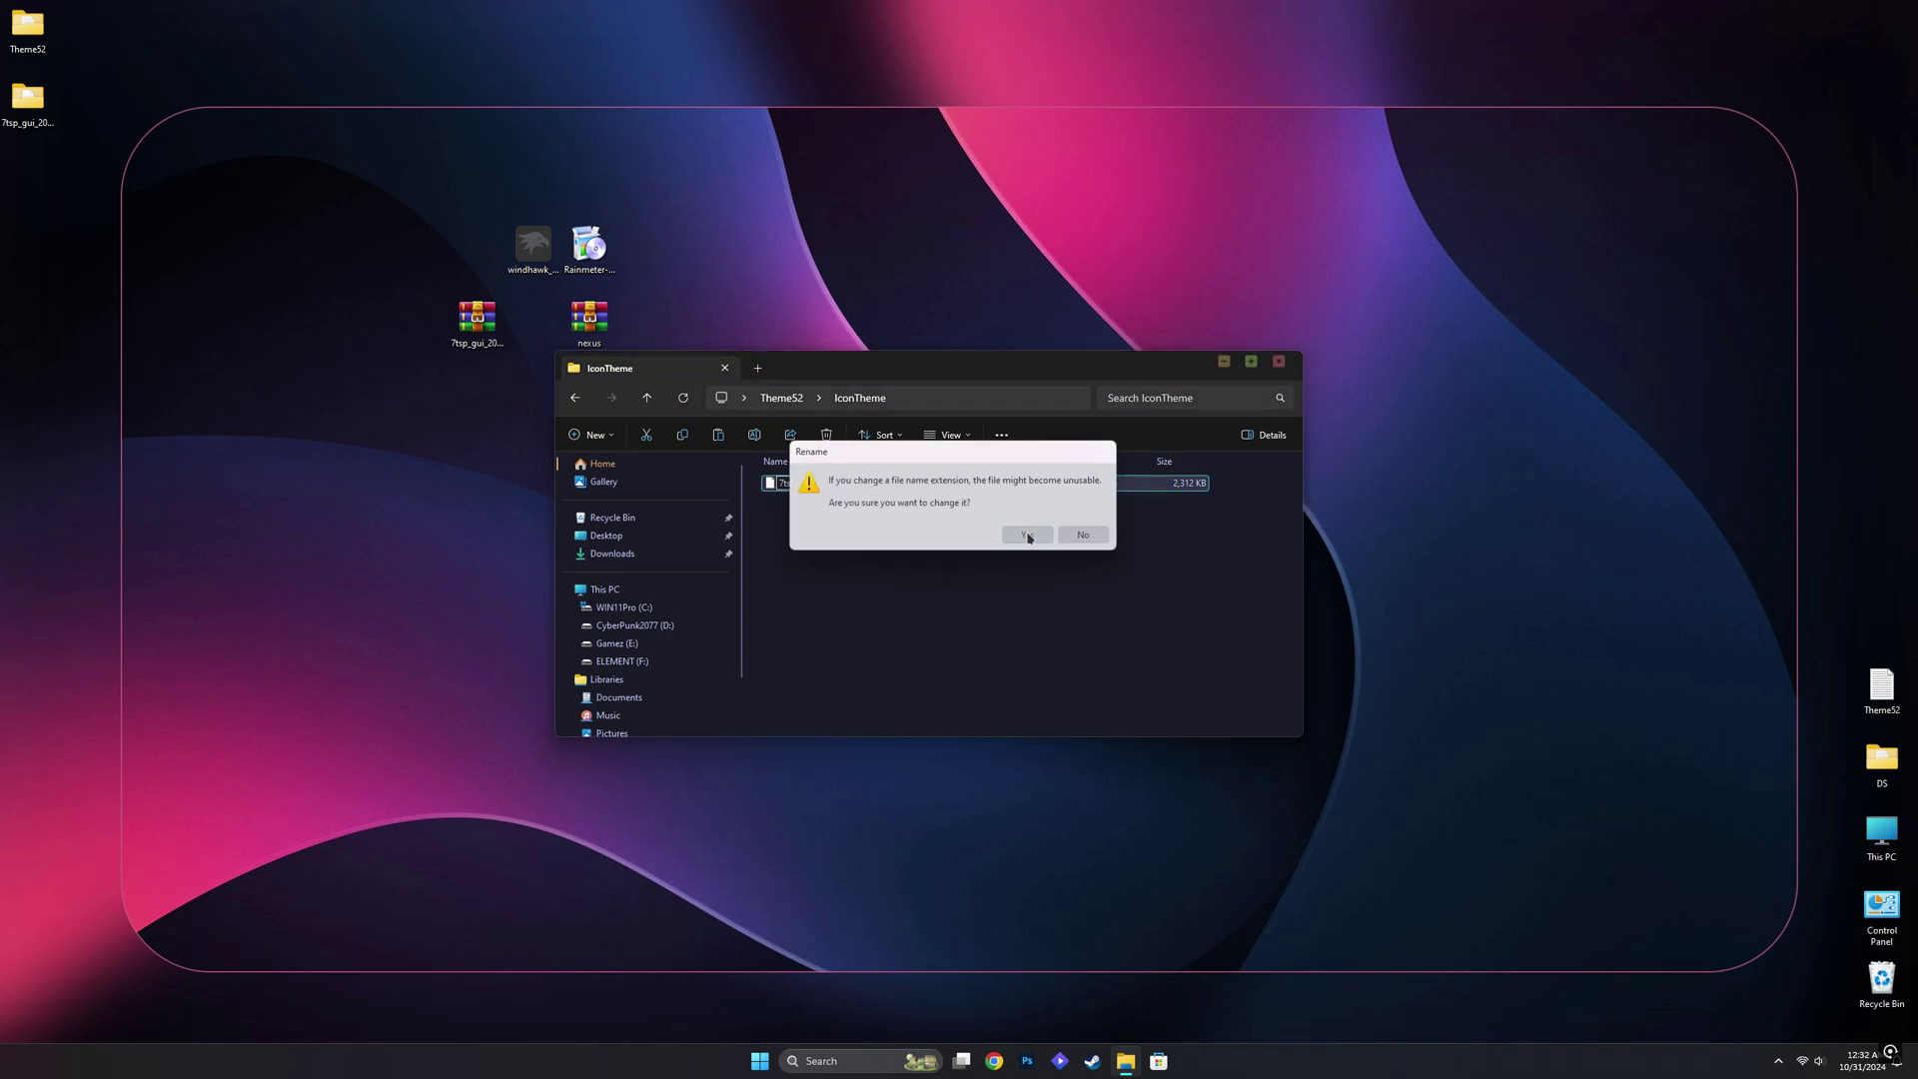
left_click(1028, 535)
left_click(1279, 361)
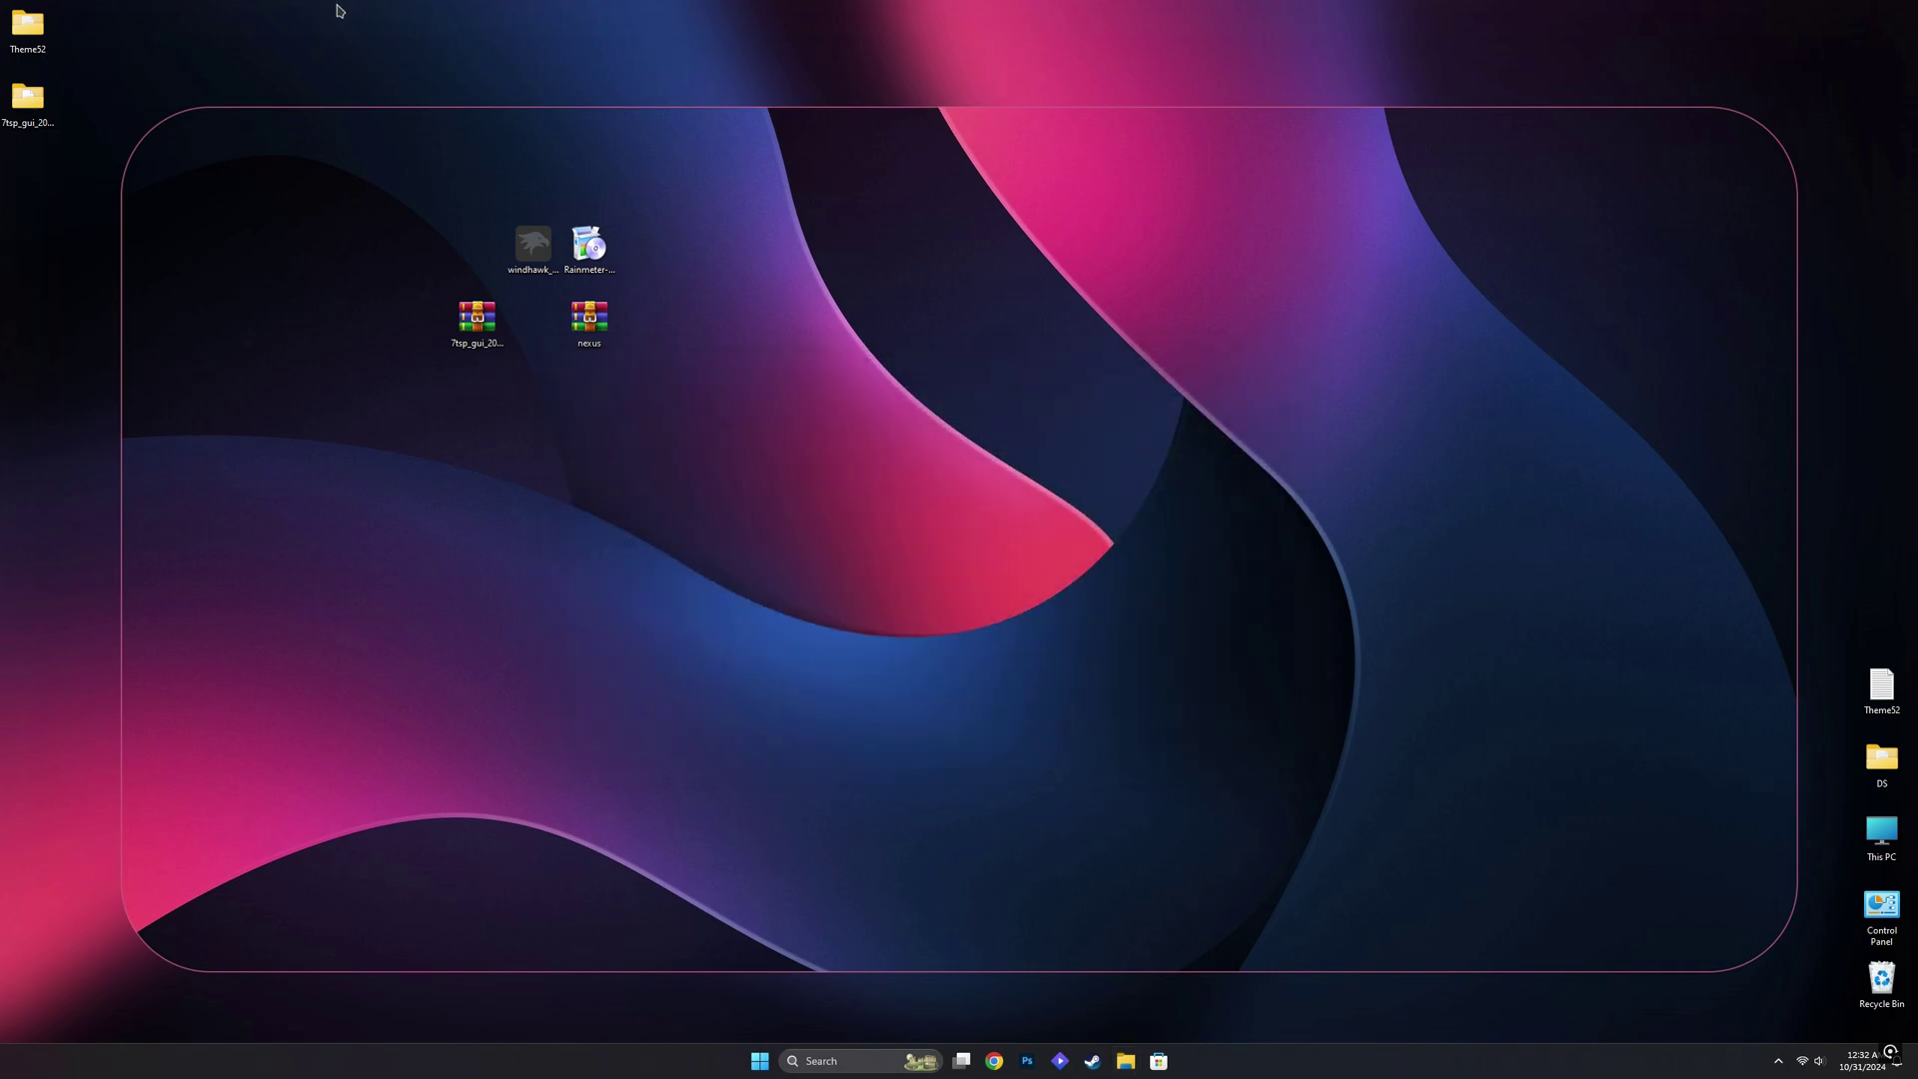
Rename the 7tsp GUI v0.6(2019) file in the extracted 7tsp folder so its extension is .exe, accepting the extension change
double_click(45, 105)
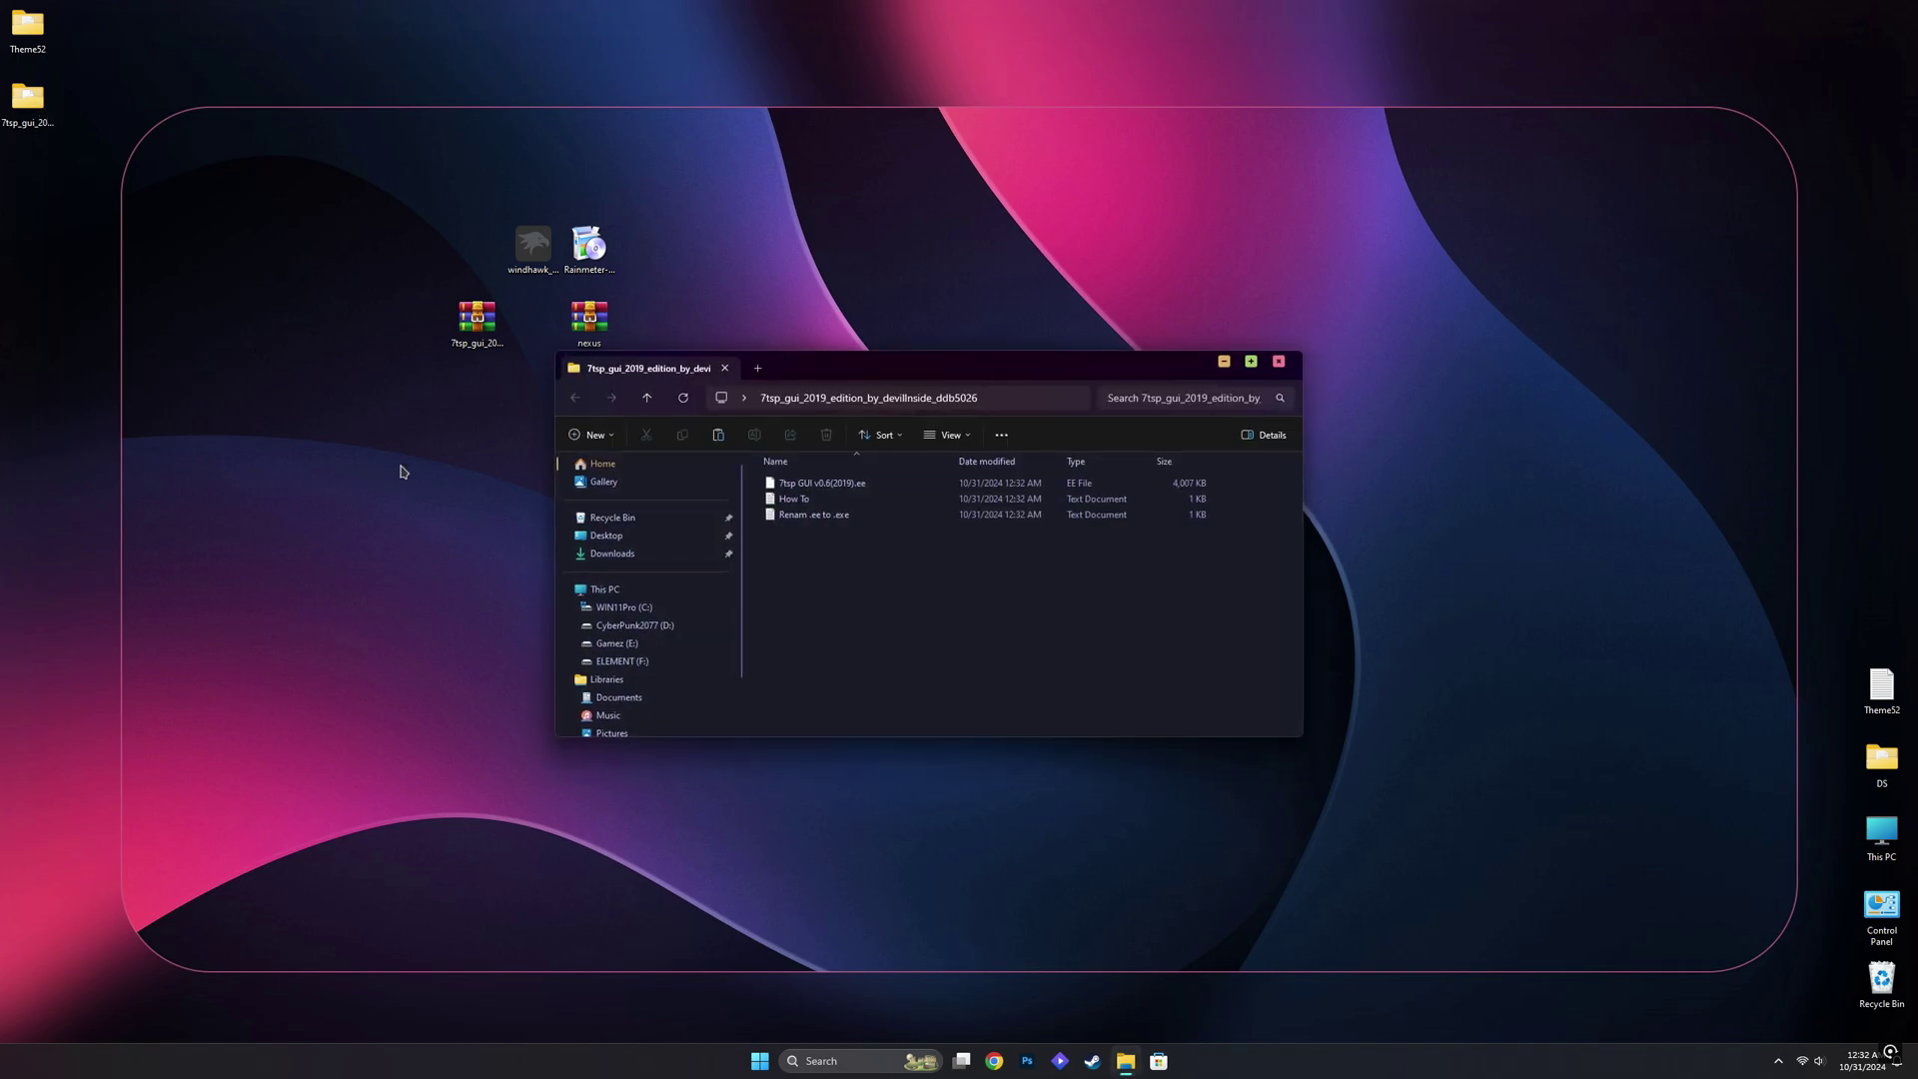
right_click(857, 485)
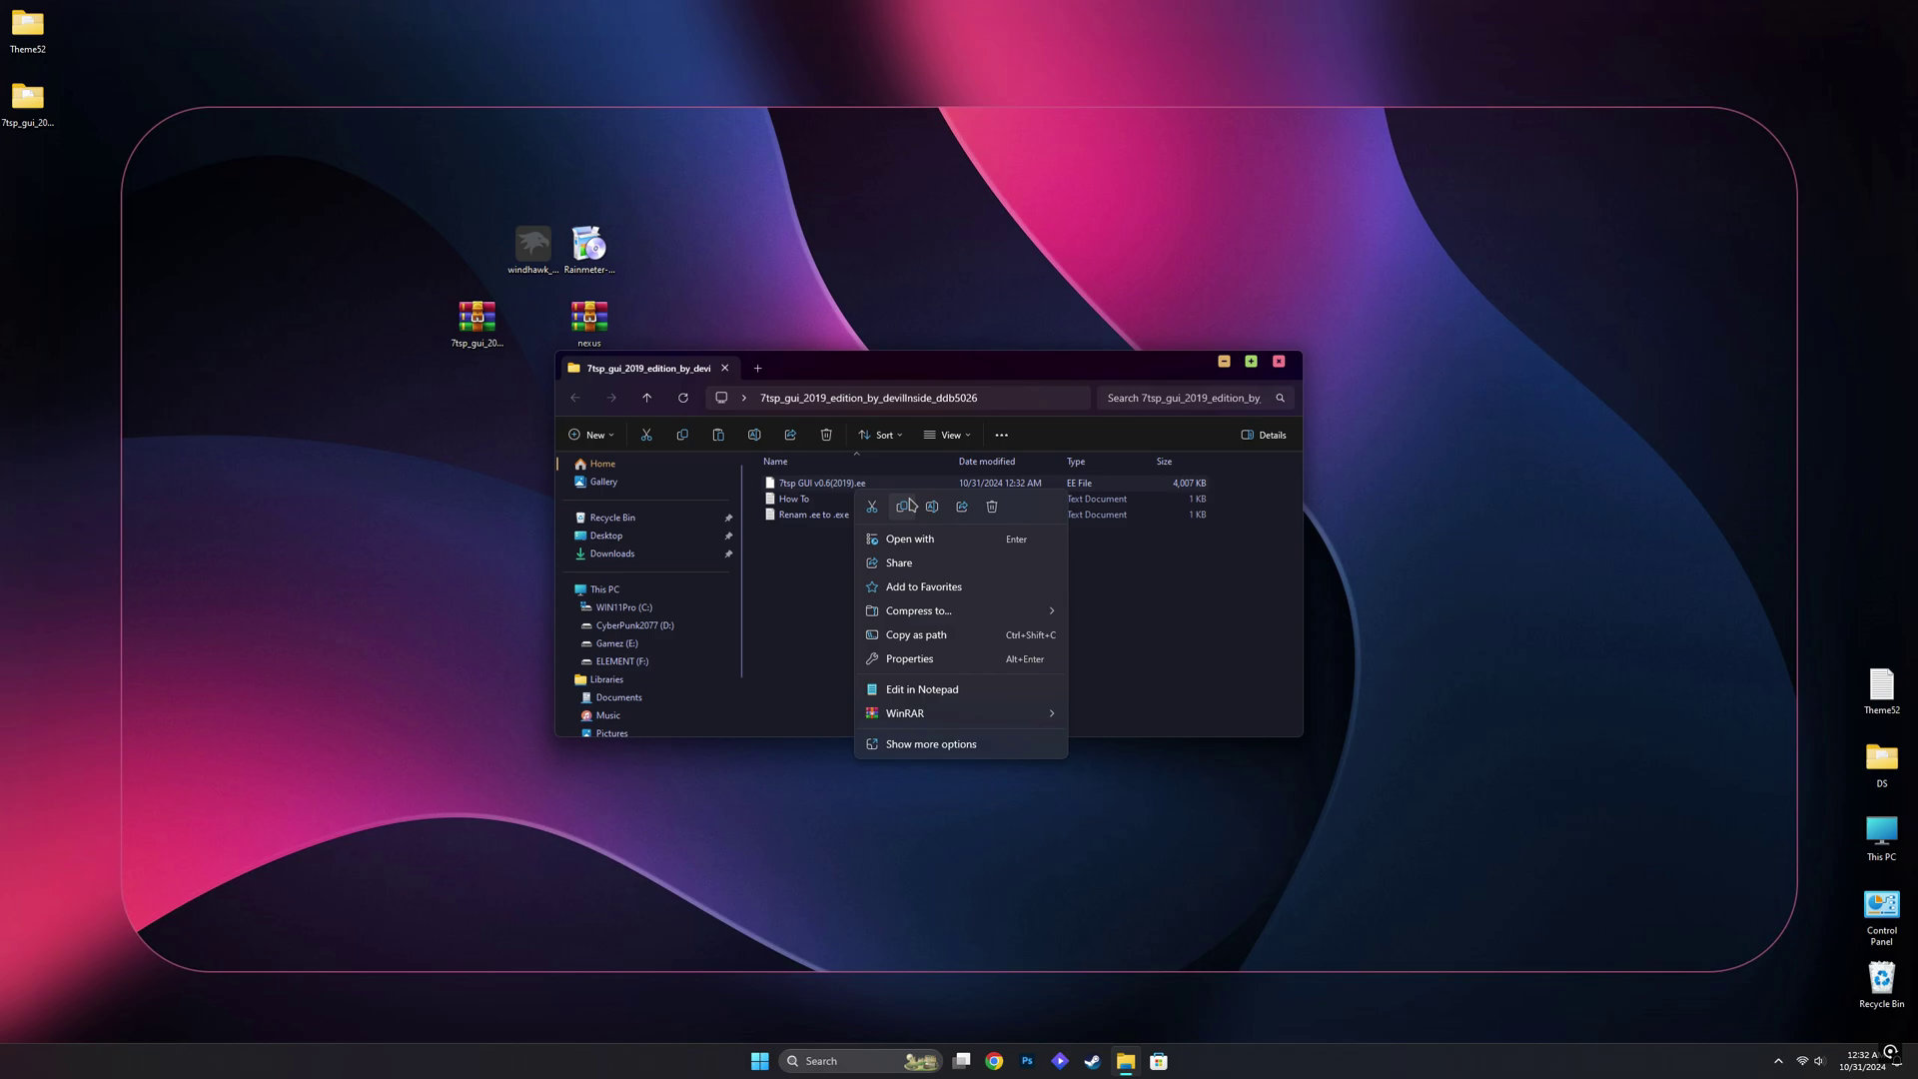
left_click(931, 508)
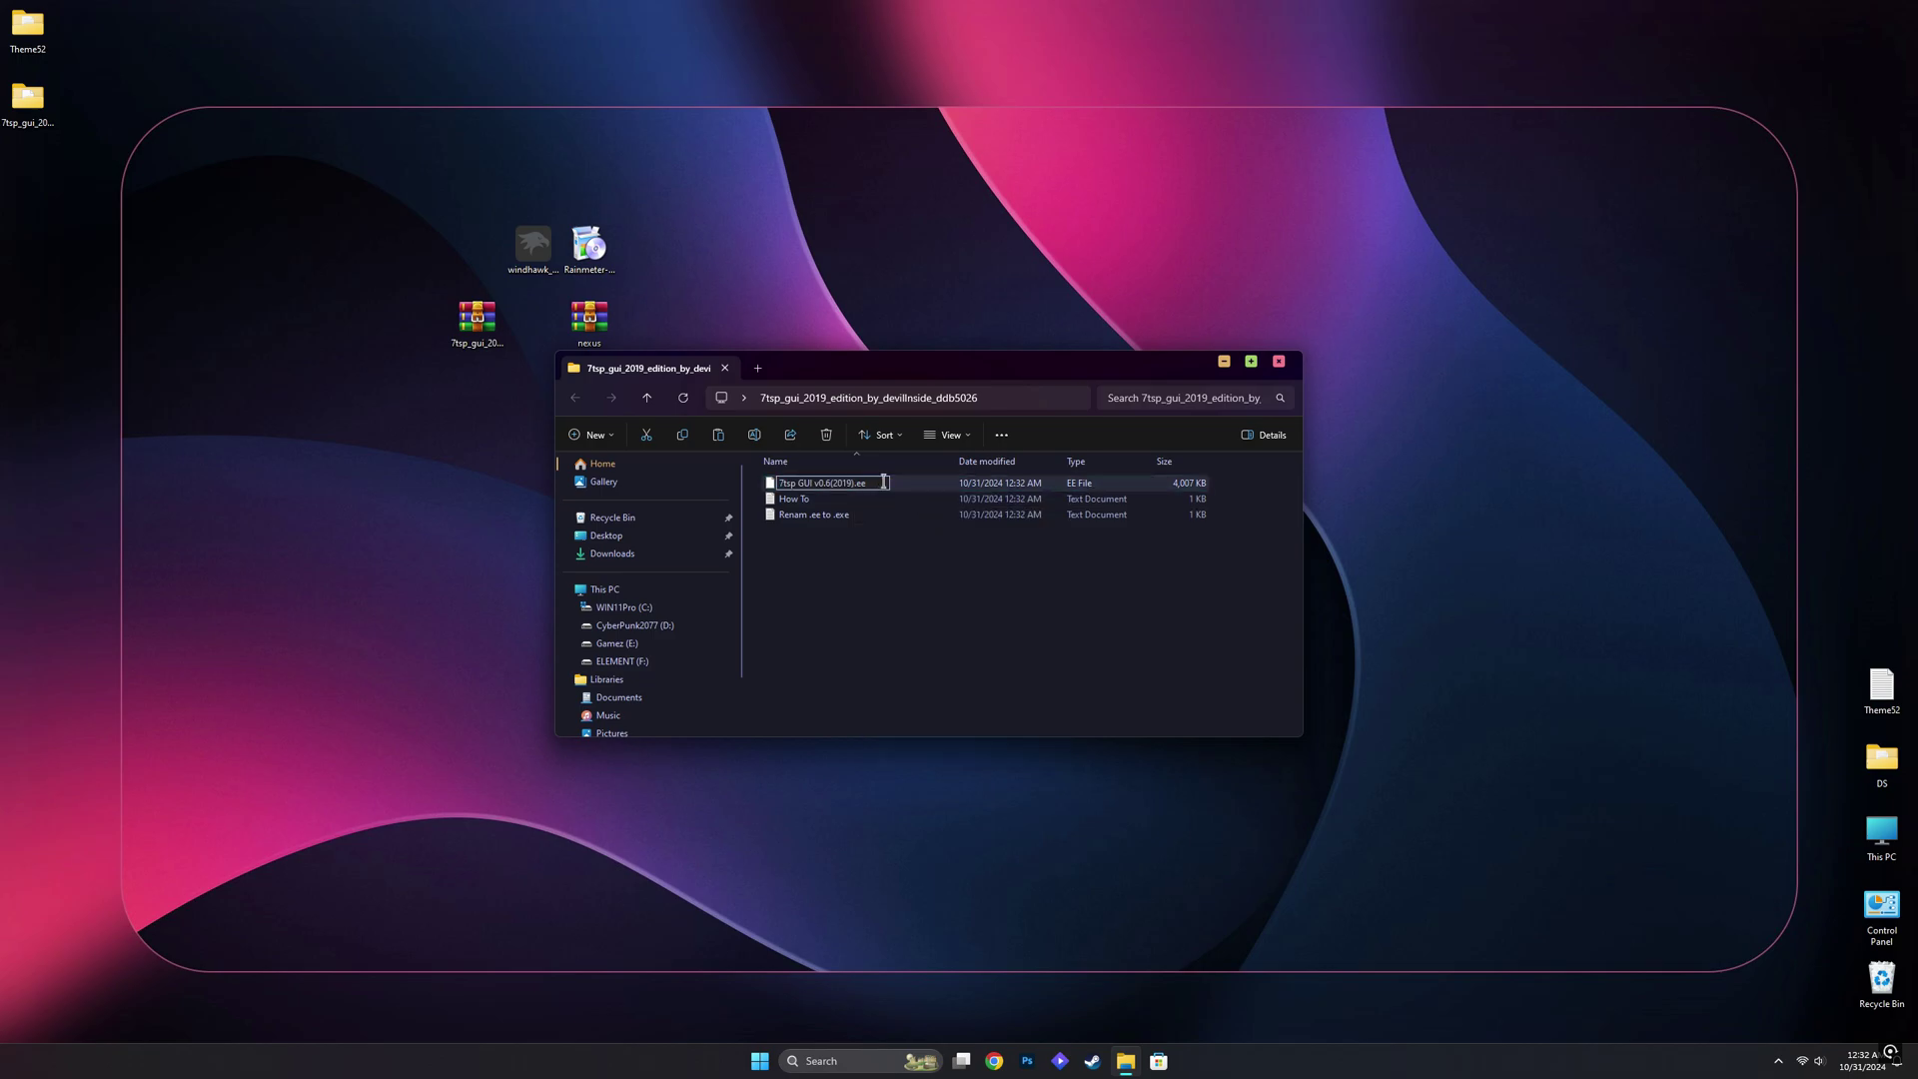
key("BackSpace")
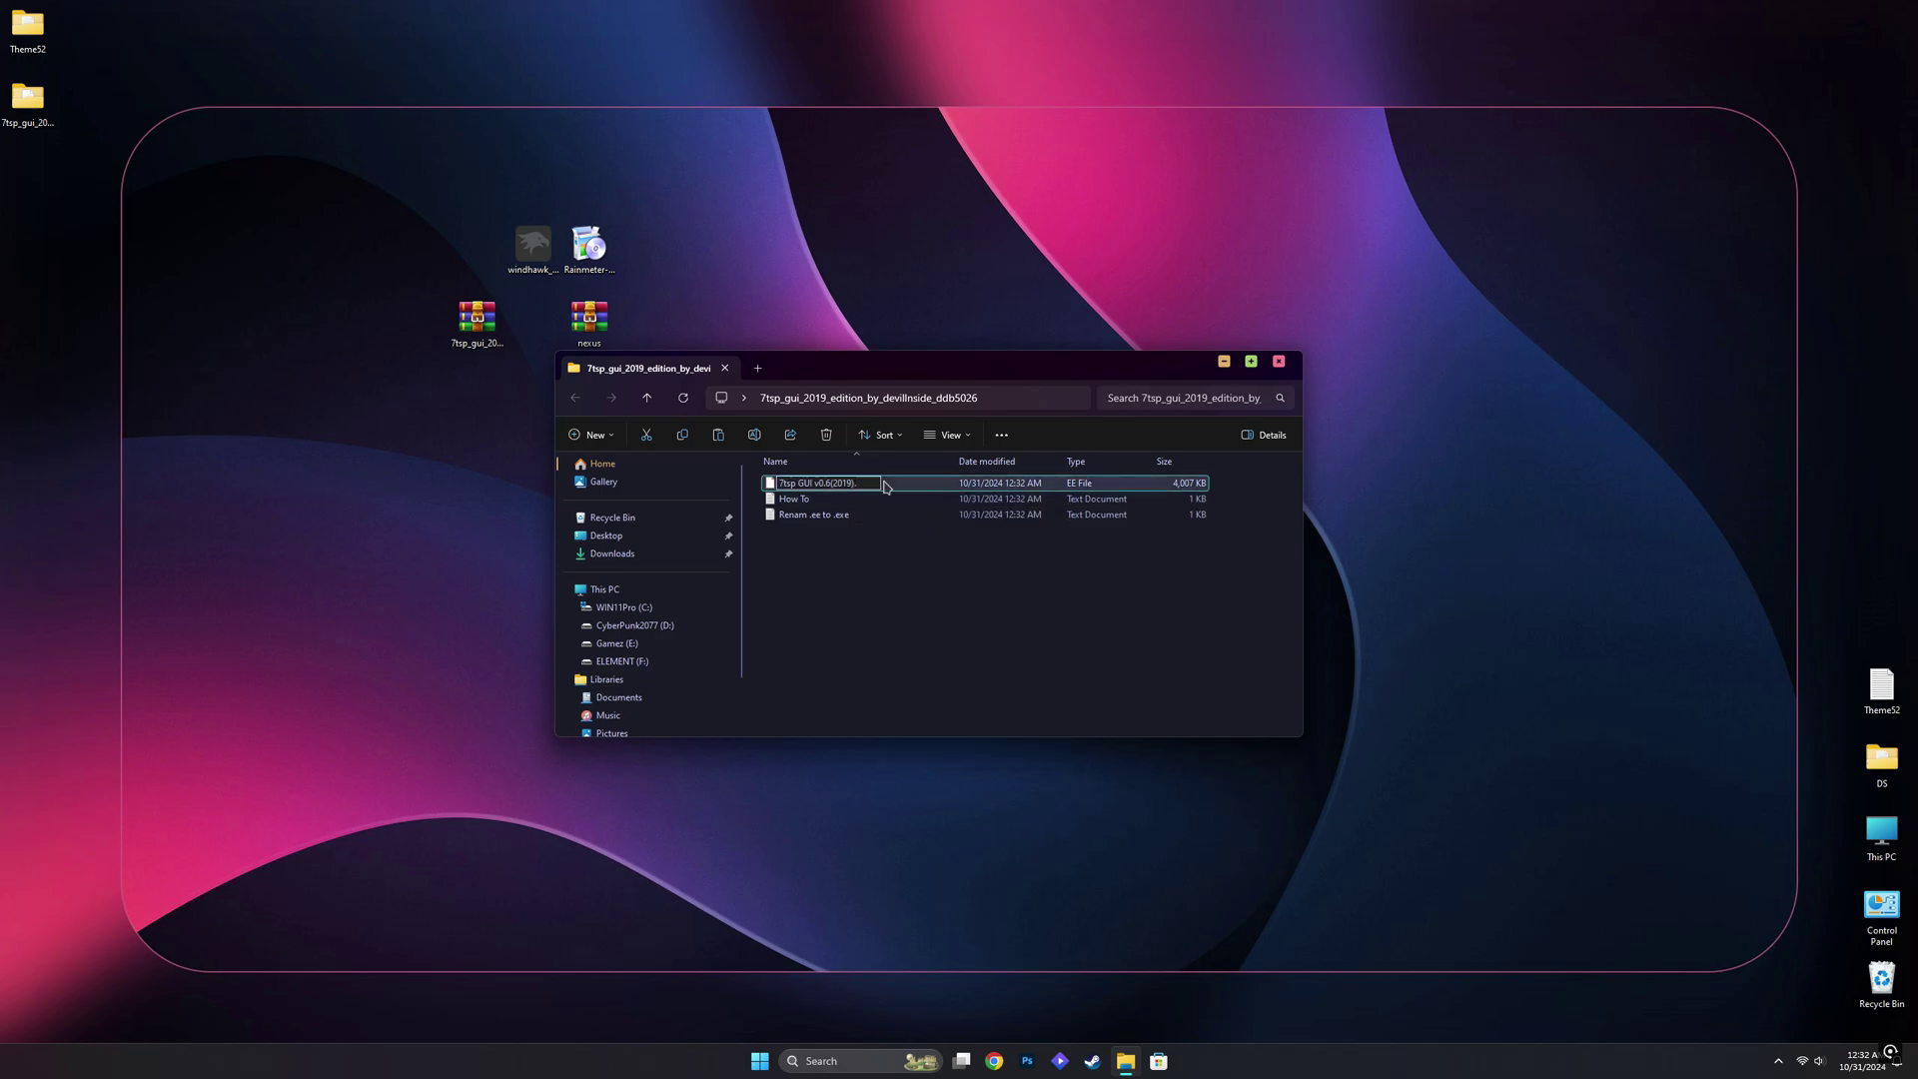
type("ex")
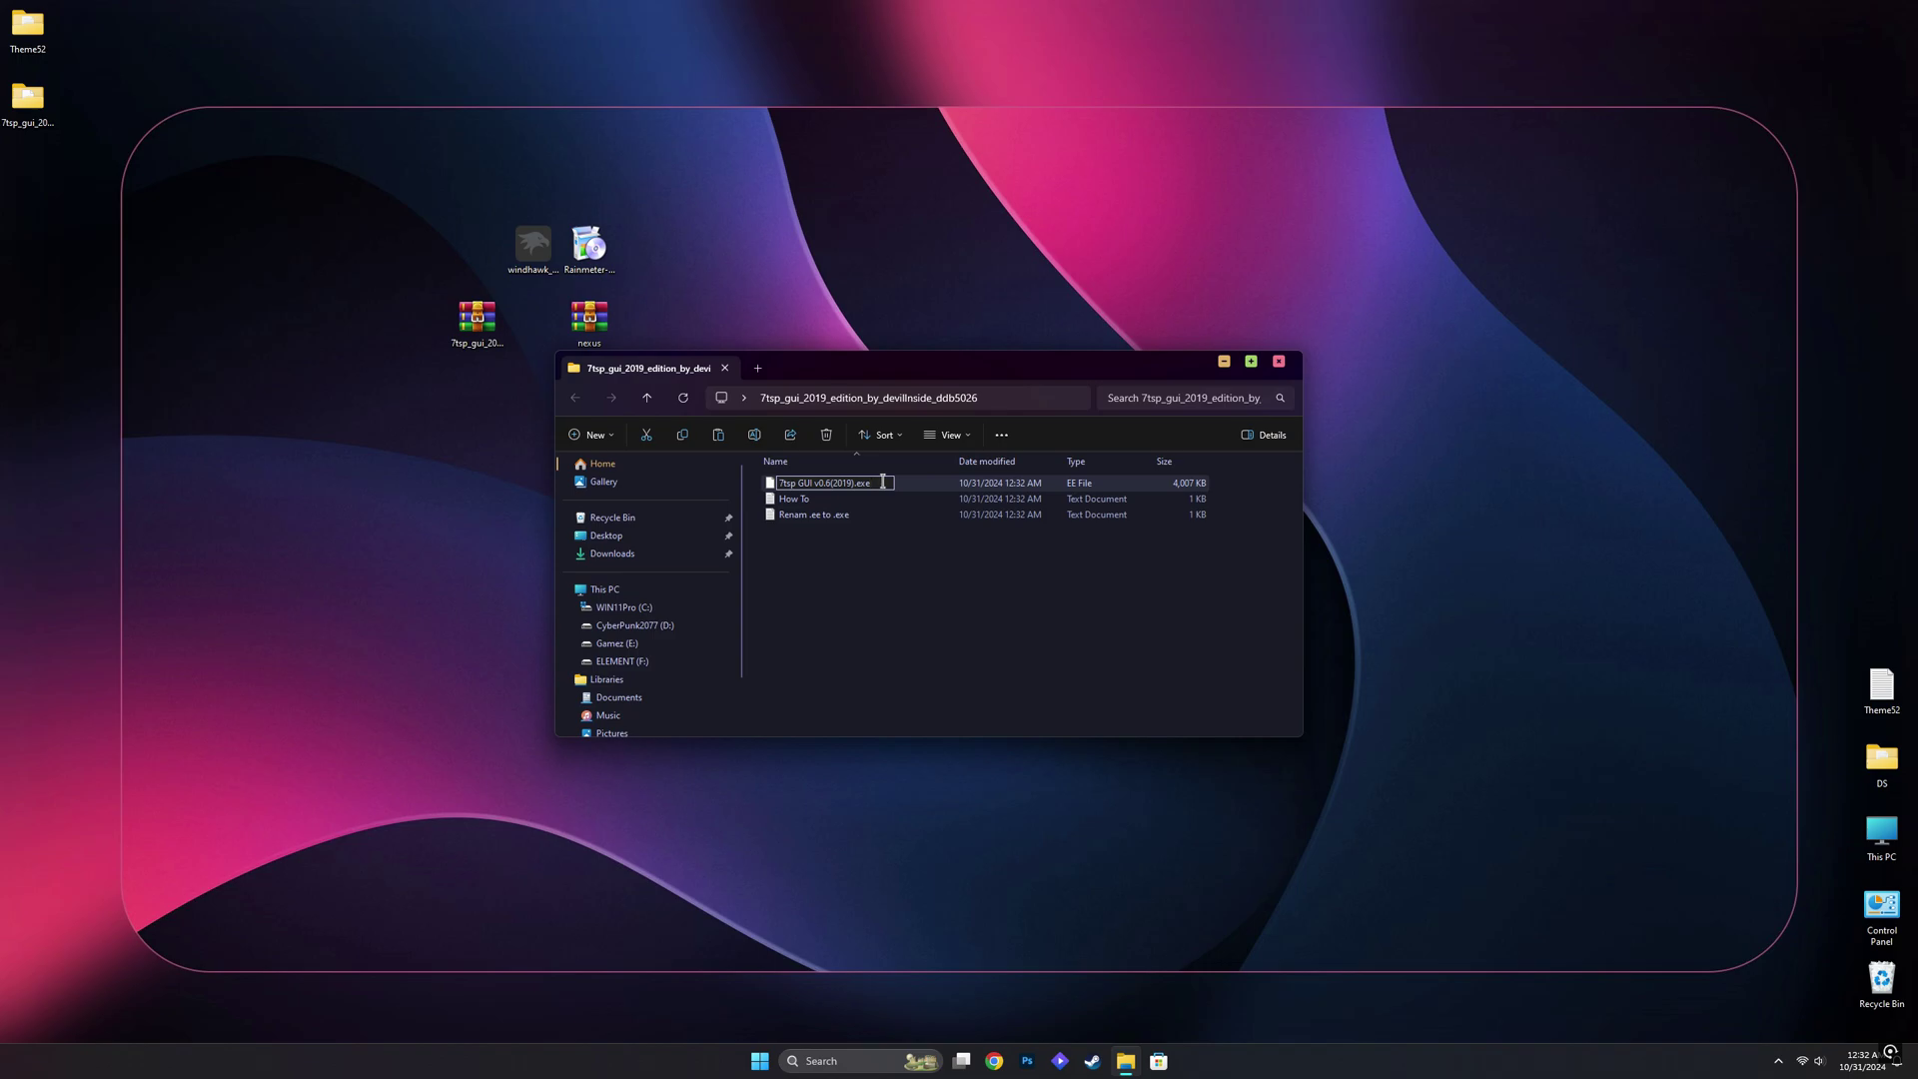
type("e")
key("Return")
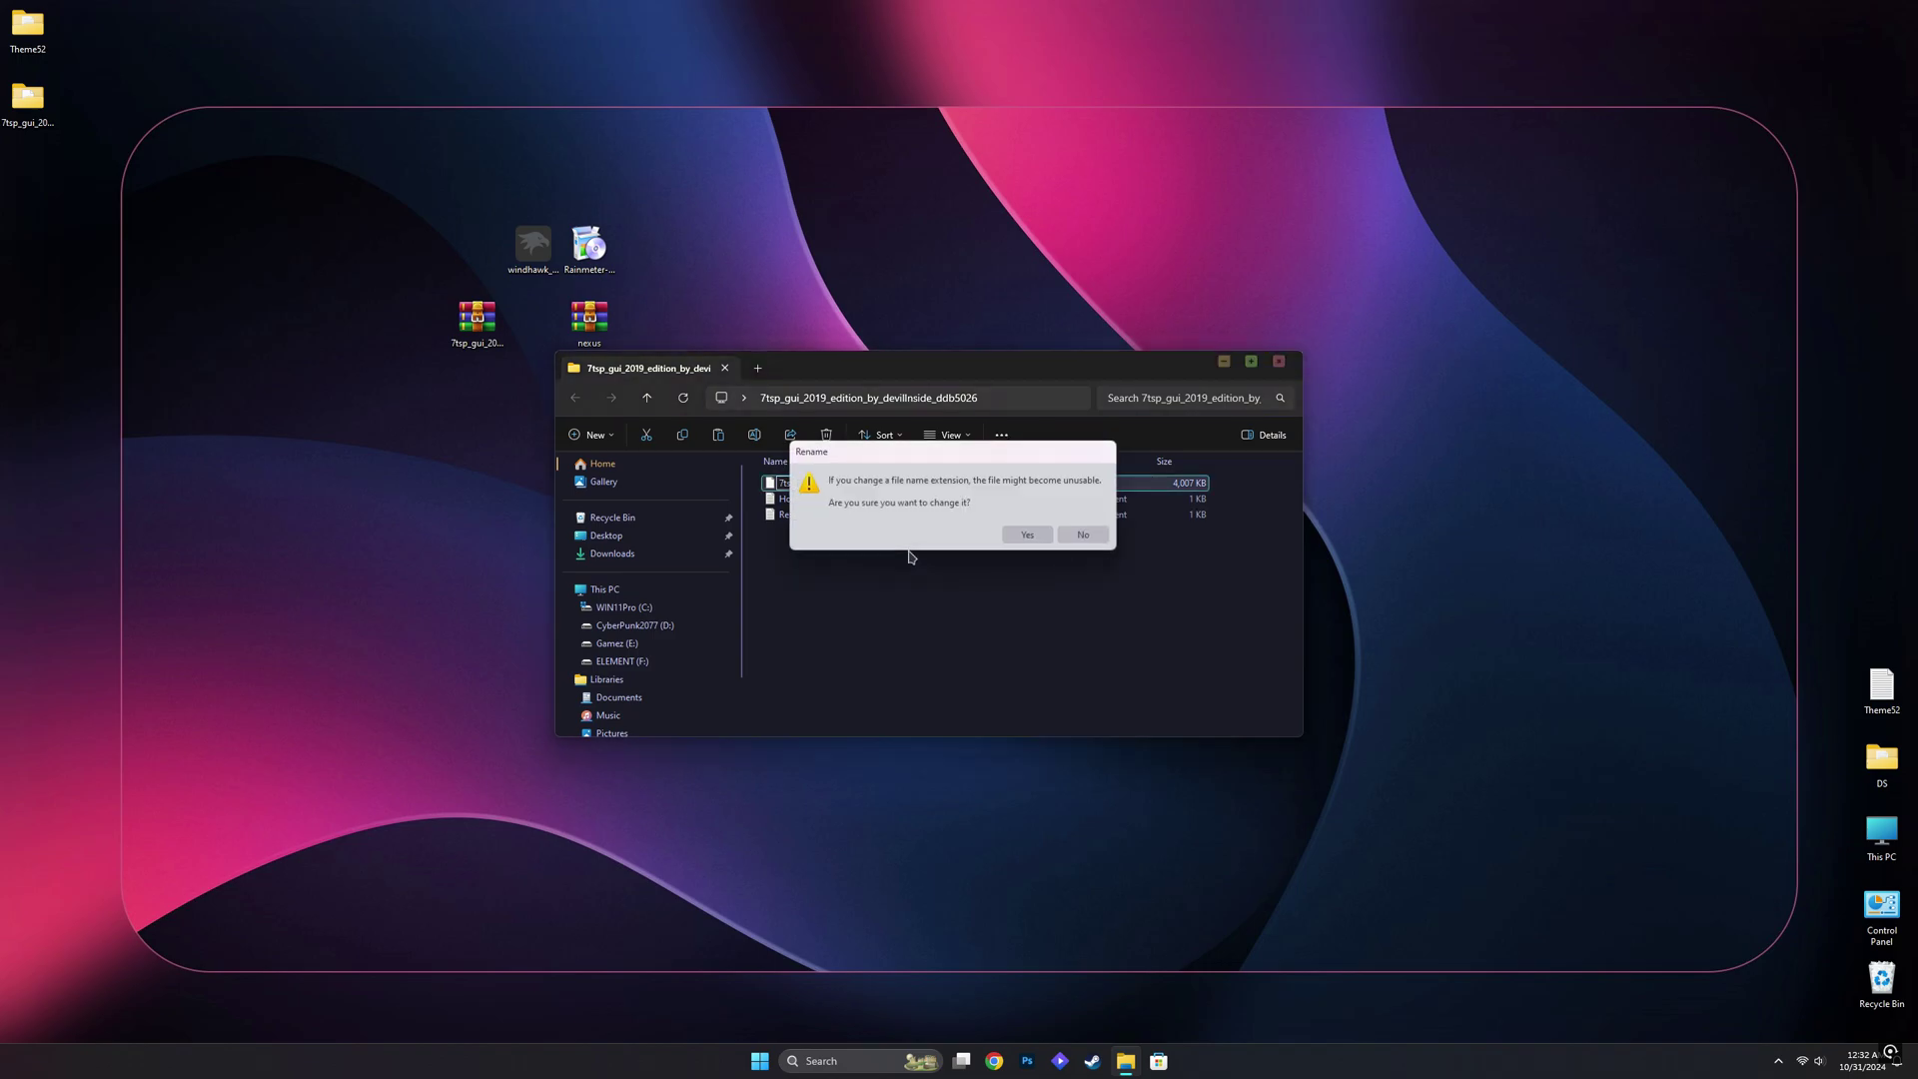
left_click(1015, 535)
Run 7tsp GUI v0.6(2019).exe with administrator permission and add the 7tsp Tokyo Night Papirus pack from Theme52's IconTheme folder on the desktop
double_click(799, 484)
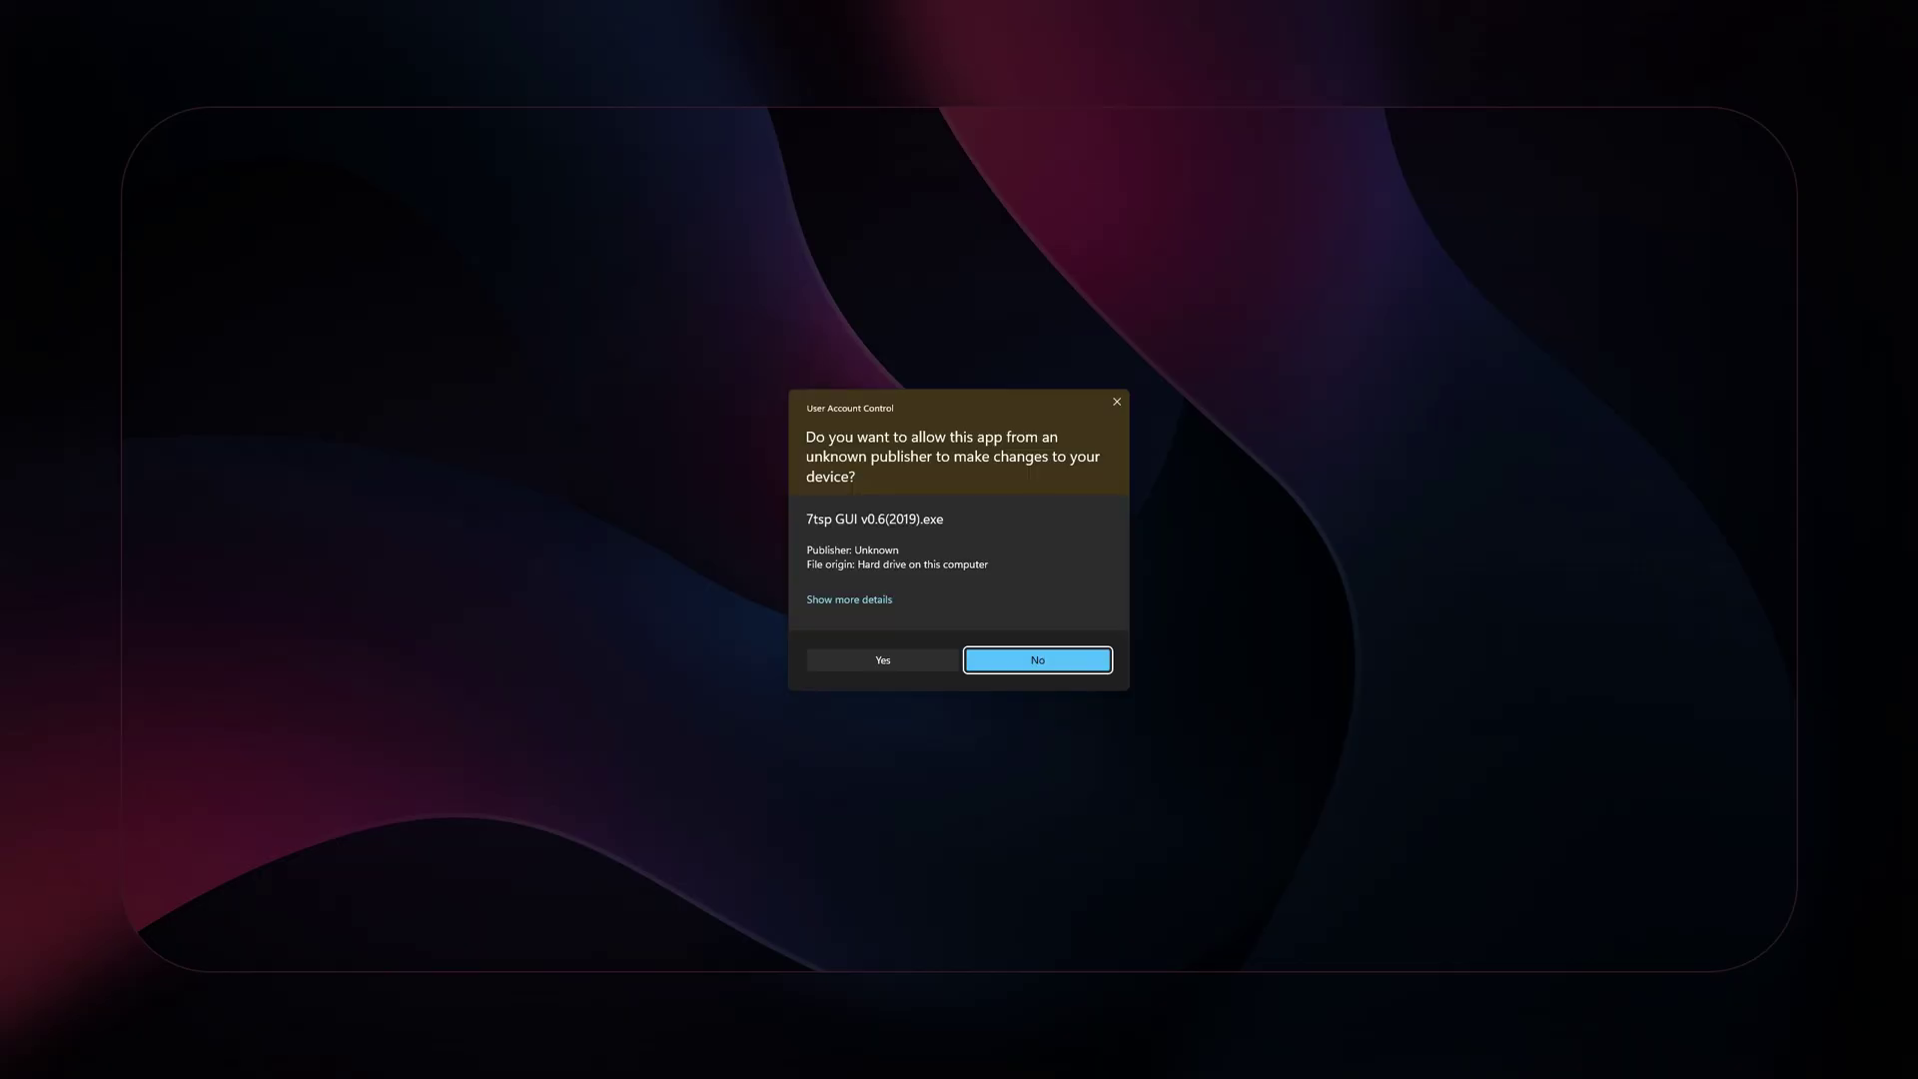
left_click(884, 662)
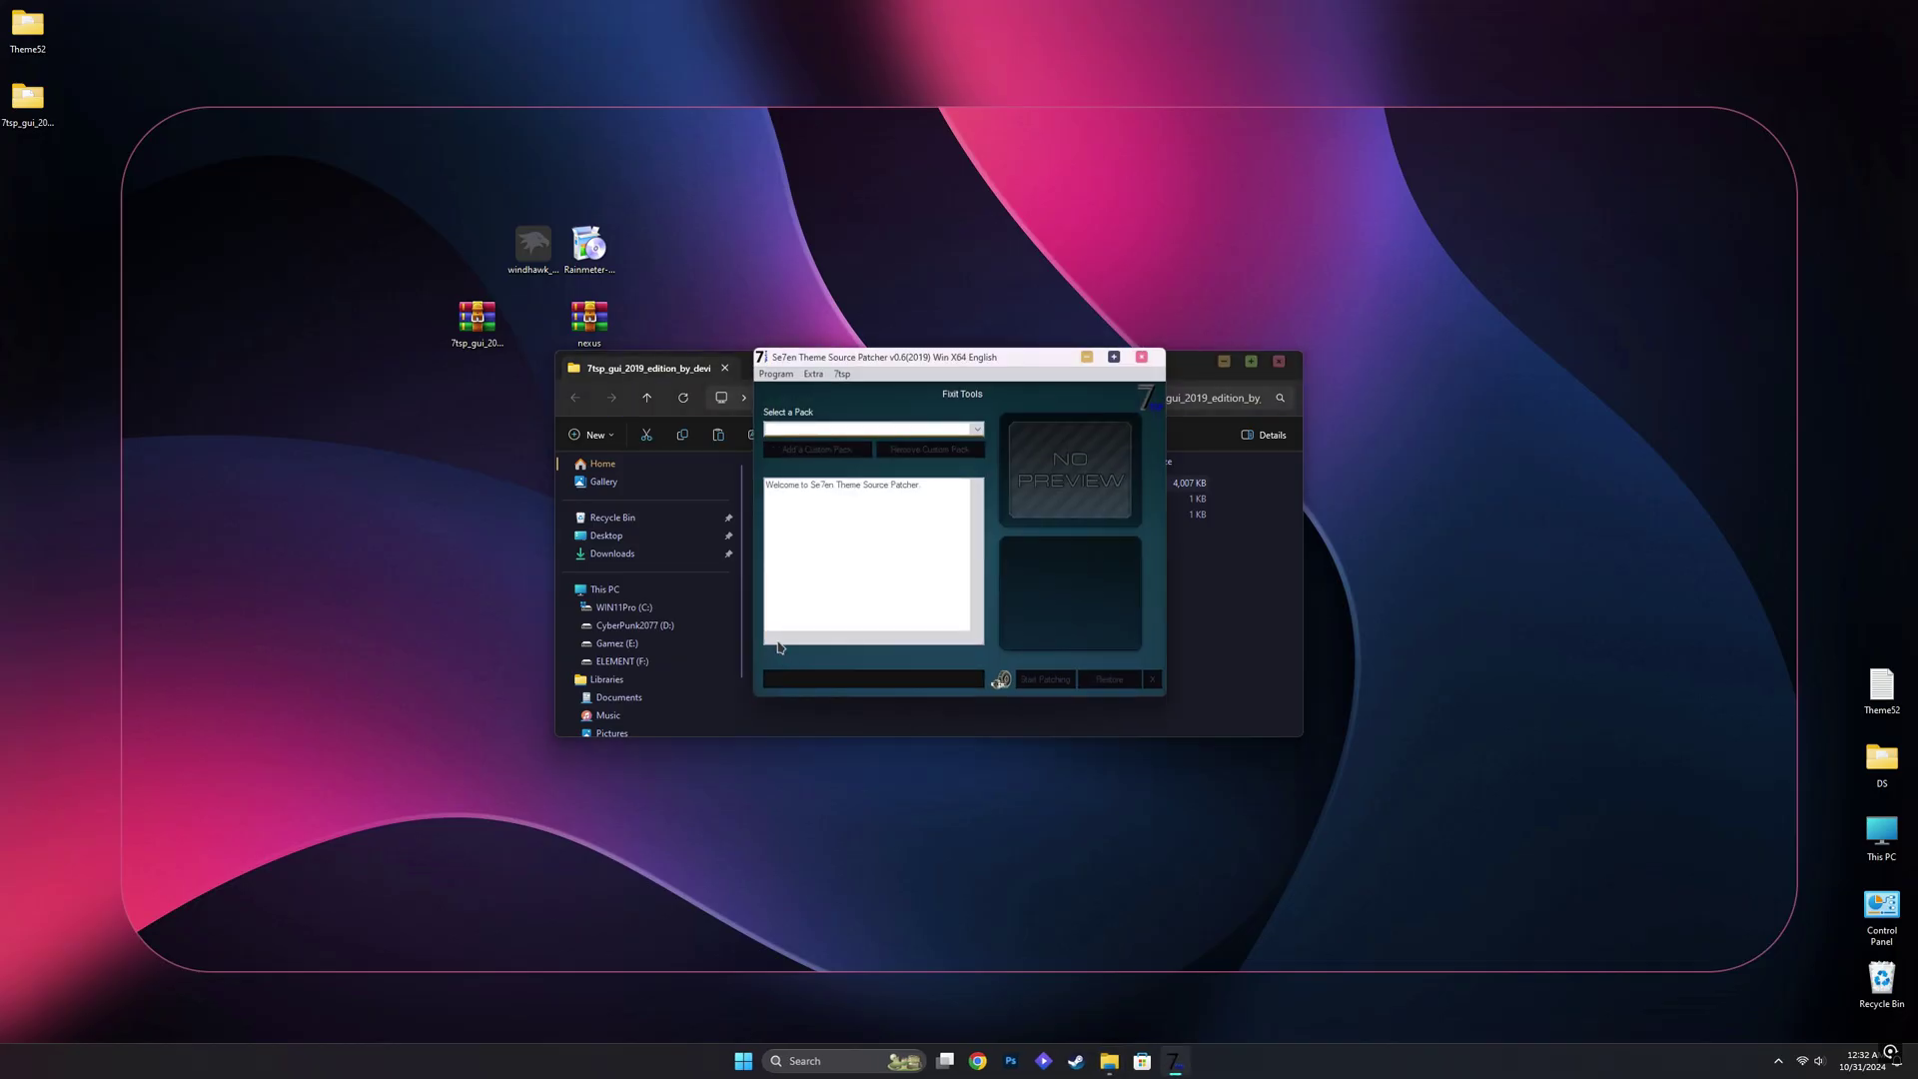
left_click(836, 452)
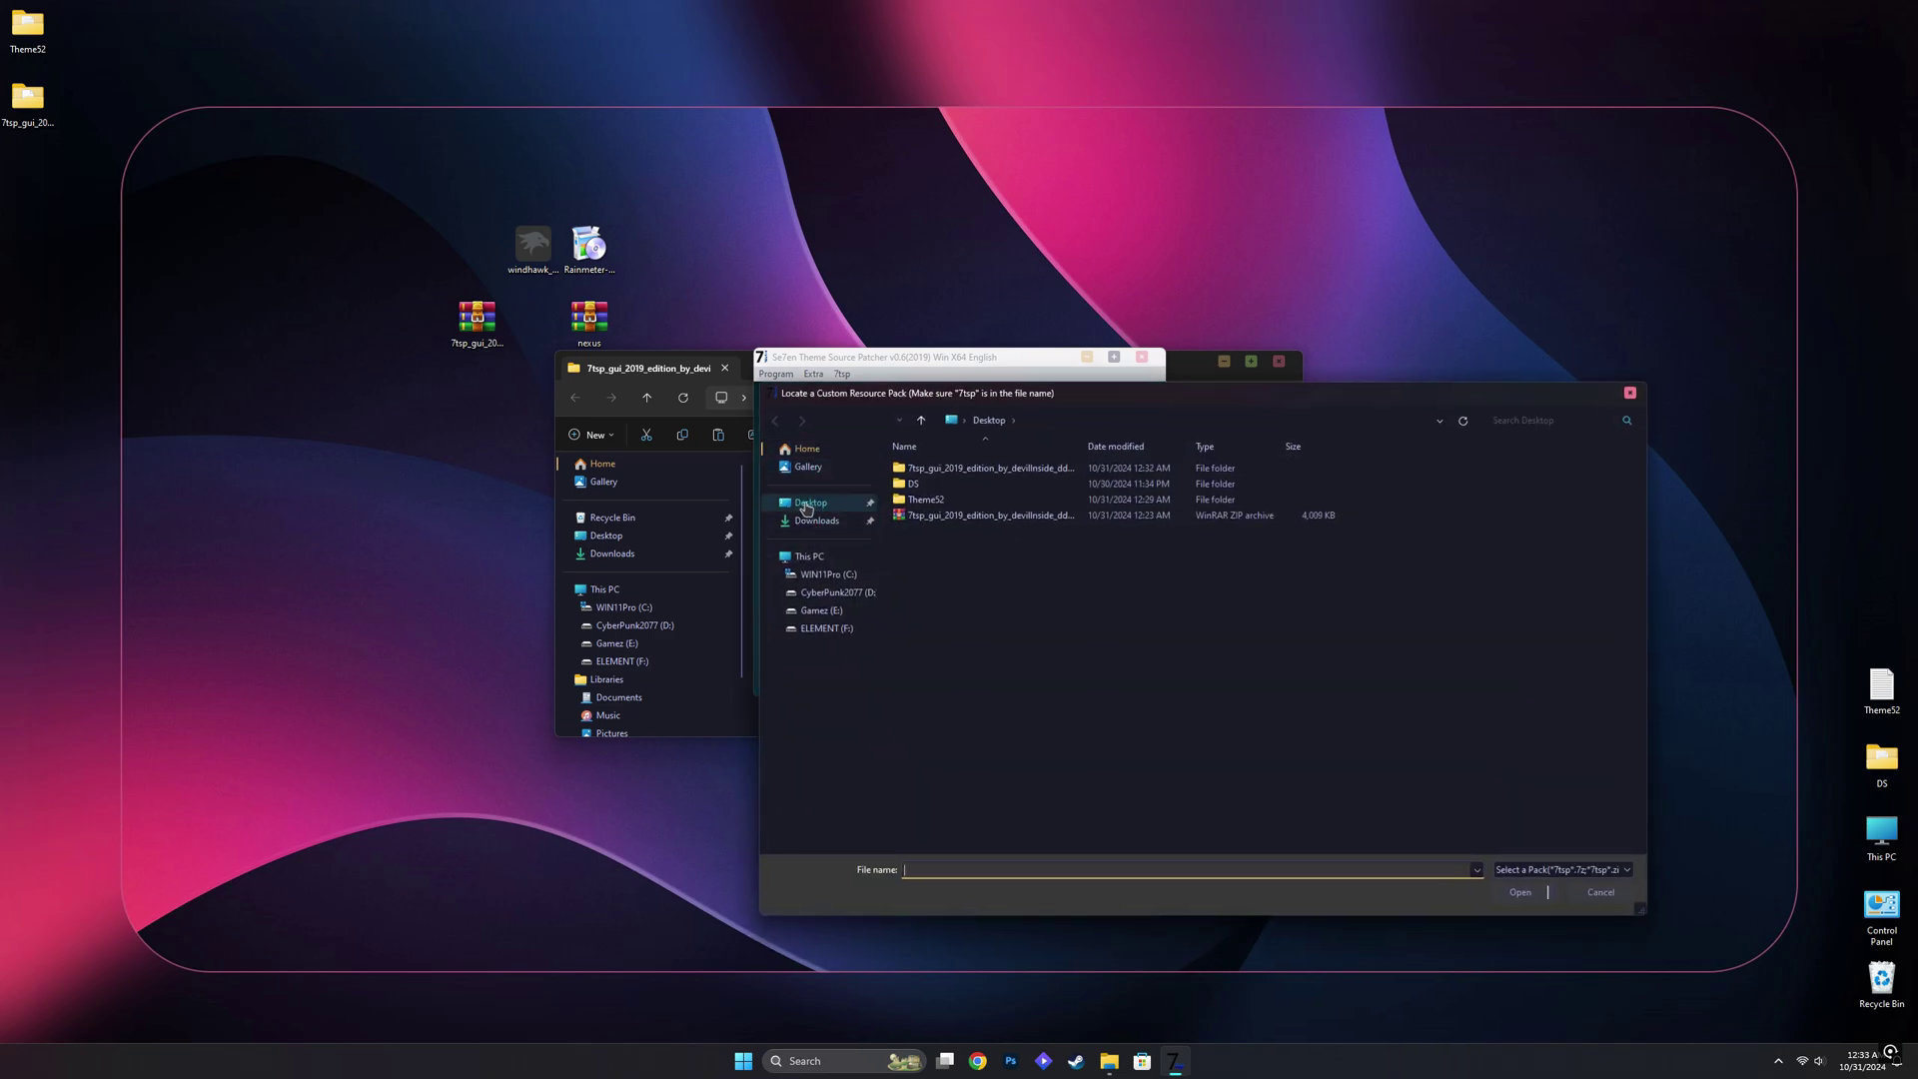
left_click(807, 507)
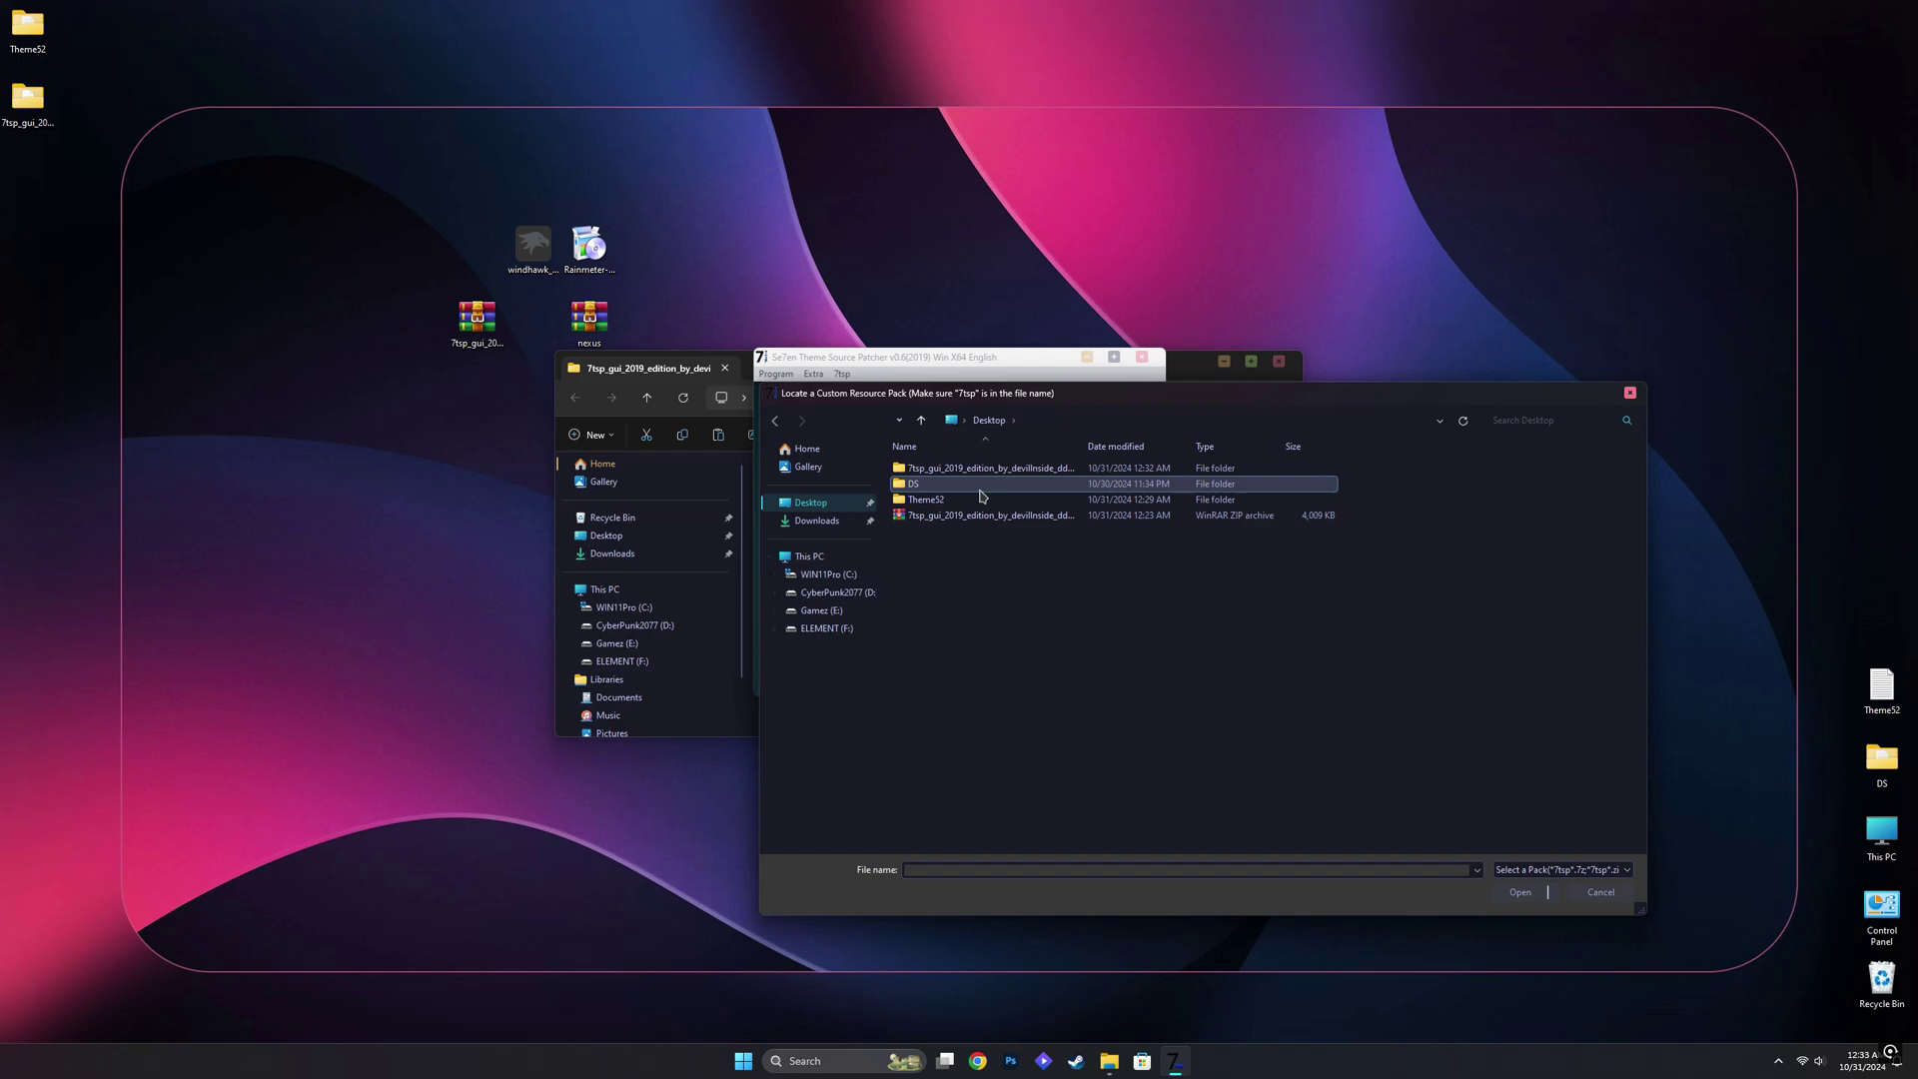
left_click(936, 503)
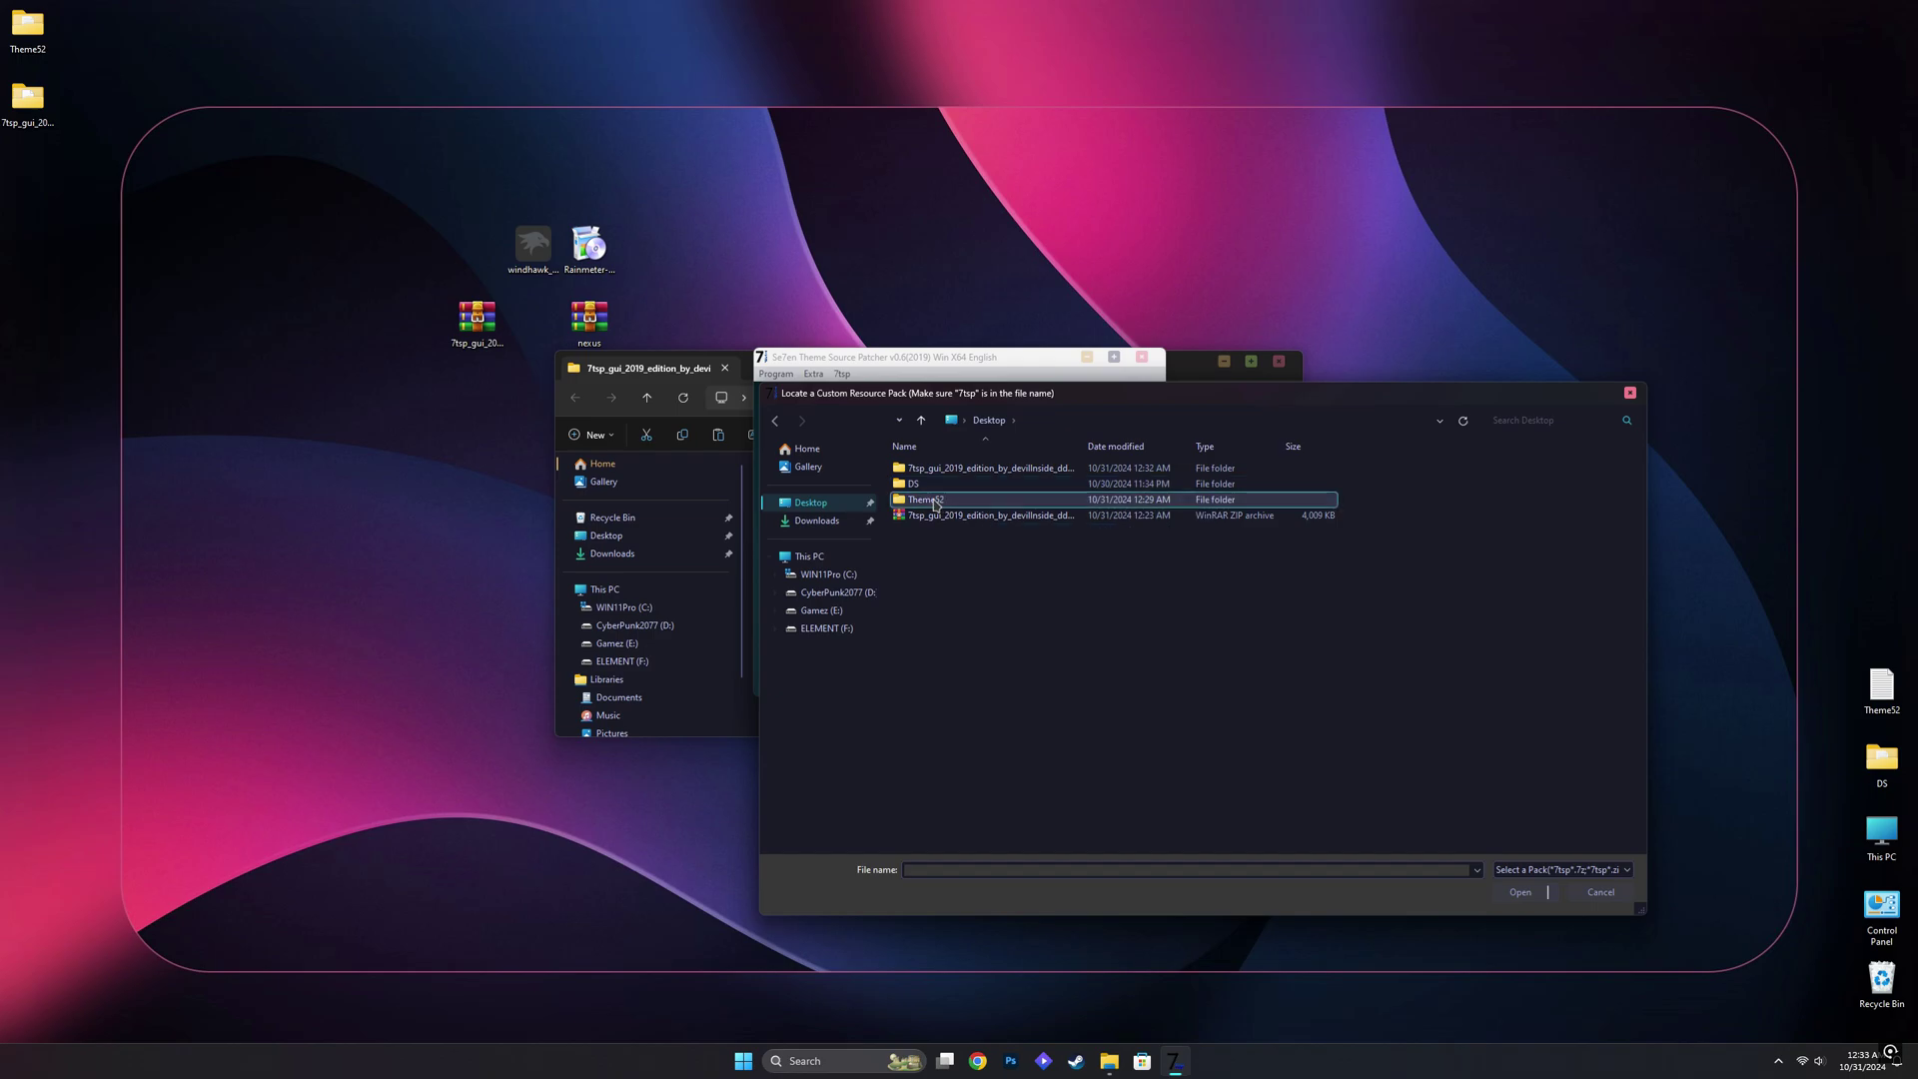
double_click(936, 503)
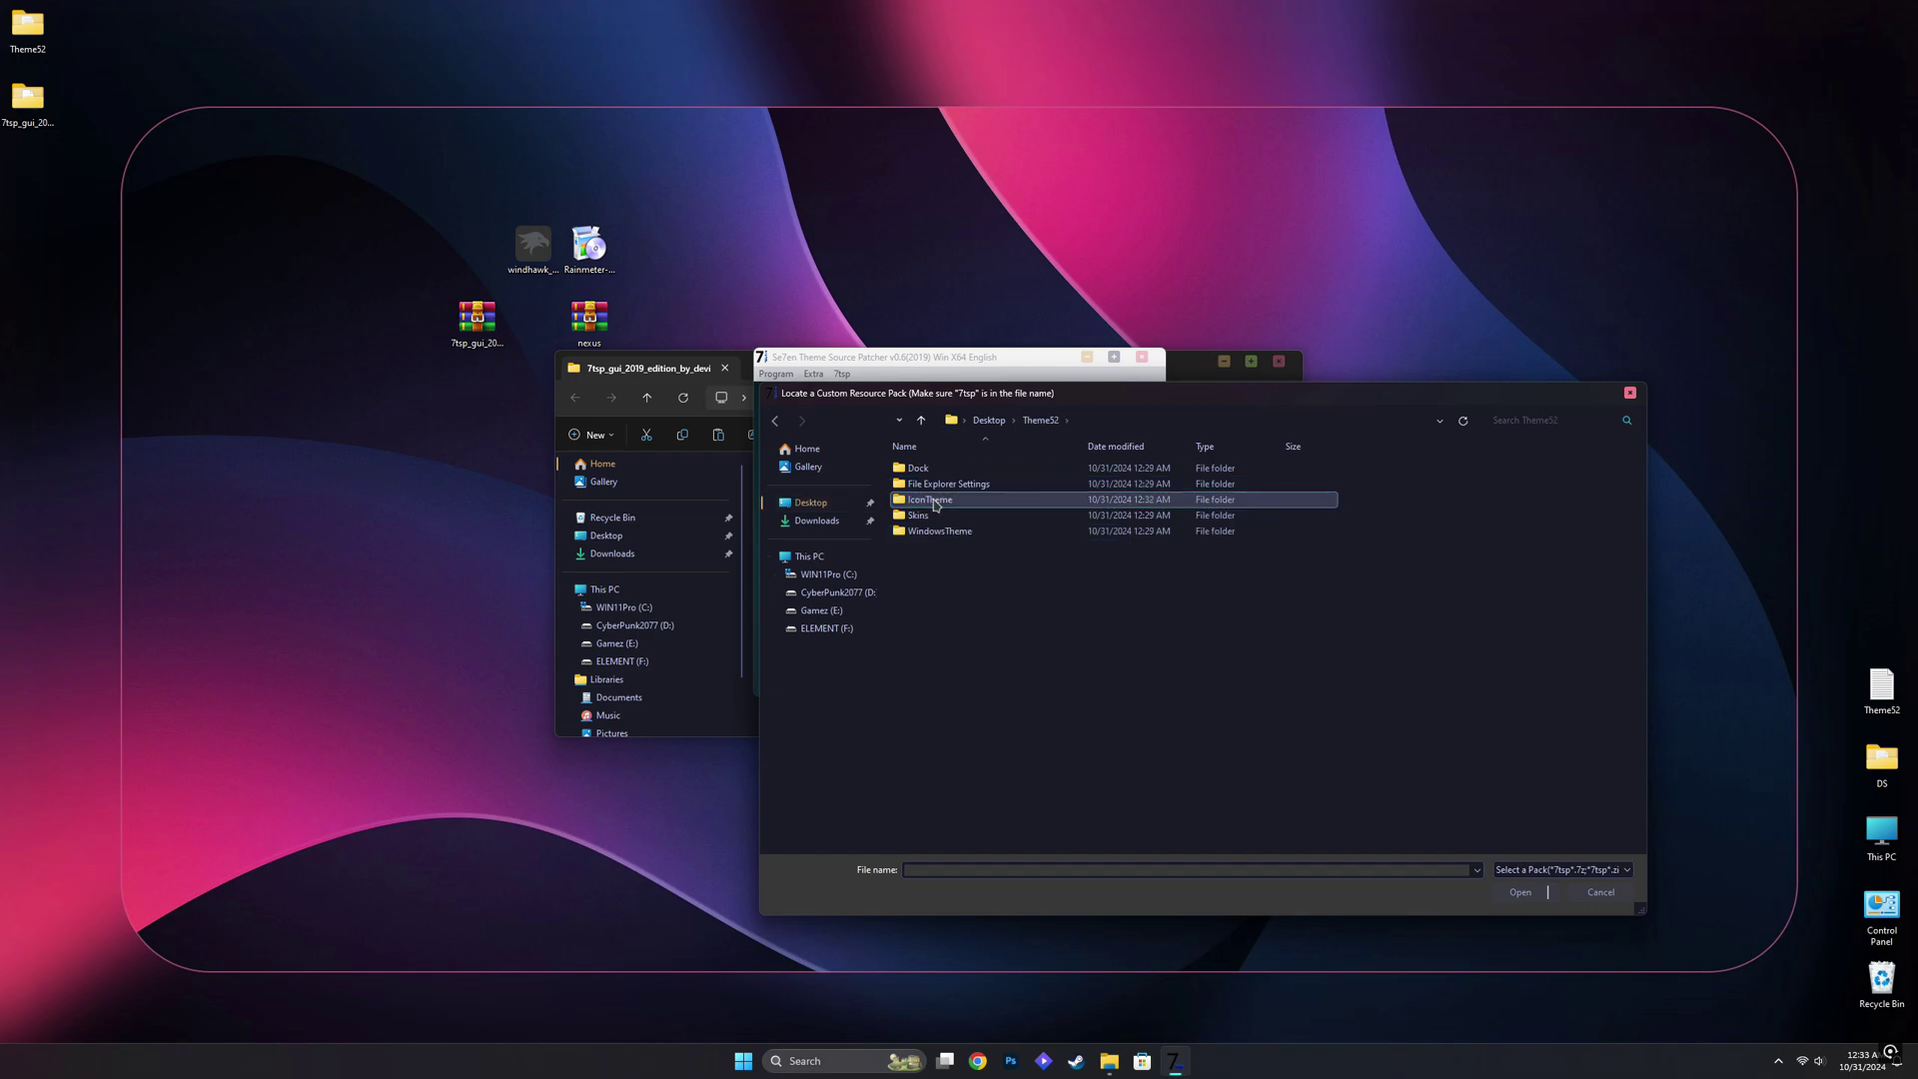
double_click(939, 502)
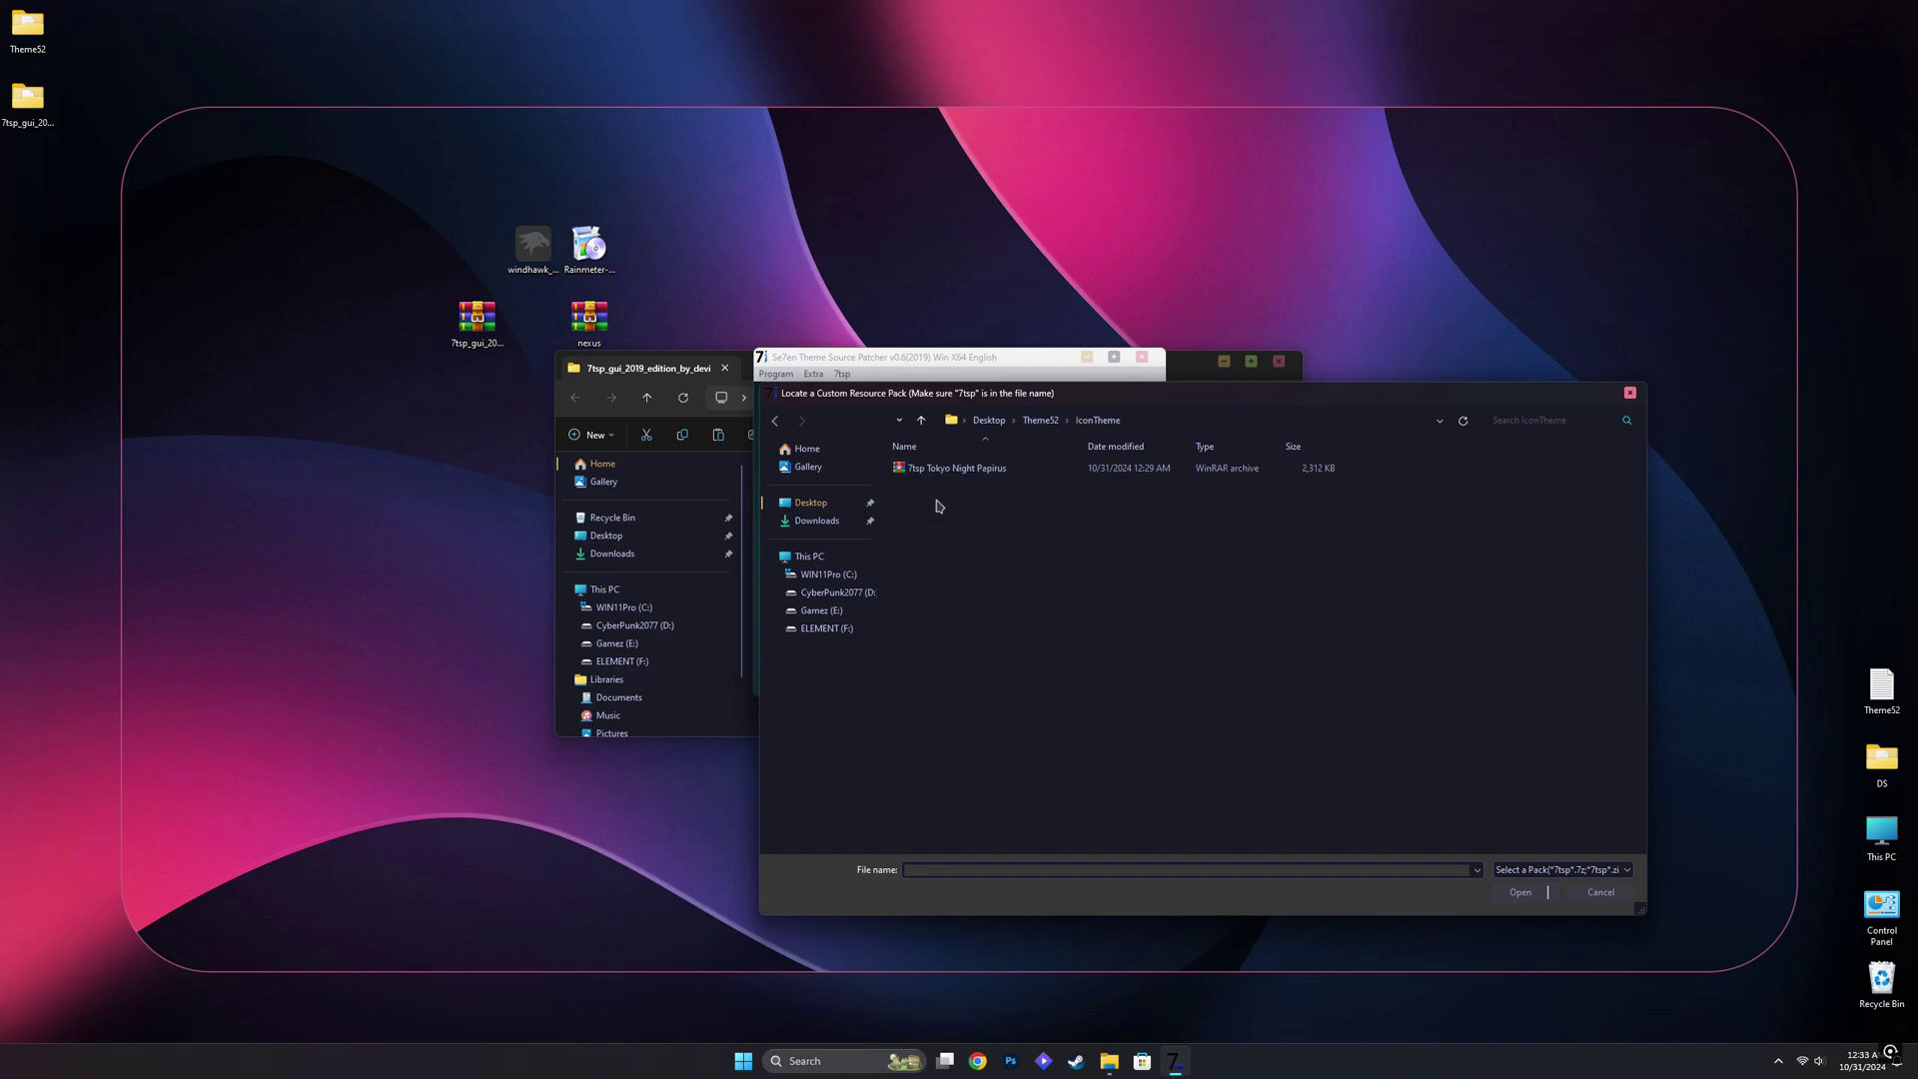
left_click(974, 470)
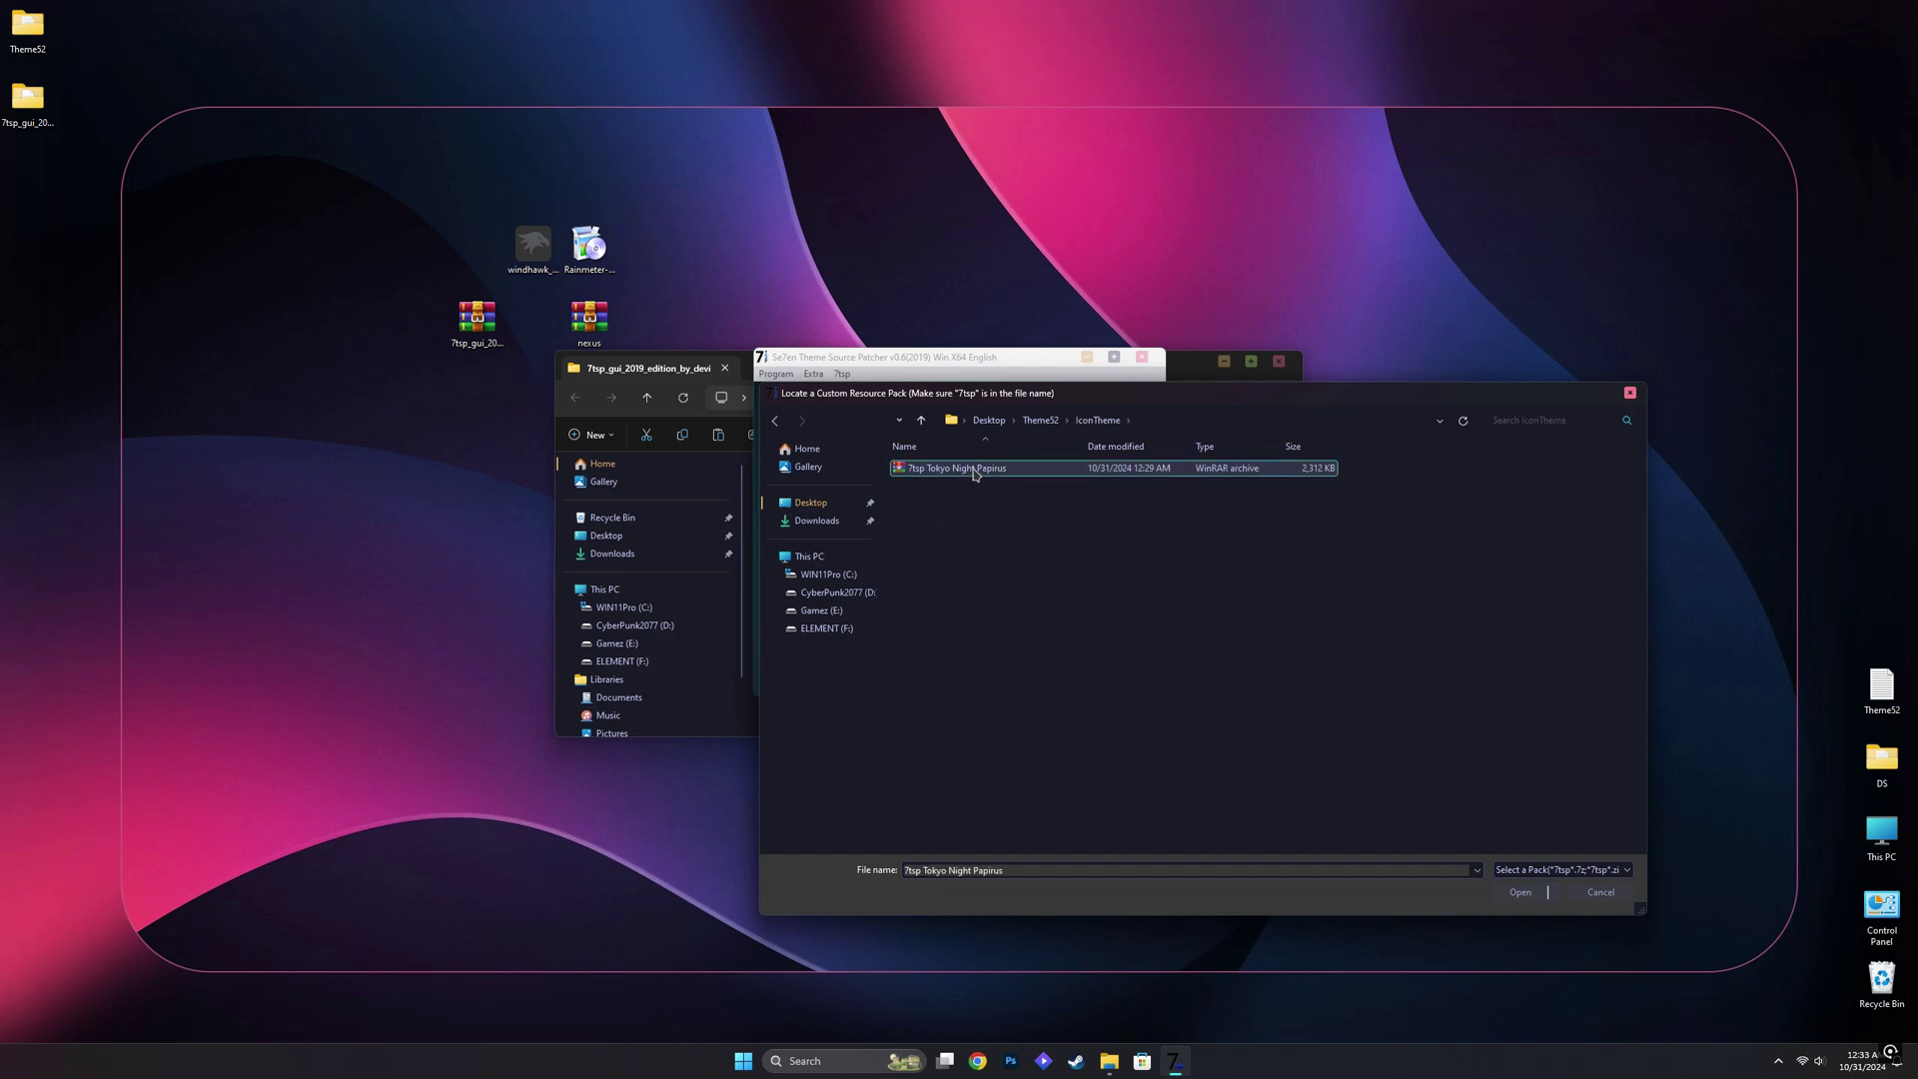
left_click(1515, 896)
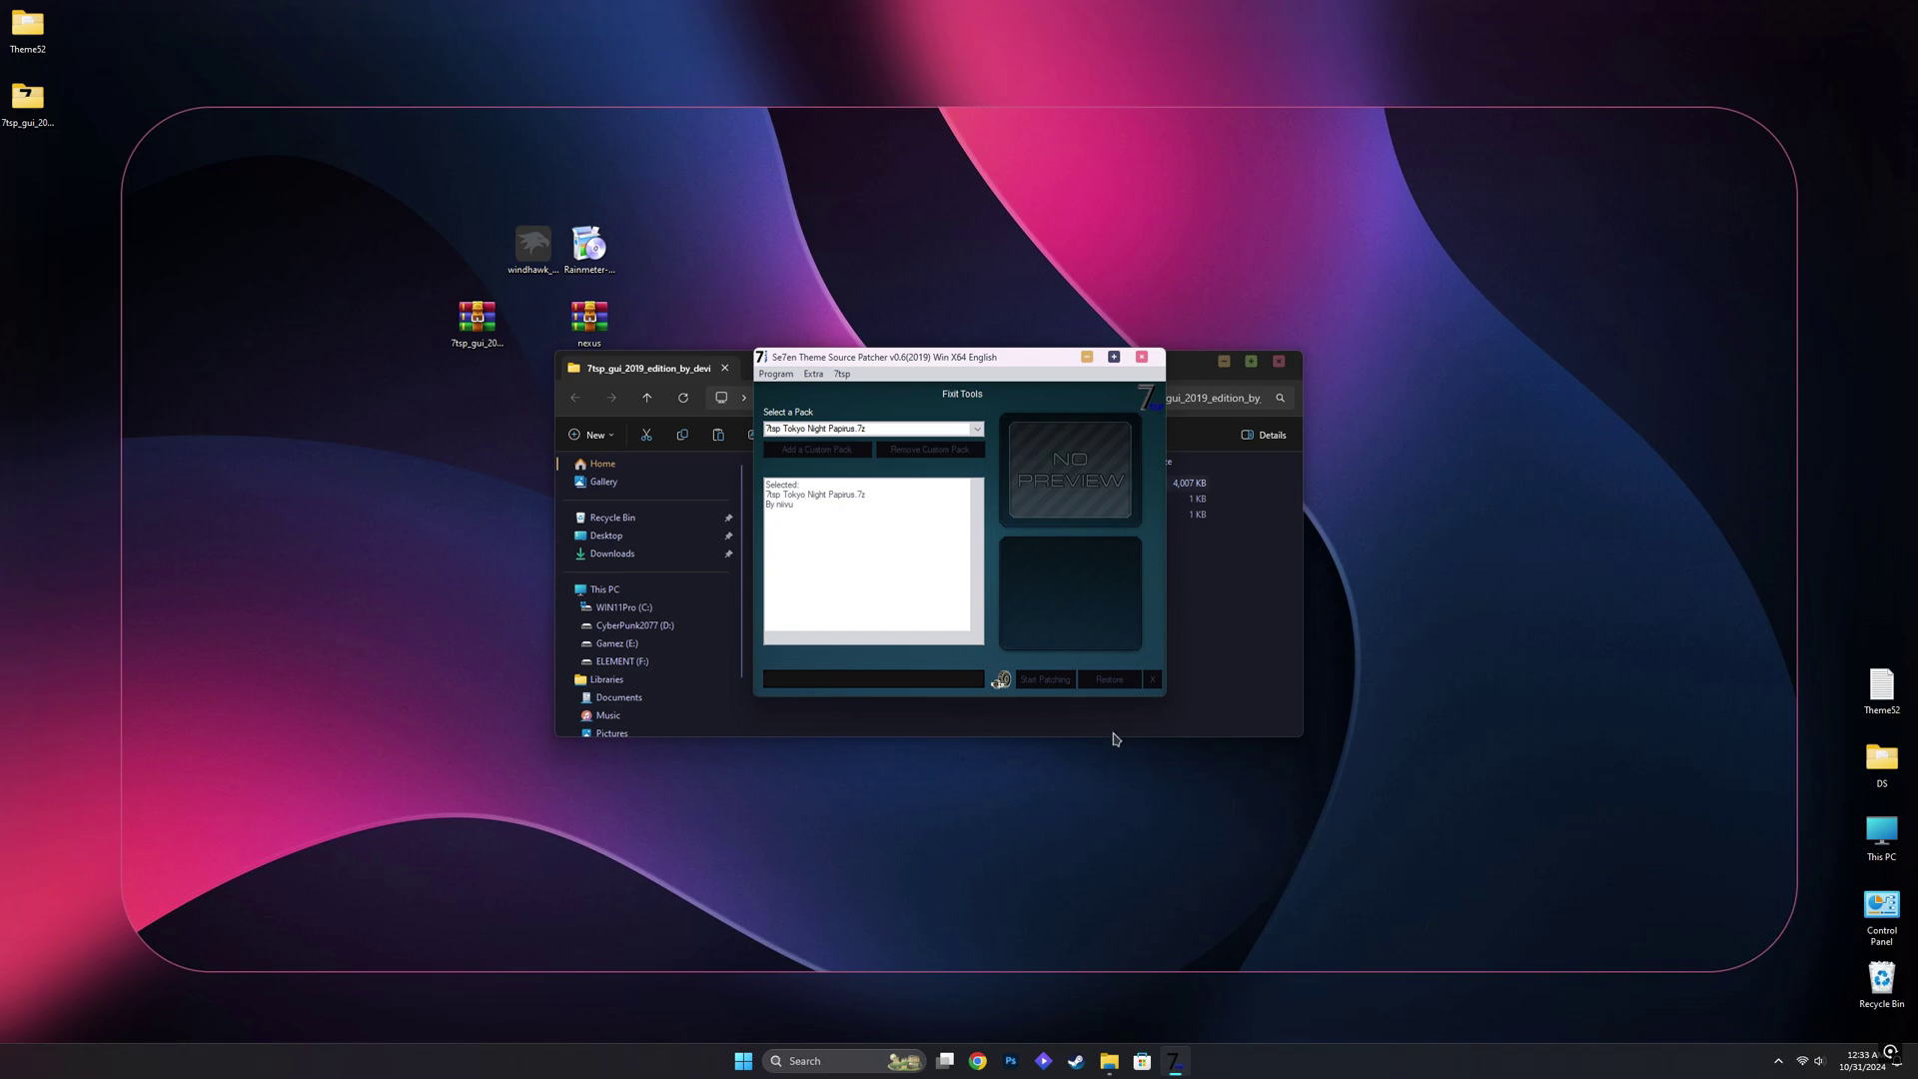
Patch the system with the selected Tokyo Night Papirus pack, agree to the reboot, and dismiss the completion notice
left_click(1051, 681)
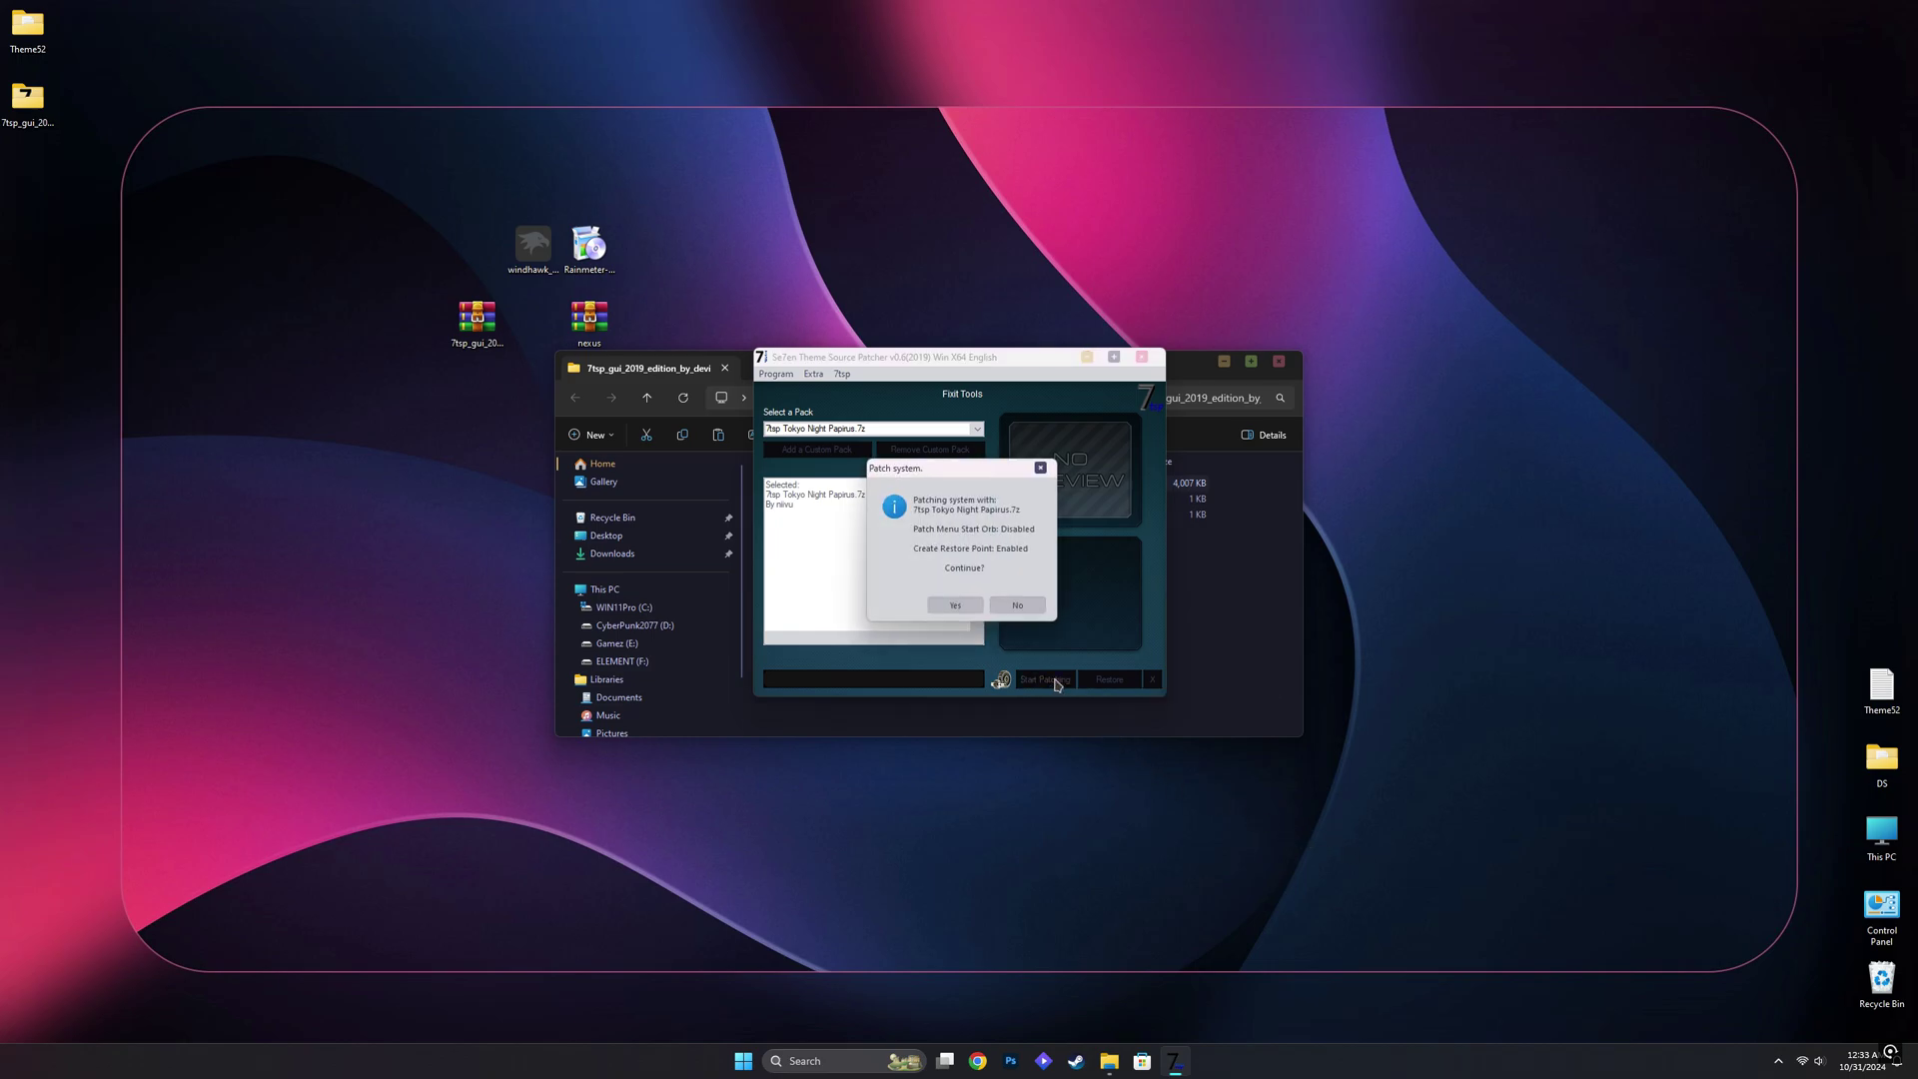
left_click(971, 607)
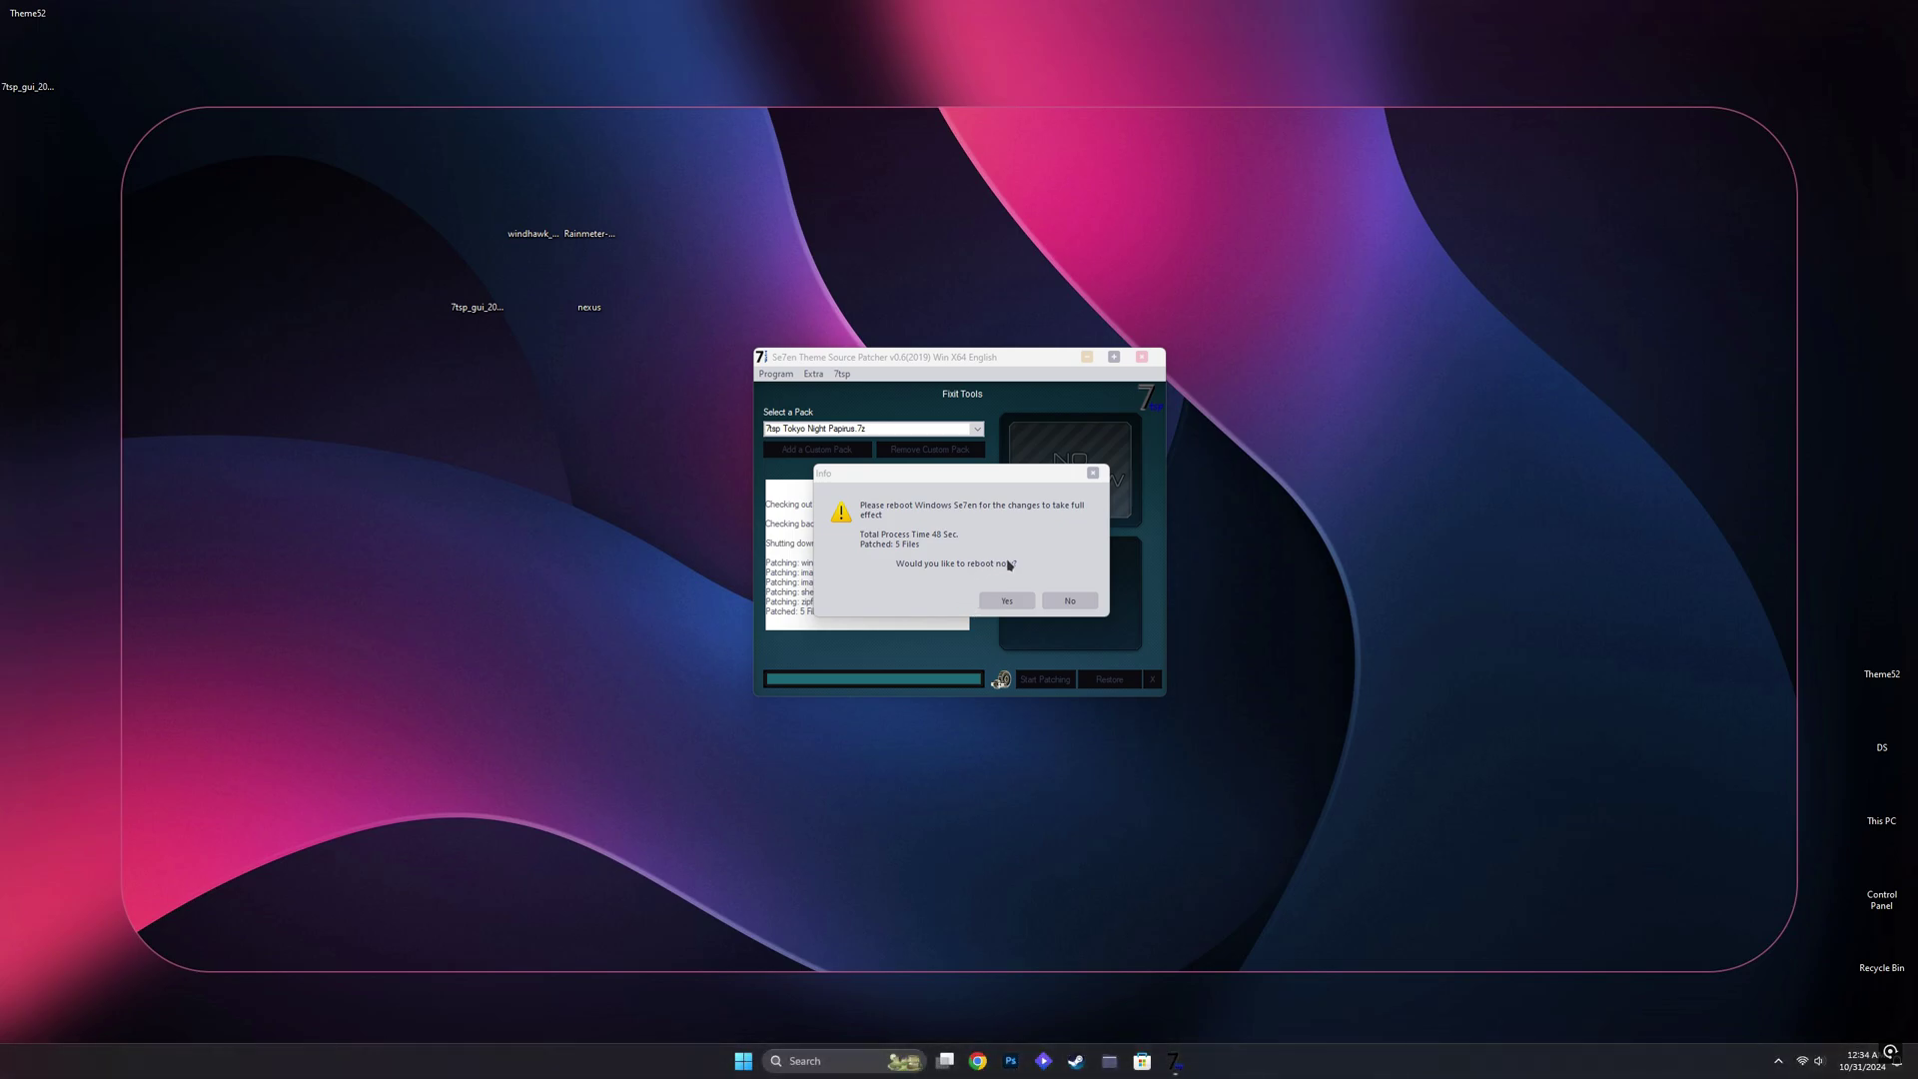
left_click(997, 599)
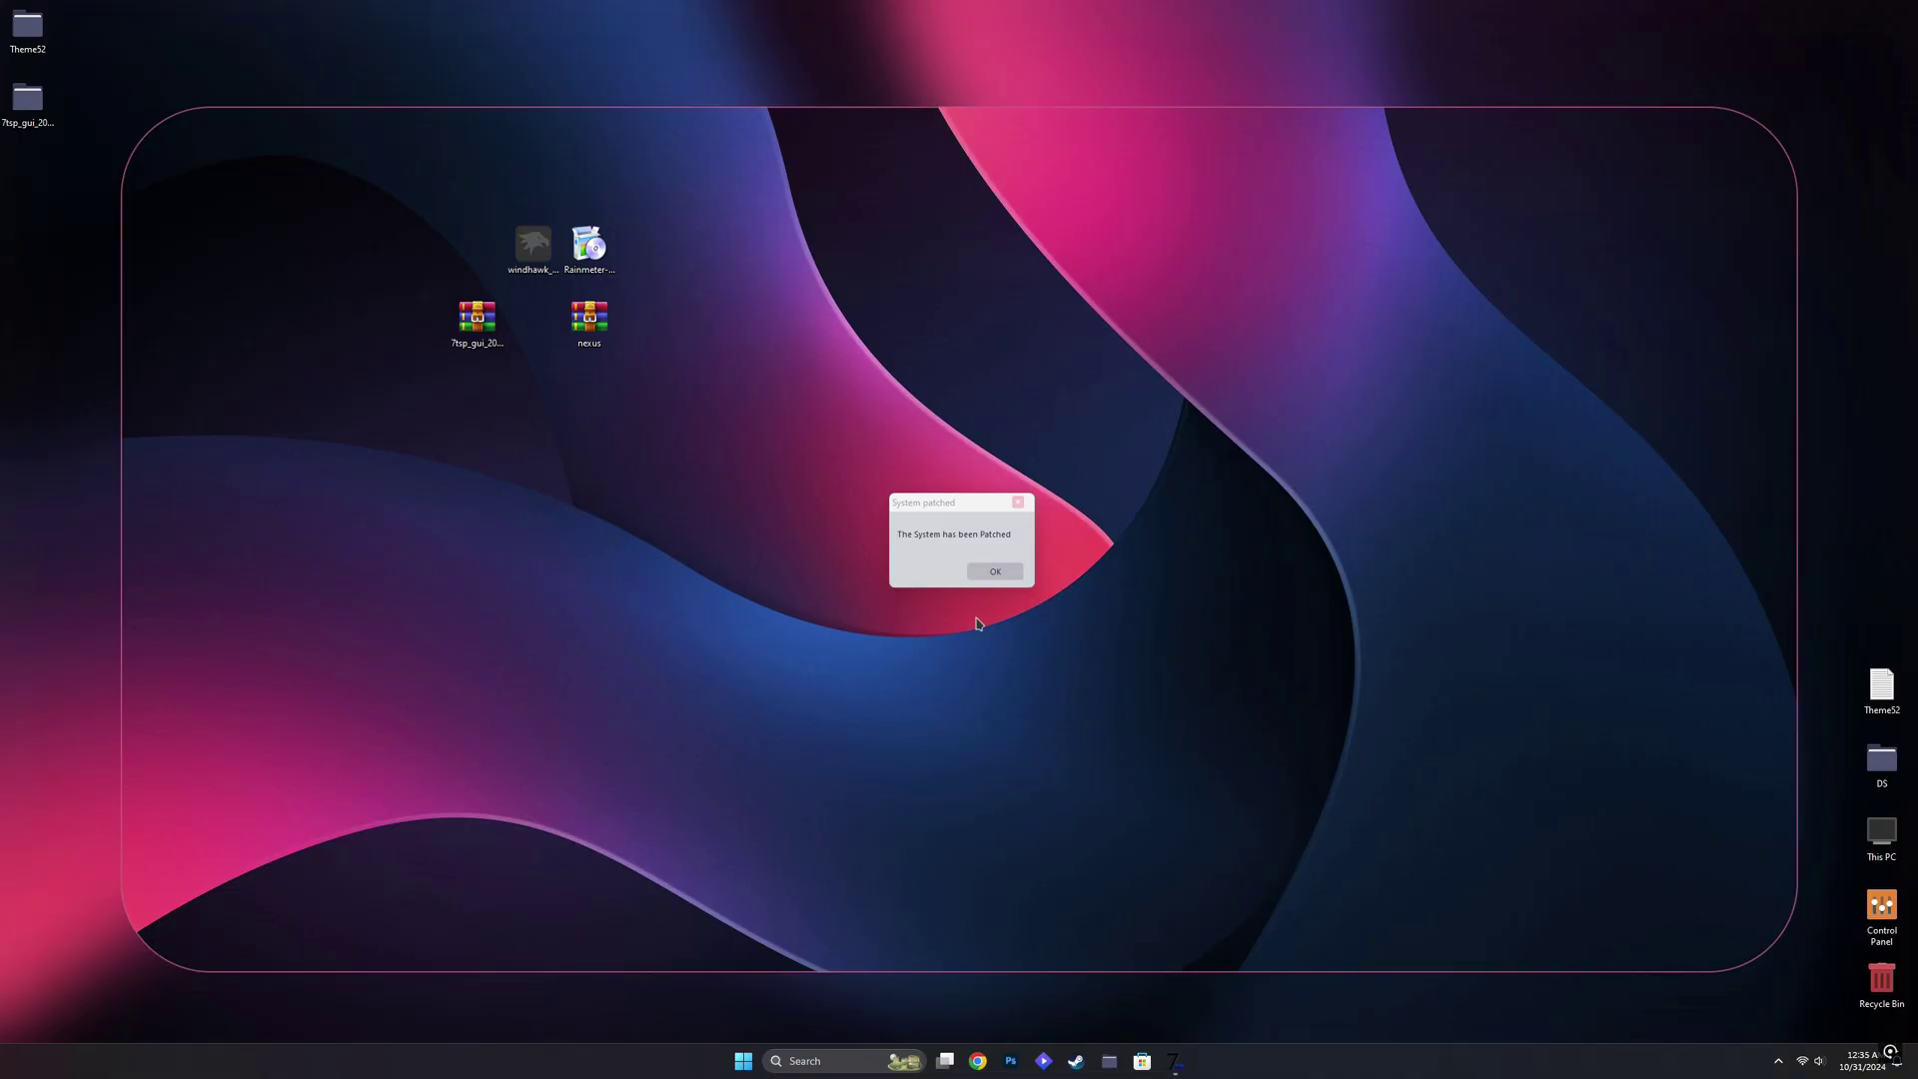
left_click(993, 576)
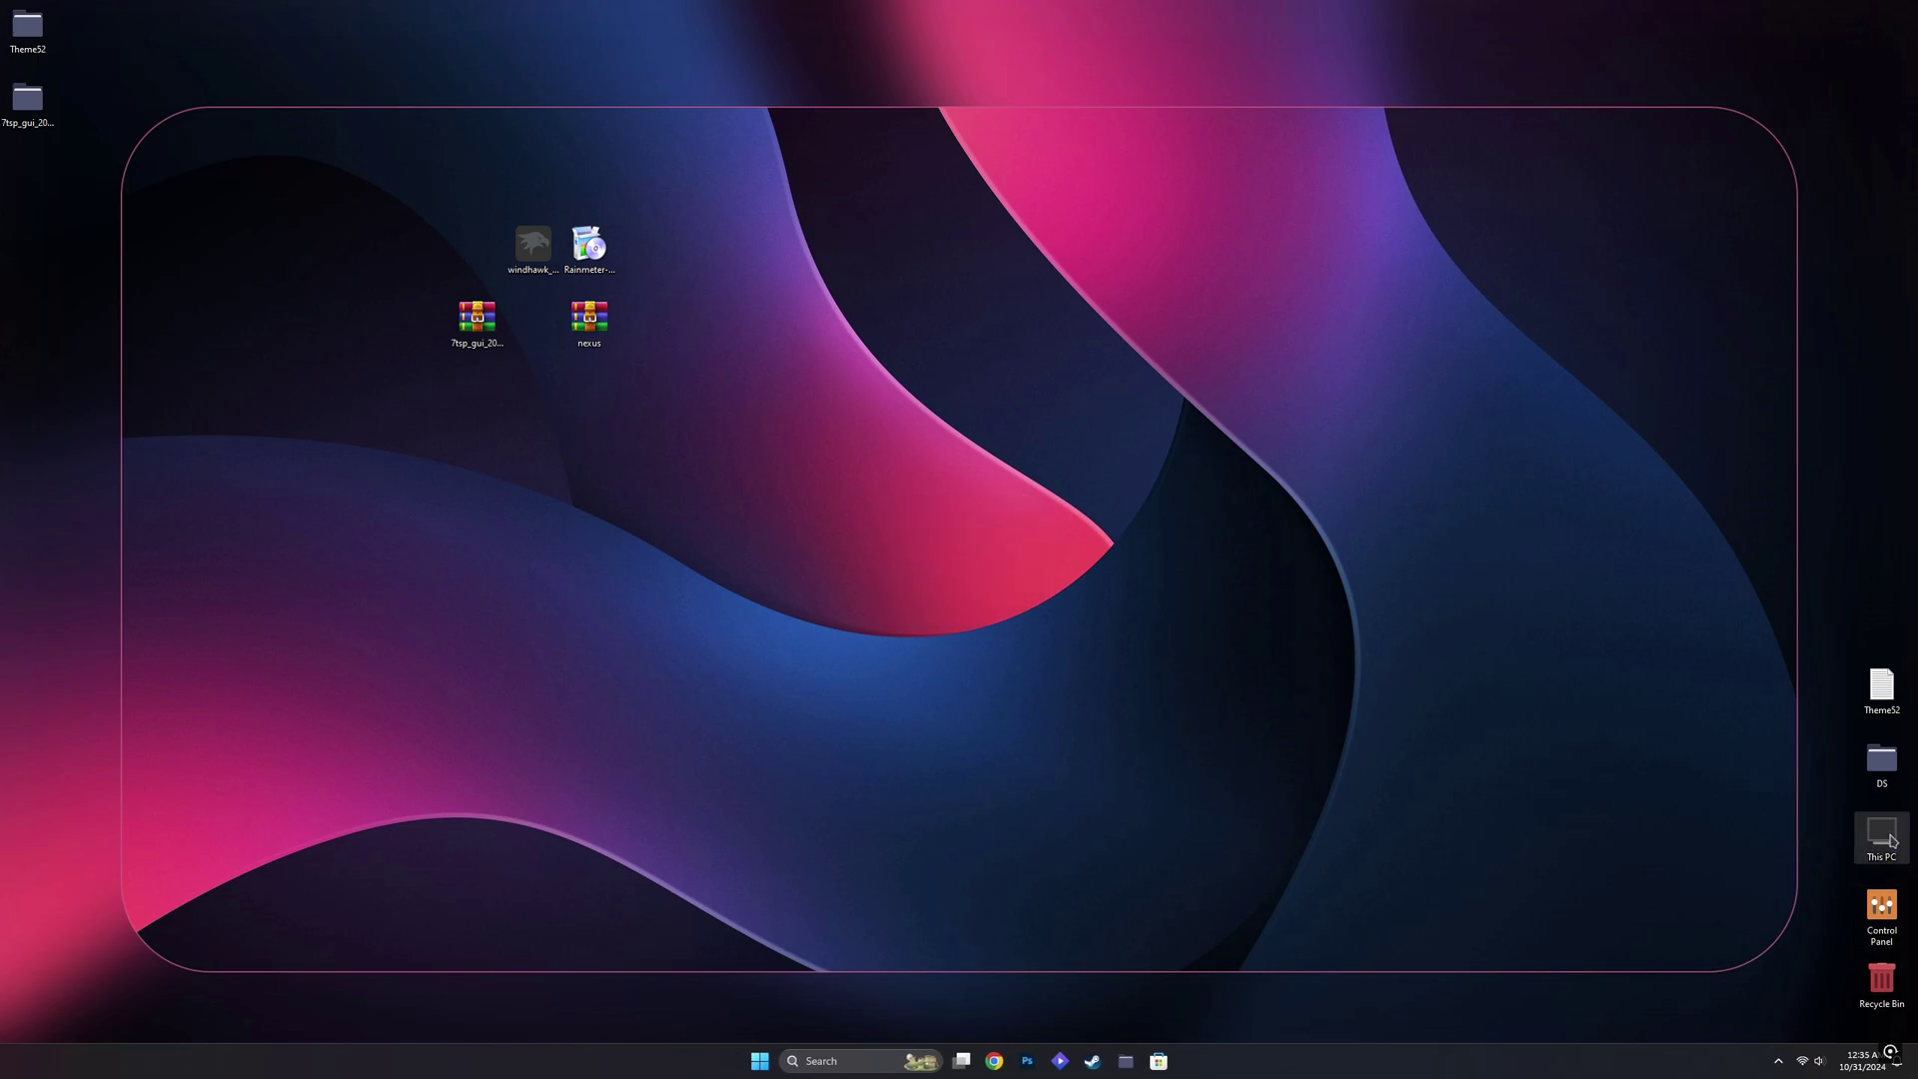
Check the new icons in This PC and on the WIN11Pro (C:) drive, and close the window
double_click(1884, 838)
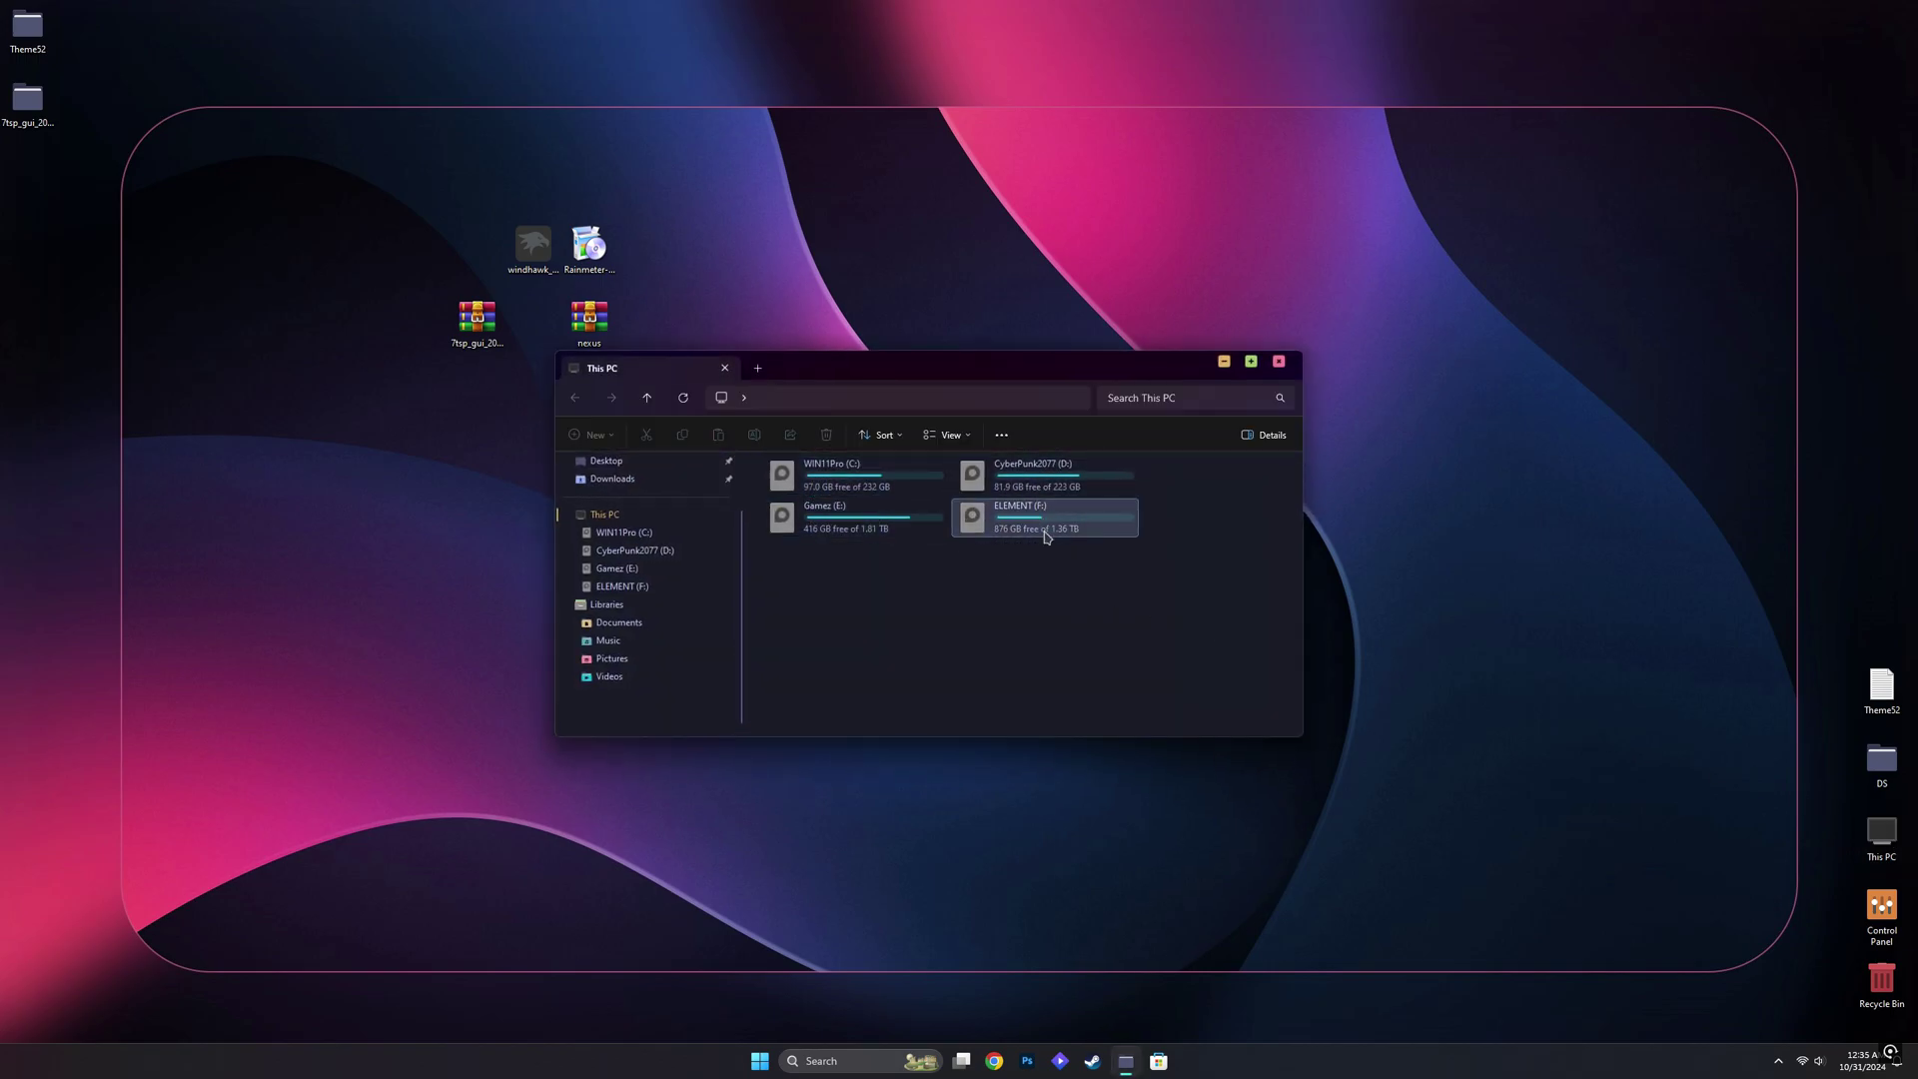
double_click(825, 472)
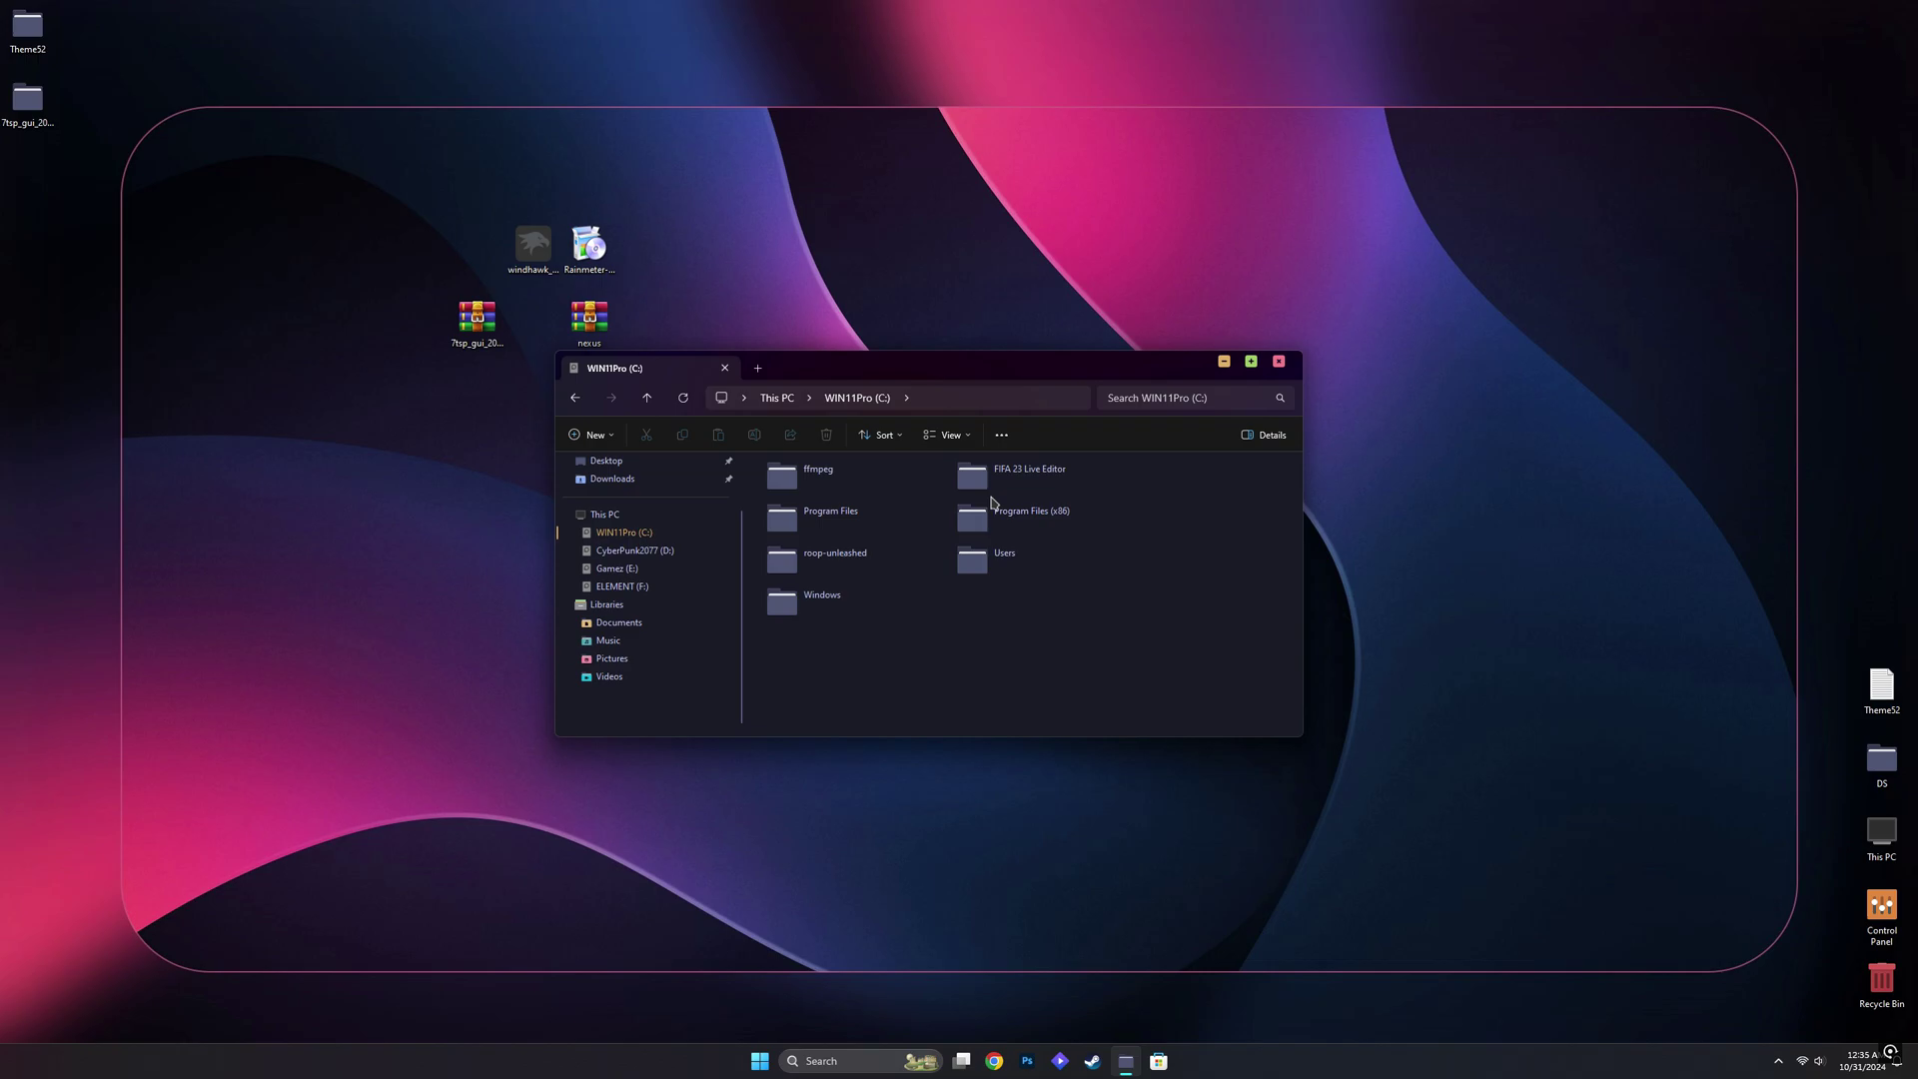
left_click(1279, 362)
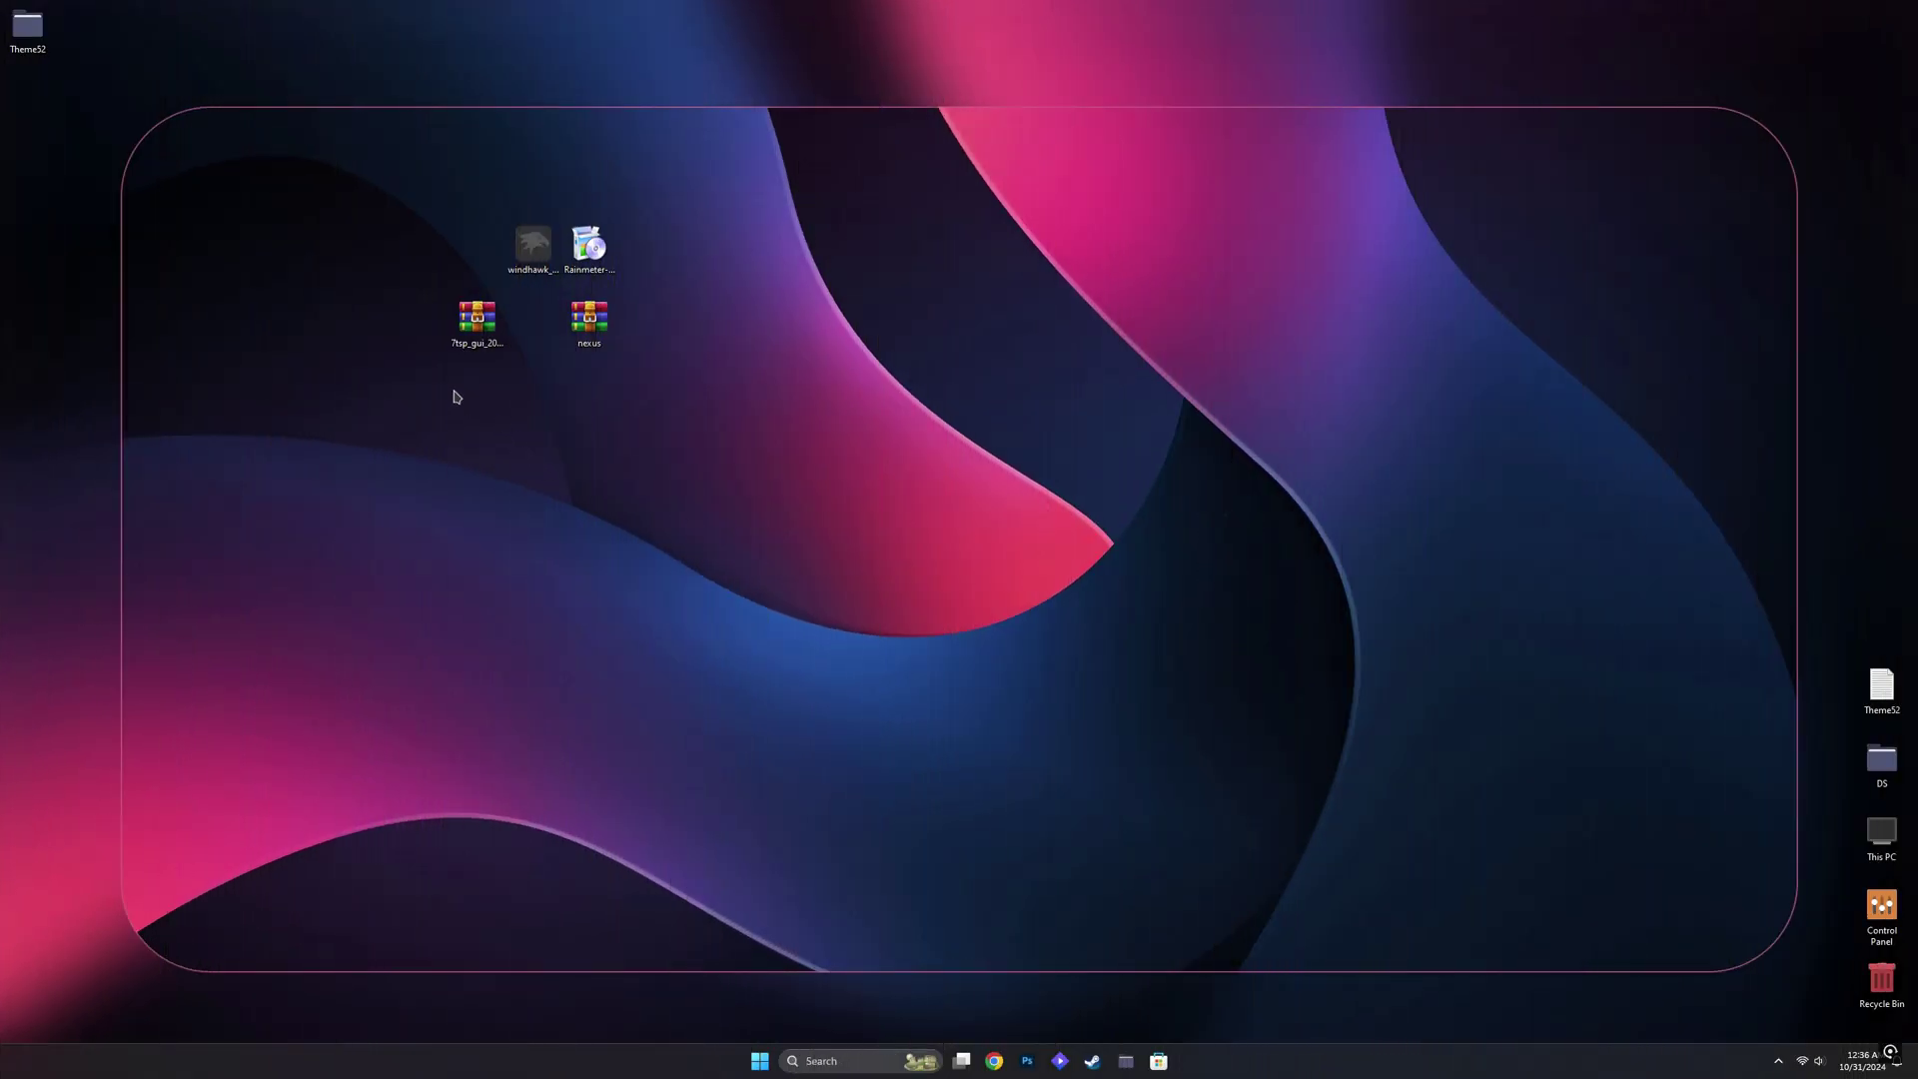
Run the Classic File Explorer in Windows 11 23H2+ batch file from Theme52's File Explorer Settings folder despite SmartScreen, and close the Explorer window
double_click(27, 30)
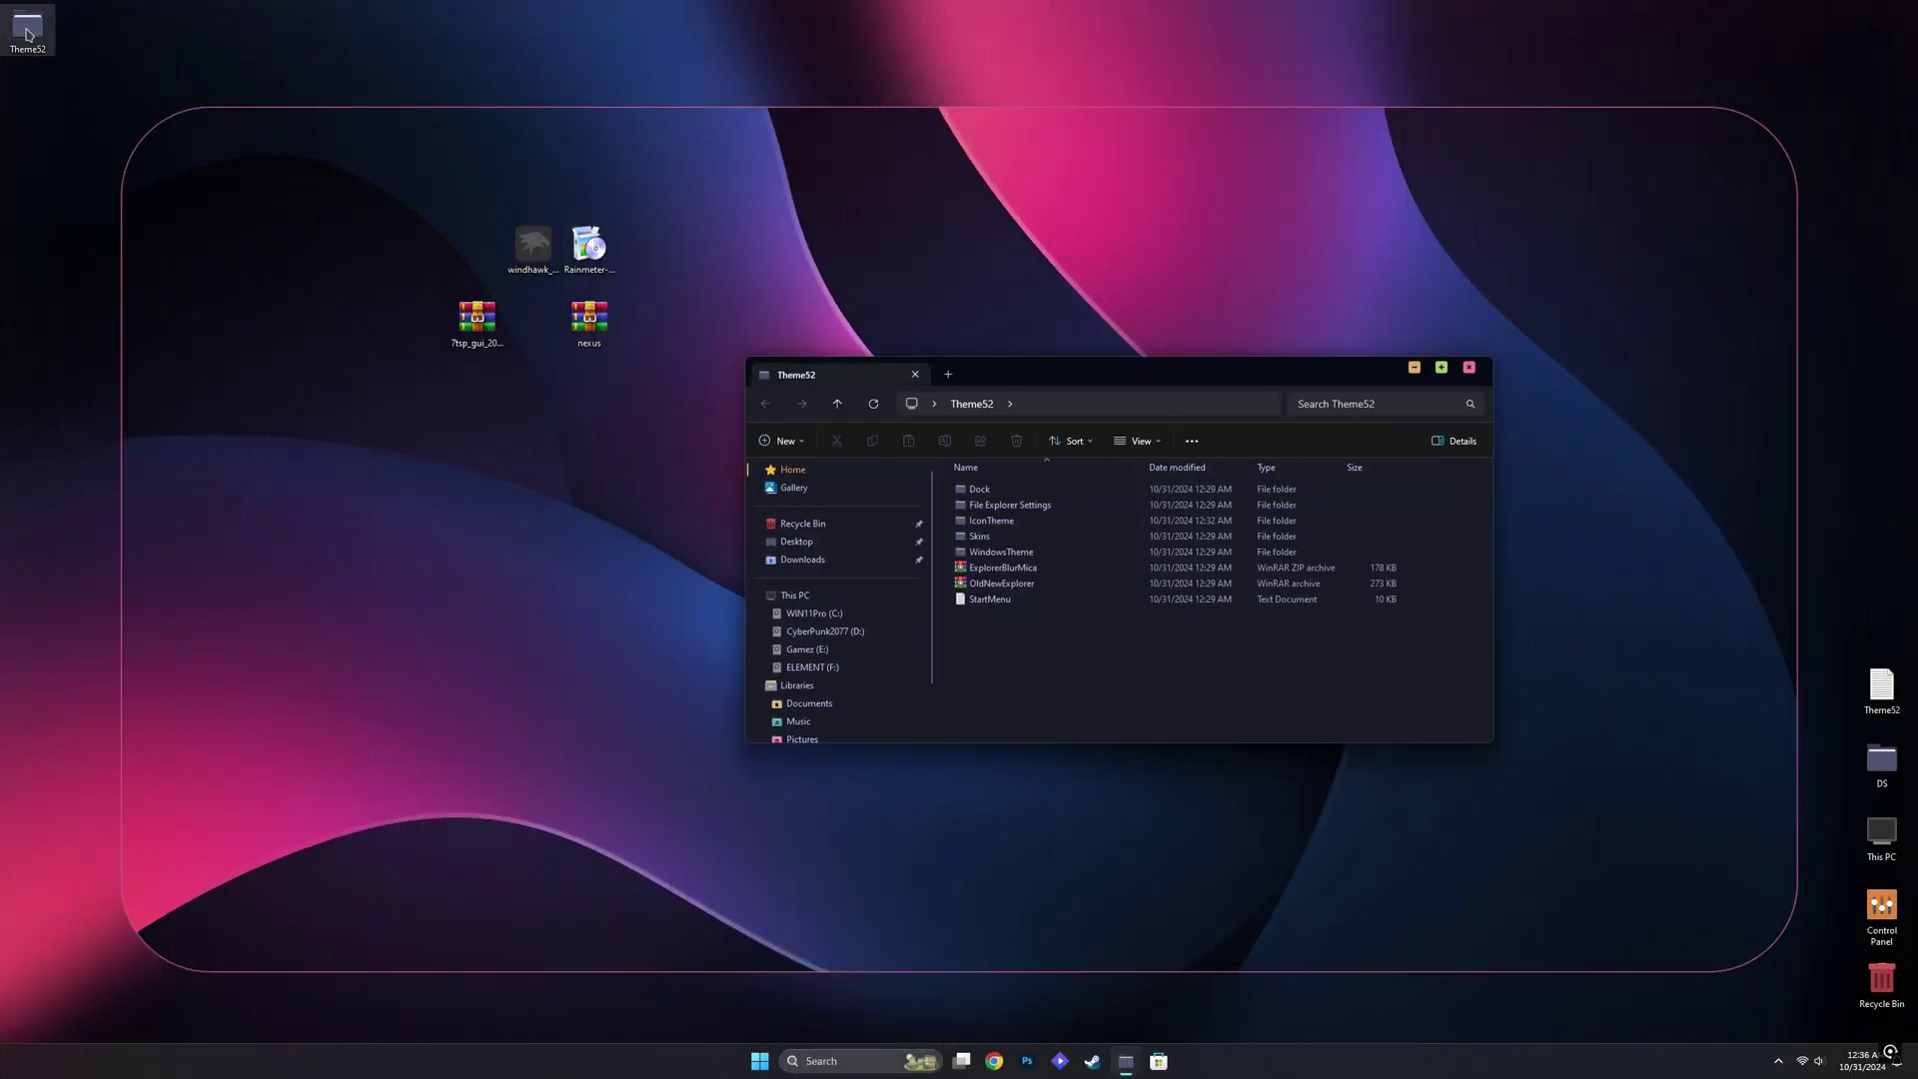
double_click(1000, 505)
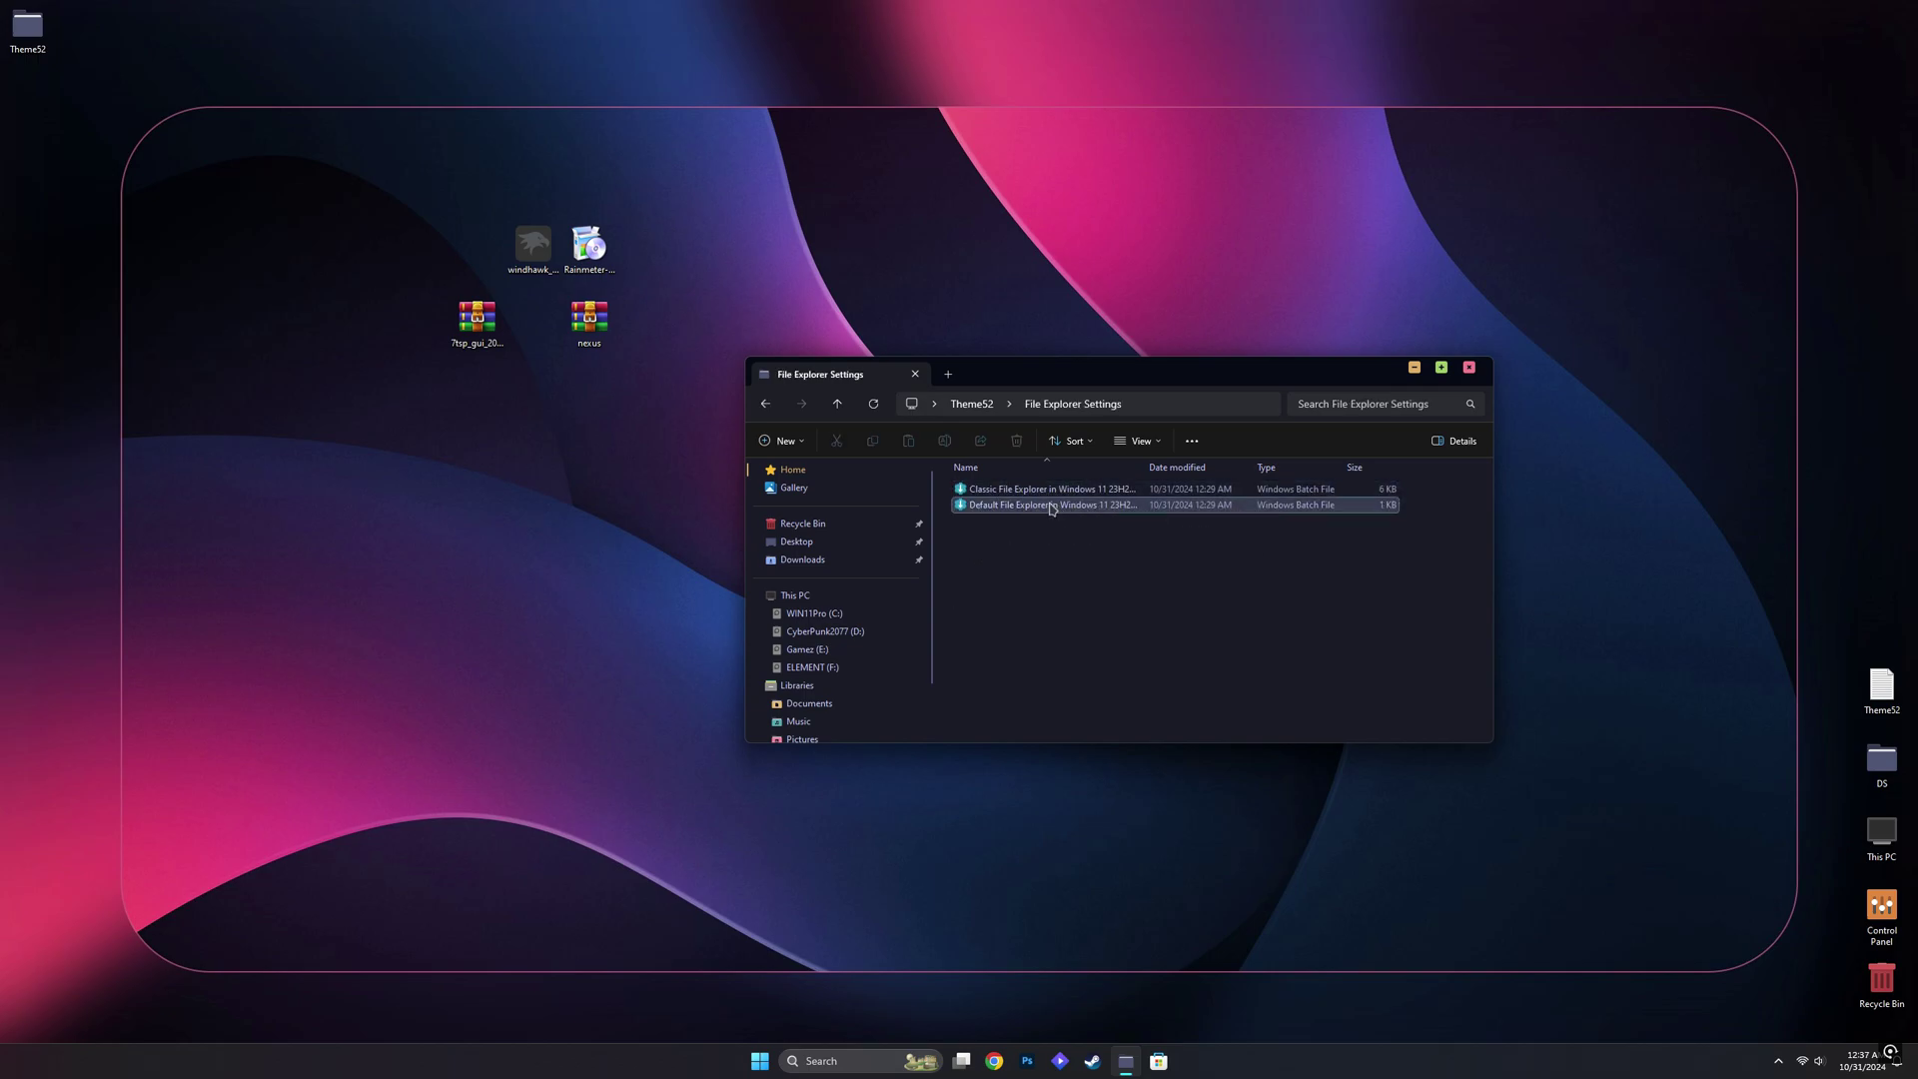
double_click(1007, 491)
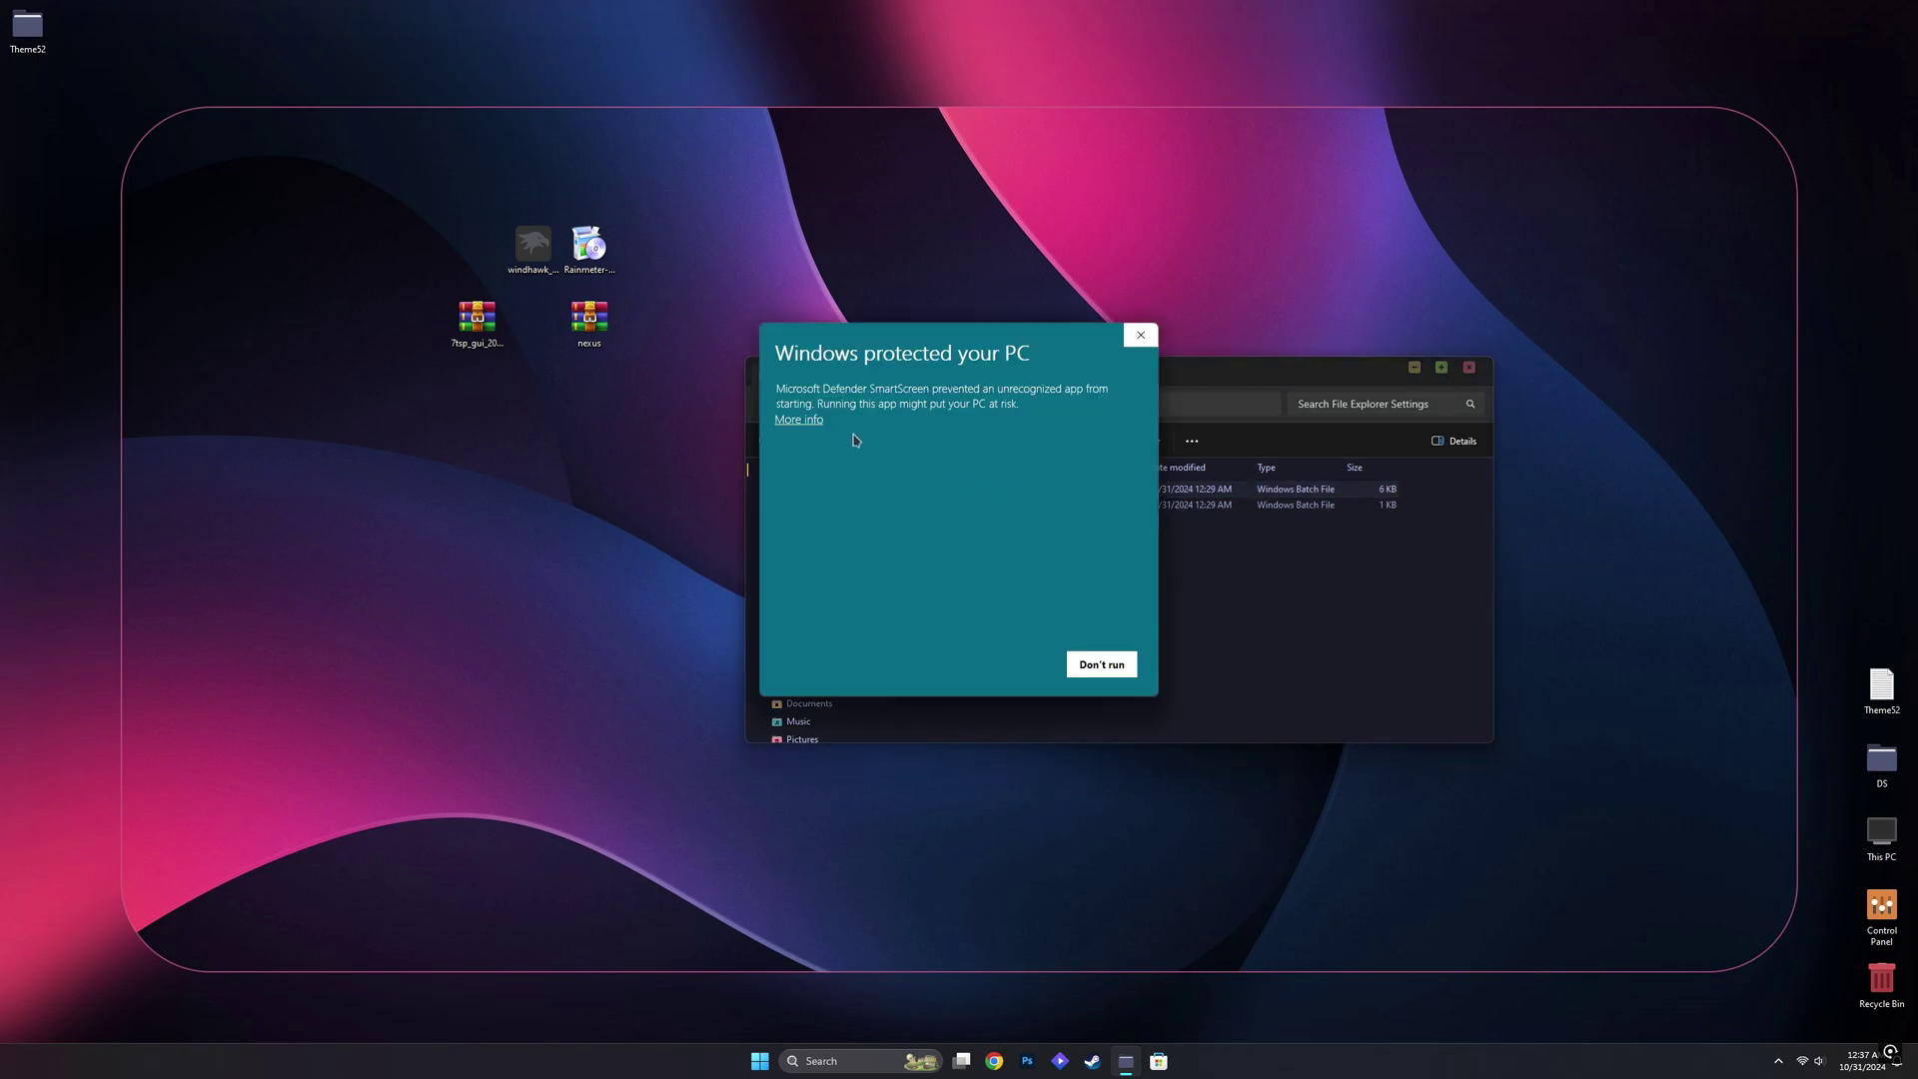
left_click(812, 421)
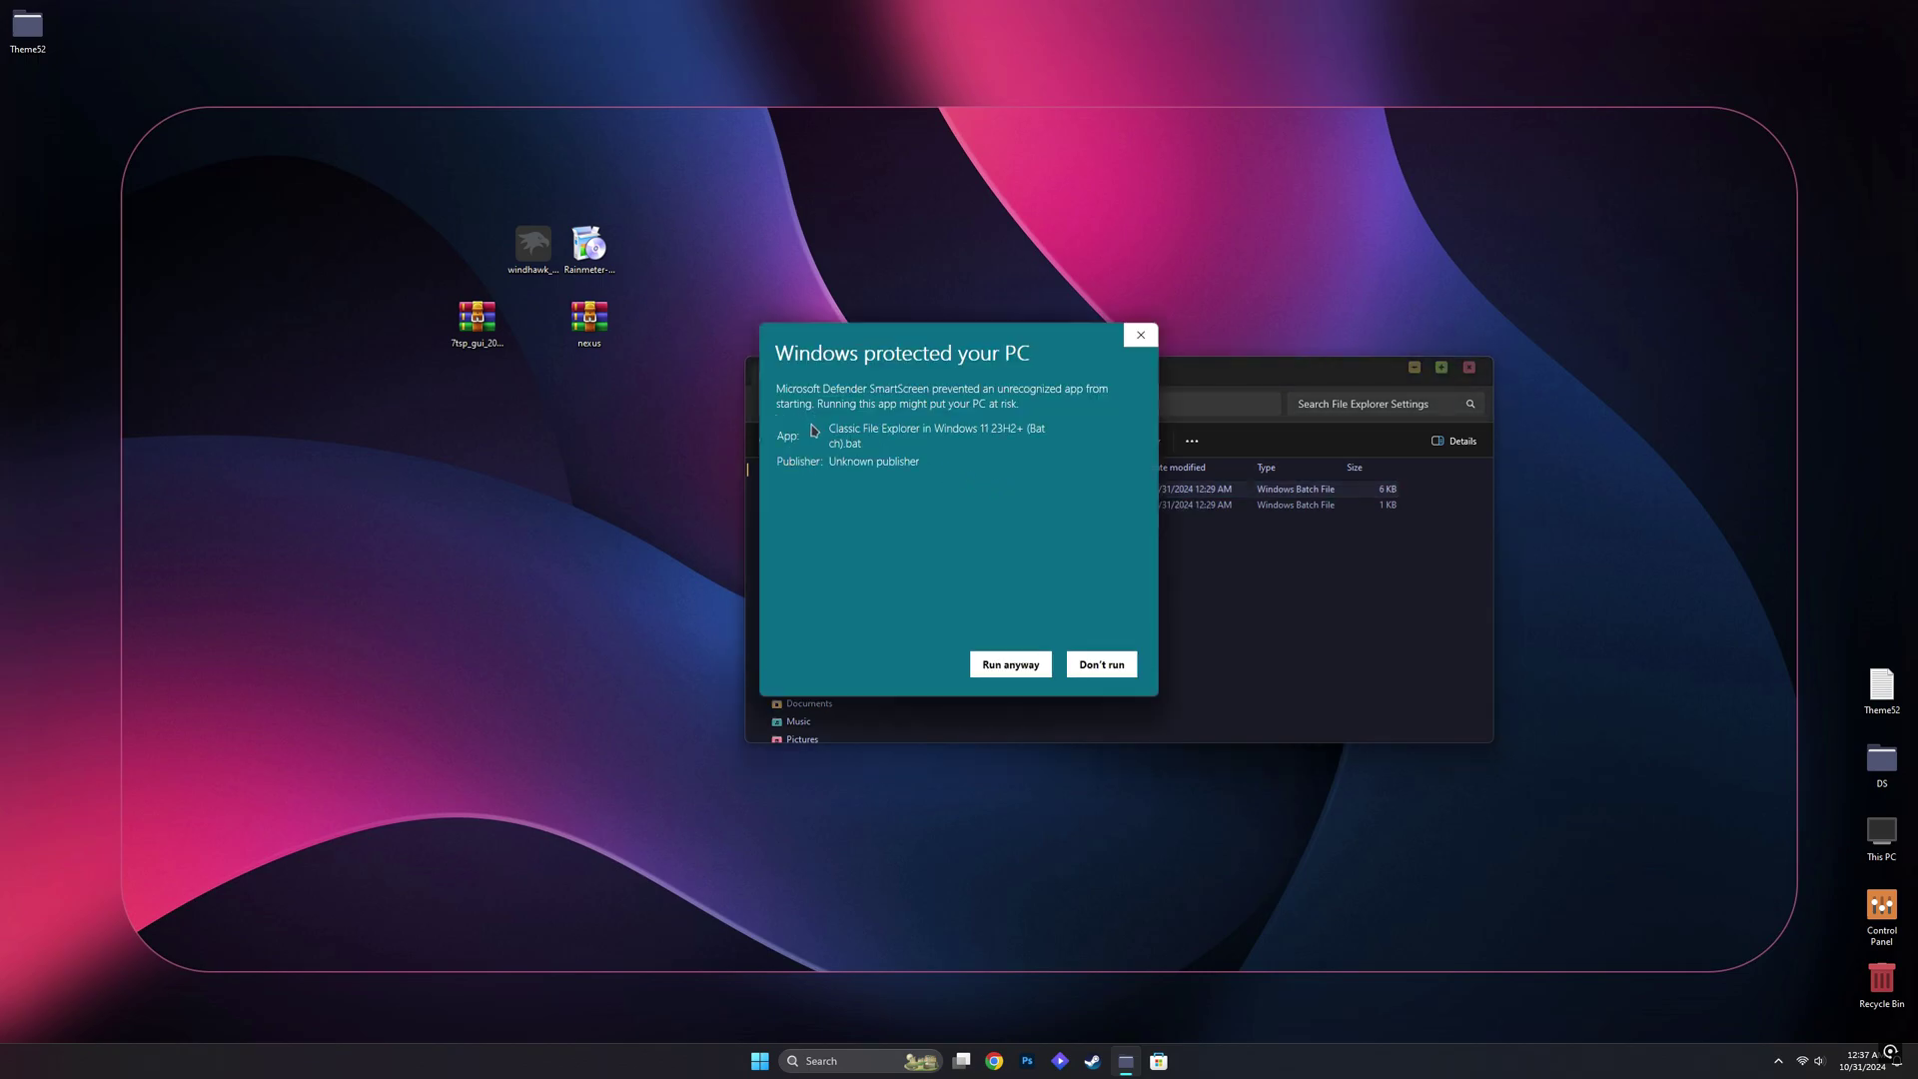
left_click(1010, 665)
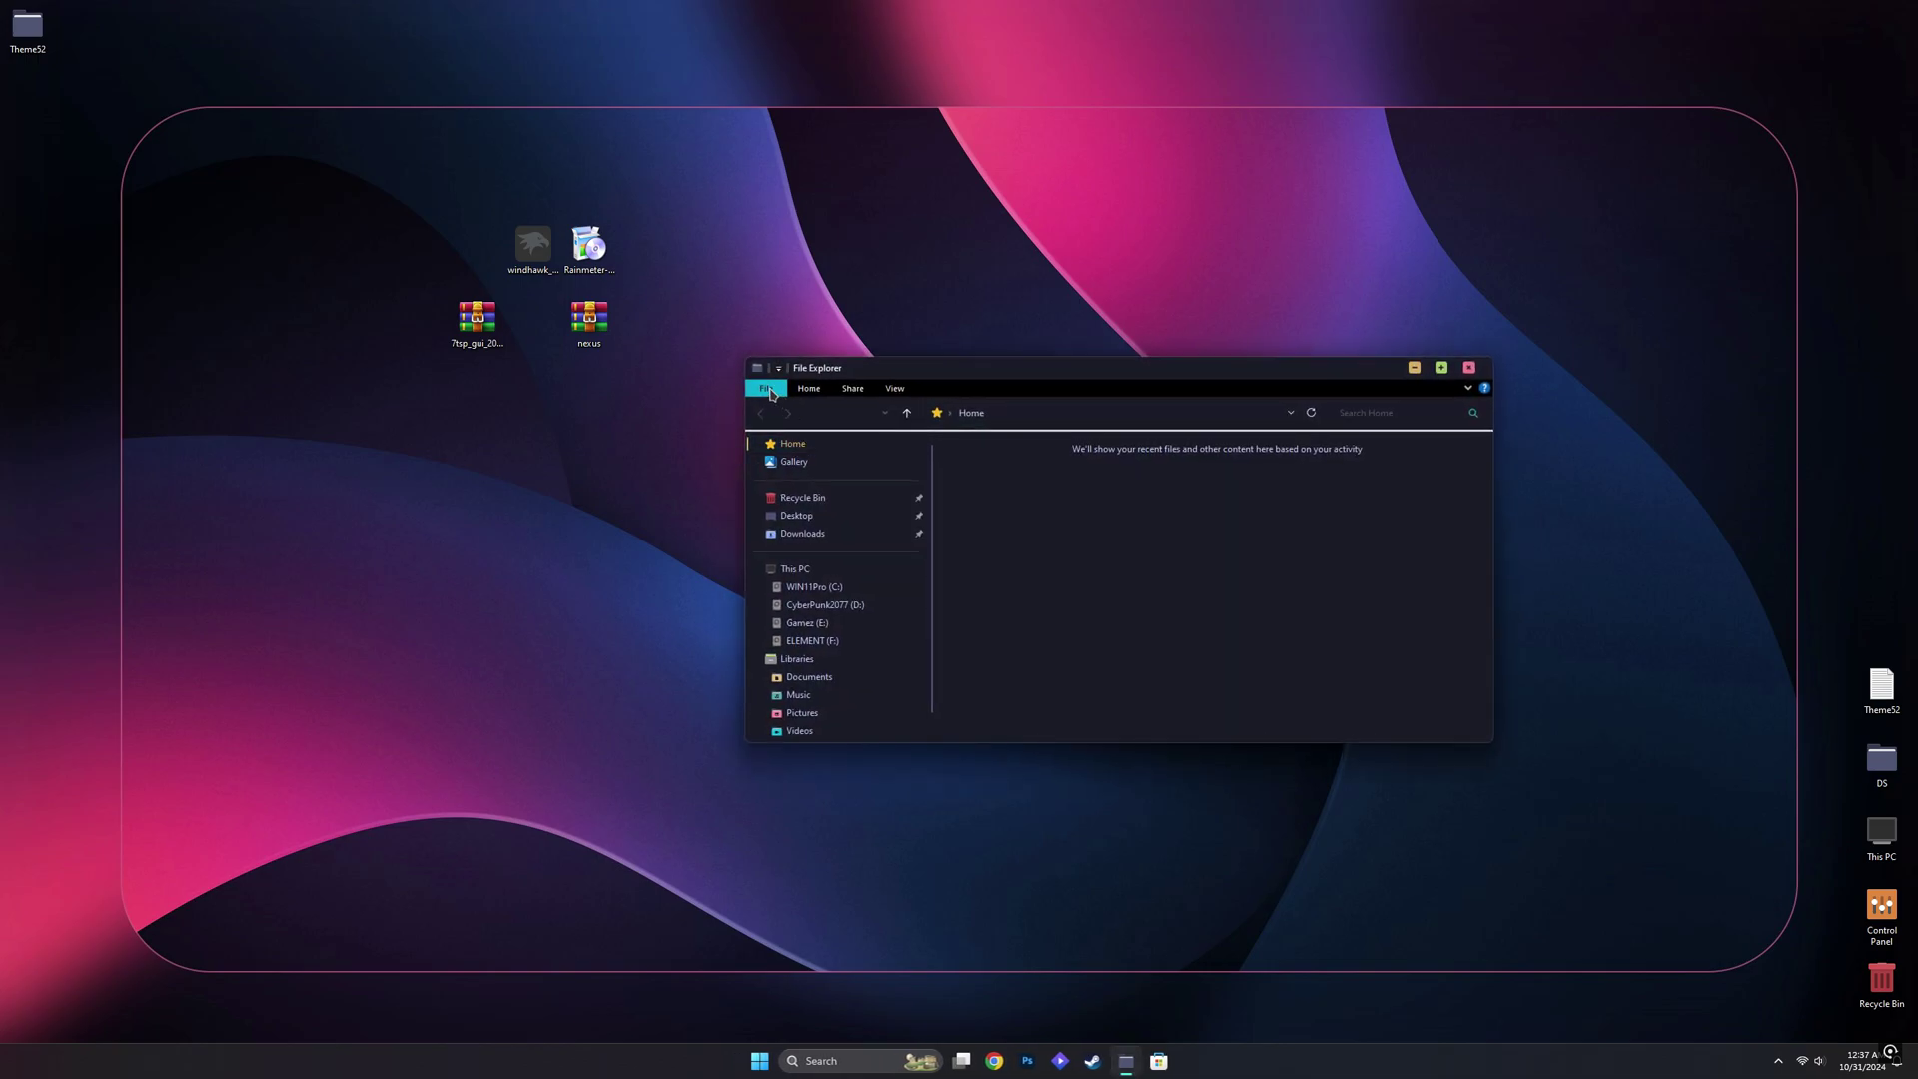
left_click(1470, 368)
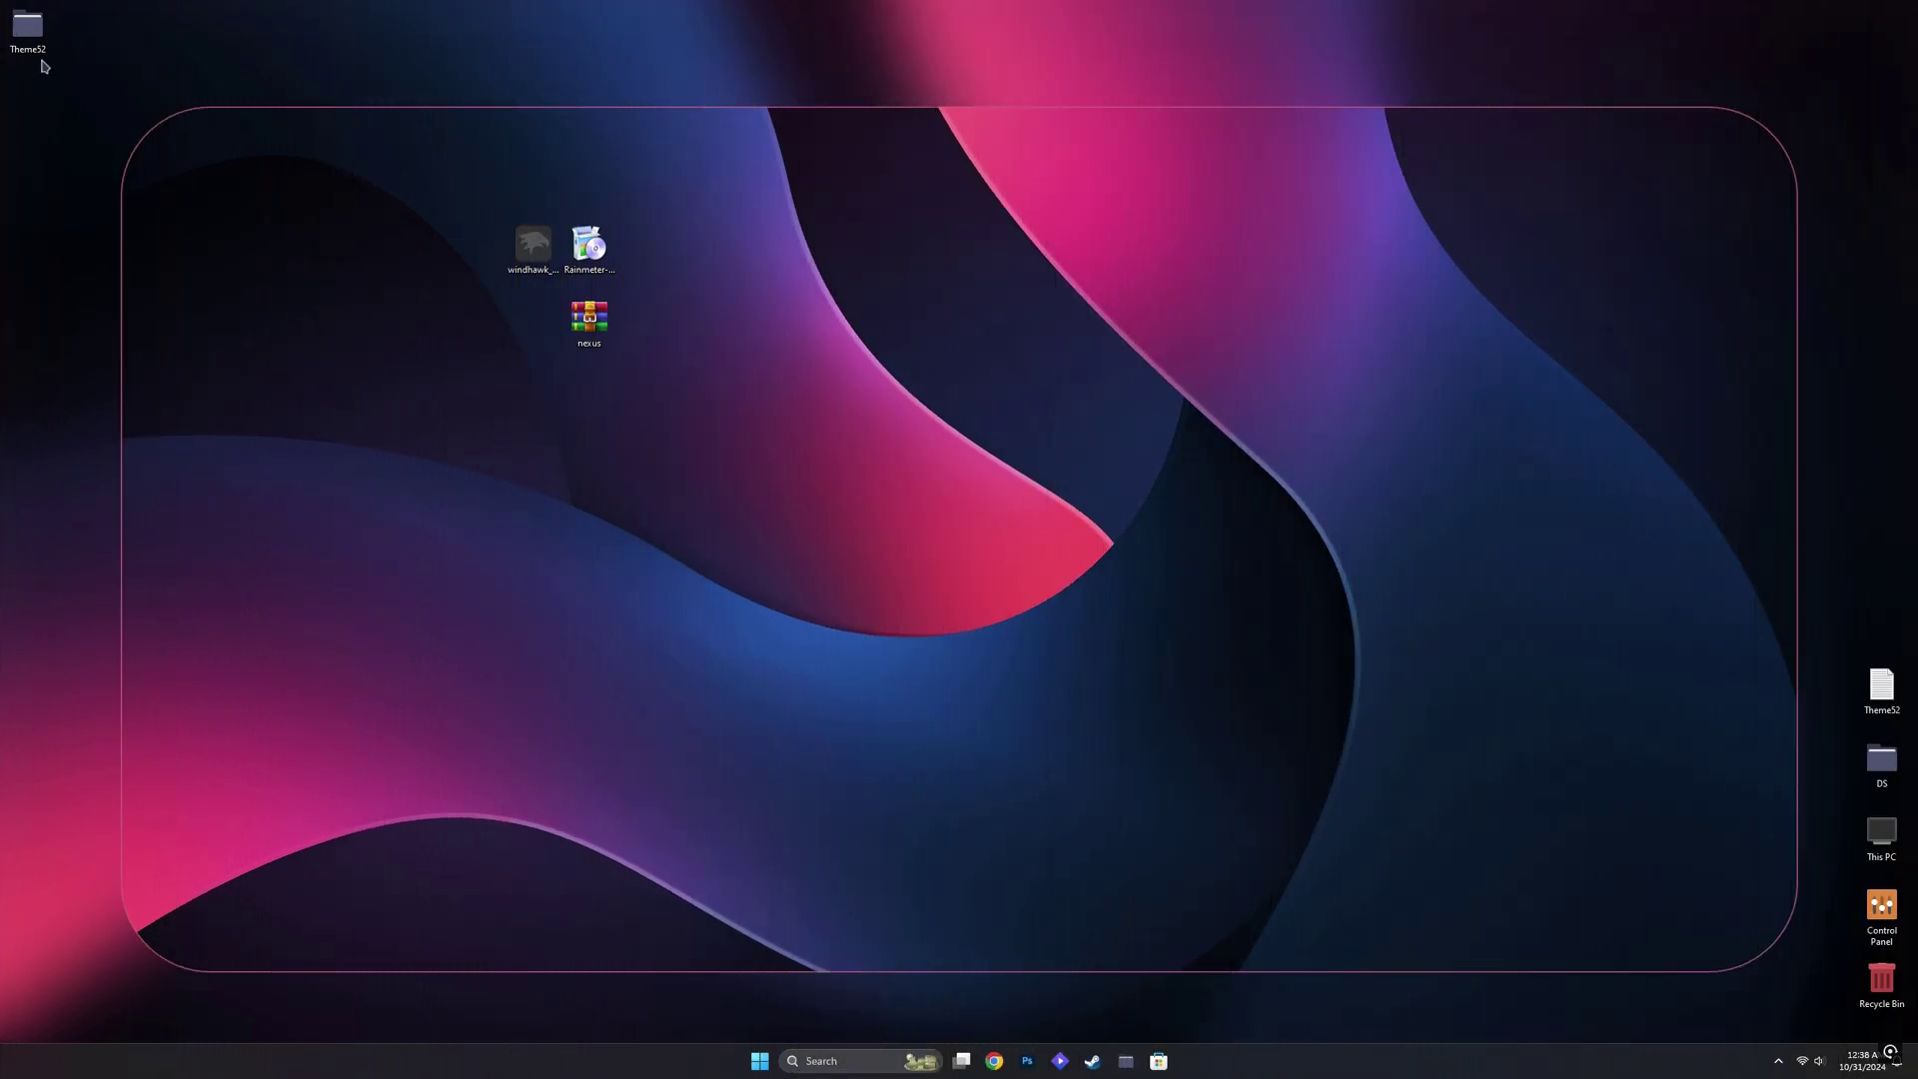
Extract the OldNewExplorer archive in the Theme52 folder to its own OldNewExplorer subfolder
double_click(27, 28)
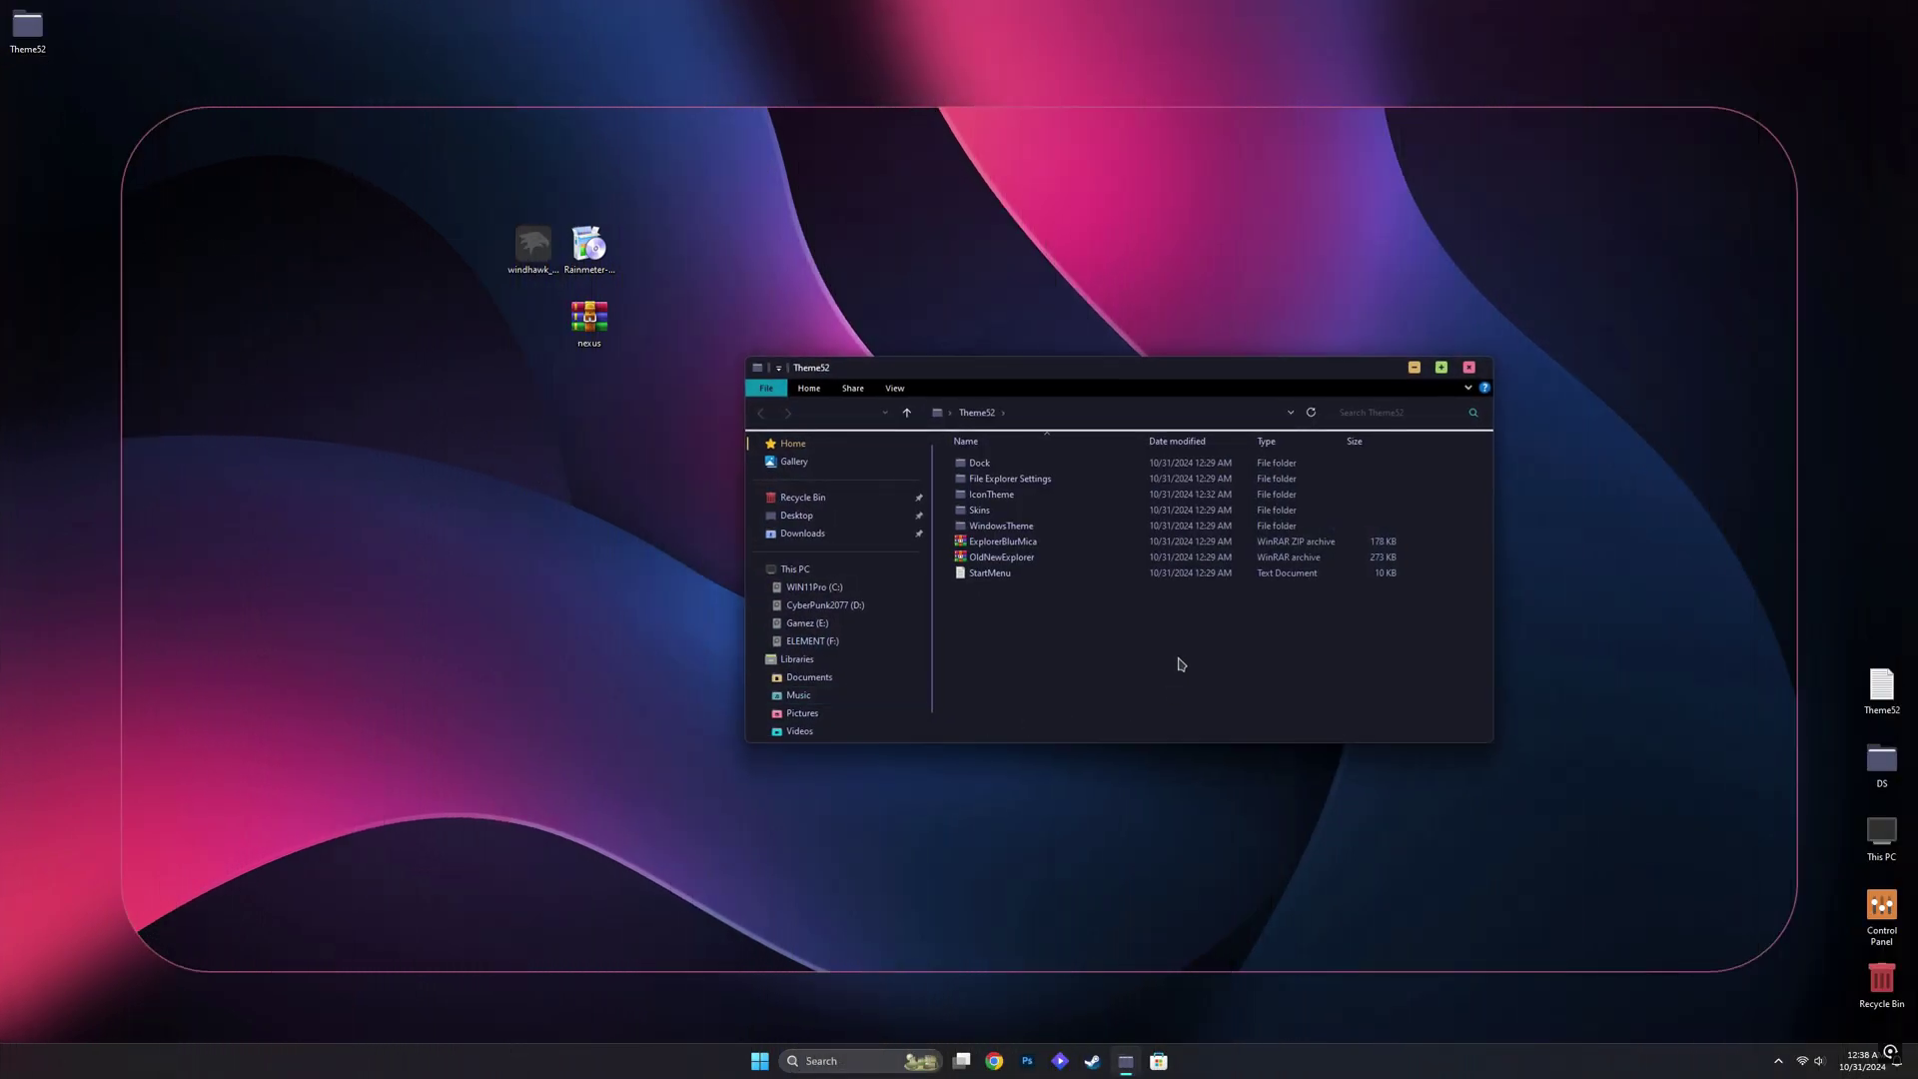
right_click(1016, 564)
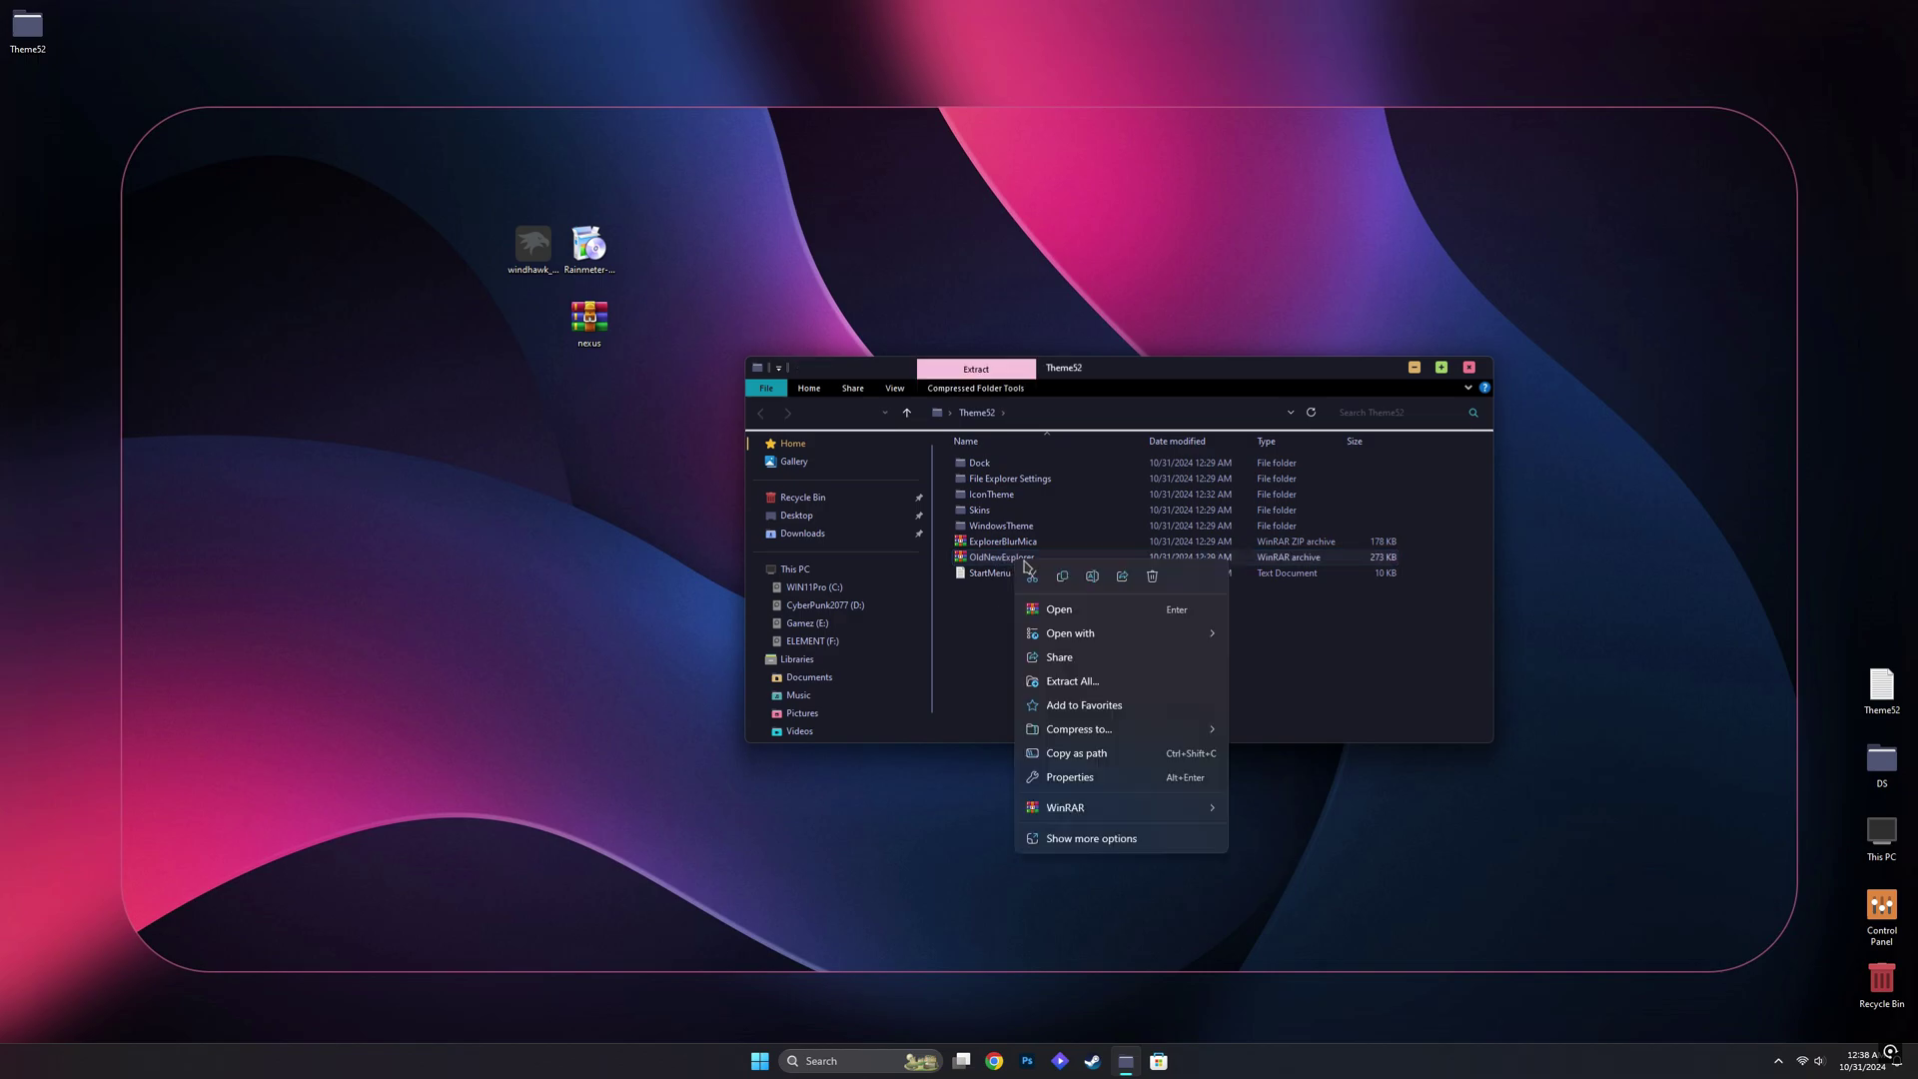
left_click(1084, 681)
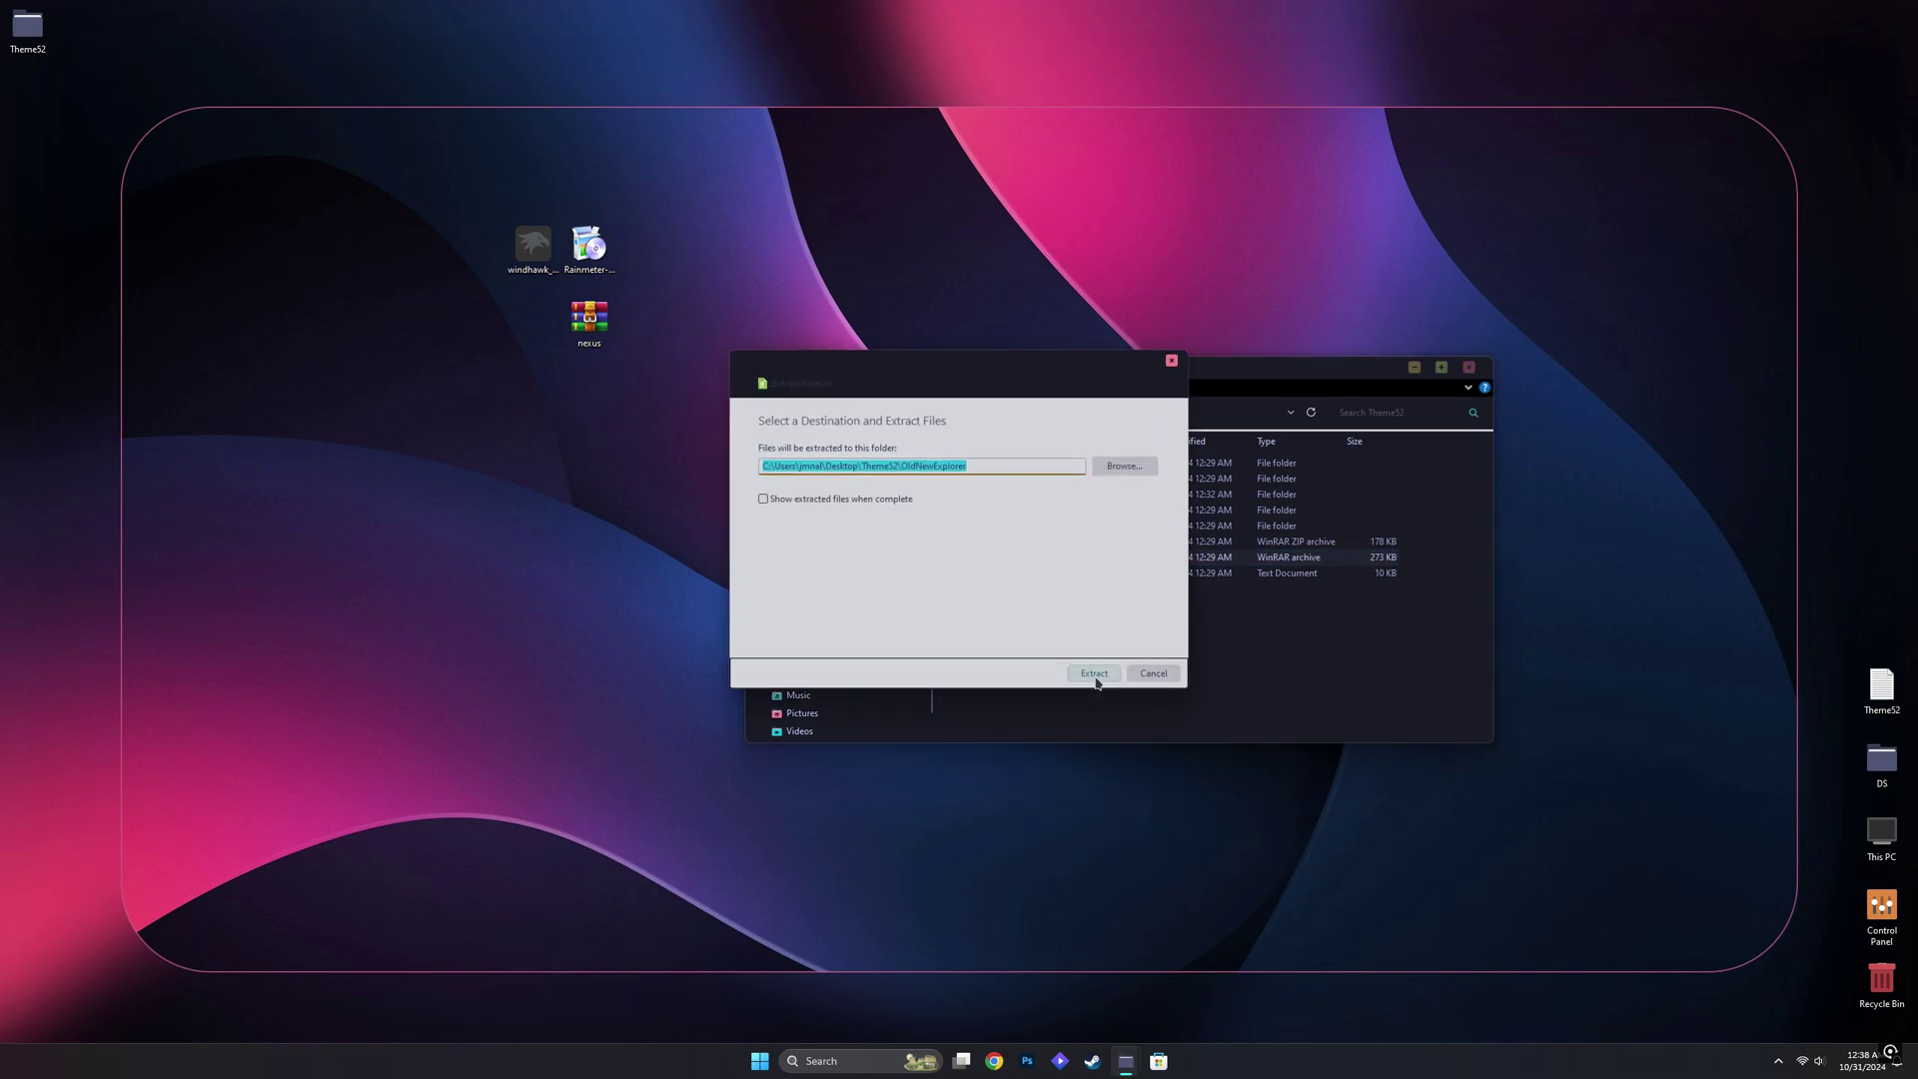
left_click(1095, 678)
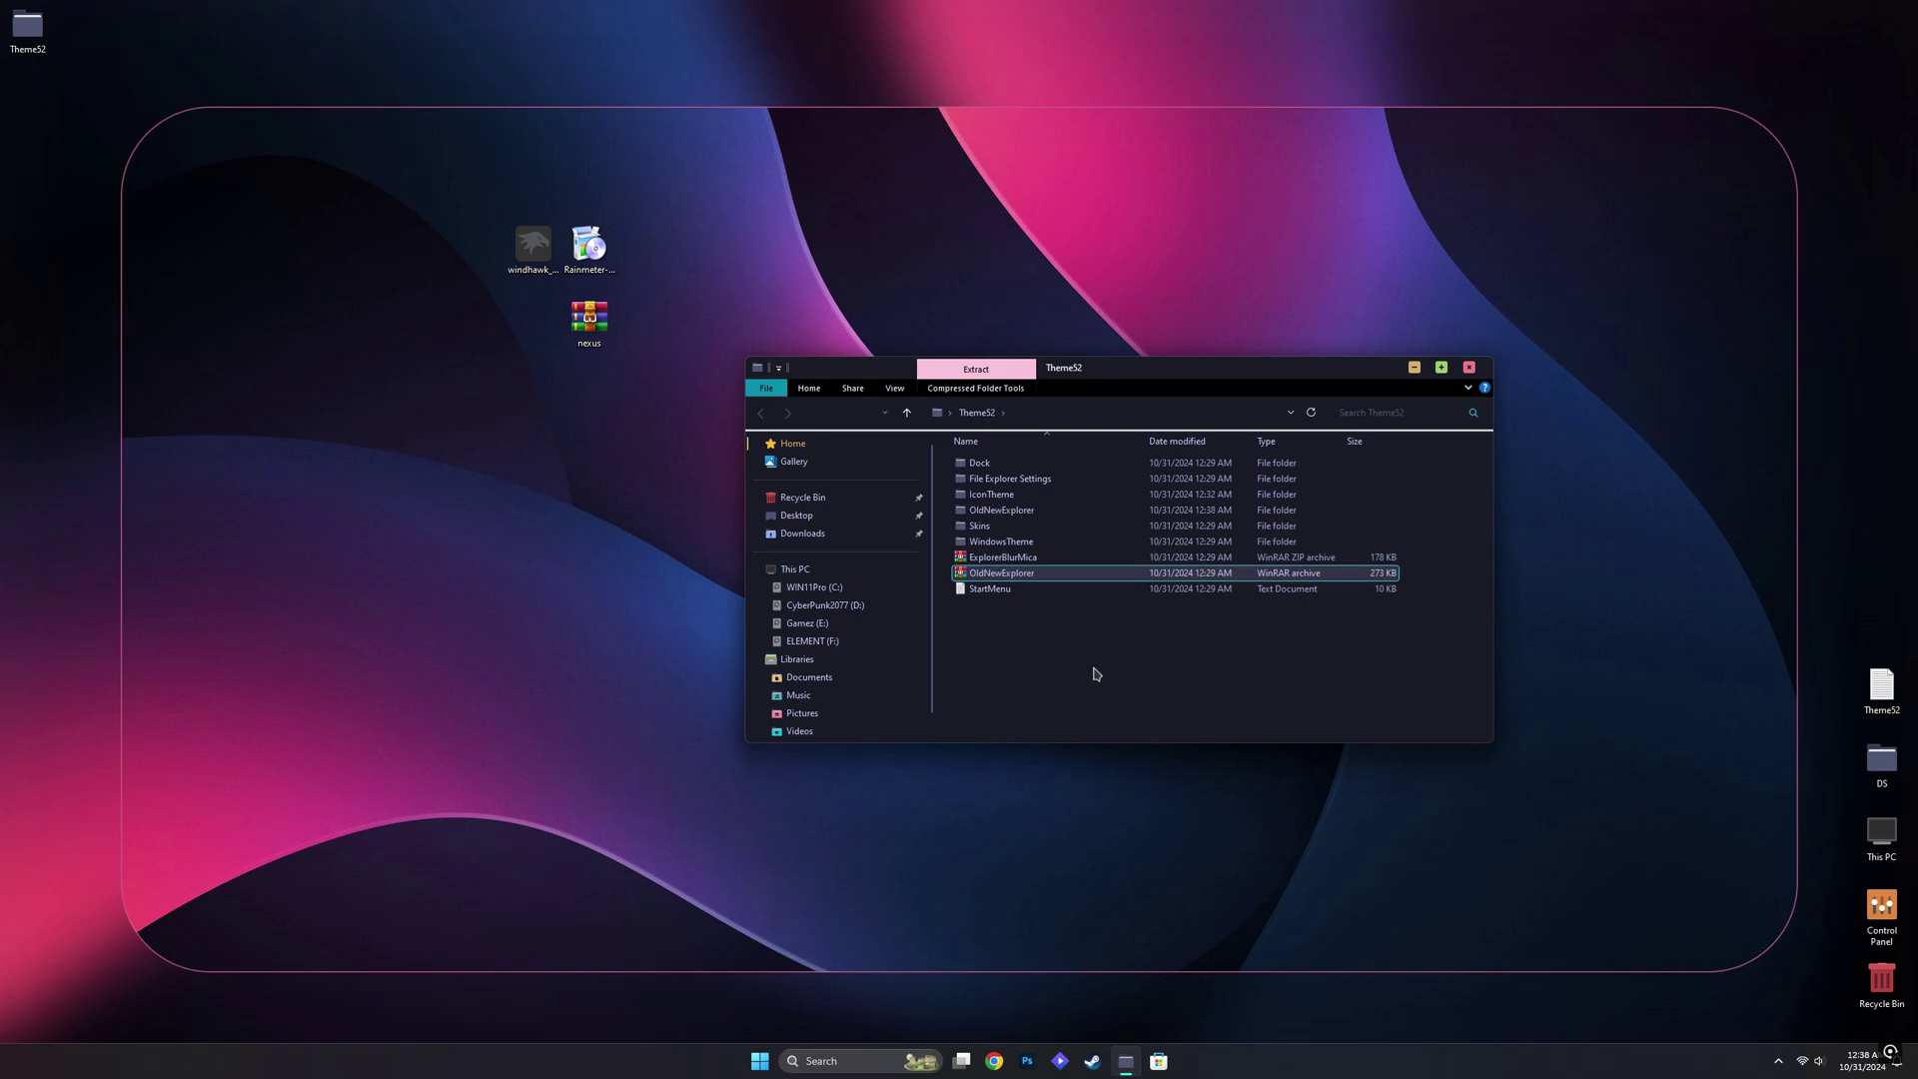
Move the extracted OldNewExplorer folder from Theme52 to the root of the WIN11Pro (C:) drive
left_click(998, 512)
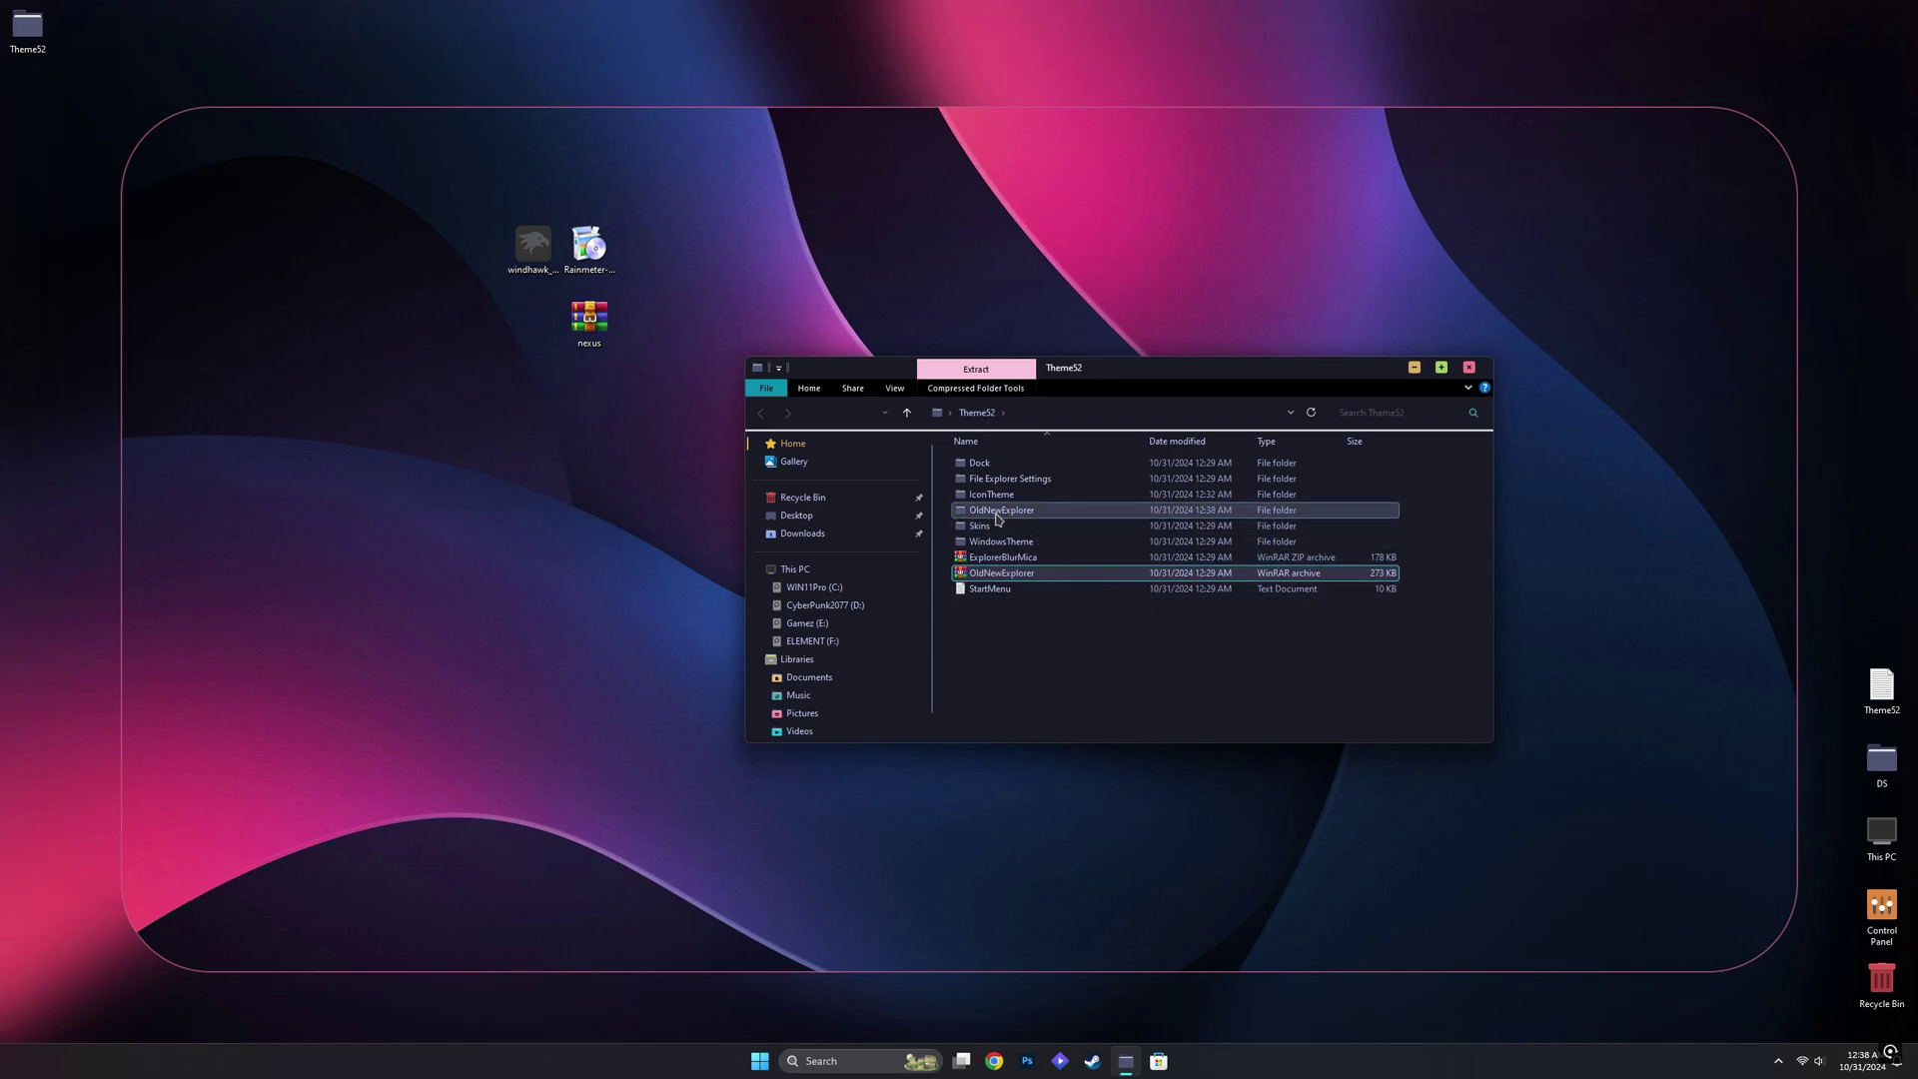
right_click(997, 518)
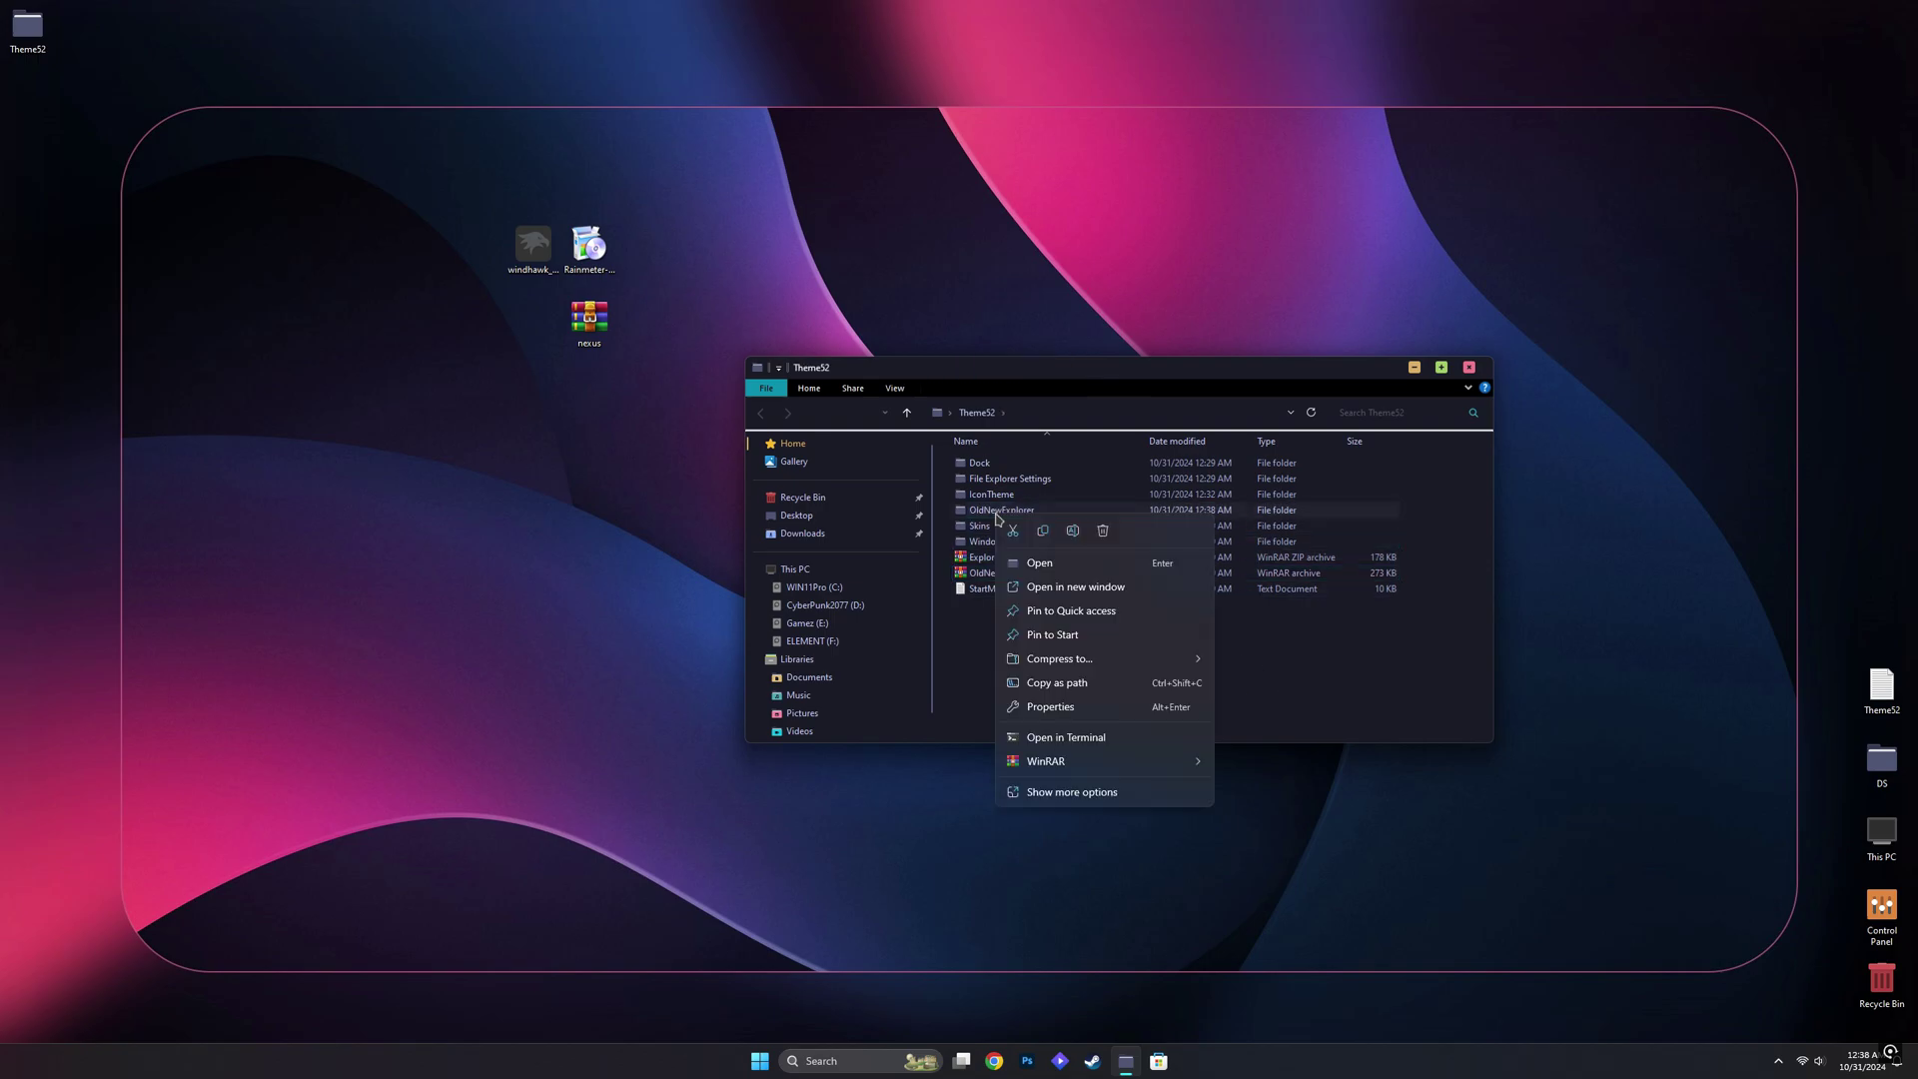
left_click(1013, 533)
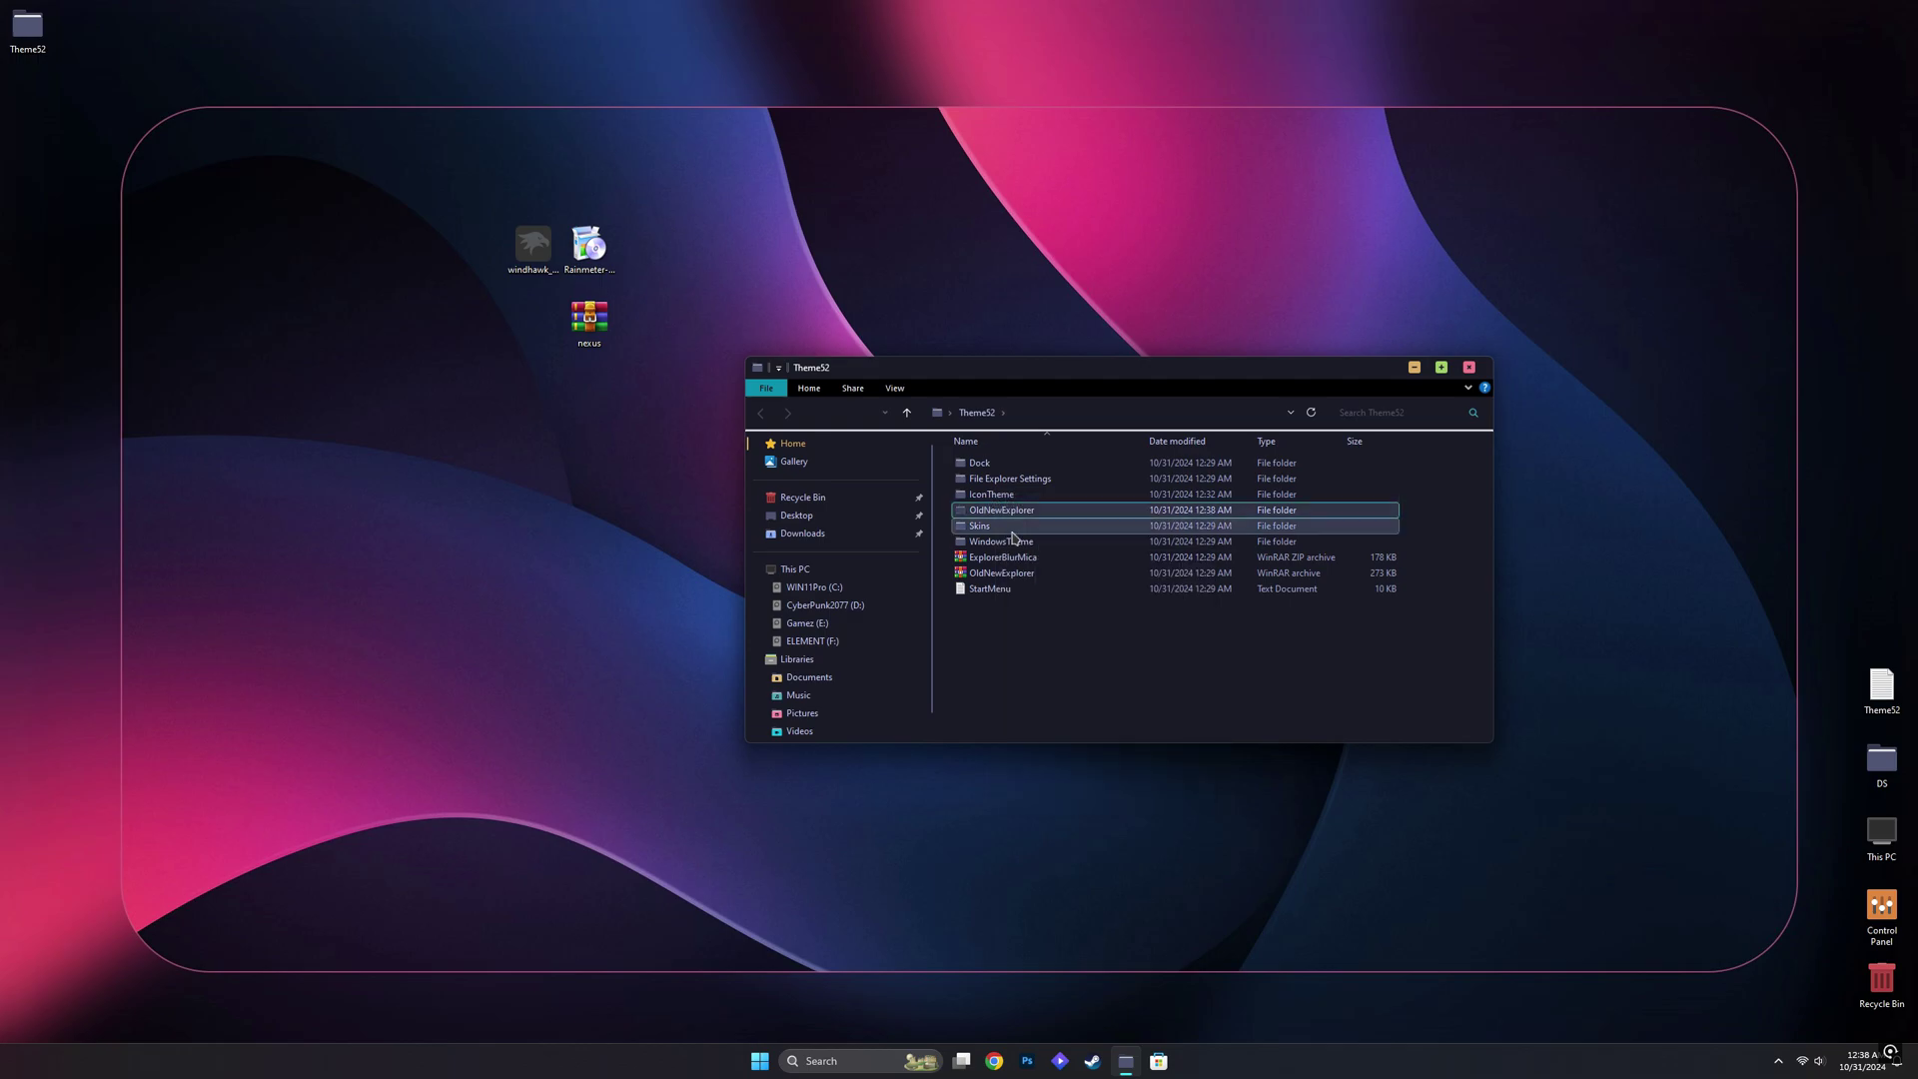
left_click(797, 569)
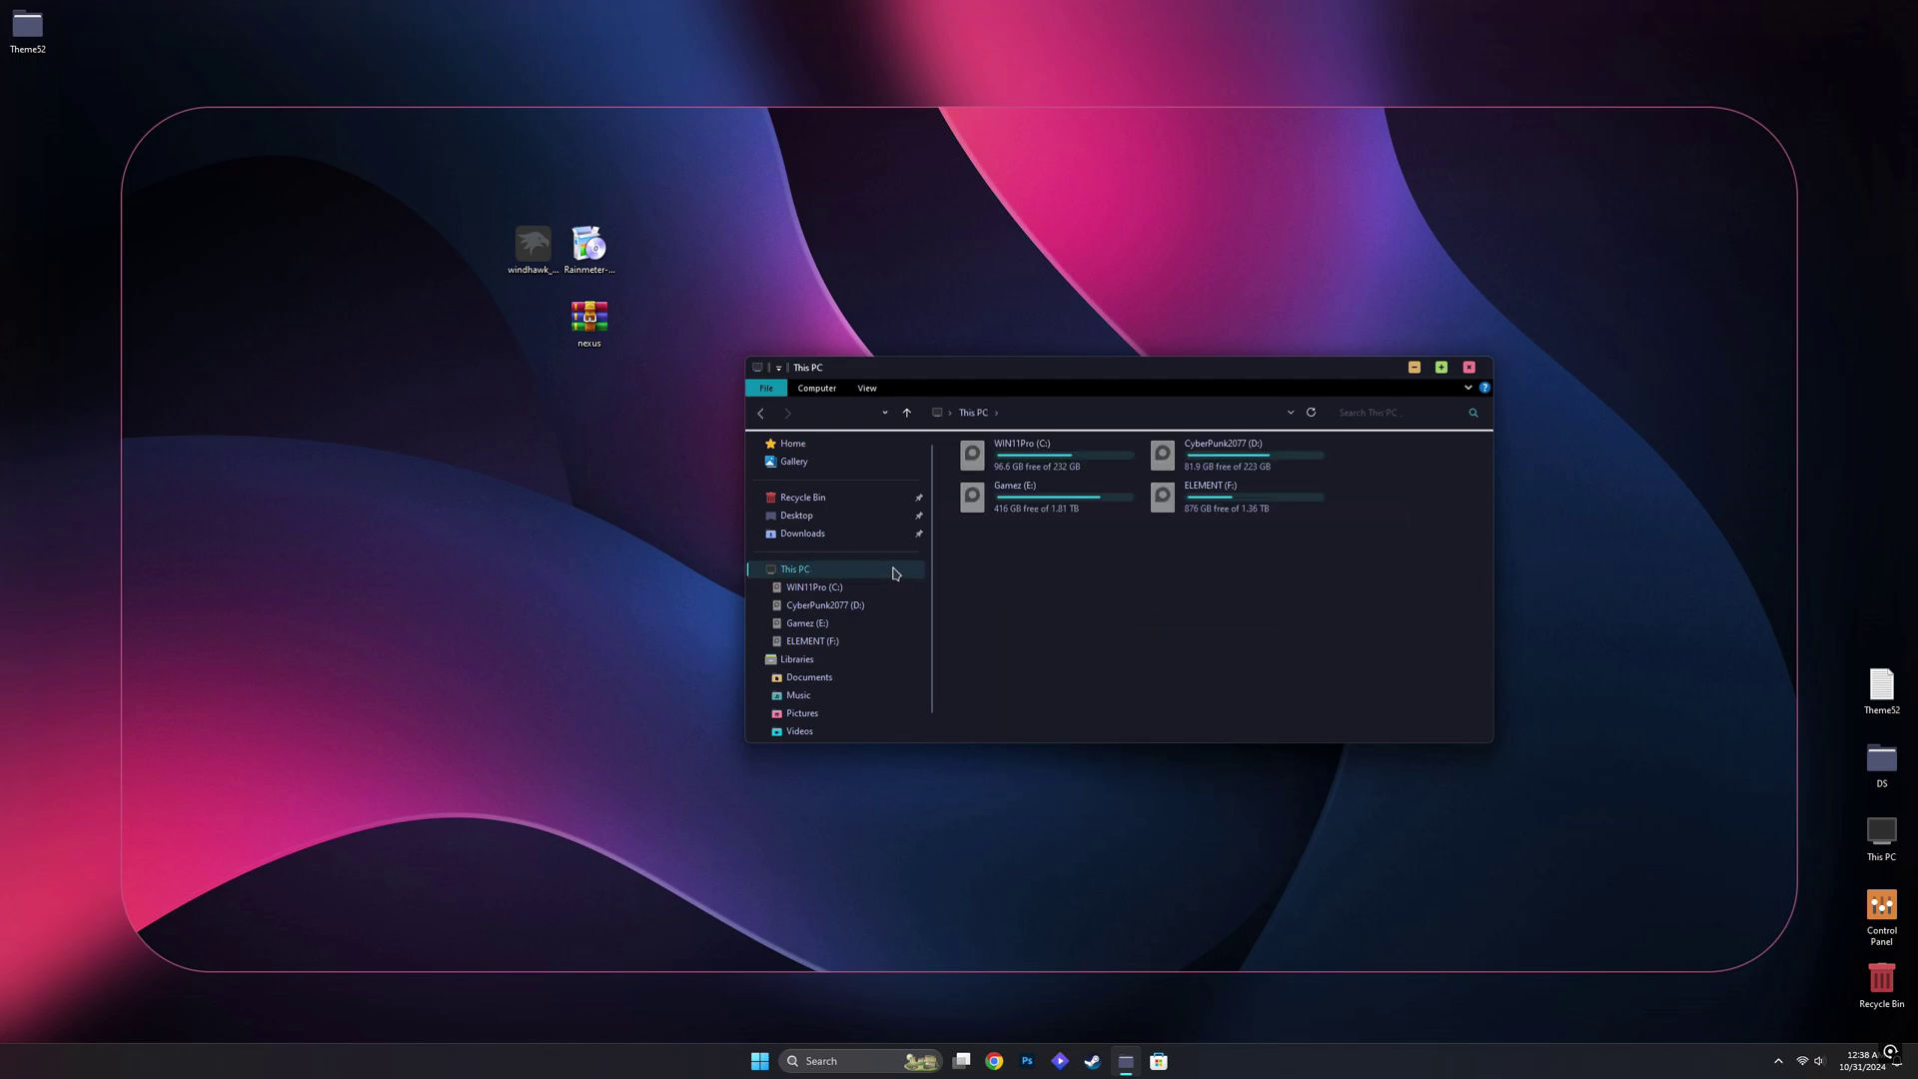
double_click(1089, 459)
right_click(1182, 620)
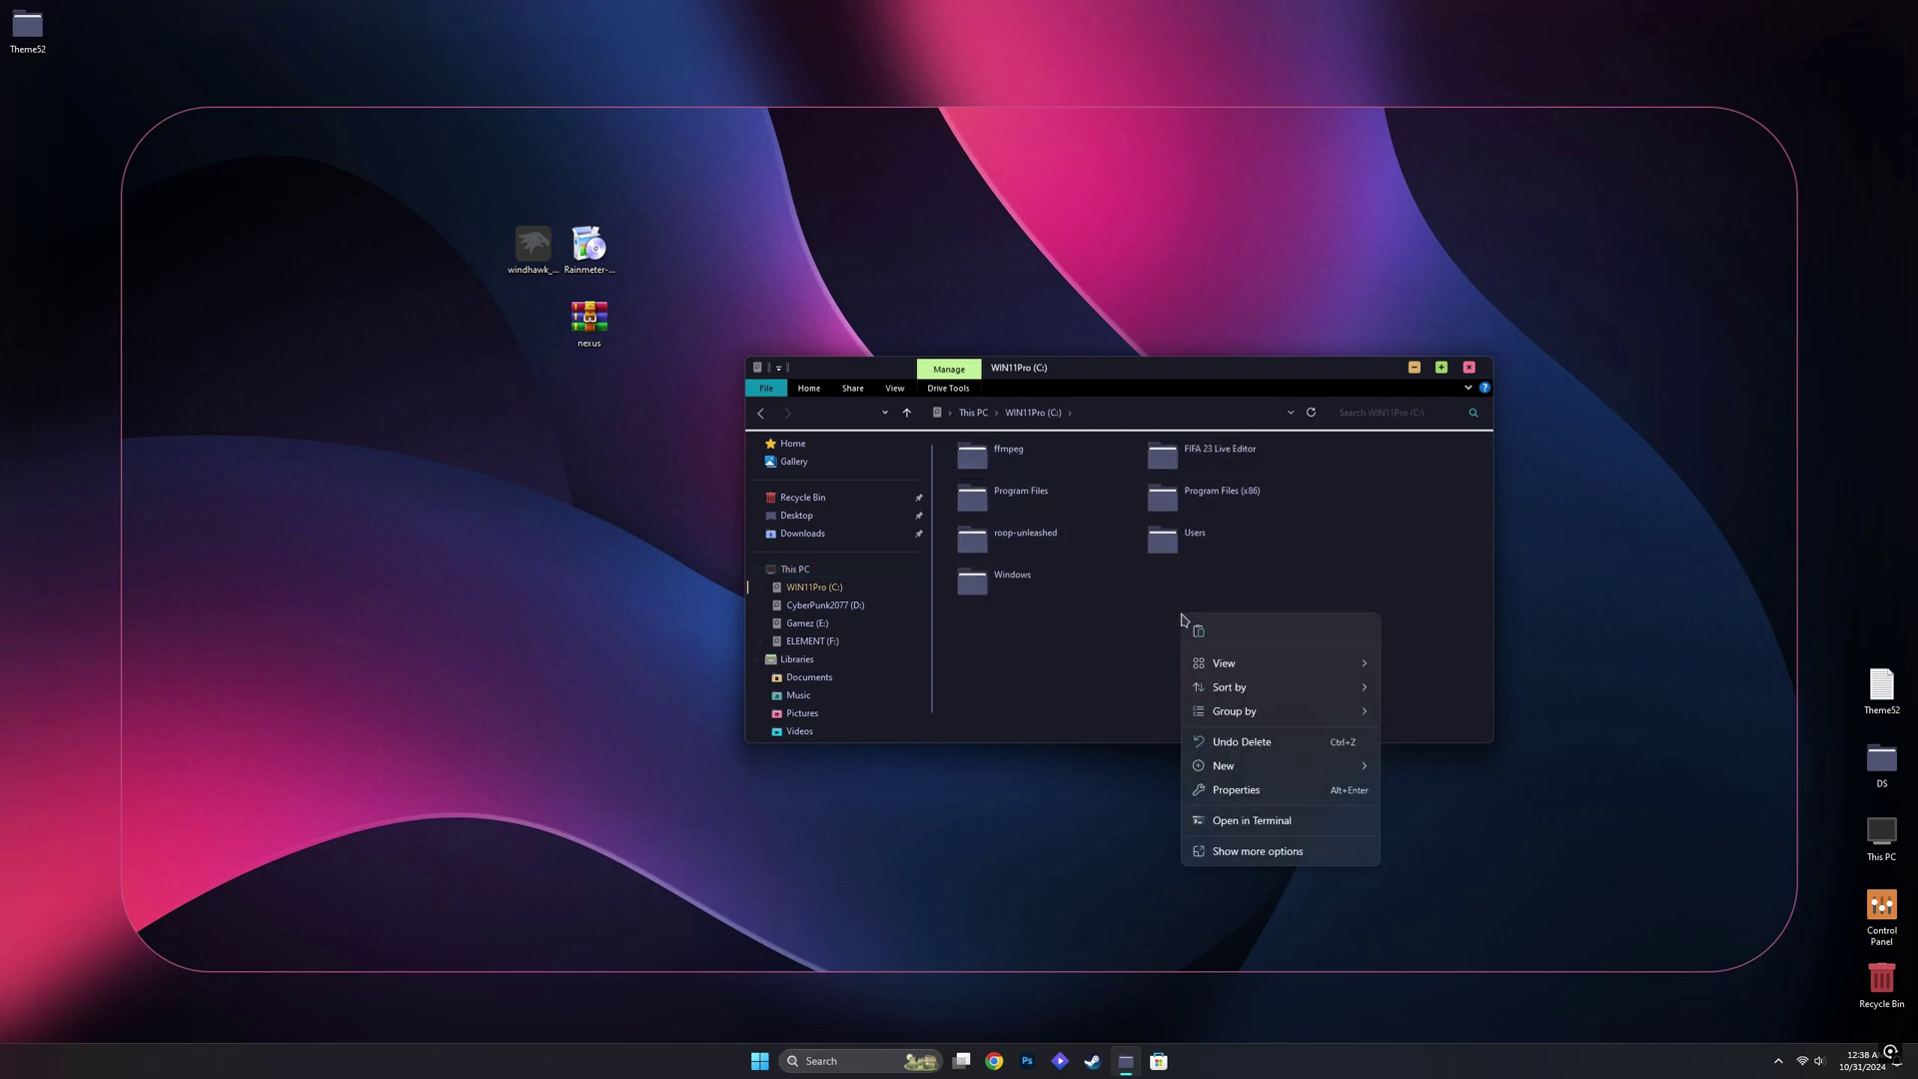
left_click(1199, 631)
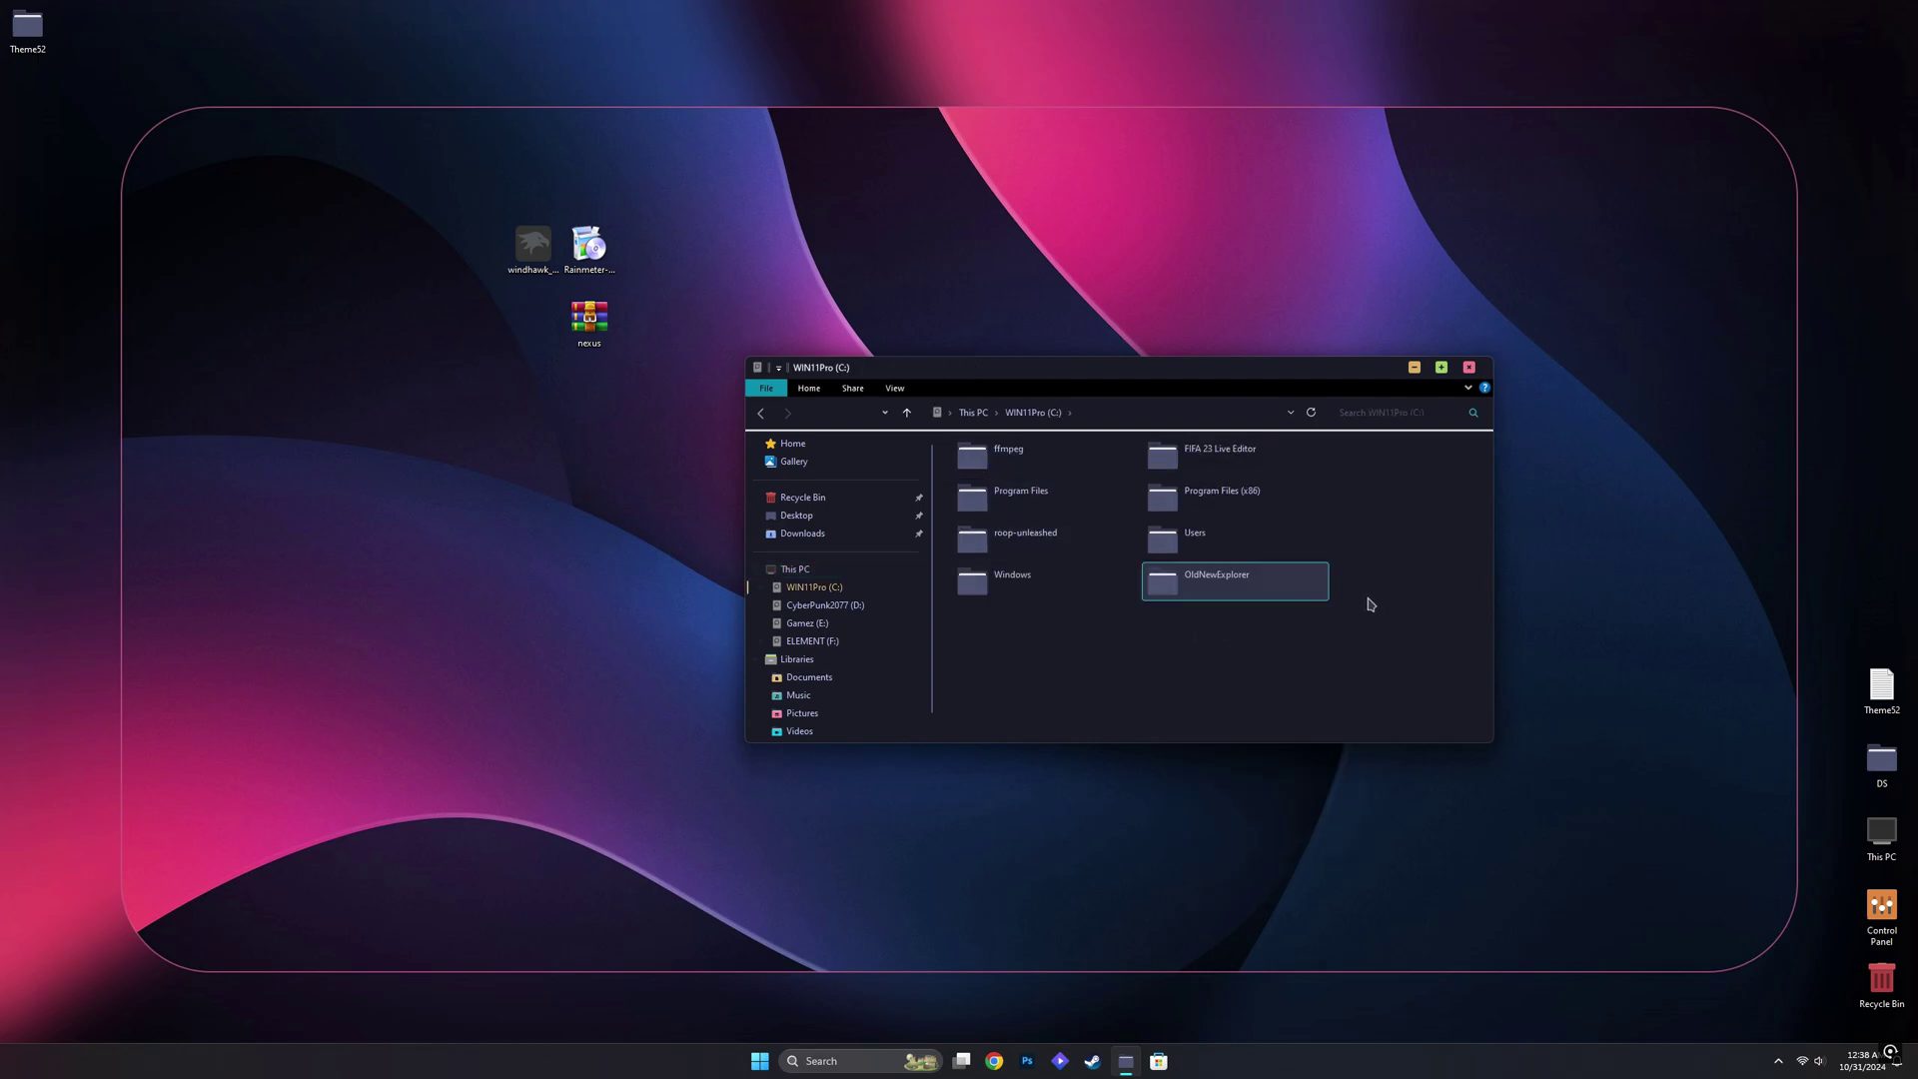
Run OldNewExplorerCfg from the OldNewExplorer folder on C:, install its shell extension with administrator permission, and close the configuration
double_click(1192, 588)
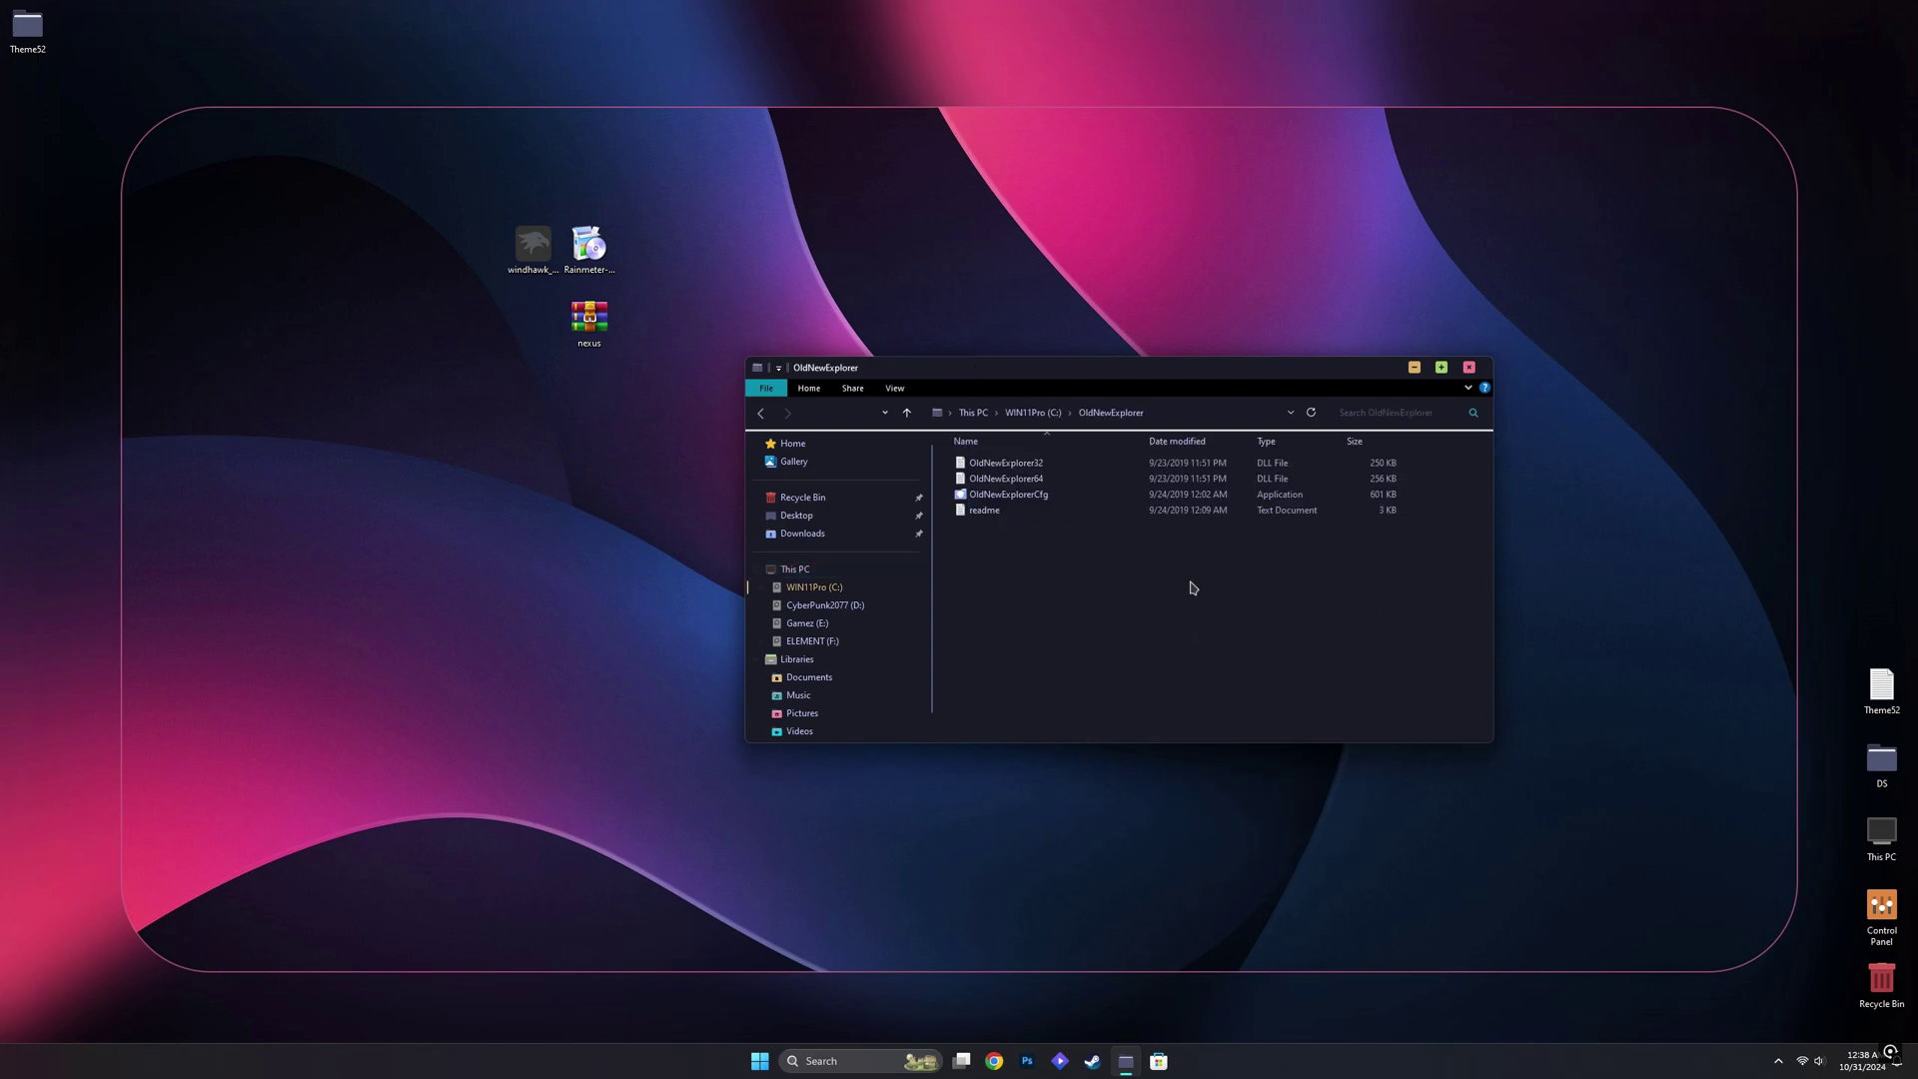
double_click(1004, 495)
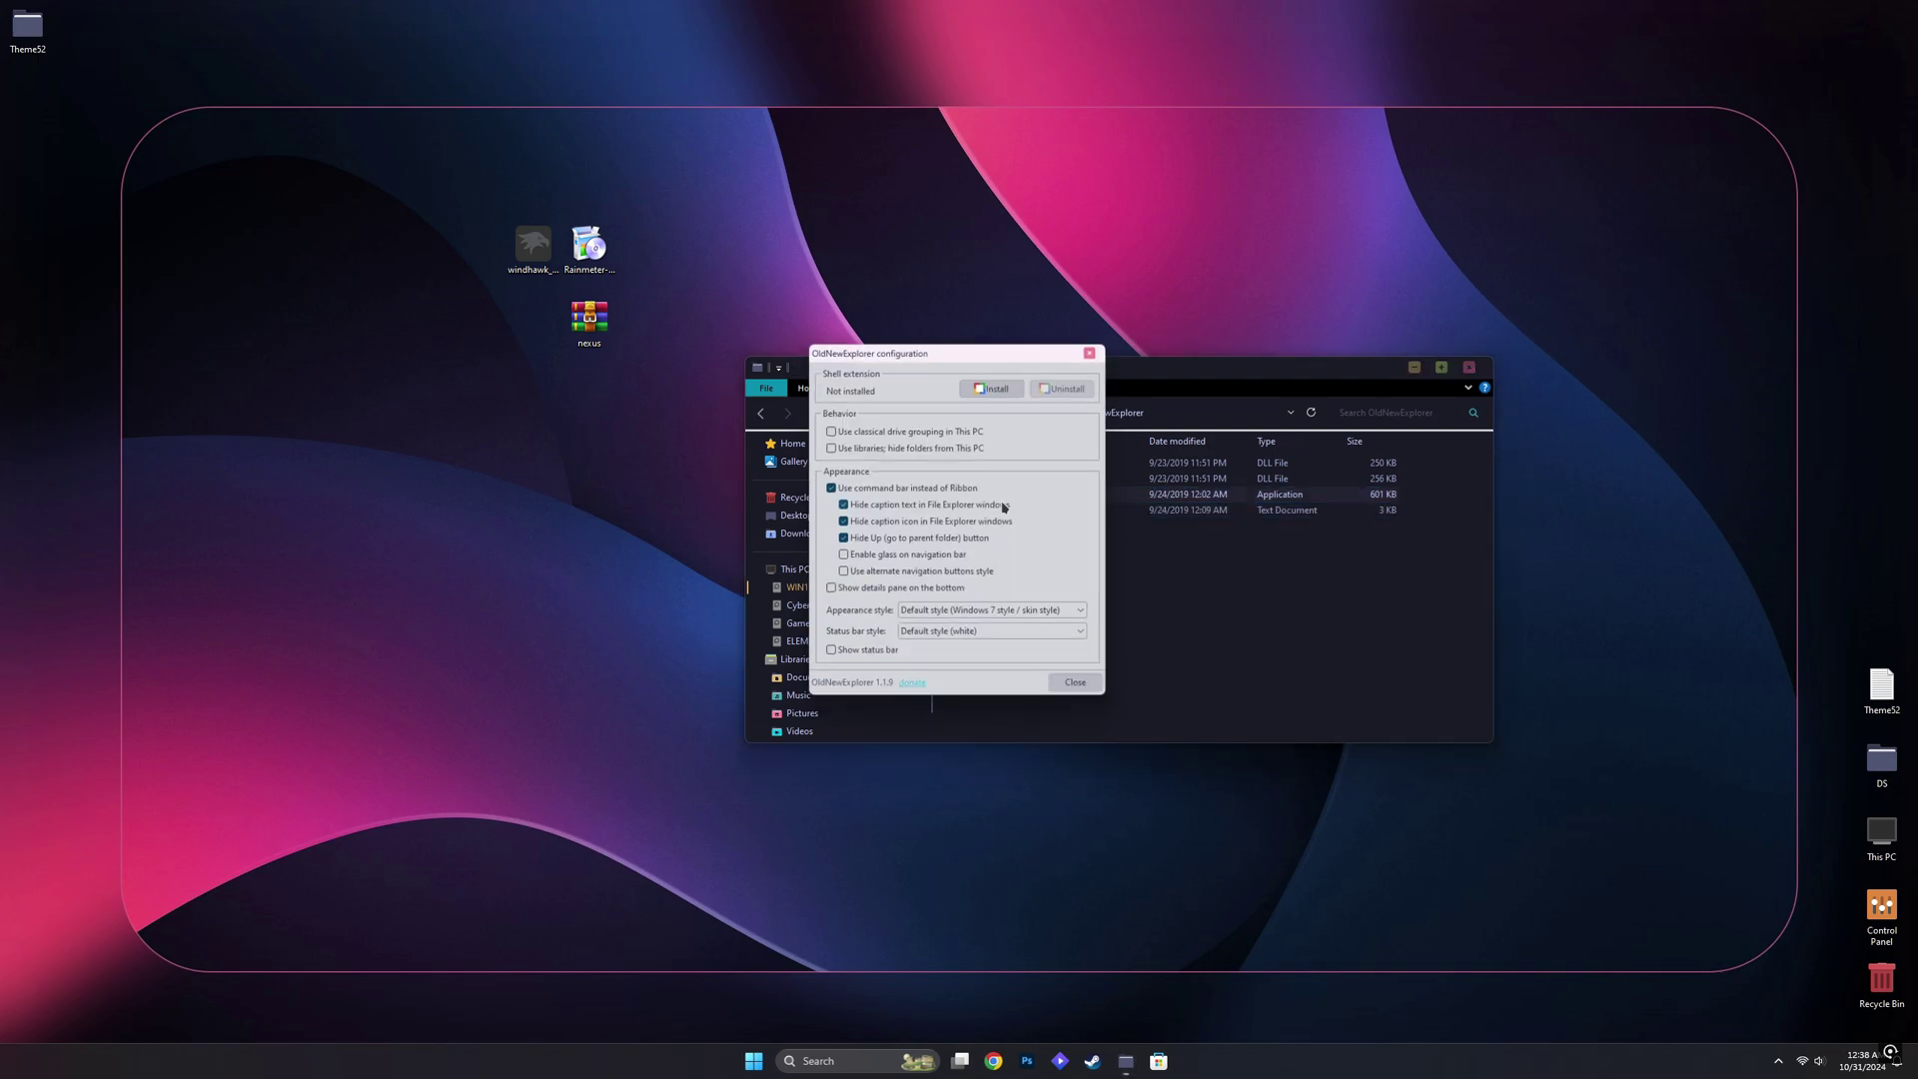
left_click_drag(919, 357, 475, 492)
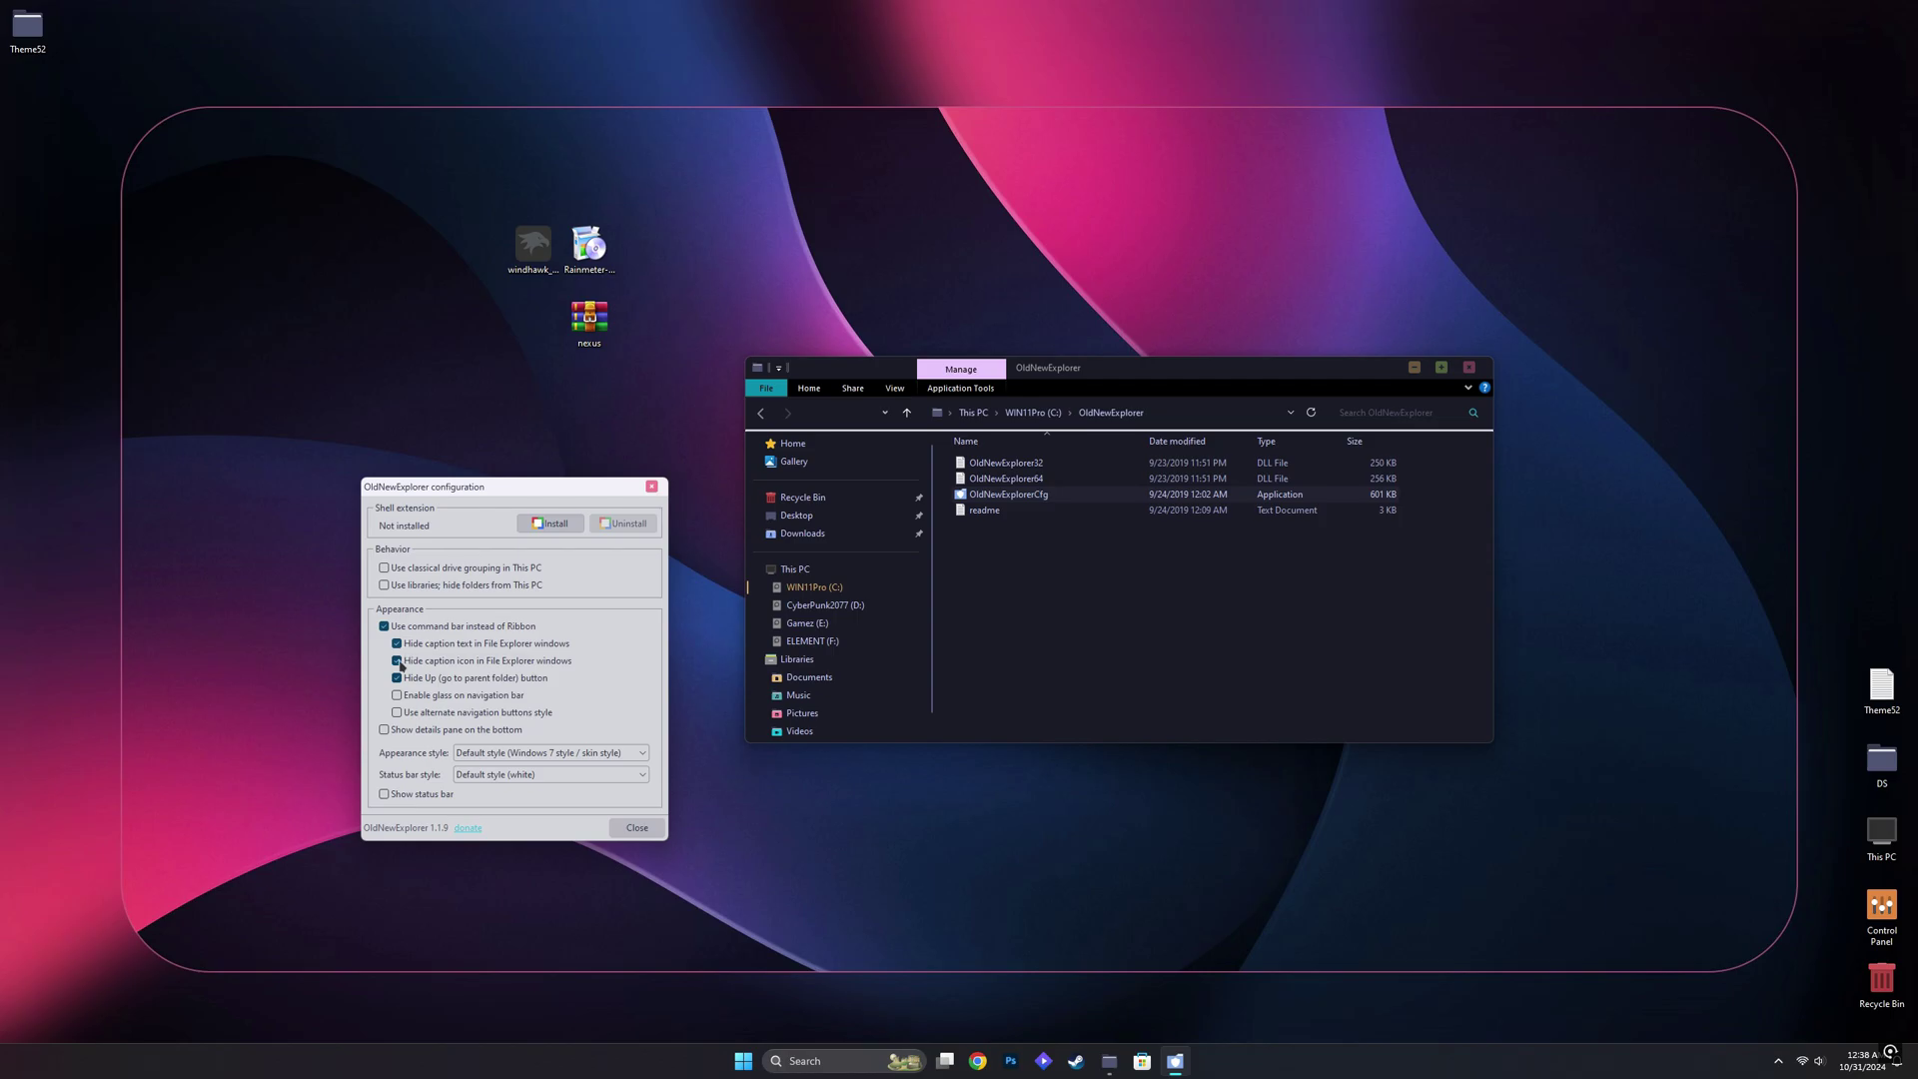
left_click(551, 525)
left_click(884, 654)
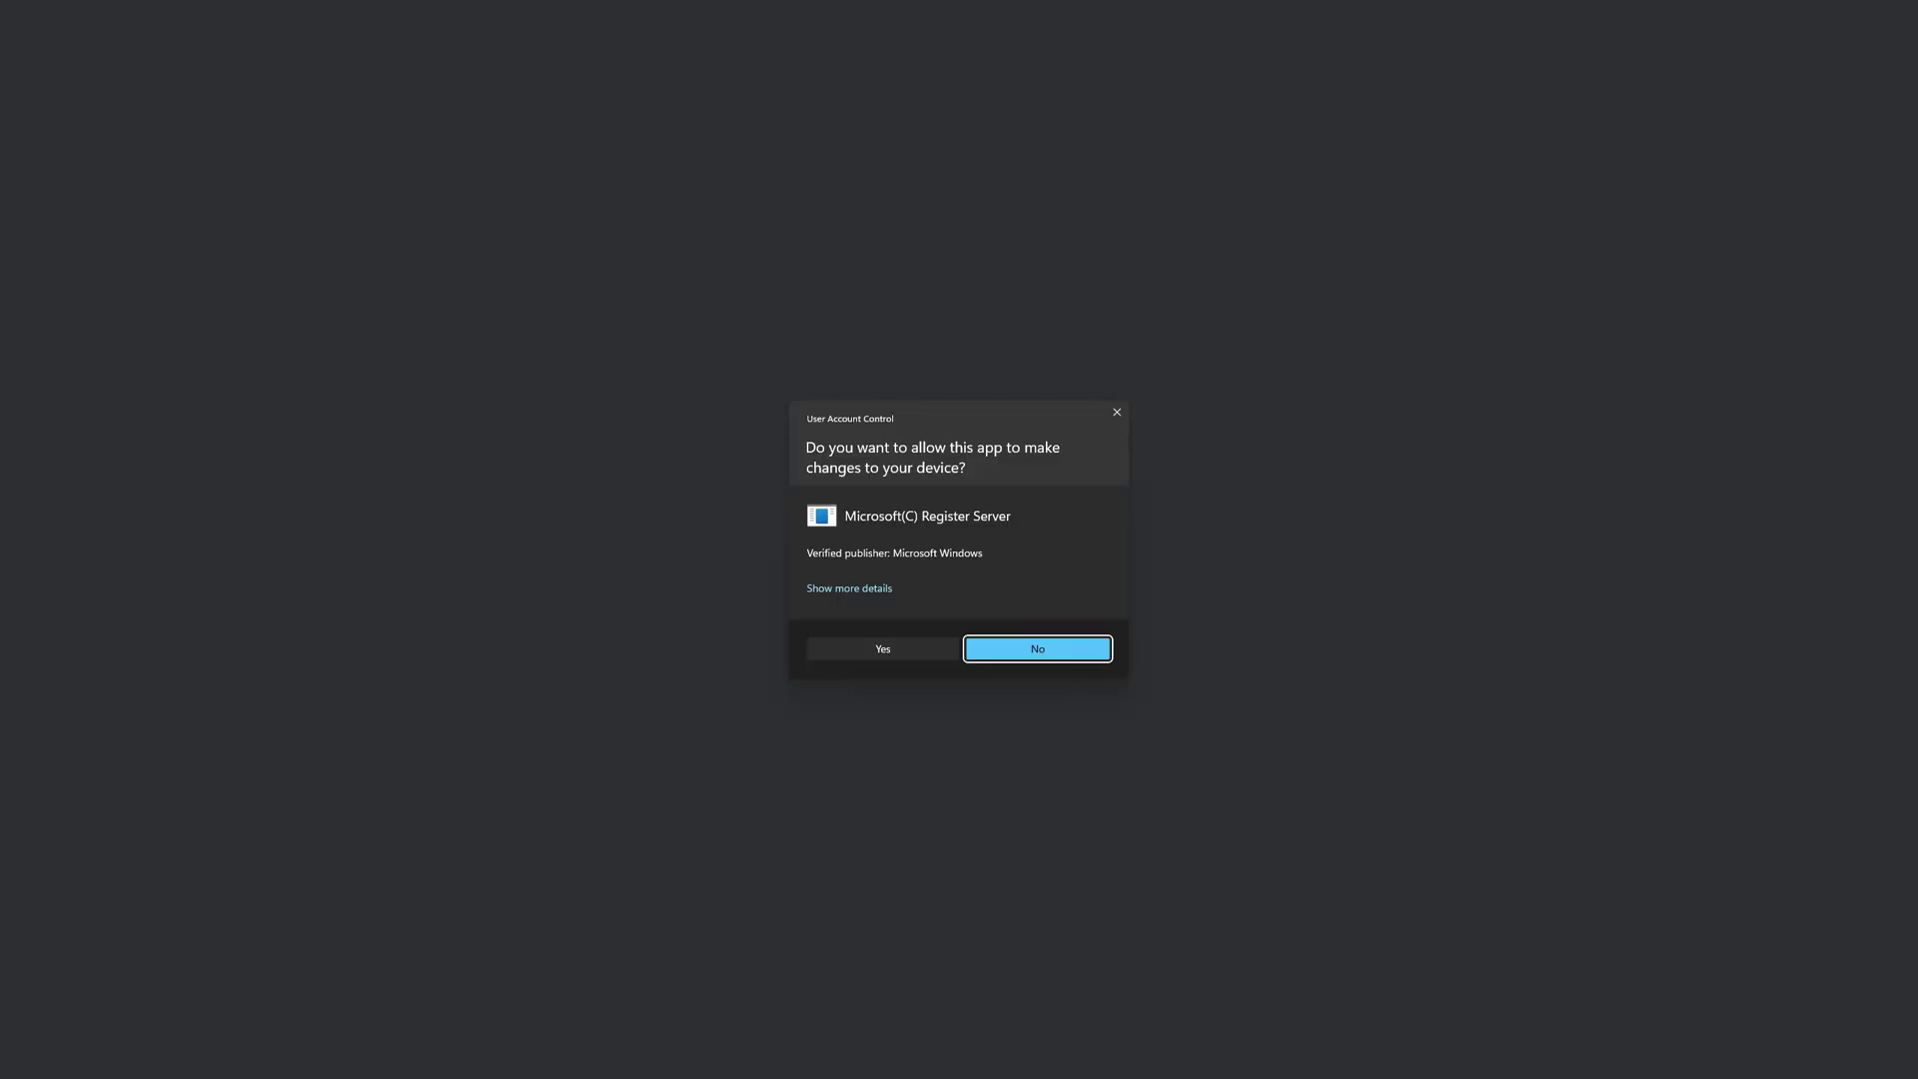
left_click(920, 658)
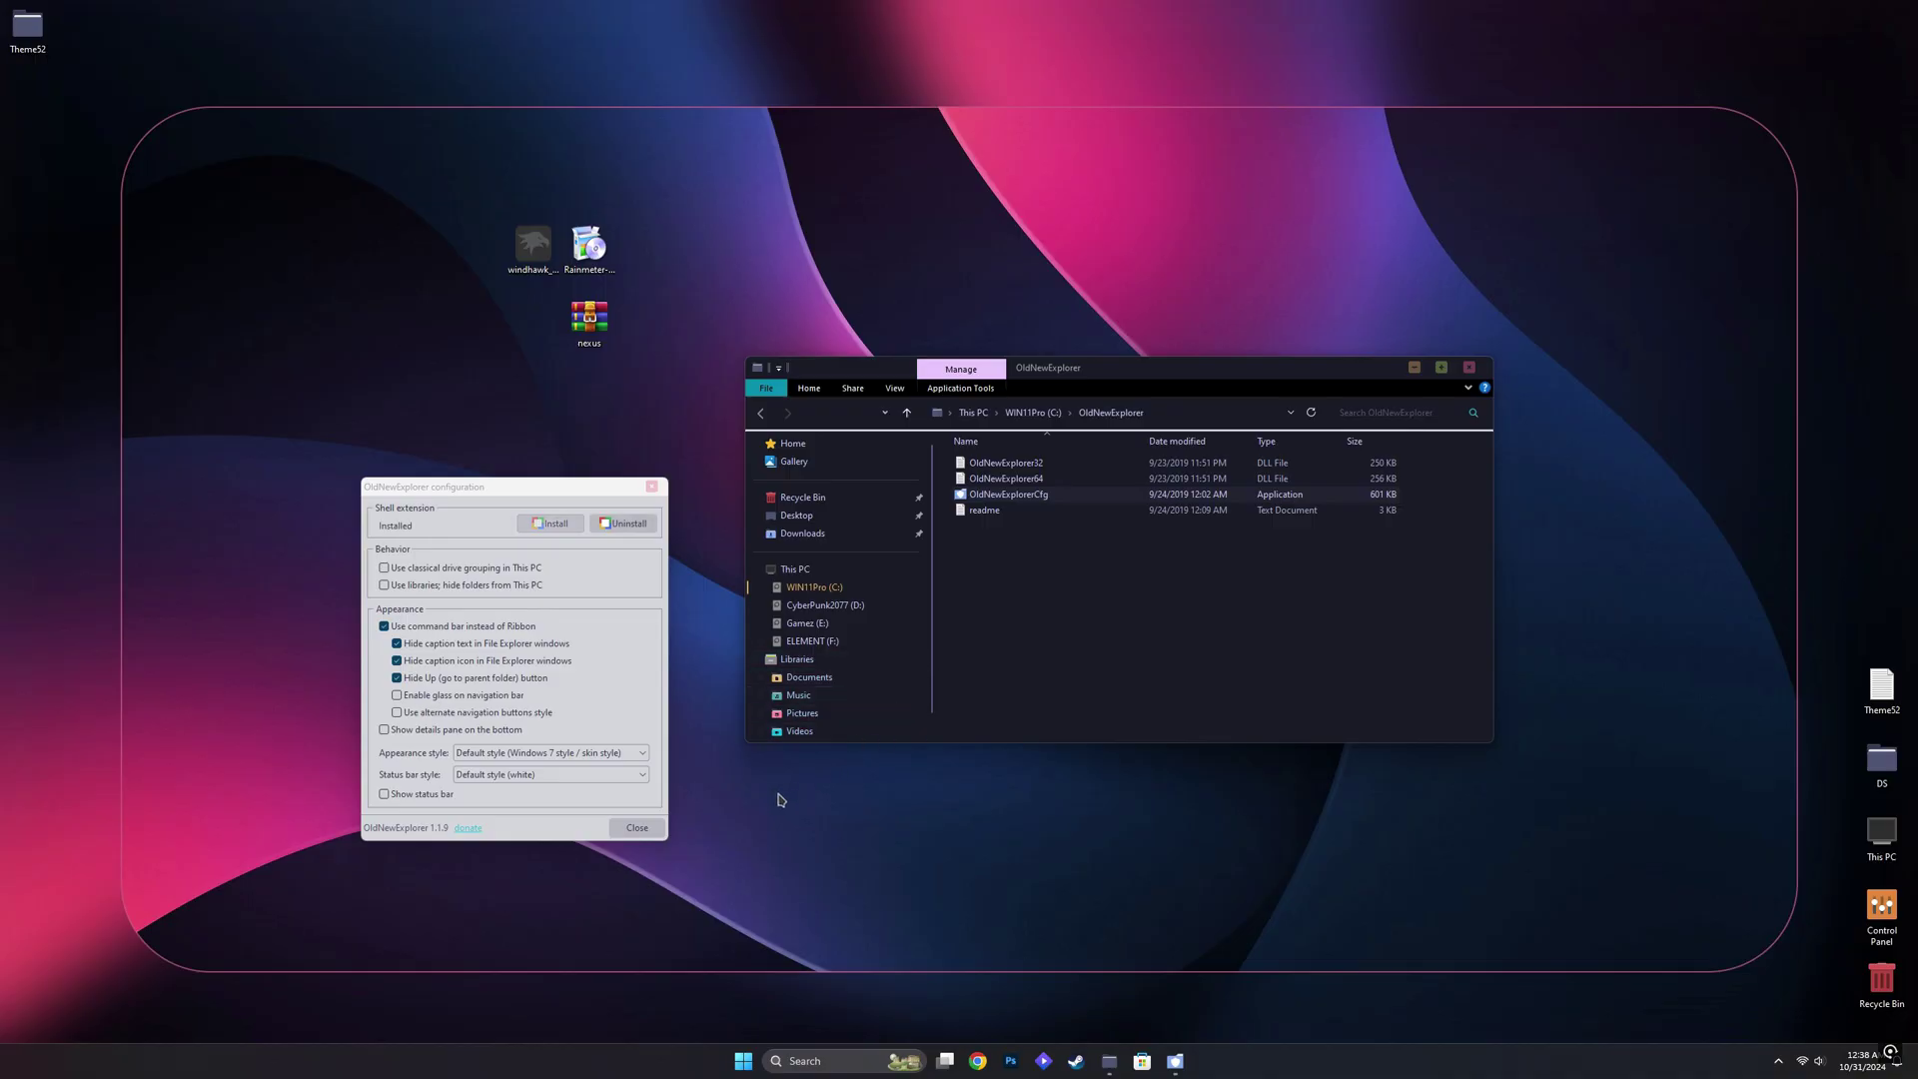
left_click(639, 827)
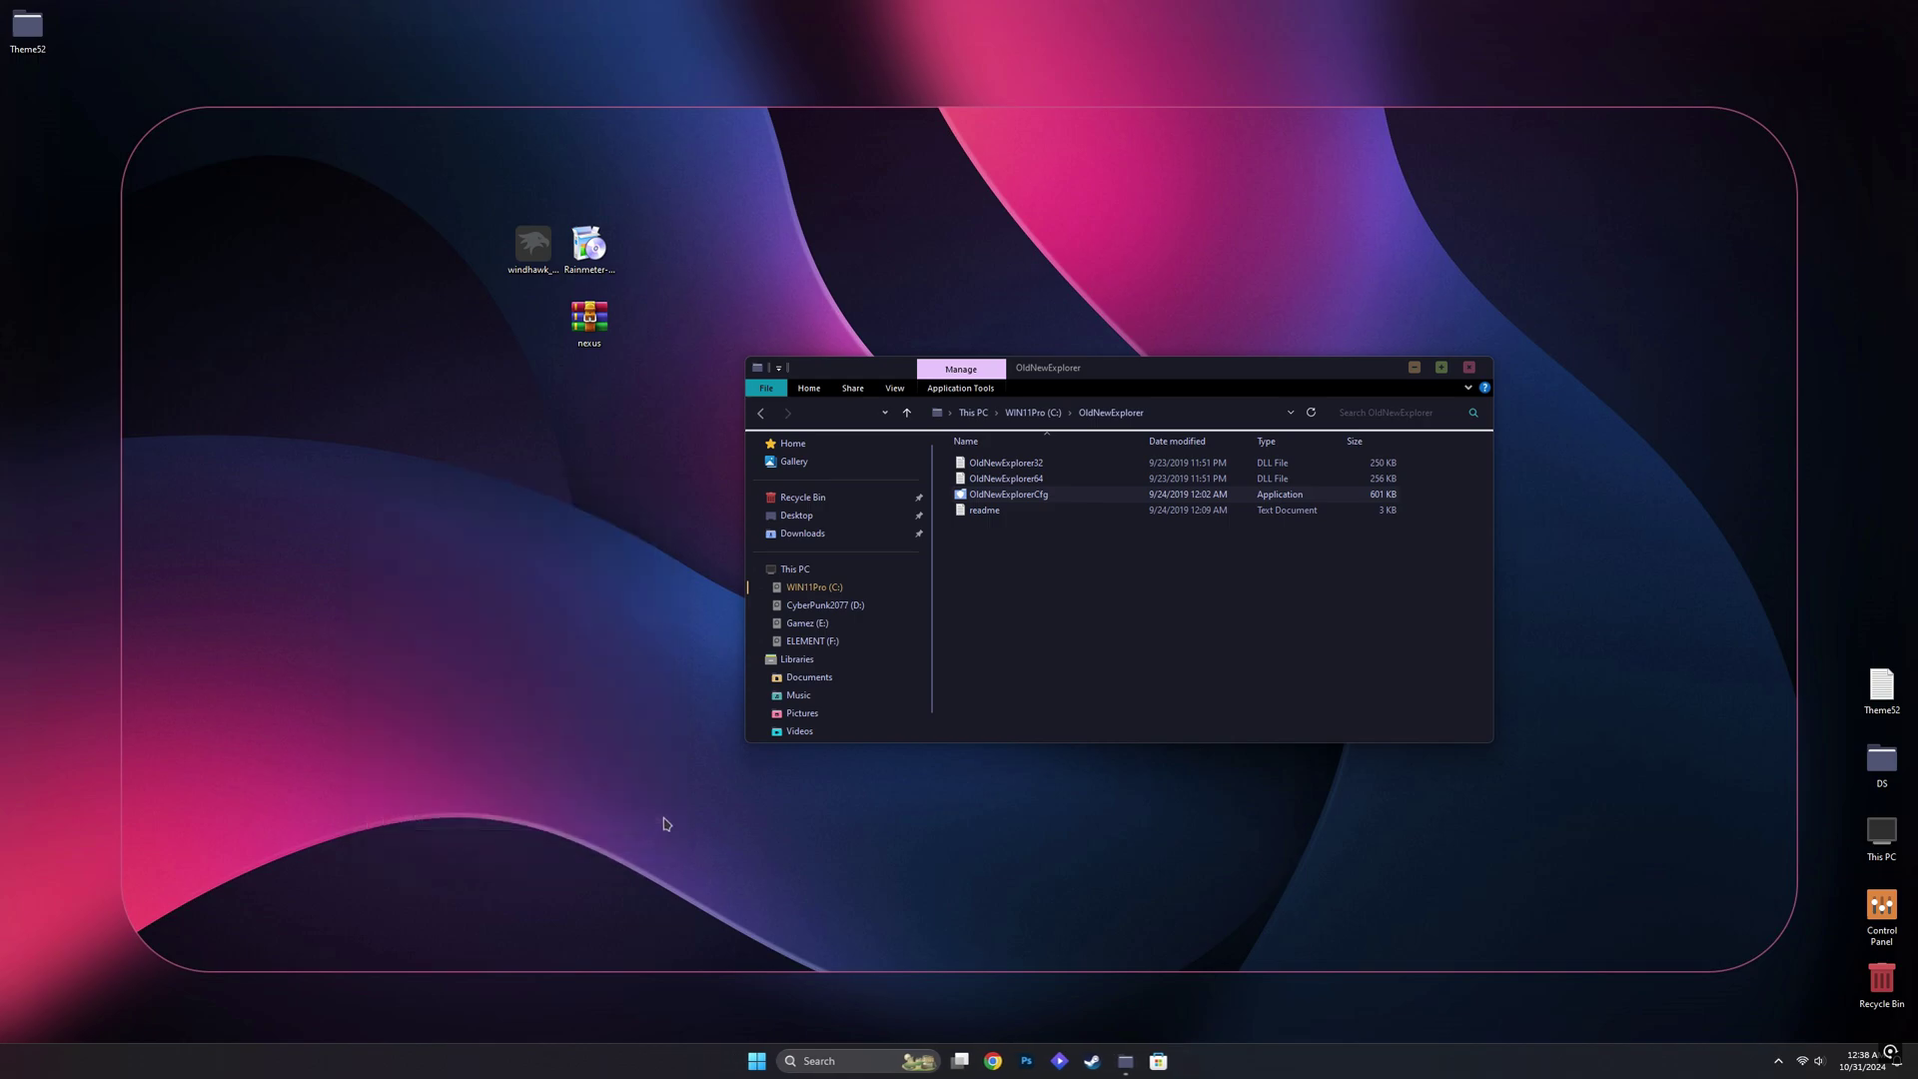
Reopen File Explorer at This PC to check its new look, and close the window
left_click(1469, 366)
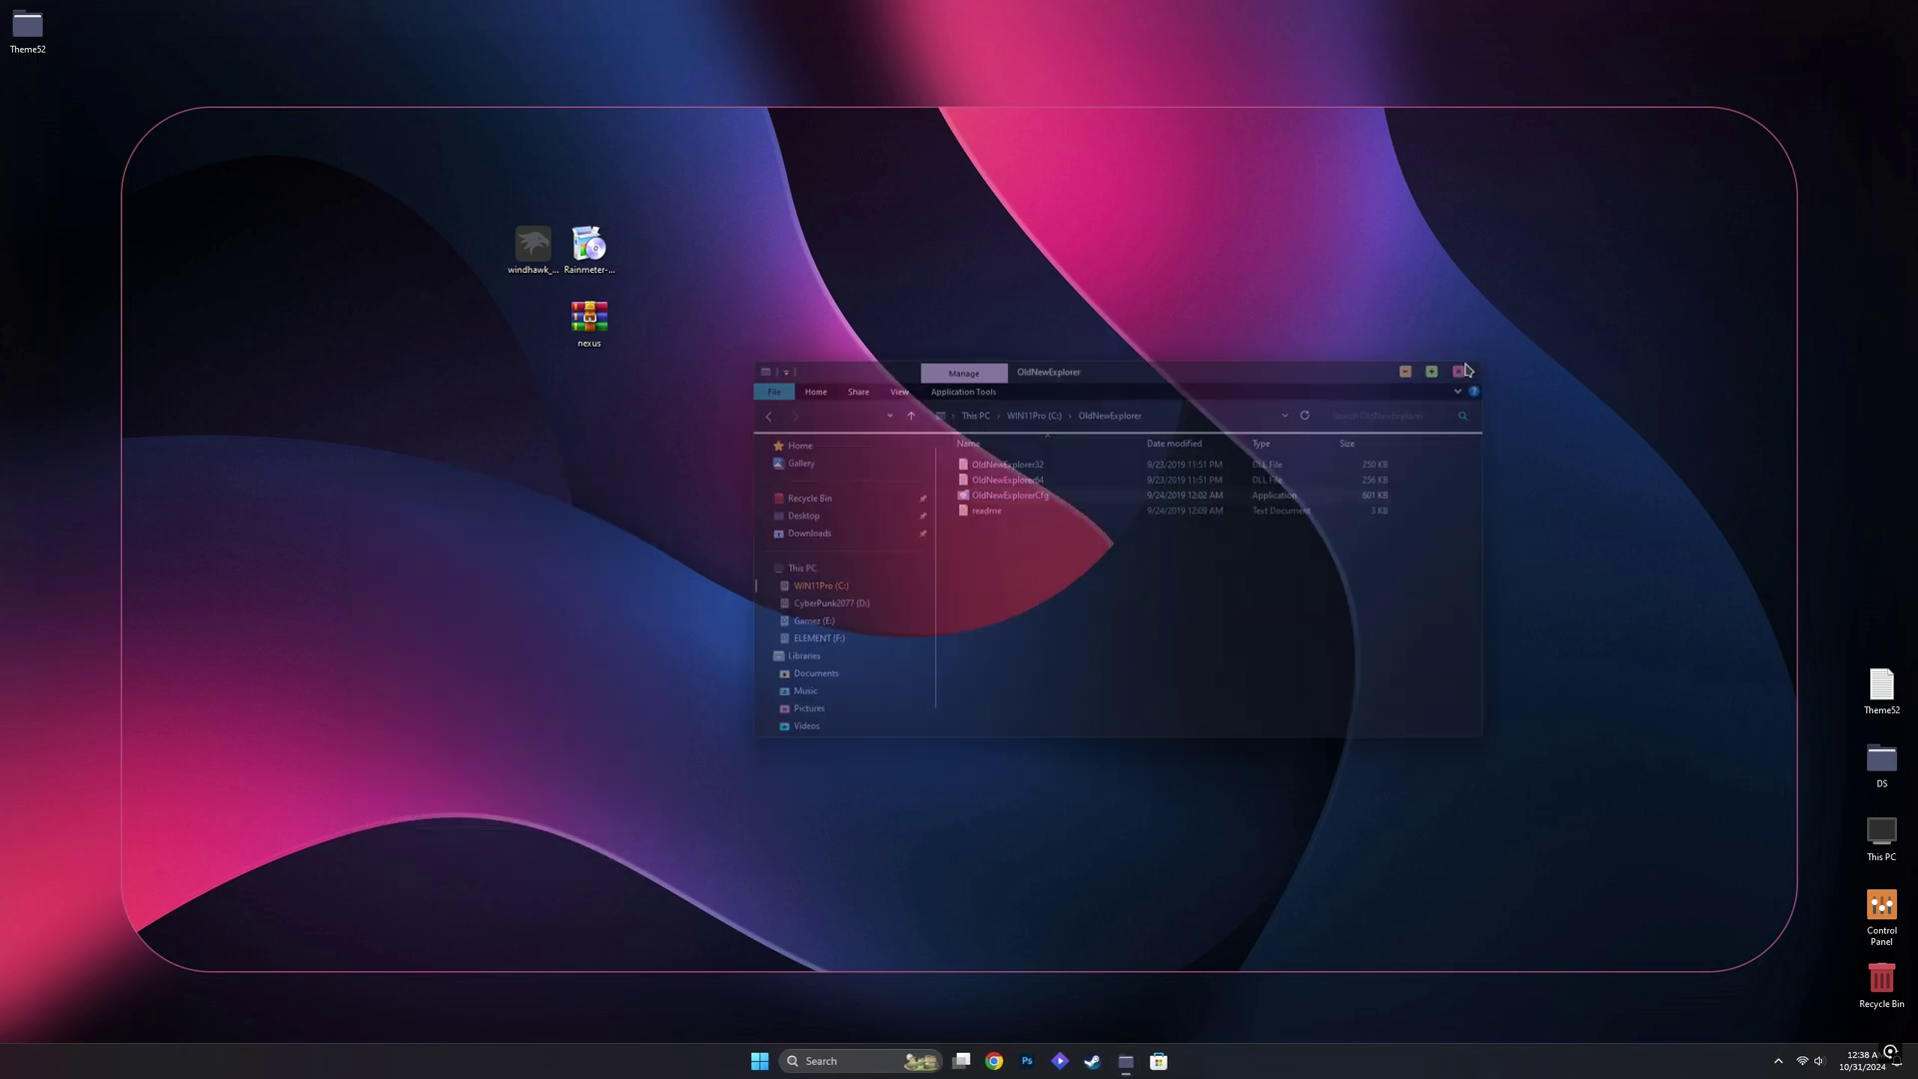
double_click(1881, 834)
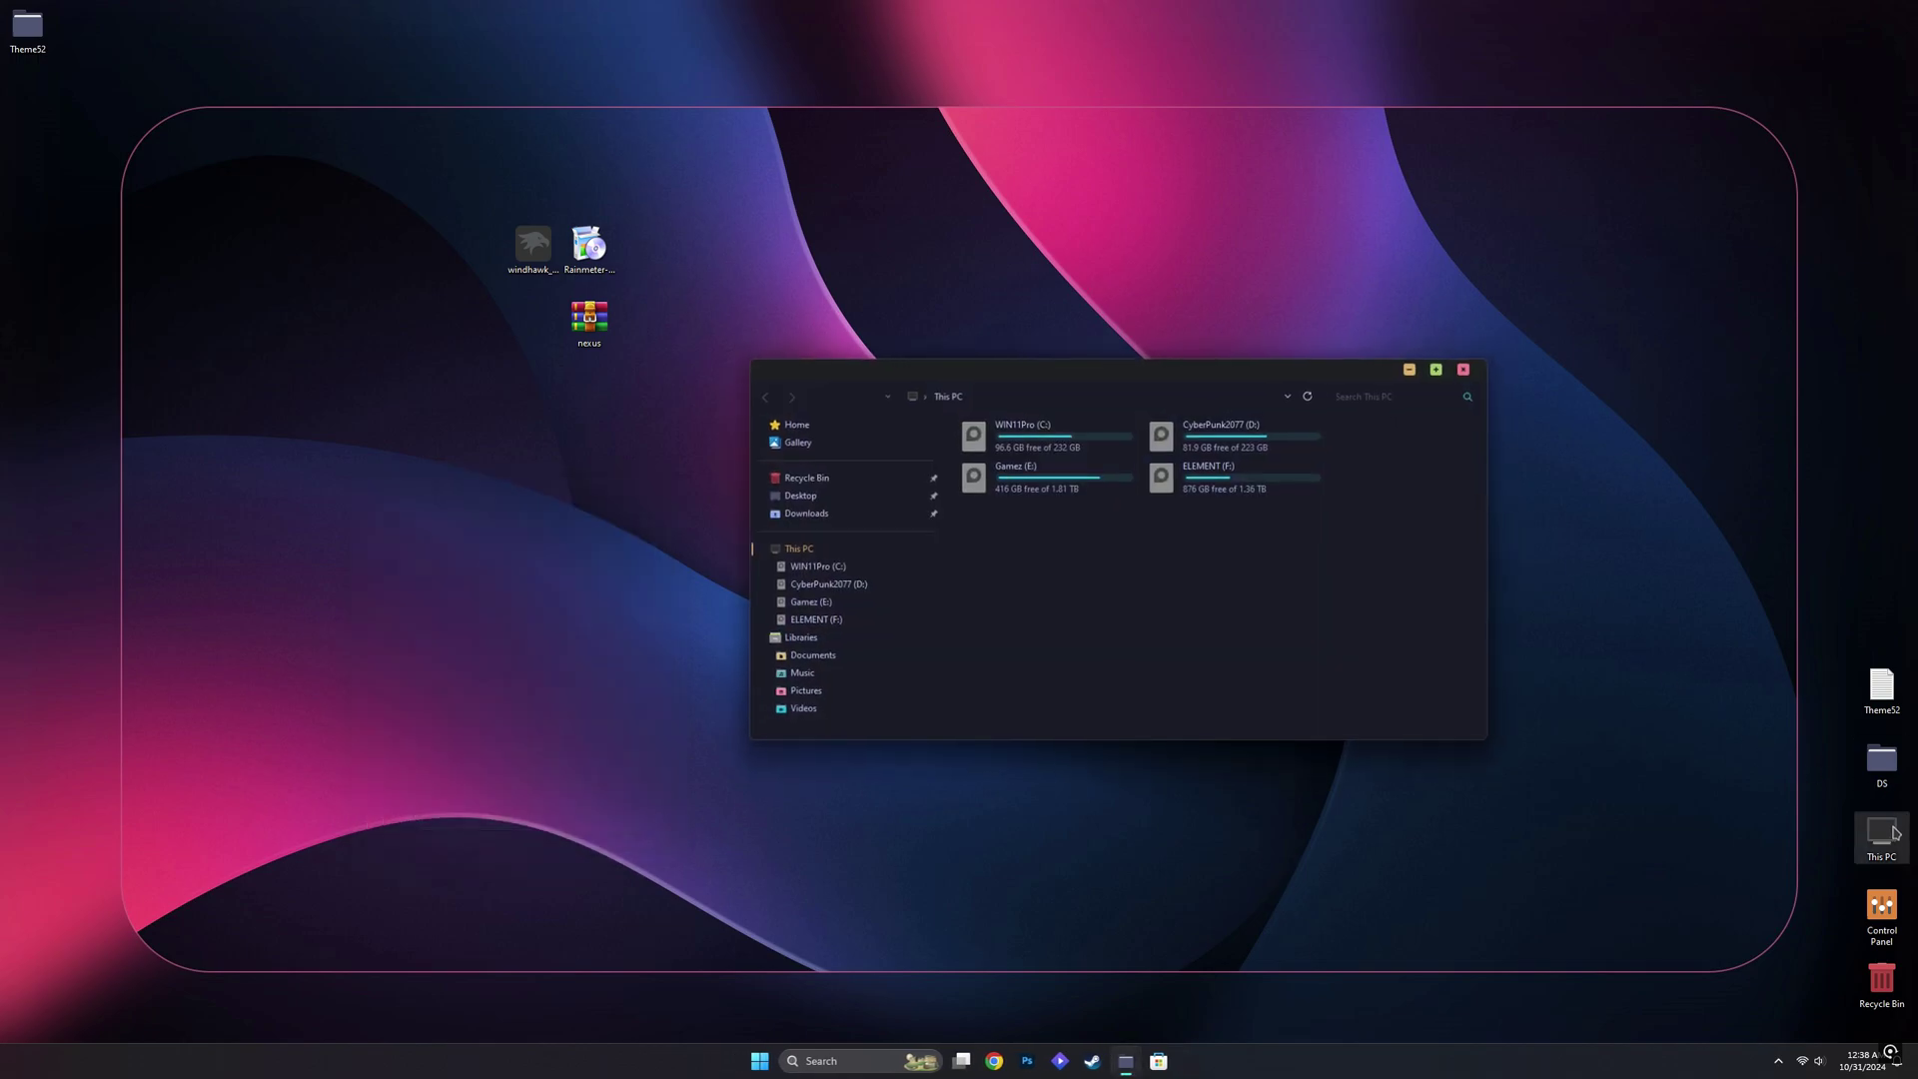
left_click(1469, 368)
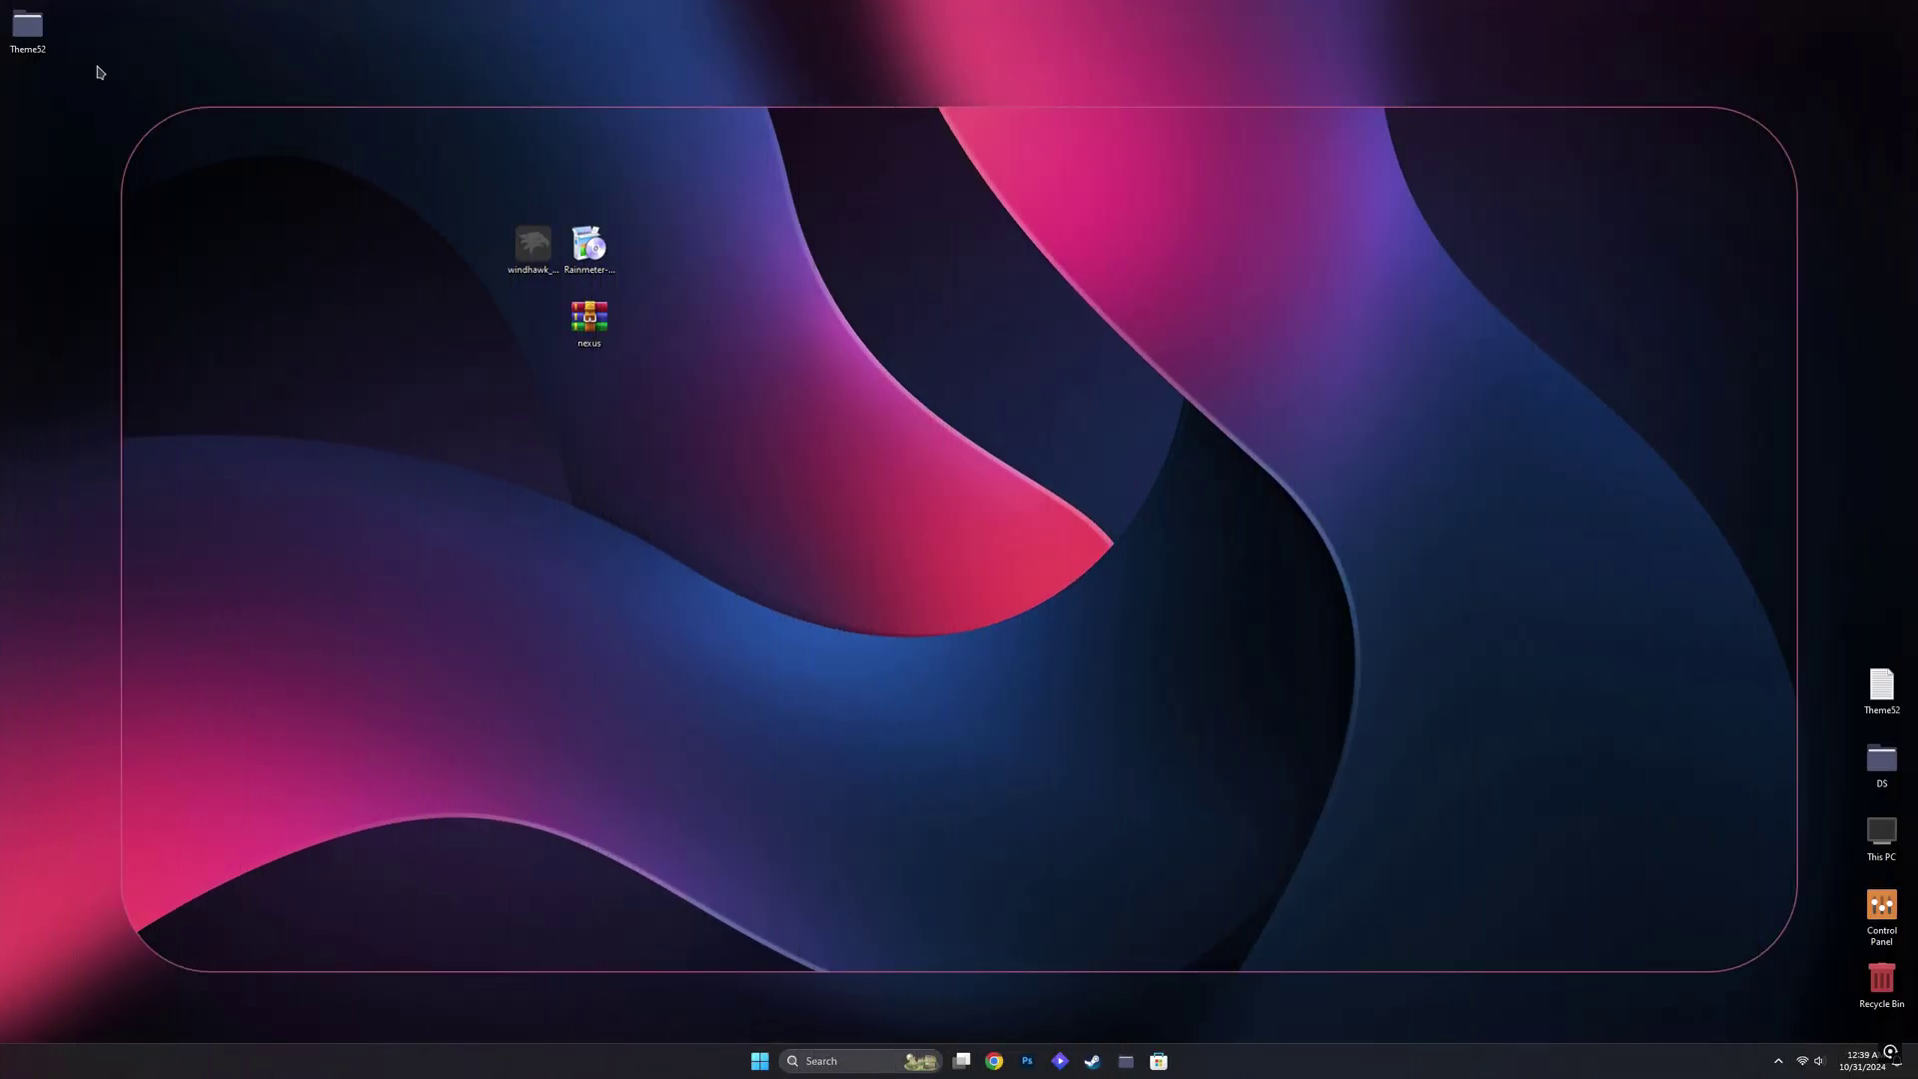
Extract the ExplorerBlurMica archive in the Theme52 folder to its own ExplorerBlurMica subfolder
double_click(27, 27)
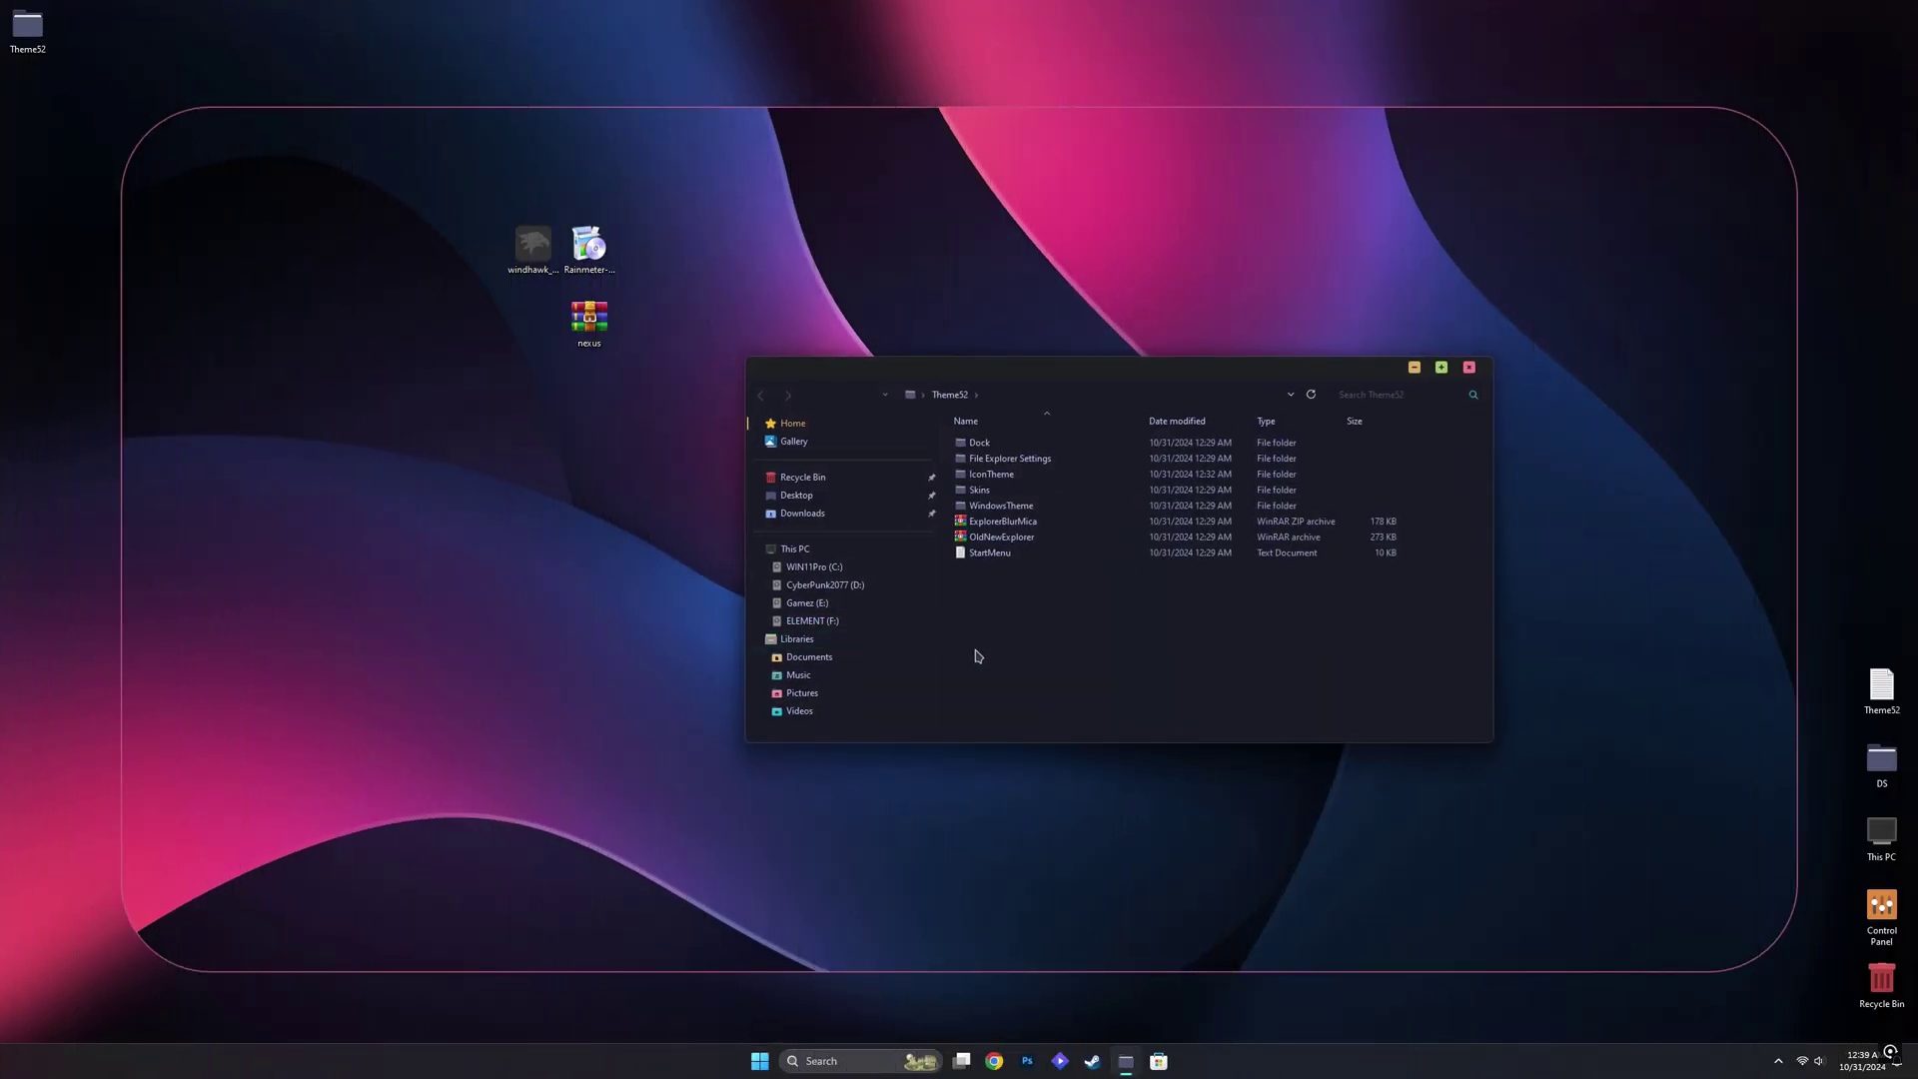
left_click(998, 523)
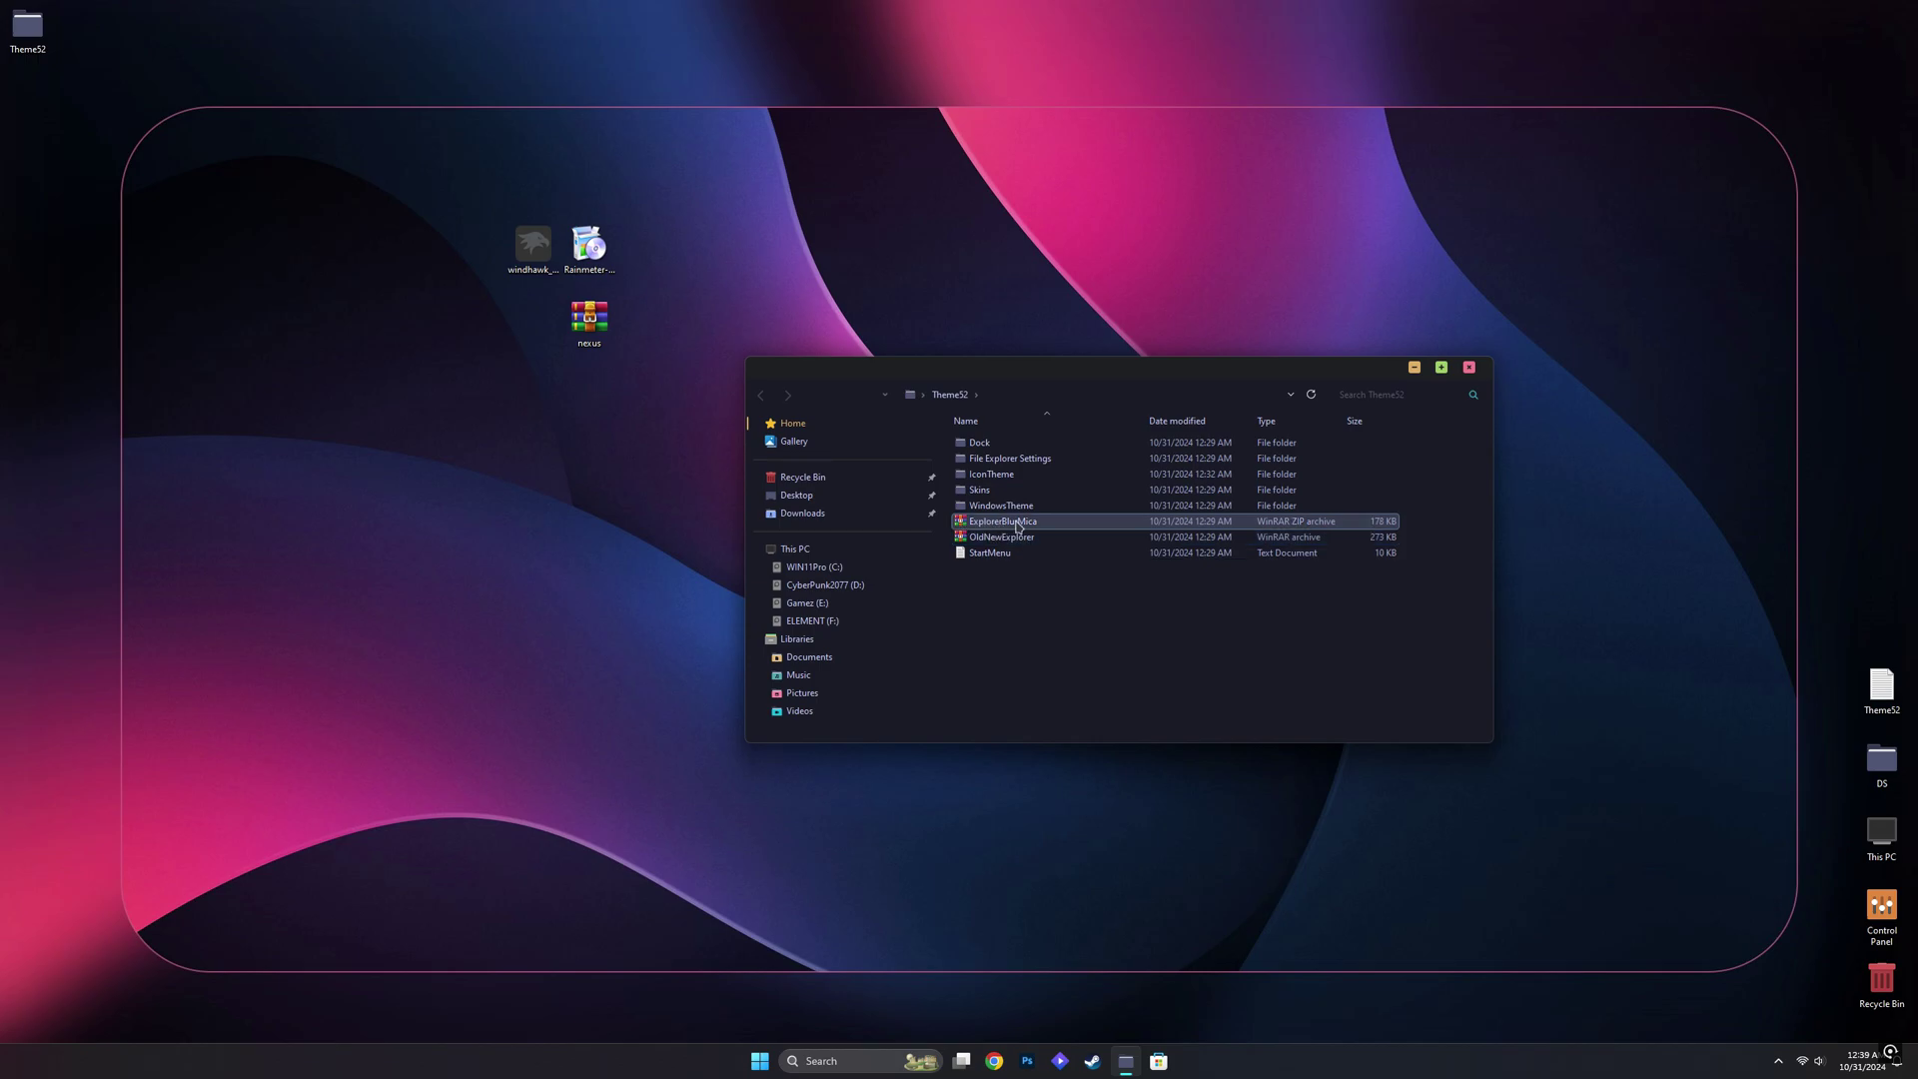
right_click(1005, 525)
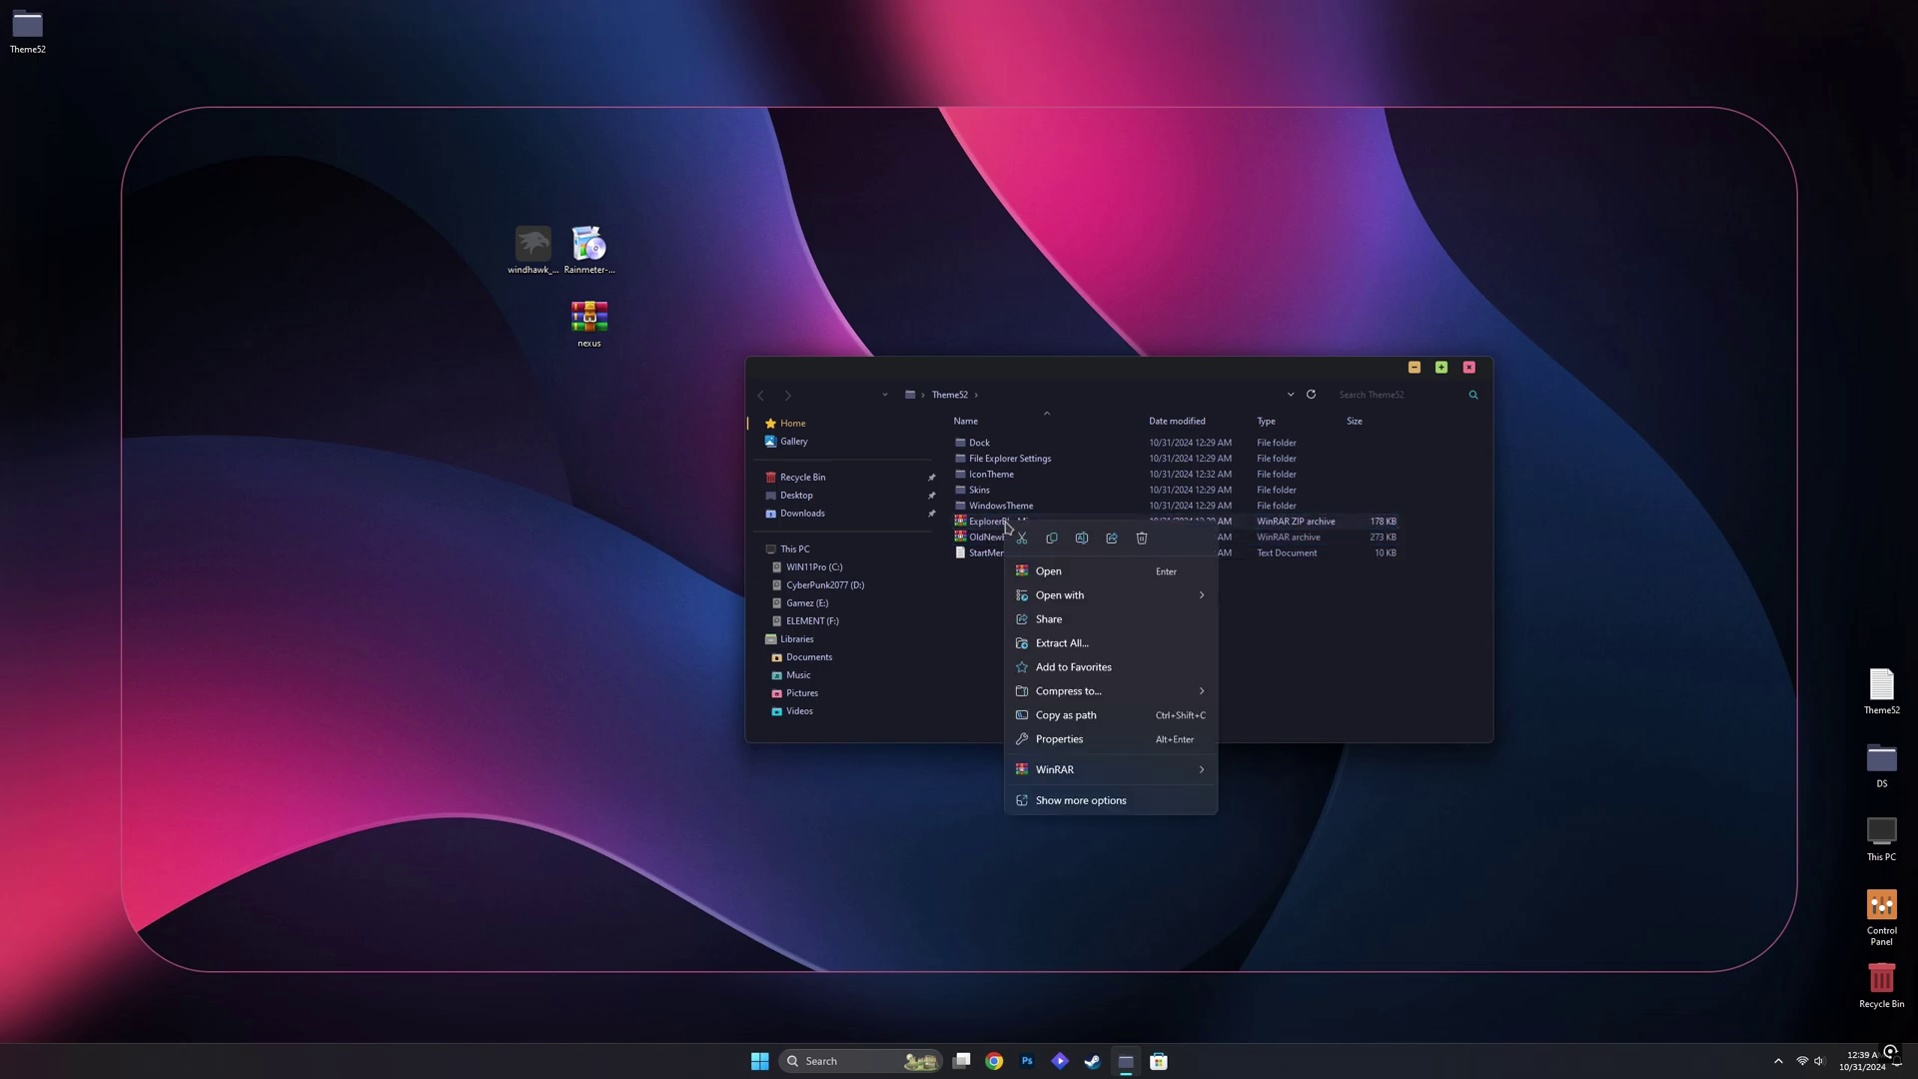
left_click(1075, 642)
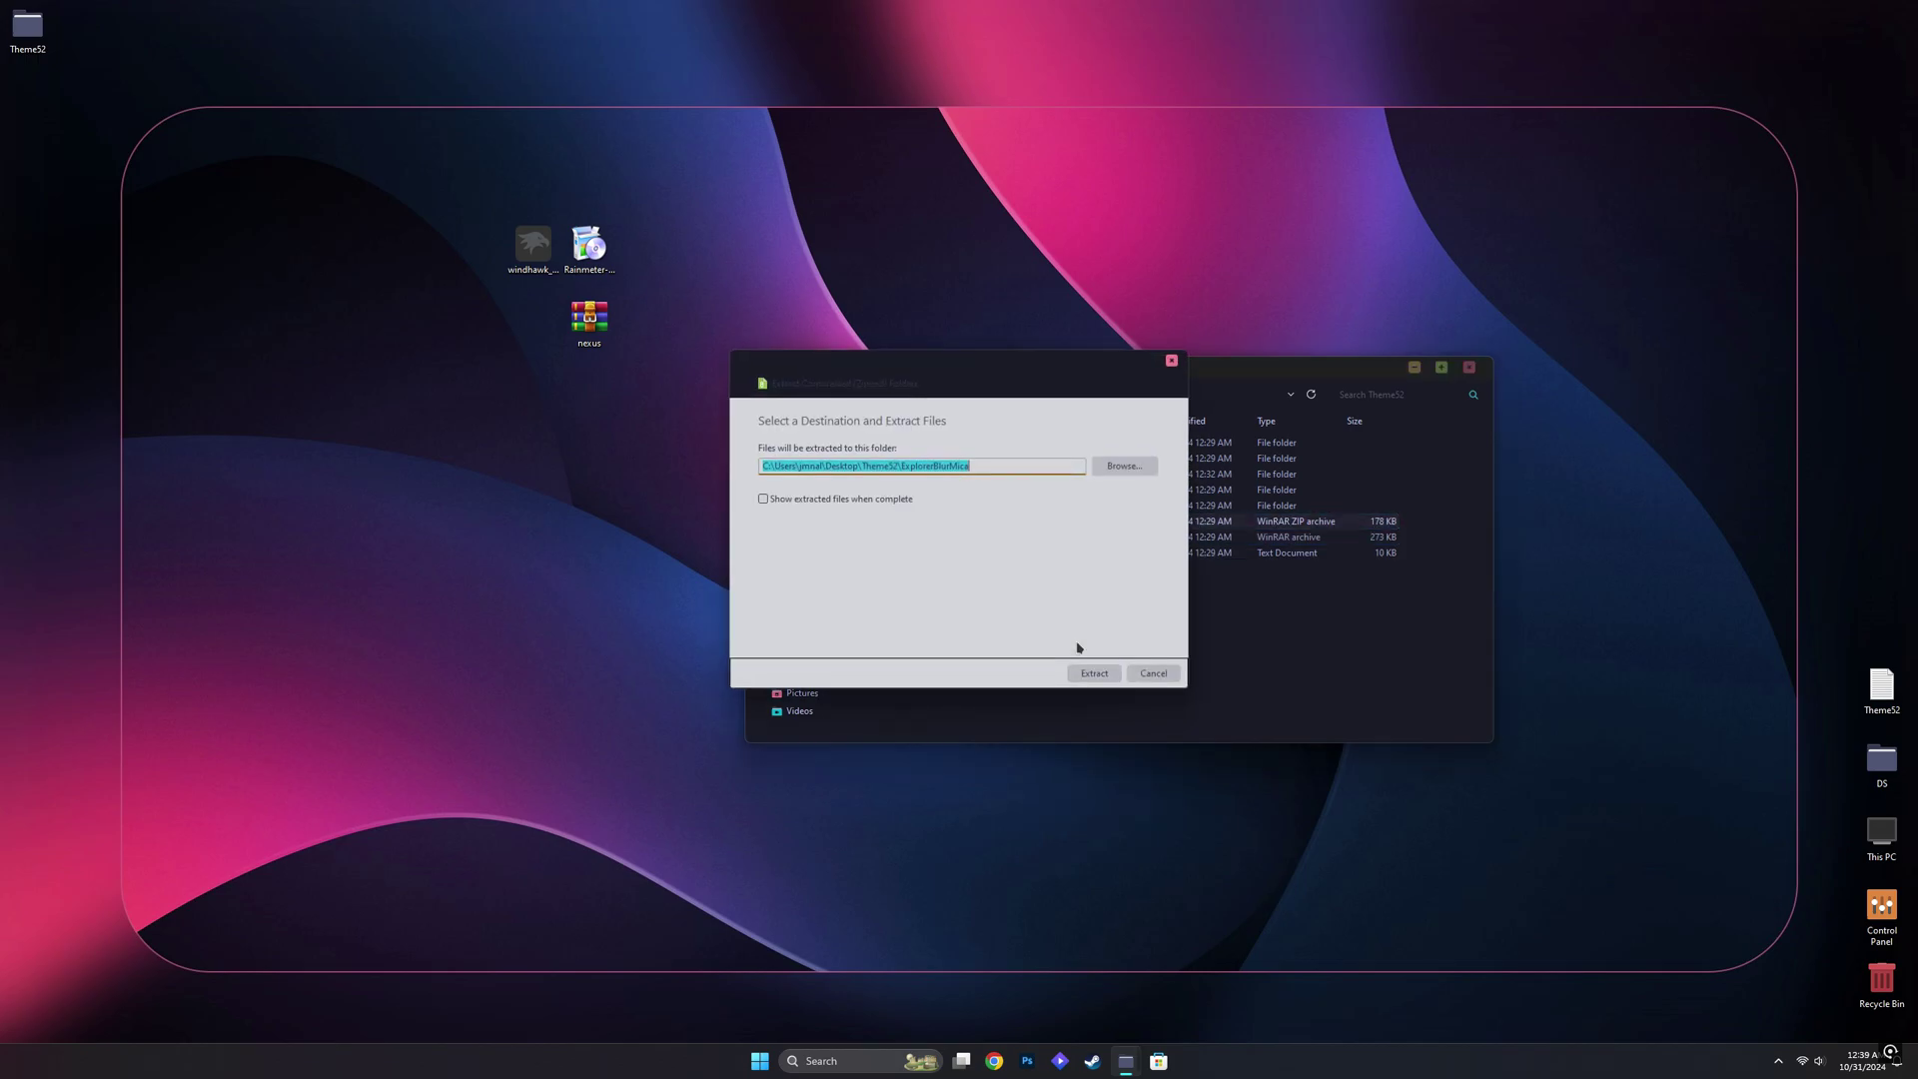
left_click(1093, 673)
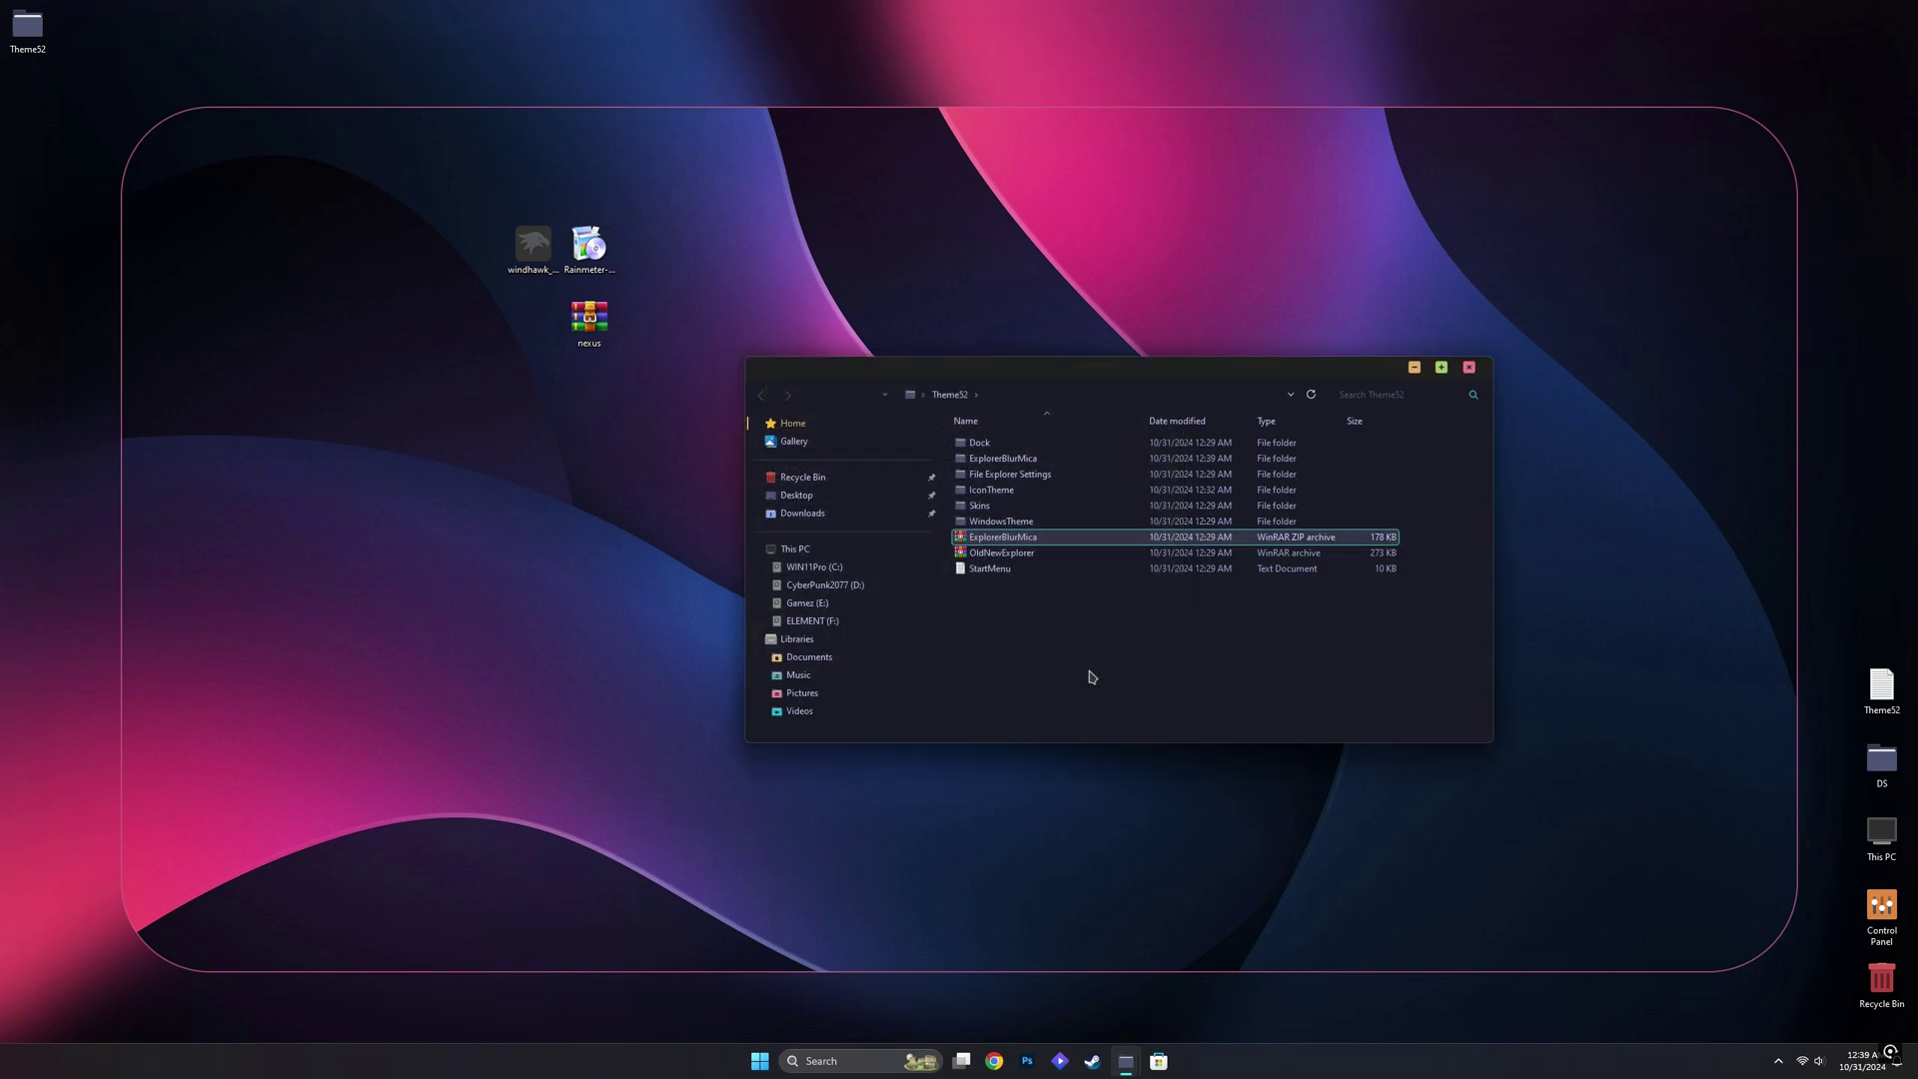
Move the extracted ExplorerBlurMica folder from Theme52 to the root of the WIN11Pro (C:) drive
left_click(1017, 462)
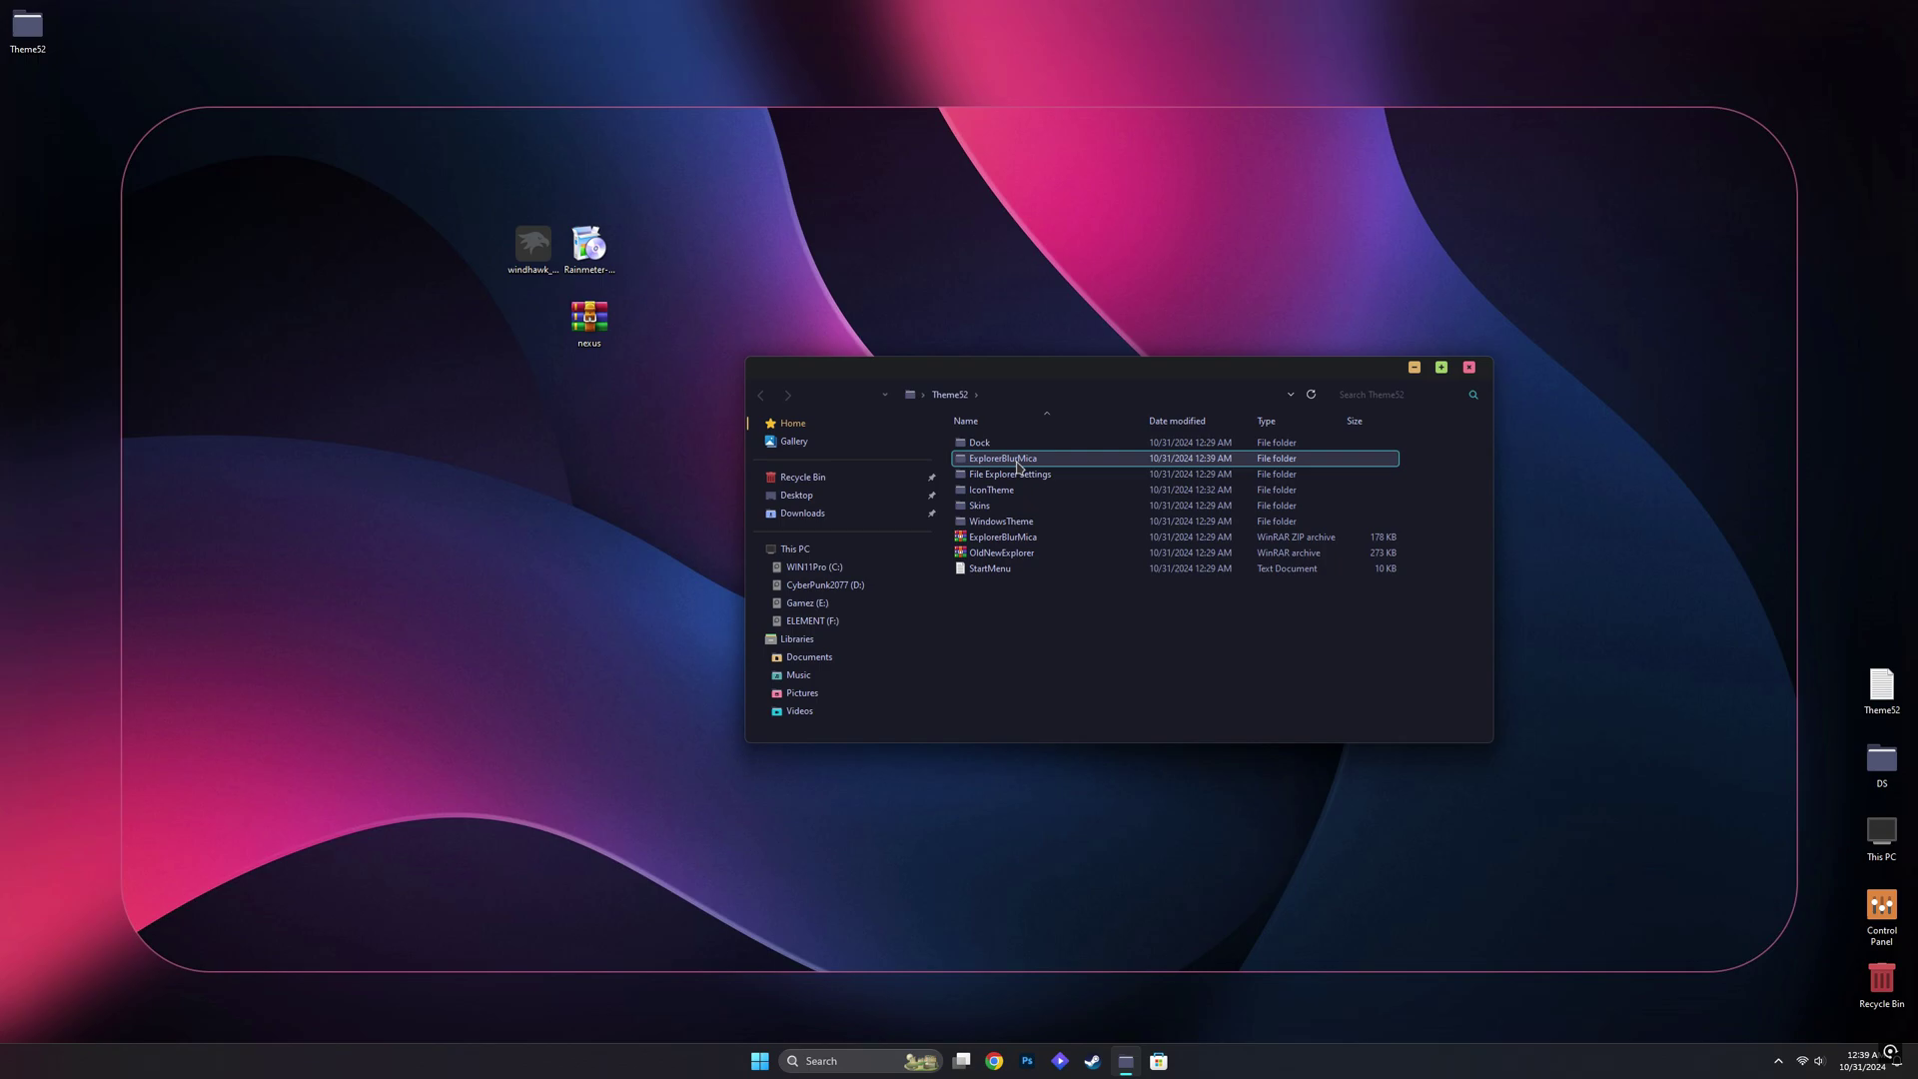
right_click(1018, 466)
left_click(1036, 481)
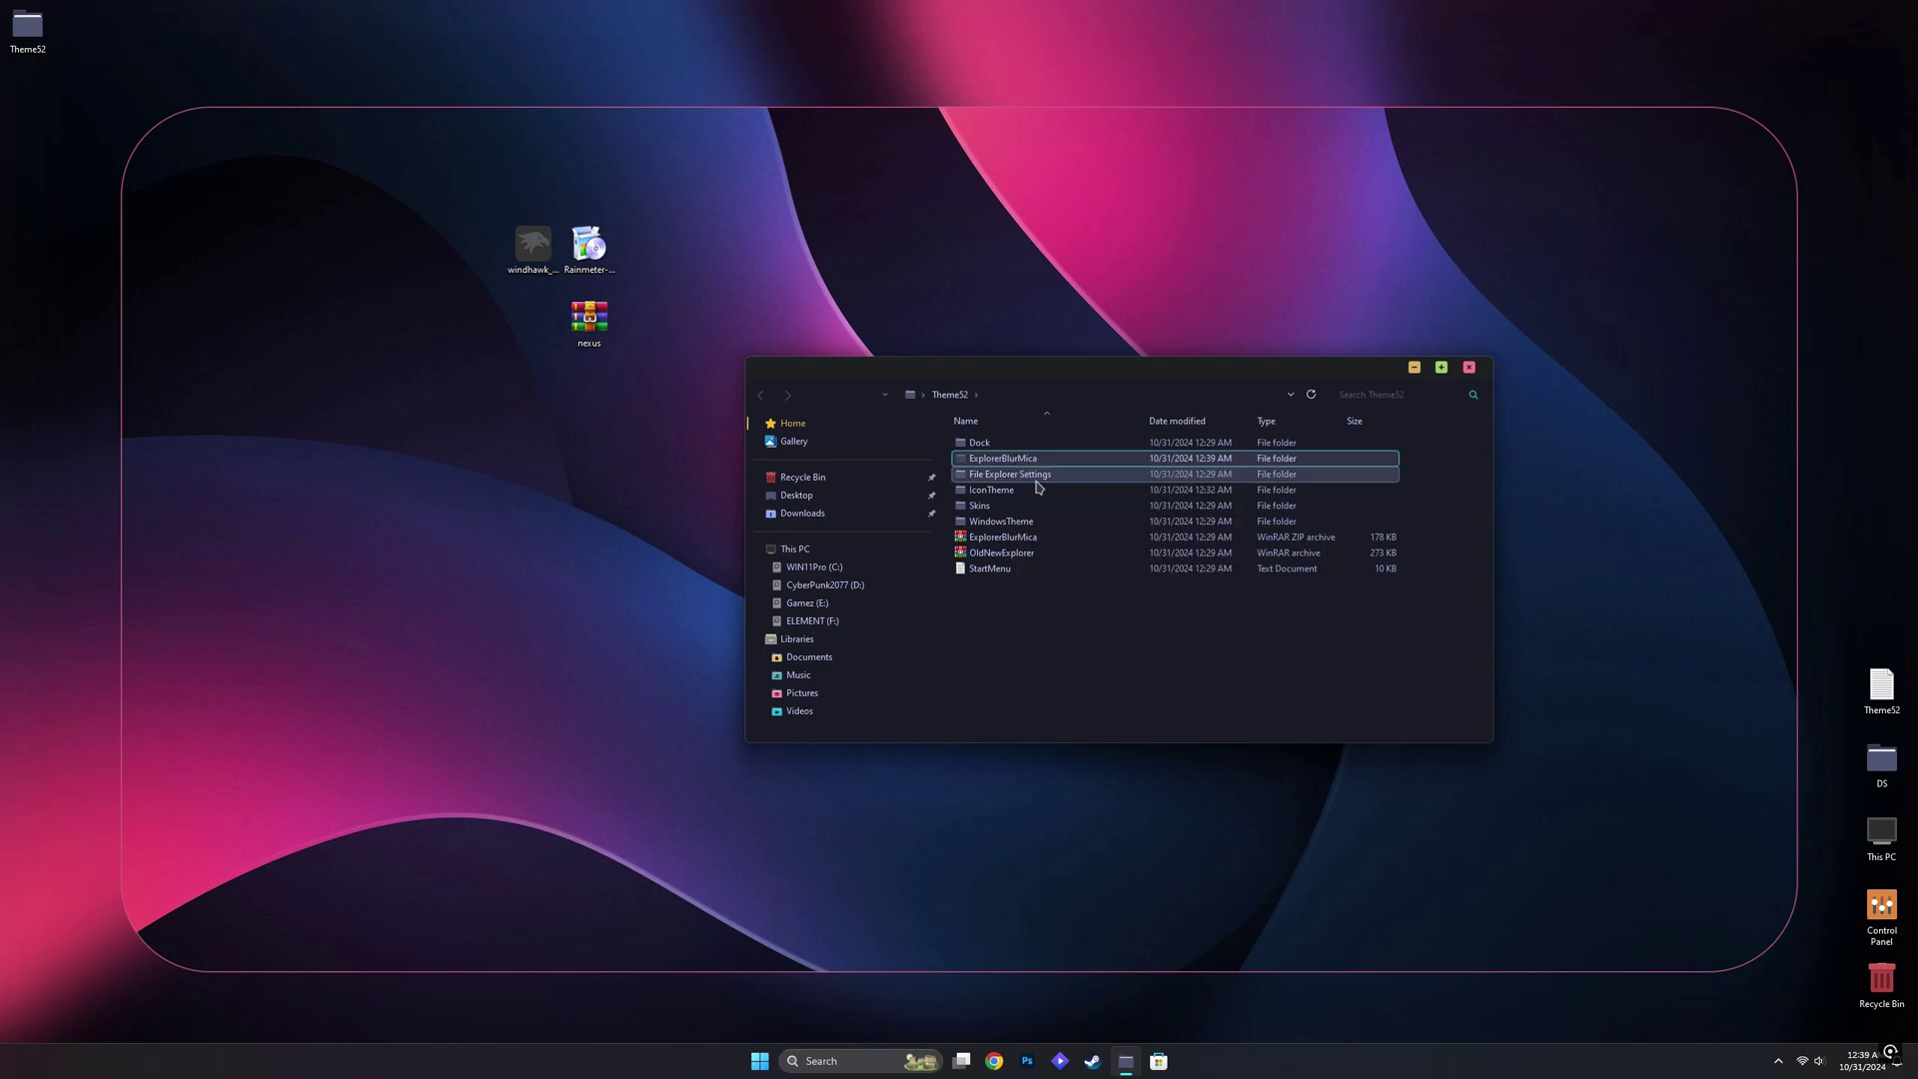
left_click(799, 549)
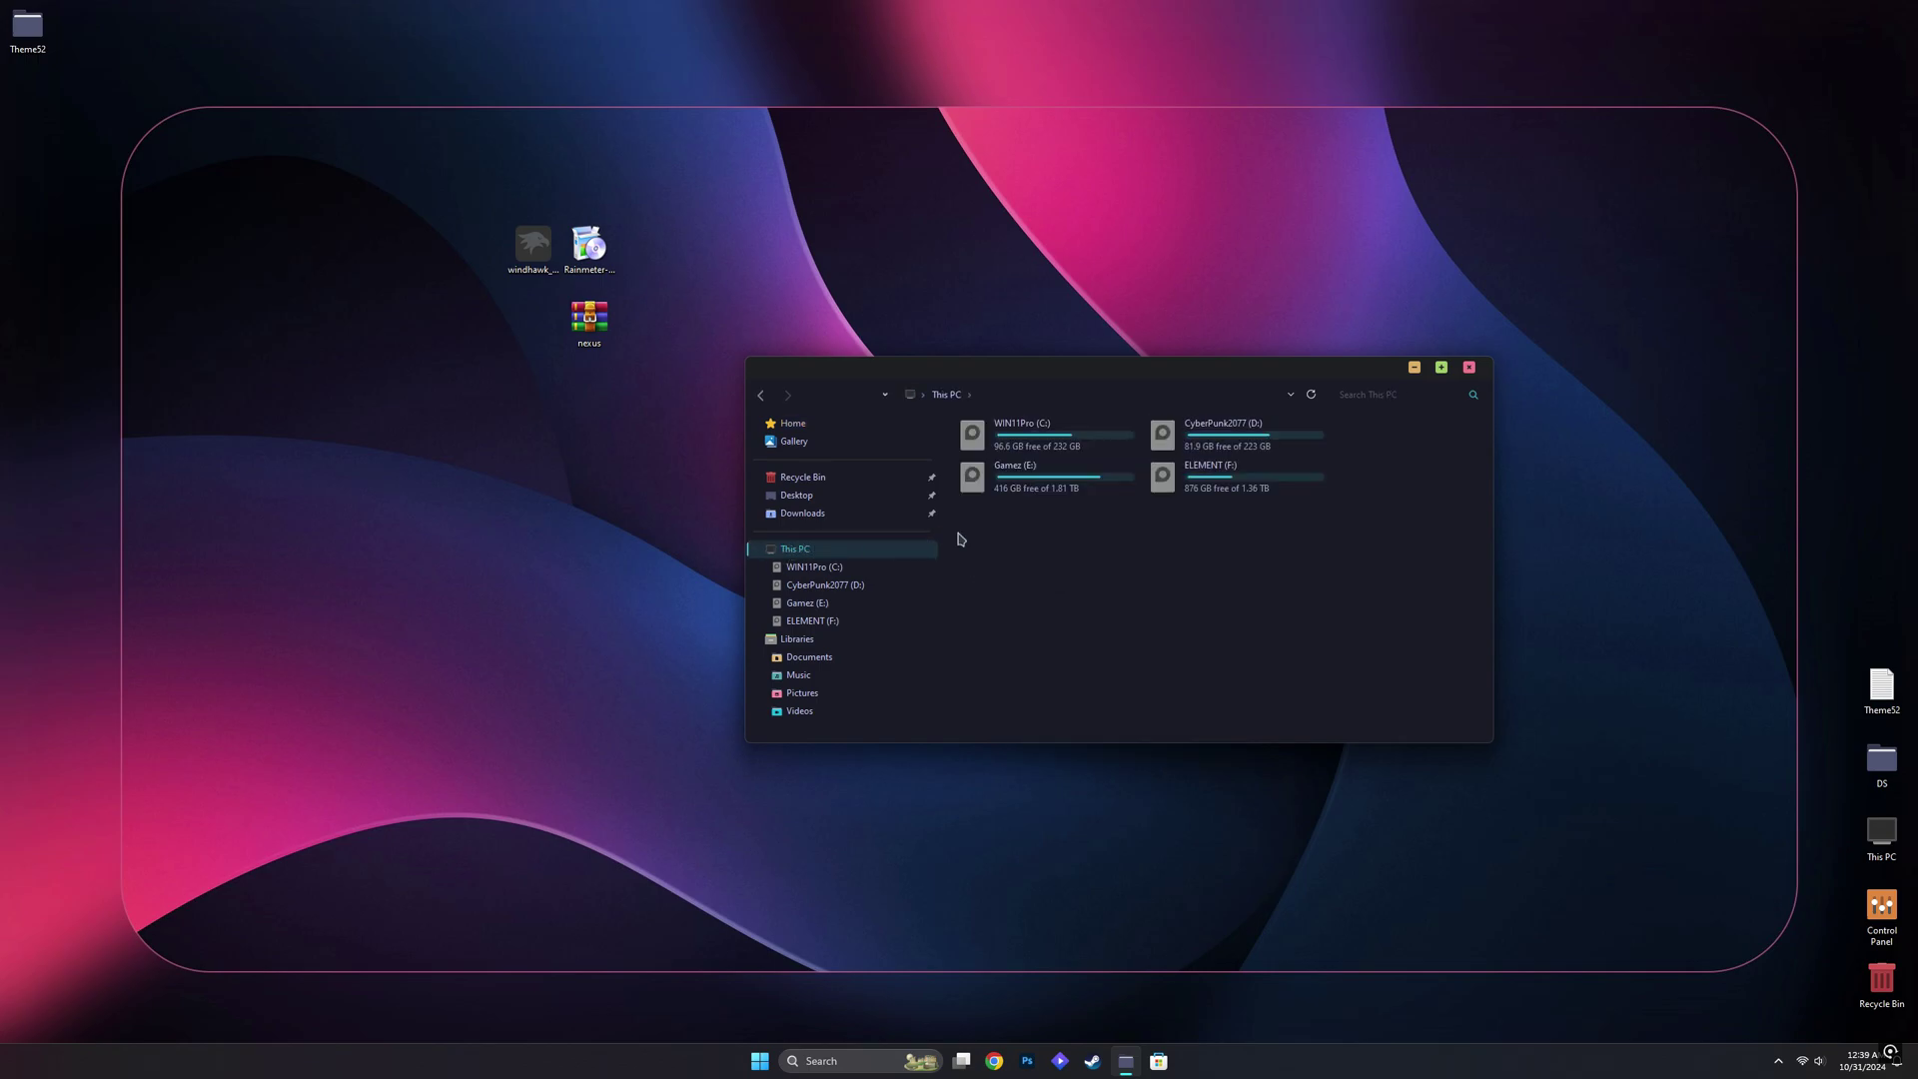
double_click(1048, 443)
right_click(1090, 666)
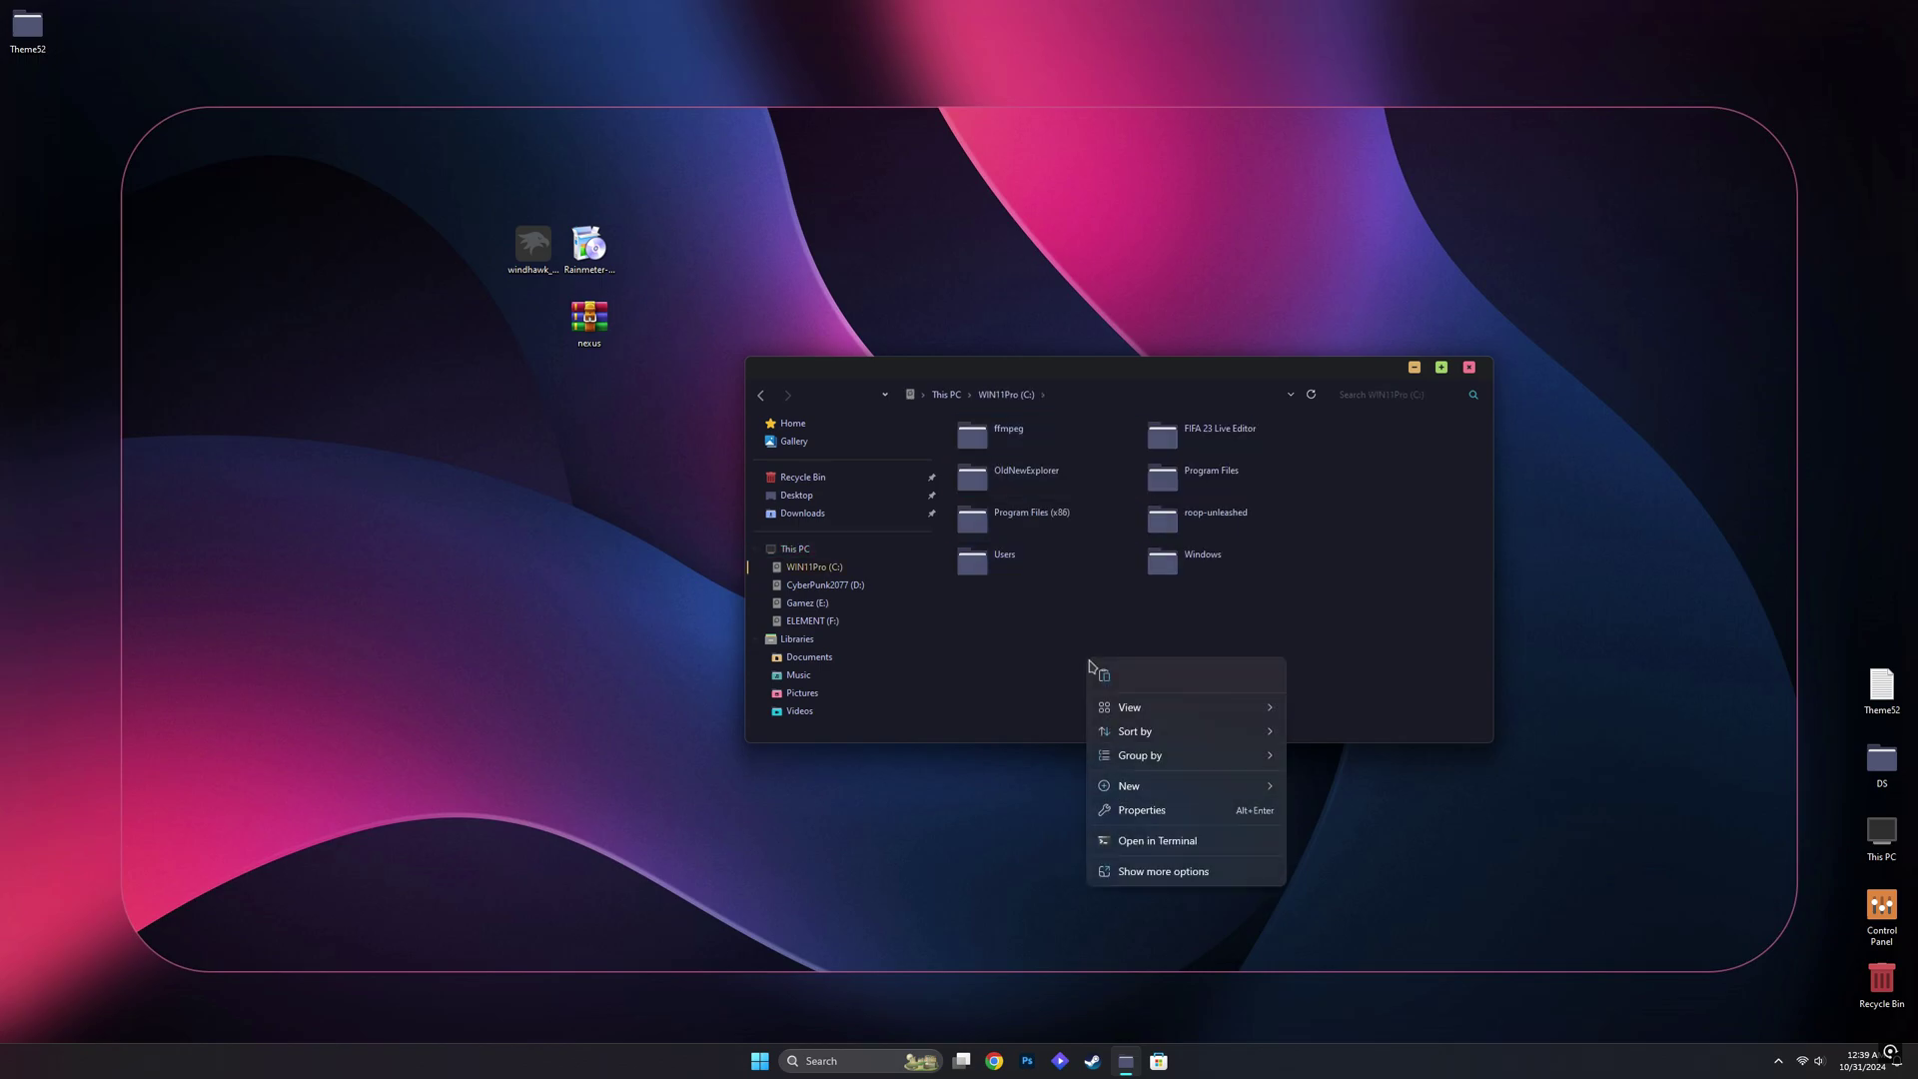
left_click(1105, 675)
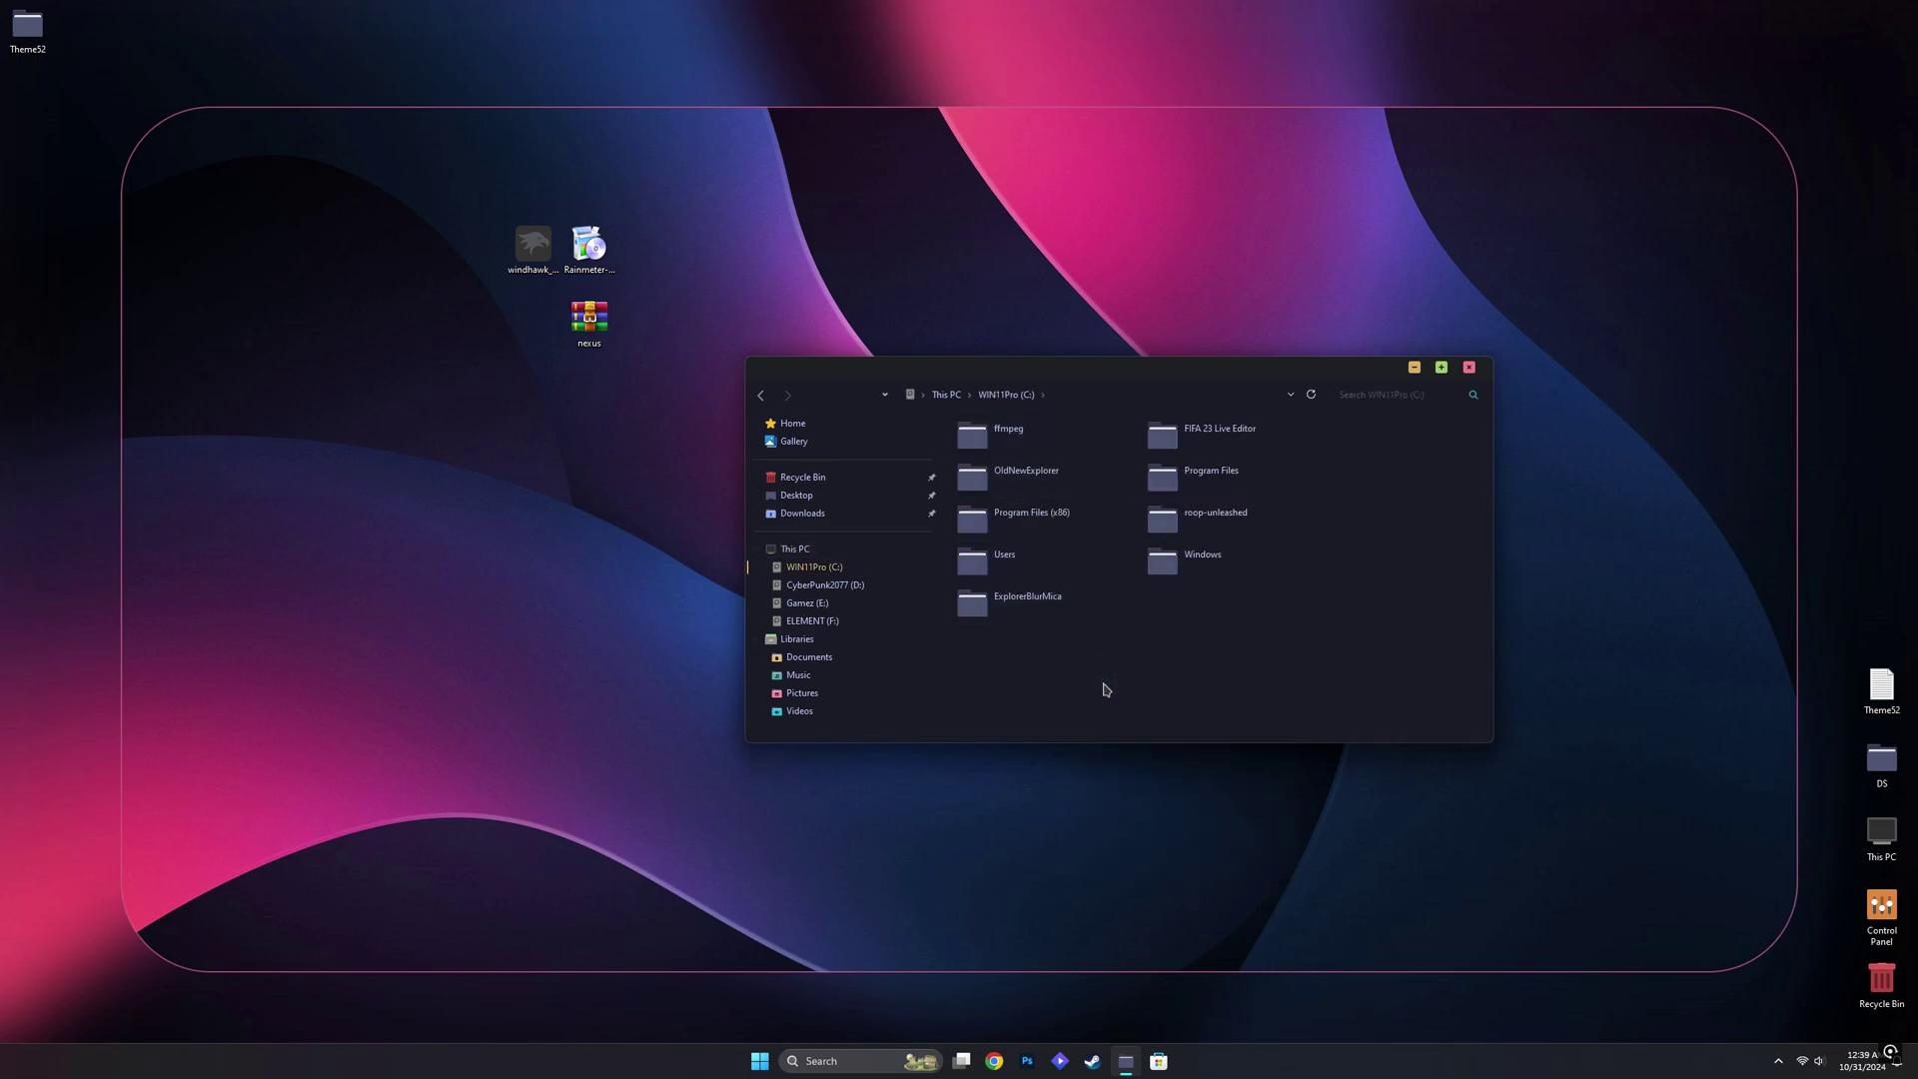
Set the a value in the [dark] section of ExplorerBlurMica's Release config.ini to 80, and save and close the file
double_click(981, 618)
double_click(983, 442)
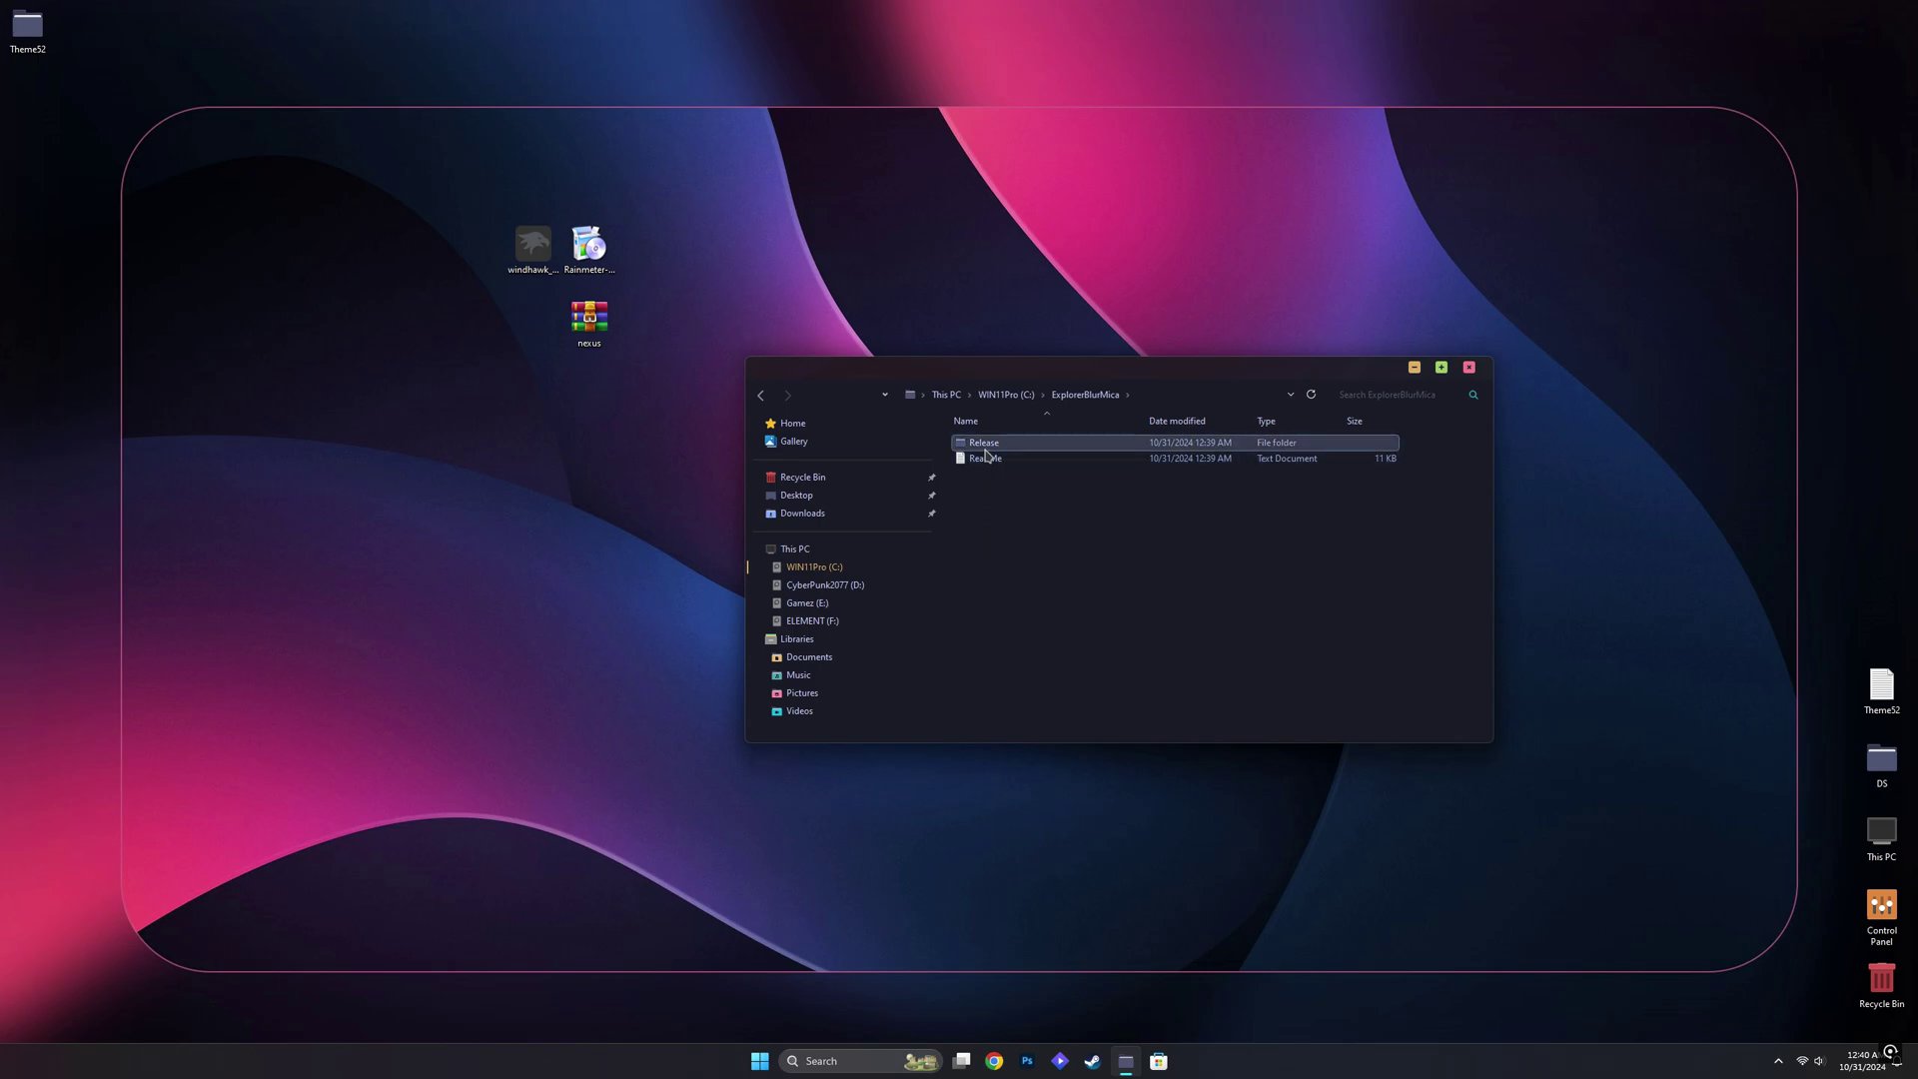
double_click(985, 444)
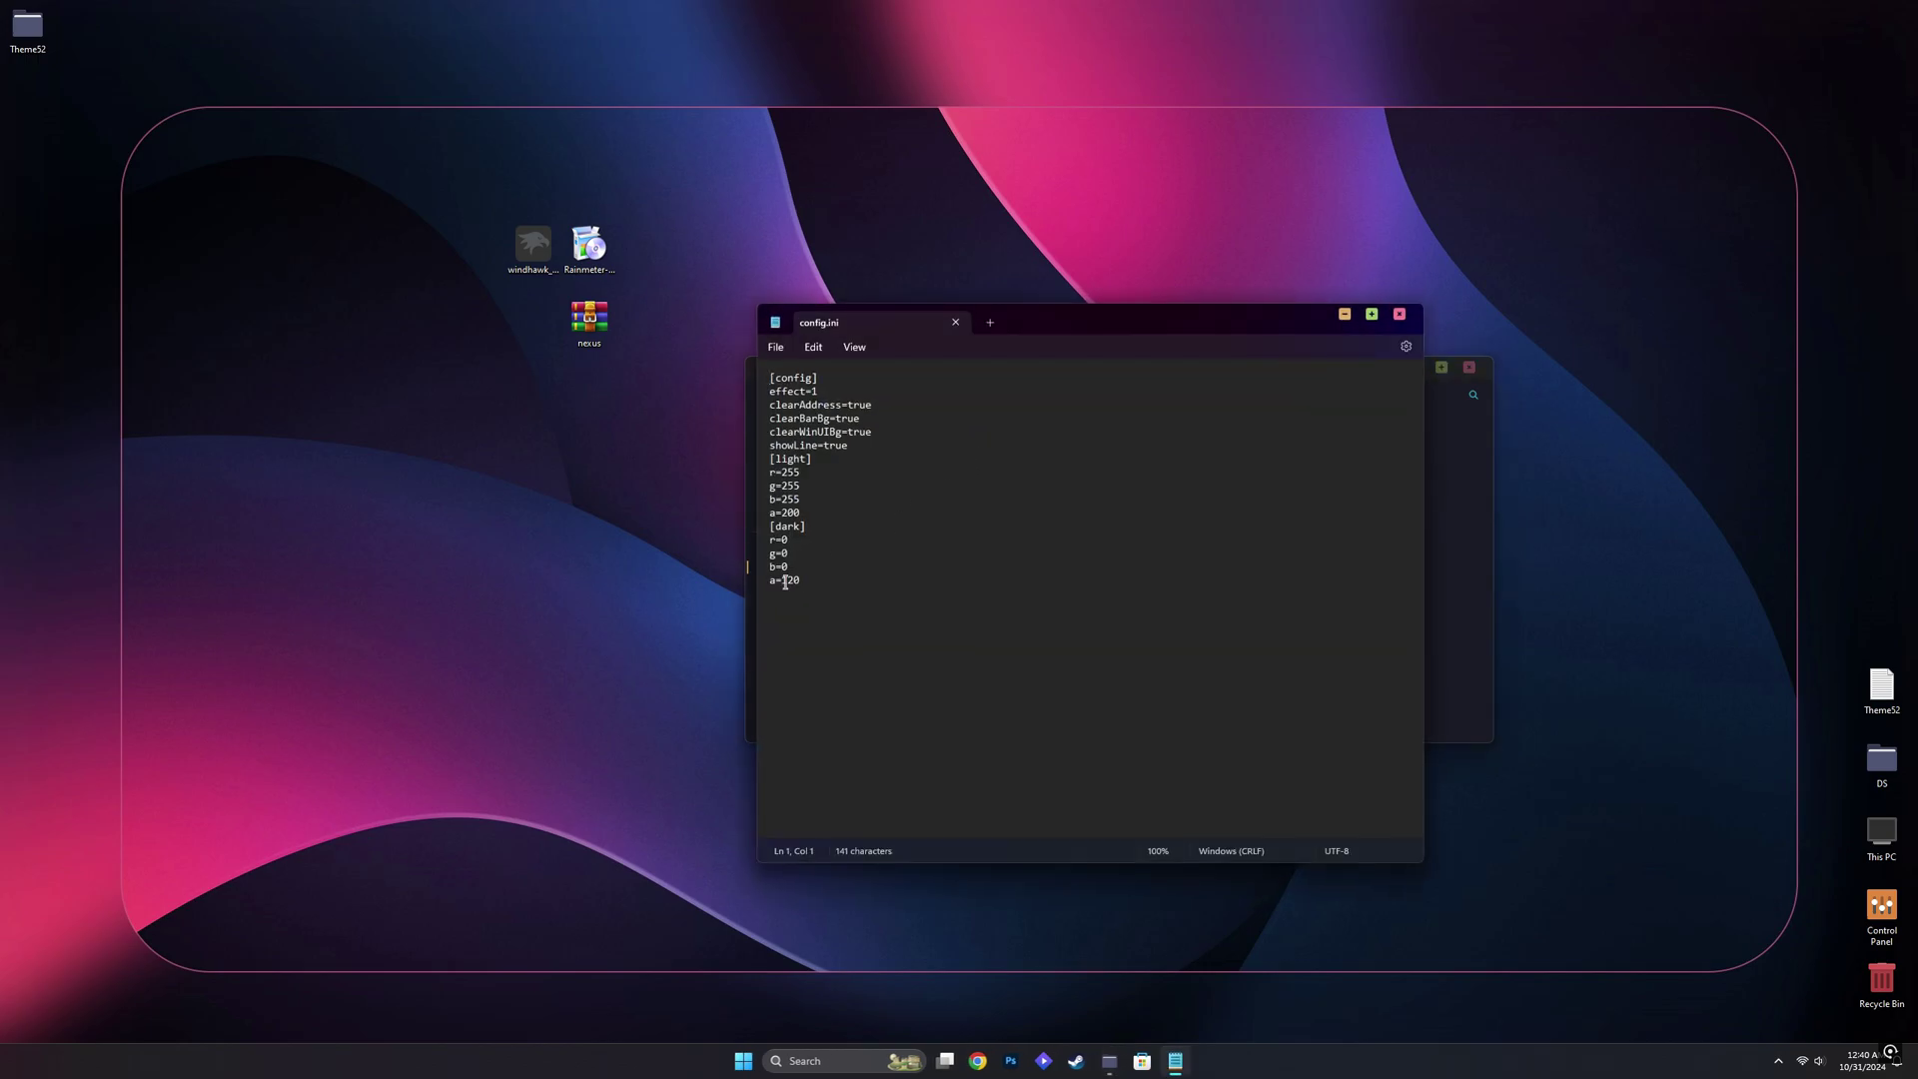
left_click_drag(785, 581, 829, 587)
type("8")
left_click(776, 347)
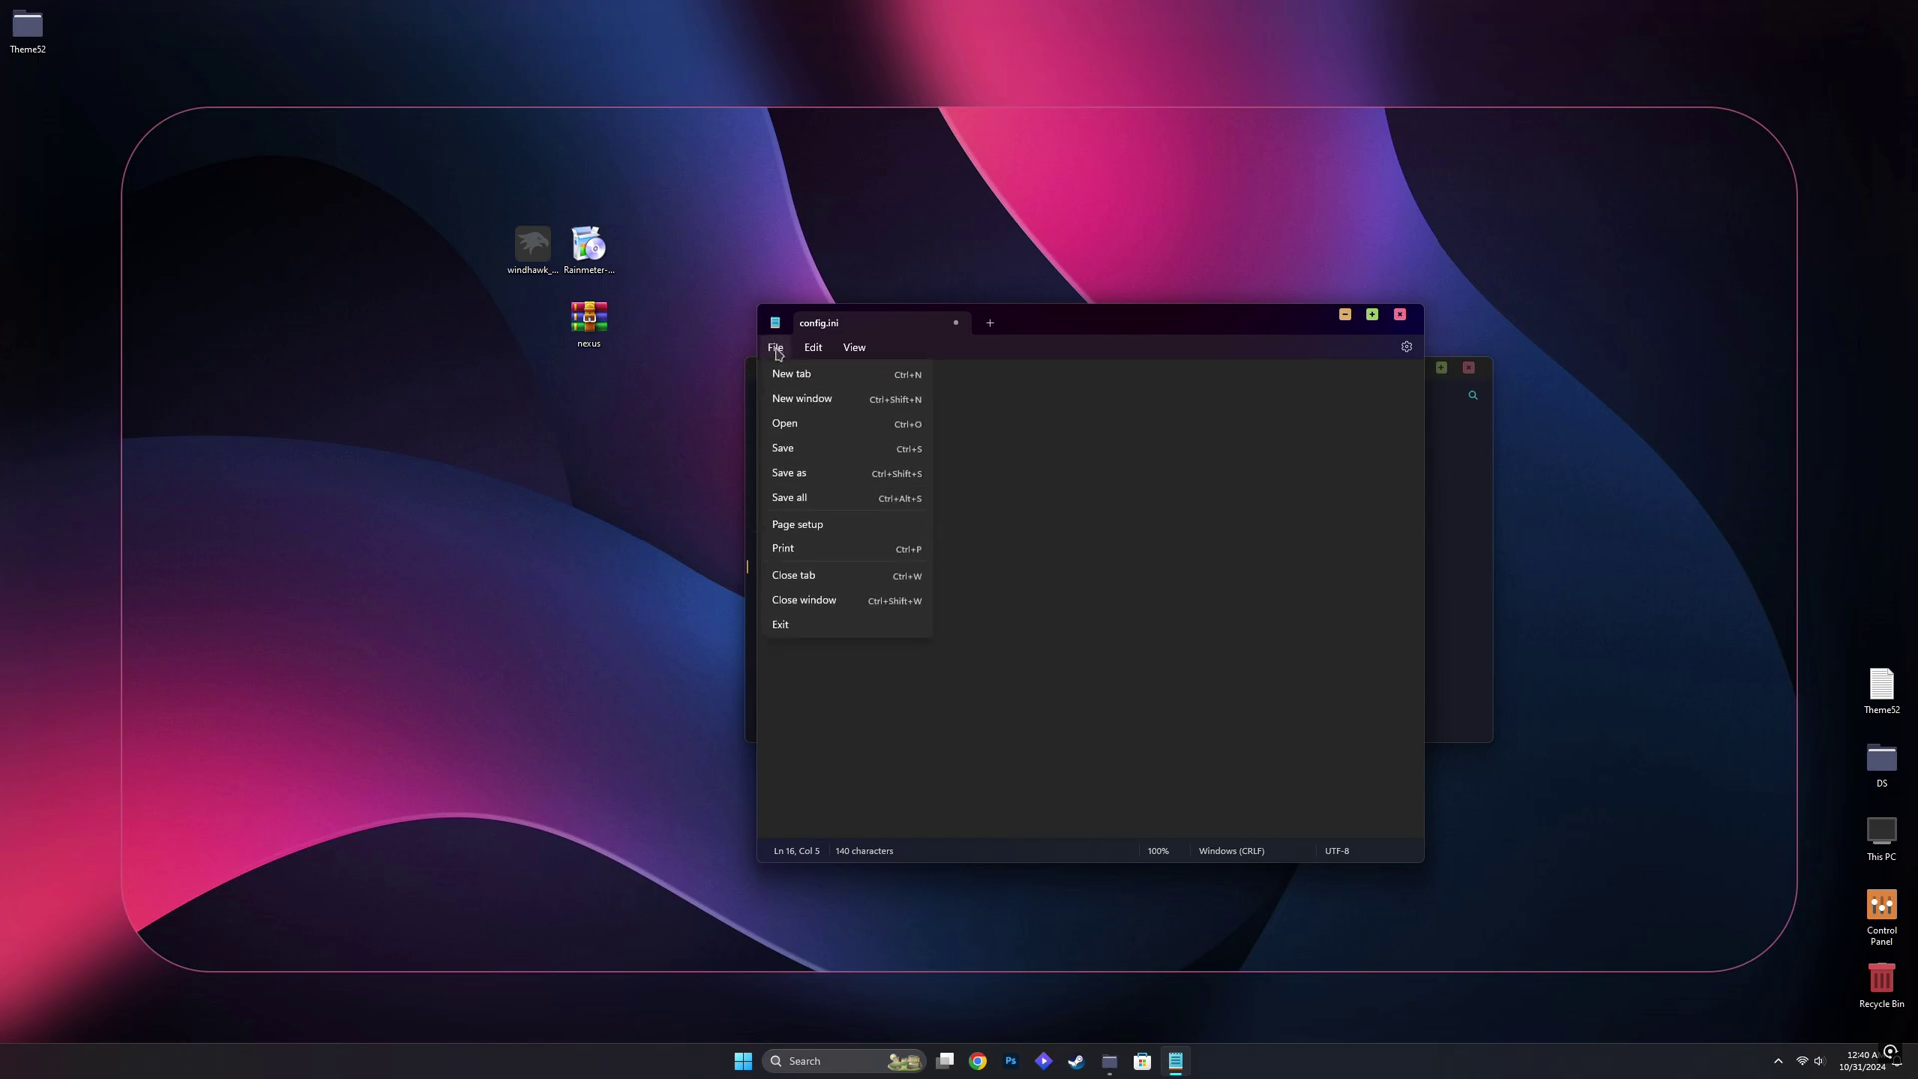
left_click(783, 448)
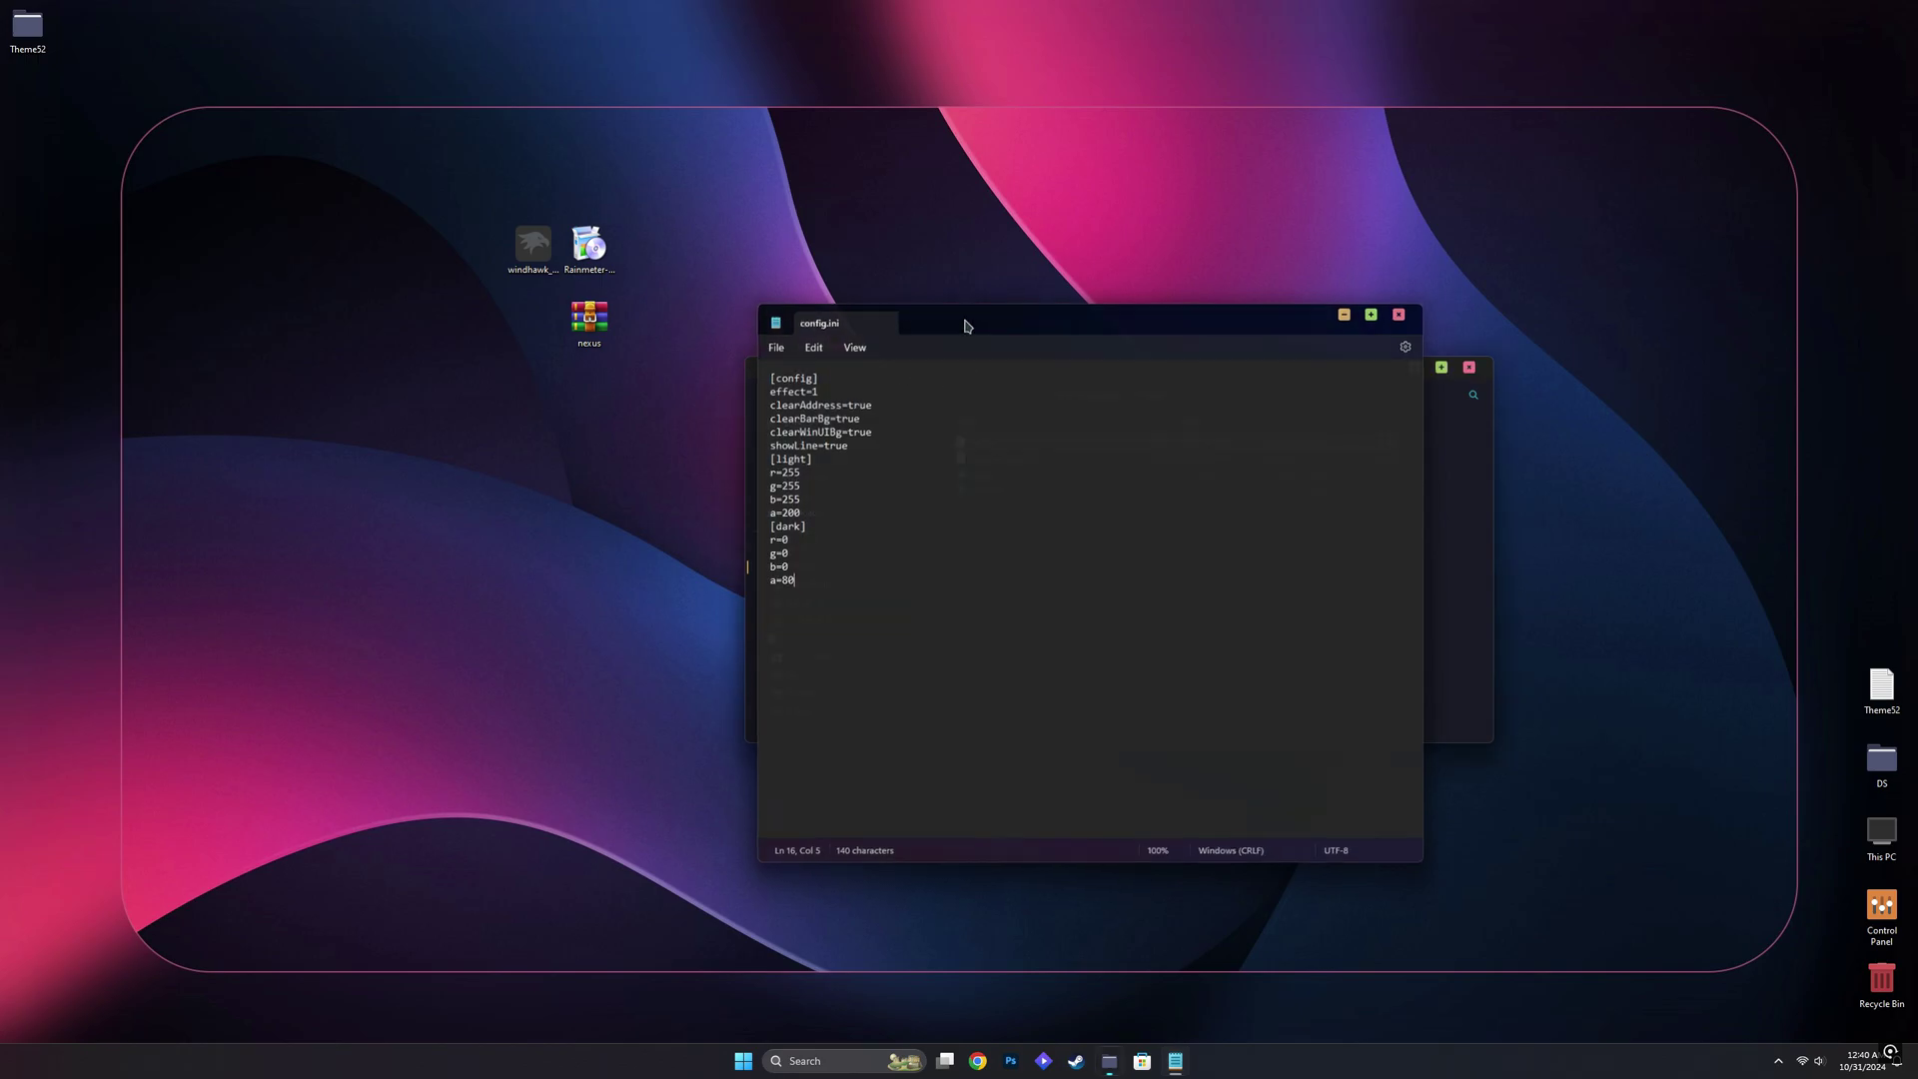
left_click(959, 322)
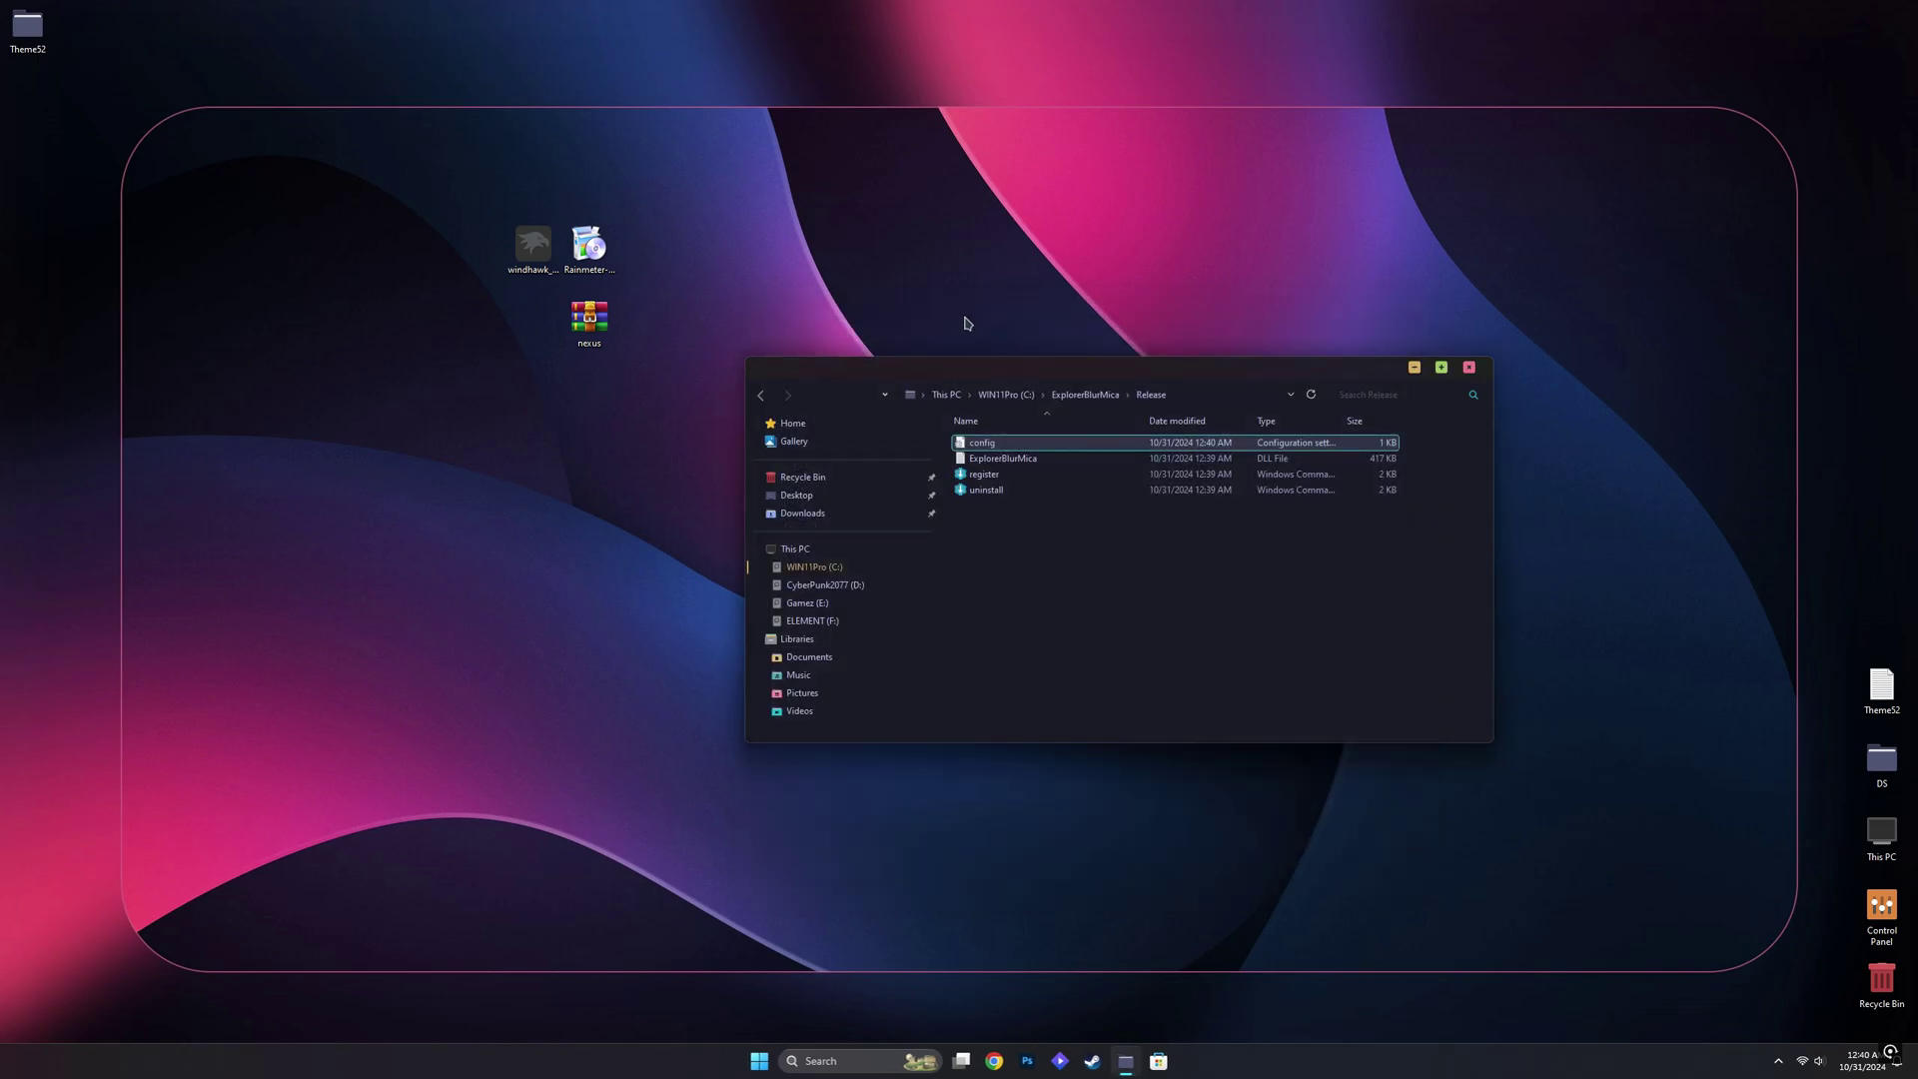
Run the register command file in ExplorerBlurMica's Release folder despite SmartScreen, allow administrator access, and dismiss the registration notice
double_click(999, 477)
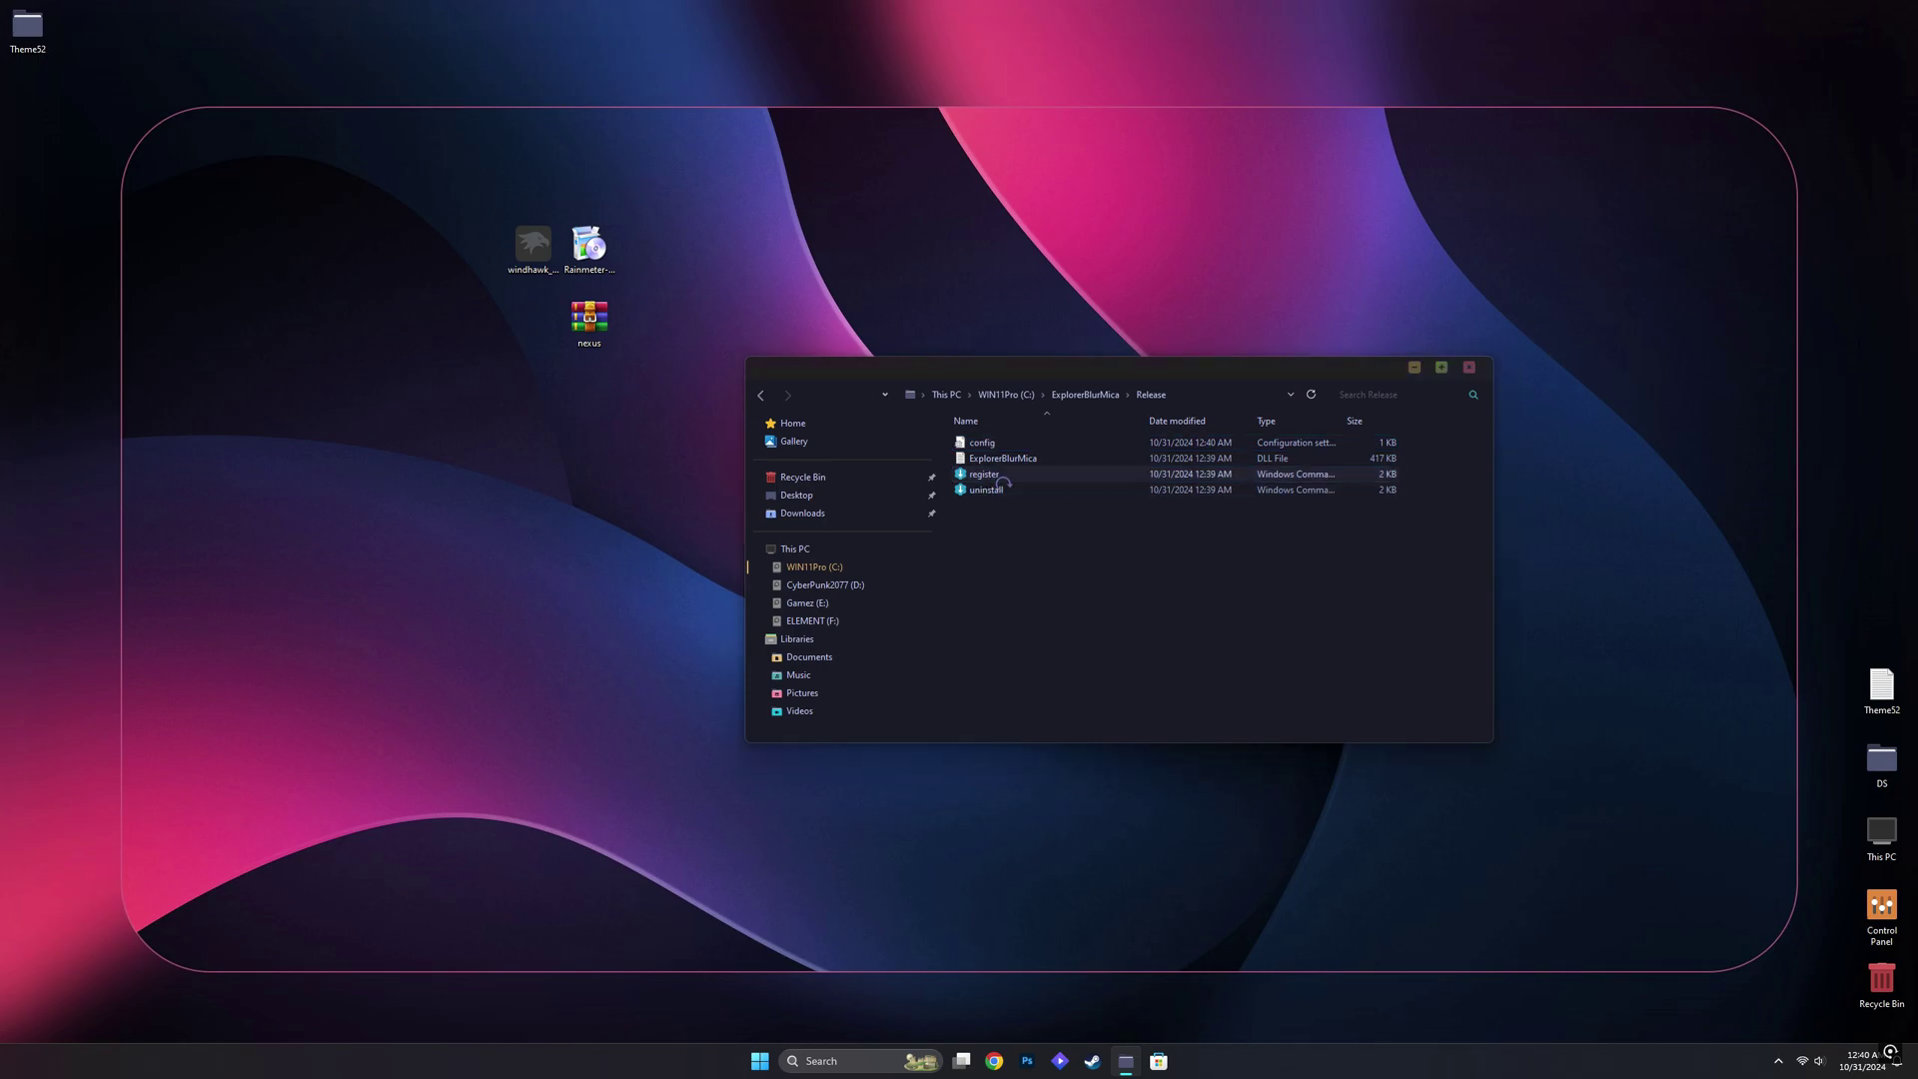
left_click(805, 421)
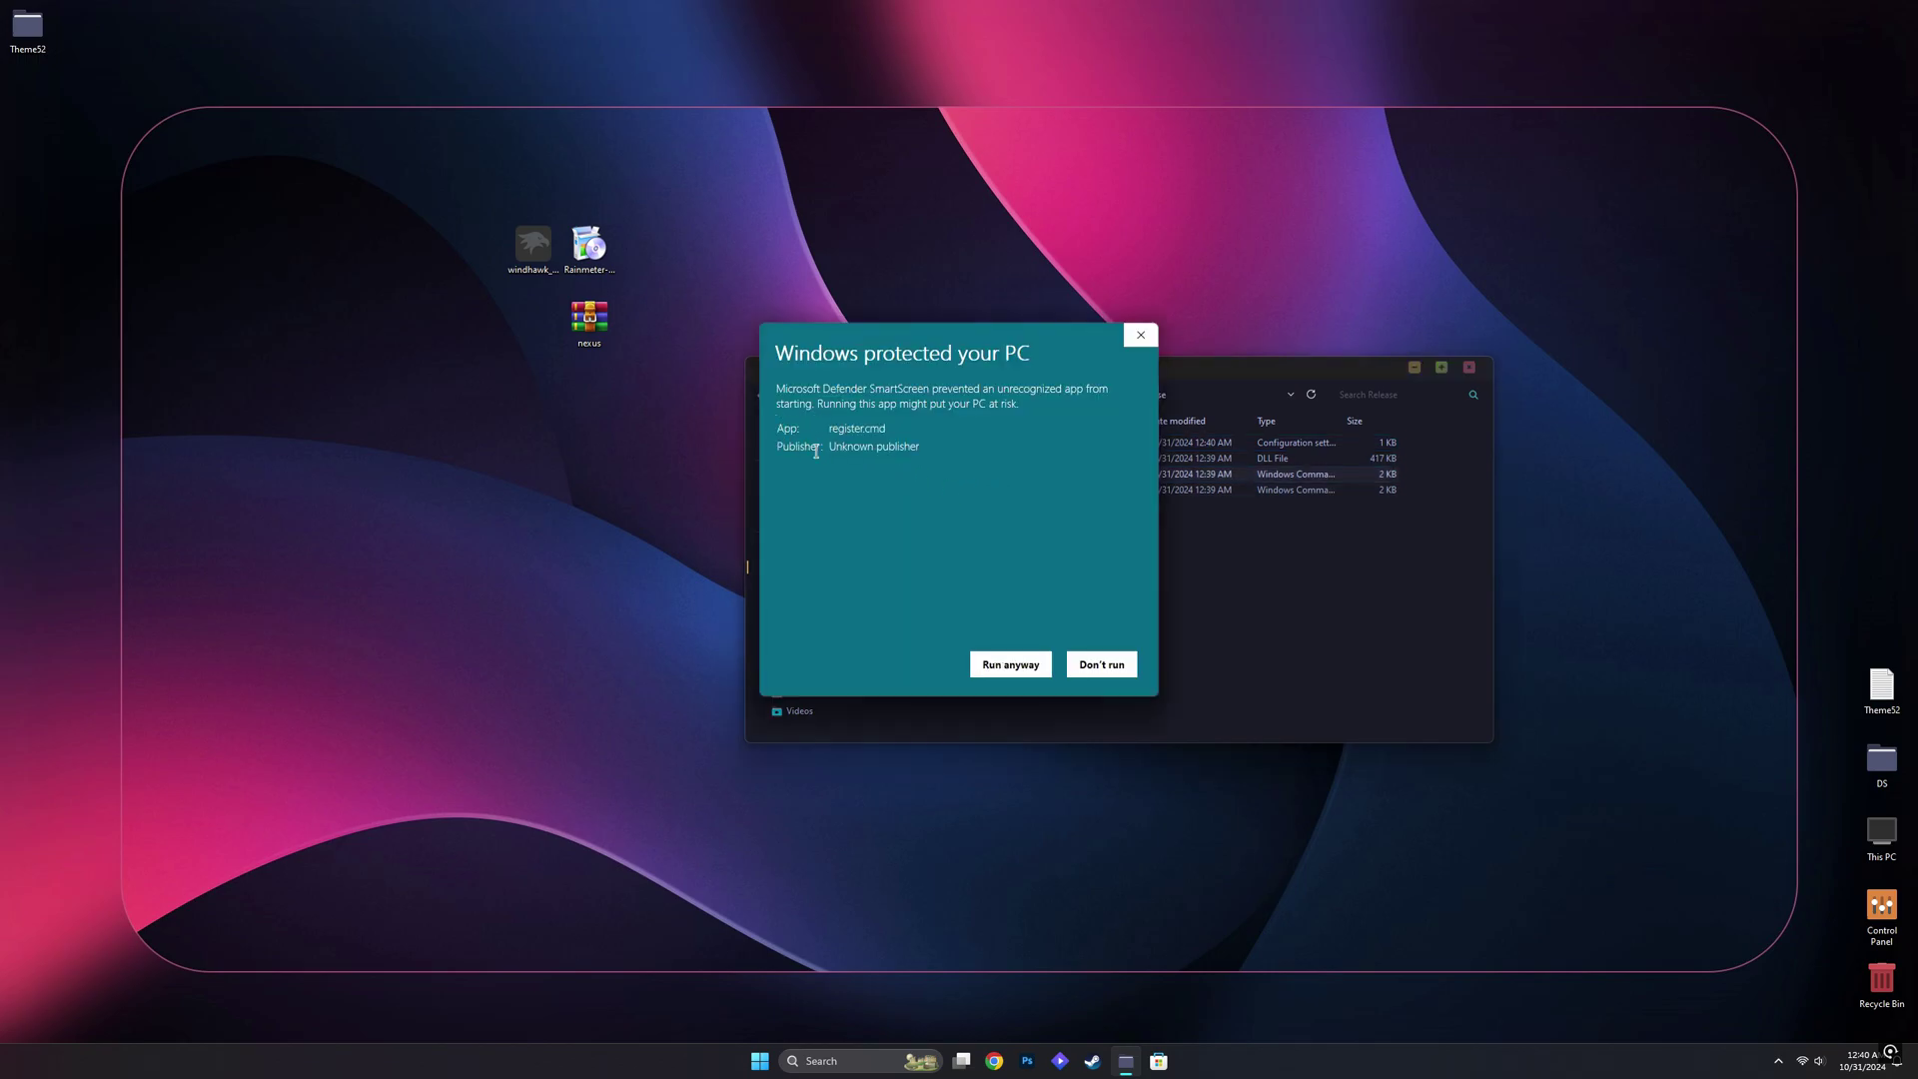
left_click(987, 667)
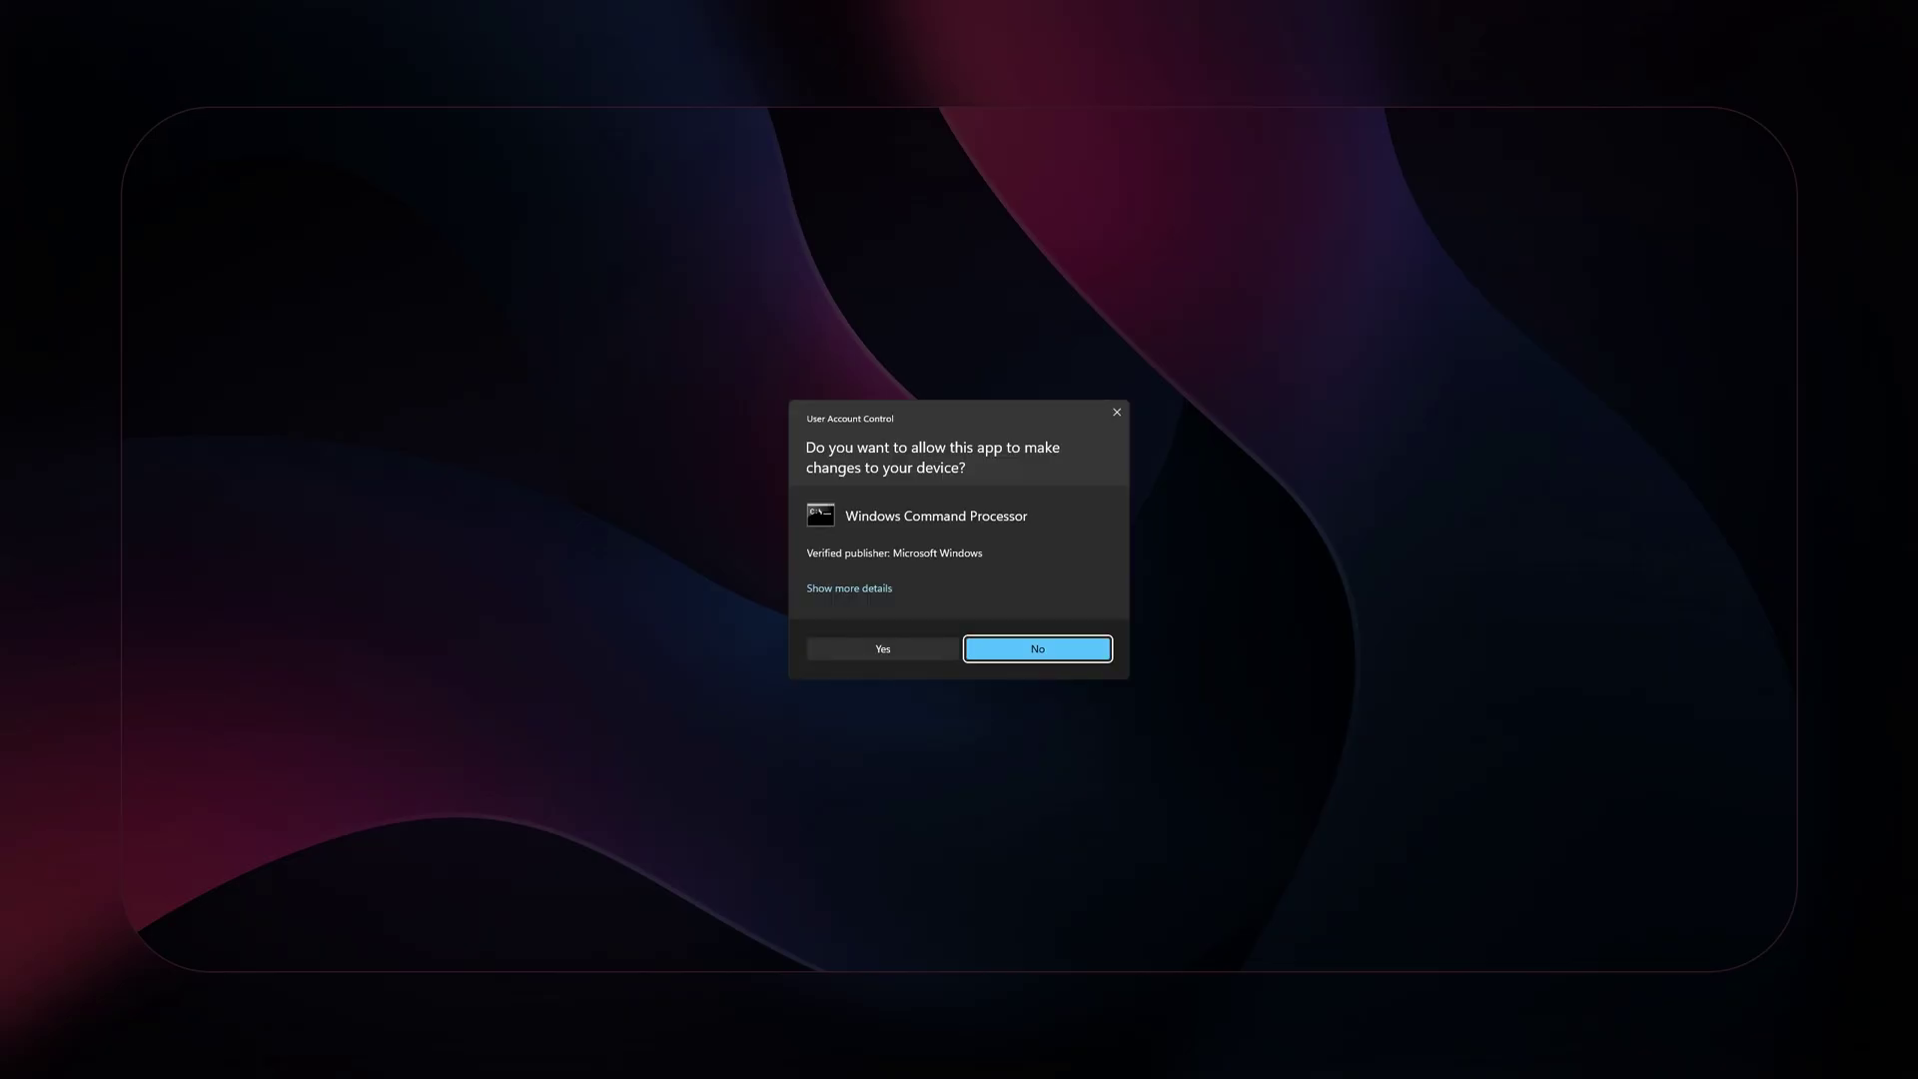
left_click(903, 649)
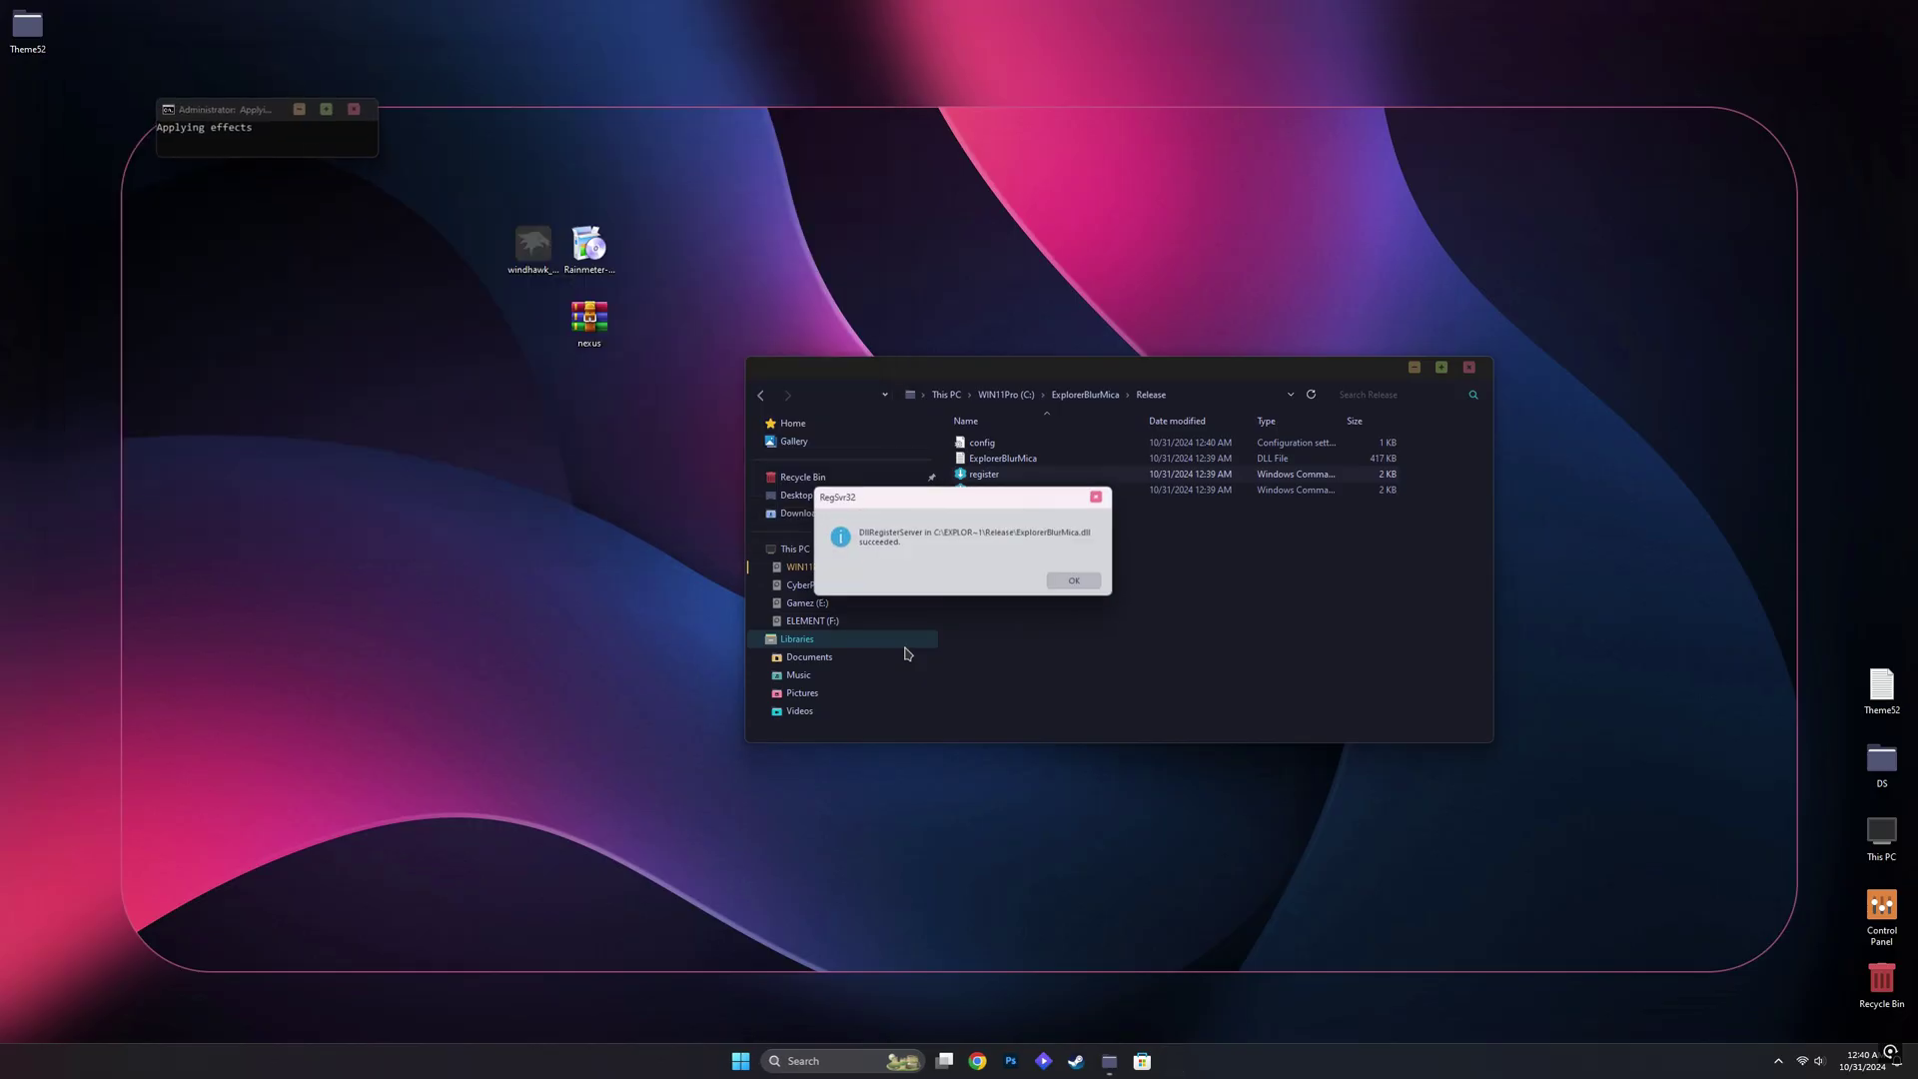
left_click(1074, 587)
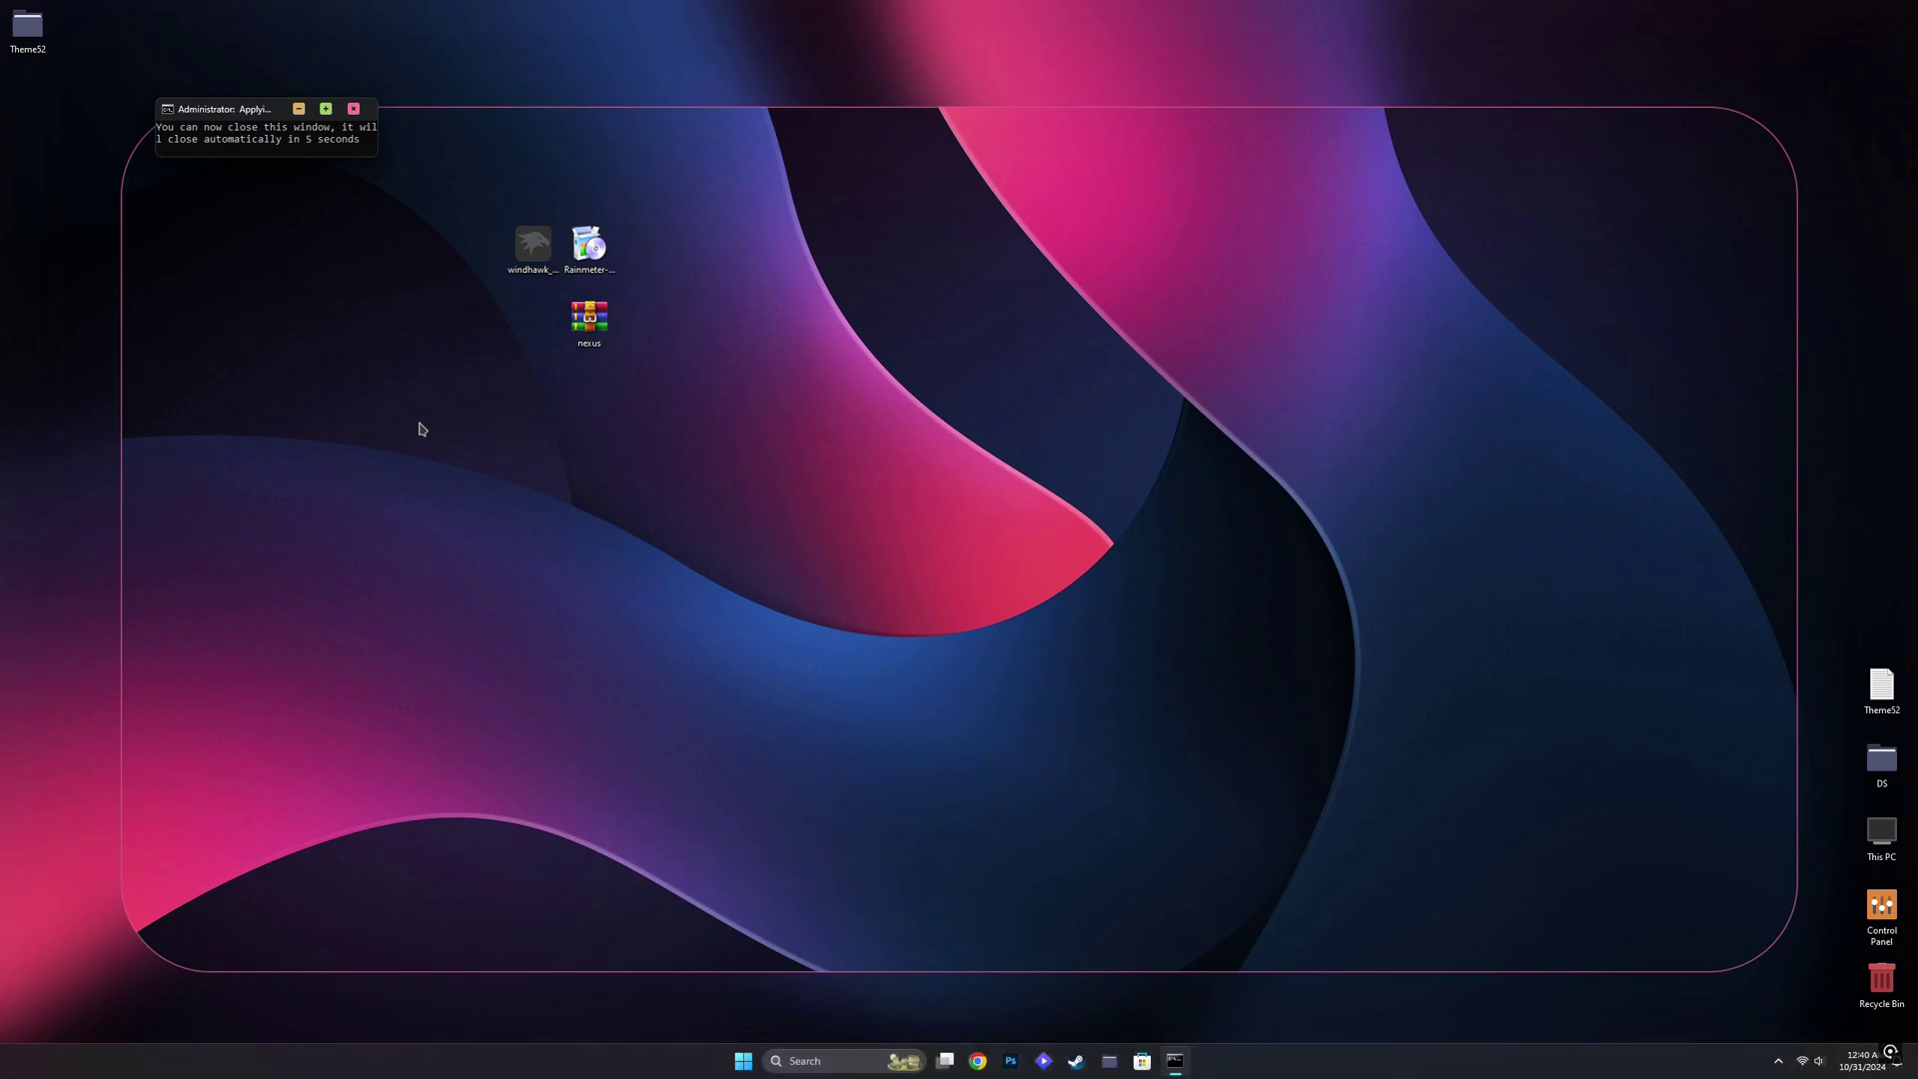
Close the leftover command window, open This PC to inspect the transparent File Explorer effect over the wallpaper, and close it
left_click(354, 109)
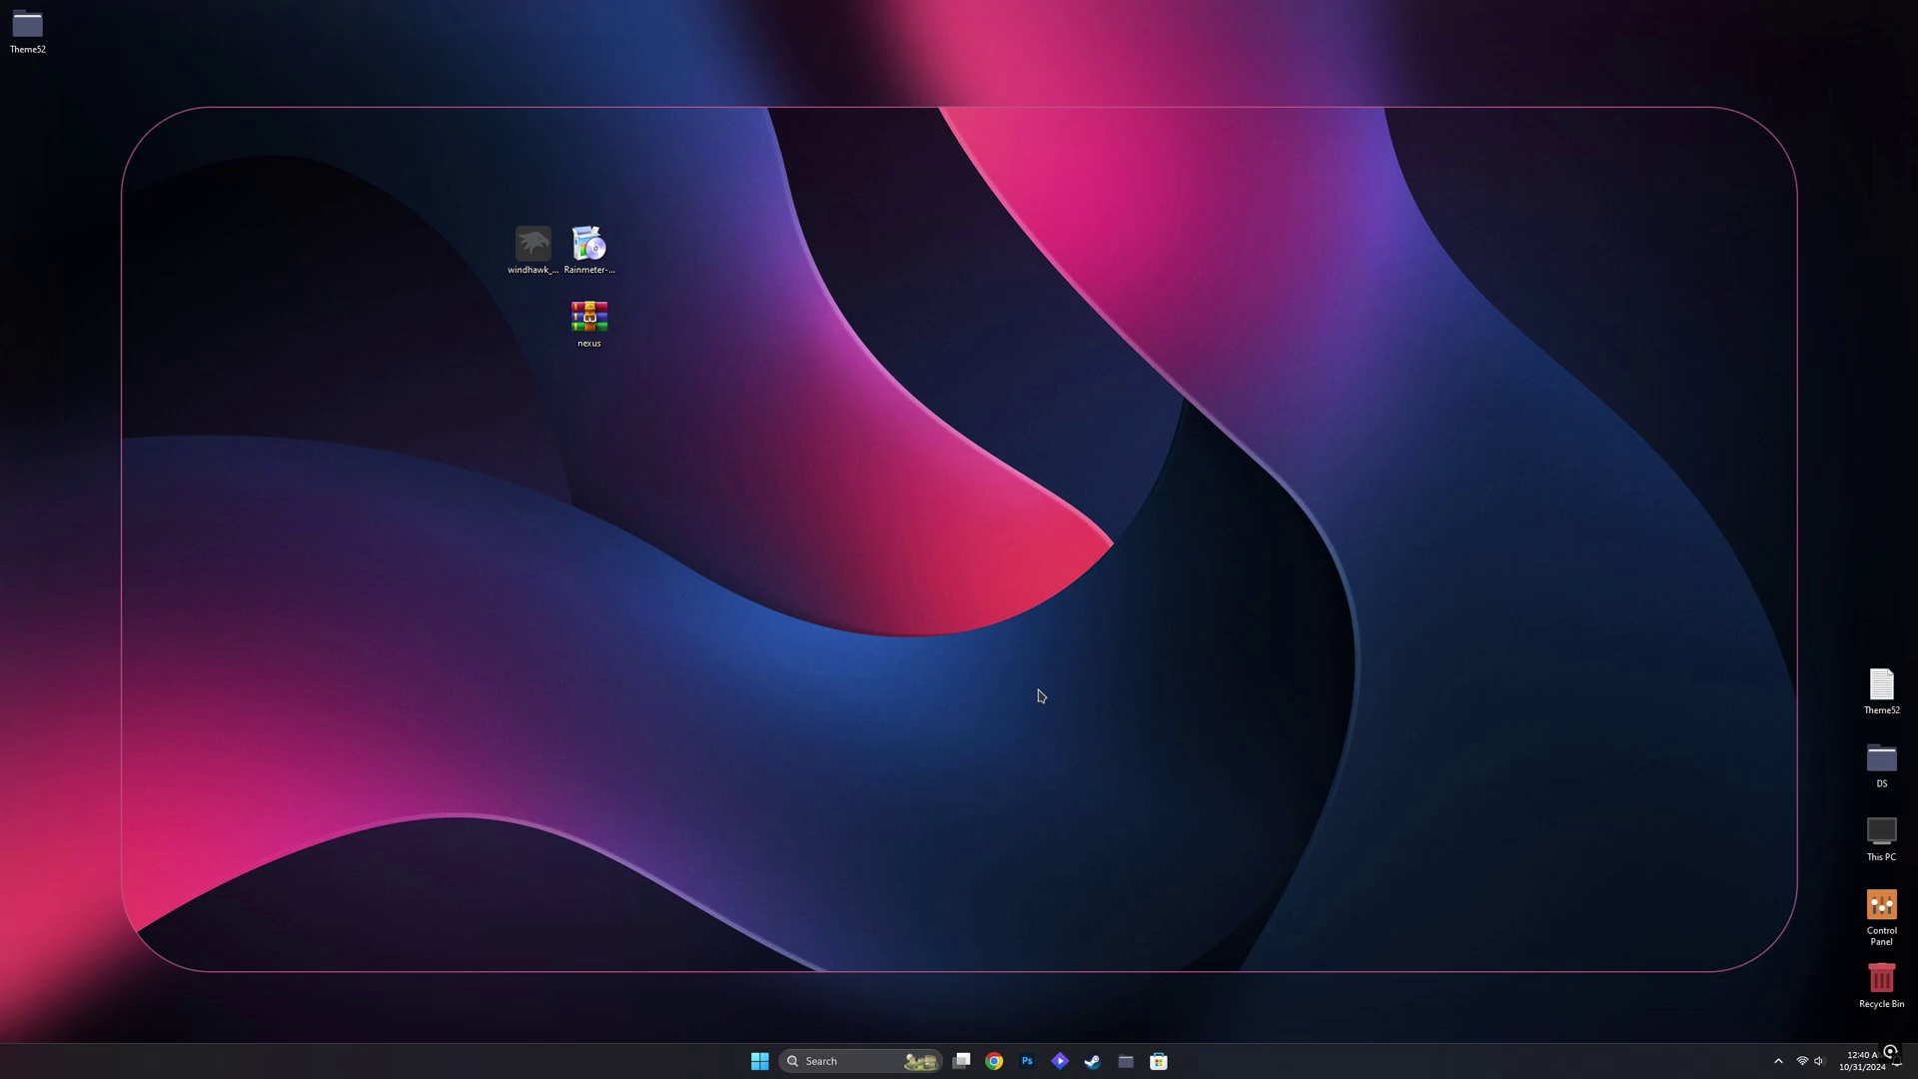
double_click(1900, 827)
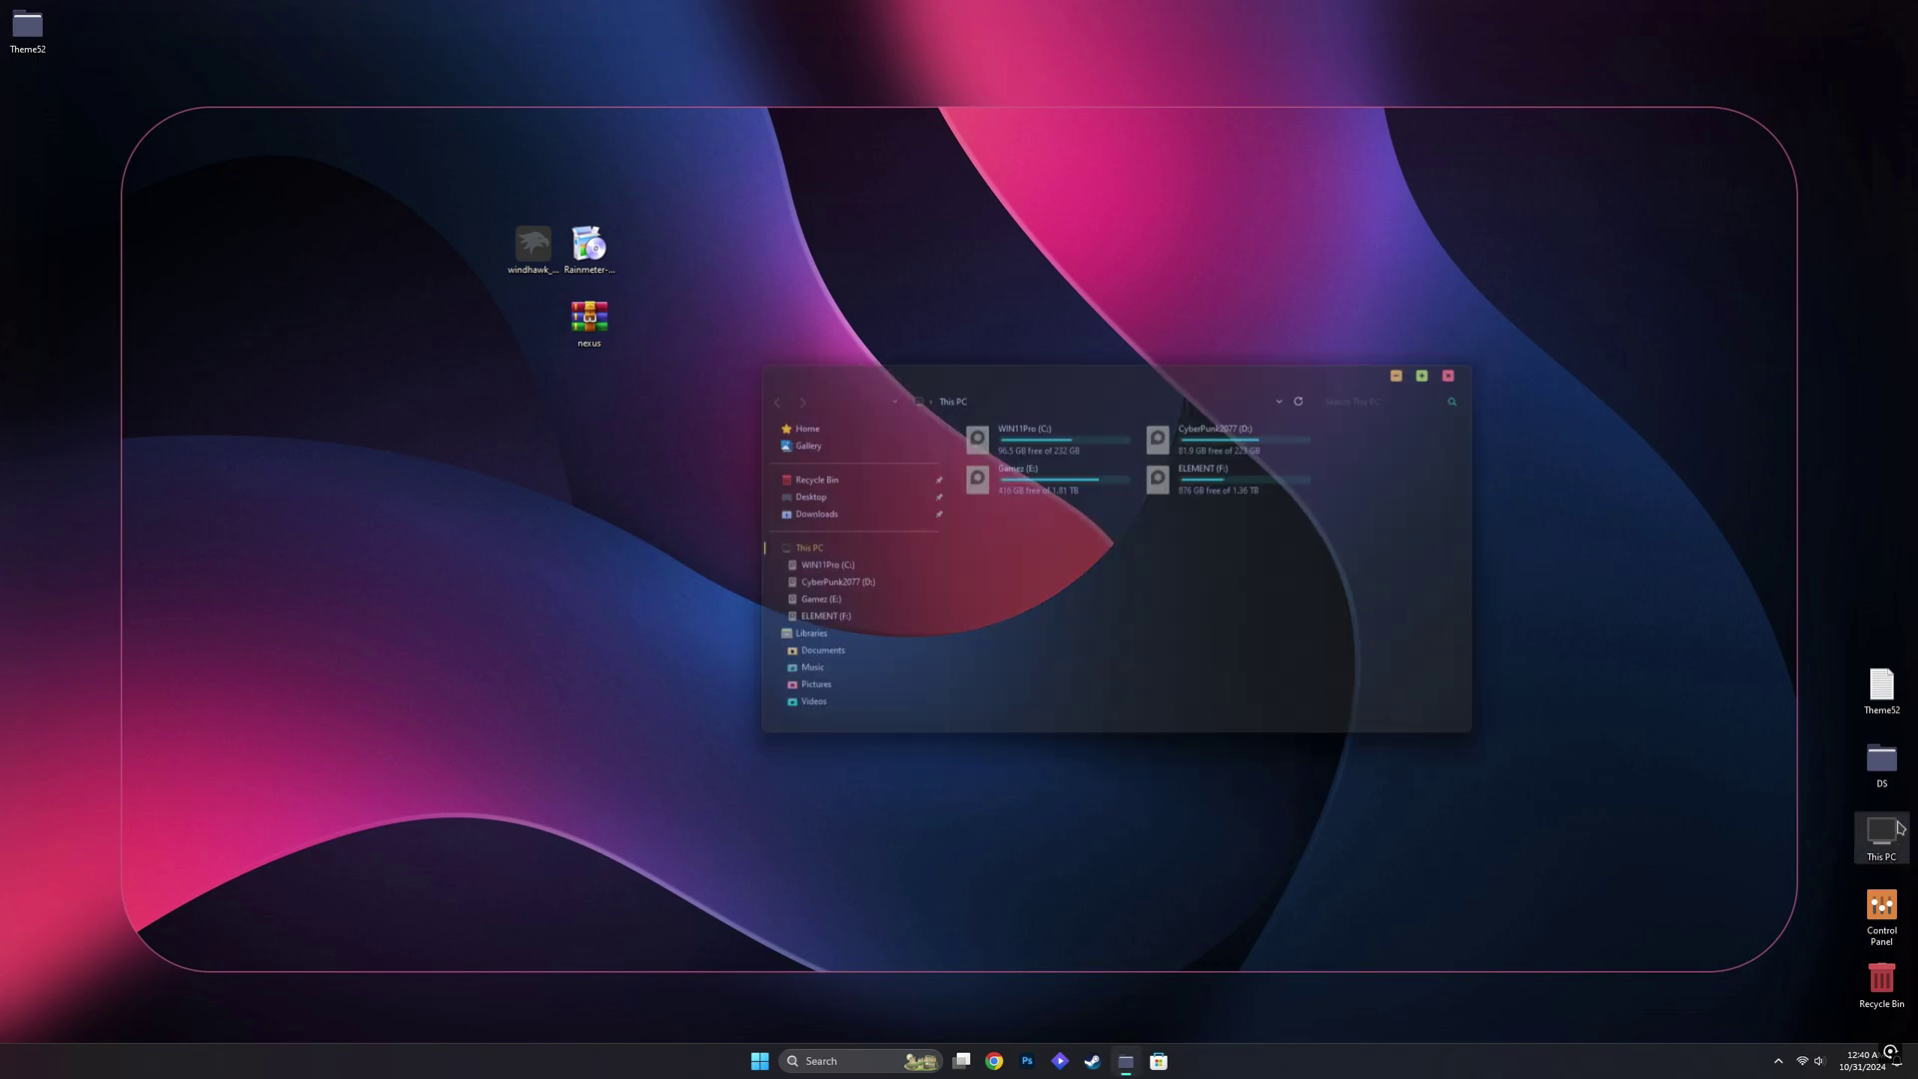
left_click_drag(1272, 374, 1373, 335)
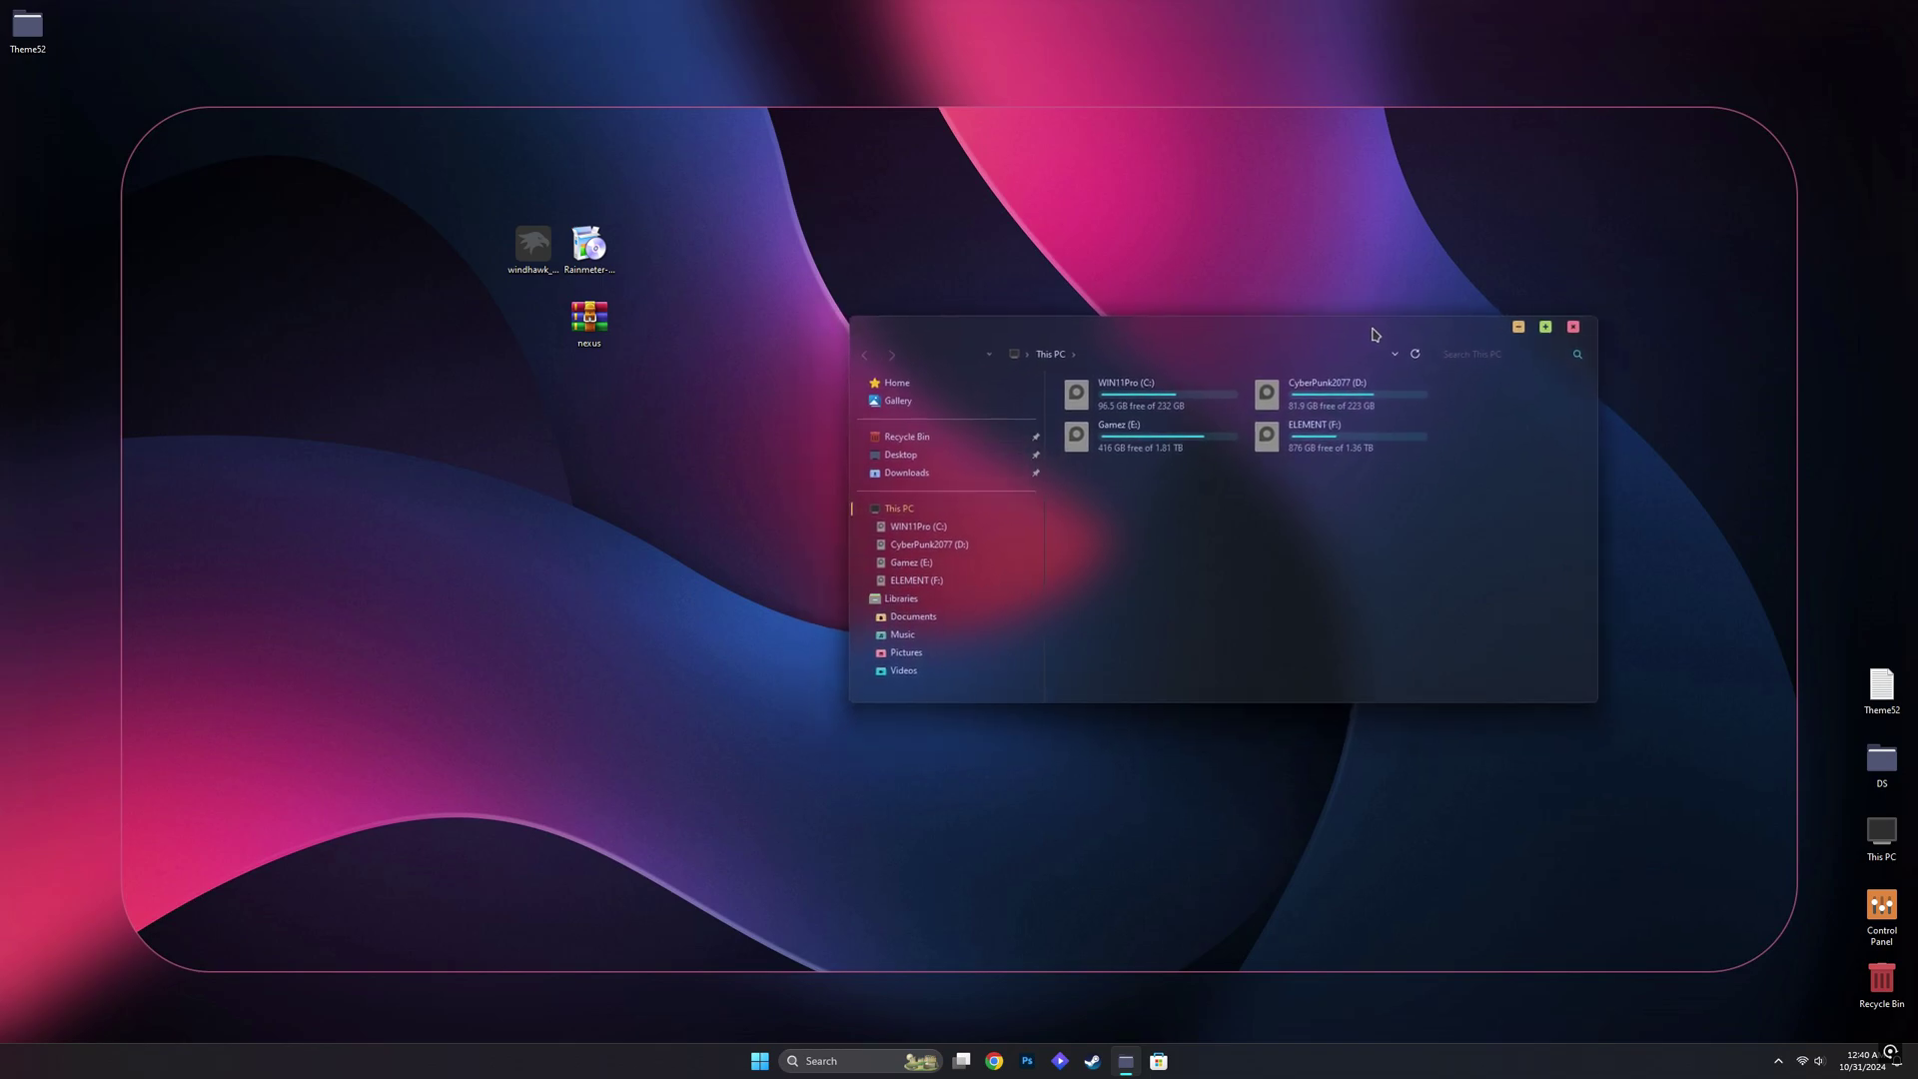
left_click(1575, 330)
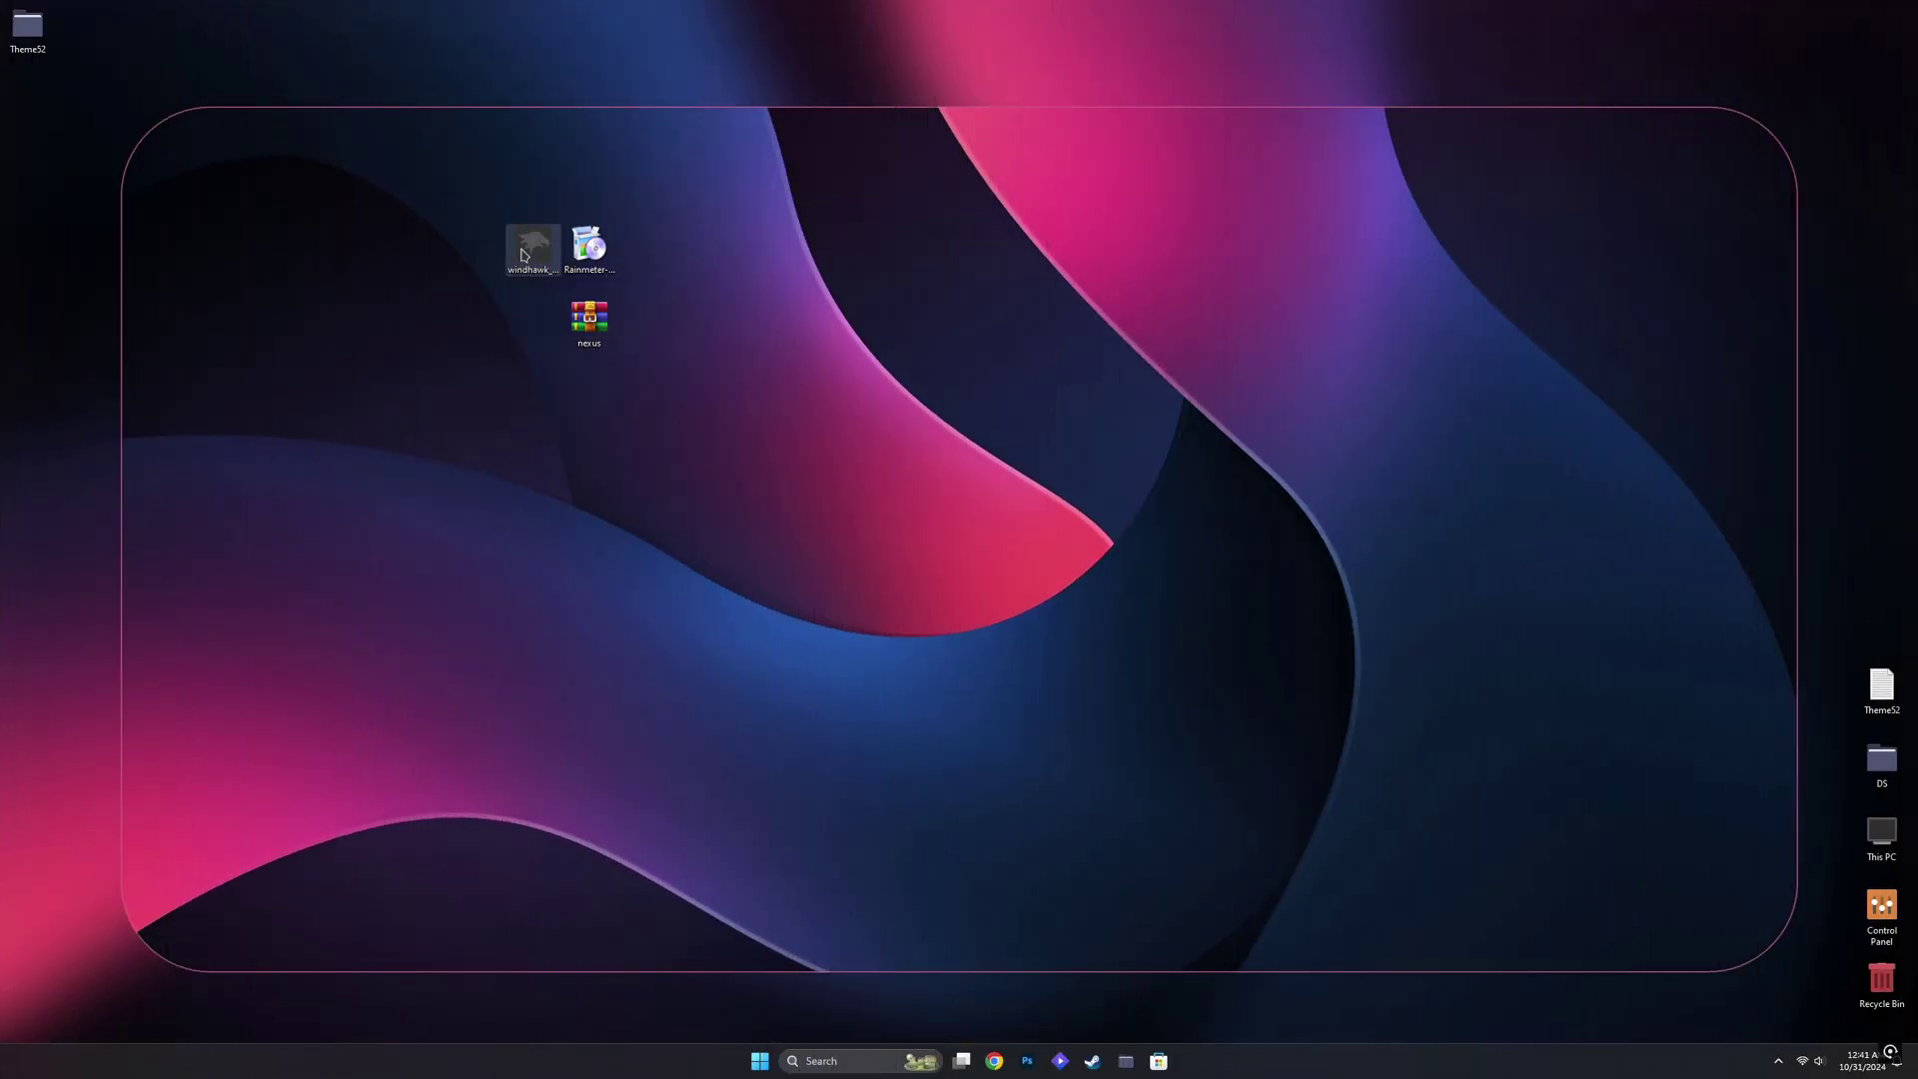
Install Windhawk in English as a standard installation without a desktop shortcut, allowing administrator access, and finish setup with Windhawk running
double_click(523, 256)
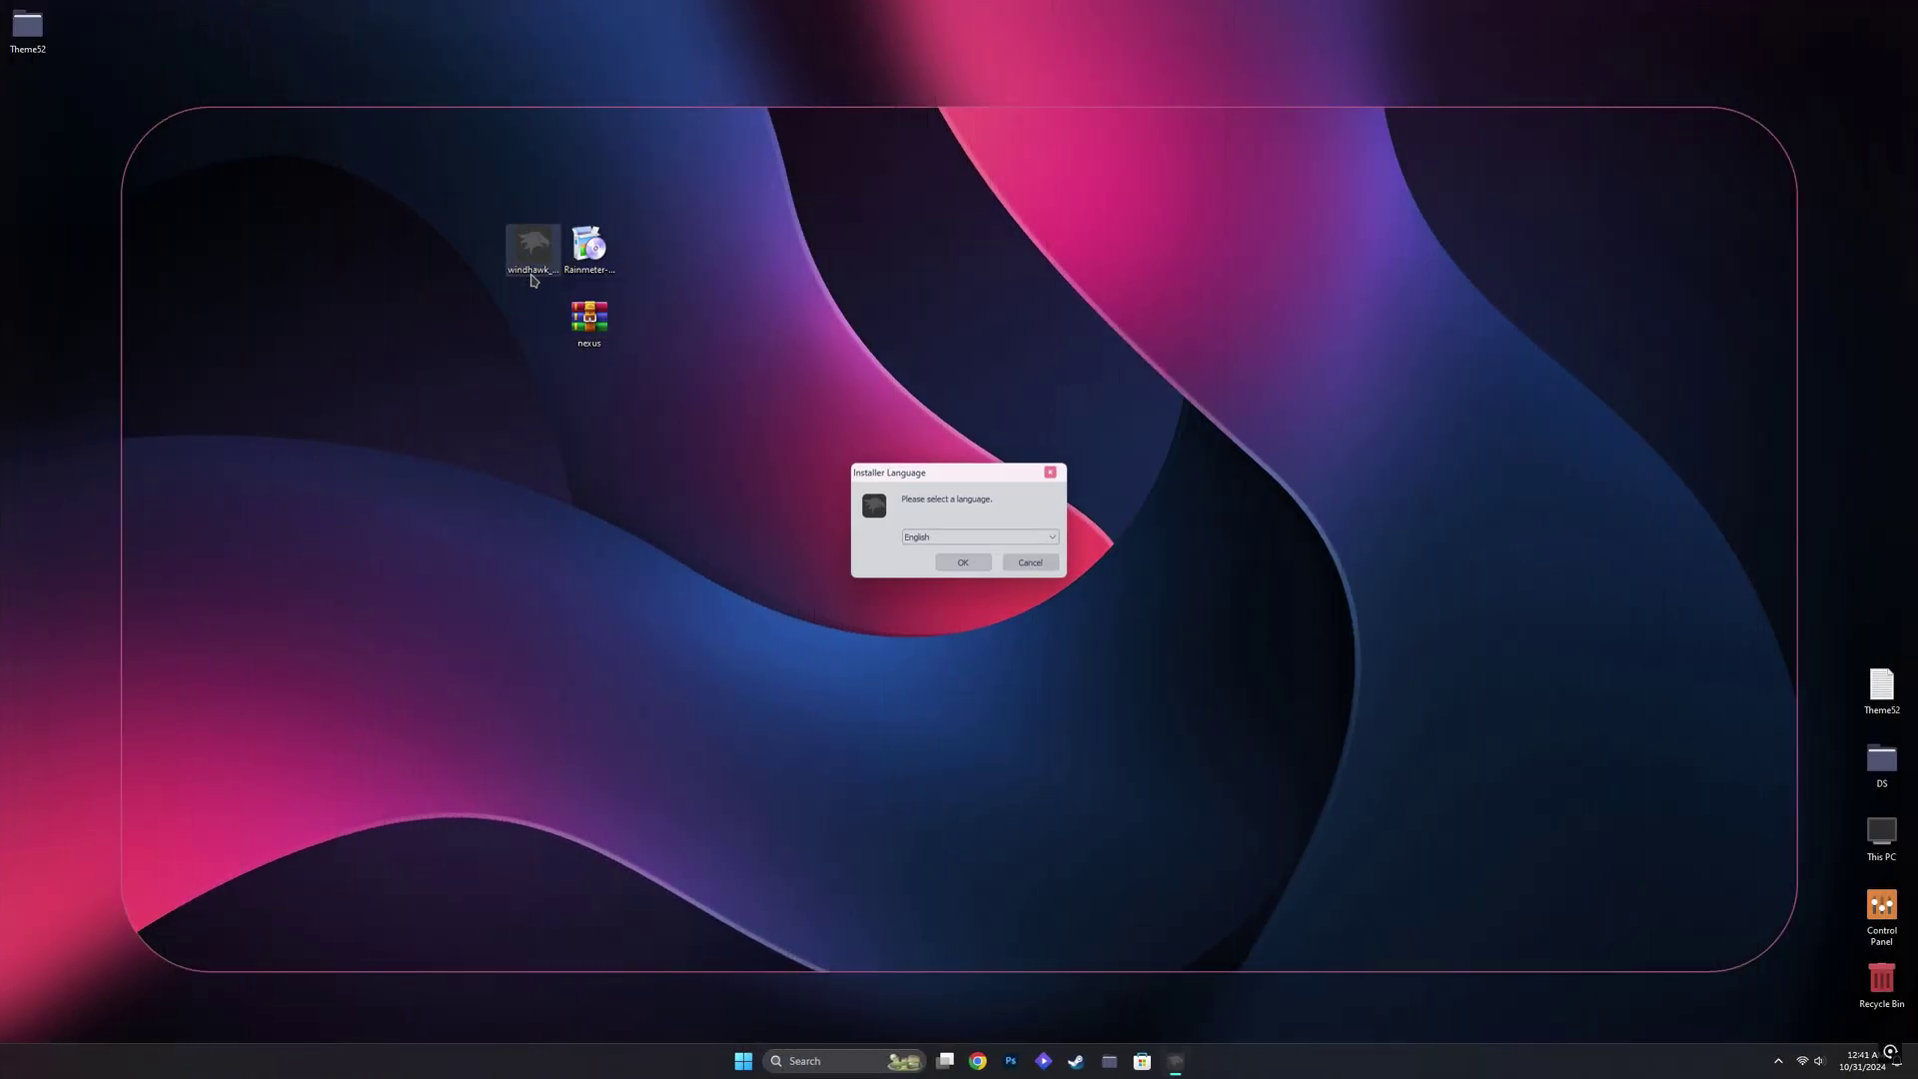
left_click(957, 562)
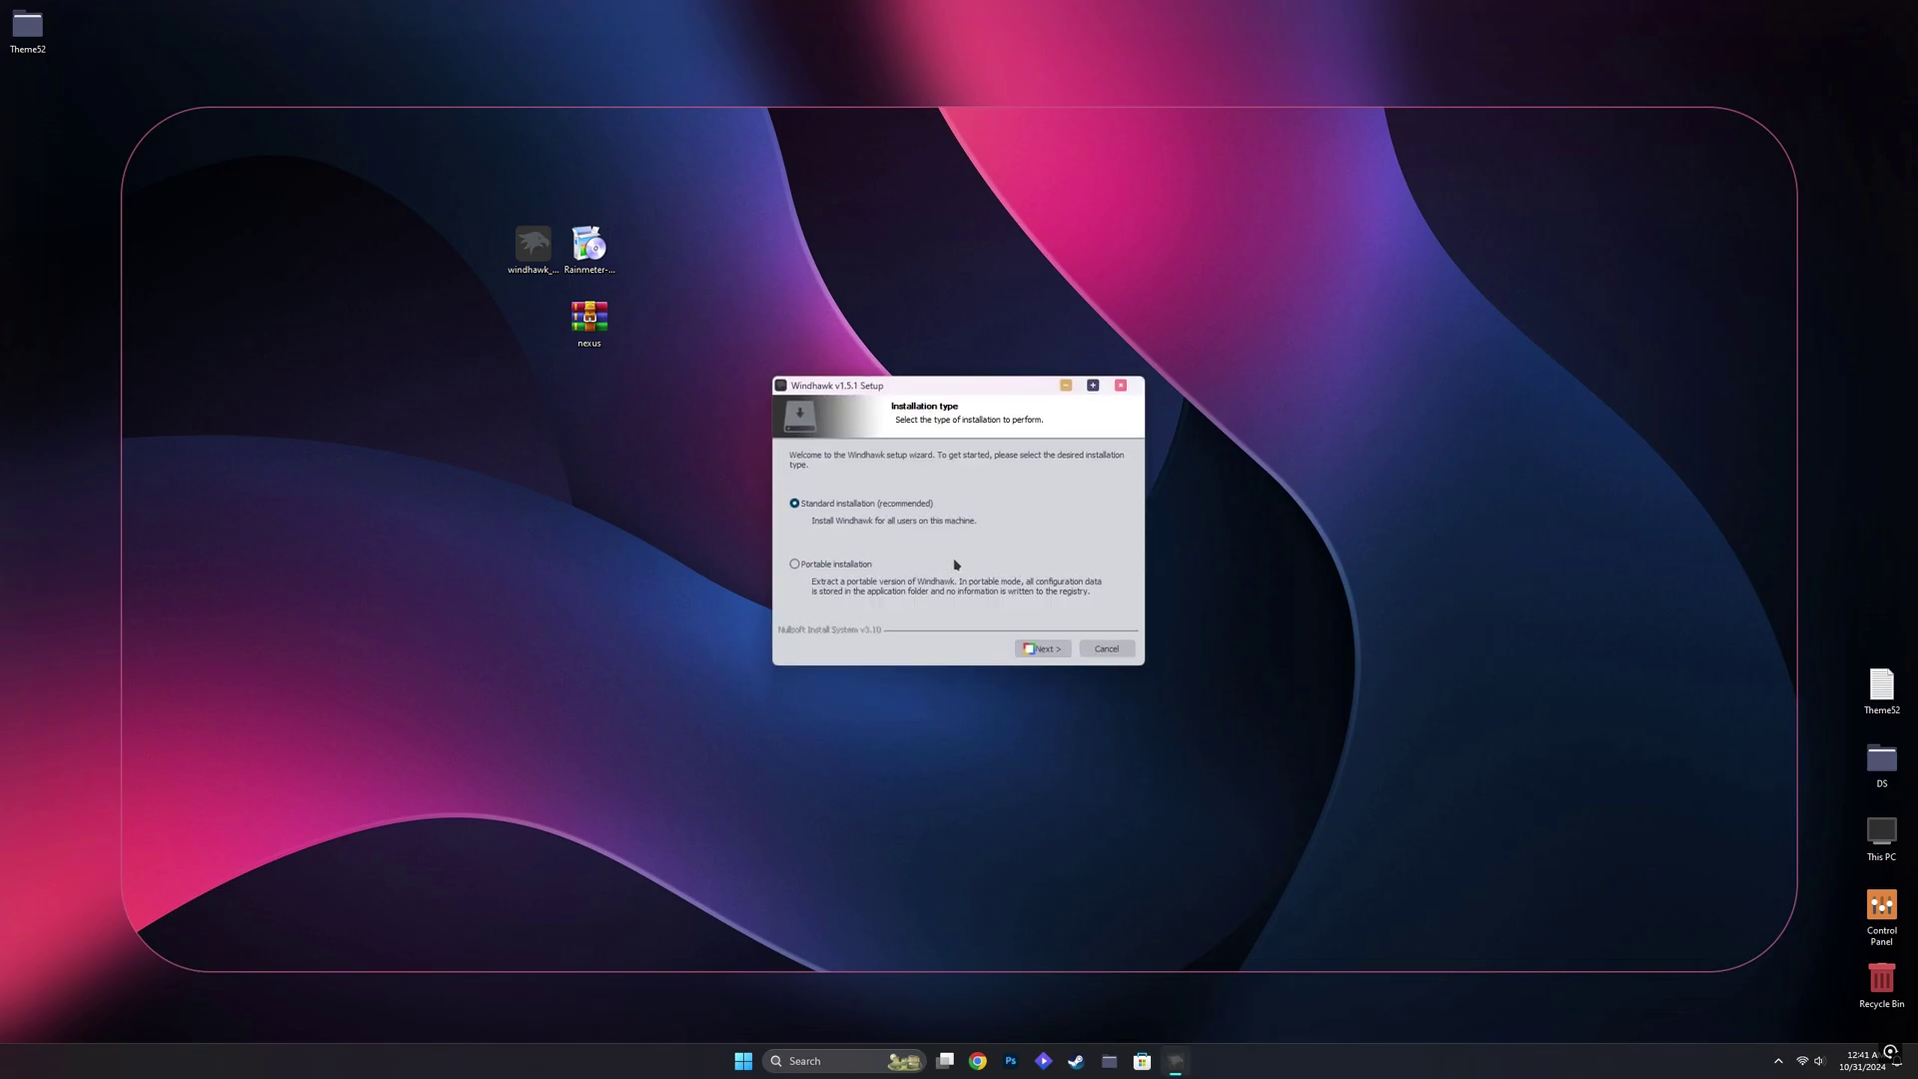
left_click(1045, 650)
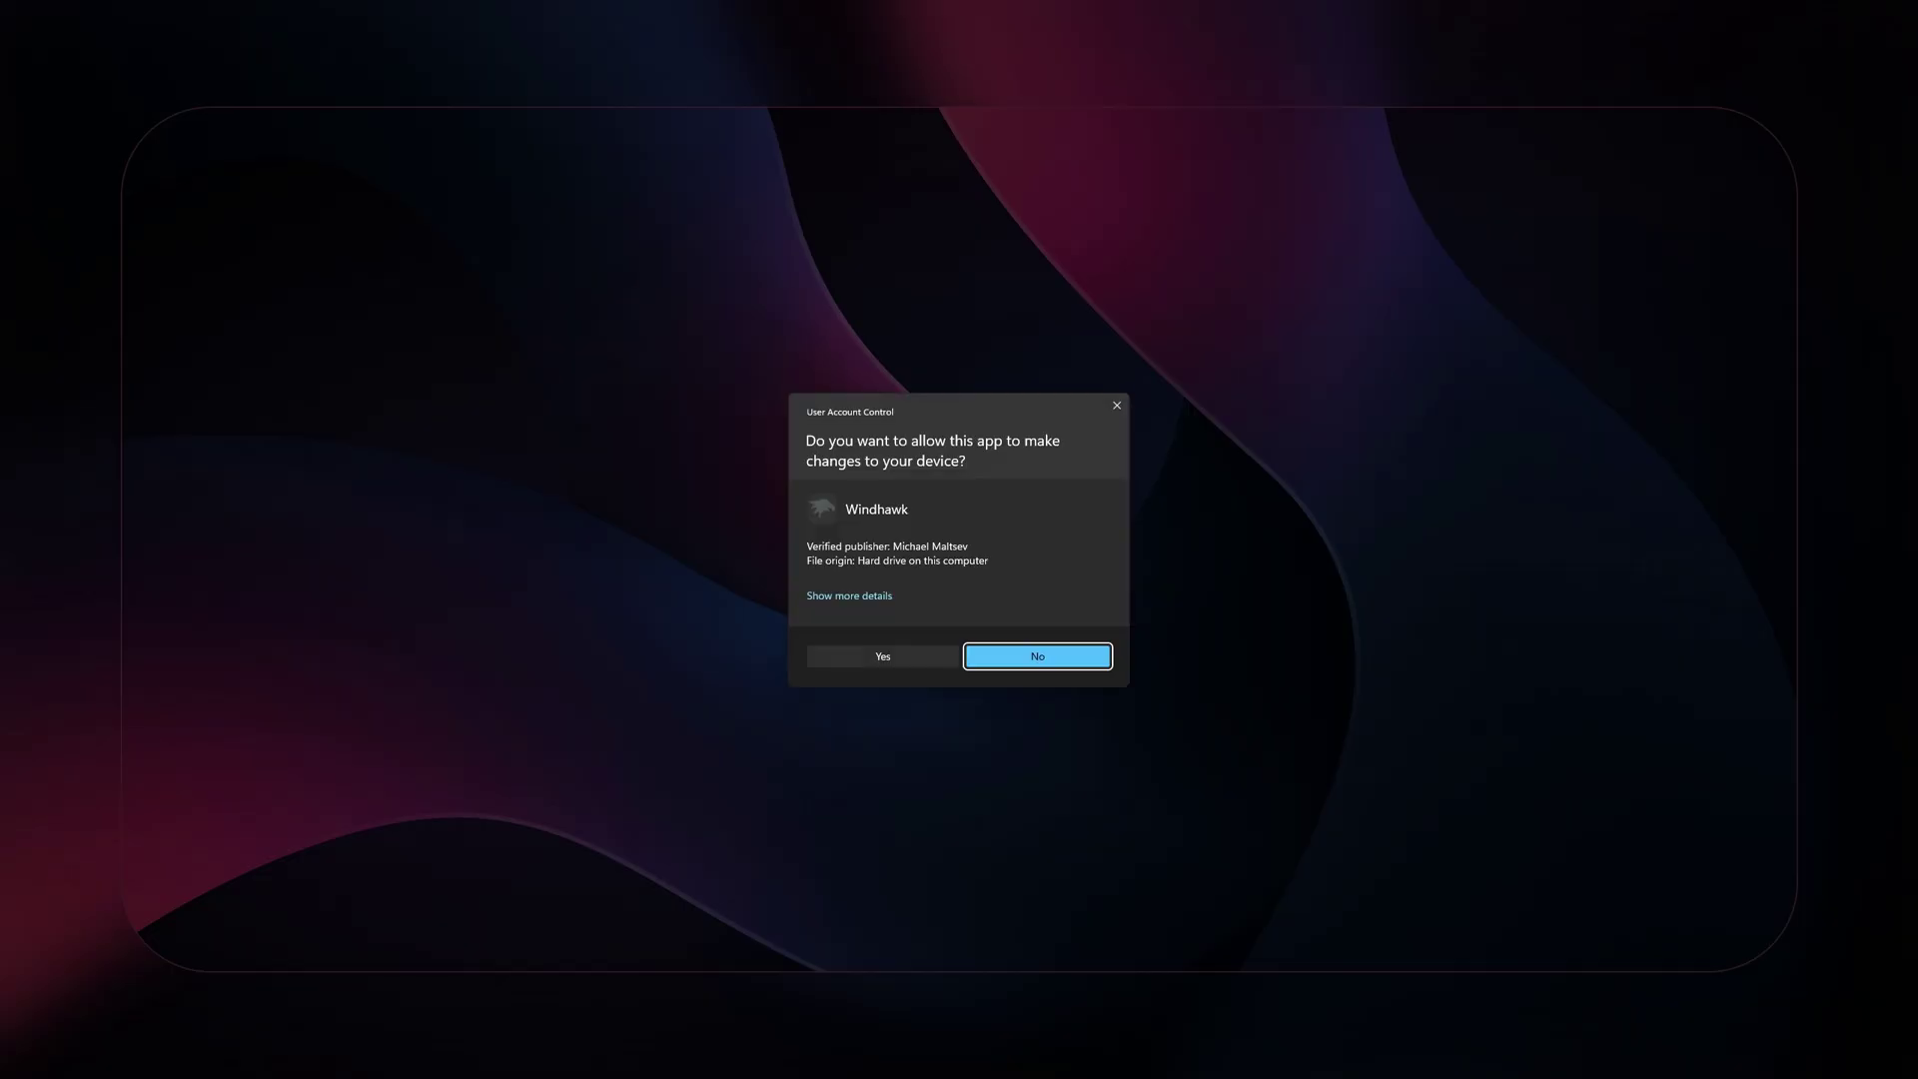
left_click(867, 659)
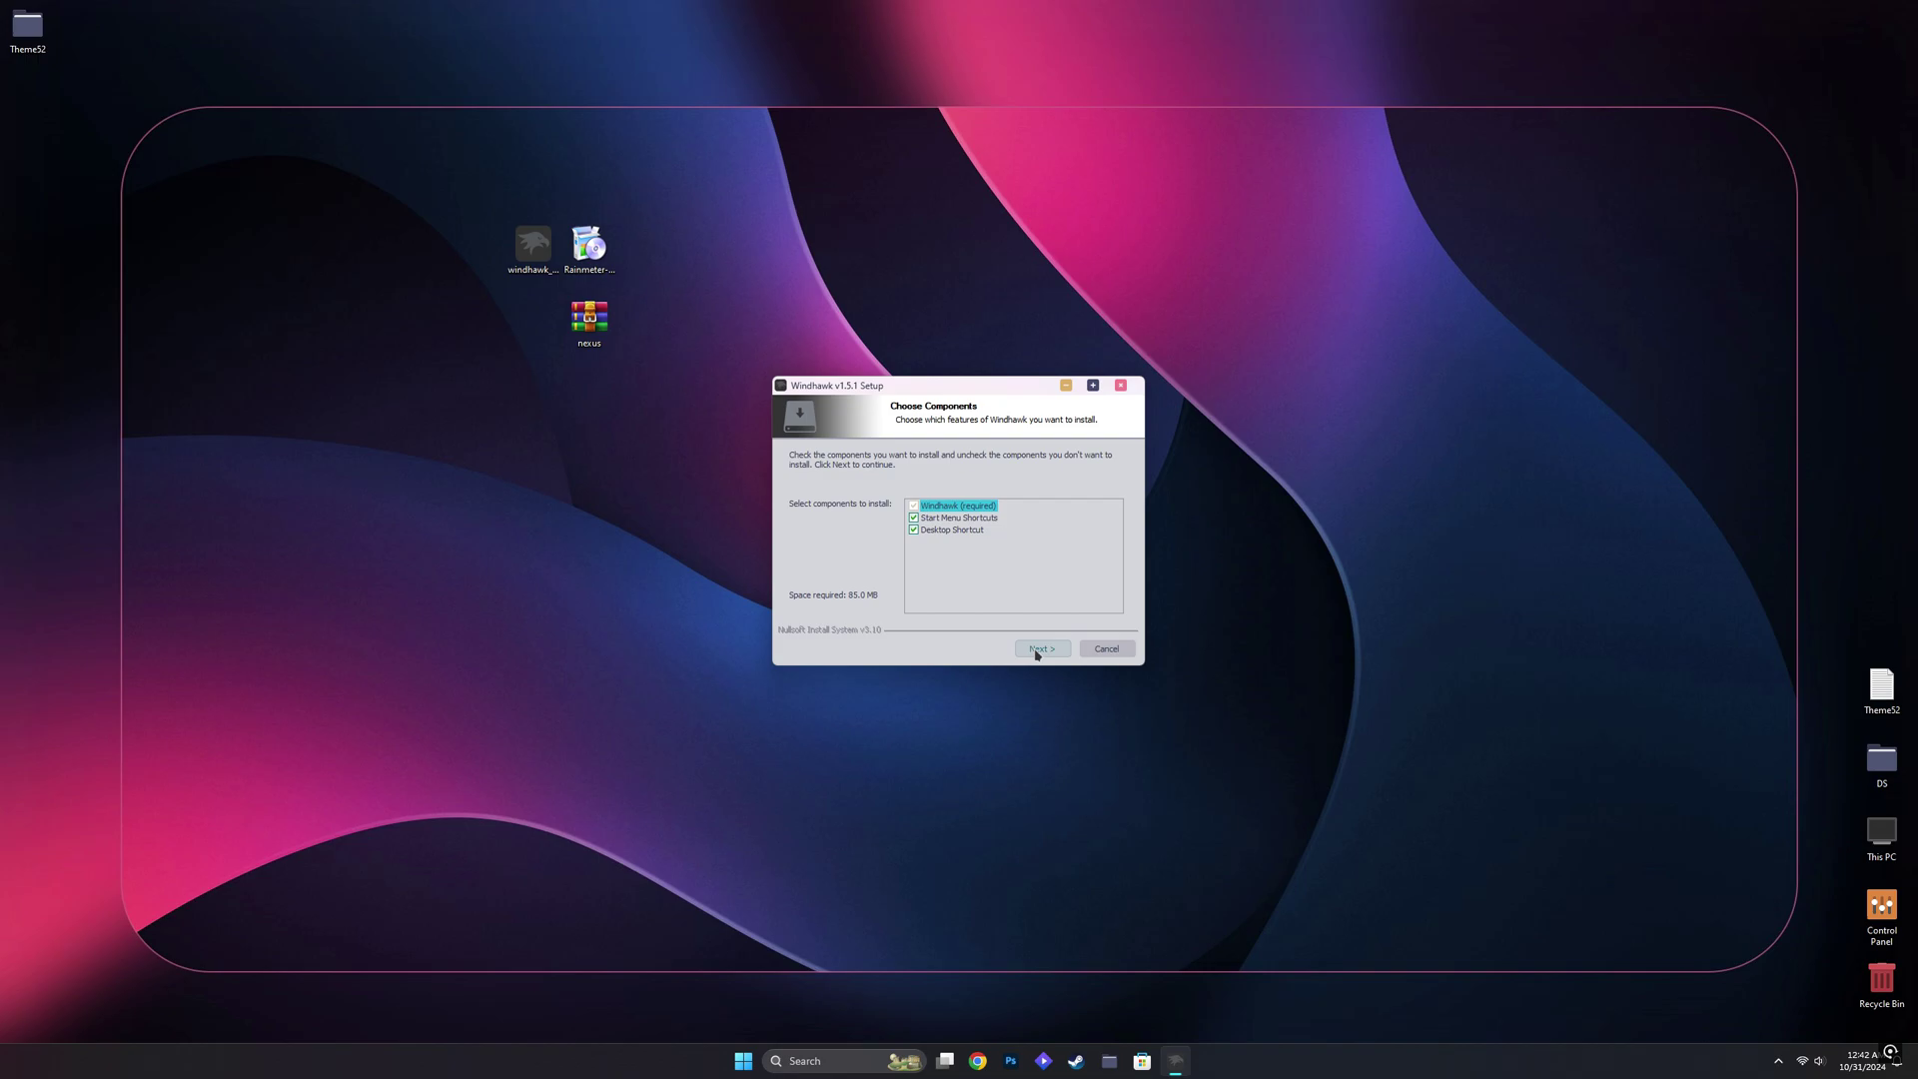
left_click(972, 534)
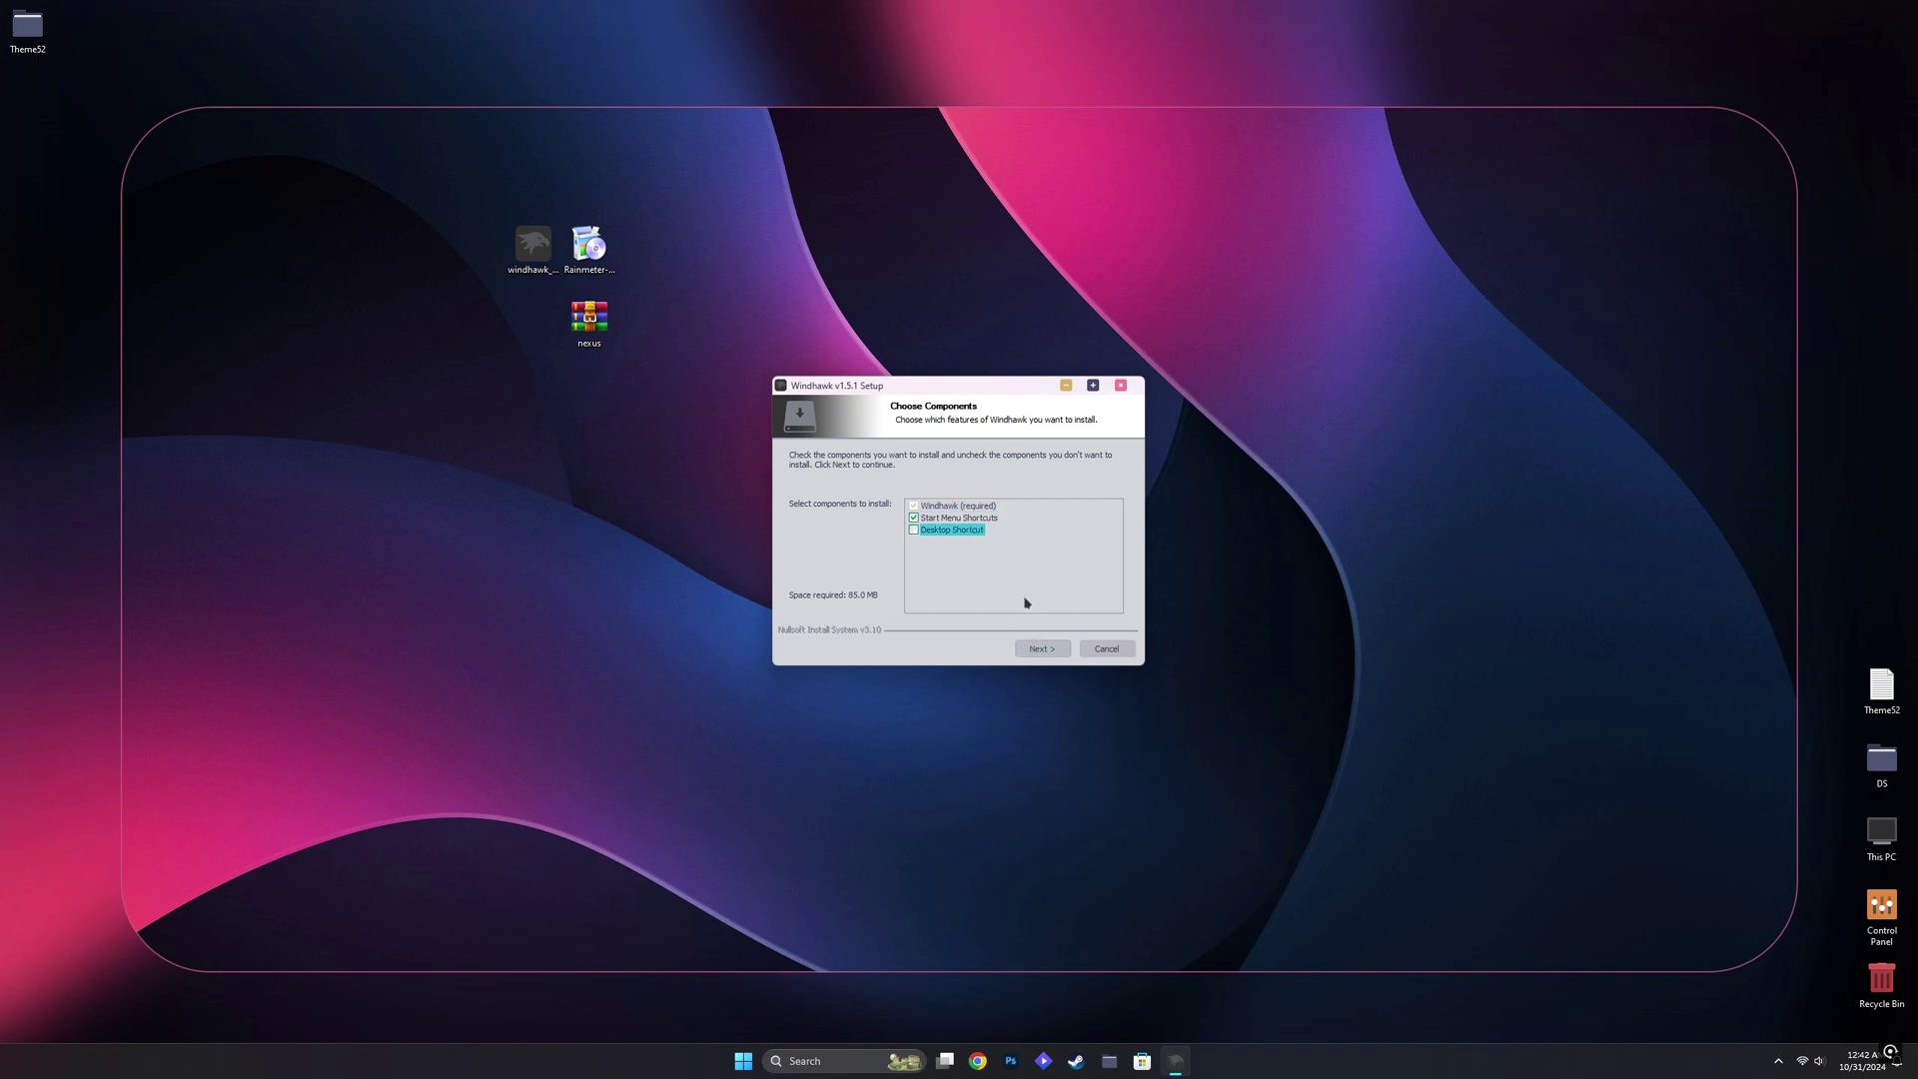
left_click(1054, 650)
left_click(1043, 649)
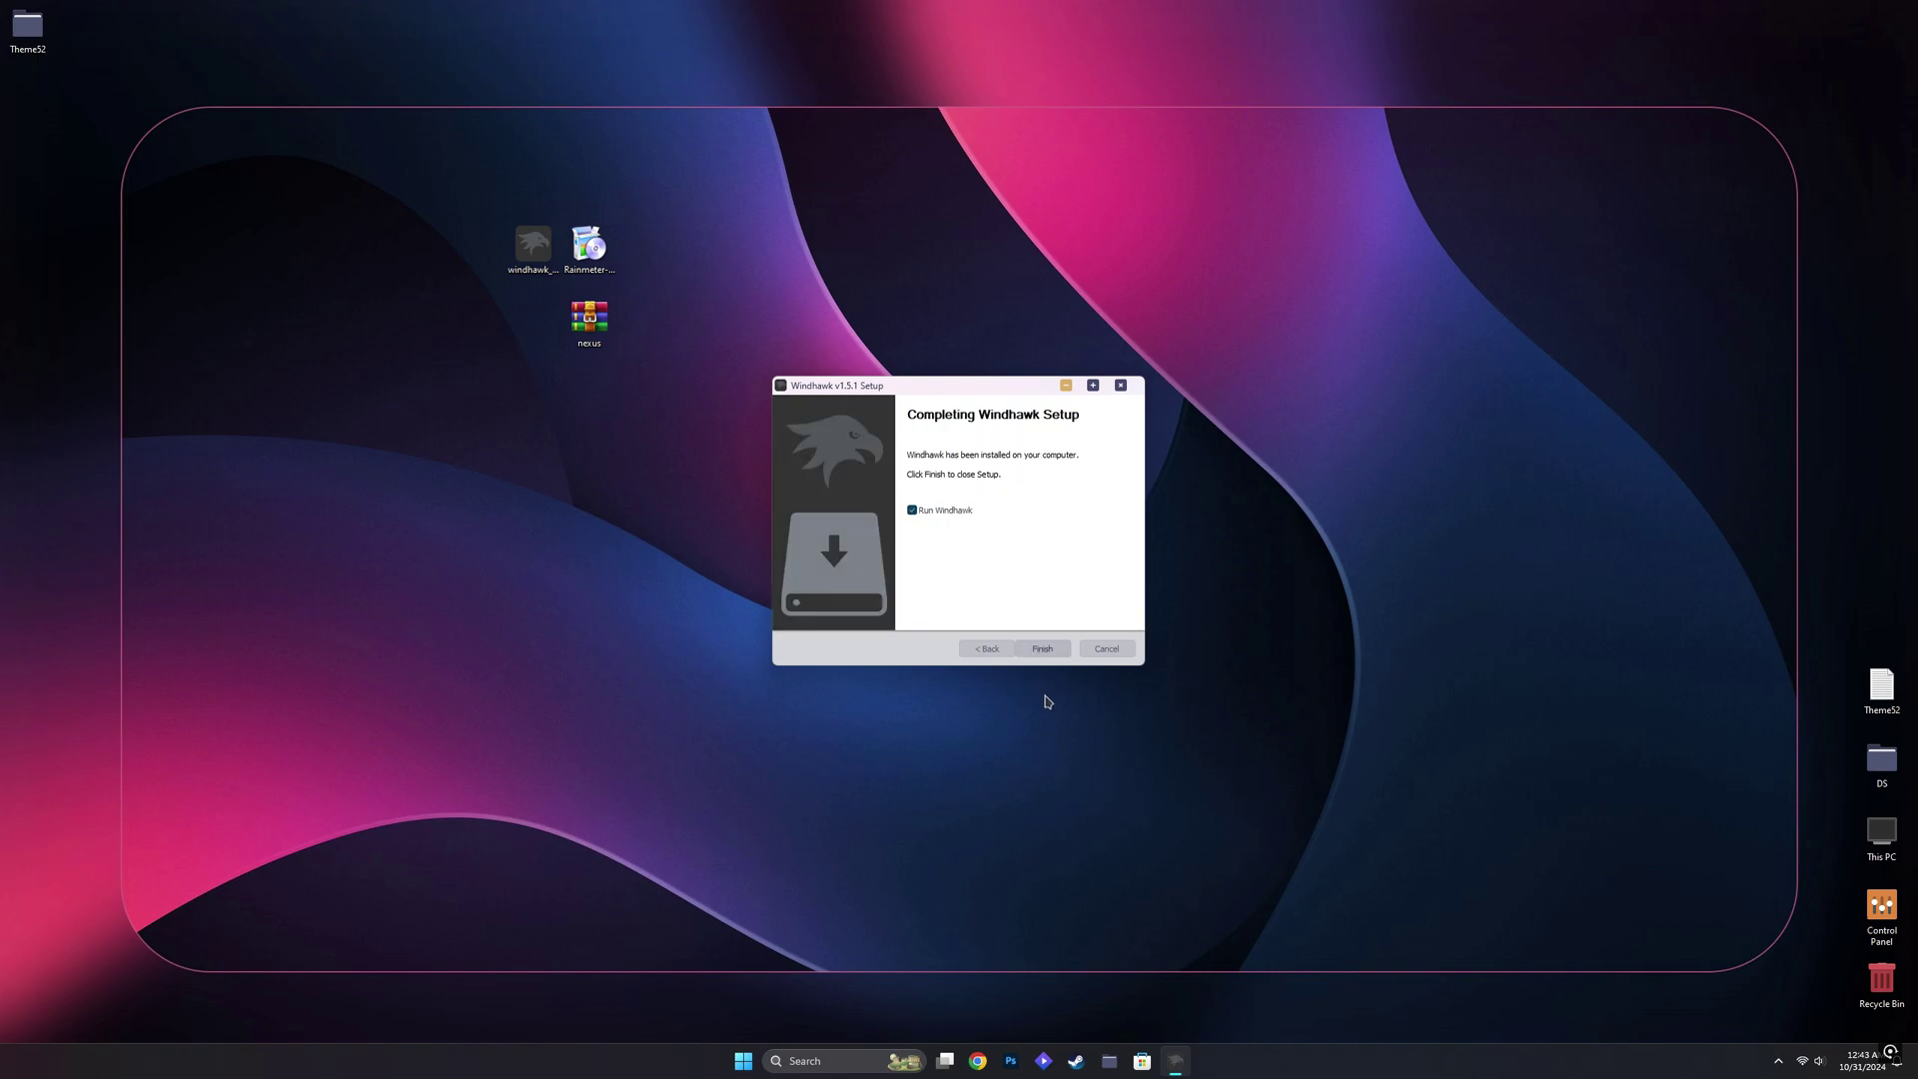
left_click(1039, 649)
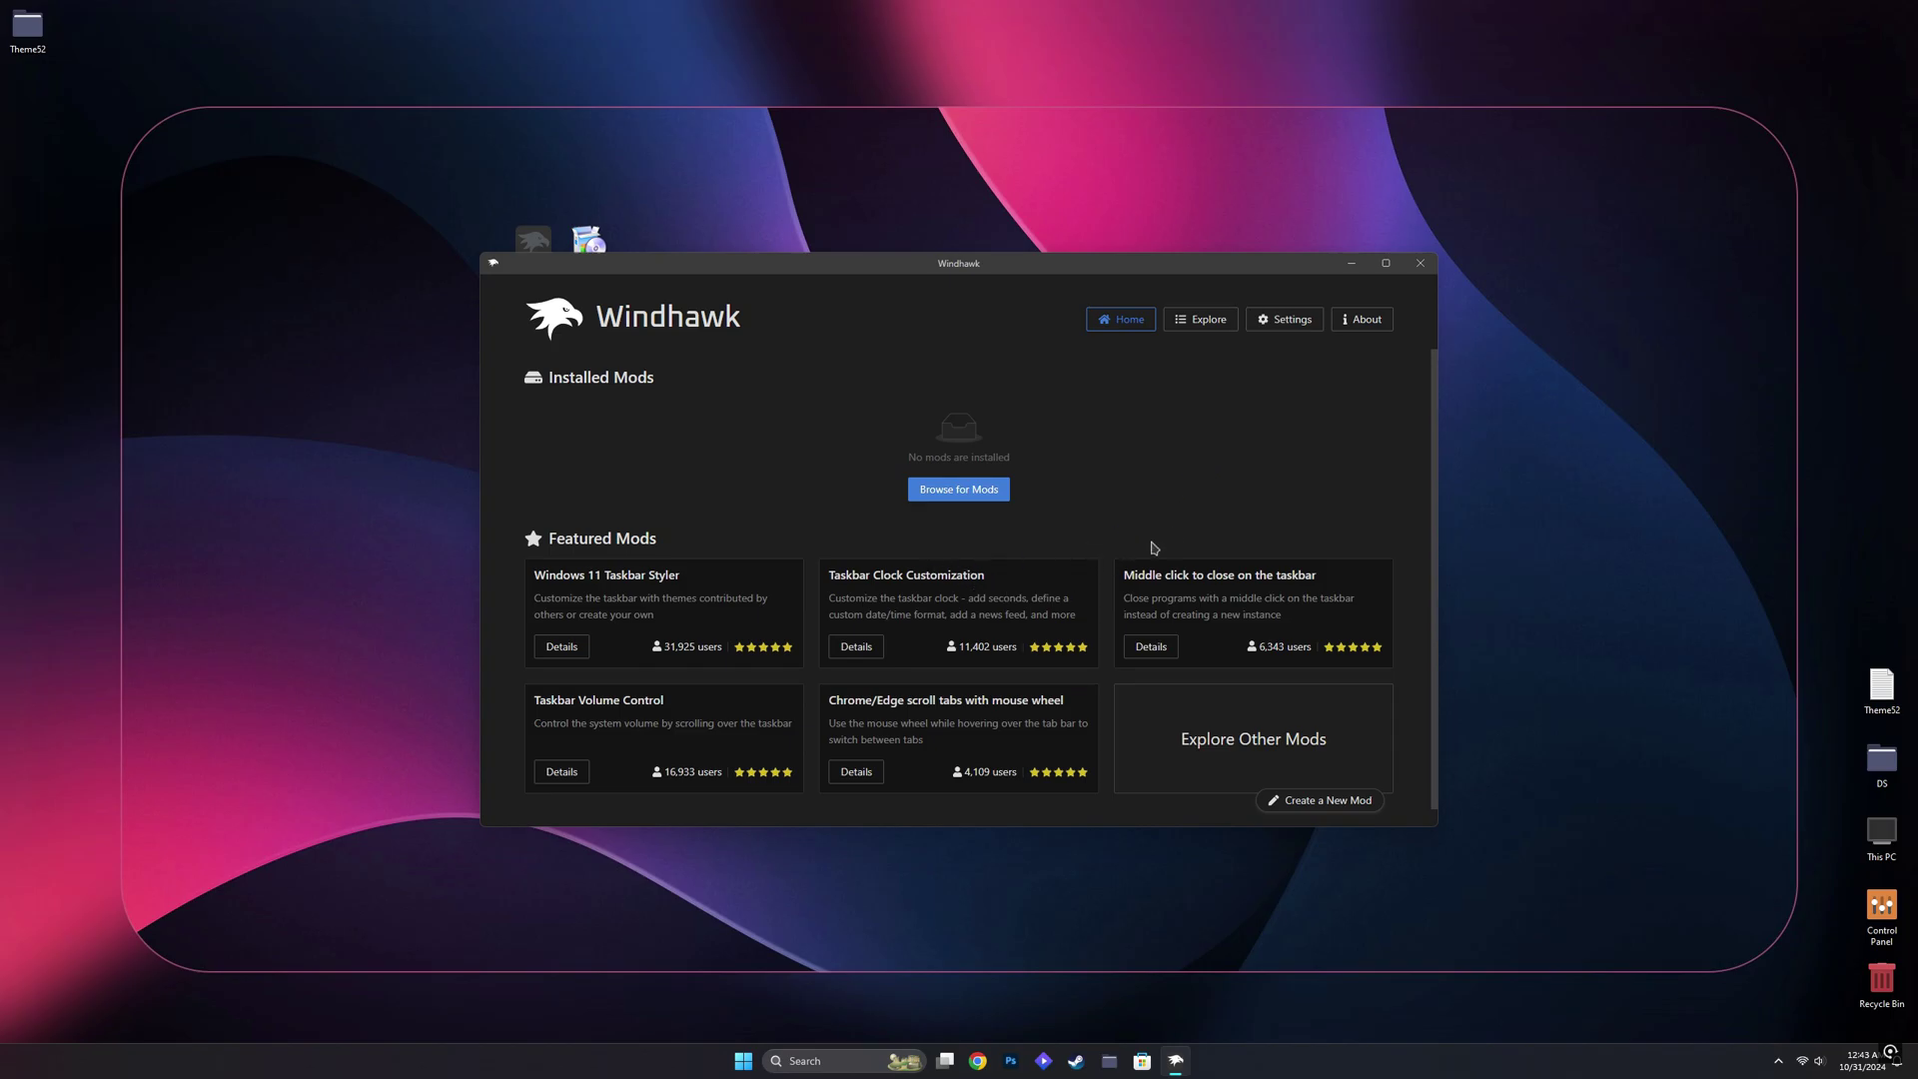
Find the Windows 11 Start Menu Styler mod in Windhawk's mod catalogue and install it, accepting the risk notice
left_click(1202, 322)
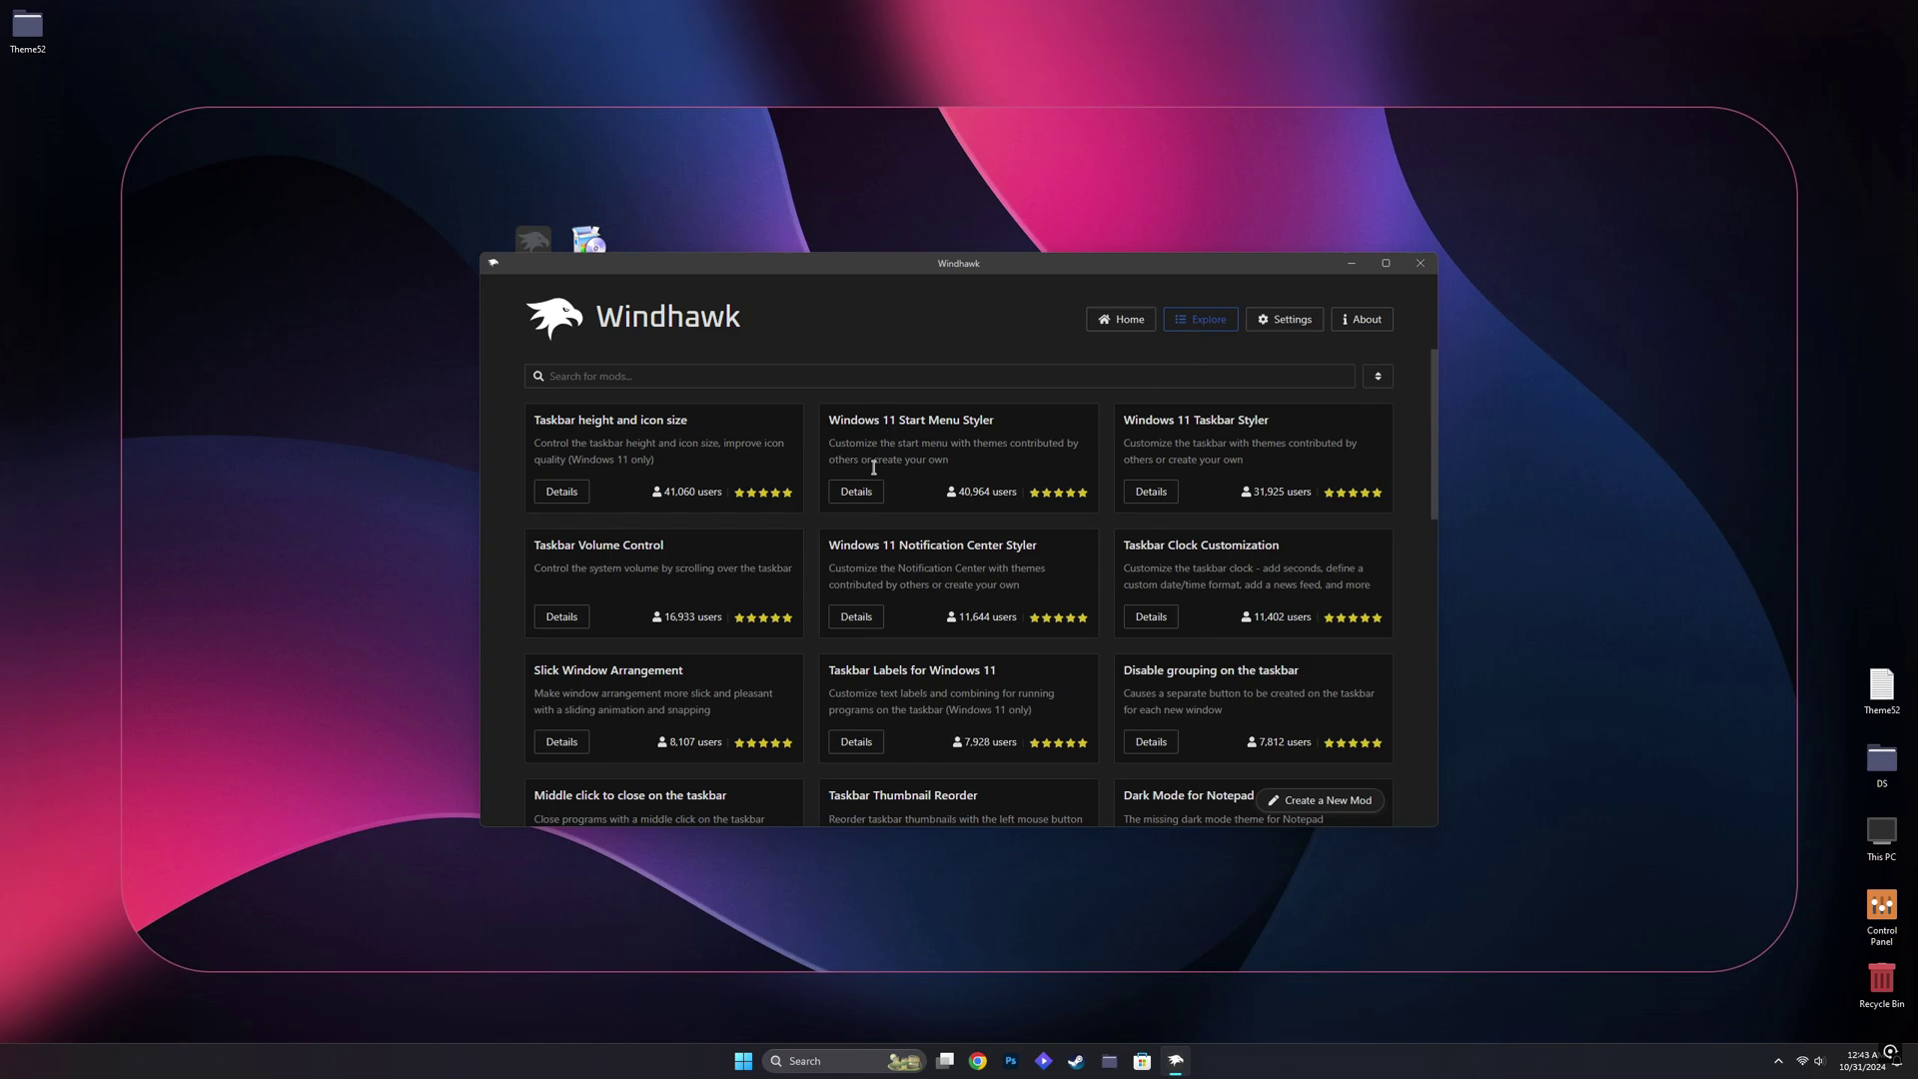
left_click(856, 496)
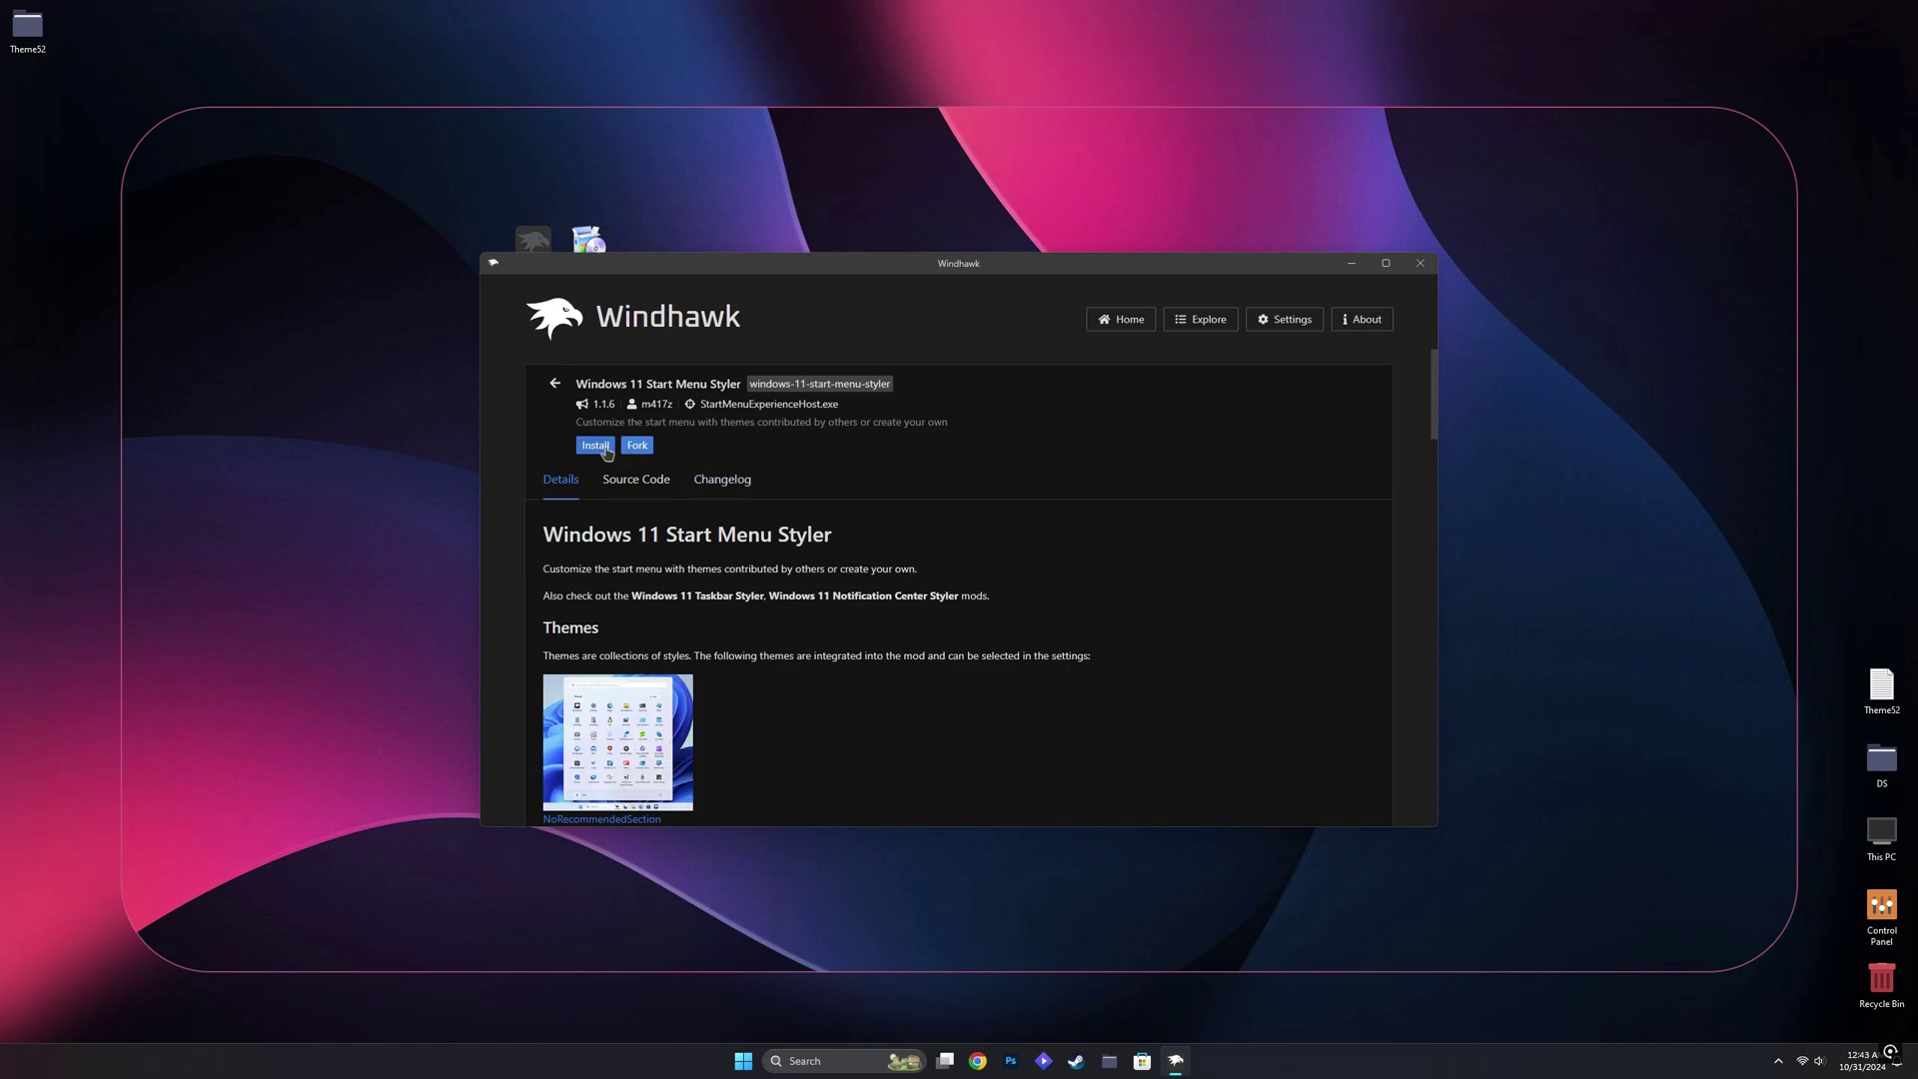
left_click(598, 445)
left_click(1064, 679)
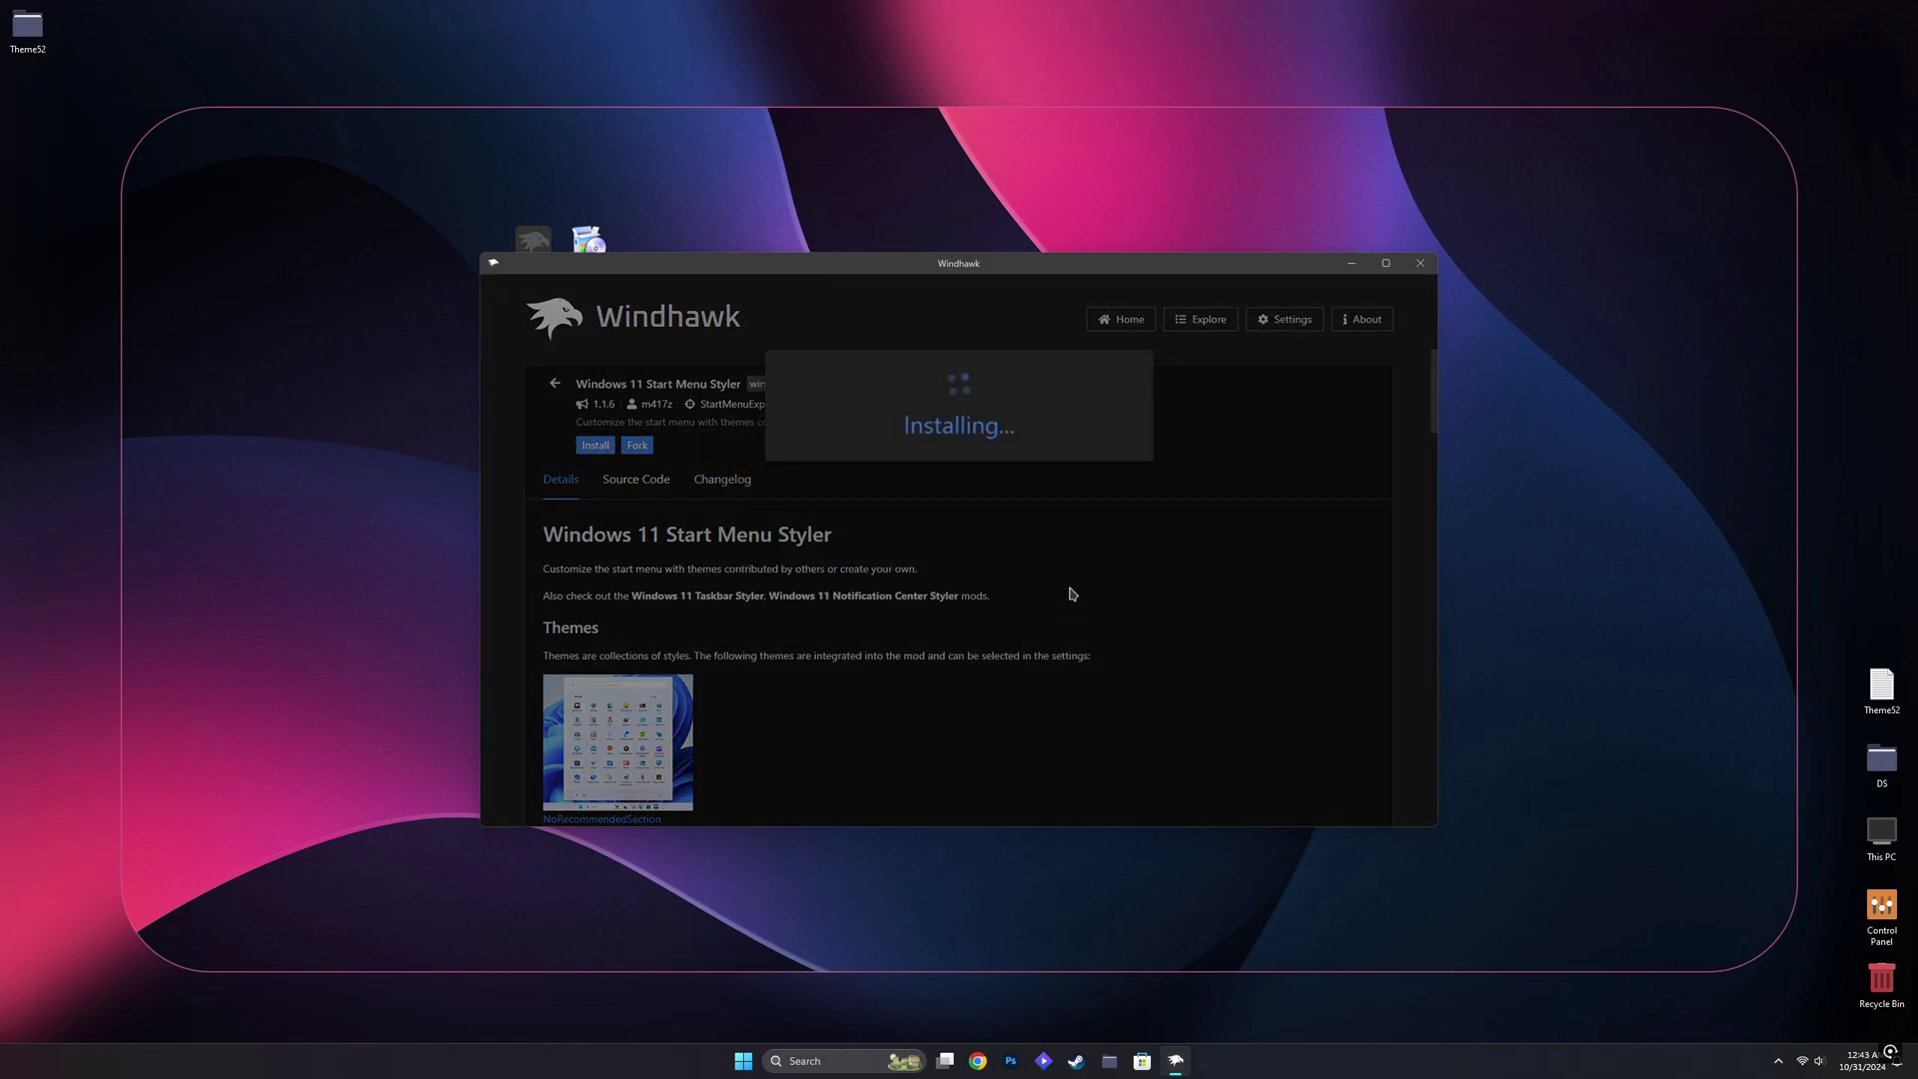
Copy the entire contents of the StartMenu text file in the desktop's Theme52 folder, and close the file and the folder
left_click_drag(1032, 266, 1242, 323)
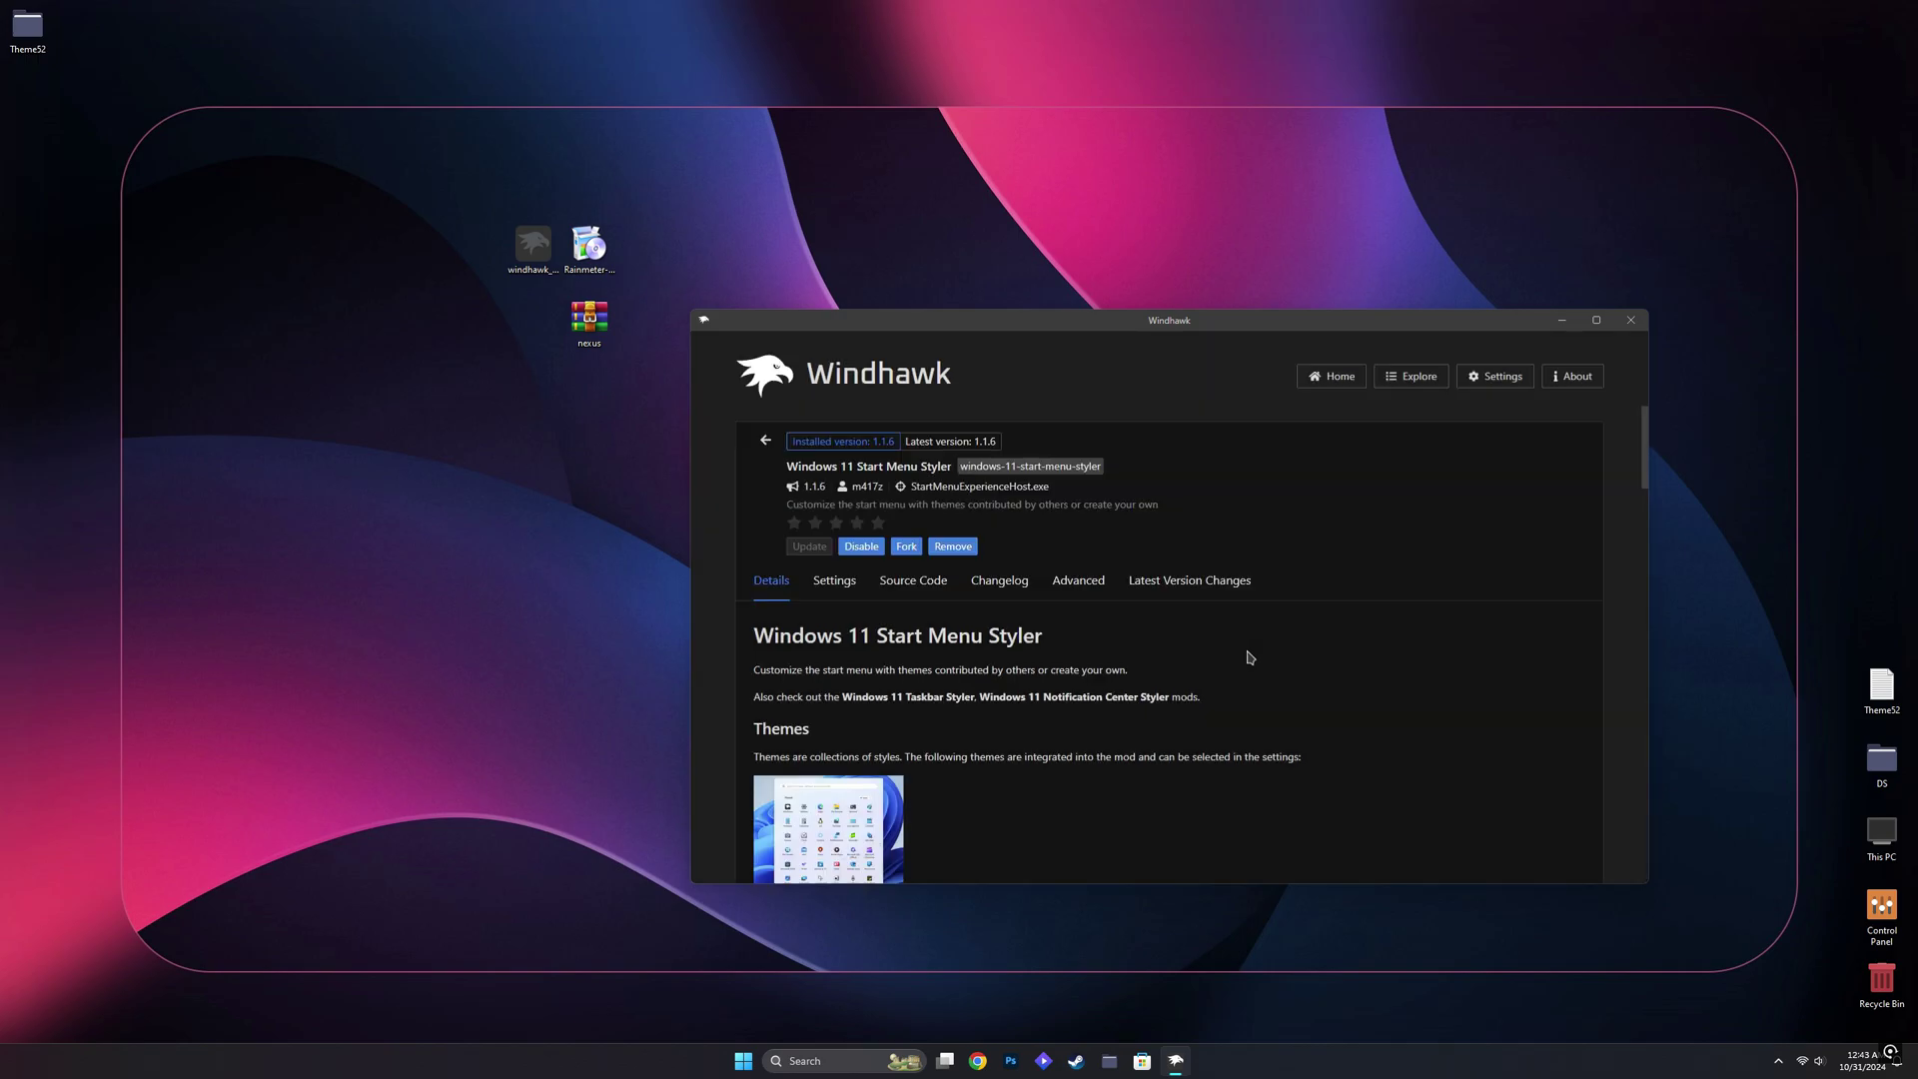
double_click(30, 28)
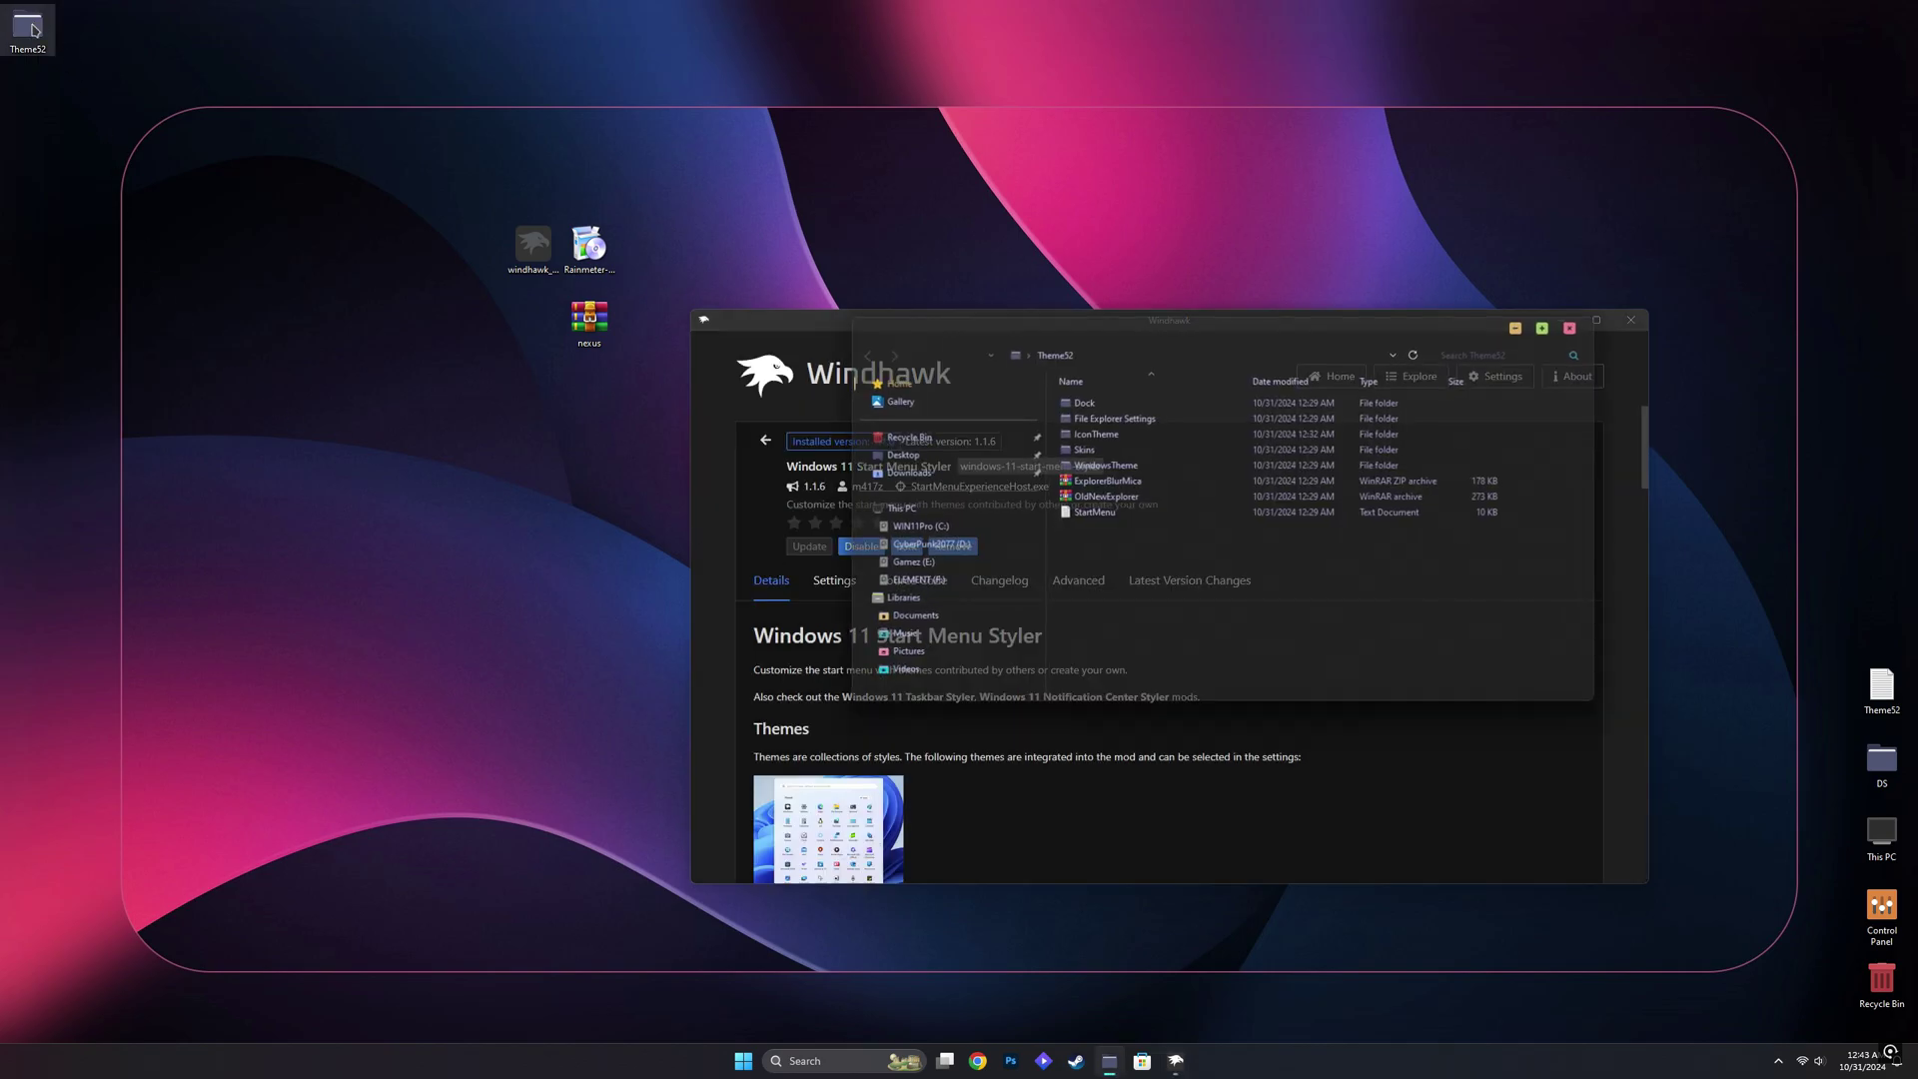
left_click(1094, 514)
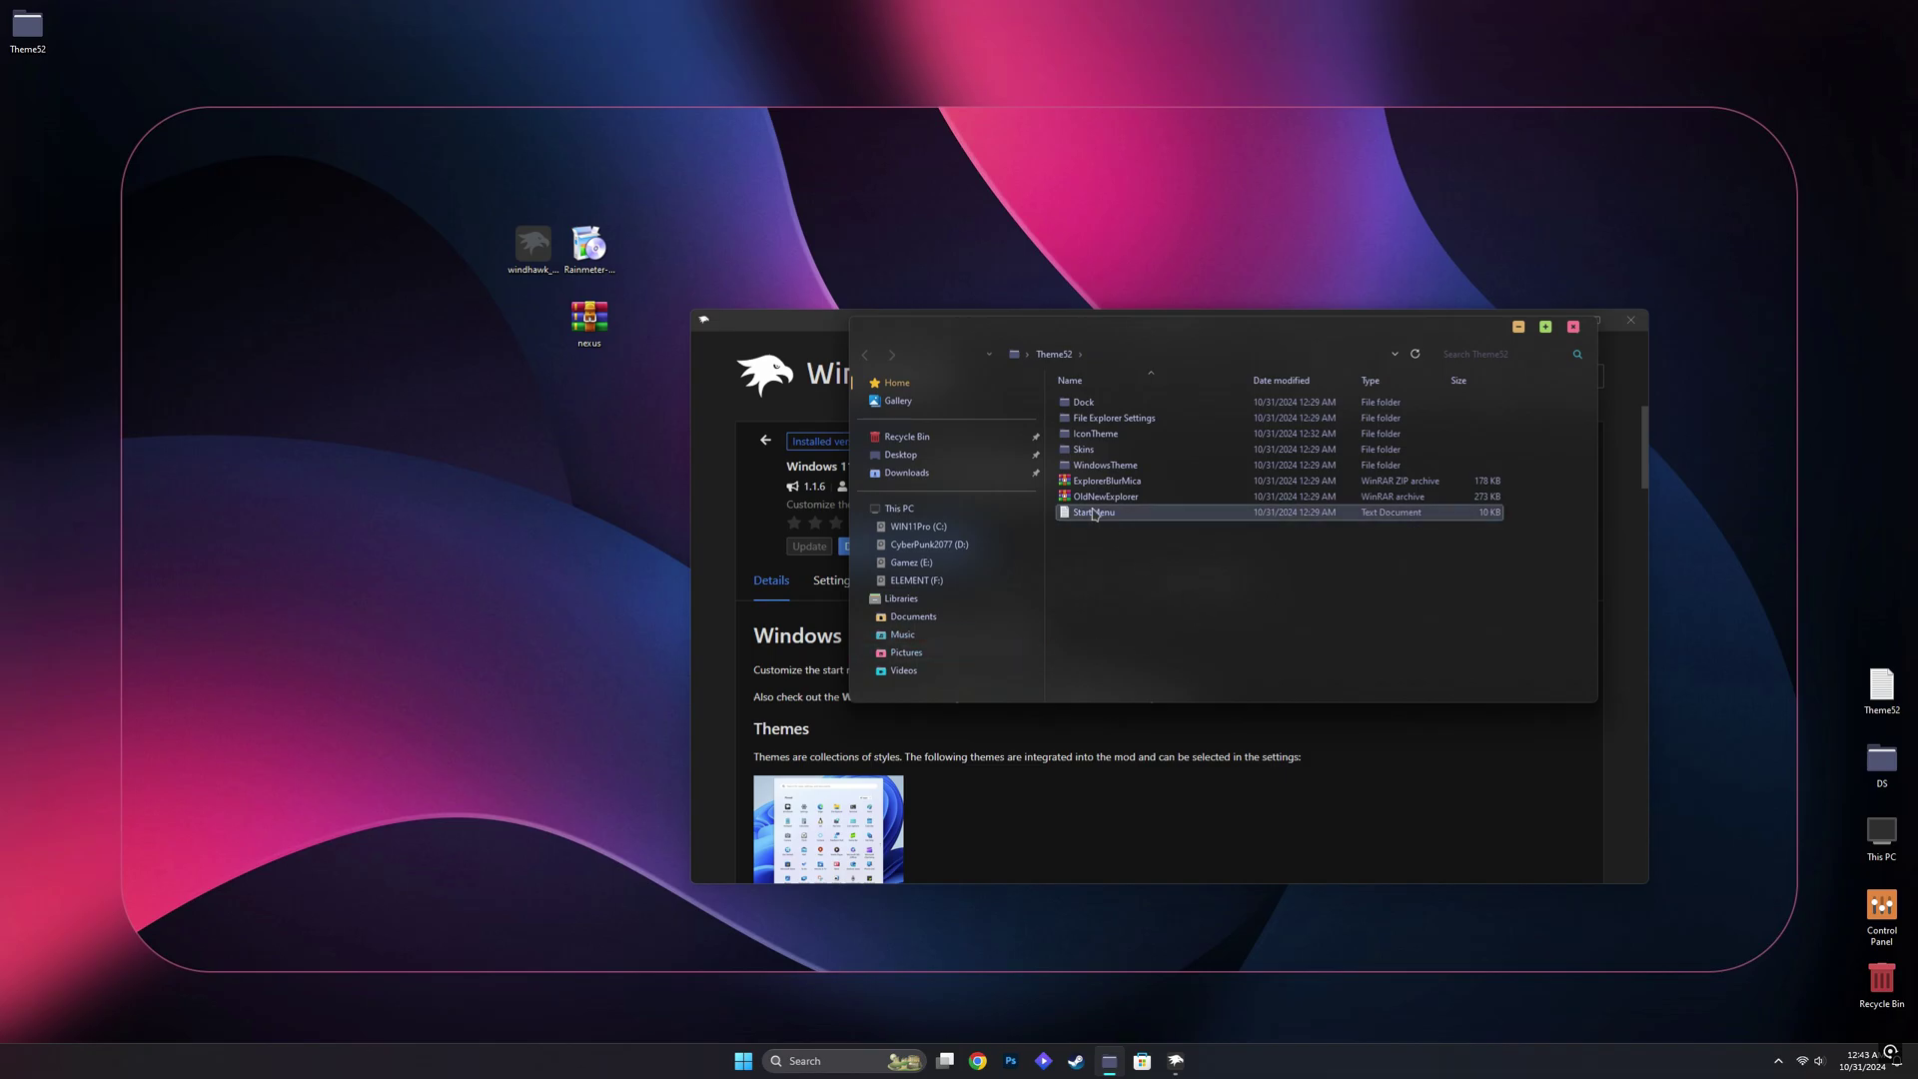
double_click(1094, 513)
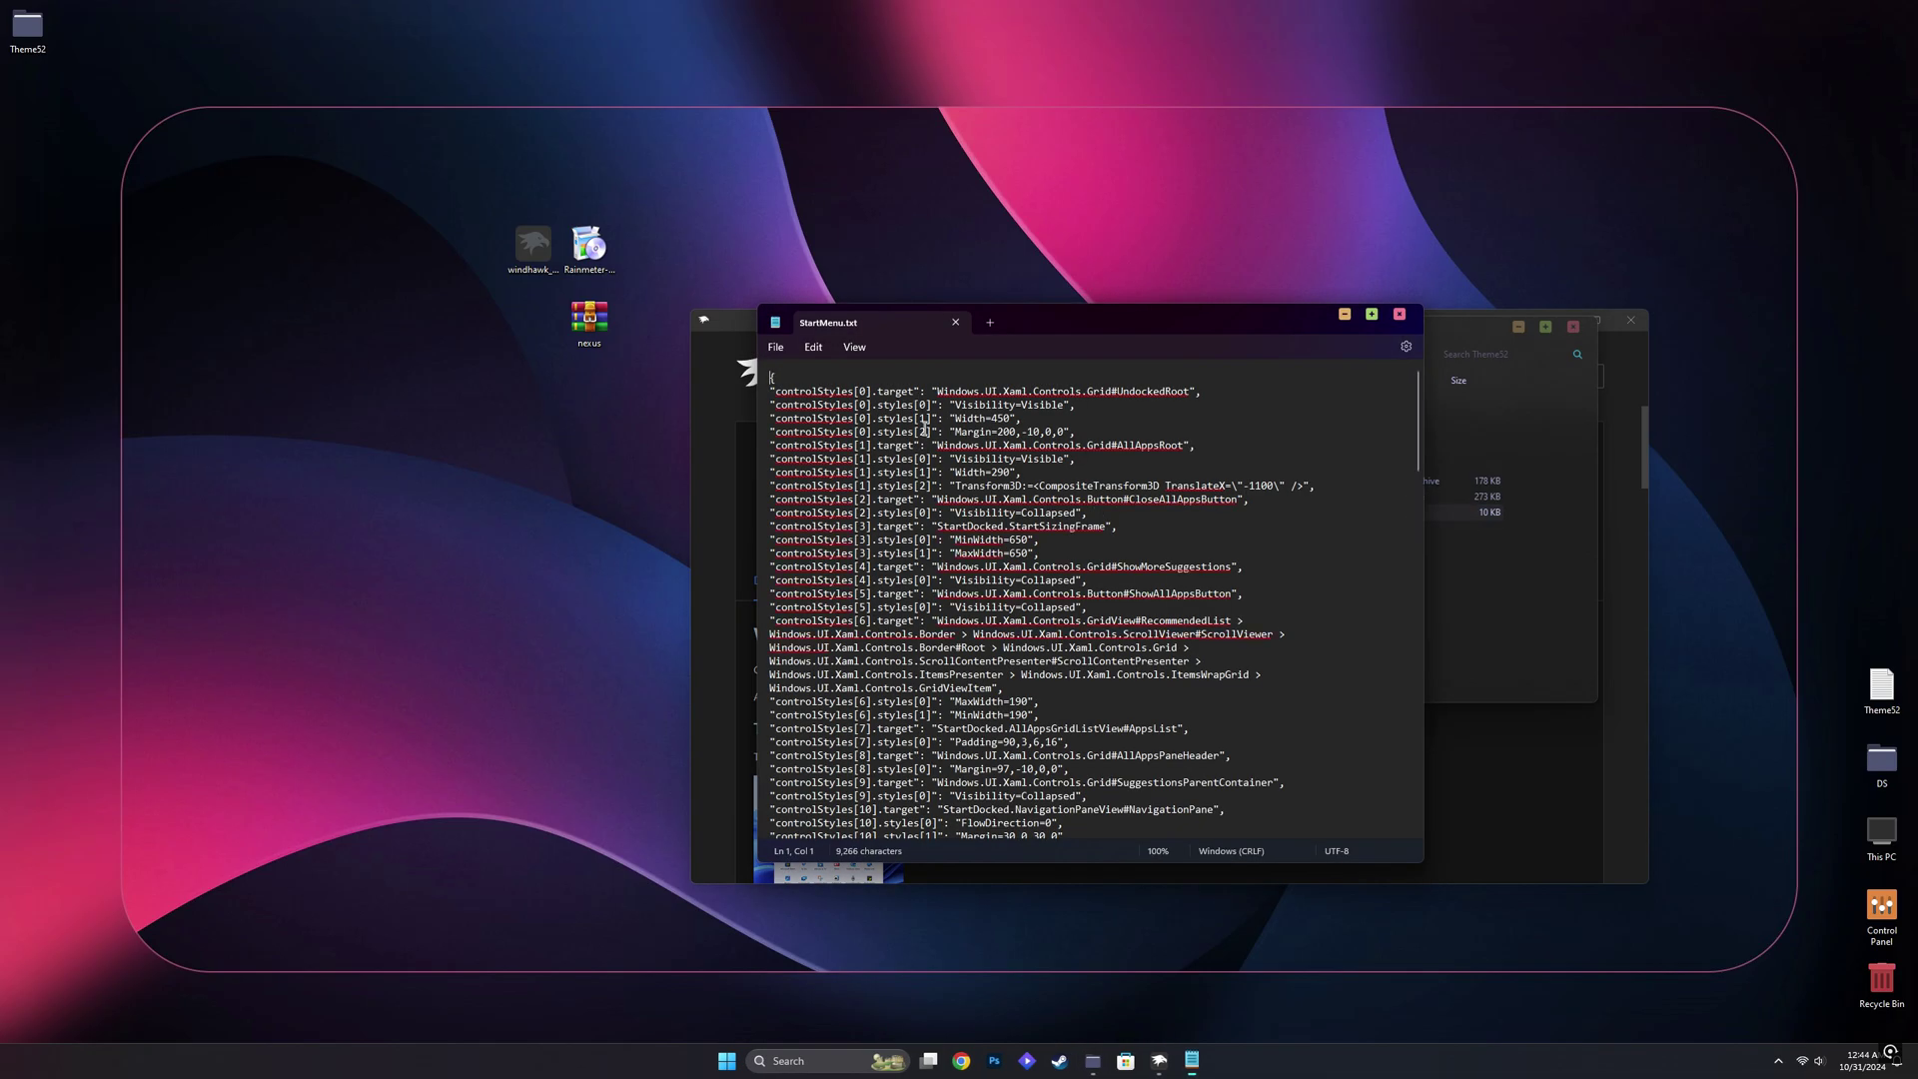
left_click_drag(770, 379, 1321, 894)
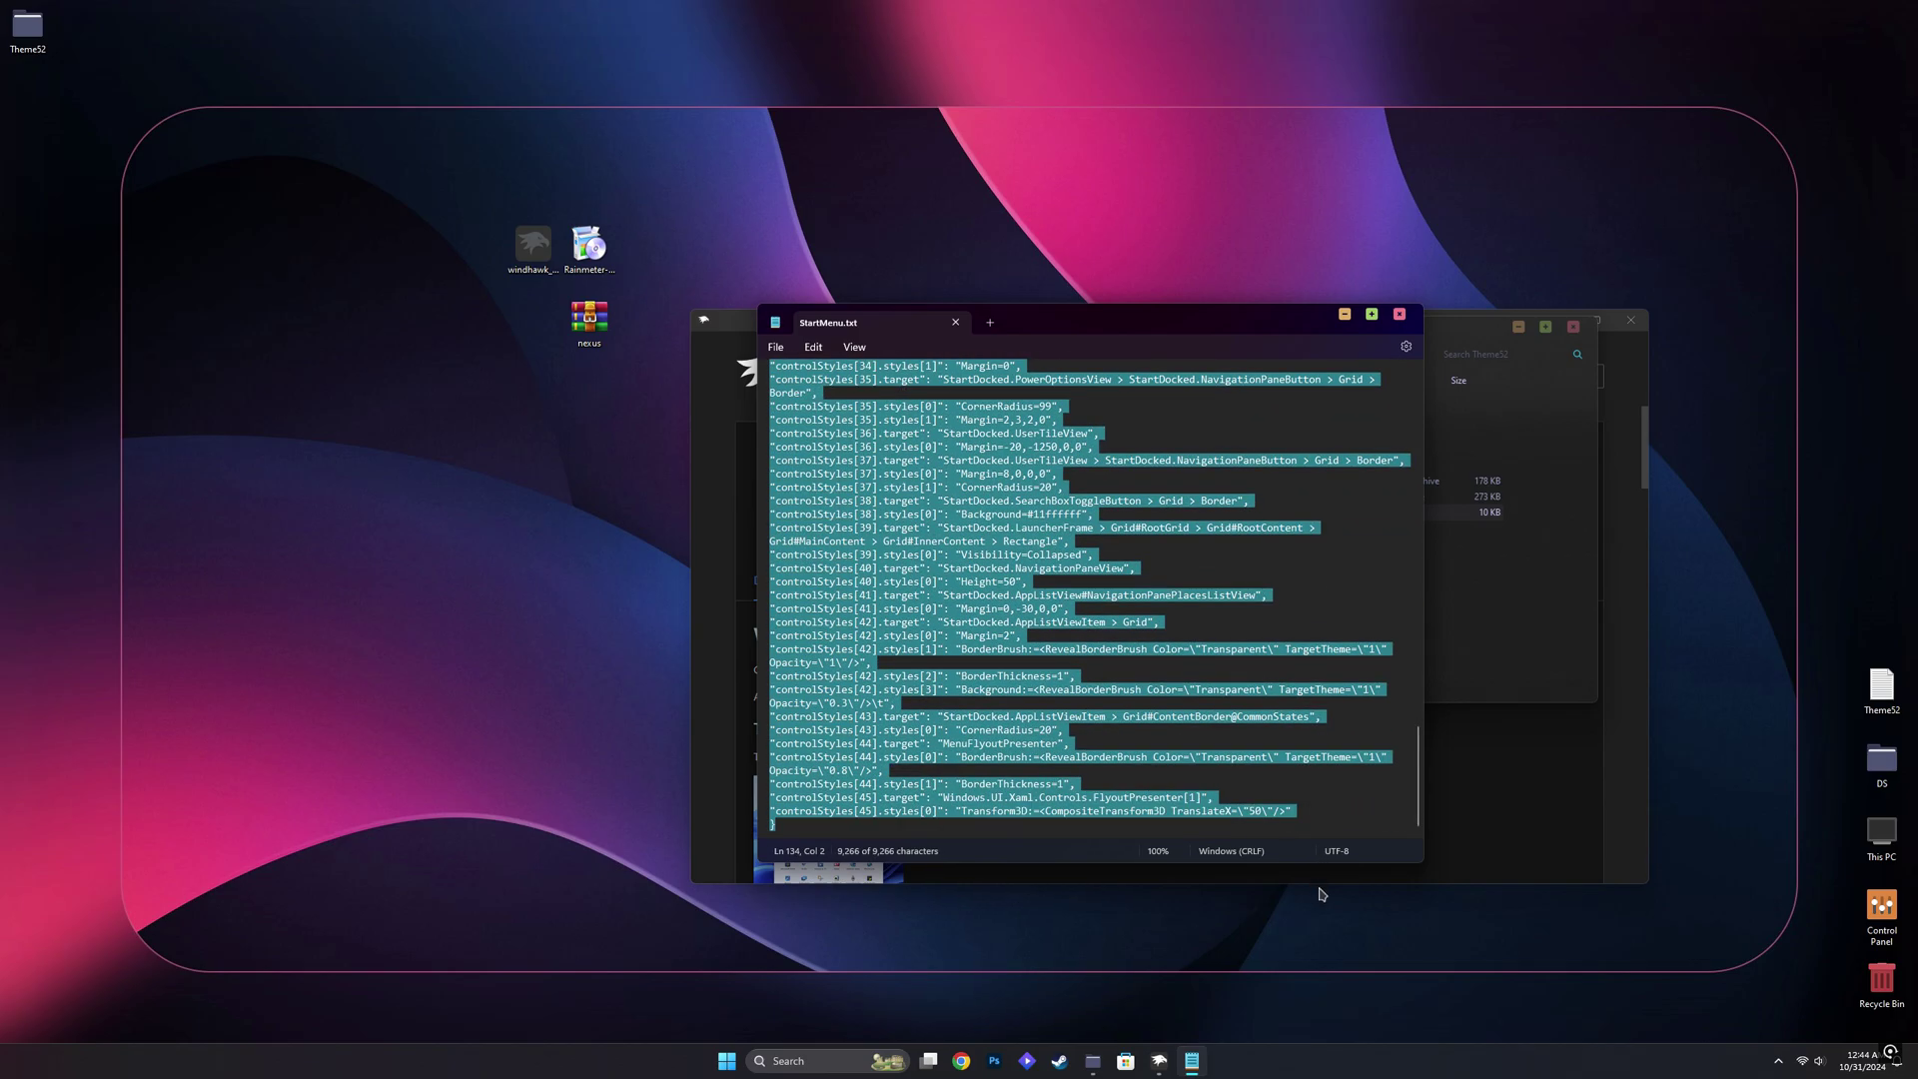
right_click(910, 585)
left_click(982, 660)
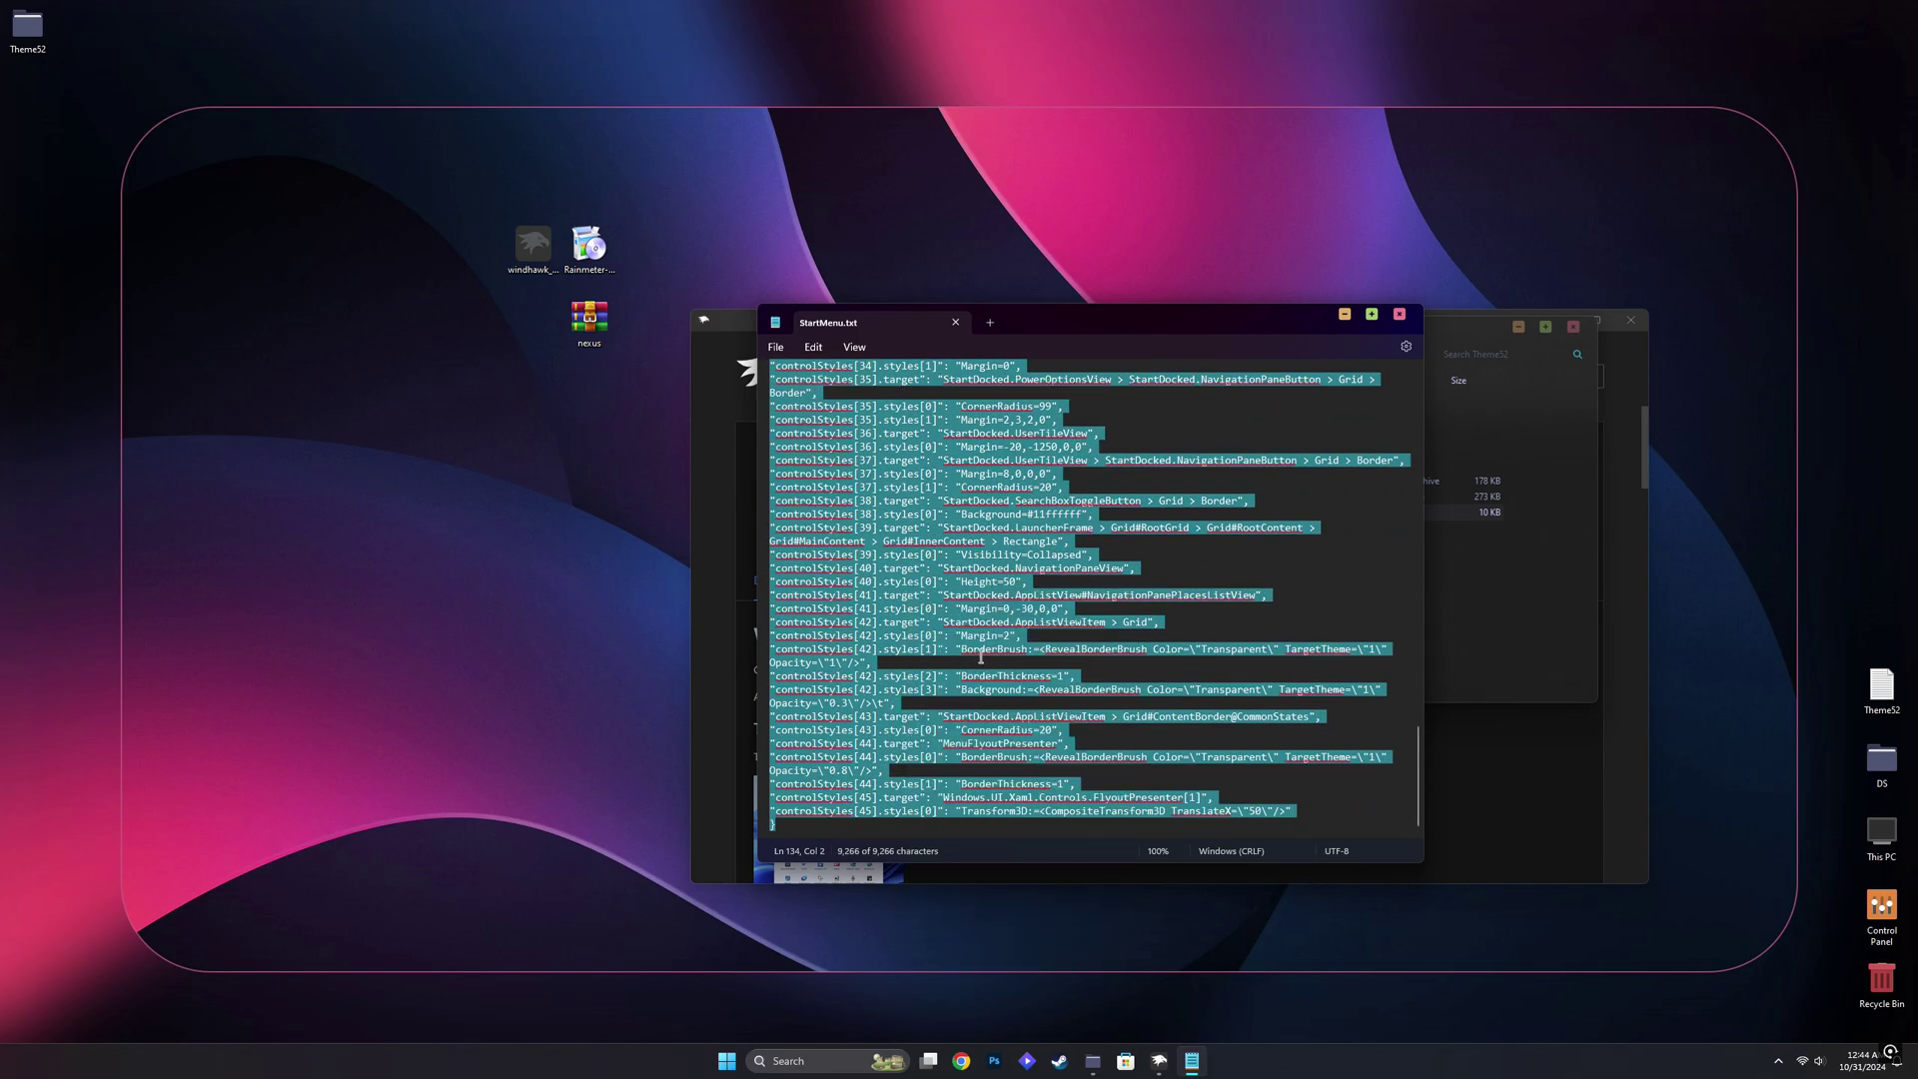
left_click(955, 322)
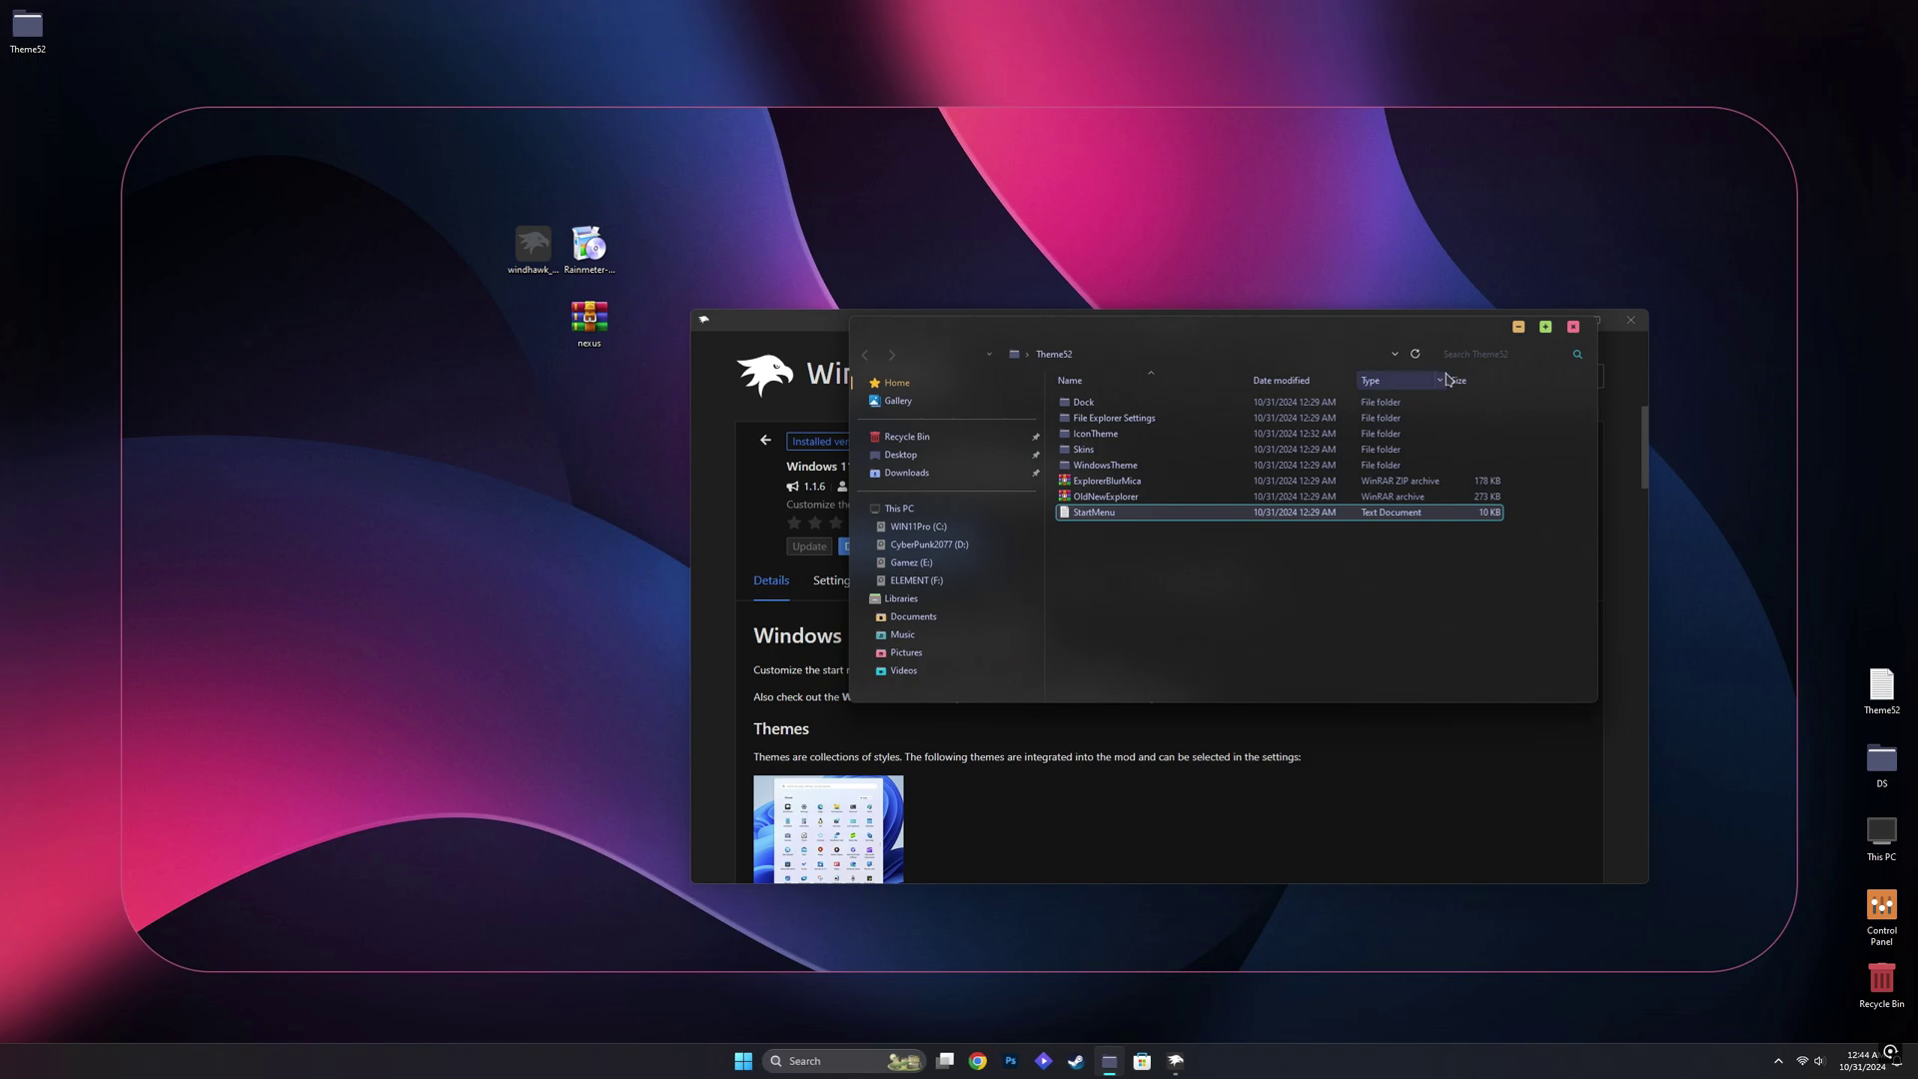
left_click(1573, 327)
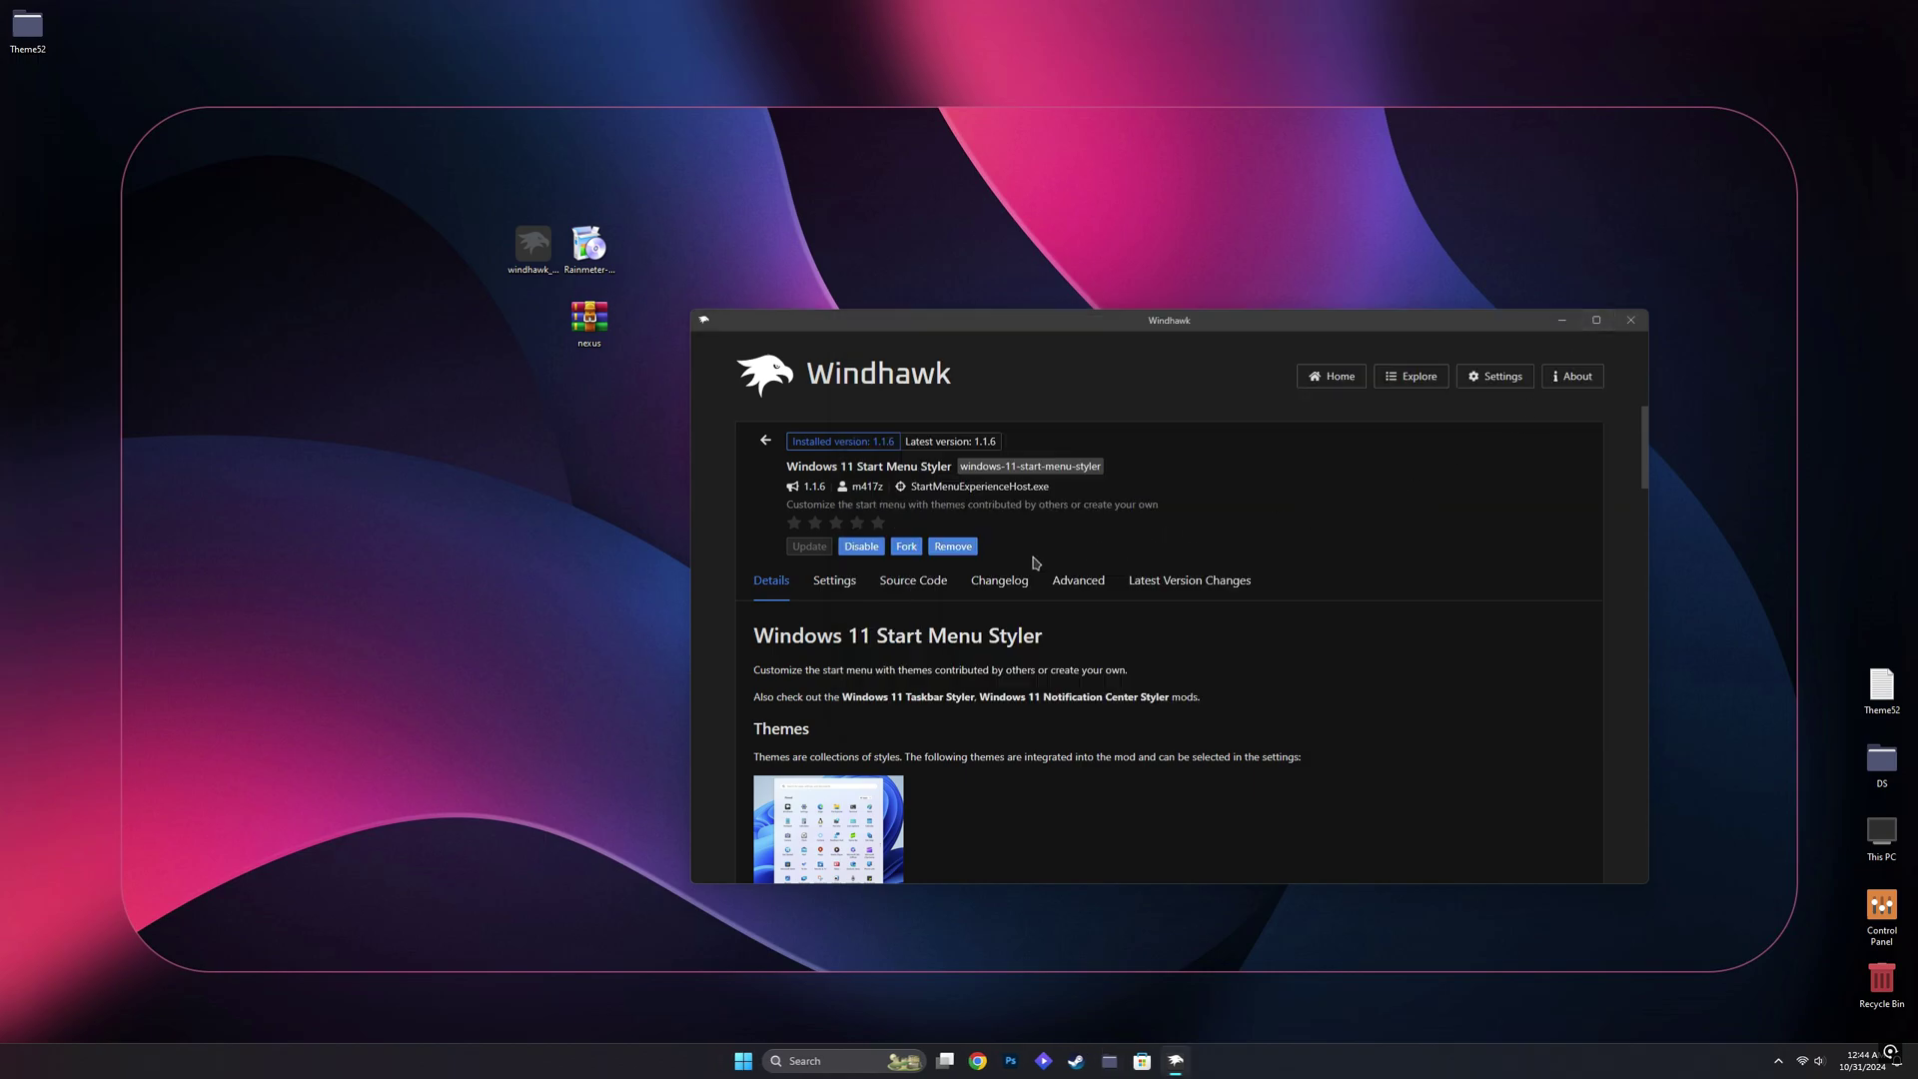
Replace the Start Menu Styler's advanced mod settings with the copied StartMenu text, save them, and check the restyled Start menu
left_click(1080, 580)
scroll(1019, 694, "down", 3)
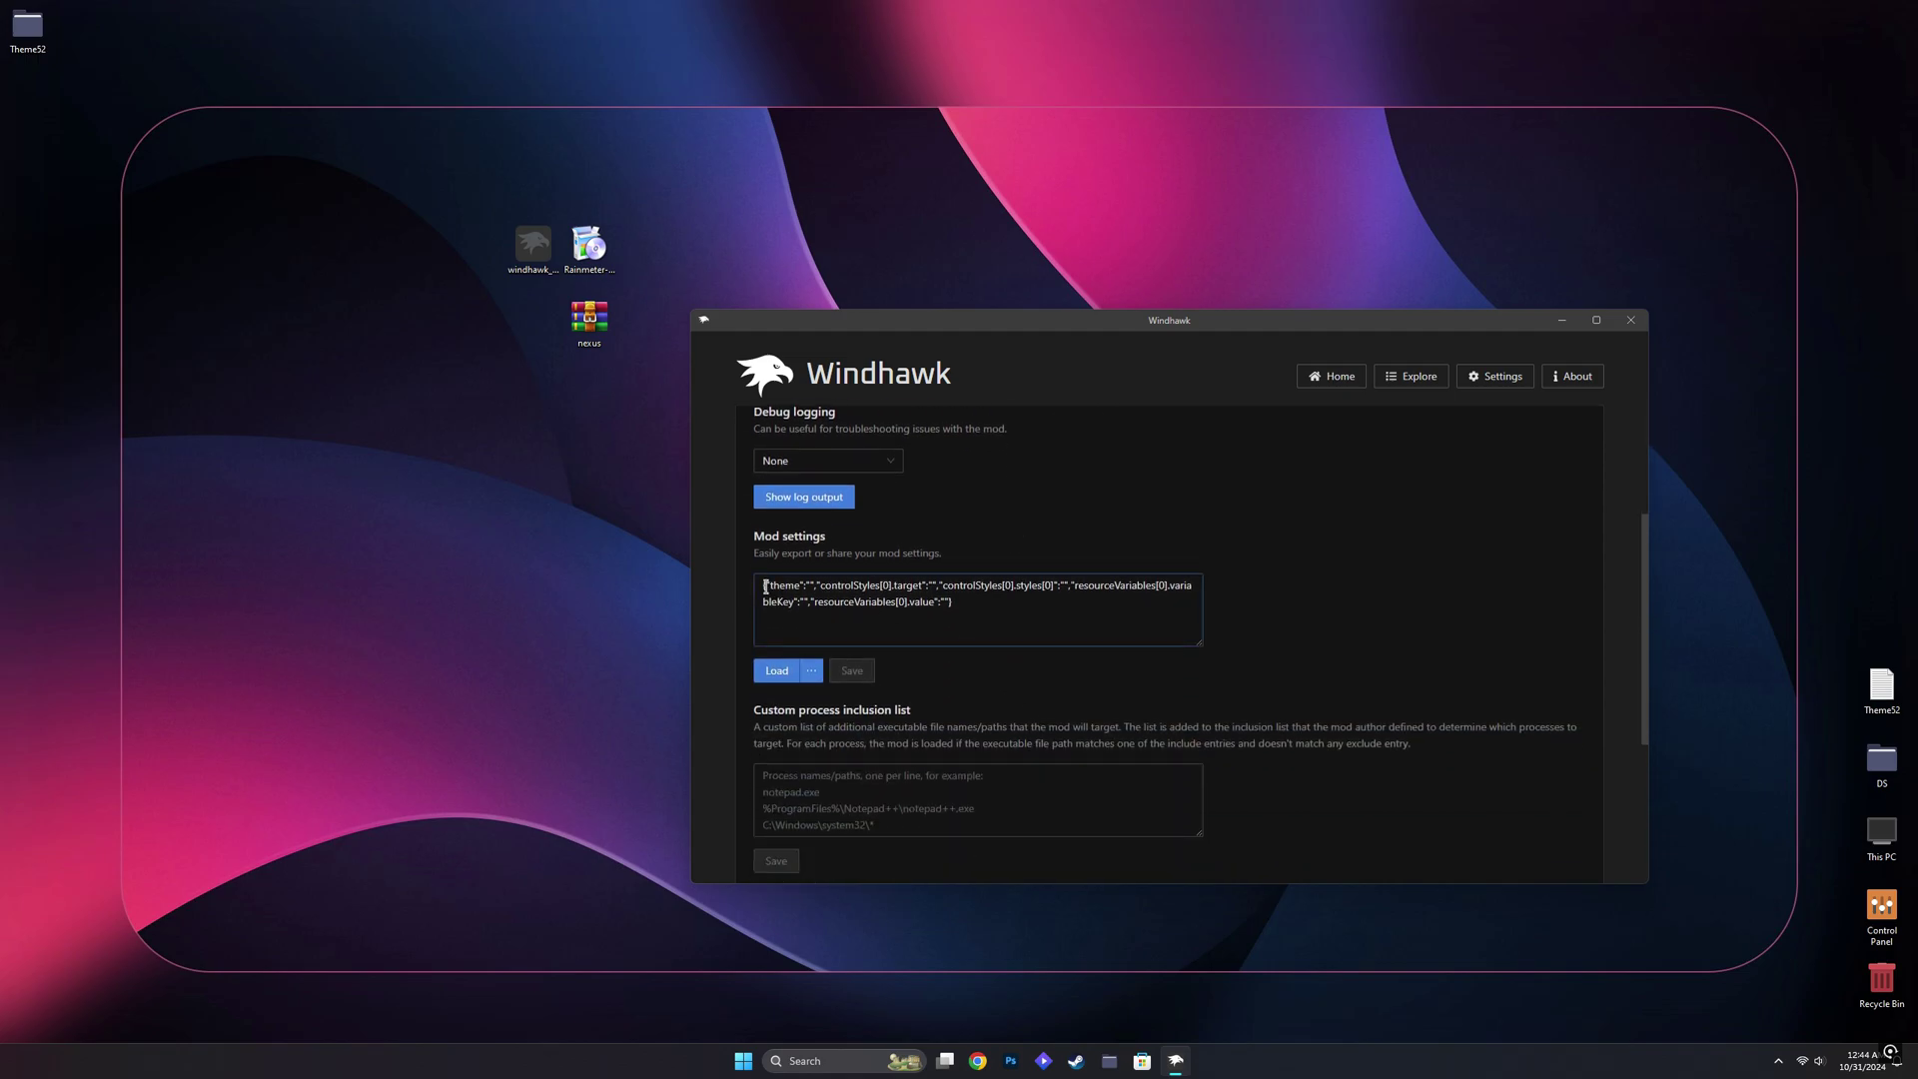
left_click_drag(759, 585, 1134, 622)
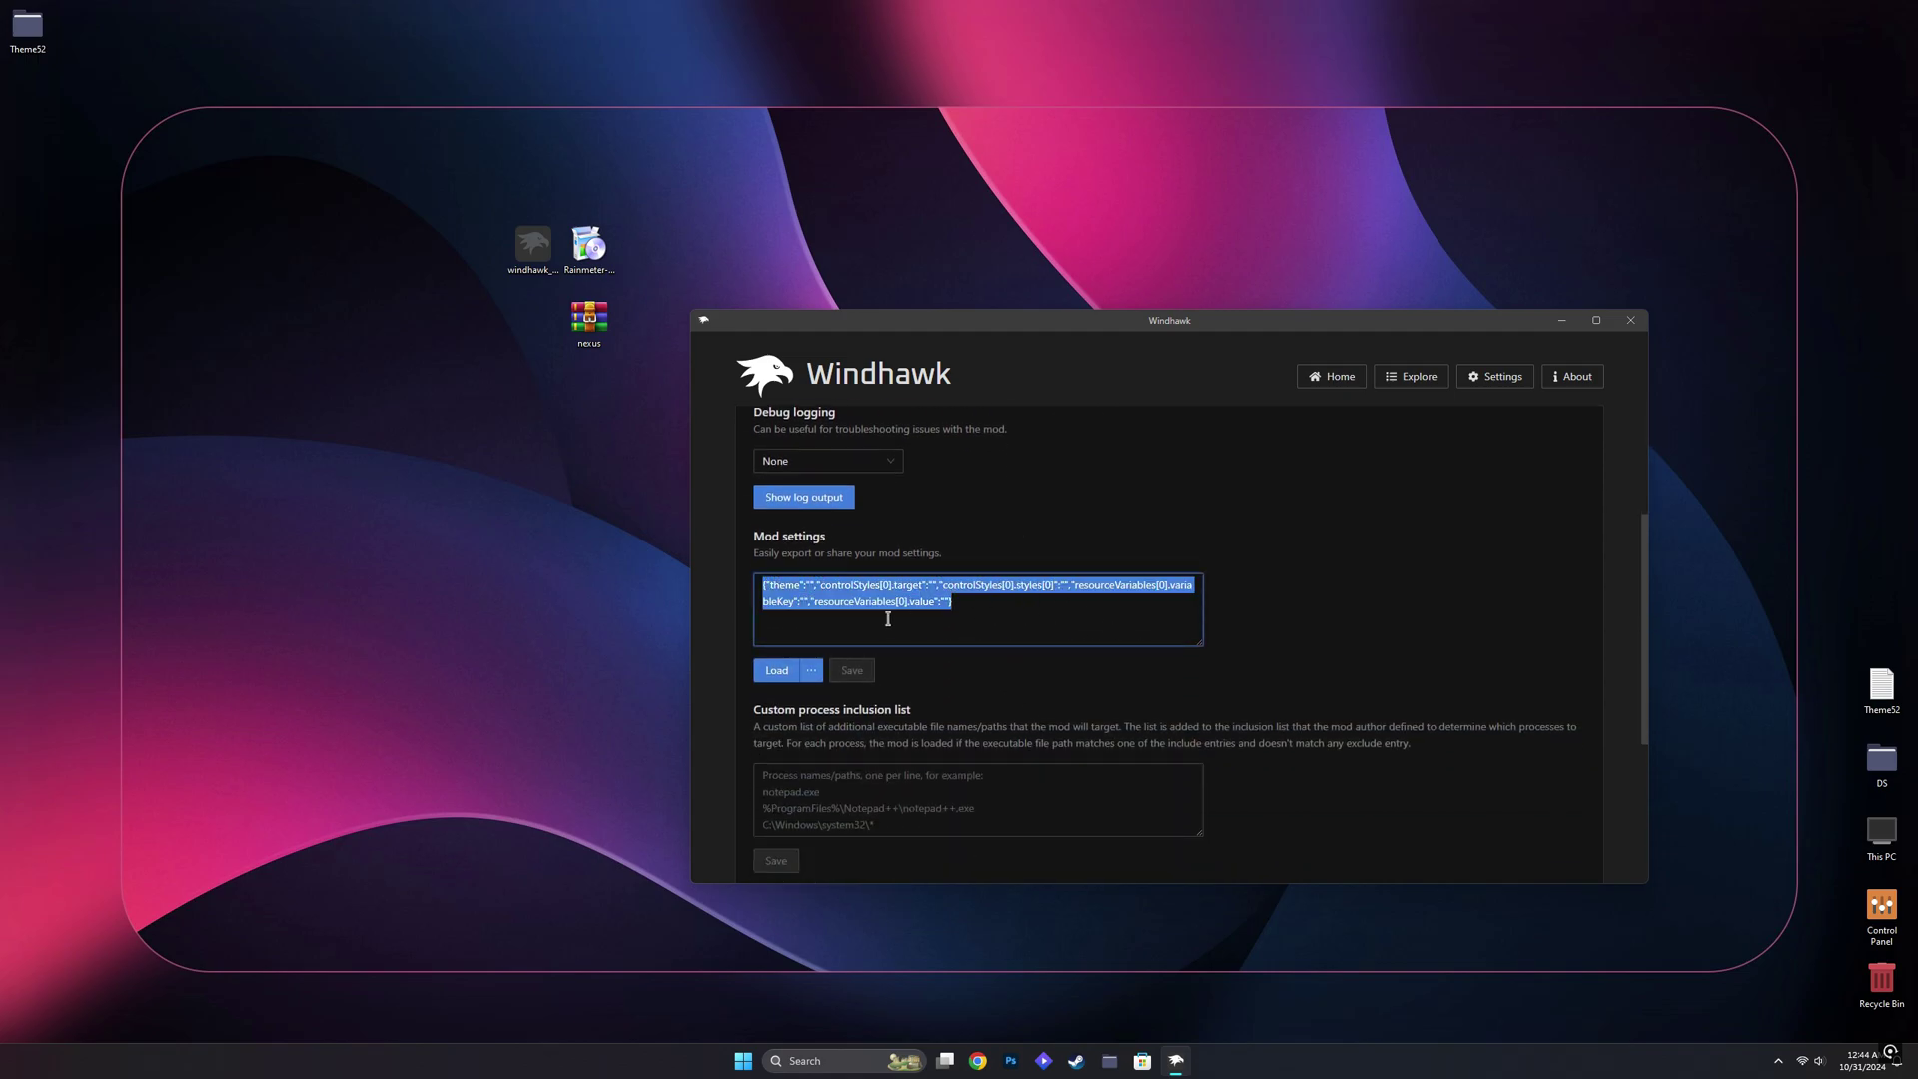
right_click(854, 594)
left_click(884, 655)
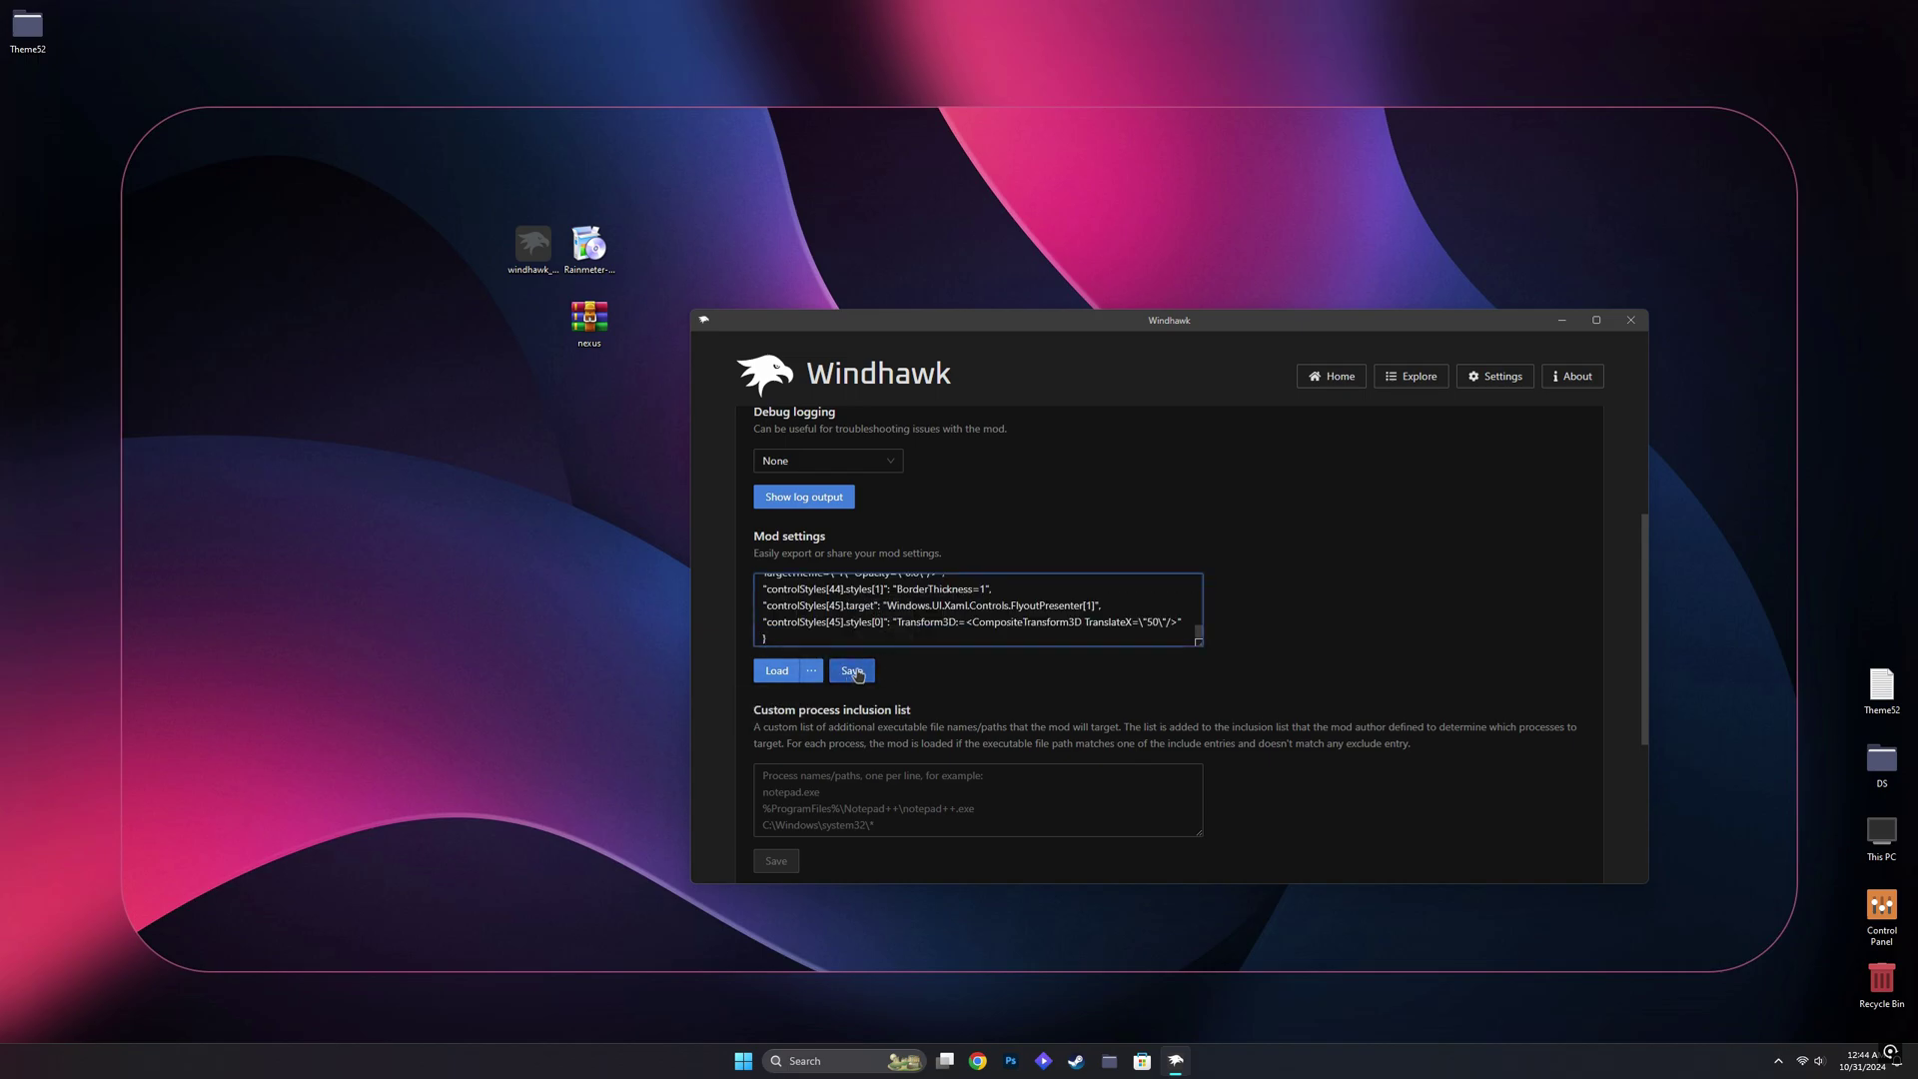
left_click(847, 674)
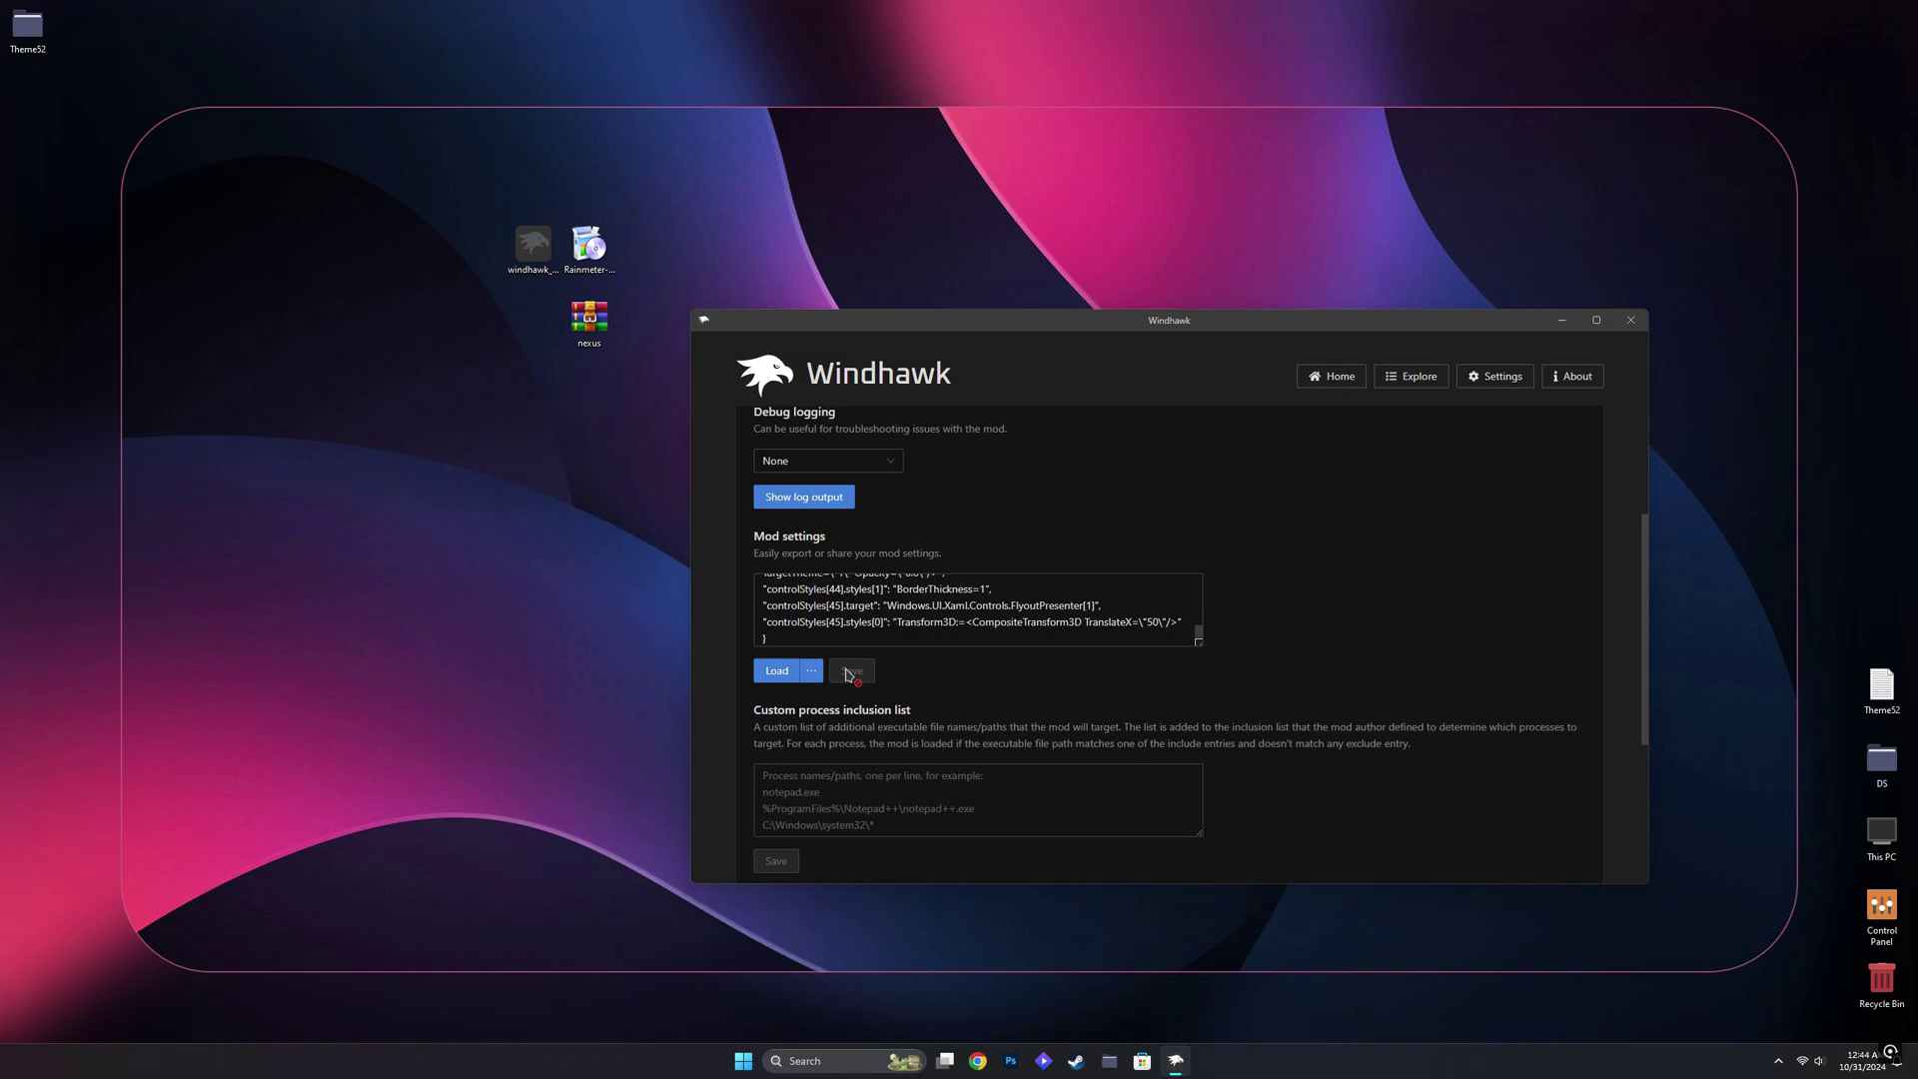
left_click(743, 1061)
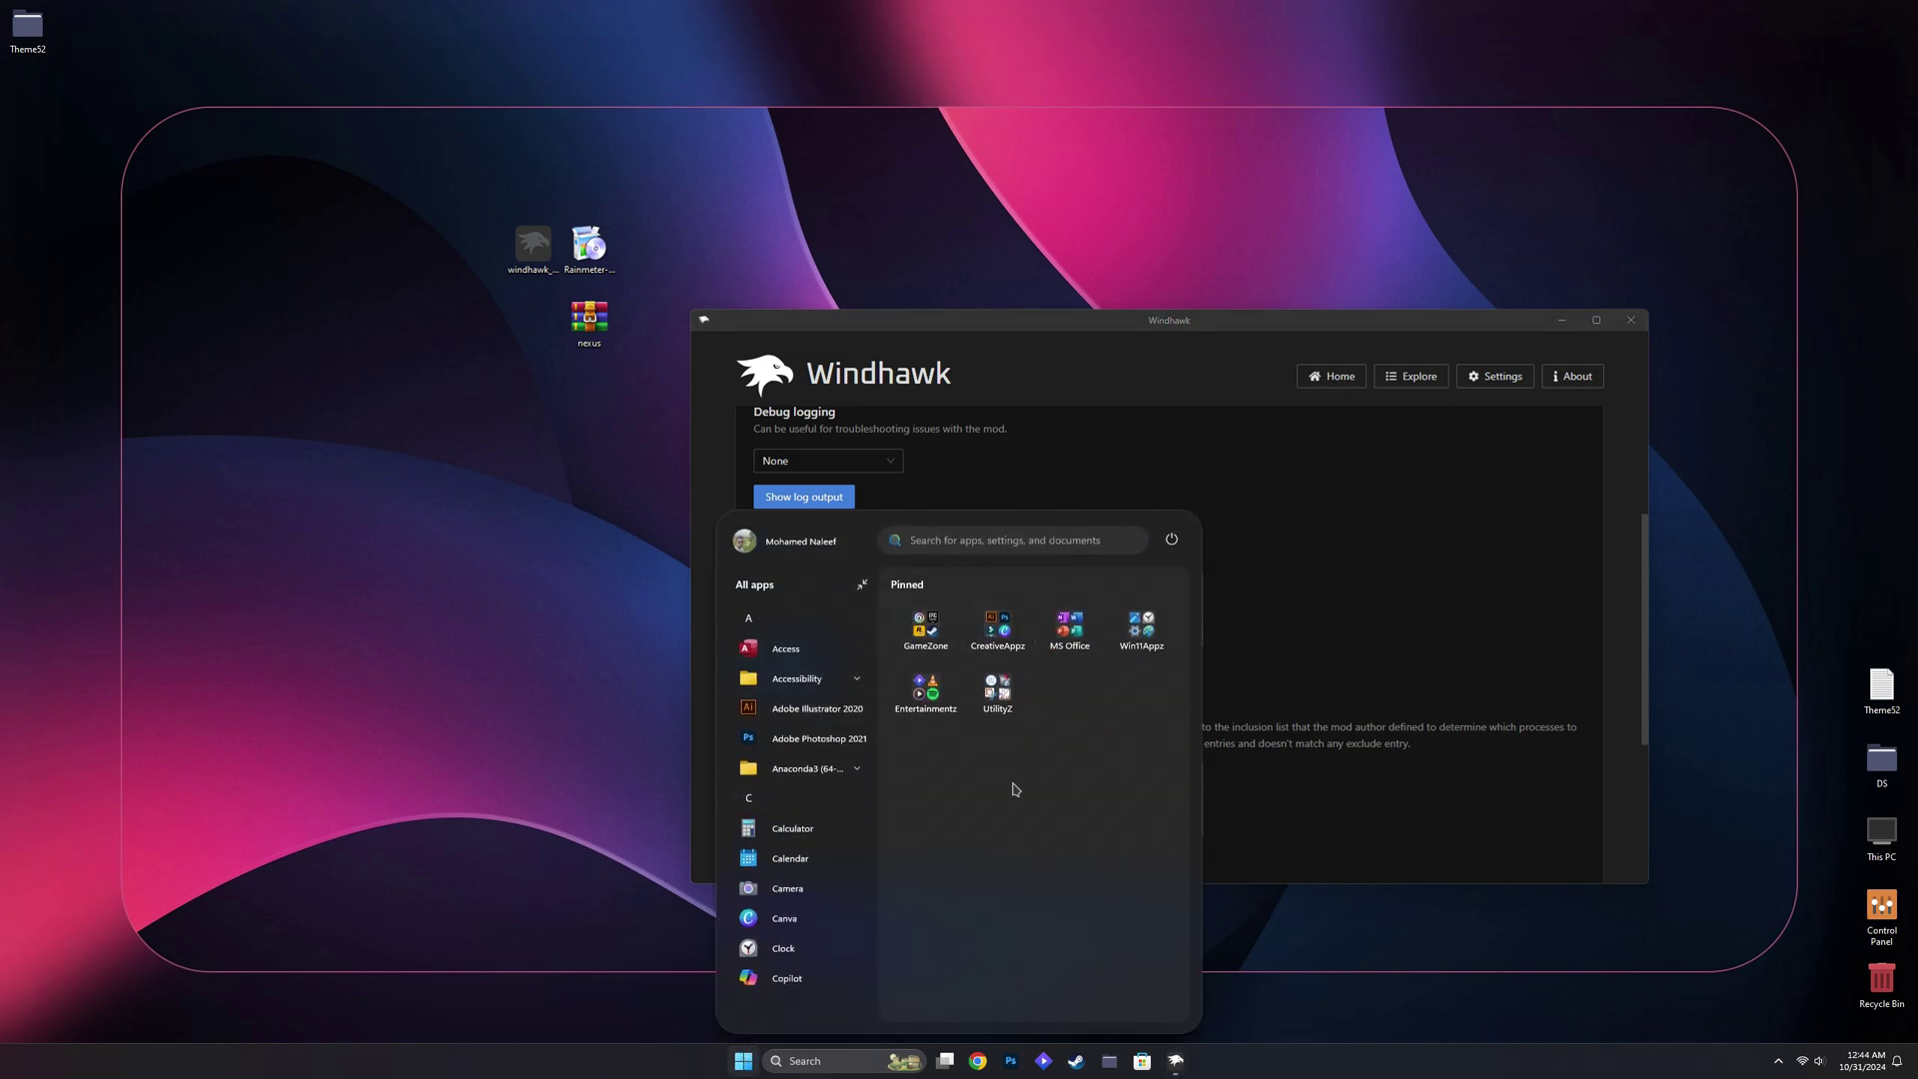
left_click(1325, 620)
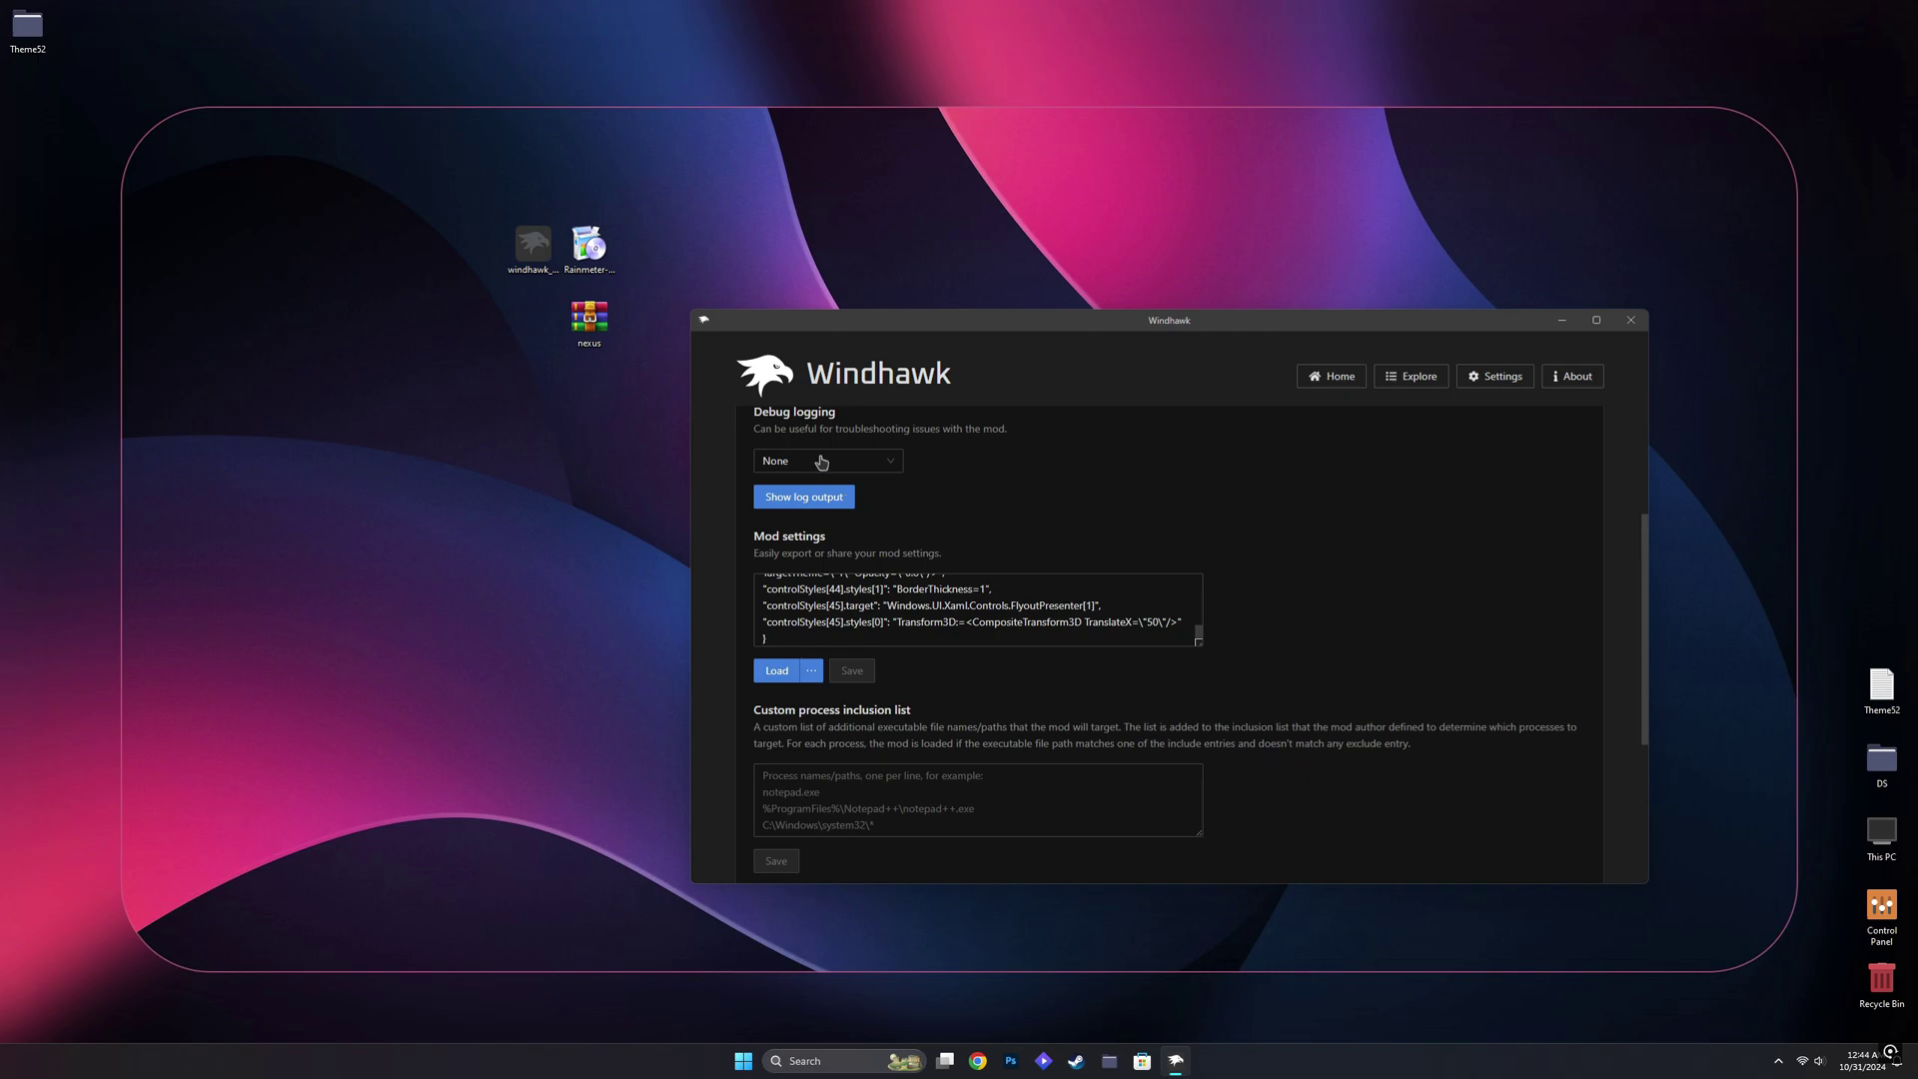
Set the Start Menu Styler's theme to TranslucentStartMenu, save the settings, close Windhawk, and open the Start menu to check it
scroll(931, 487, "up", 3)
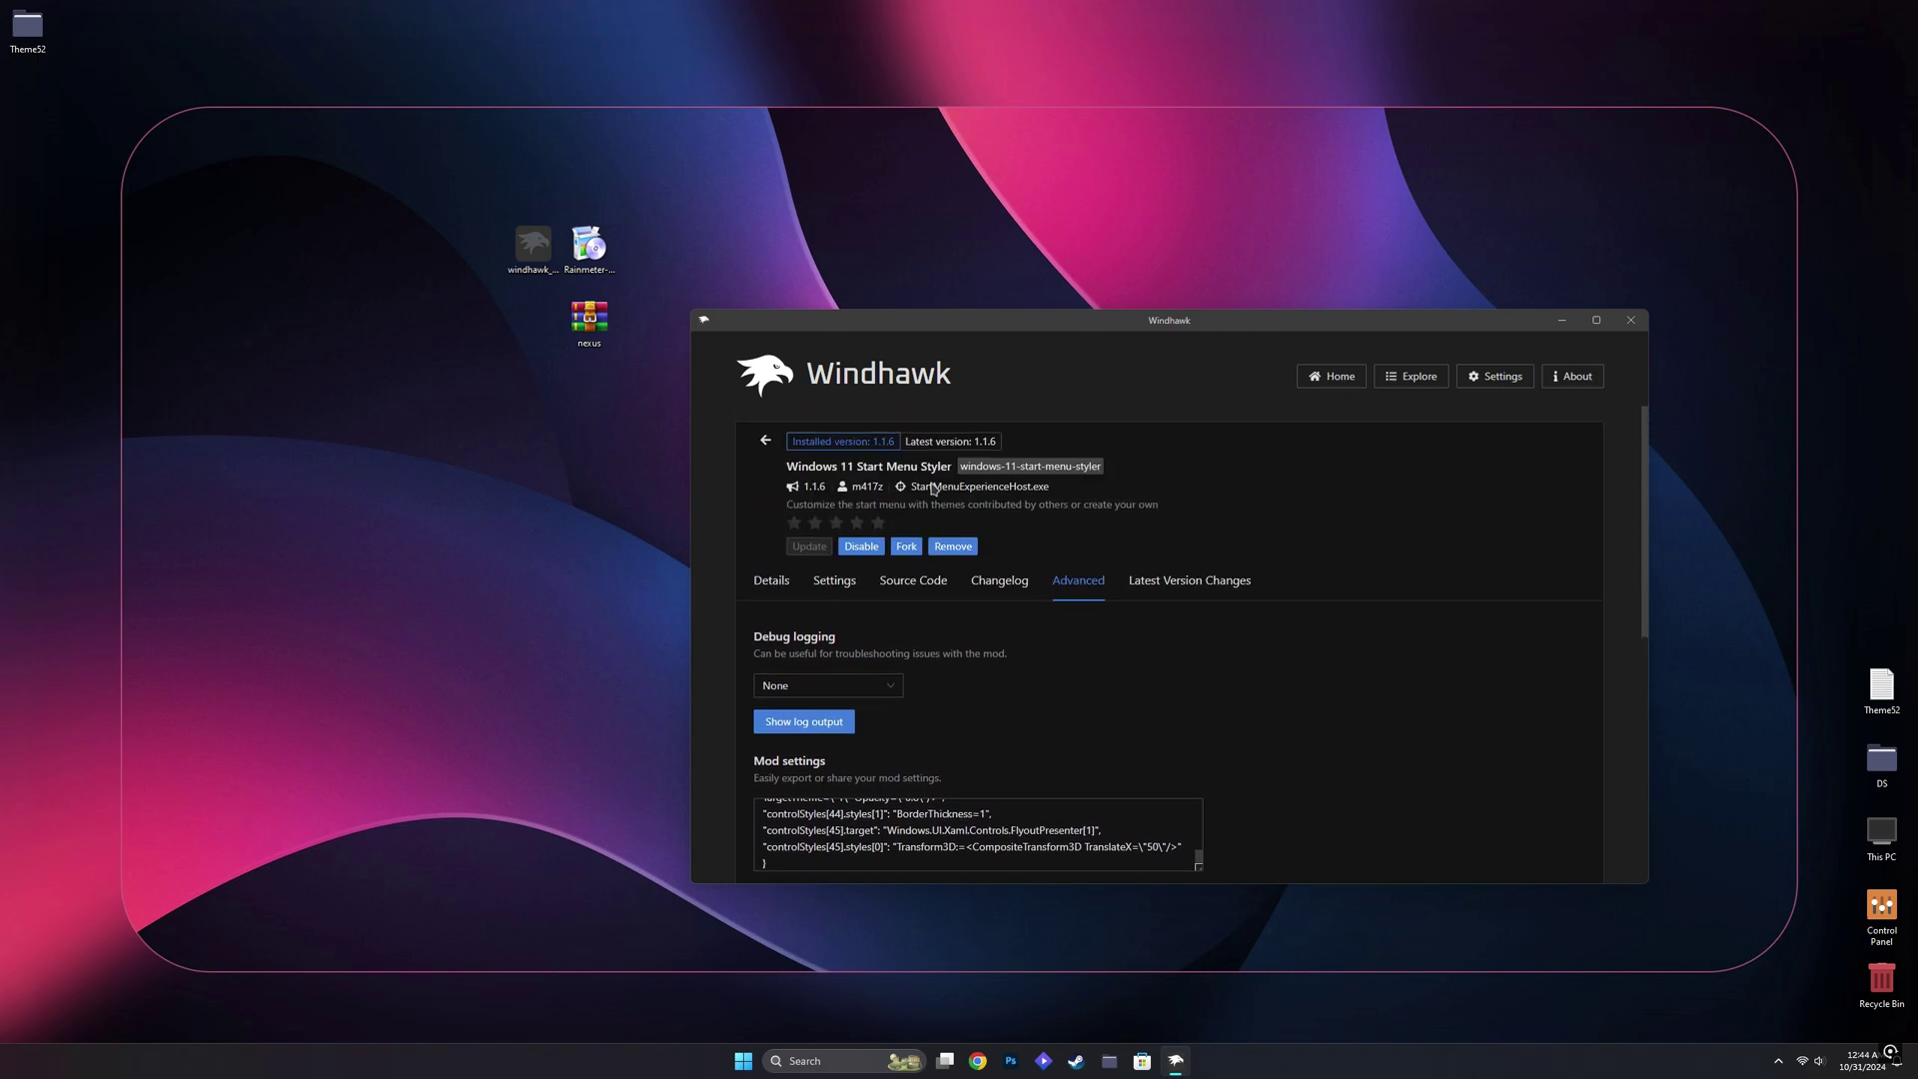
left_click(837, 584)
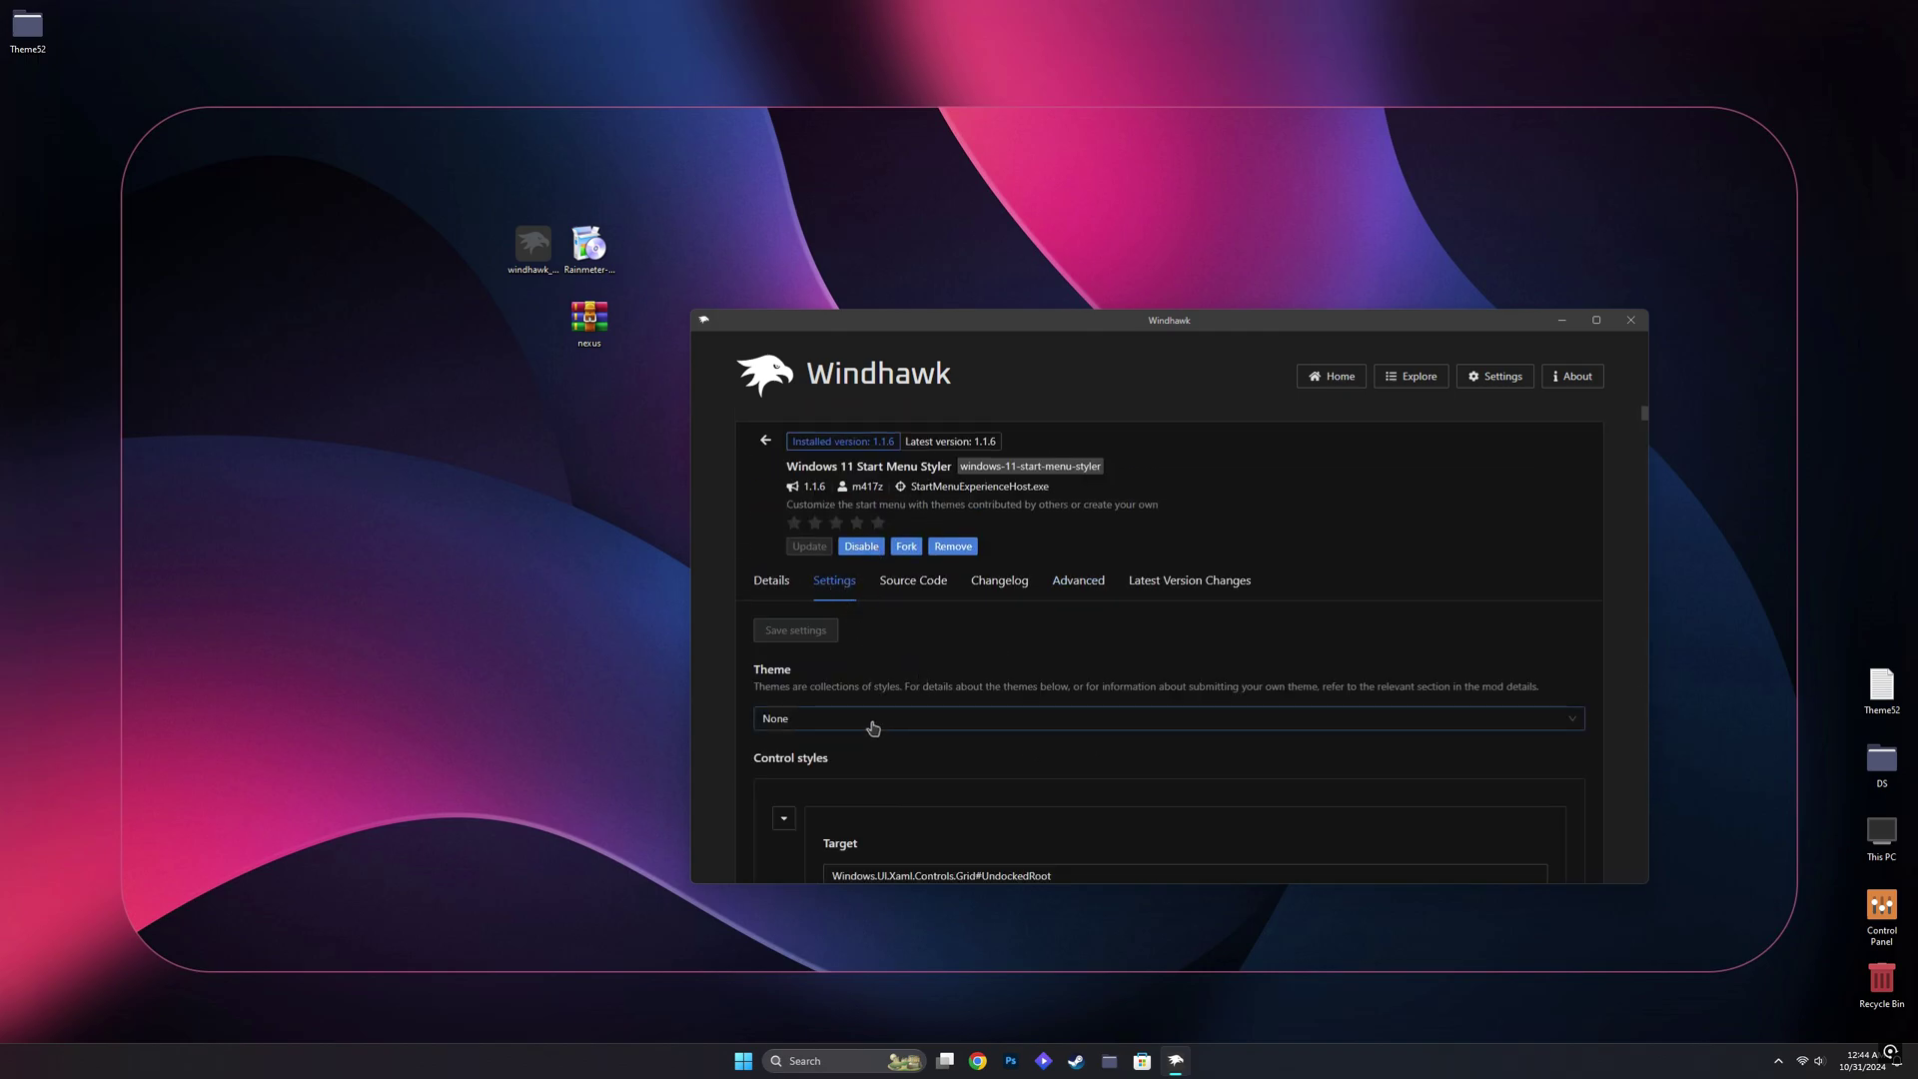
left_click(879, 723)
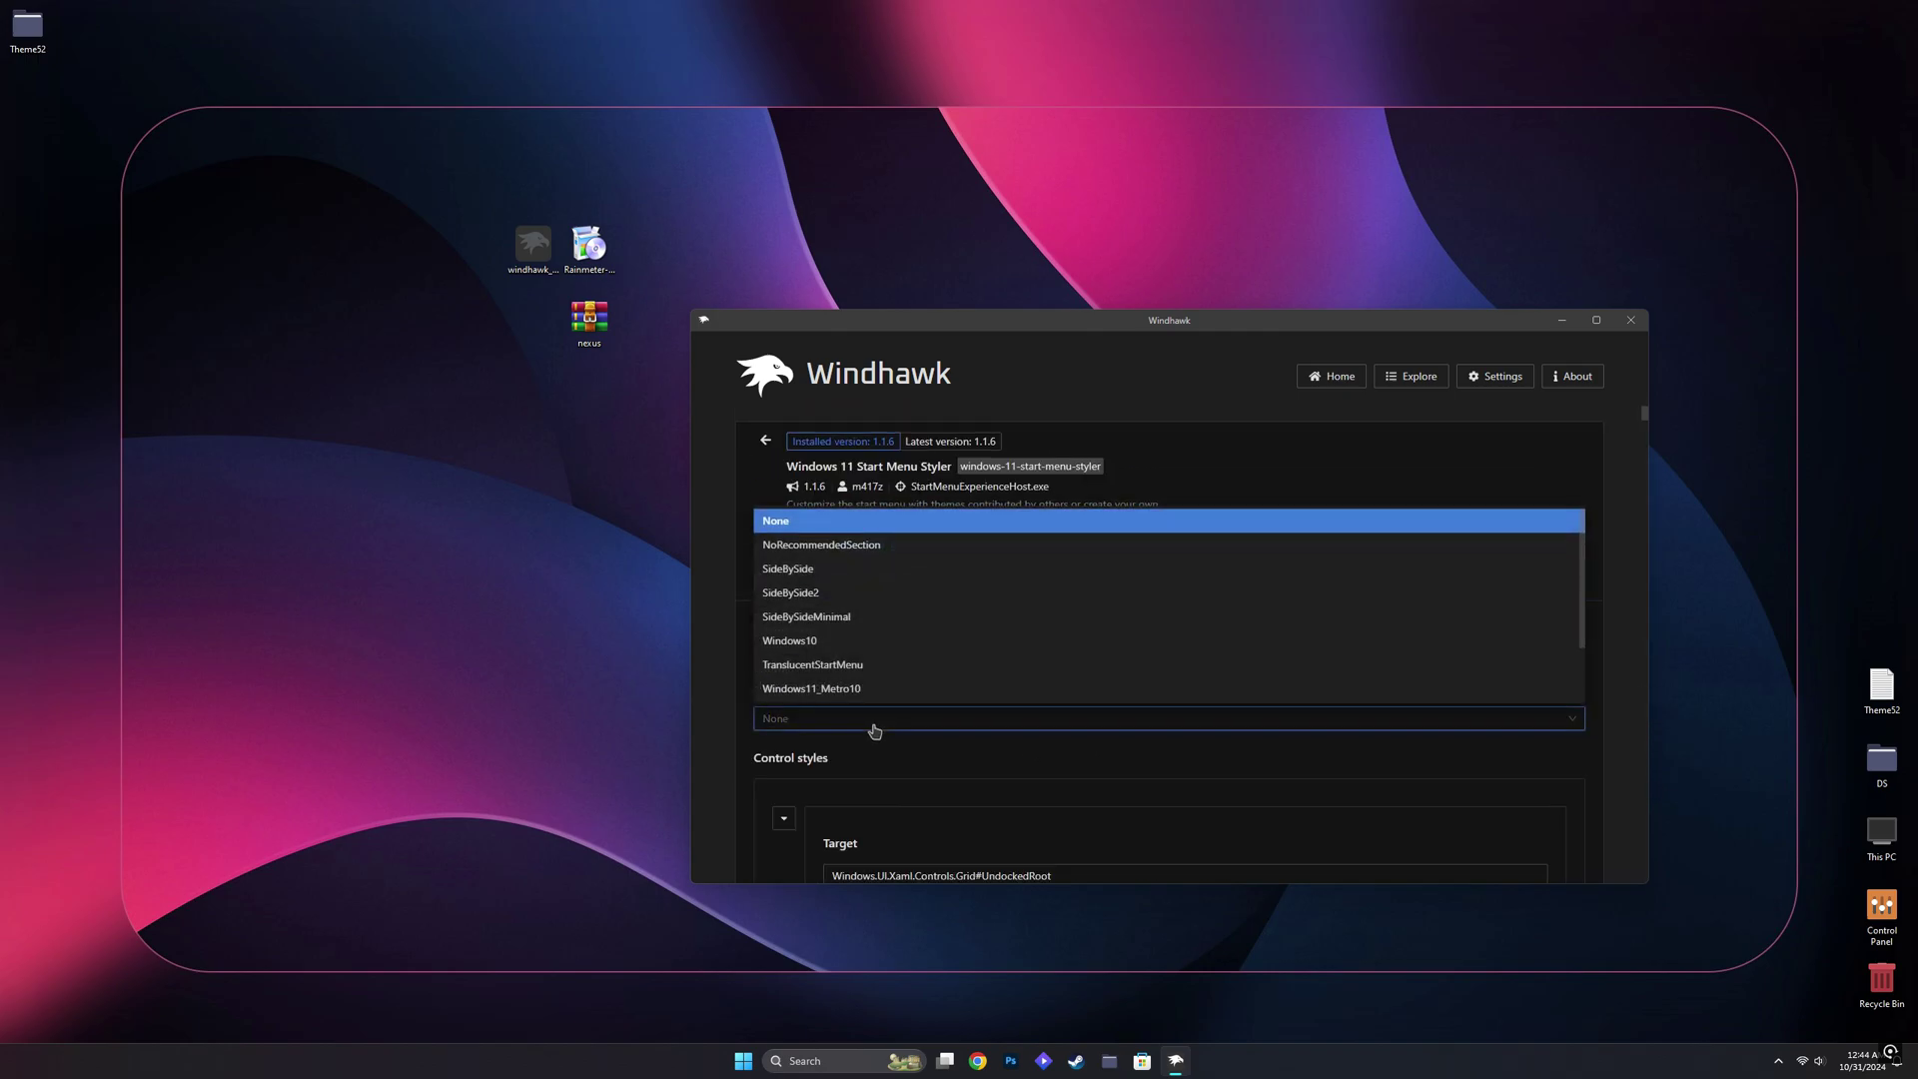
left_click(783, 666)
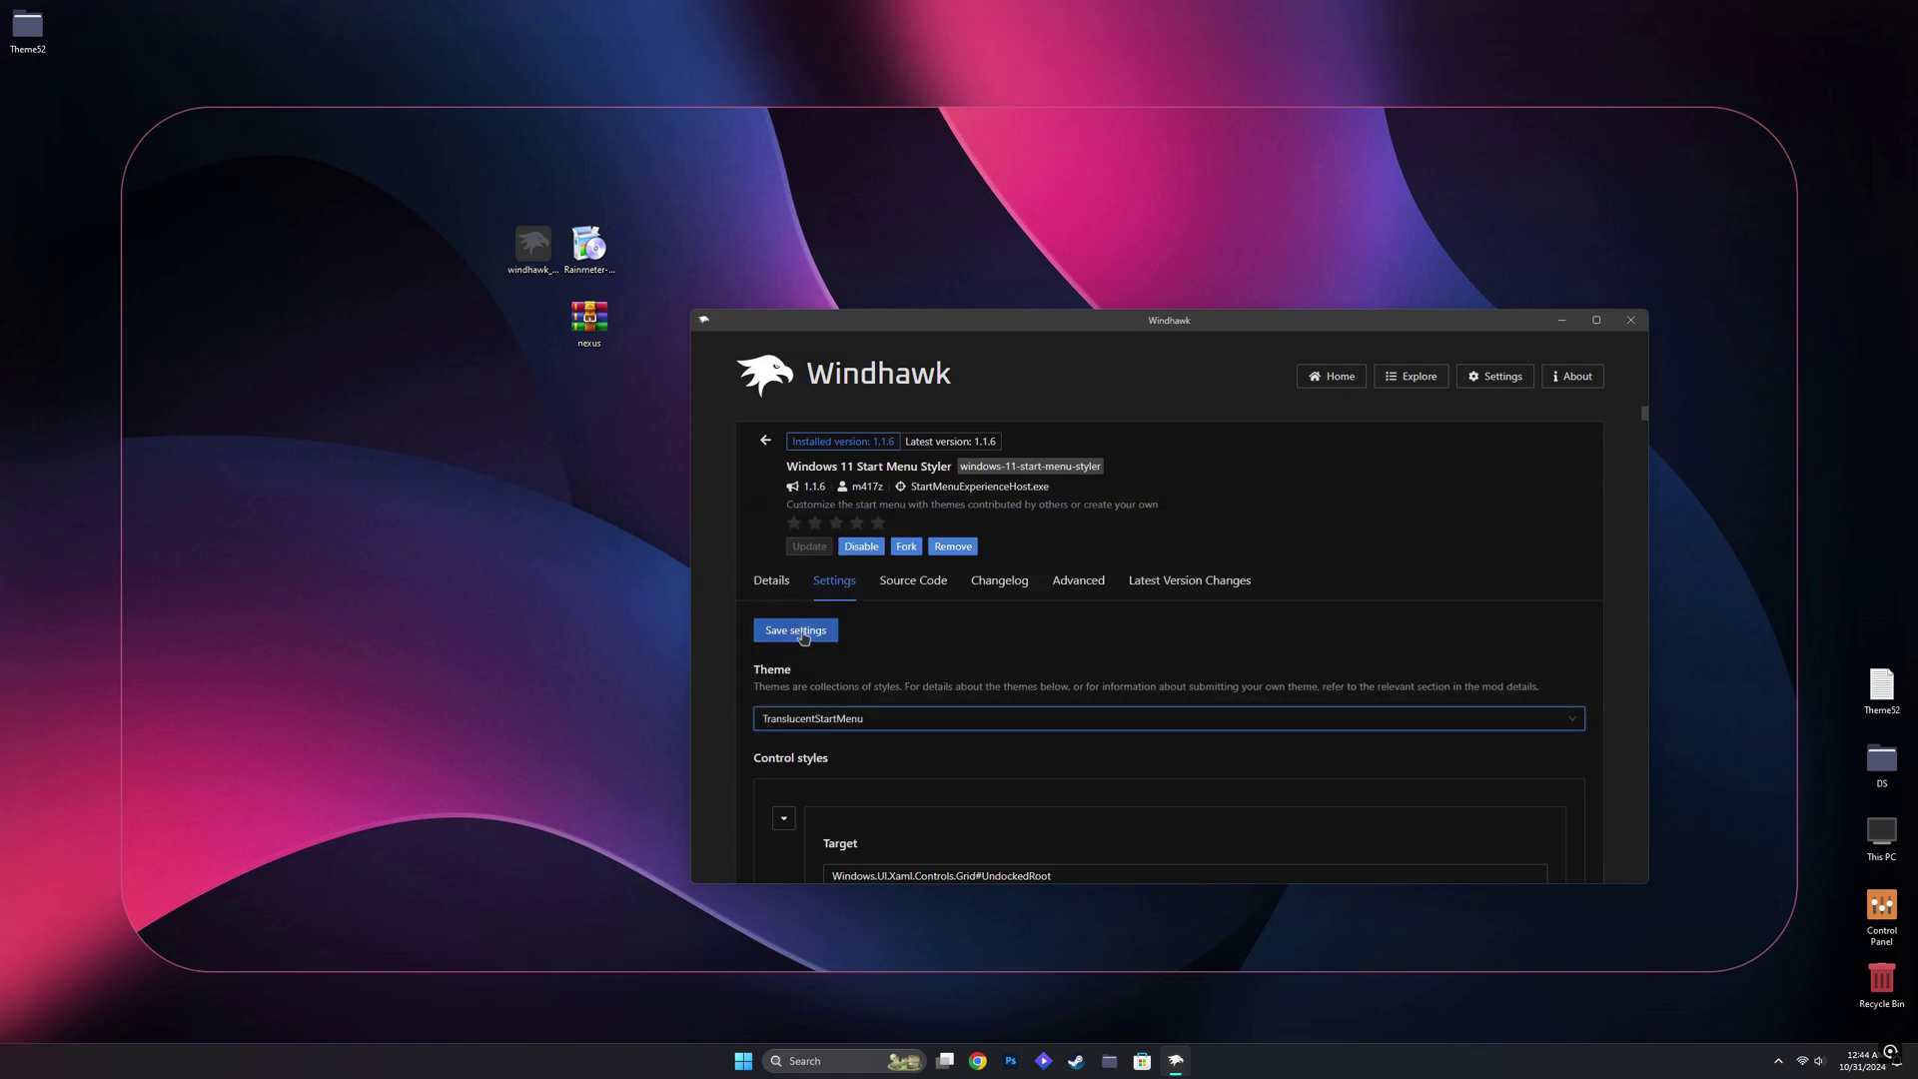
left_click(804, 632)
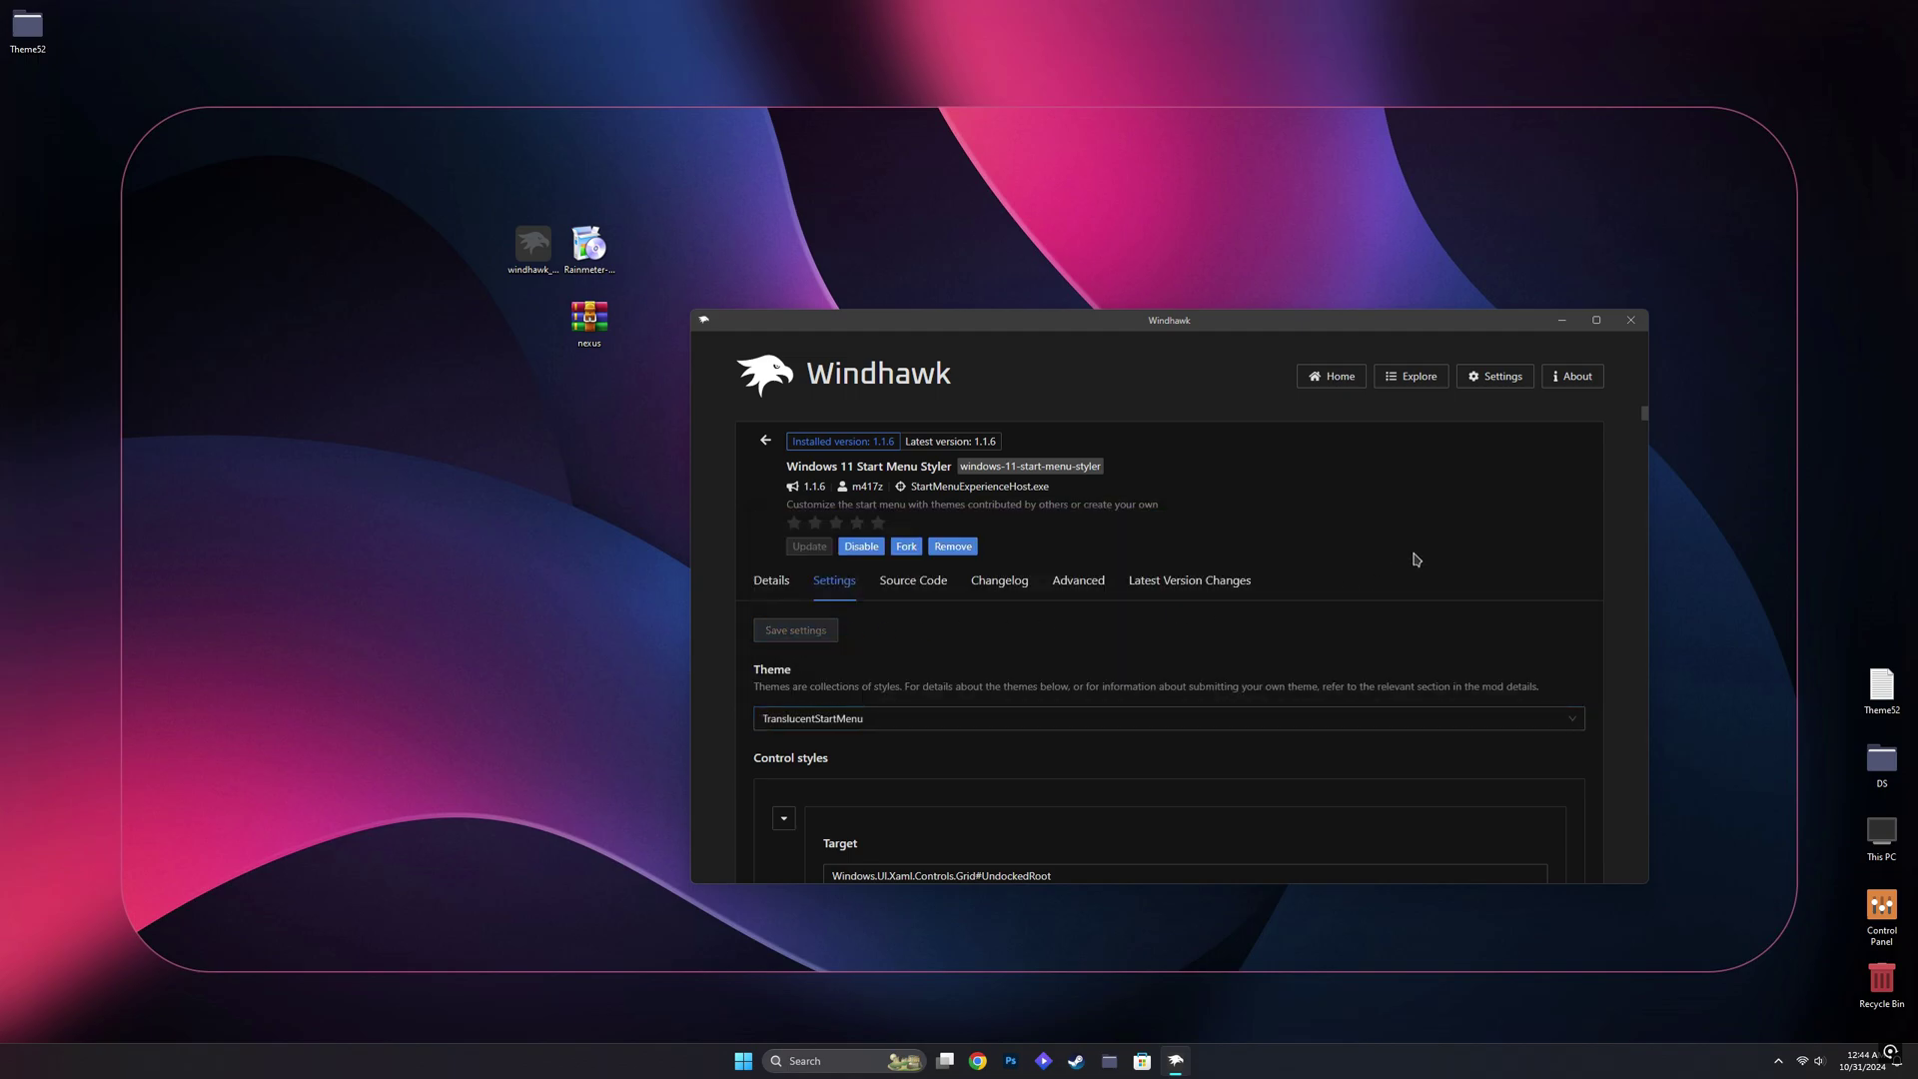
left_click(1634, 328)
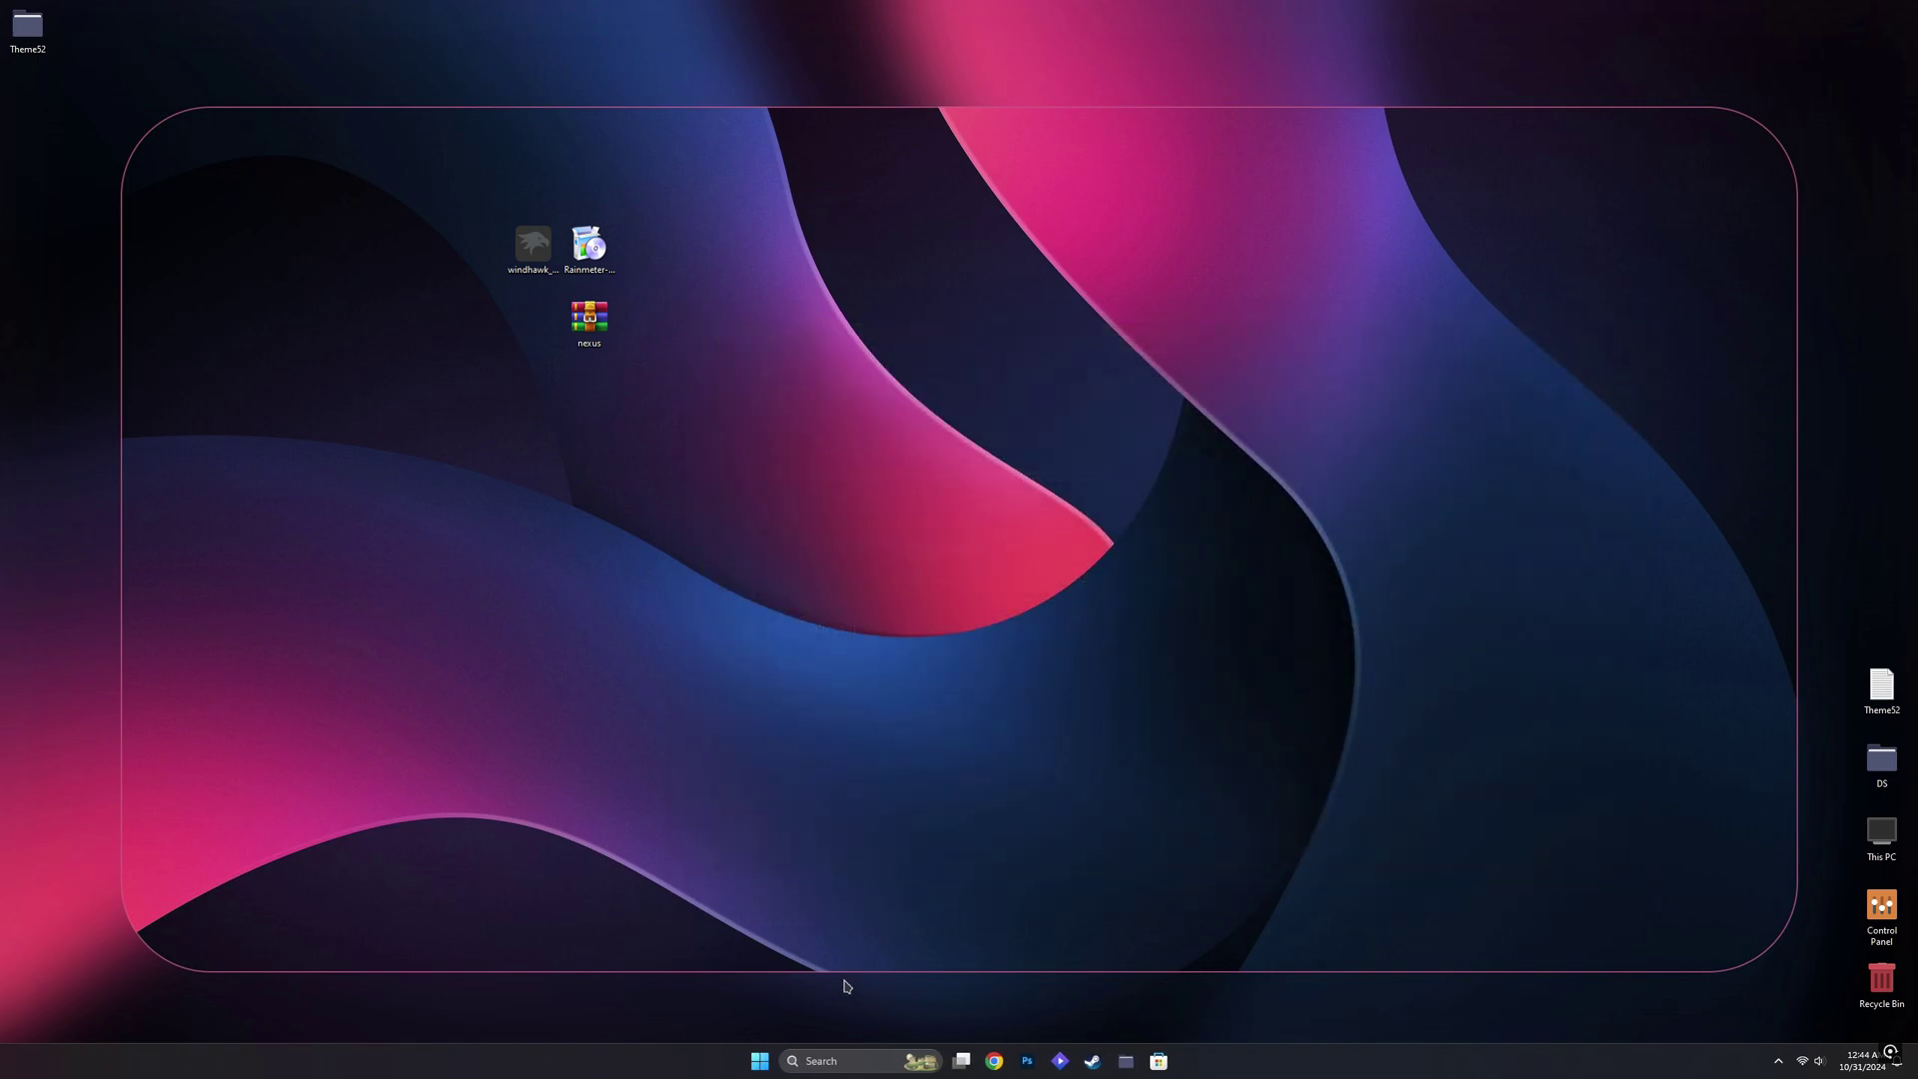
left_click(761, 1057)
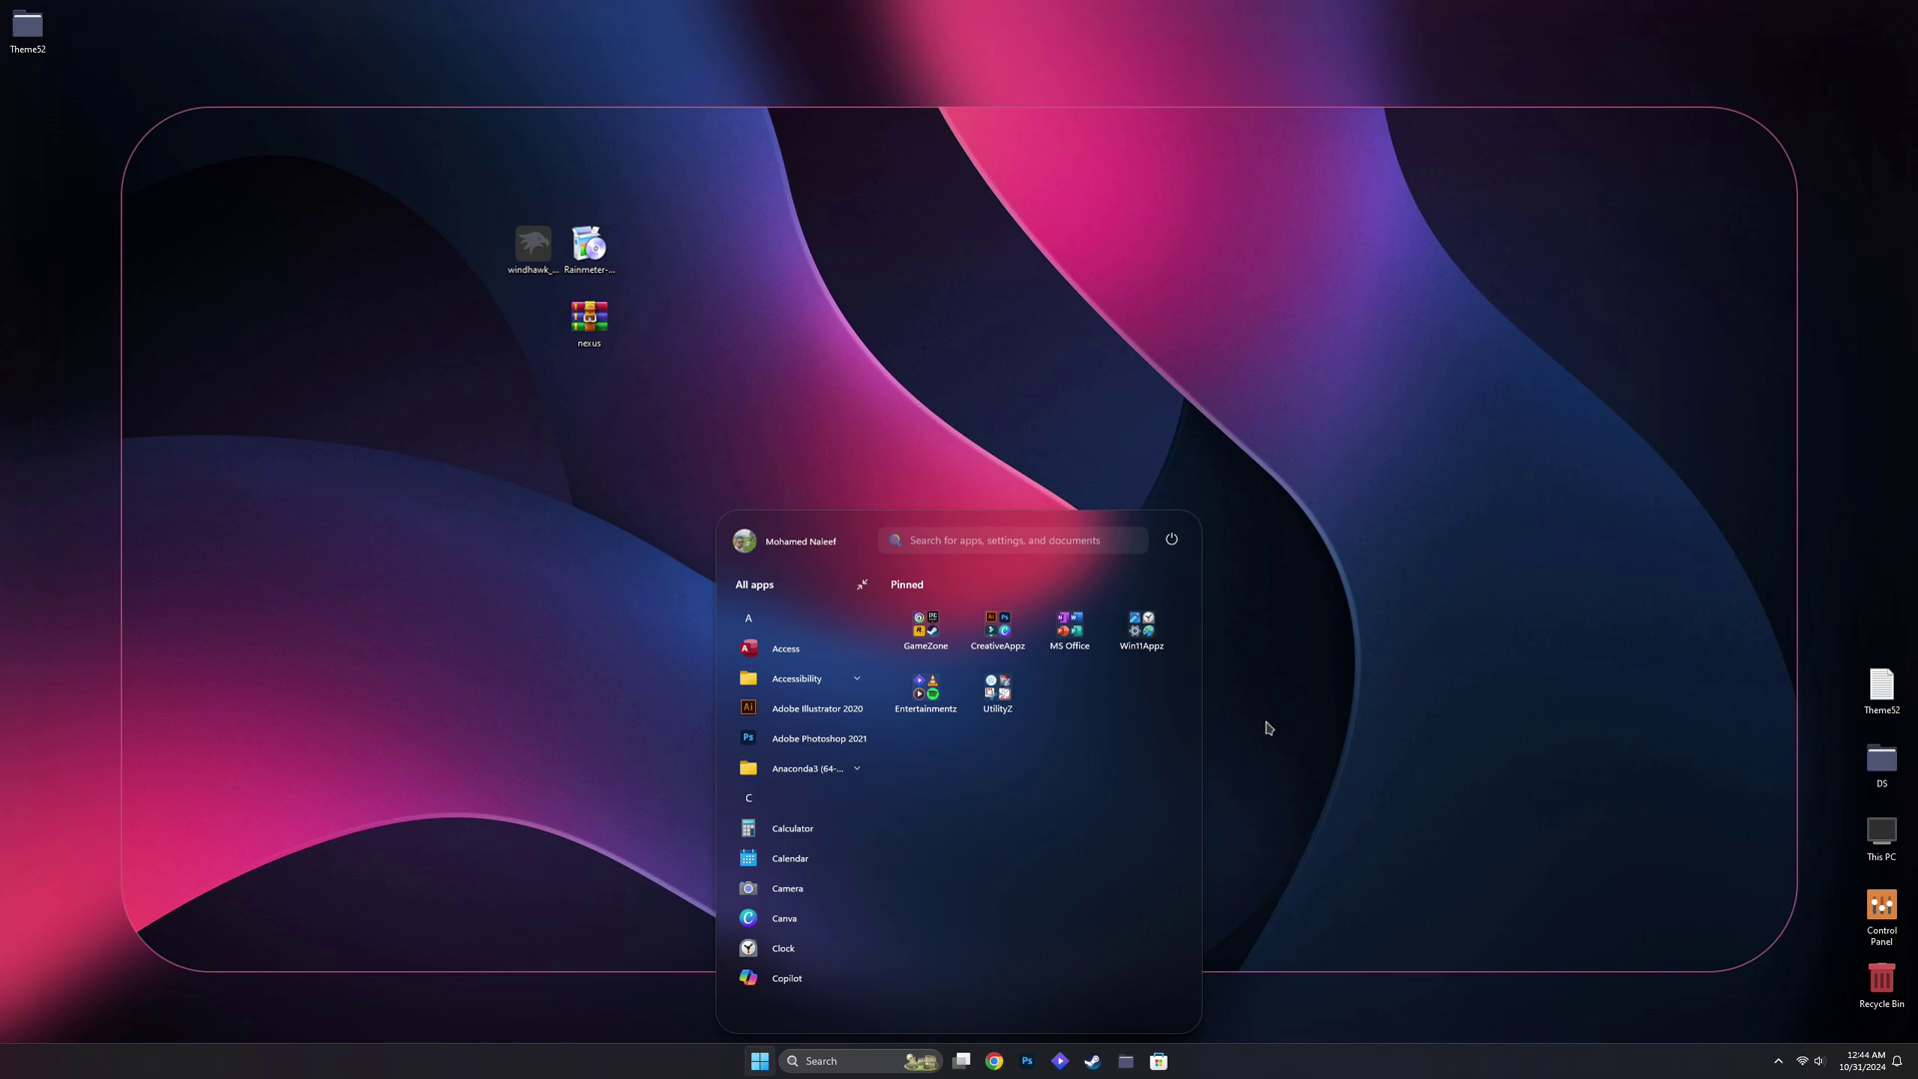
Open This PC, check how the translucent Start menu looks over its window, and close the window
left_click(1849, 849)
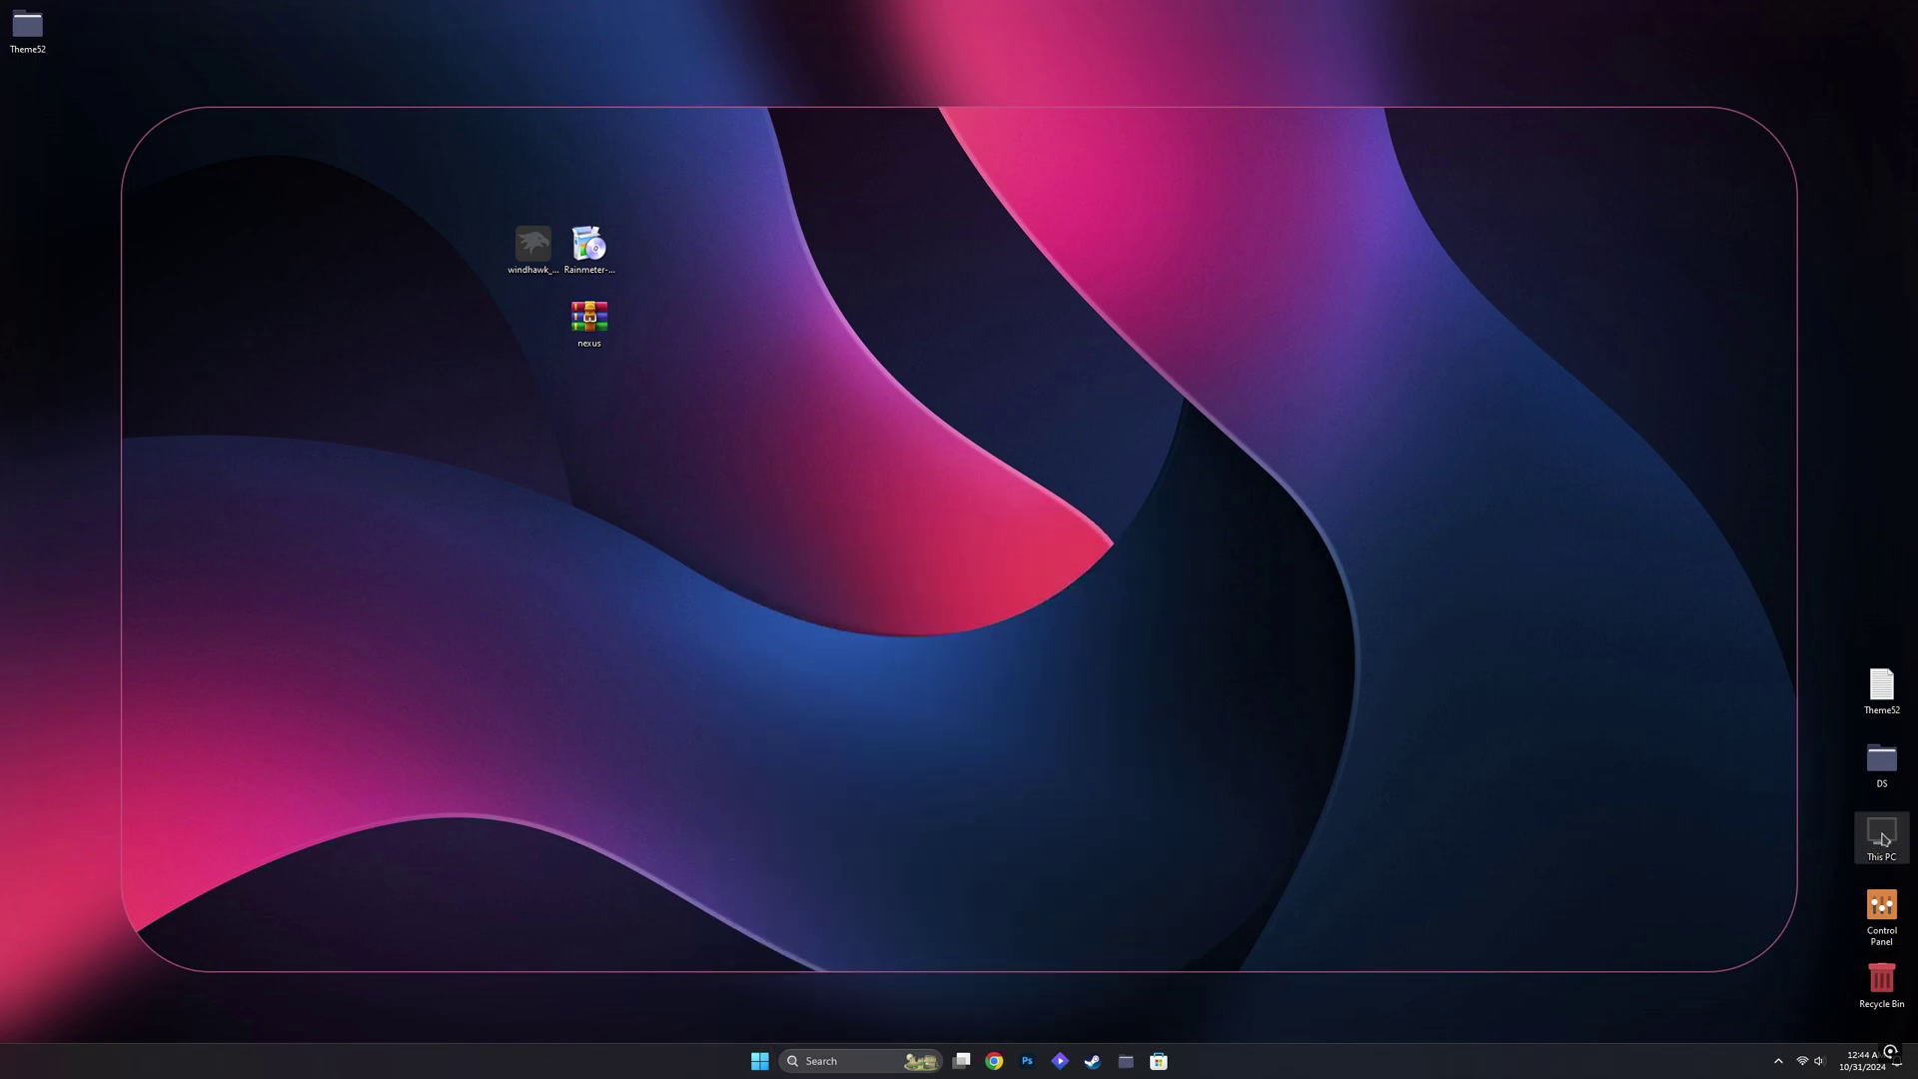
double_click(1883, 837)
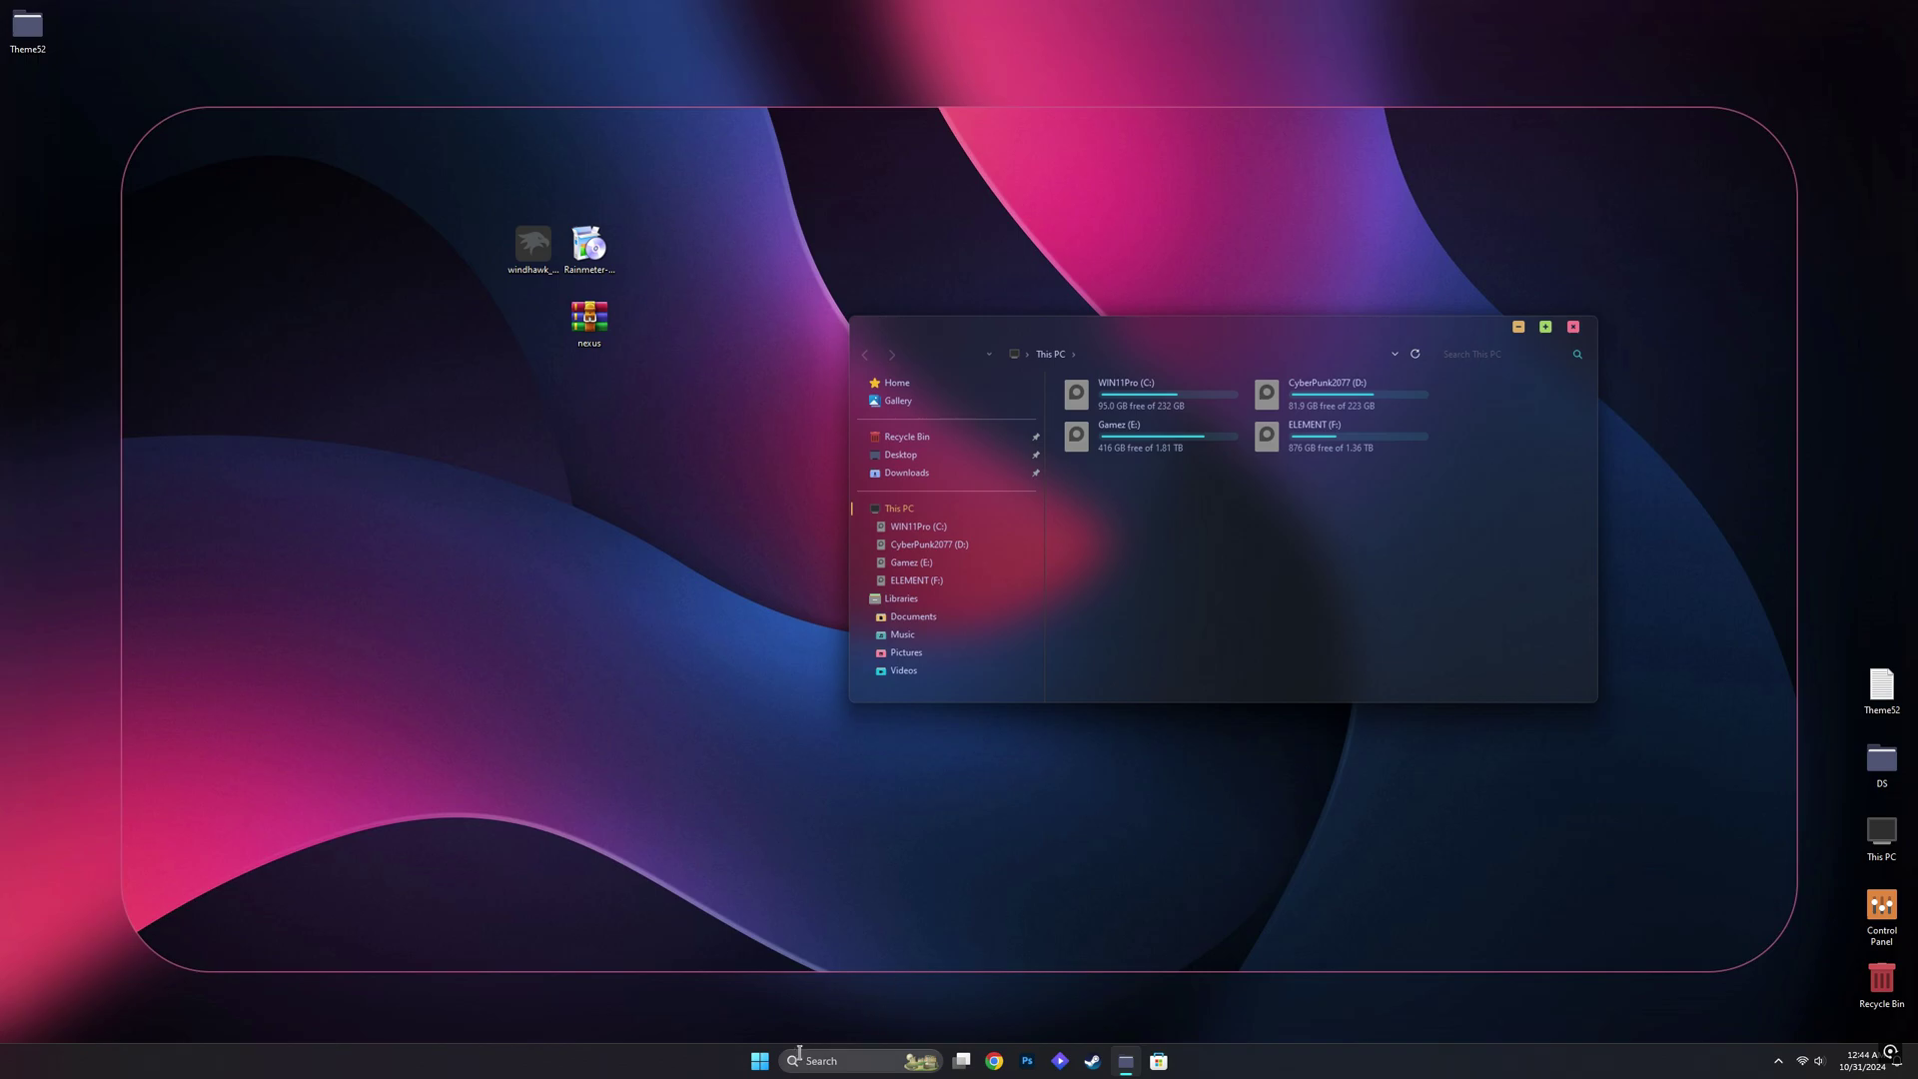
left_click(760, 1061)
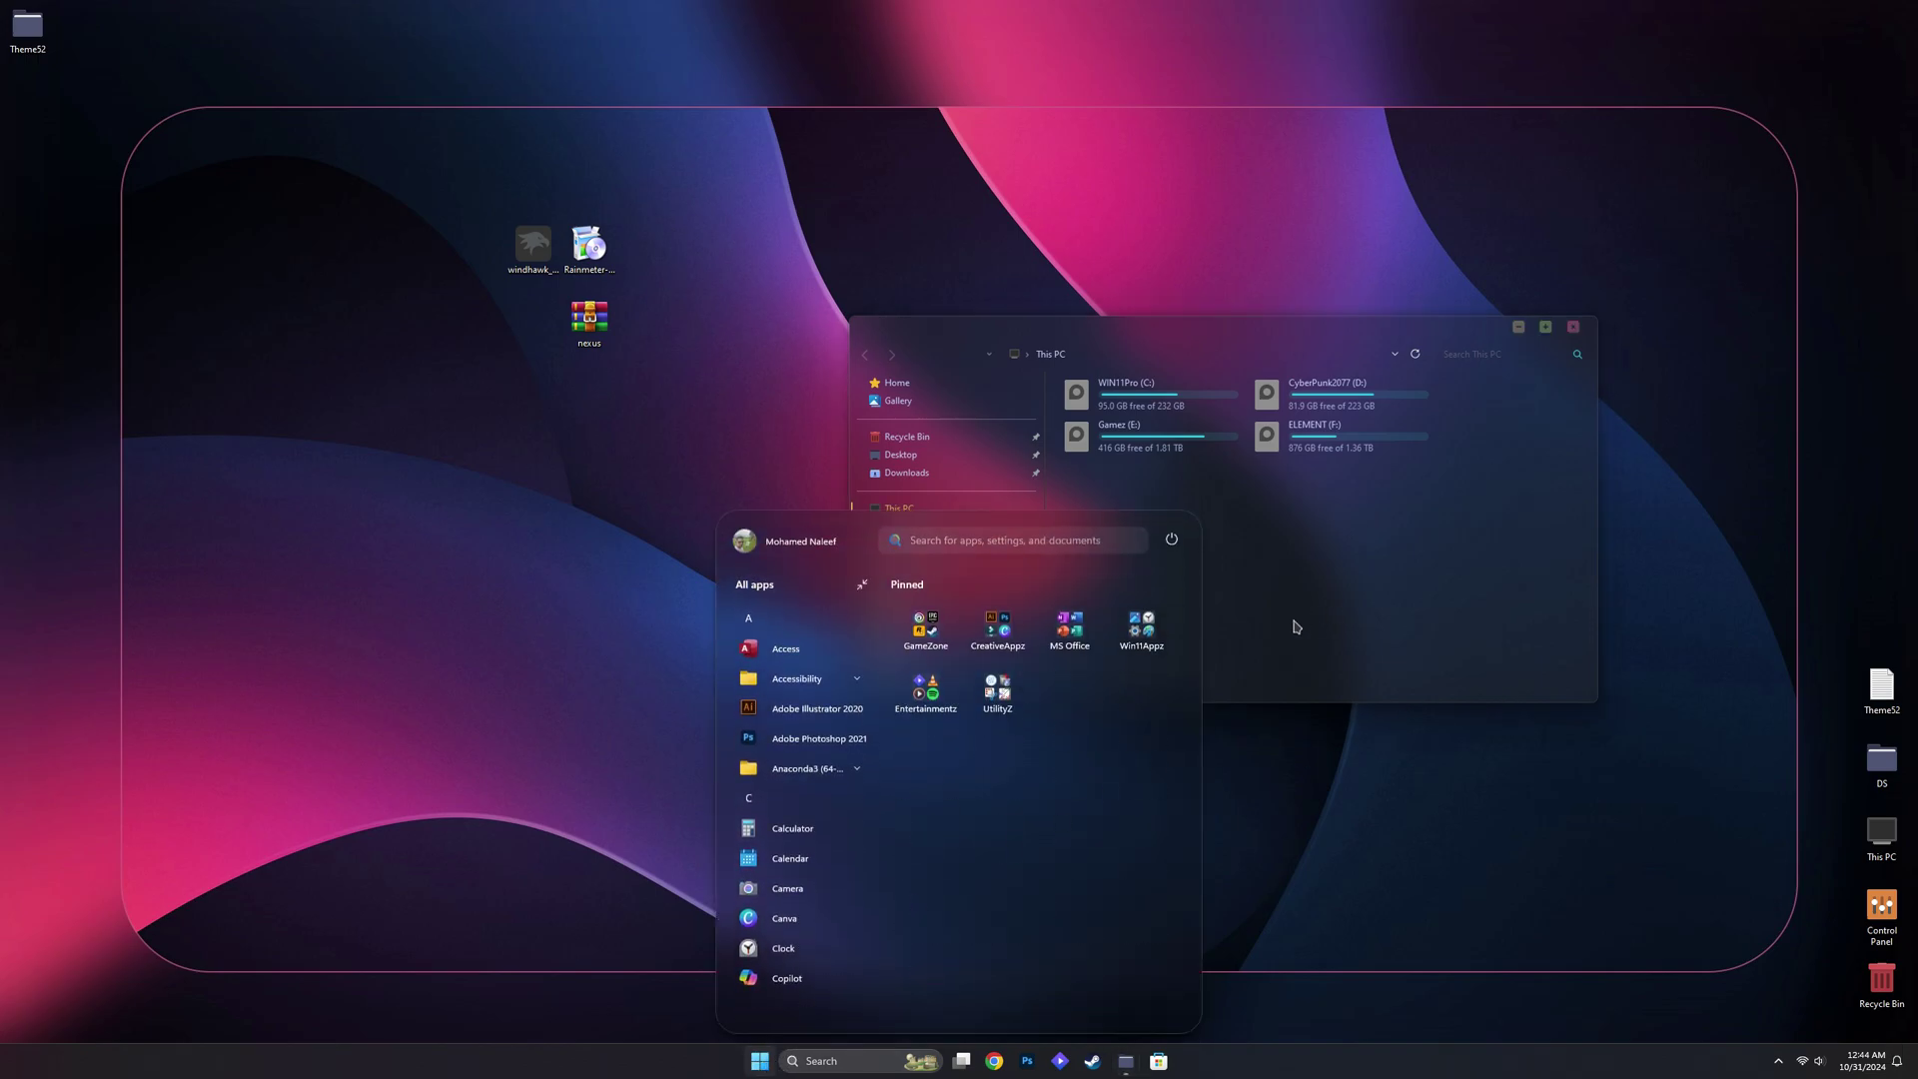
left_click(1574, 326)
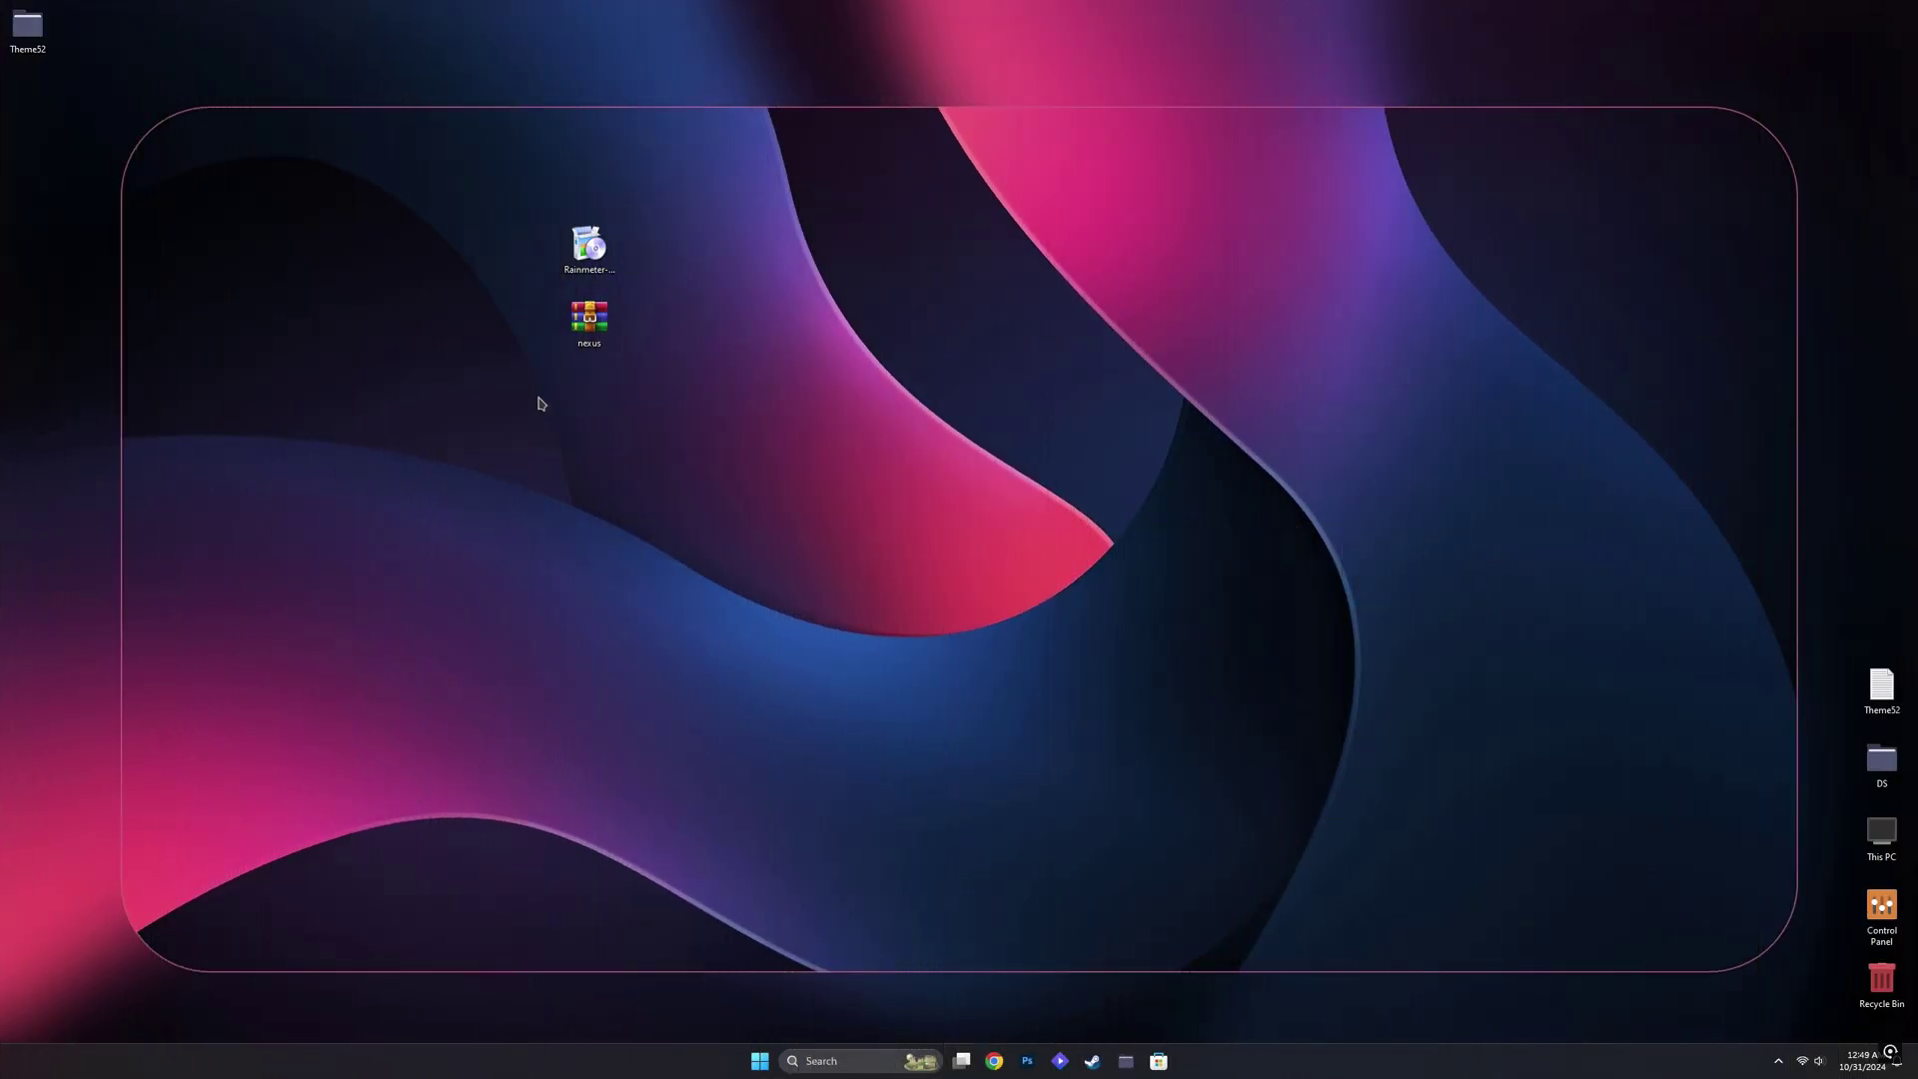
Install Rainmeter from the desktop installer in English as a standard installation, allow the changes, and run it on finishing
double_click(580, 250)
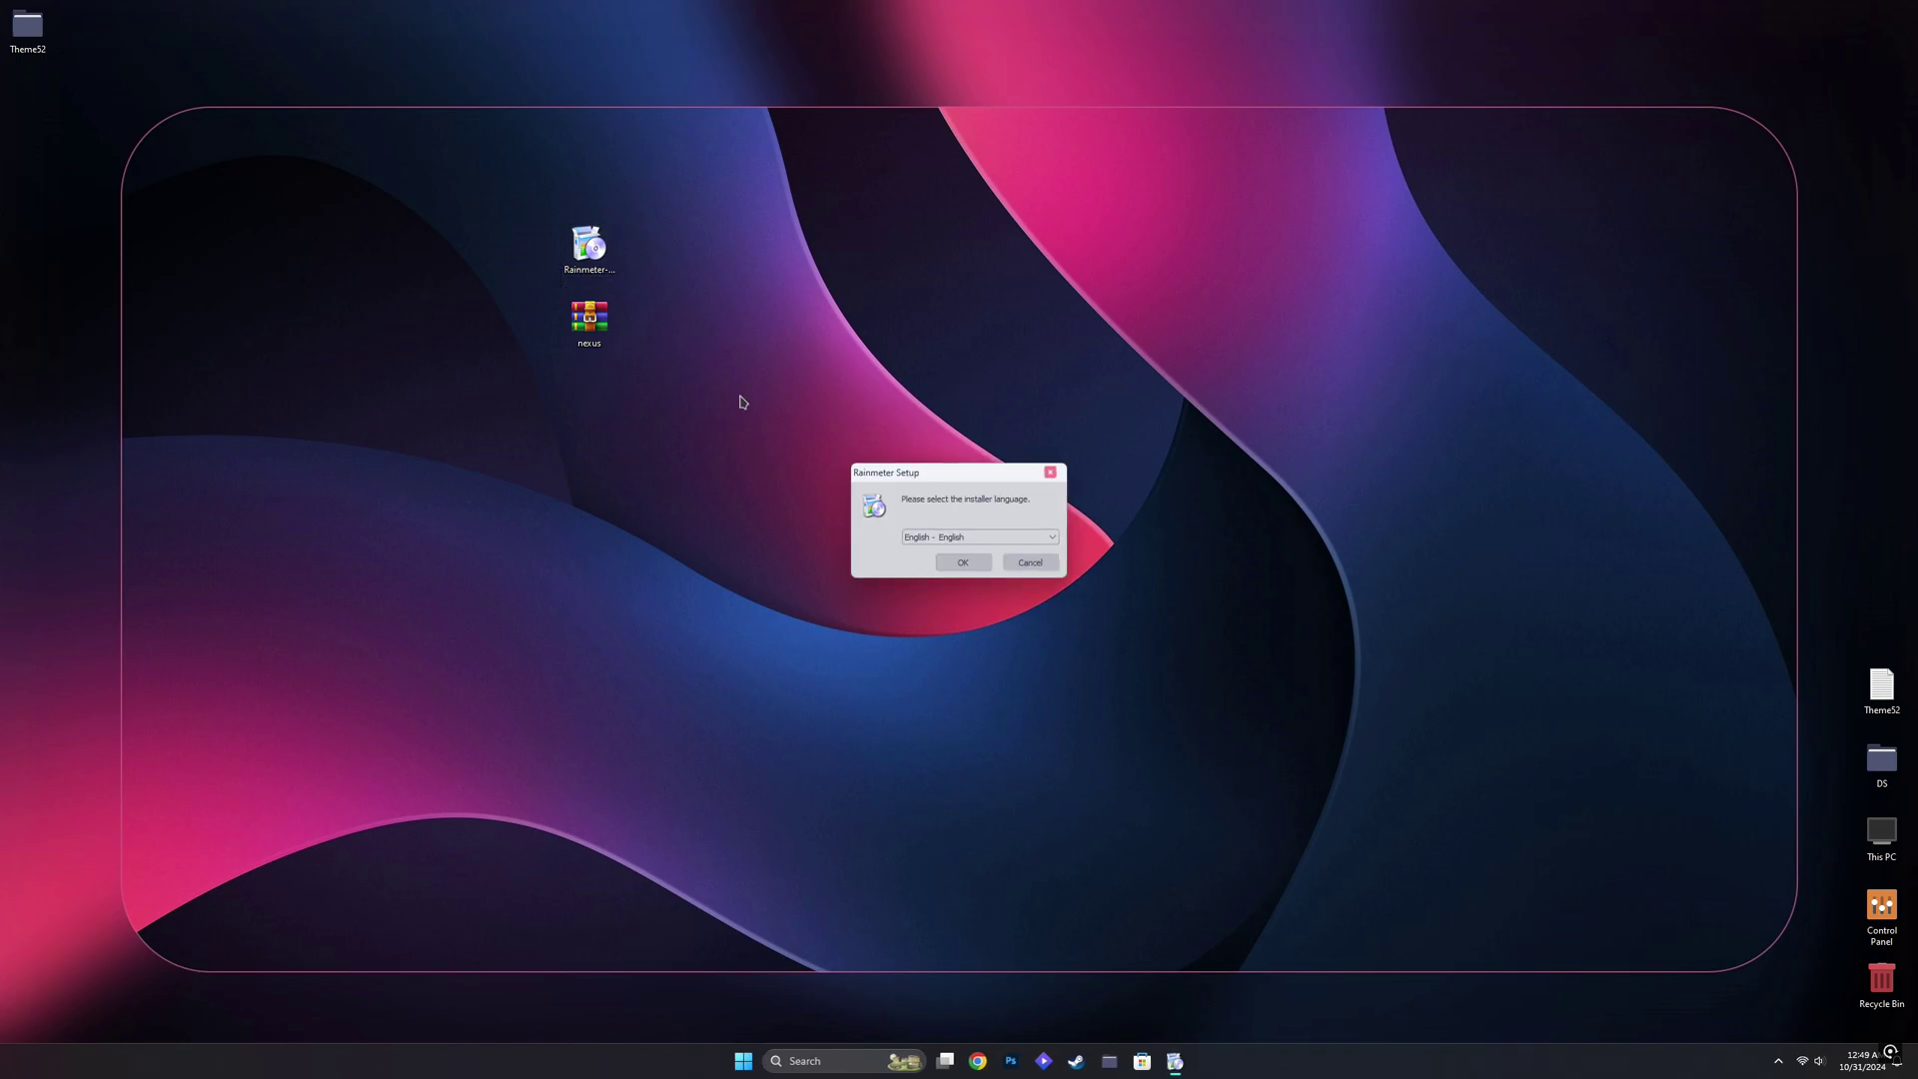
left_click(962, 564)
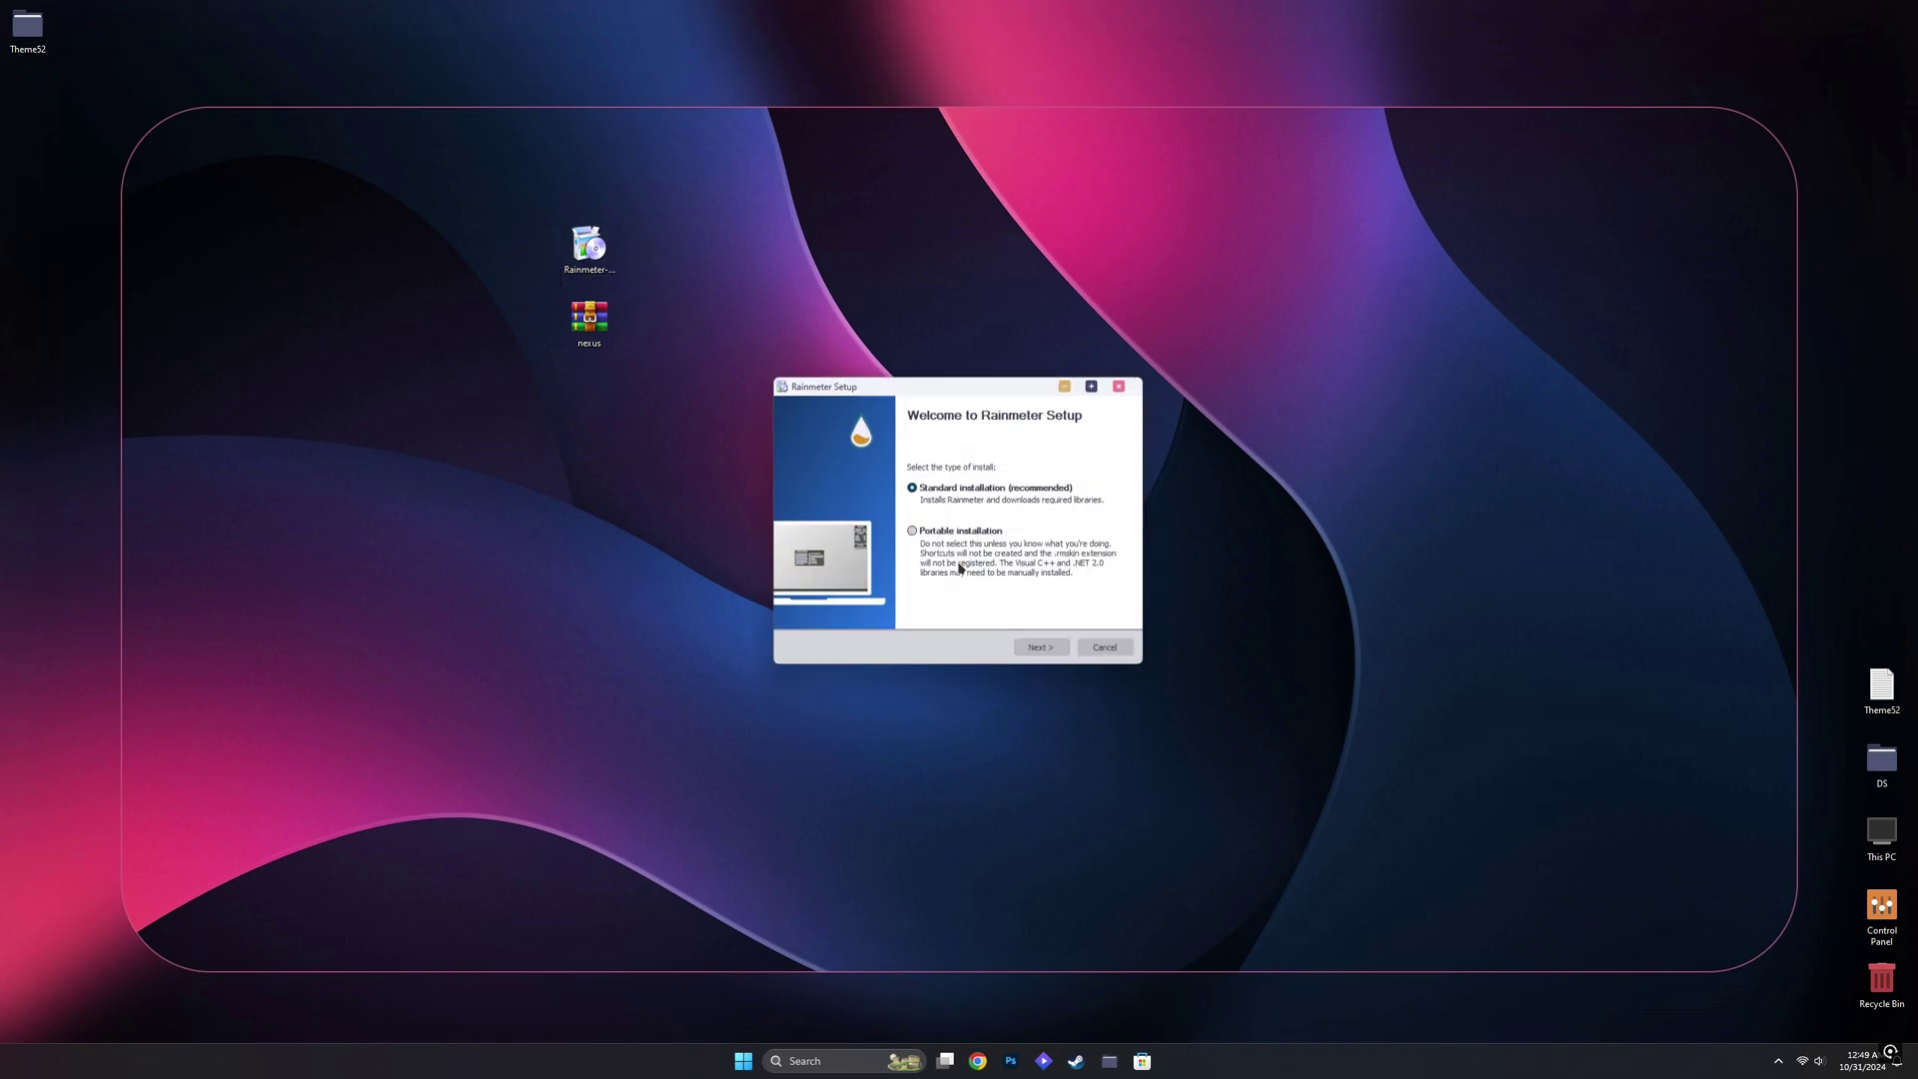
left_click(1039, 648)
left_click(1042, 650)
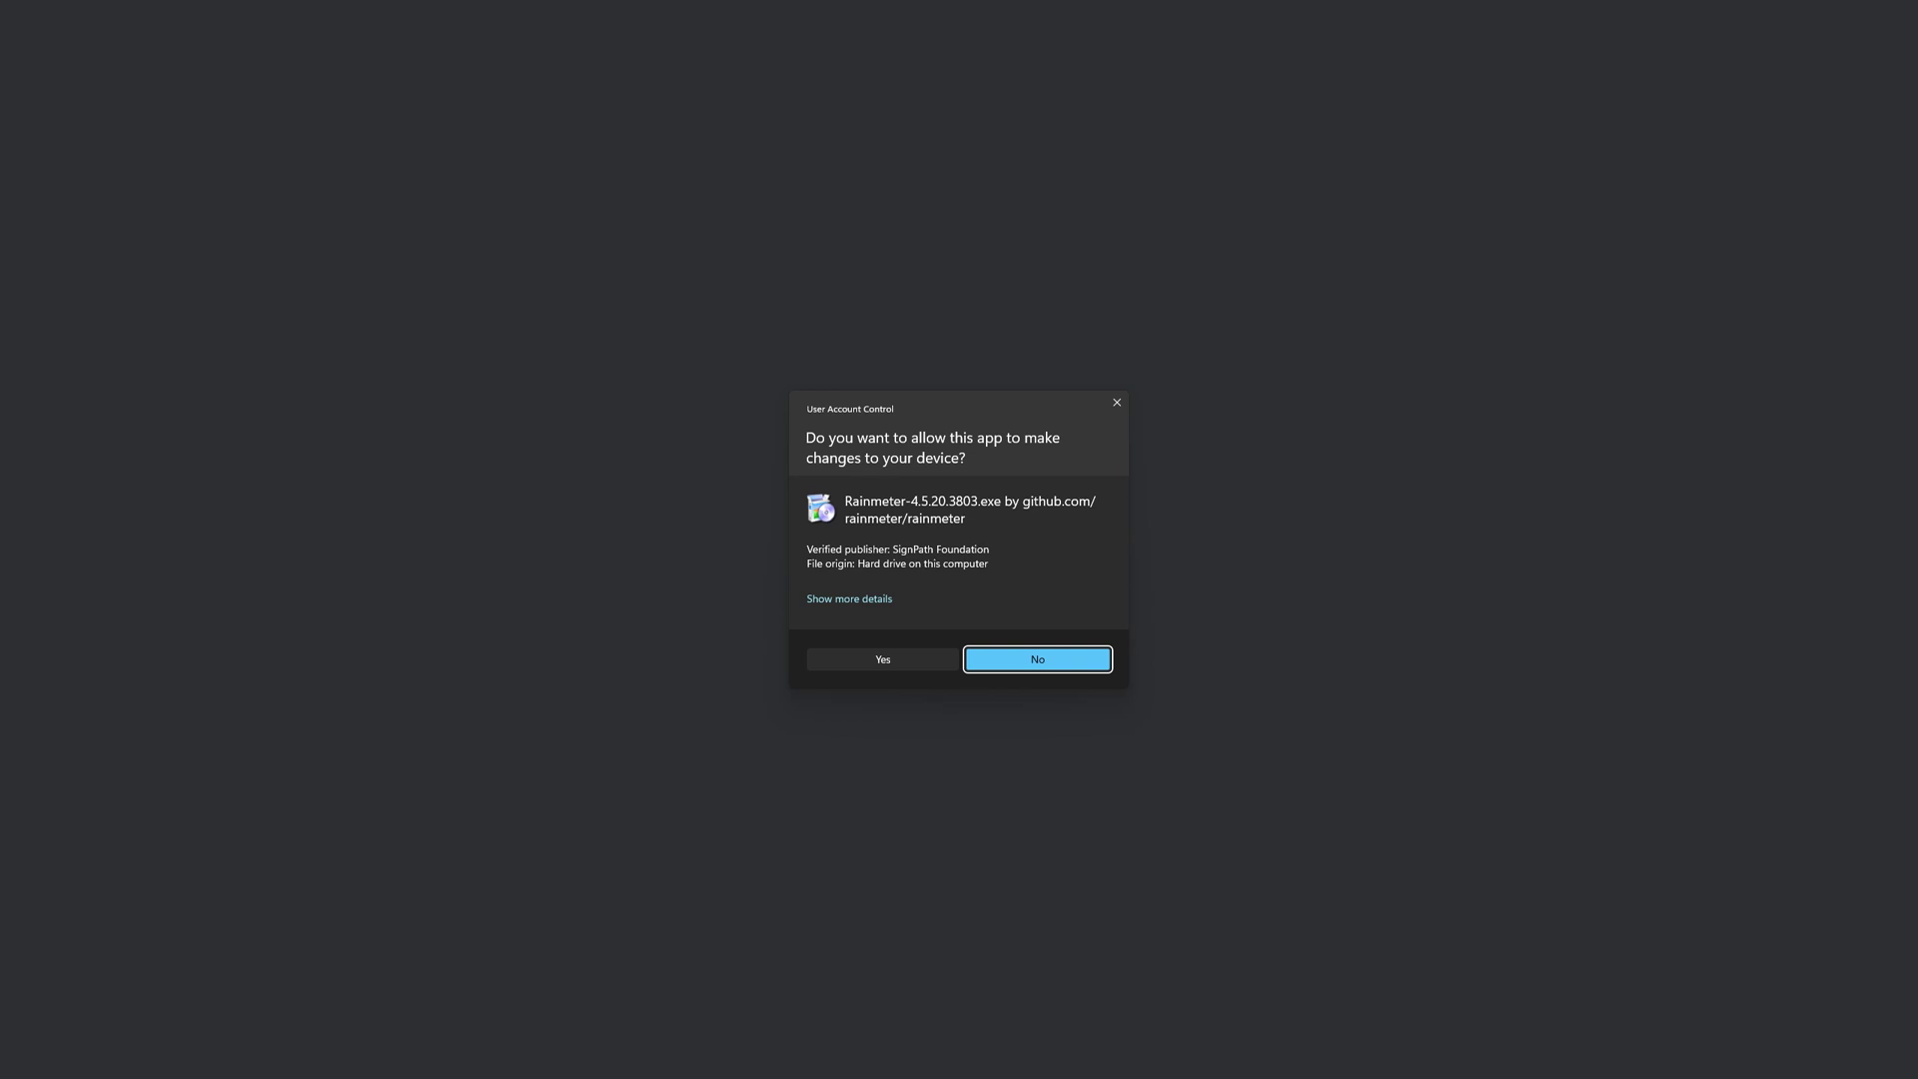
left_click(883, 661)
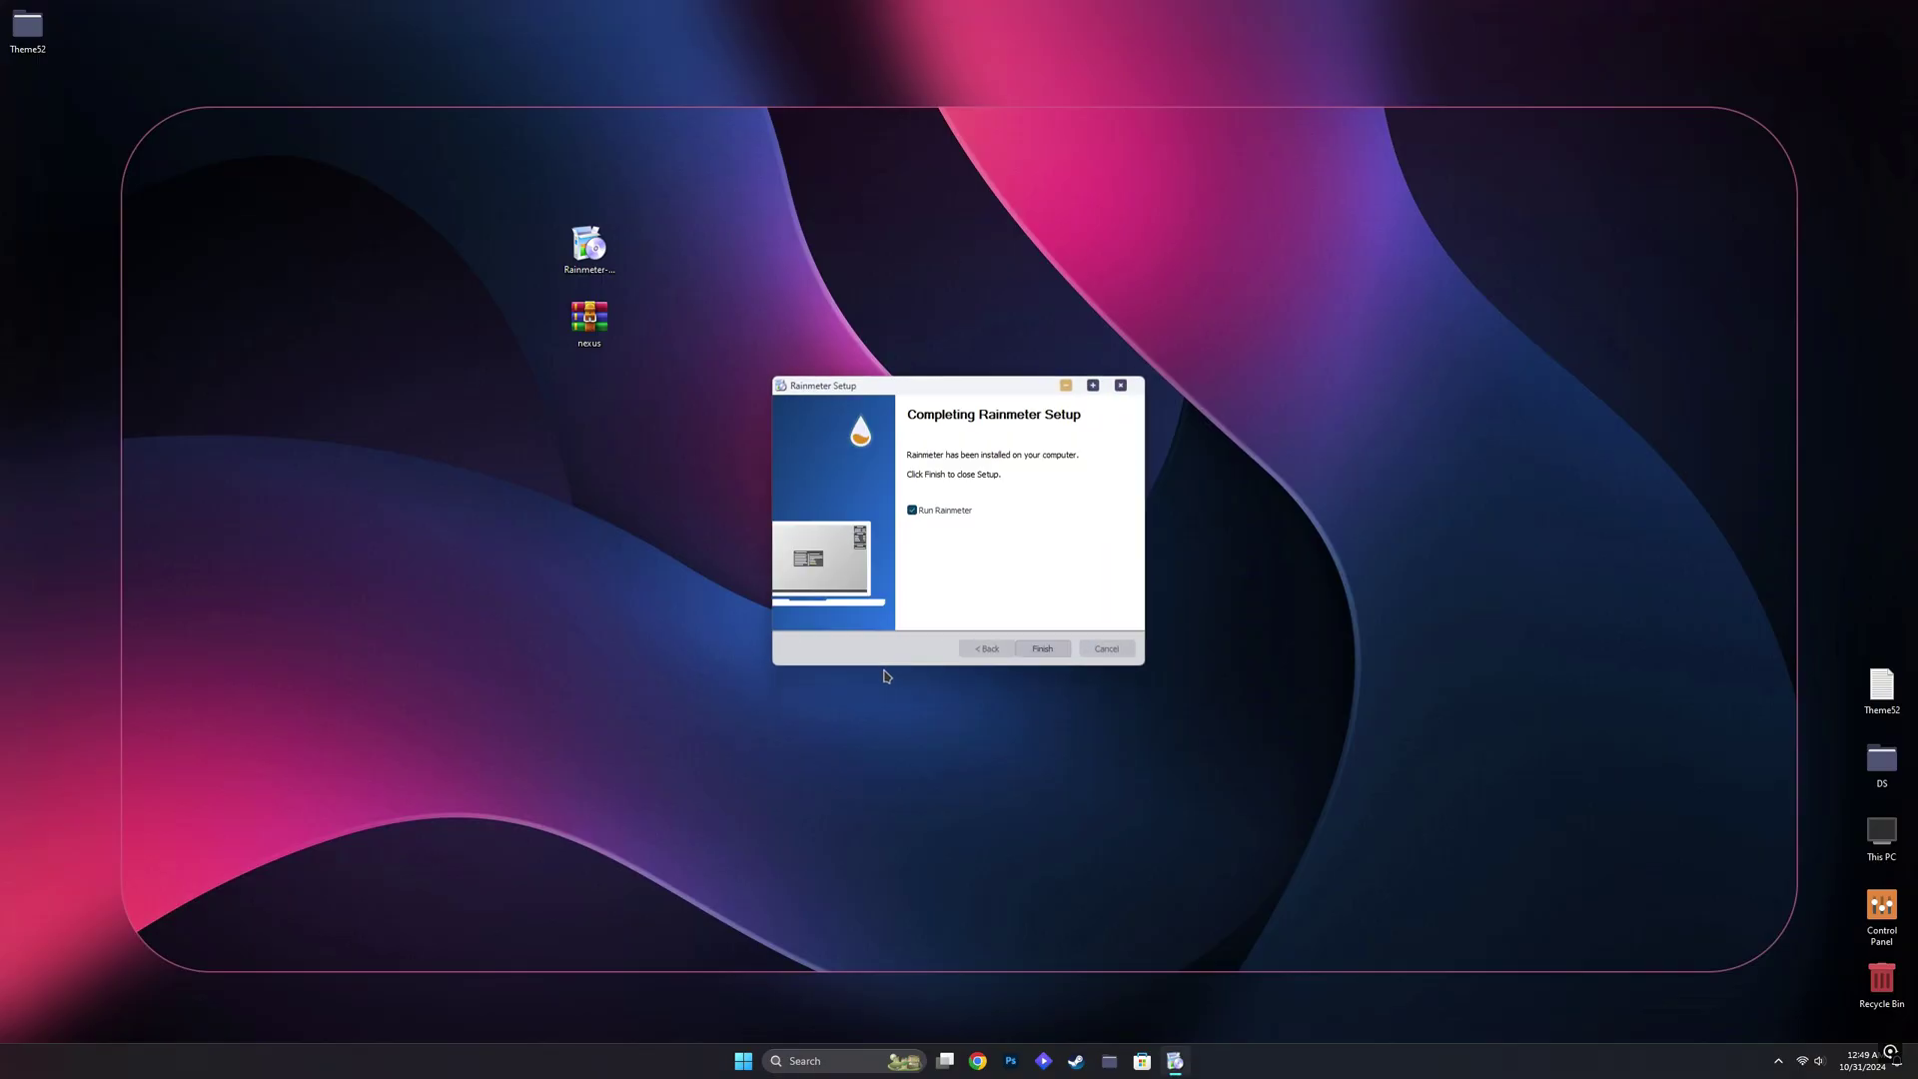
left_click(1039, 651)
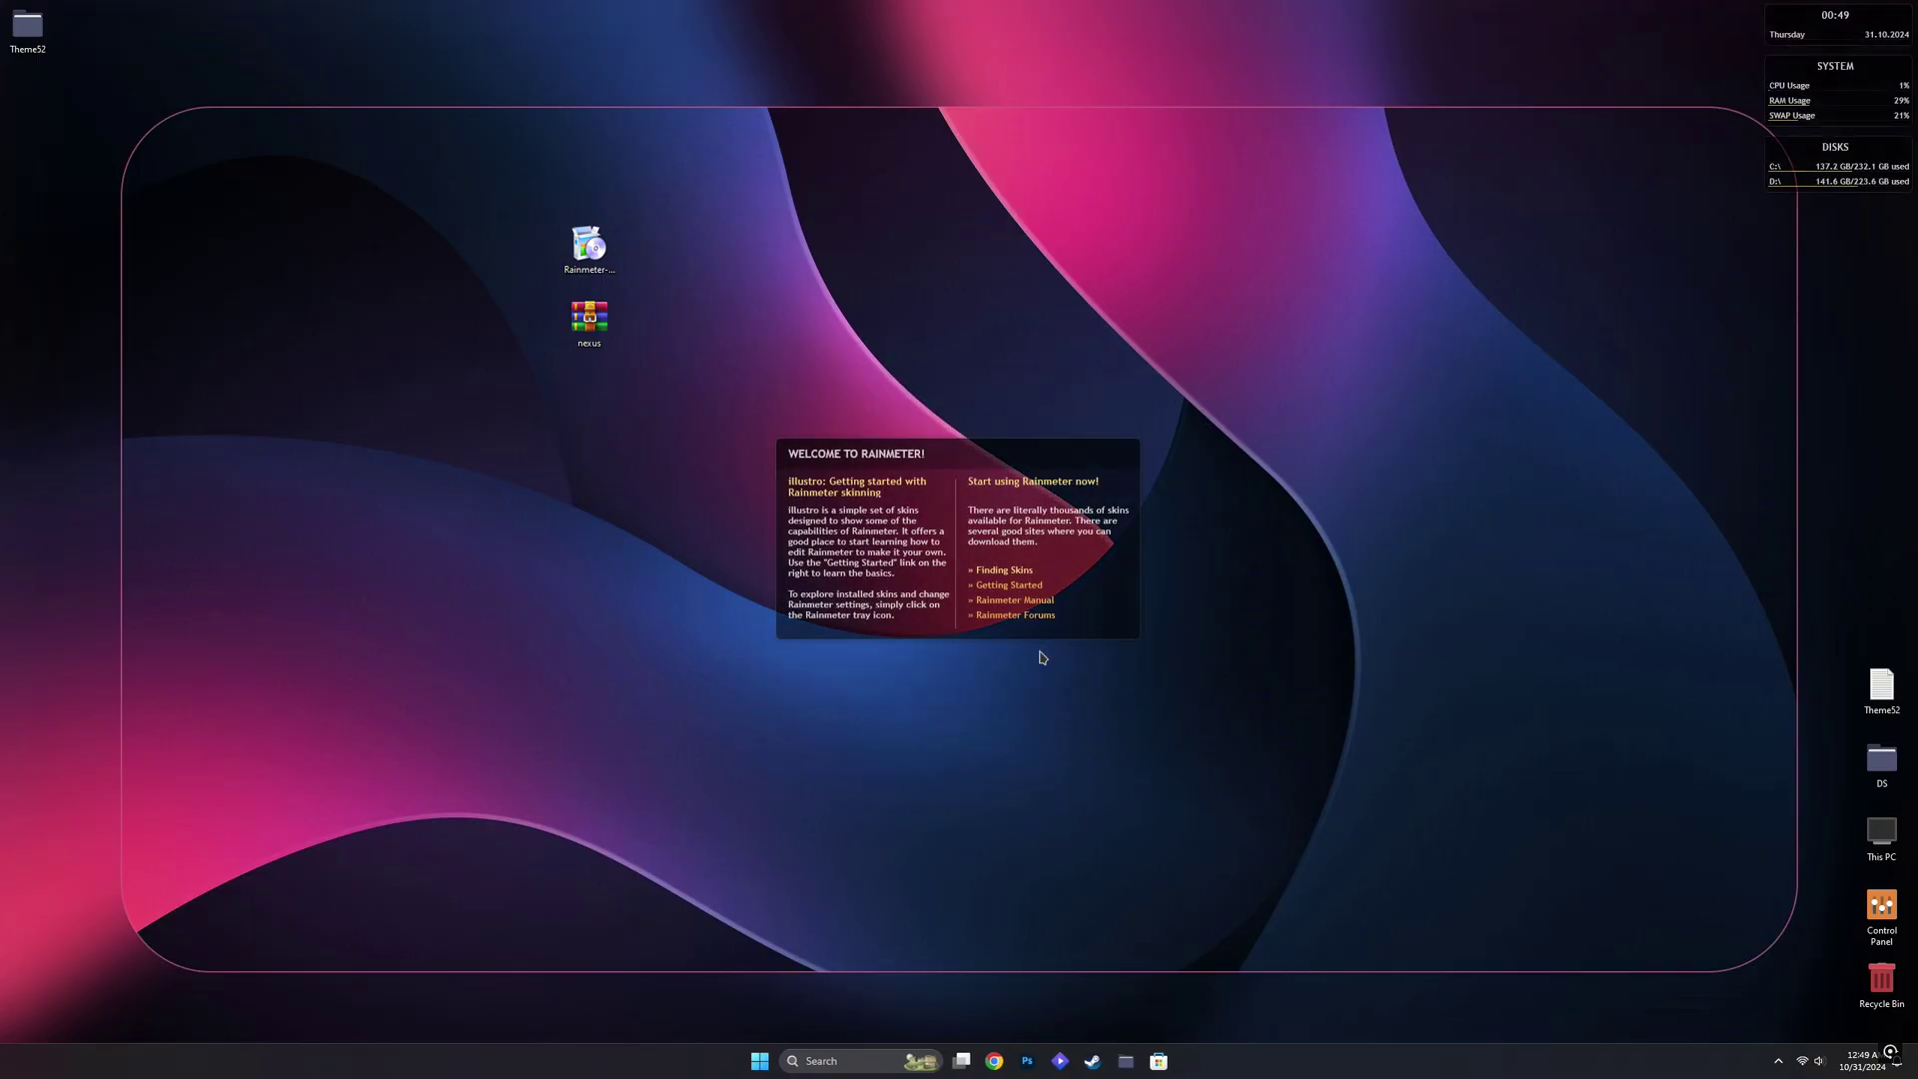
Install the catppuccin and MotionRomance Rainmeter skins from the Skins folder in the desktop's Theme52 folder, and close the folder
double_click(22, 28)
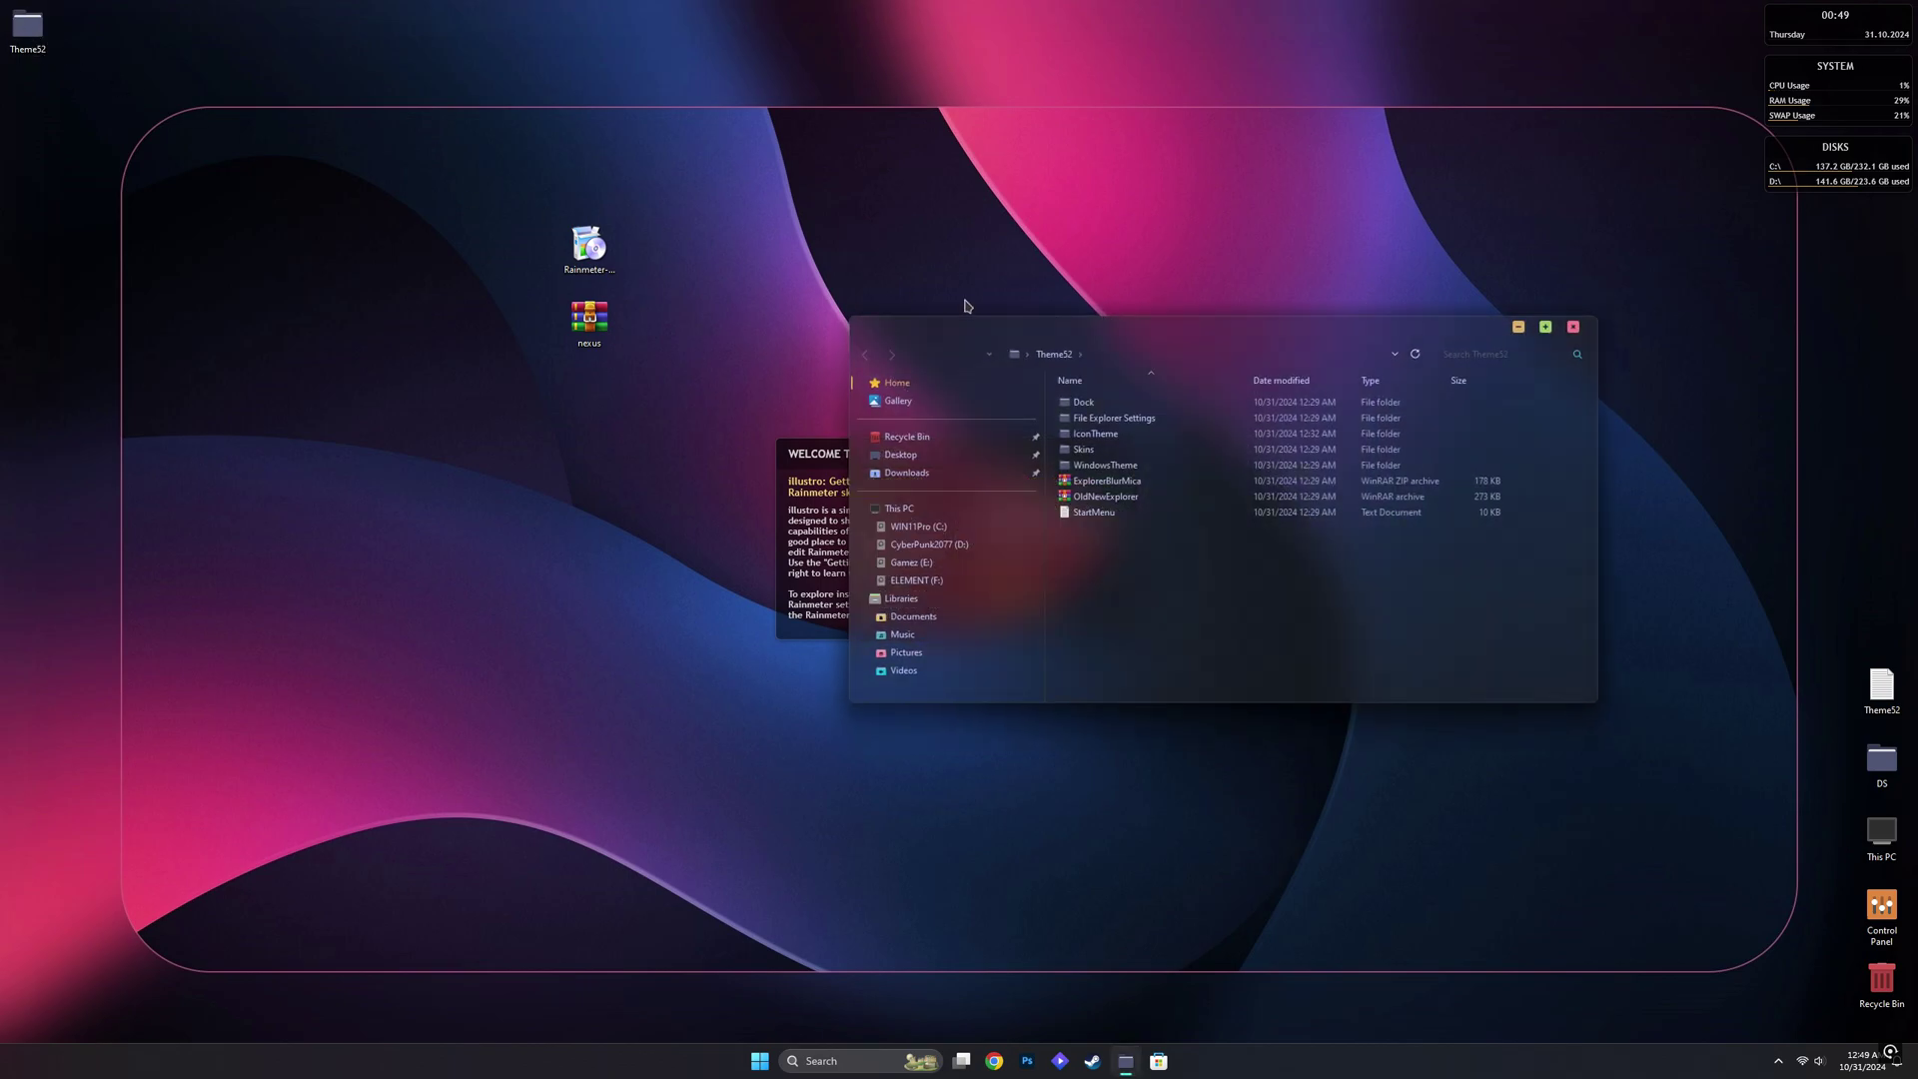
left_click_drag(1282, 343, 1211, 343)
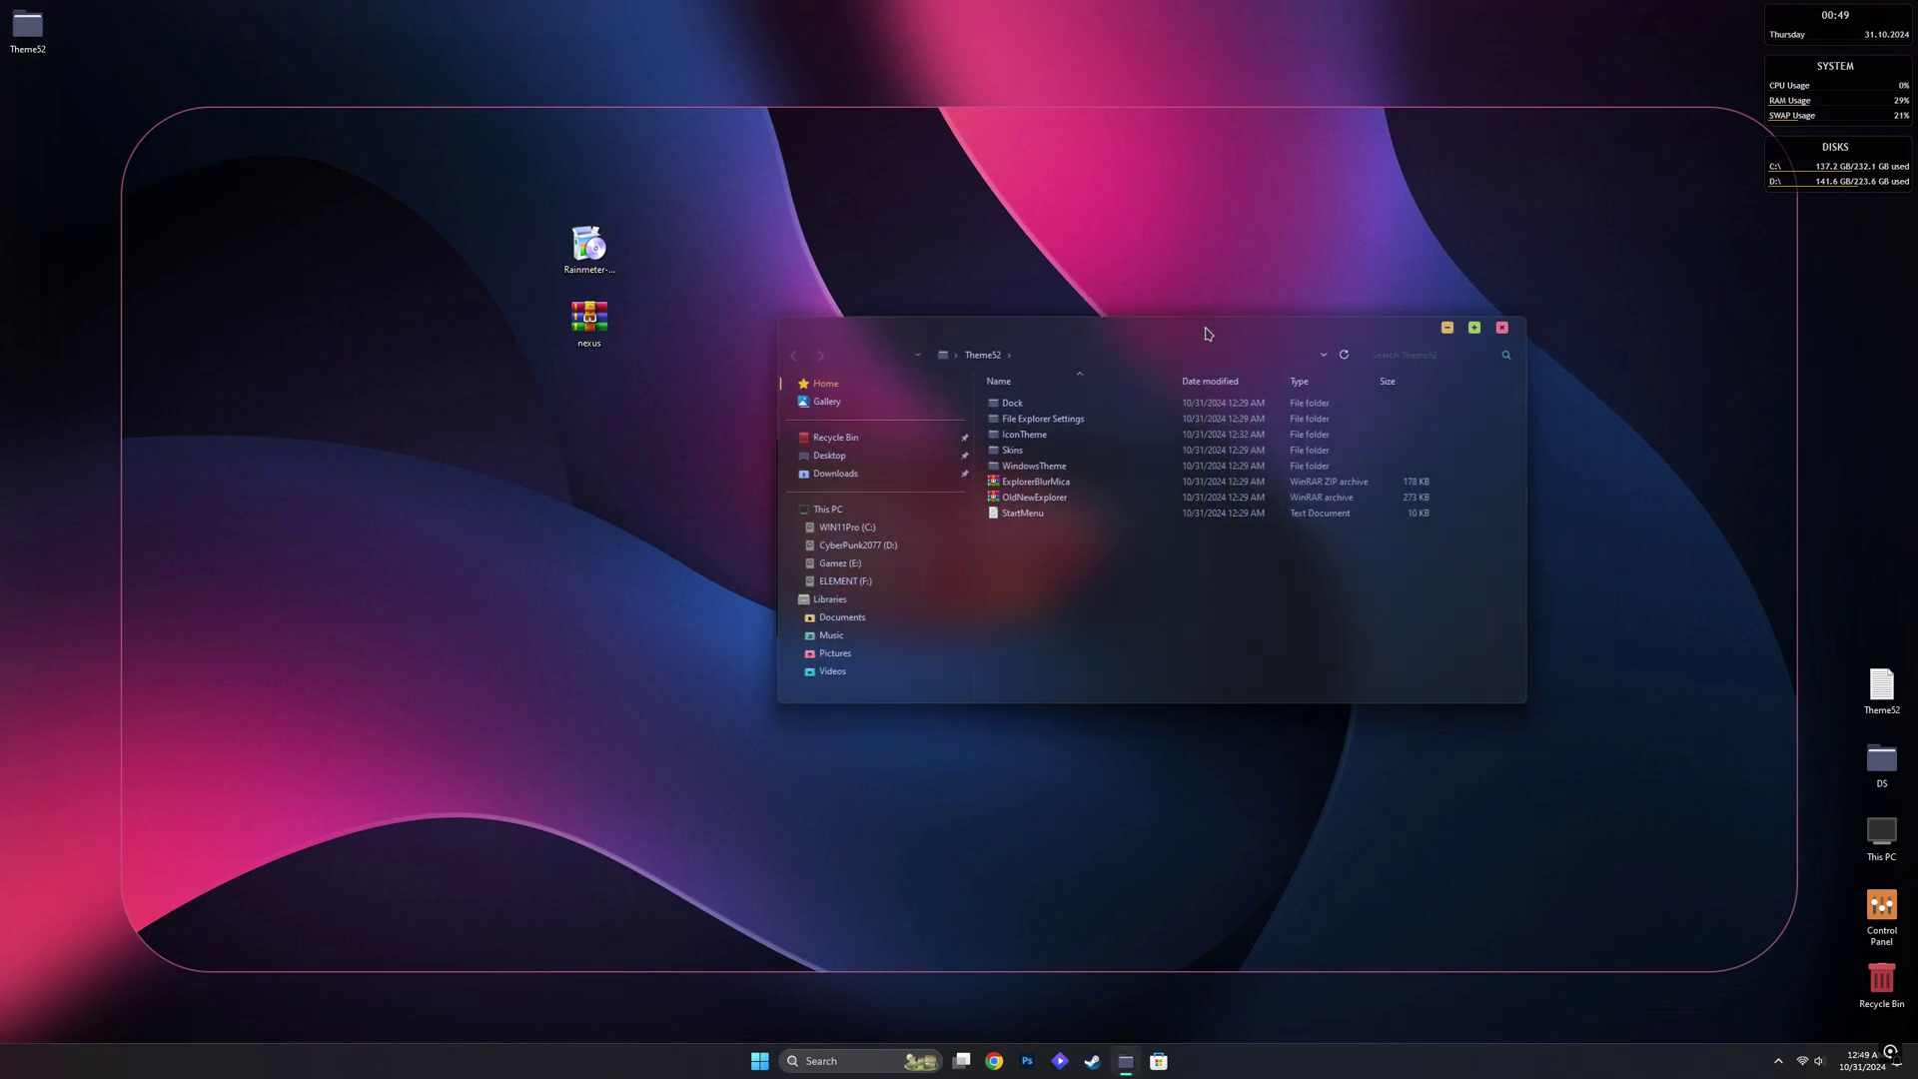
double_click(1019, 451)
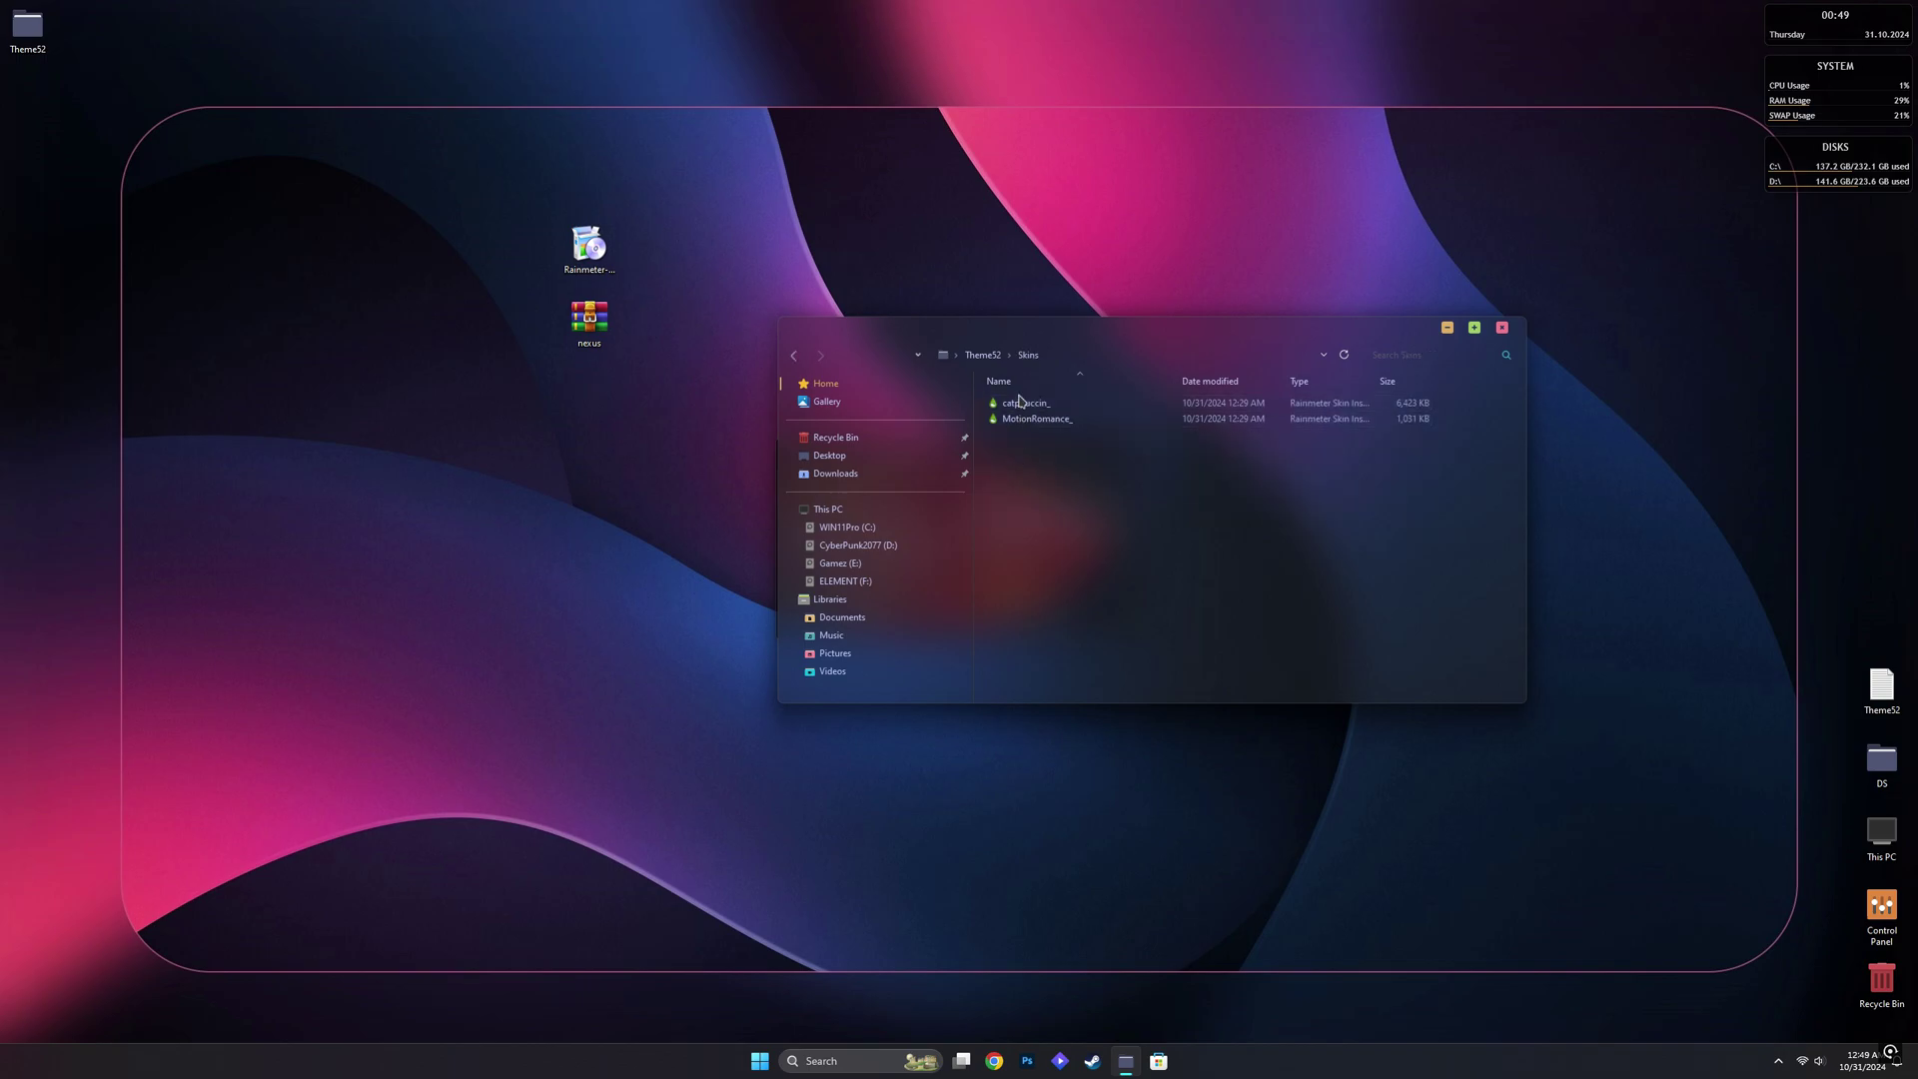
double_click(1020, 405)
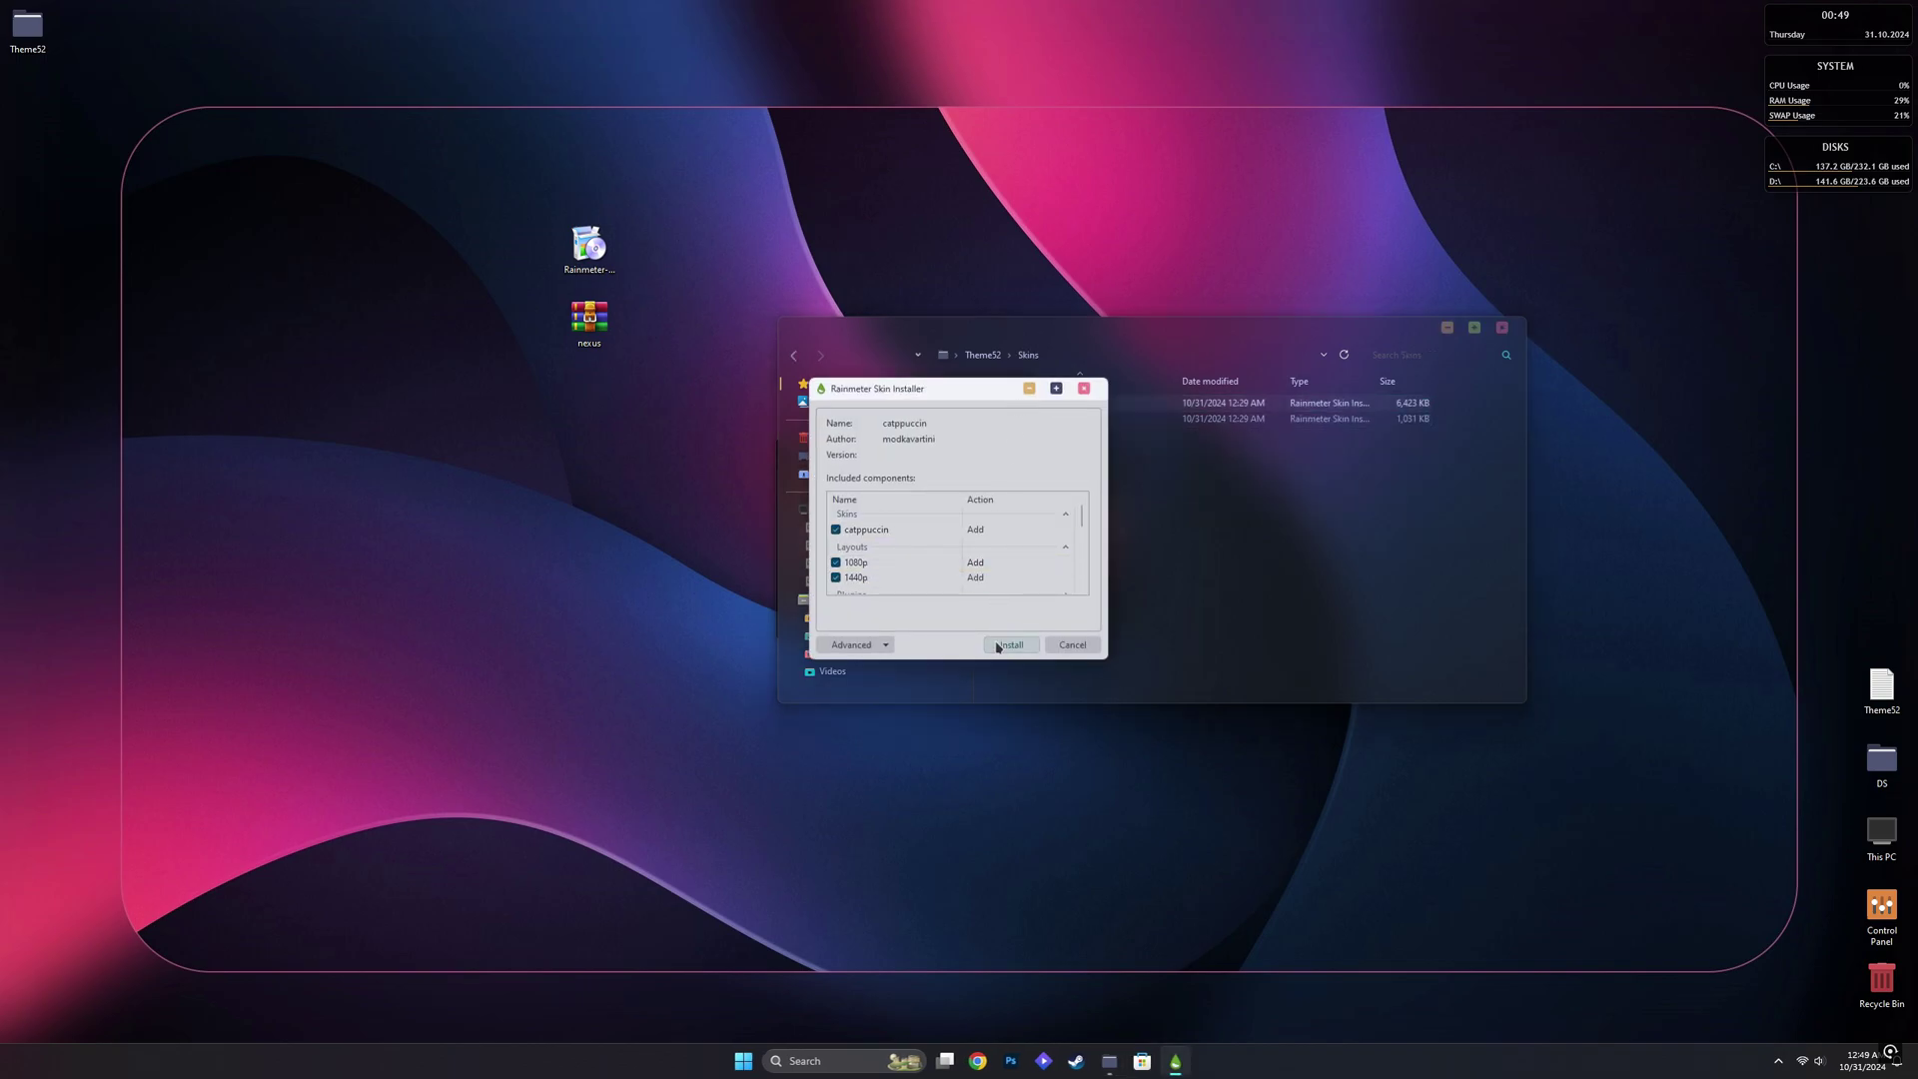
left_click(1002, 644)
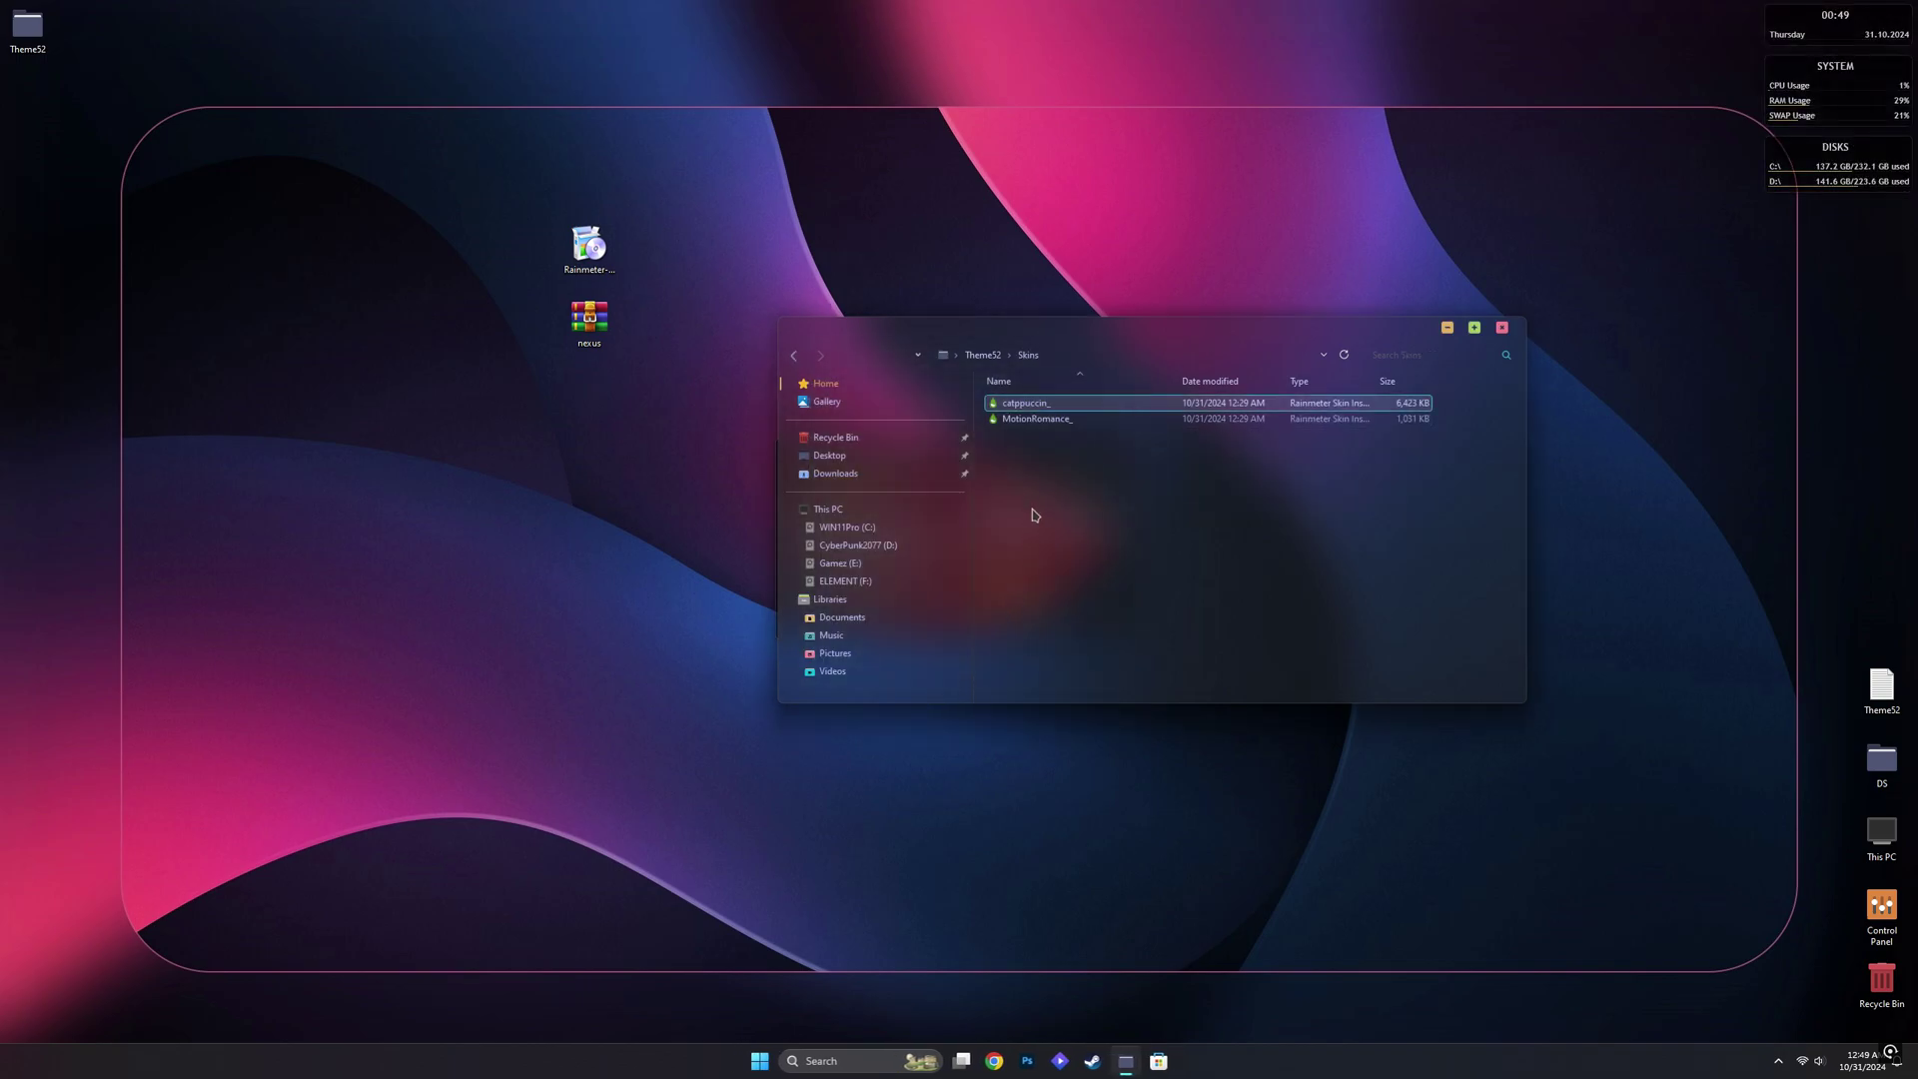
double_click(1034, 421)
left_click(1030, 650)
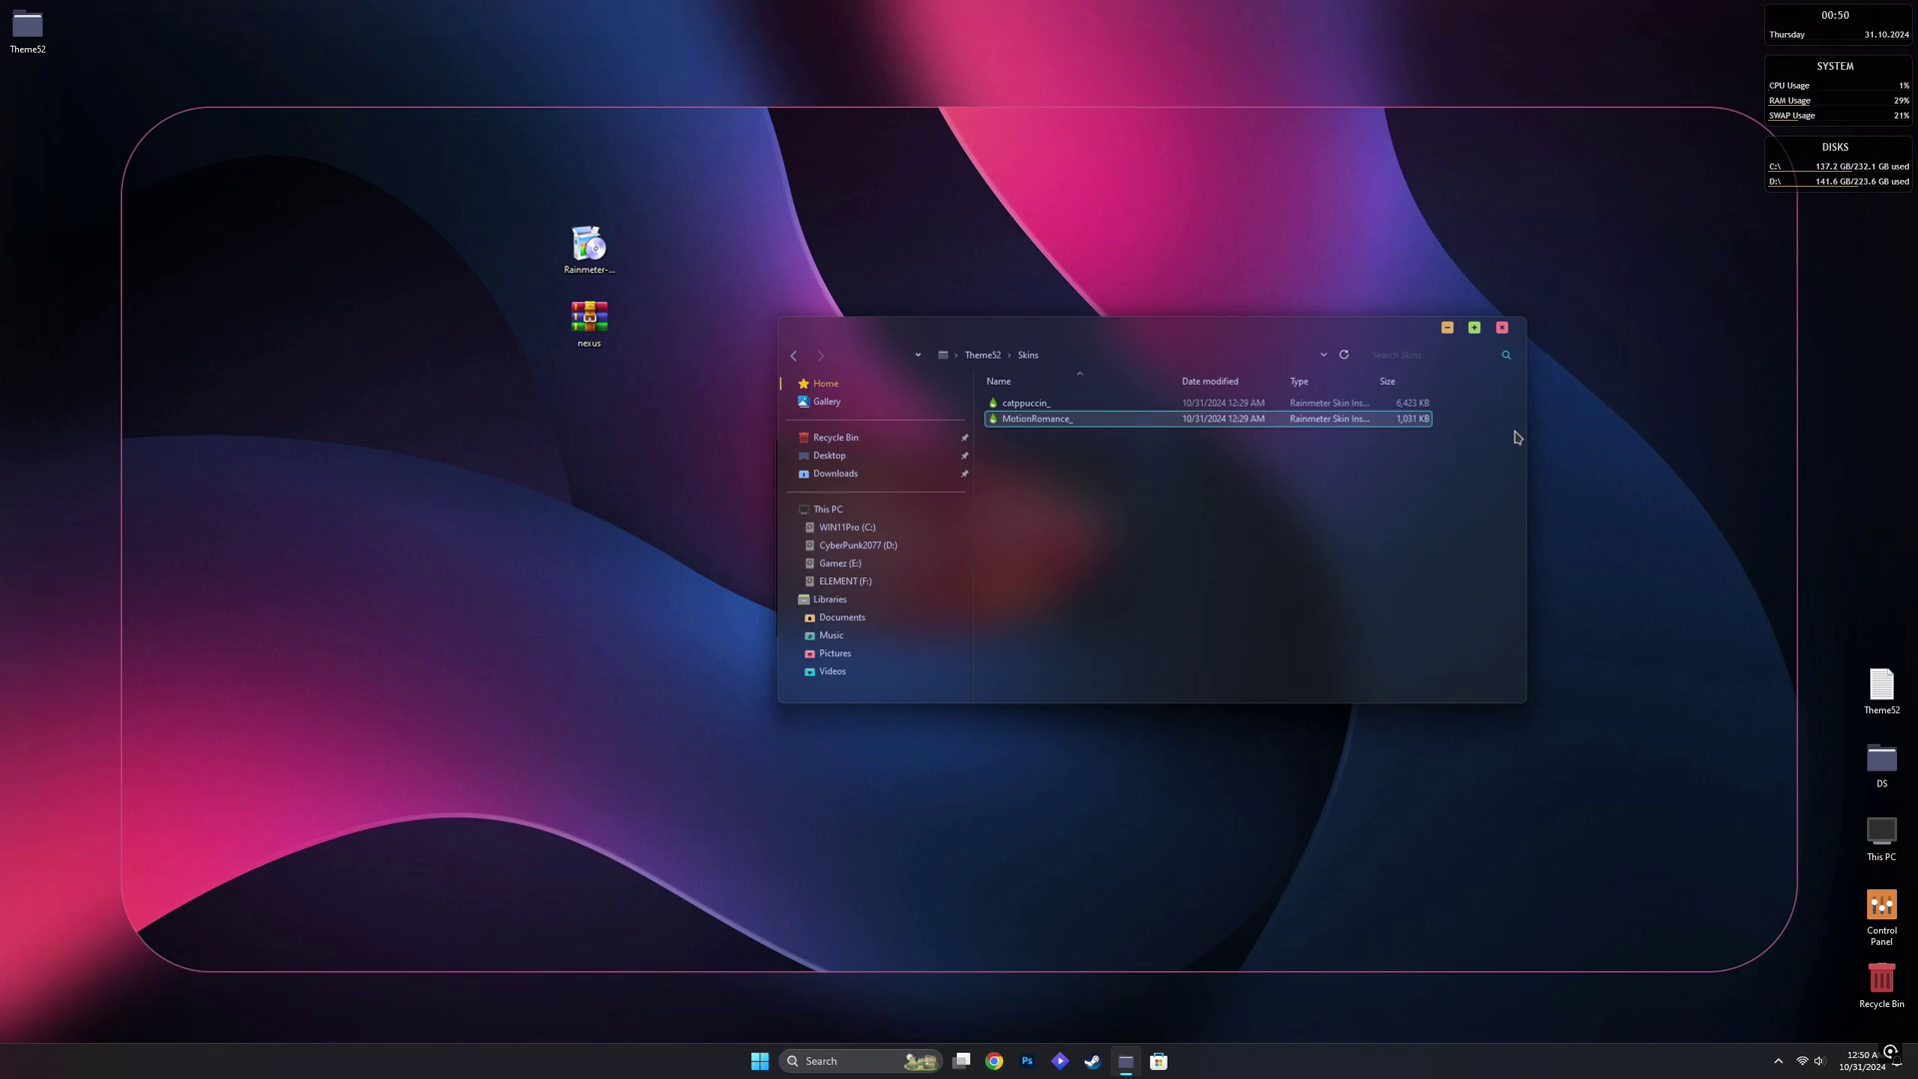
left_click(1502, 330)
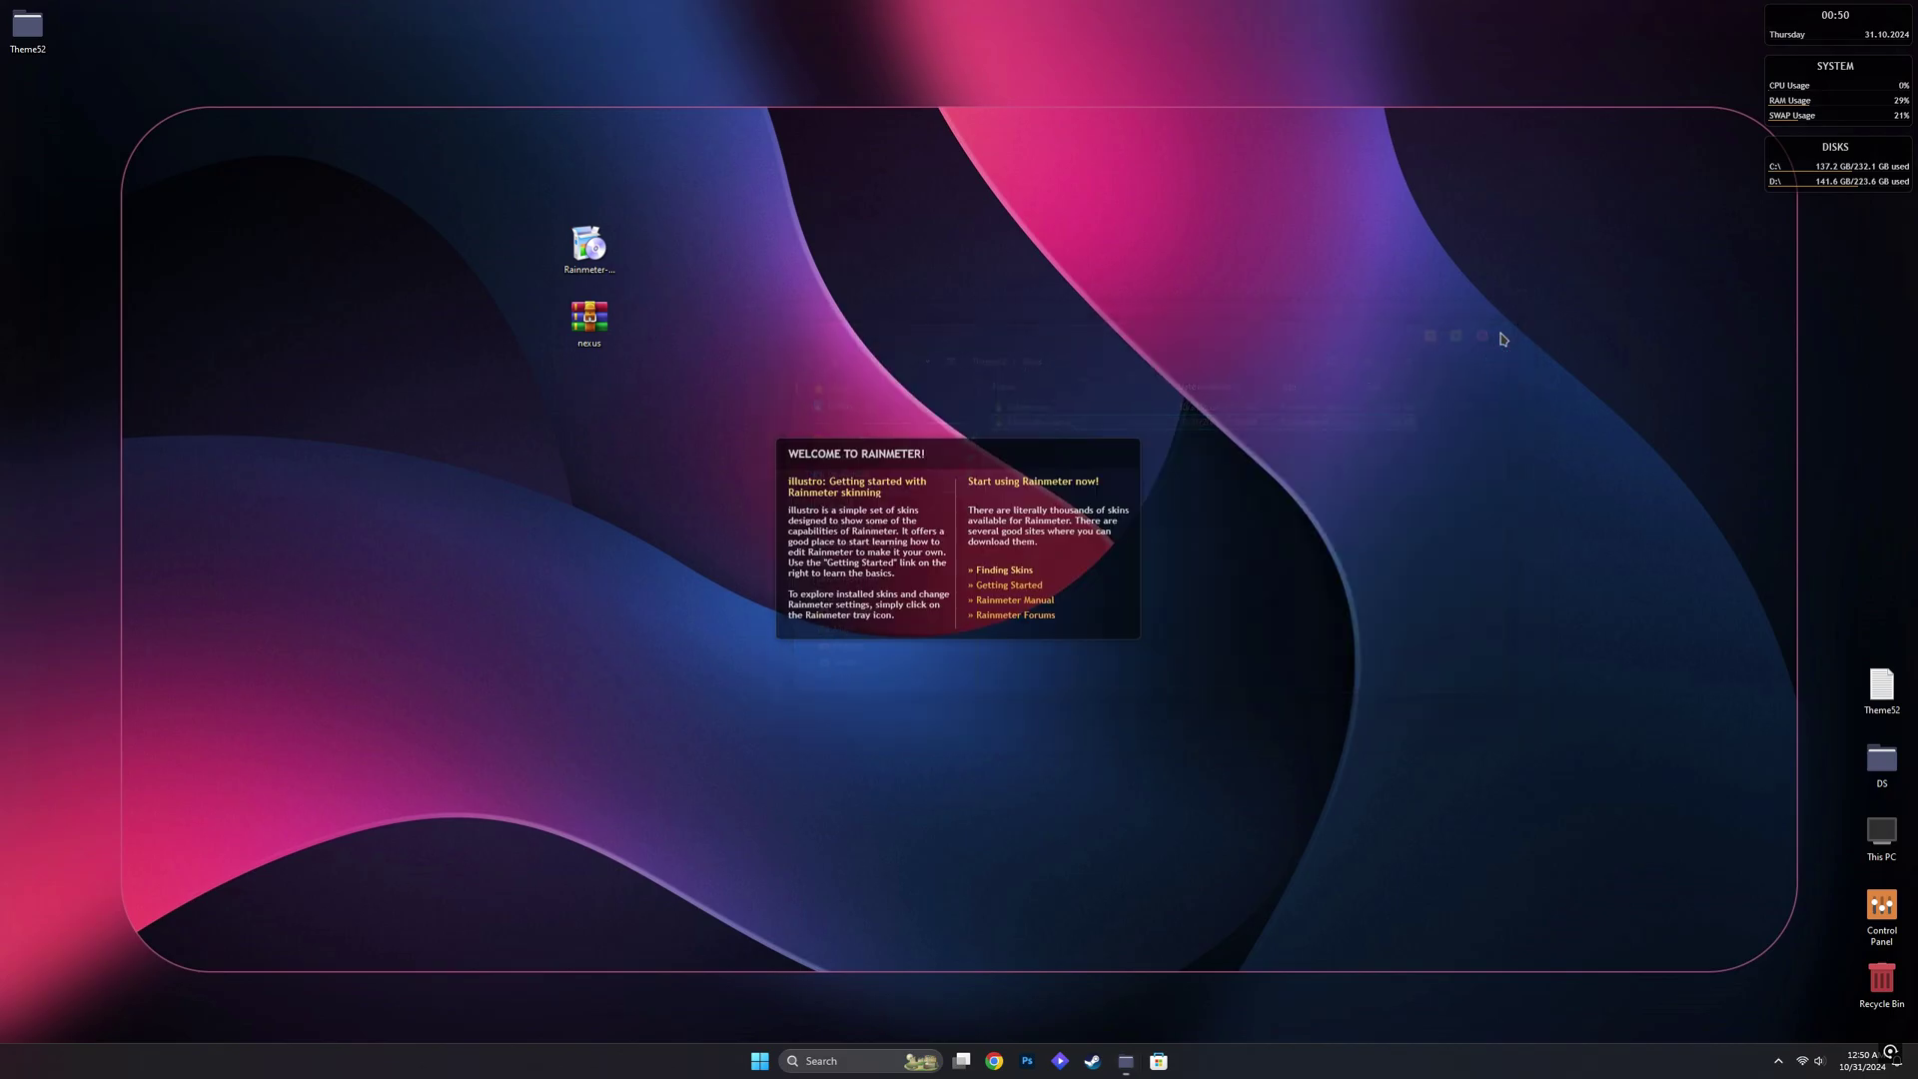
Load the saved 1440p layout in Rainmeter's manager and close the manager
left_click(1781, 1065)
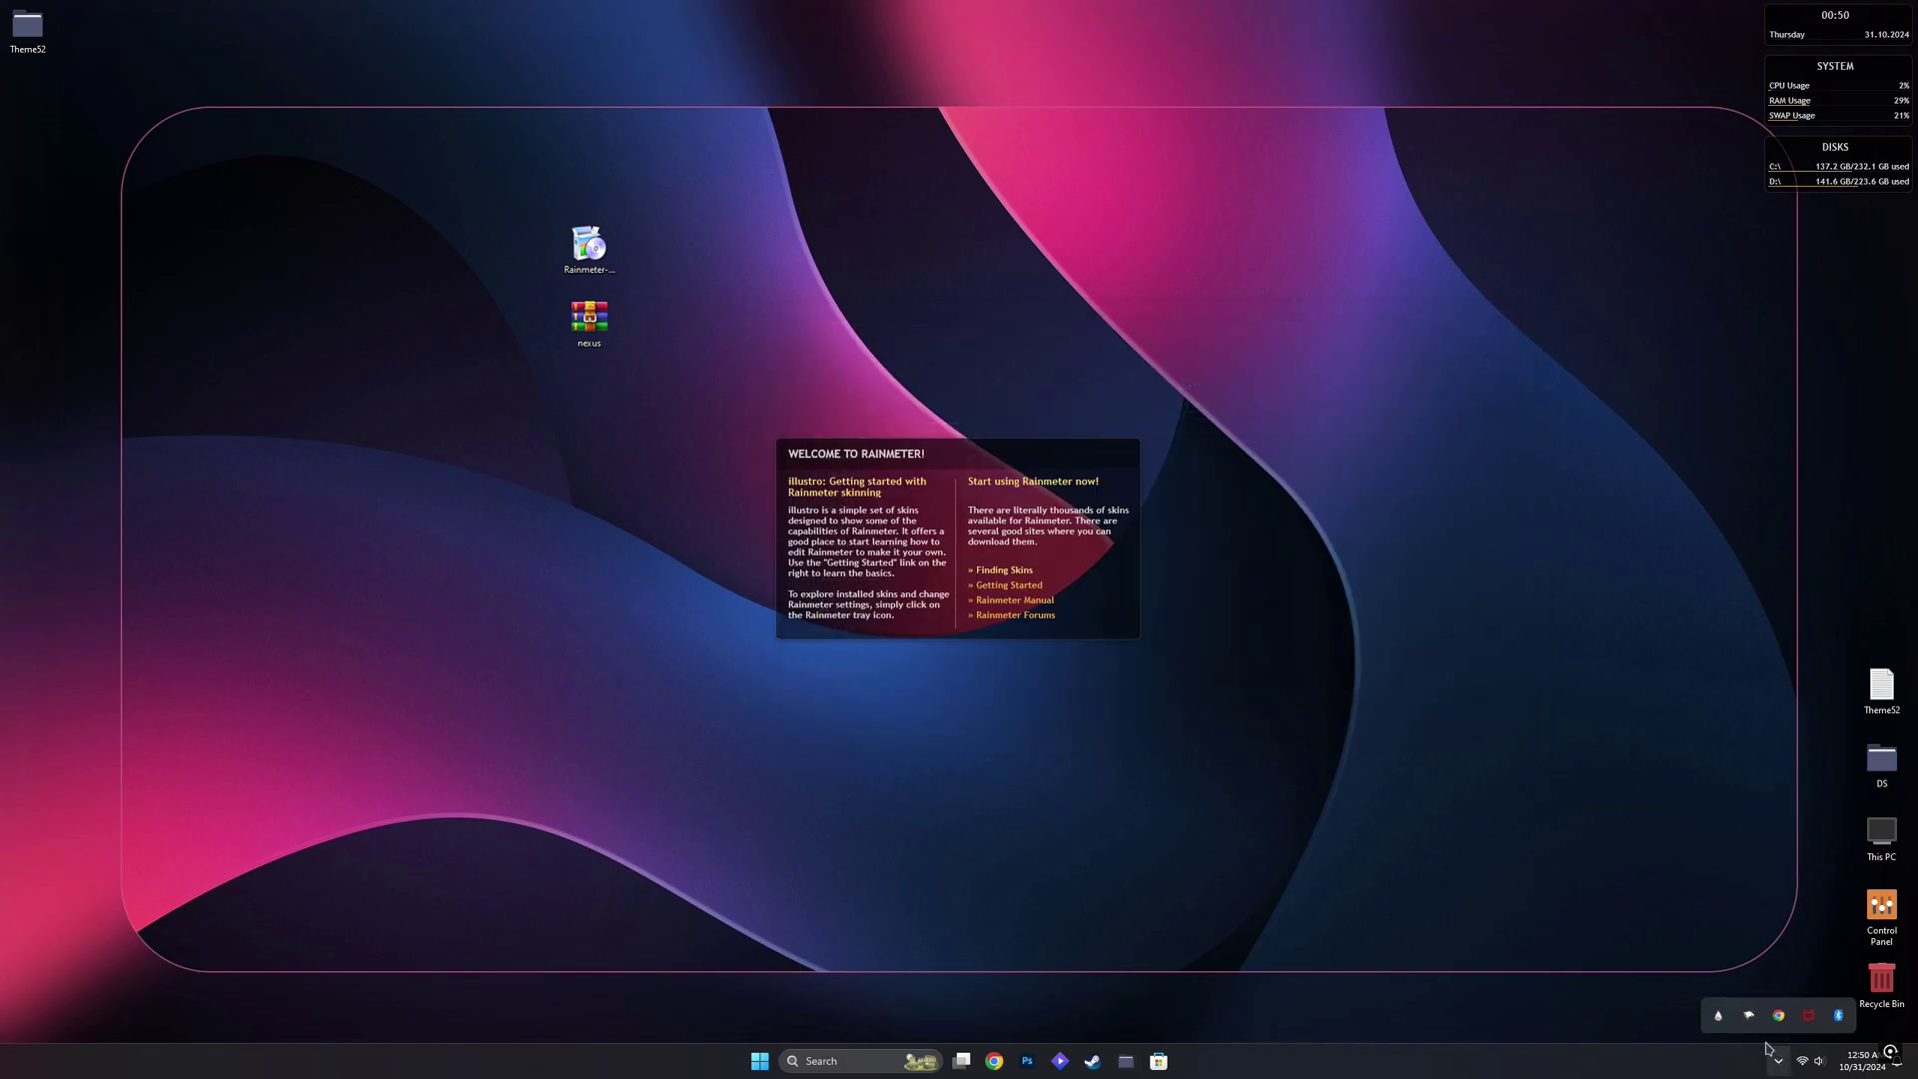
right_click(1718, 1016)
left_click(1759, 733)
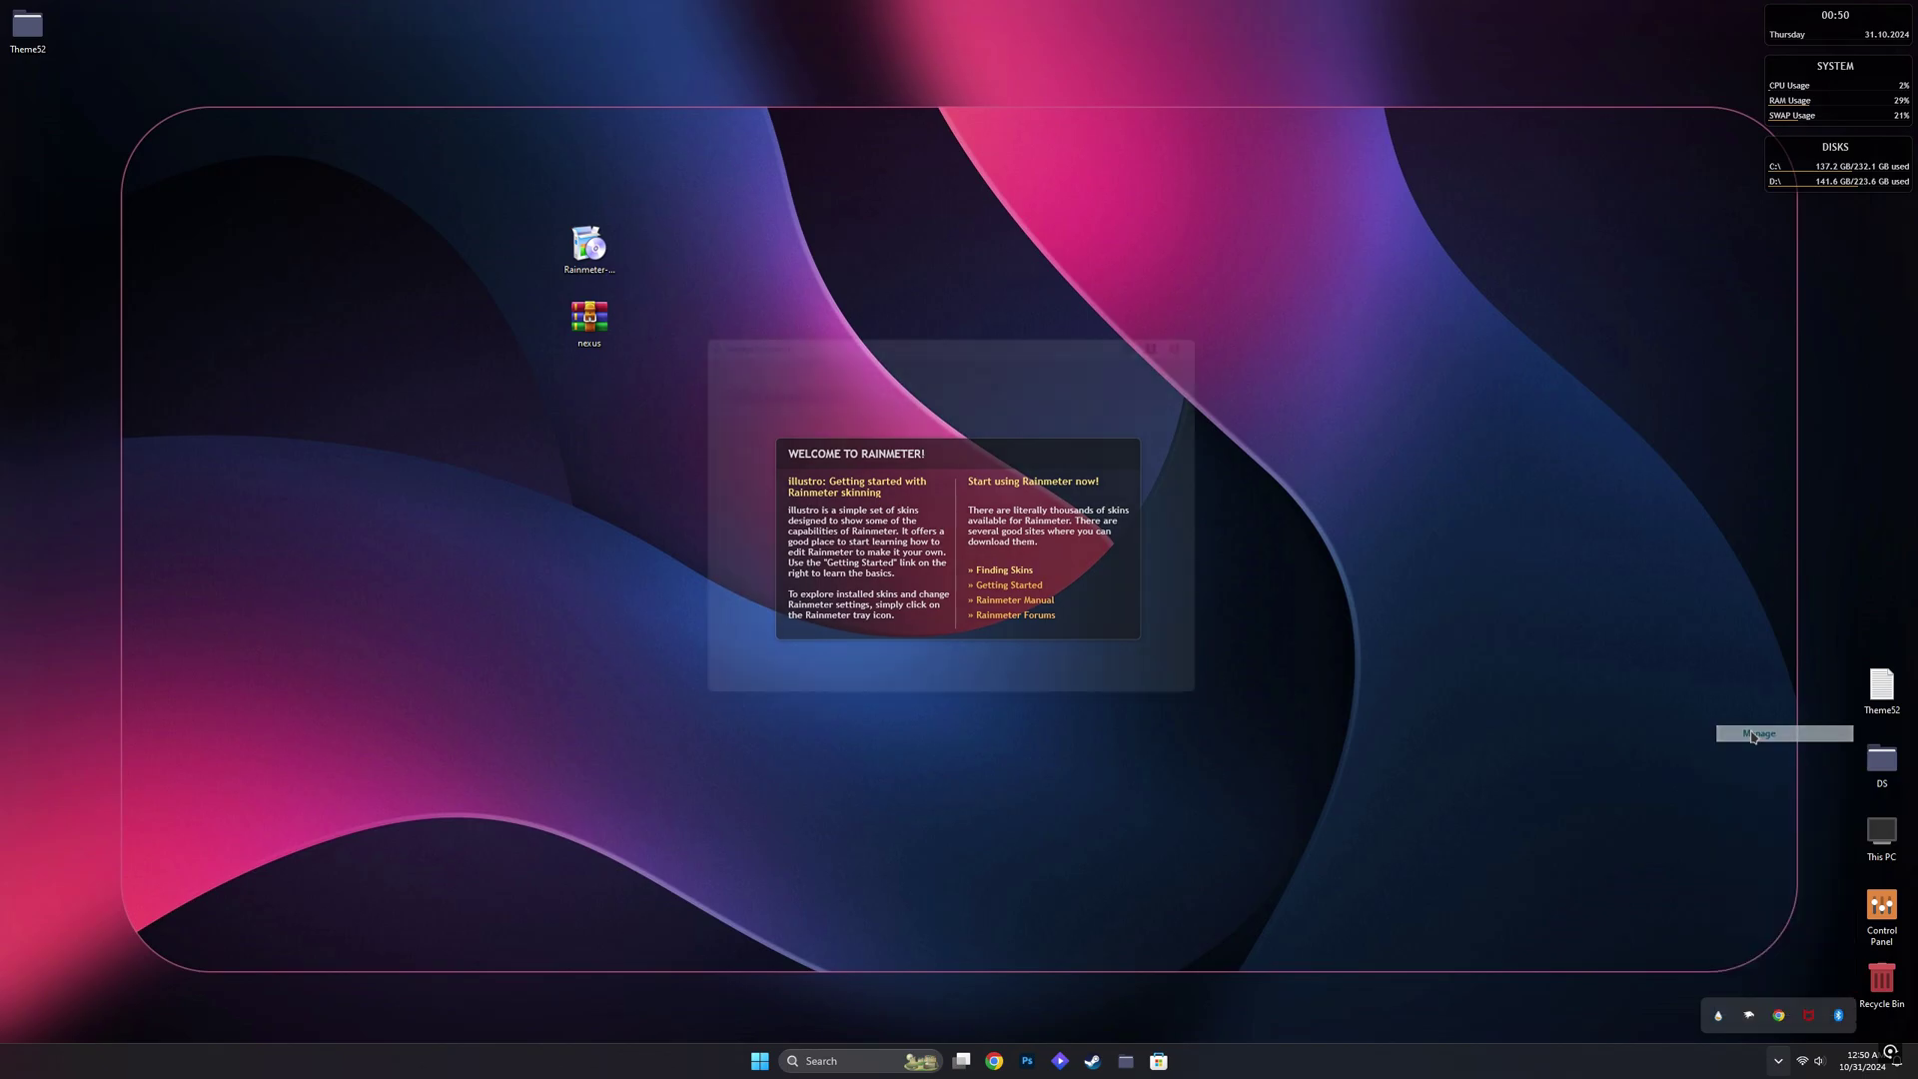
left_click(782, 354)
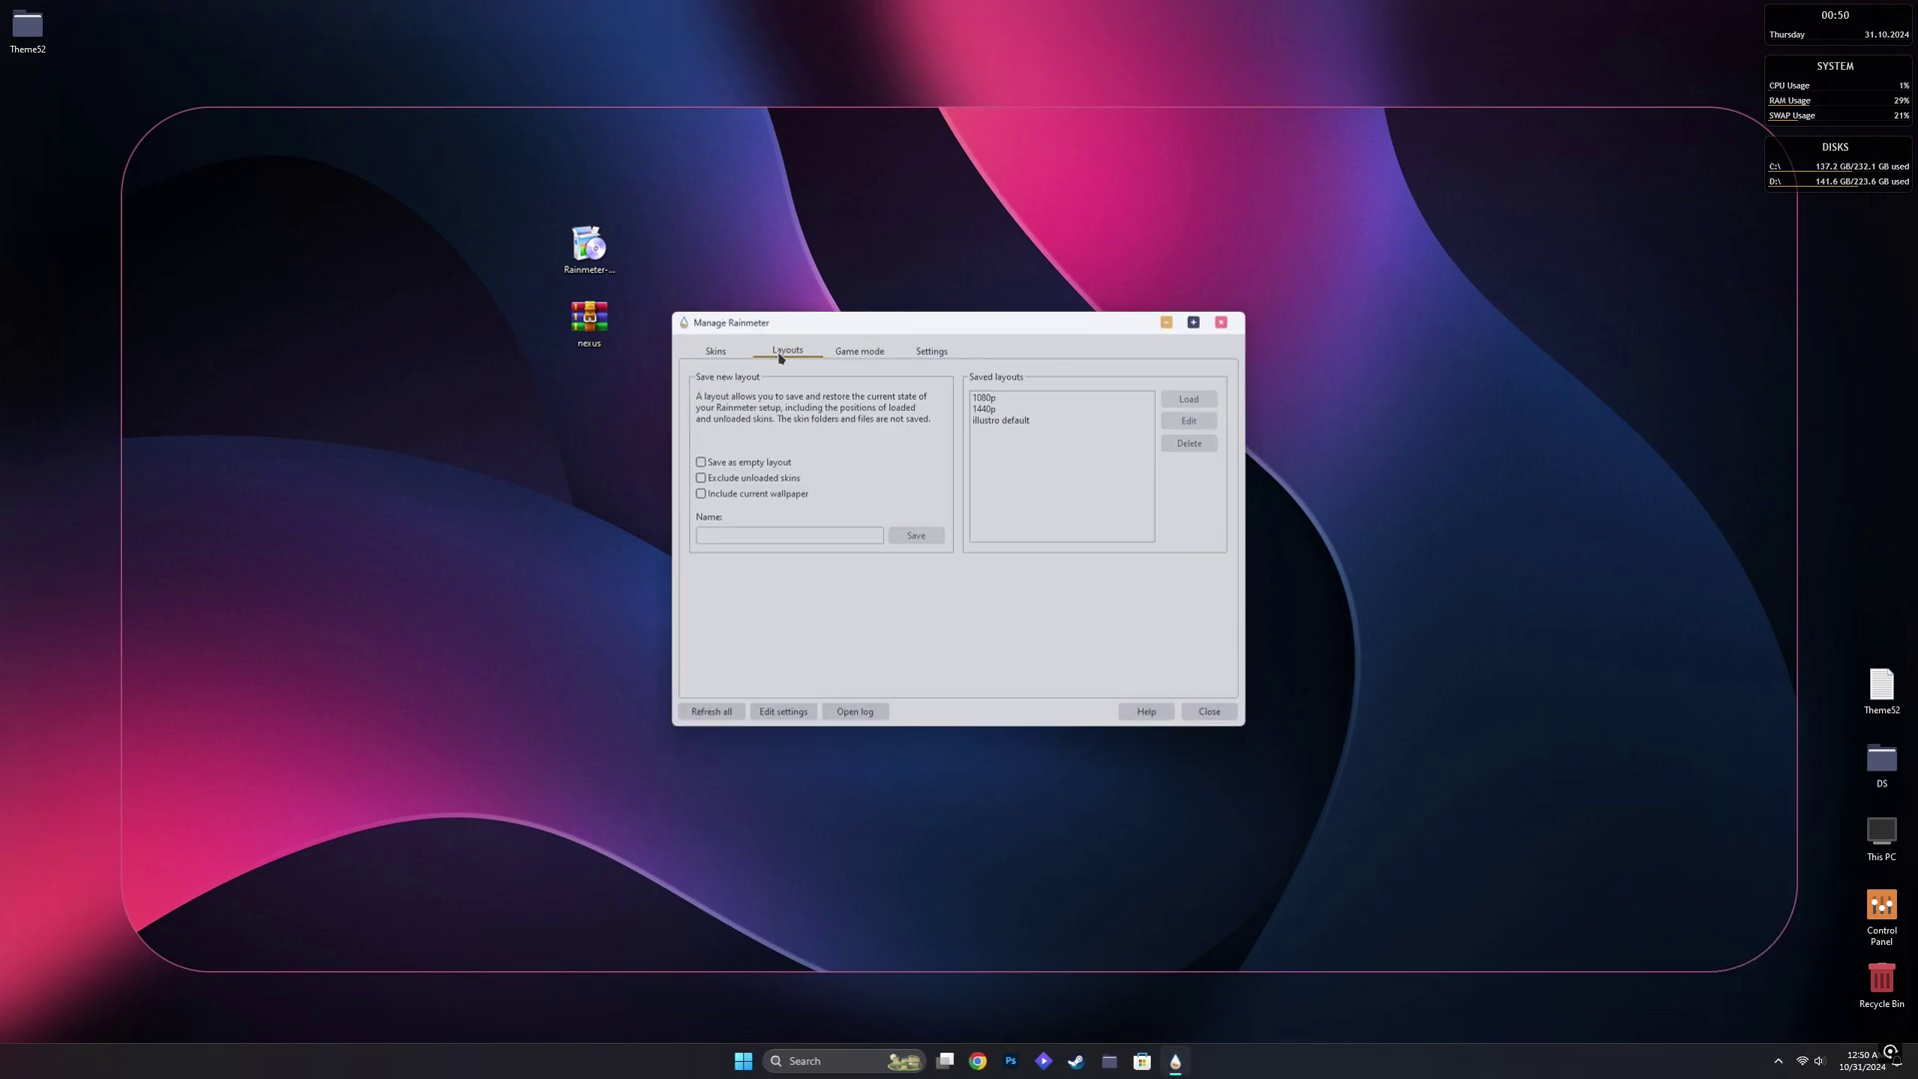
left_click(988, 410)
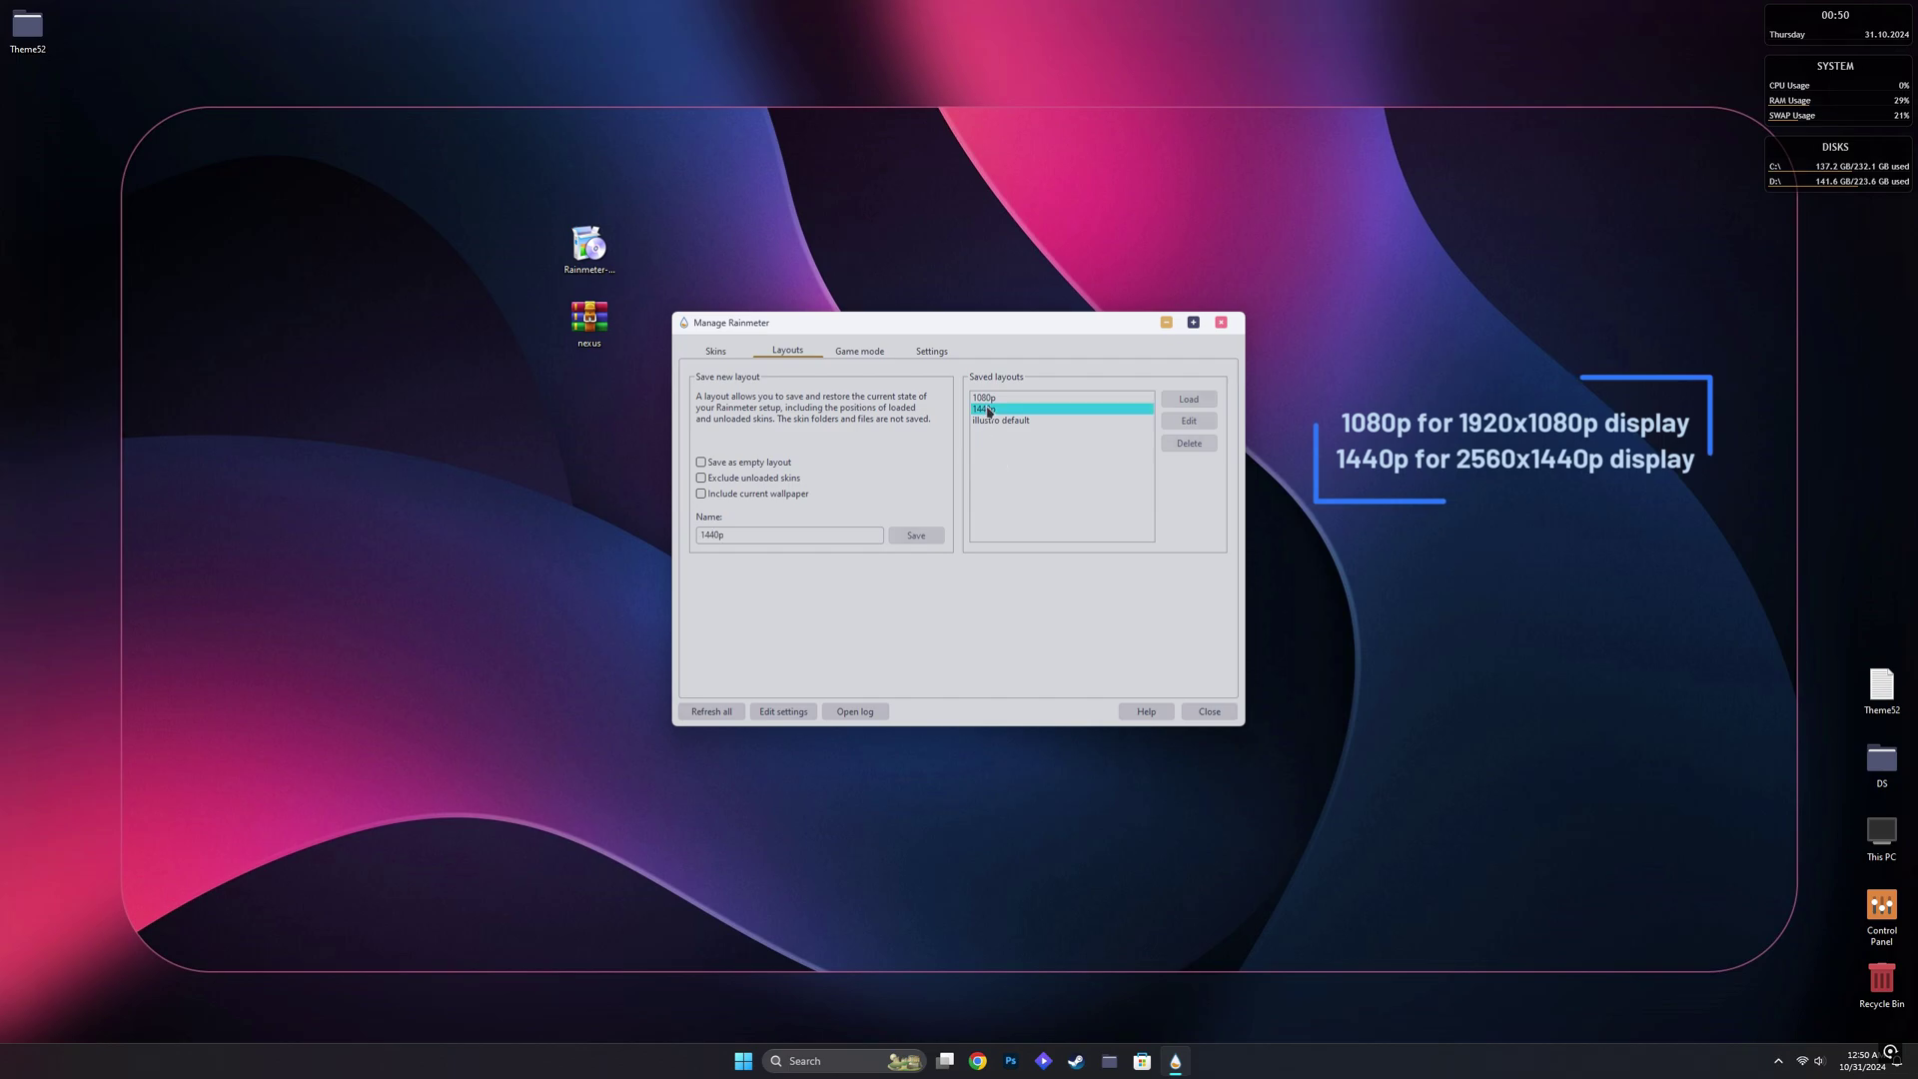
left_click(1196, 403)
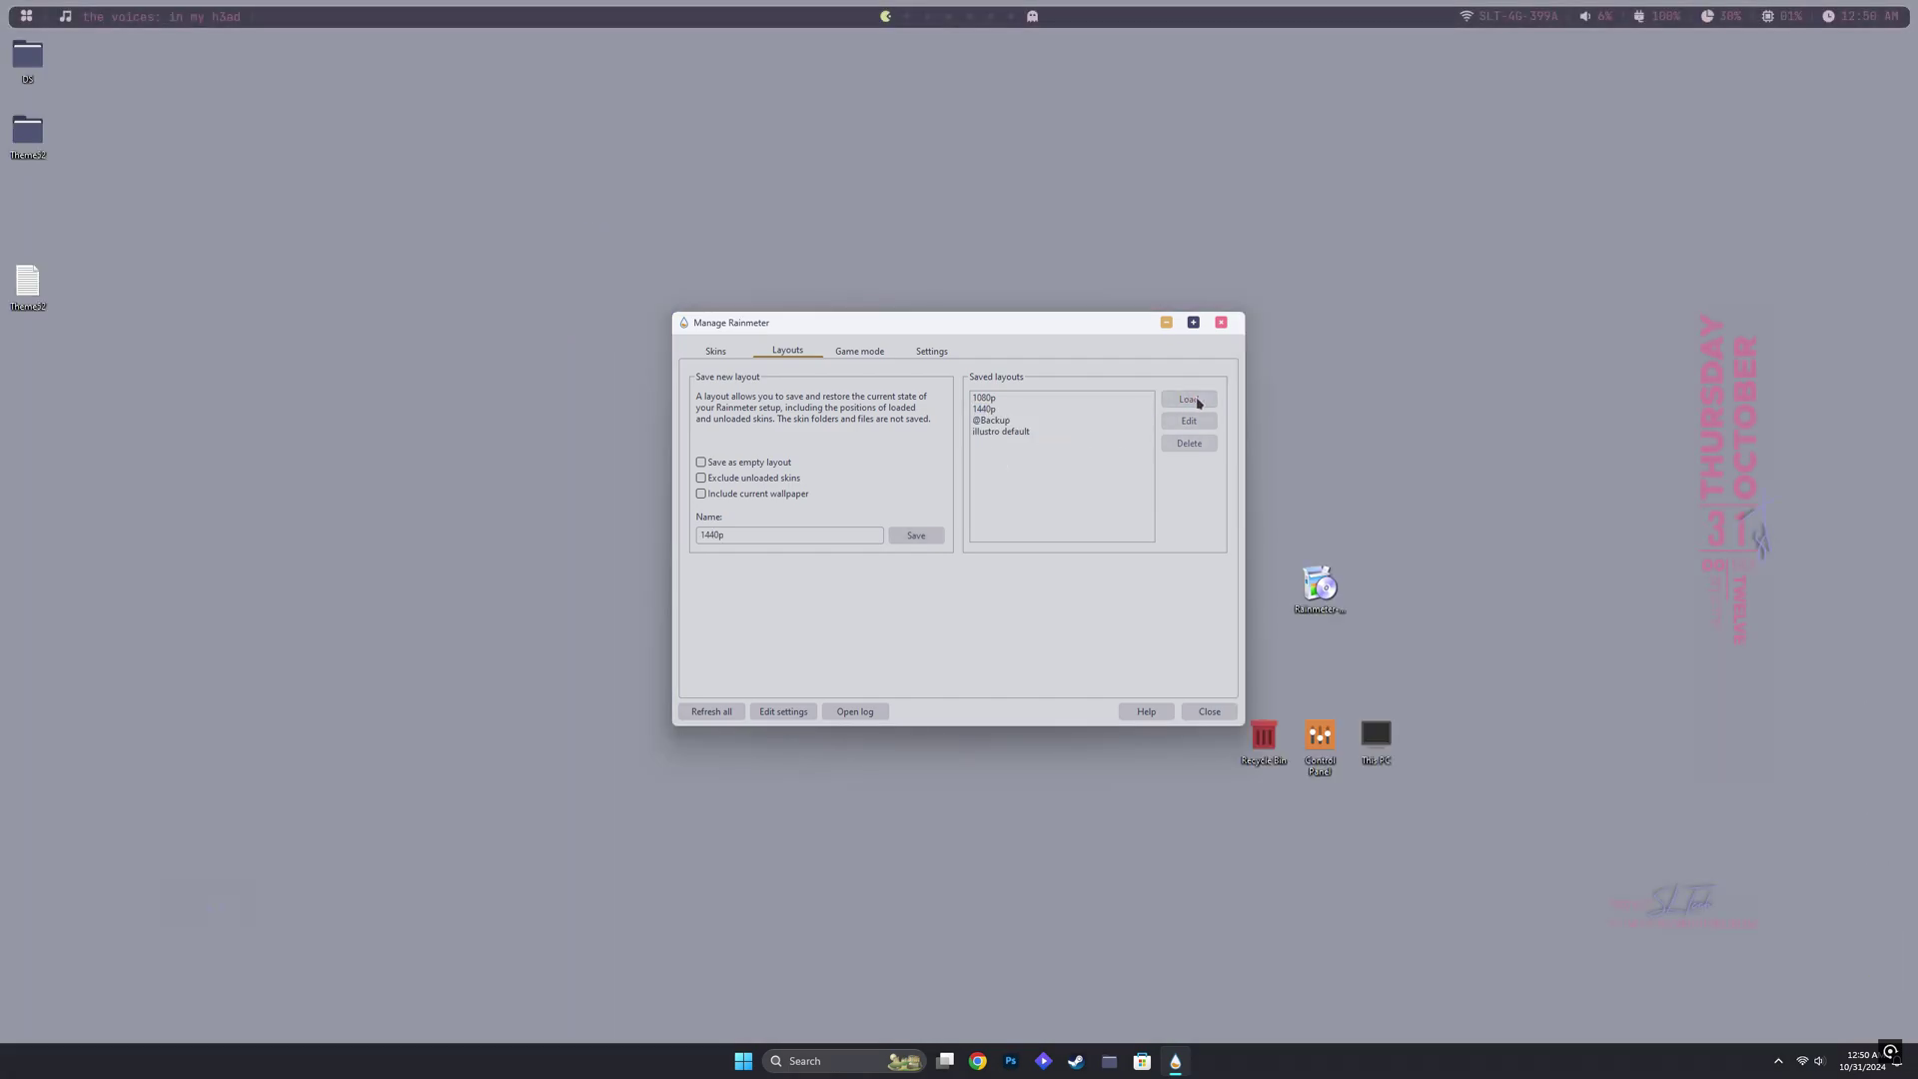
left_click(1222, 323)
Switch to the next desktop background, and open and close the launcher panel of the new Rainmeter bar to check it
right_click(571, 430)
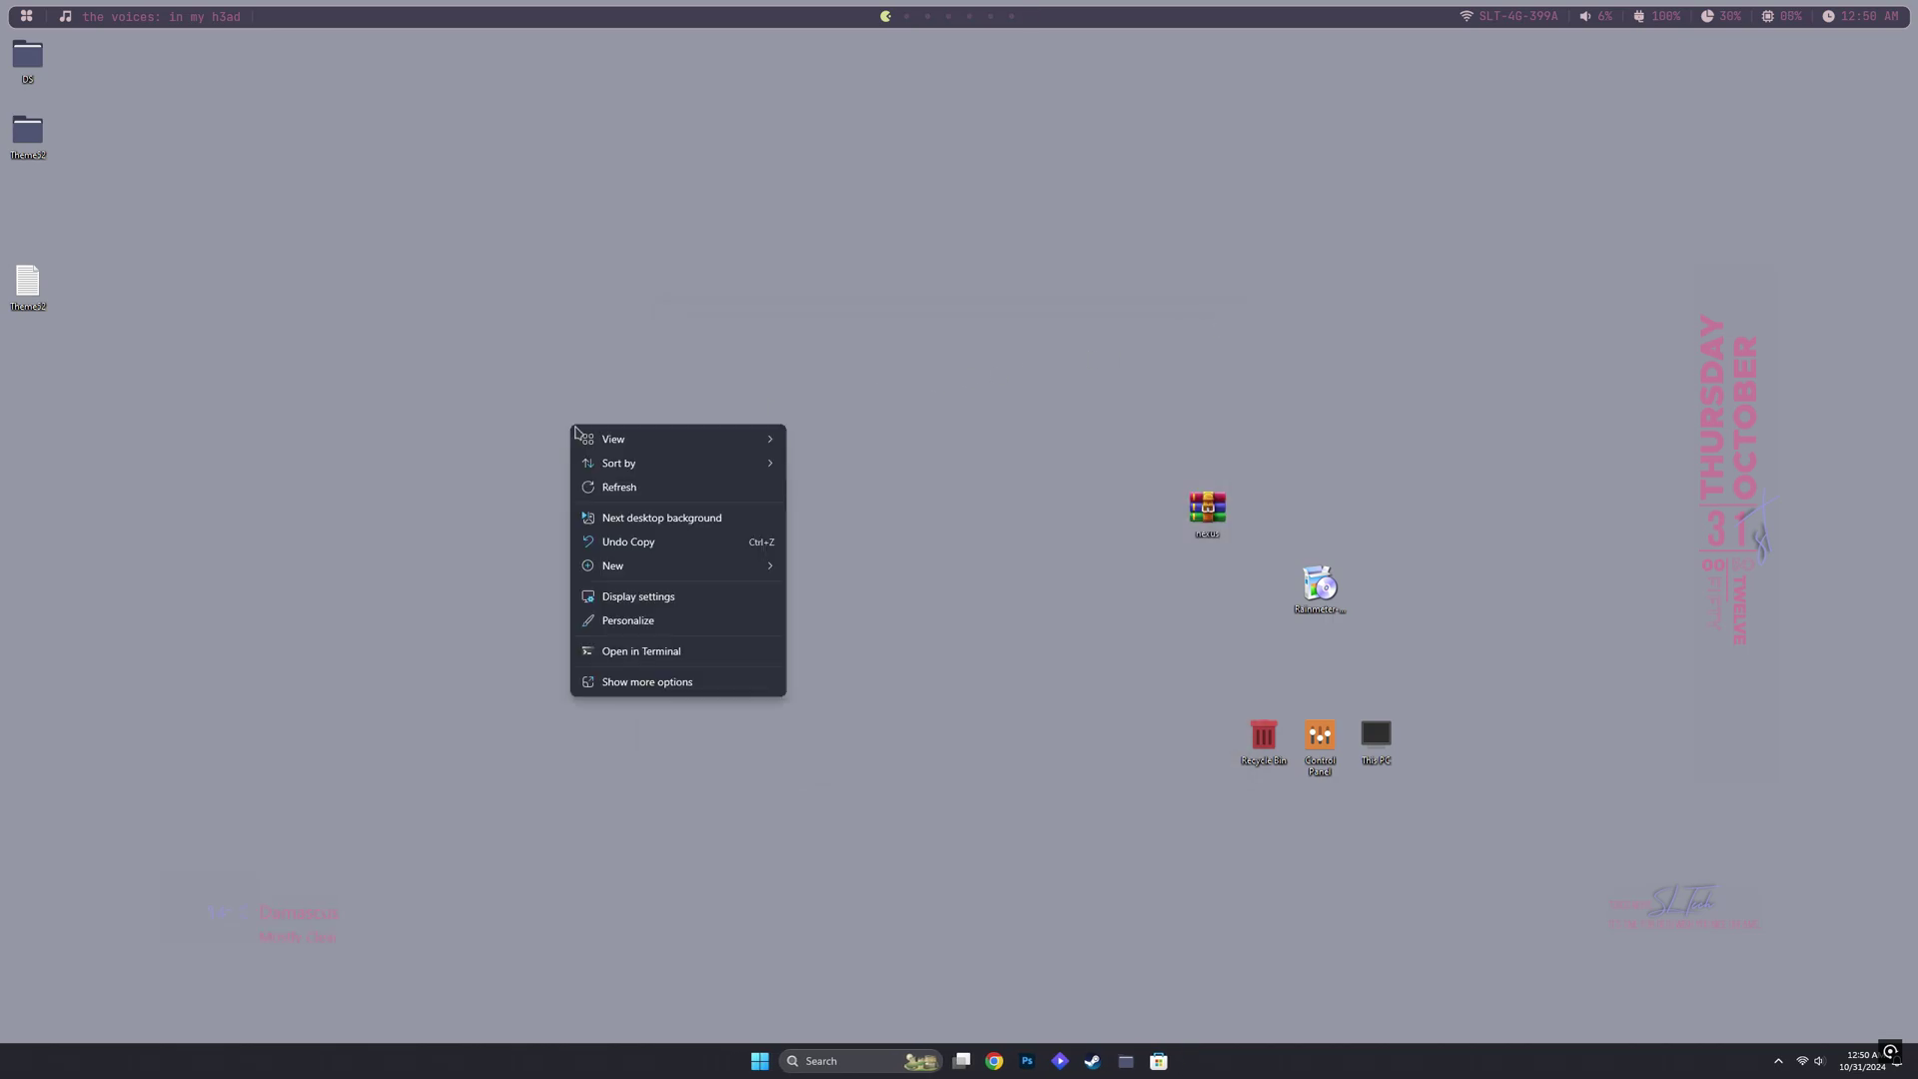
left_click(664, 518)
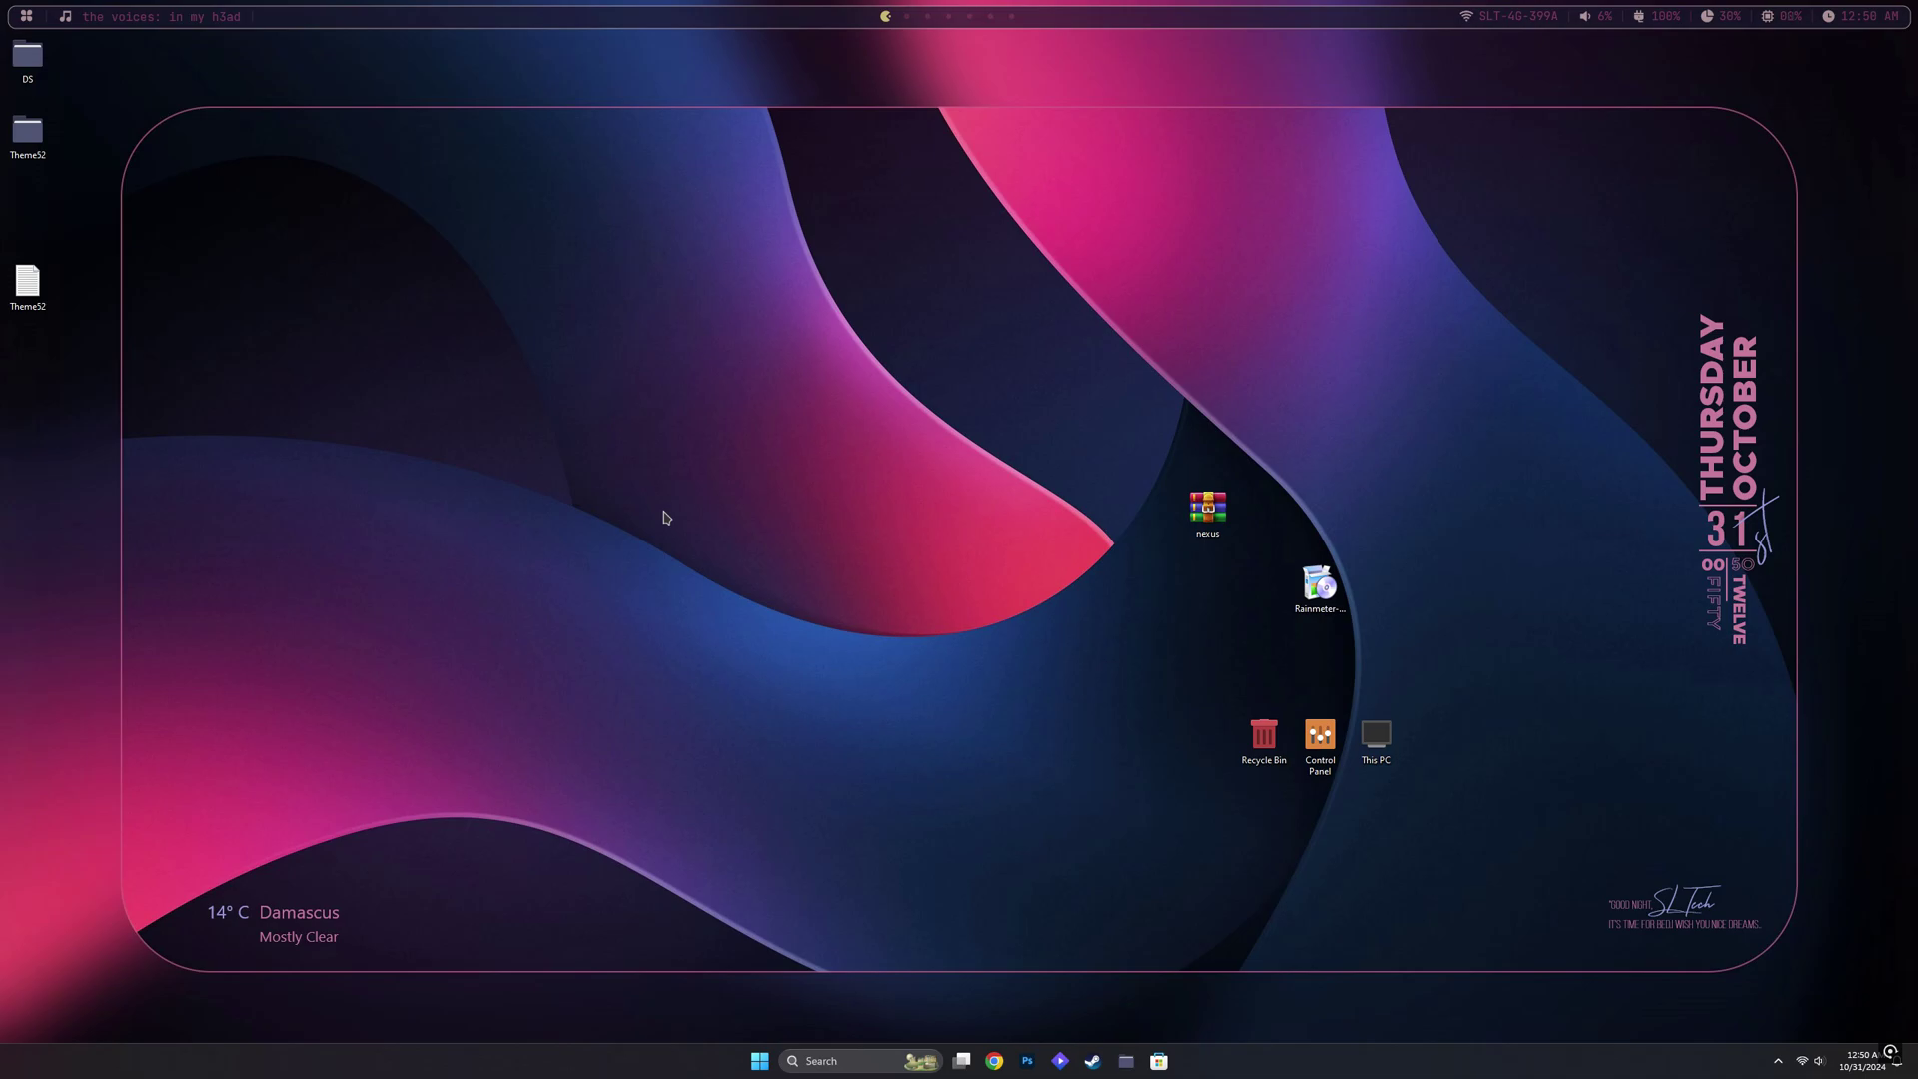
left_click(26, 16)
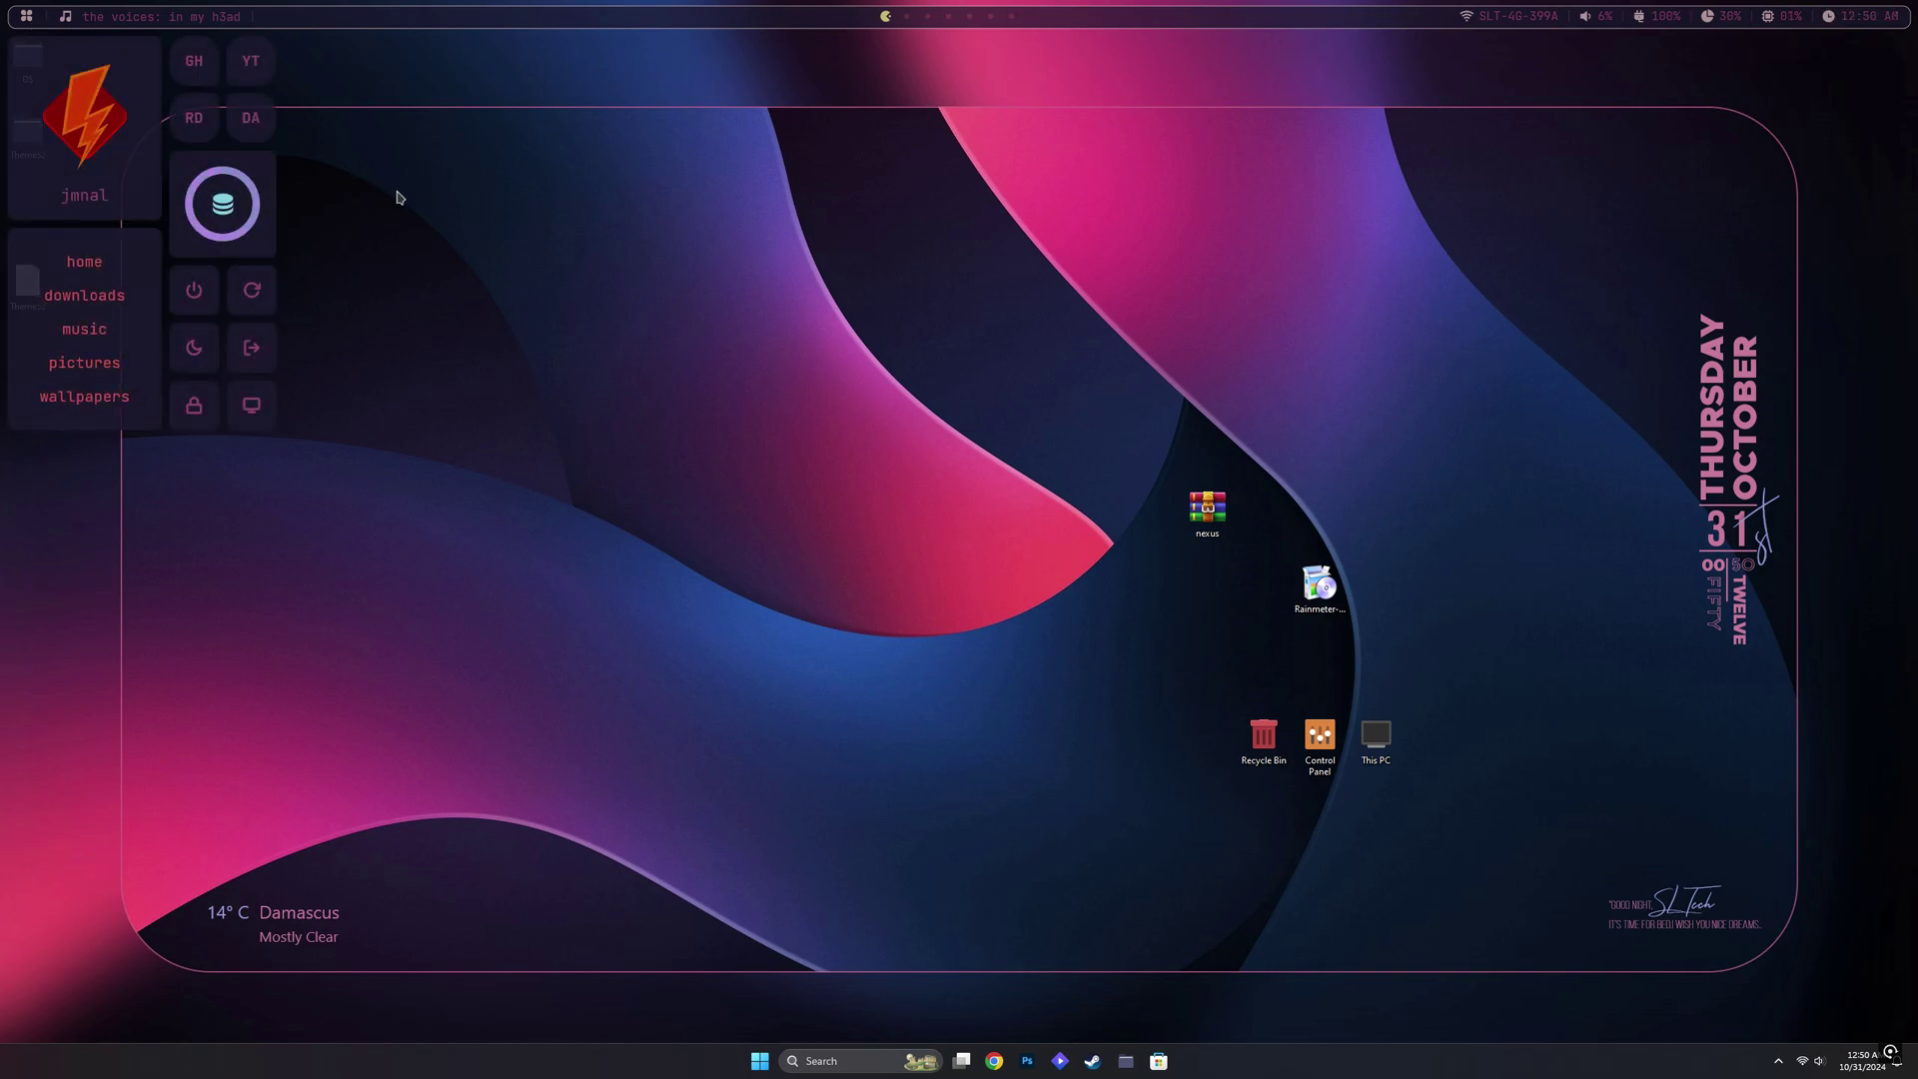
left_click(27, 18)
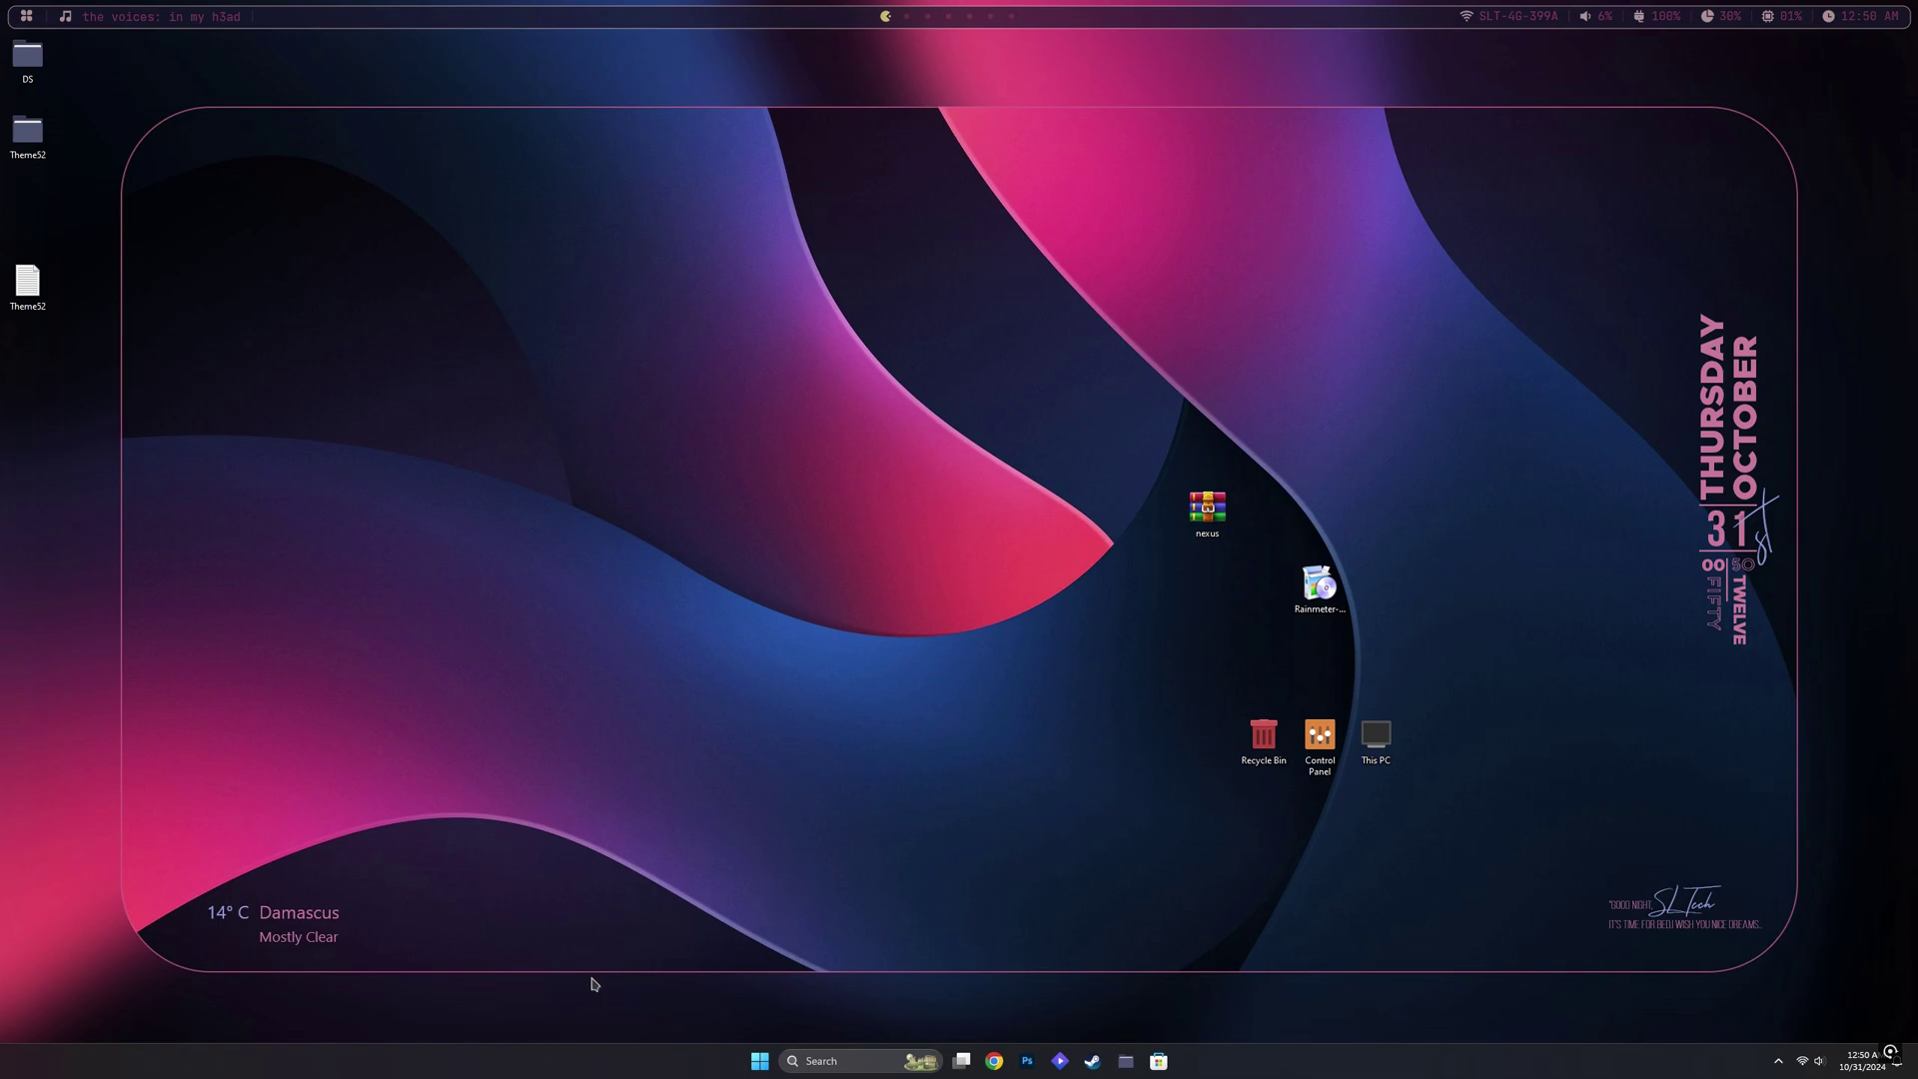
Open the Weather Info skin's file for editing, and search for "yahoo weather" in Chrome to reach the Yahoo Weather page
right_click(268, 922)
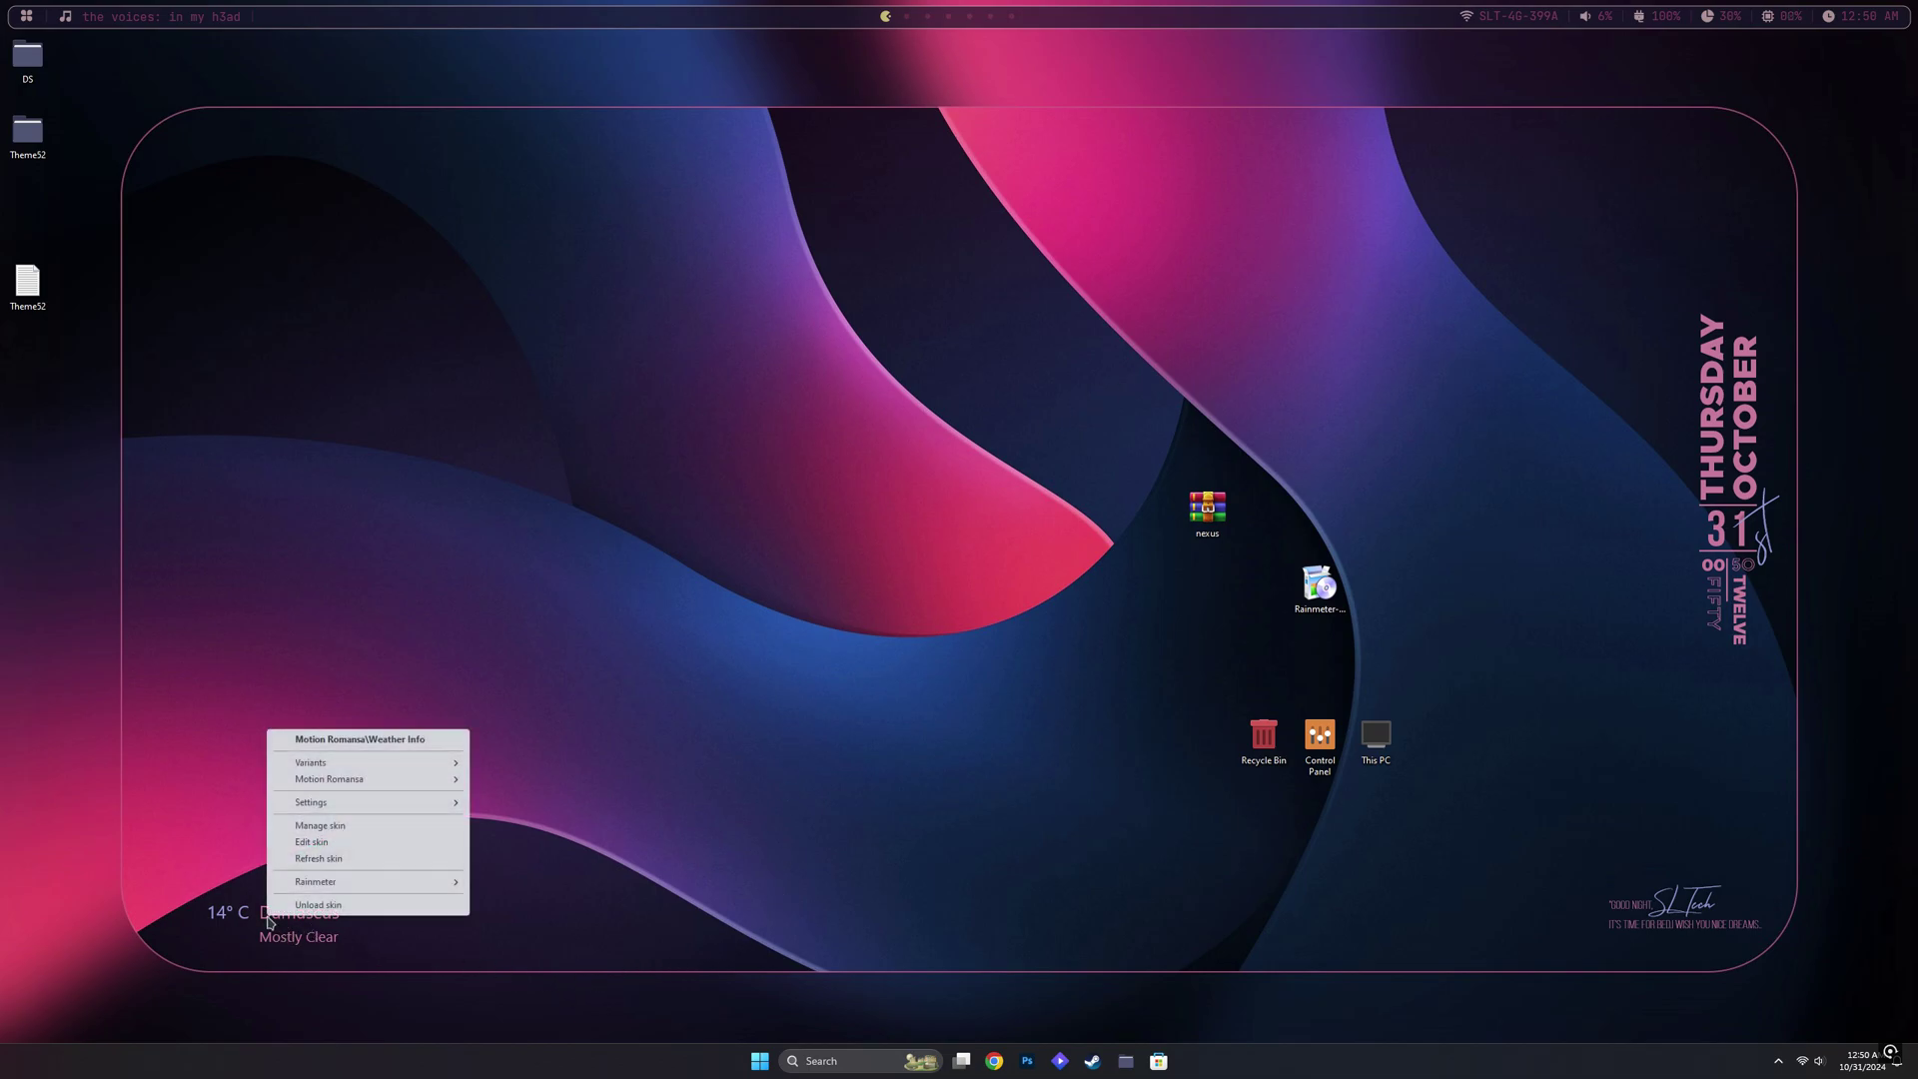
left_click(312, 842)
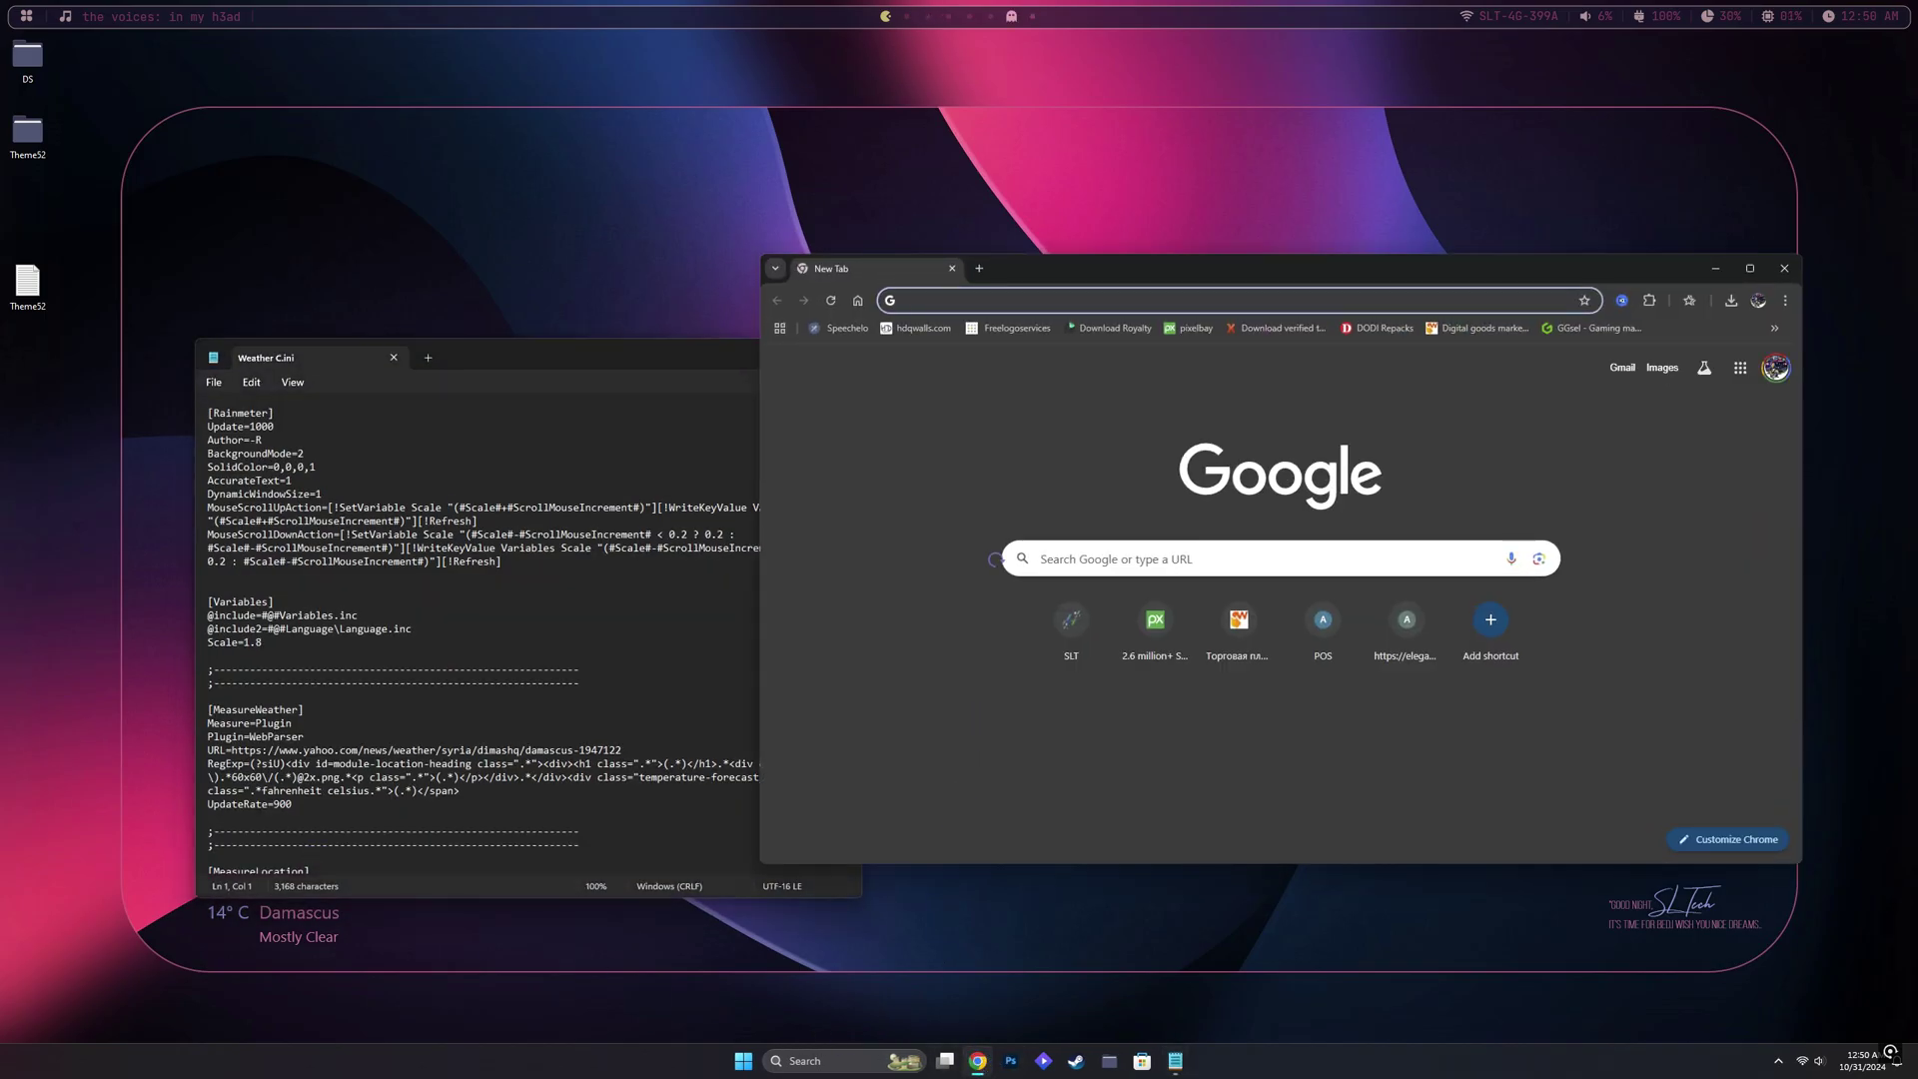
left_click(986, 301)
type("y")
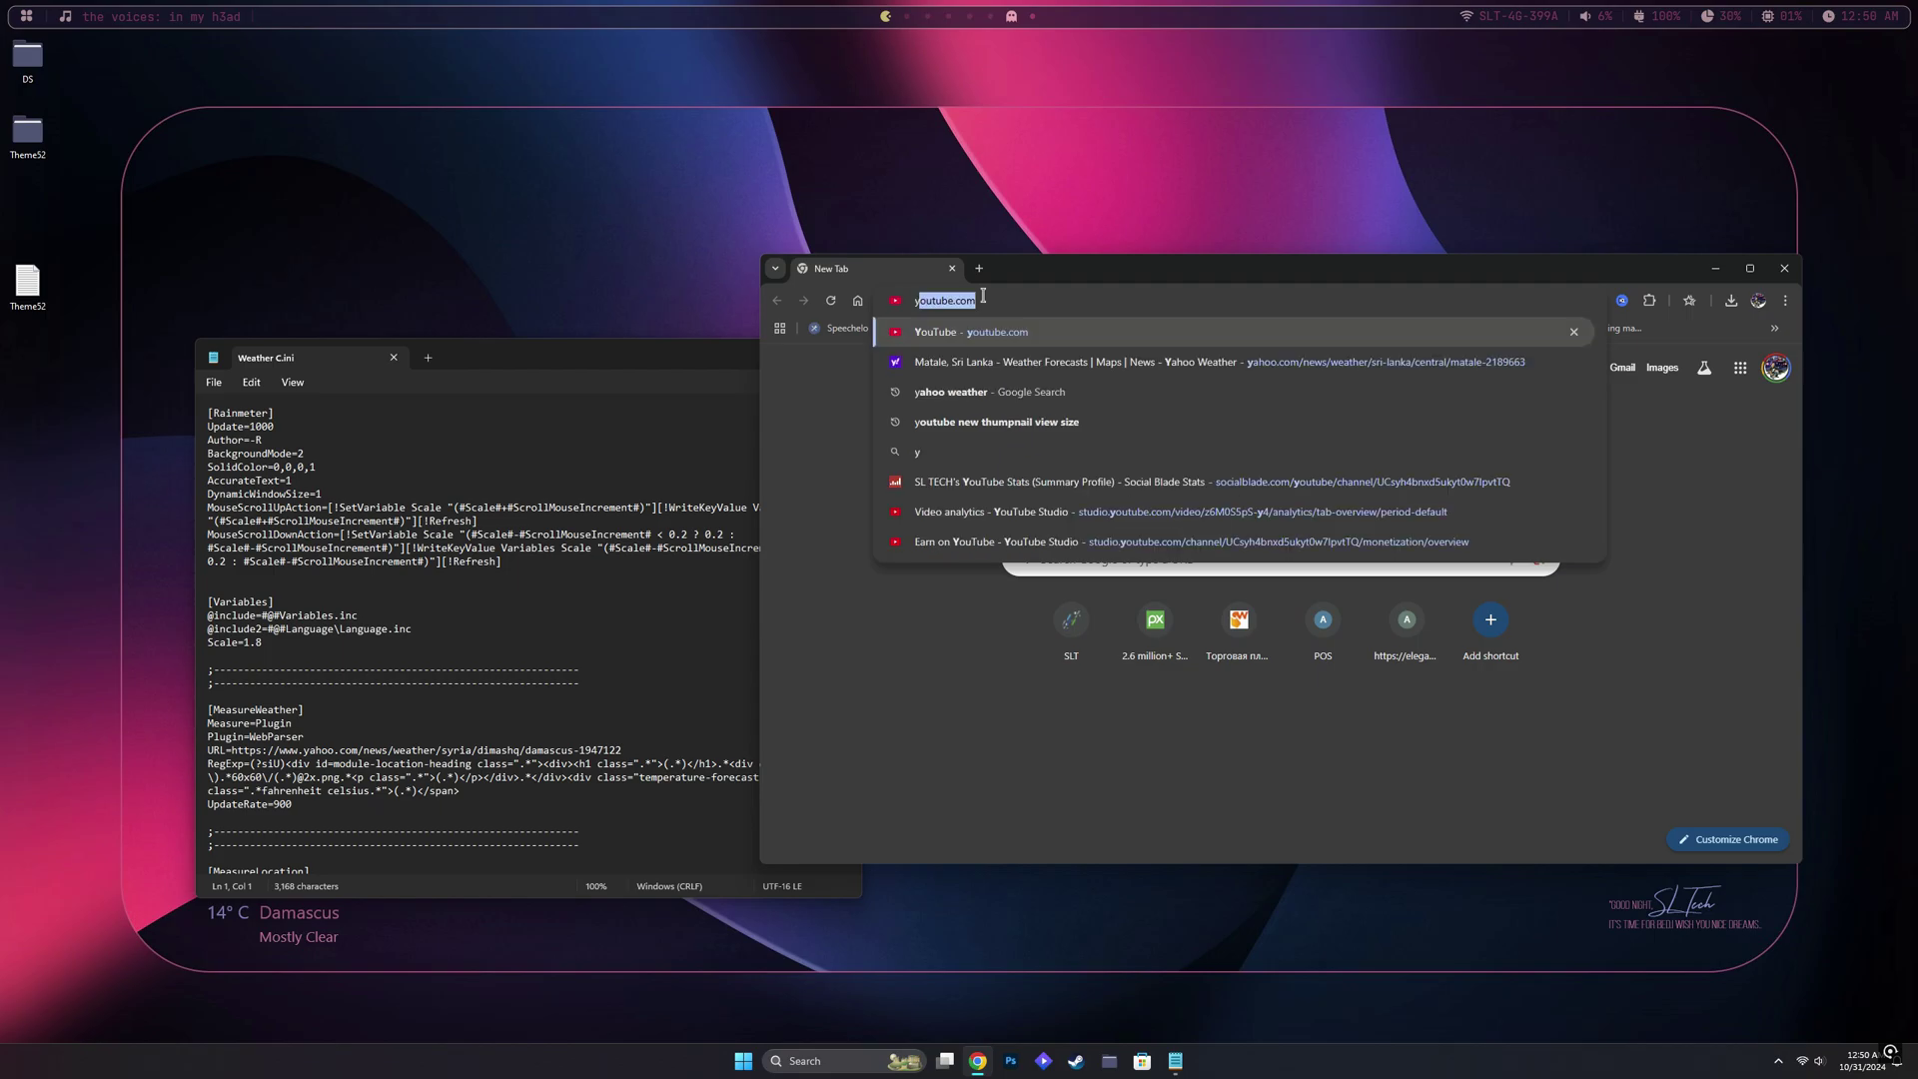
type("ahoo weathe")
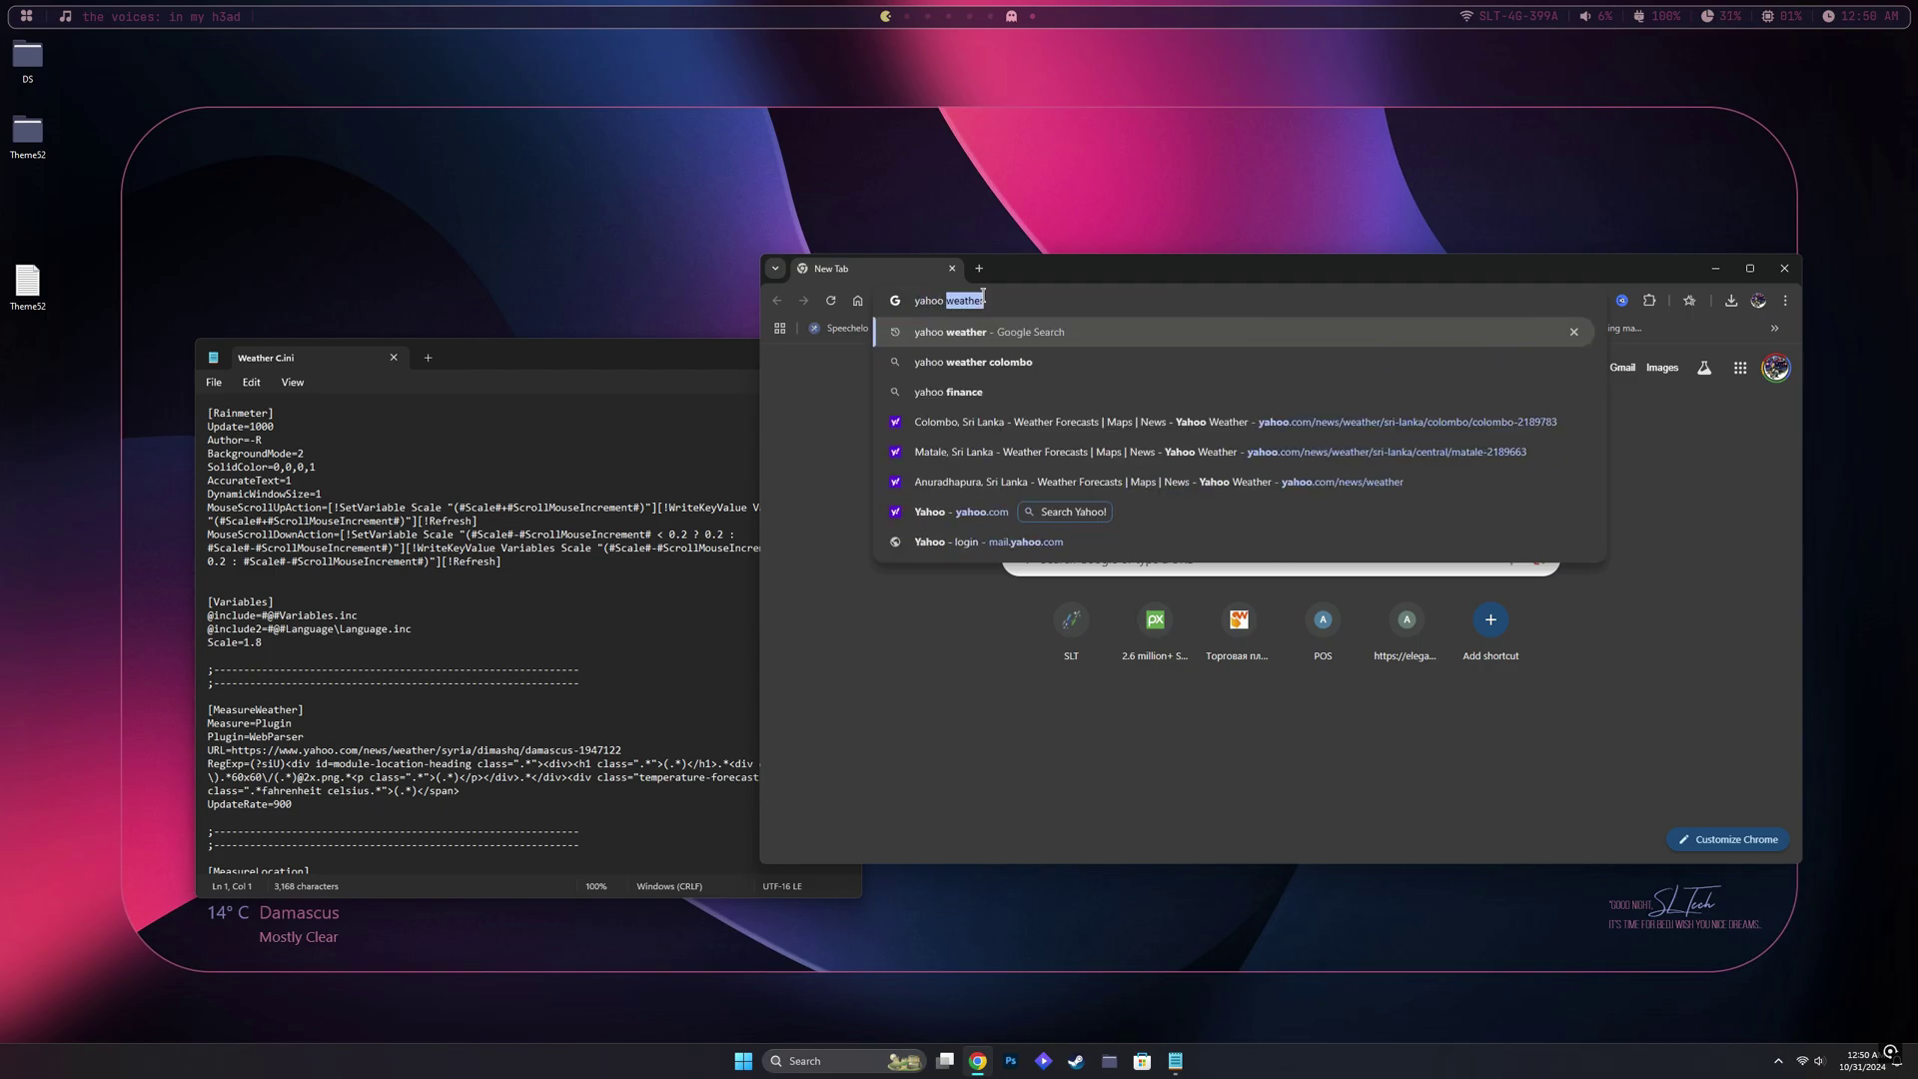
type("r")
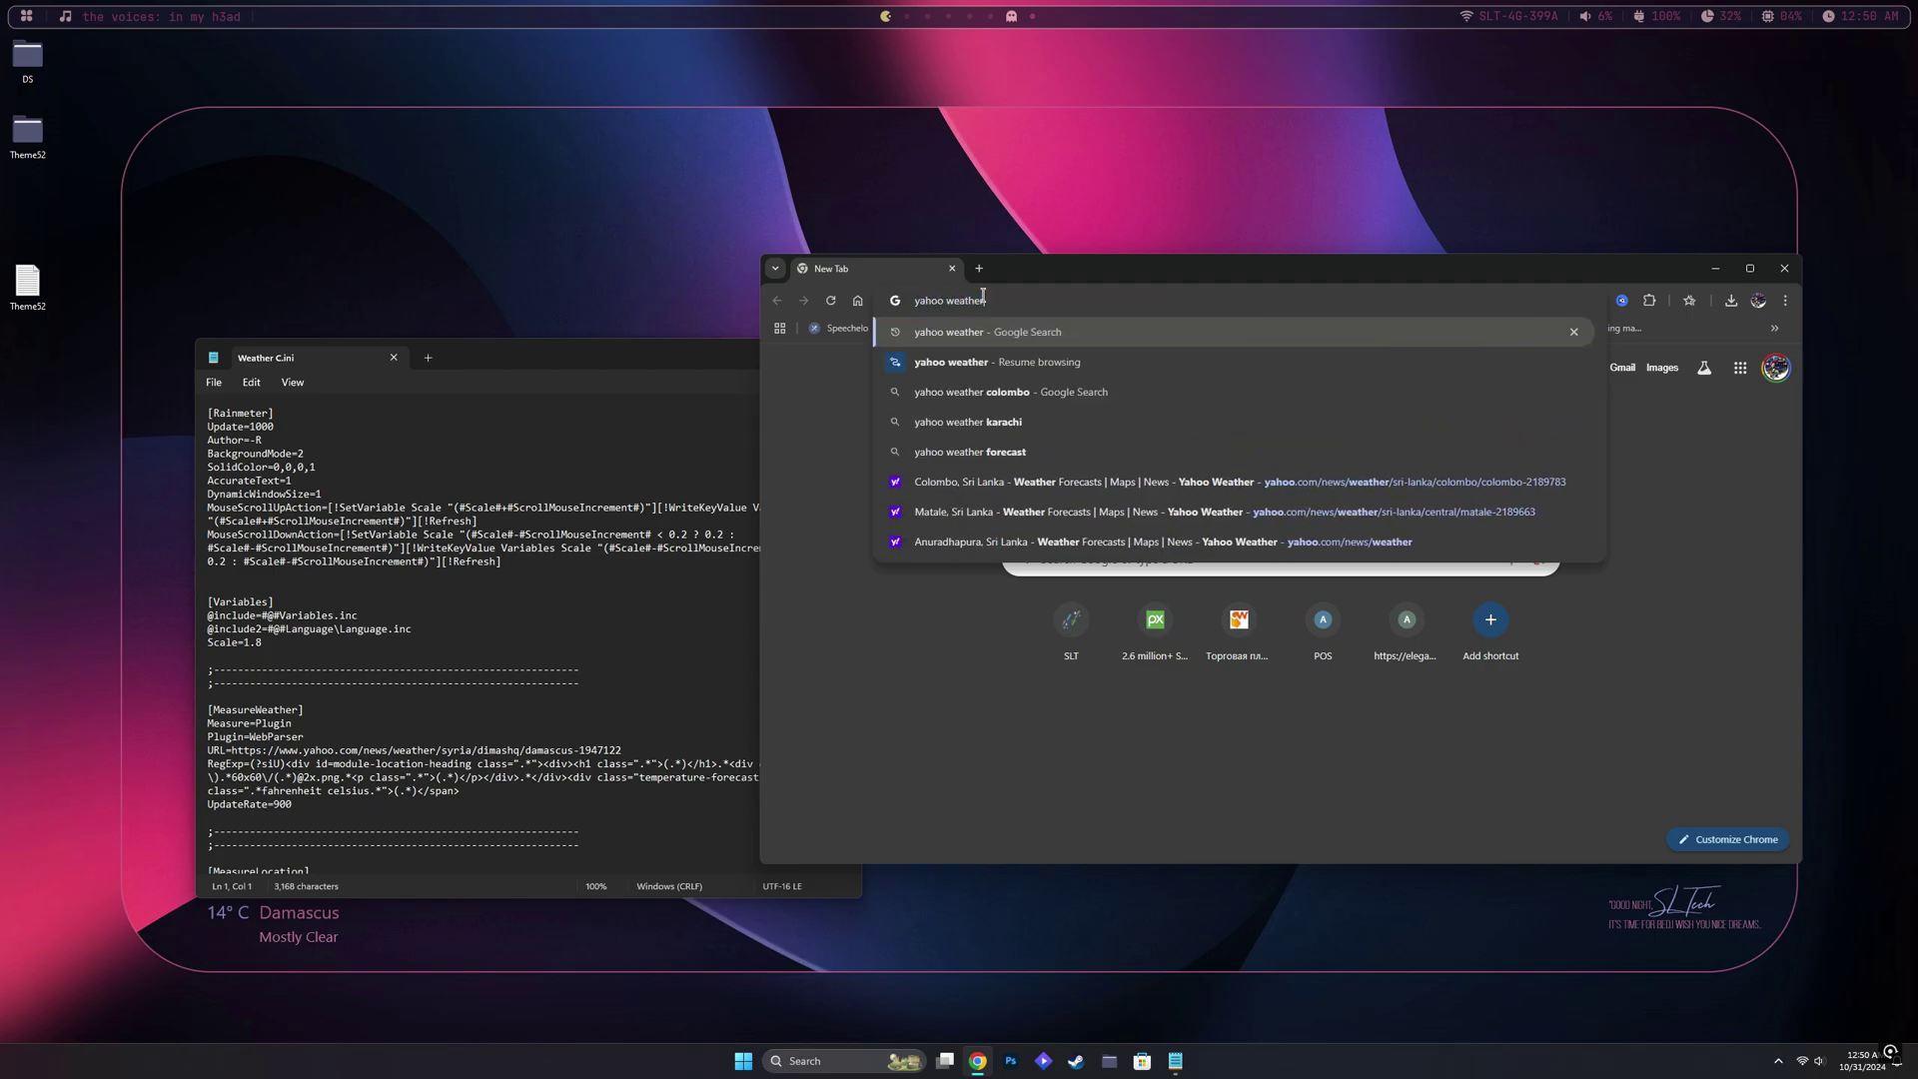
key("Return")
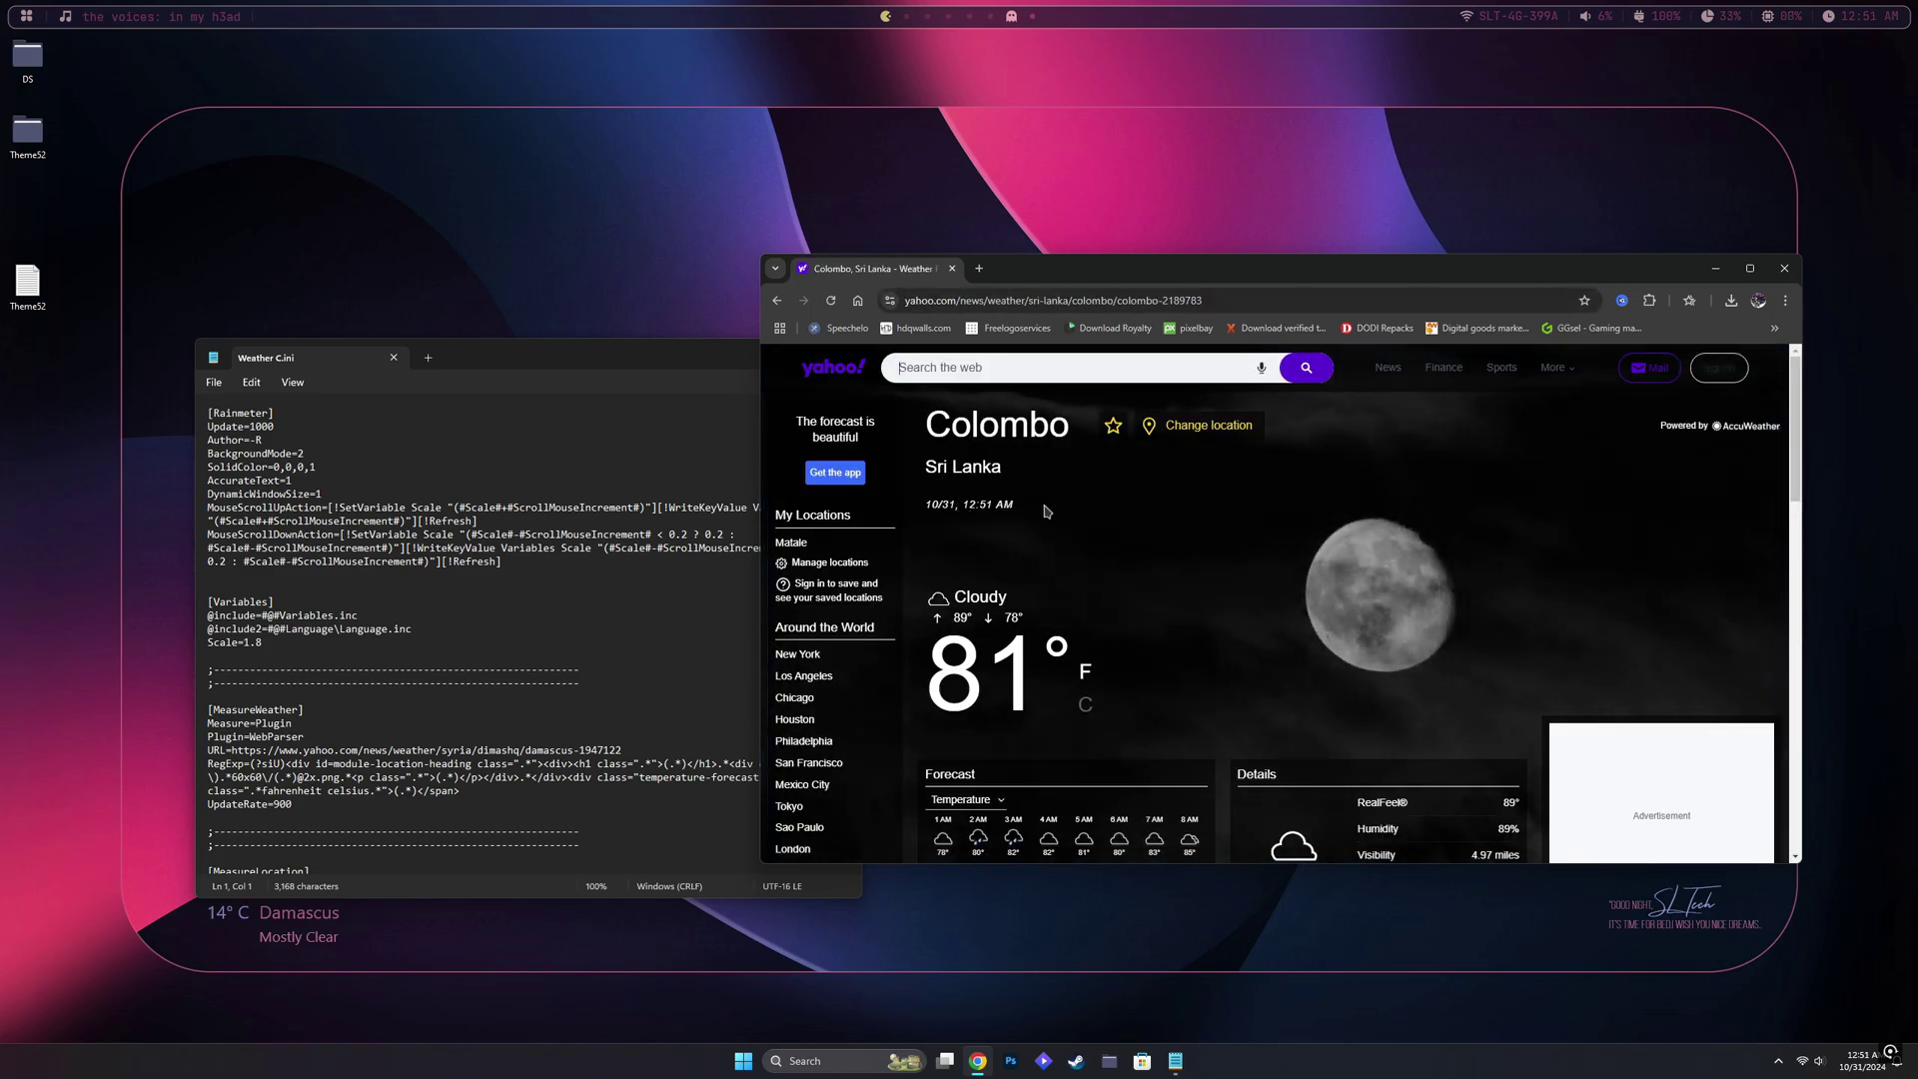
Change the Yahoo Weather location to Kandy, Central, Sri Lanka, and show its temperature in Celsius
left_click(1206, 431)
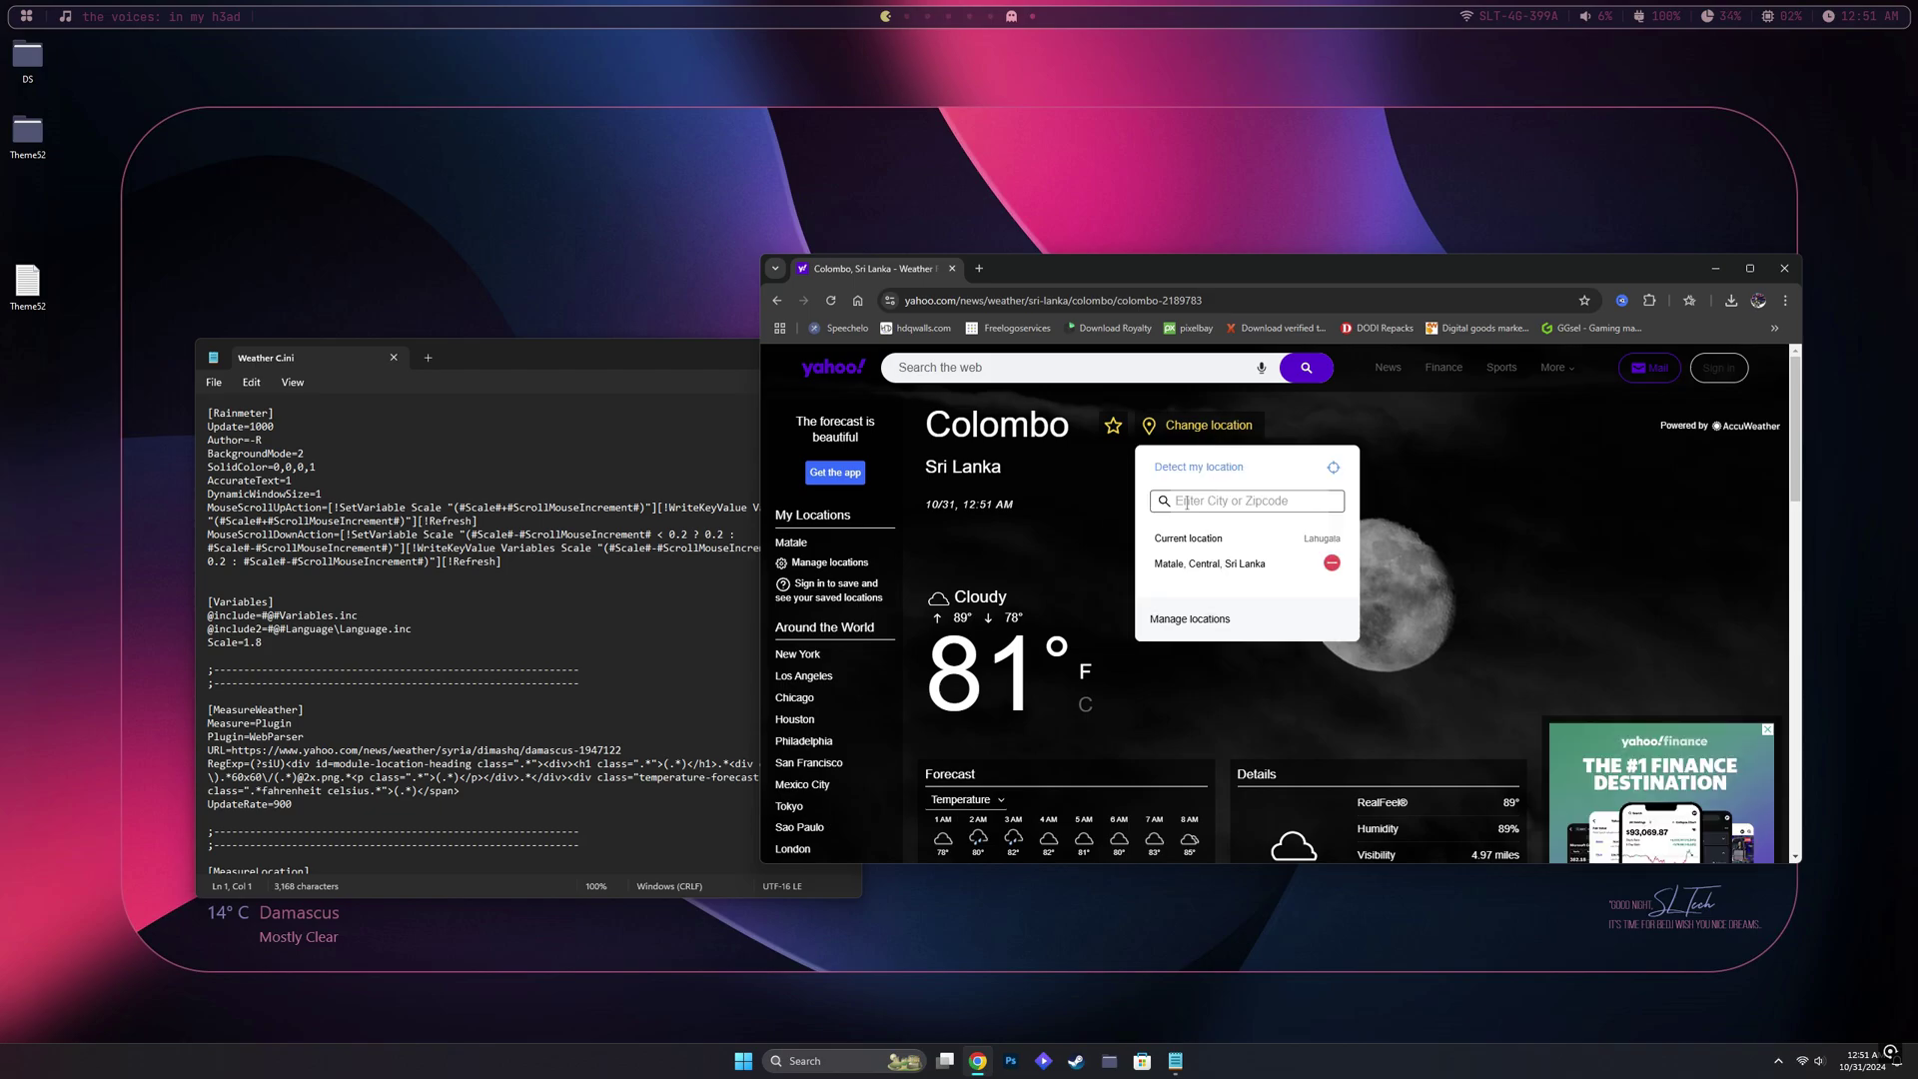
type("Kandy")
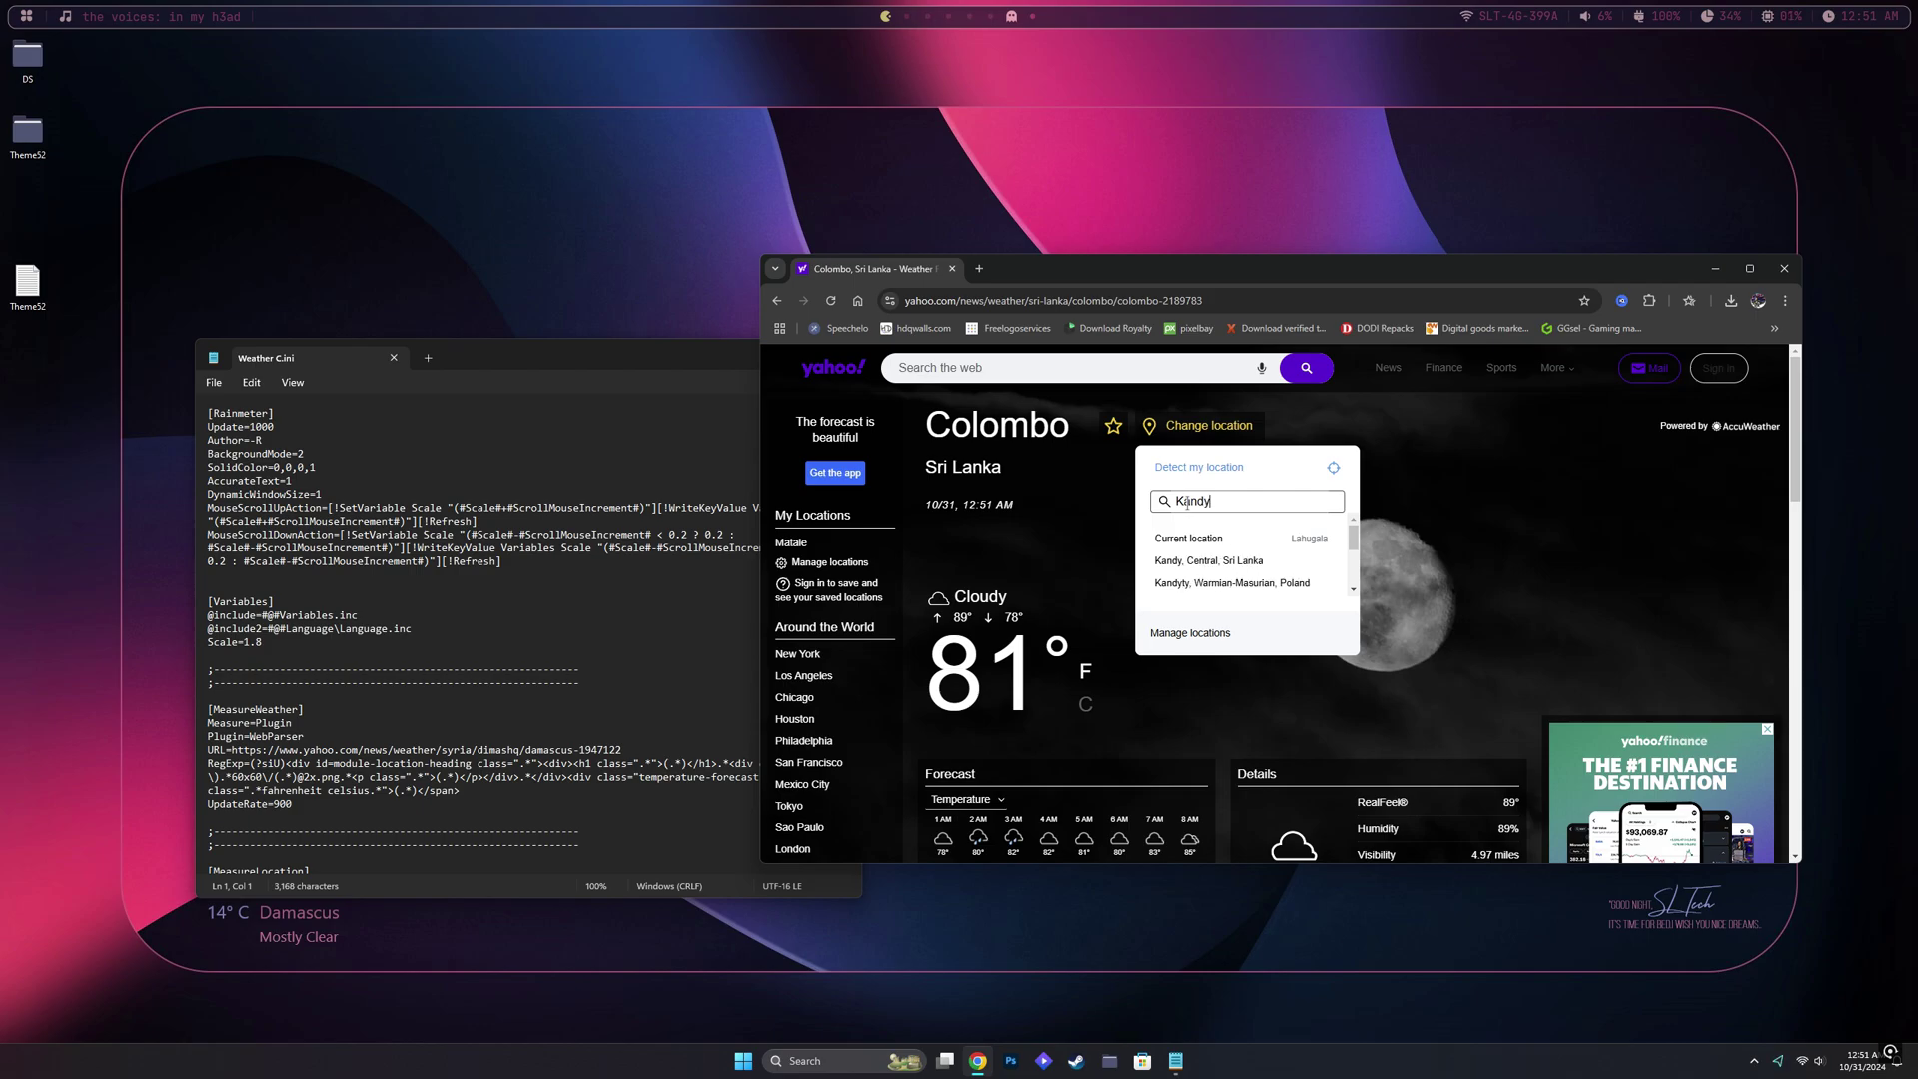
left_click(1197, 561)
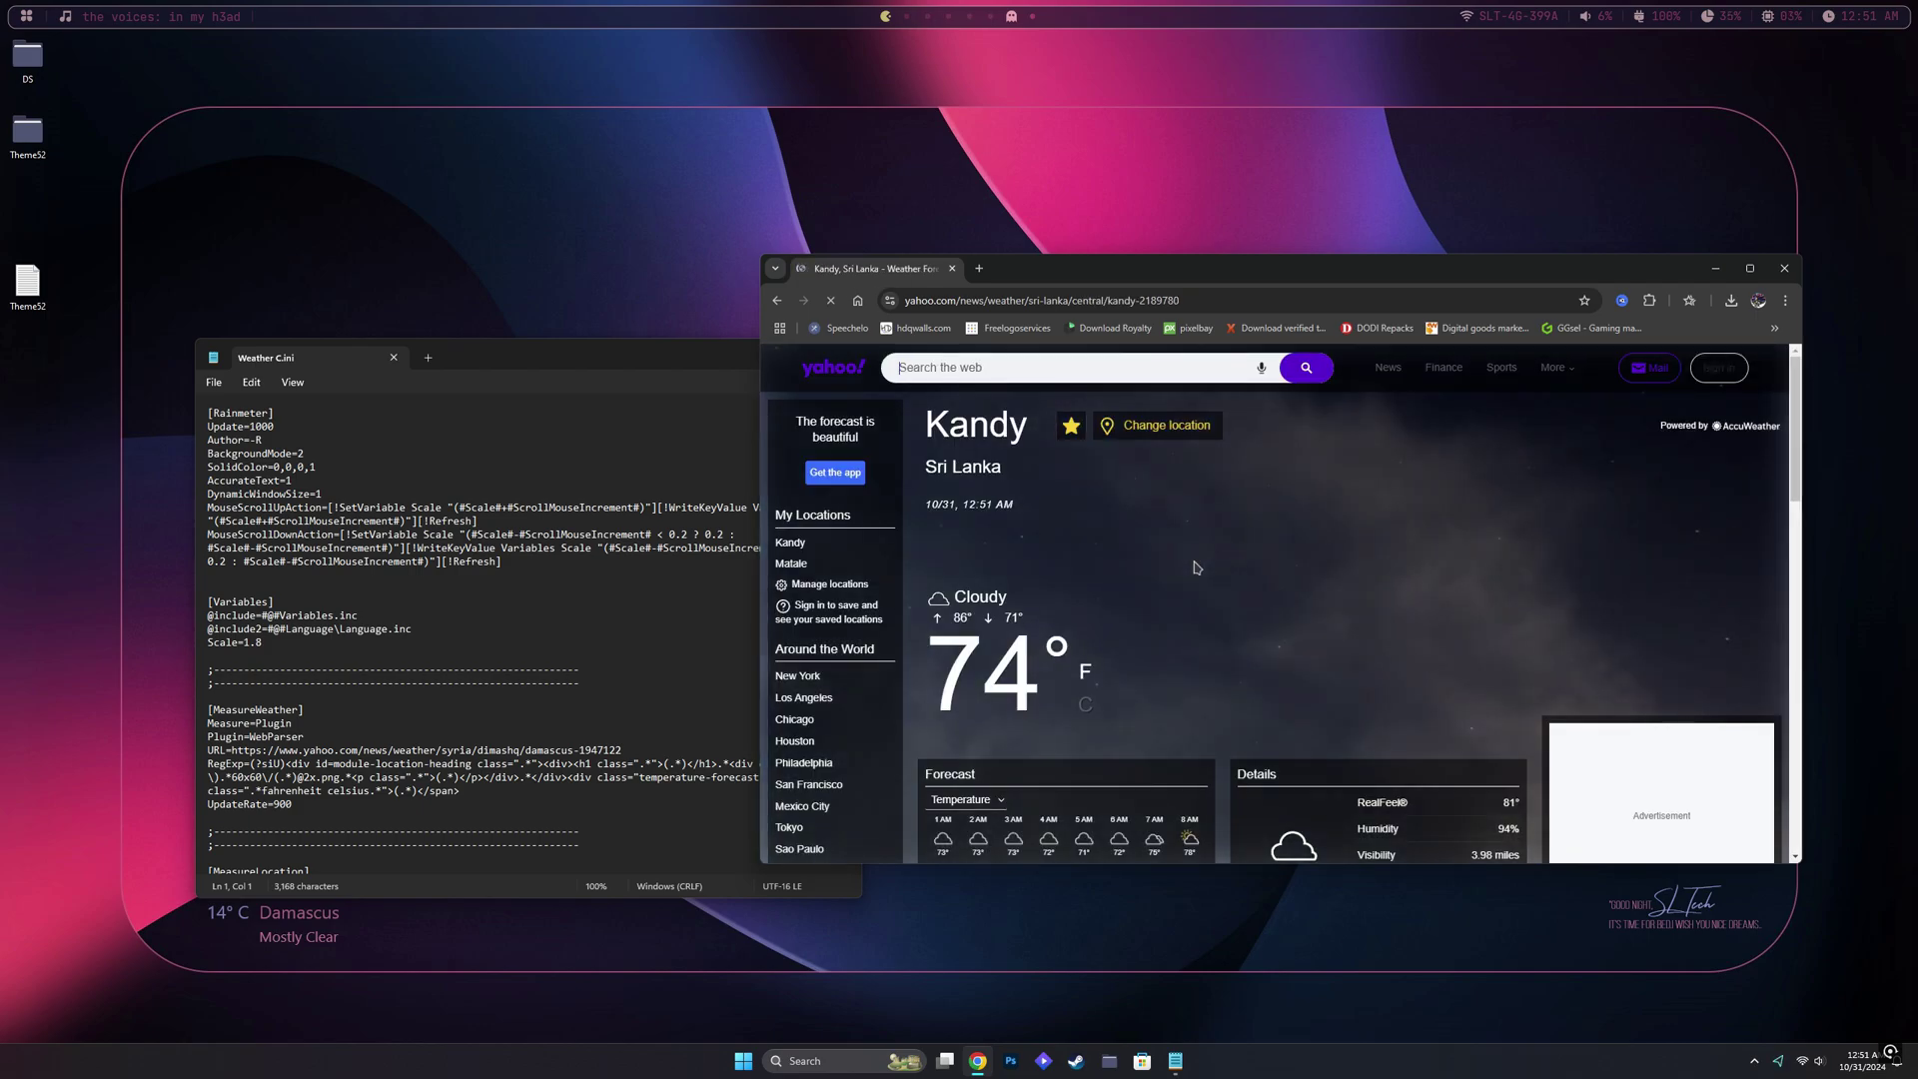
left_click(1086, 705)
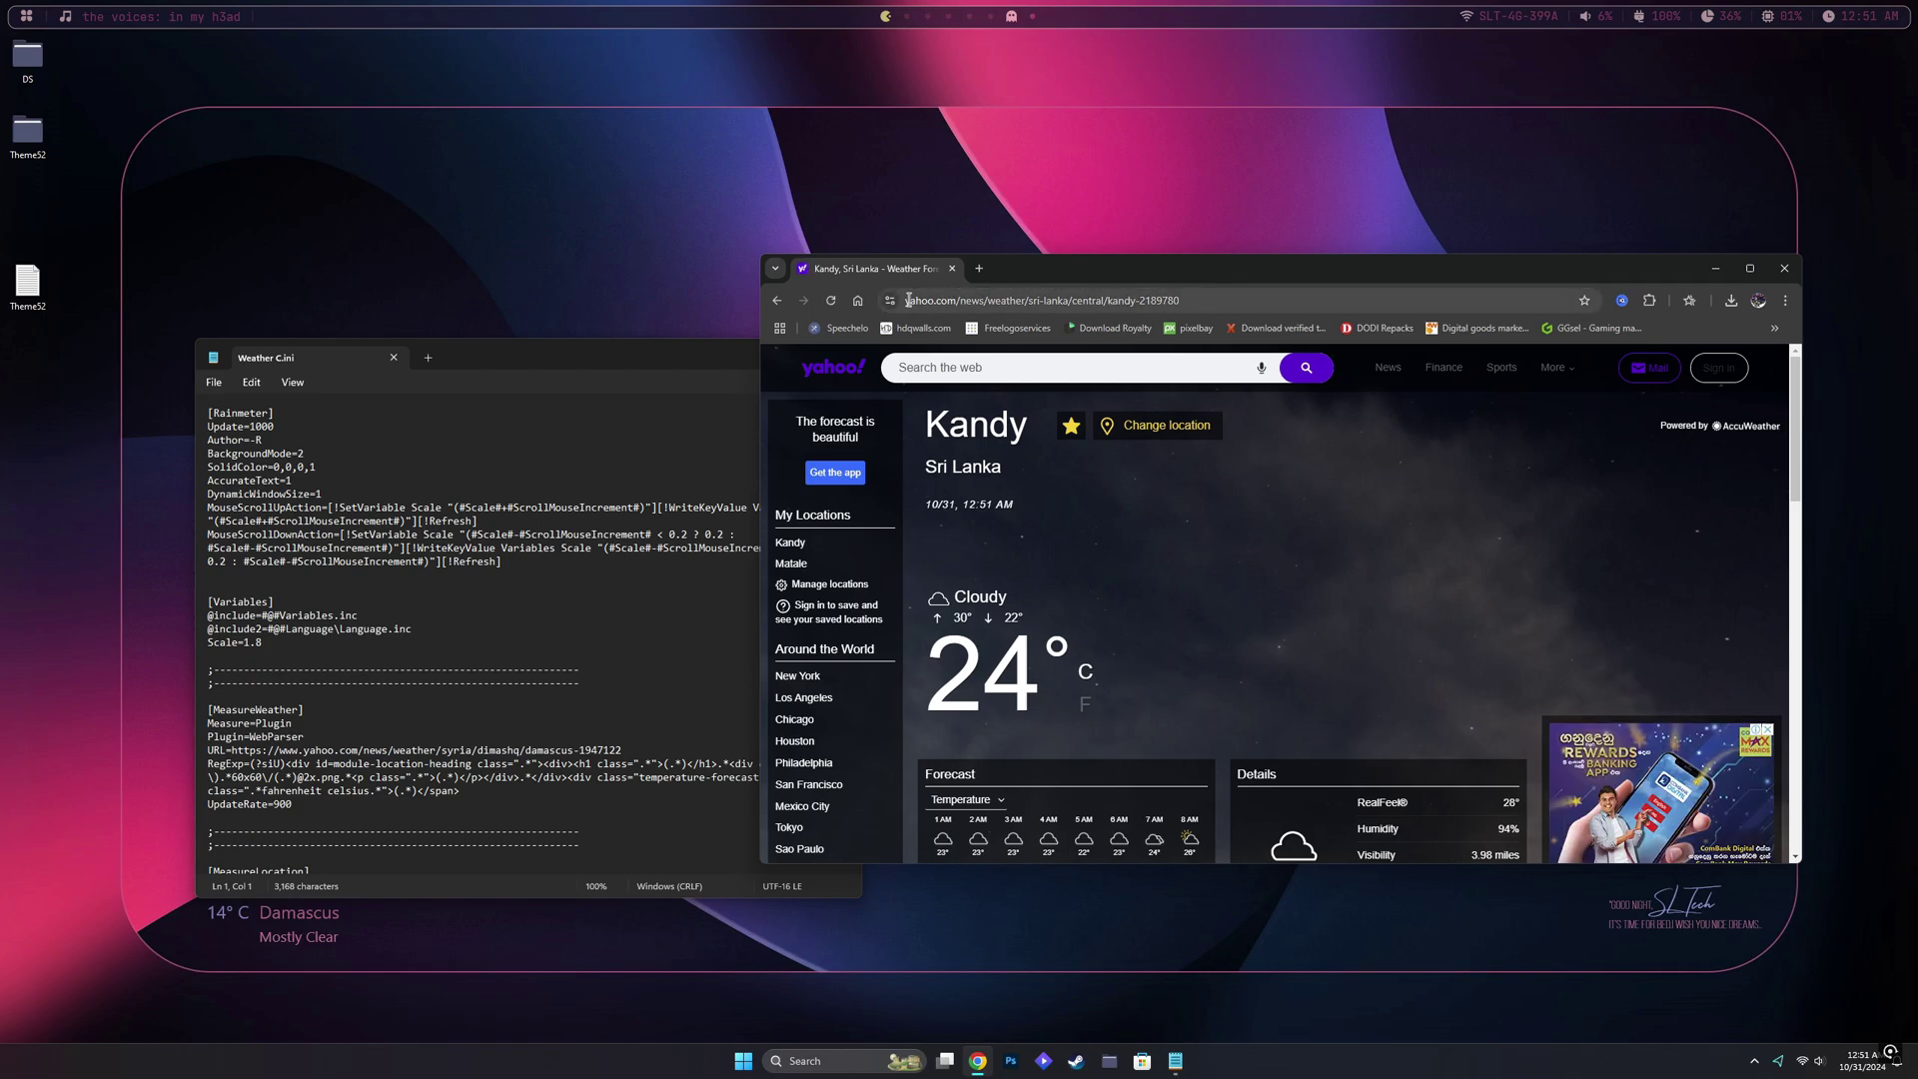
Copy the Kandy weather page's address and paste it over the MeasureWeather URL in Weather C.ini
left_click_drag(909, 300, 1261, 316)
right_click(1223, 304)
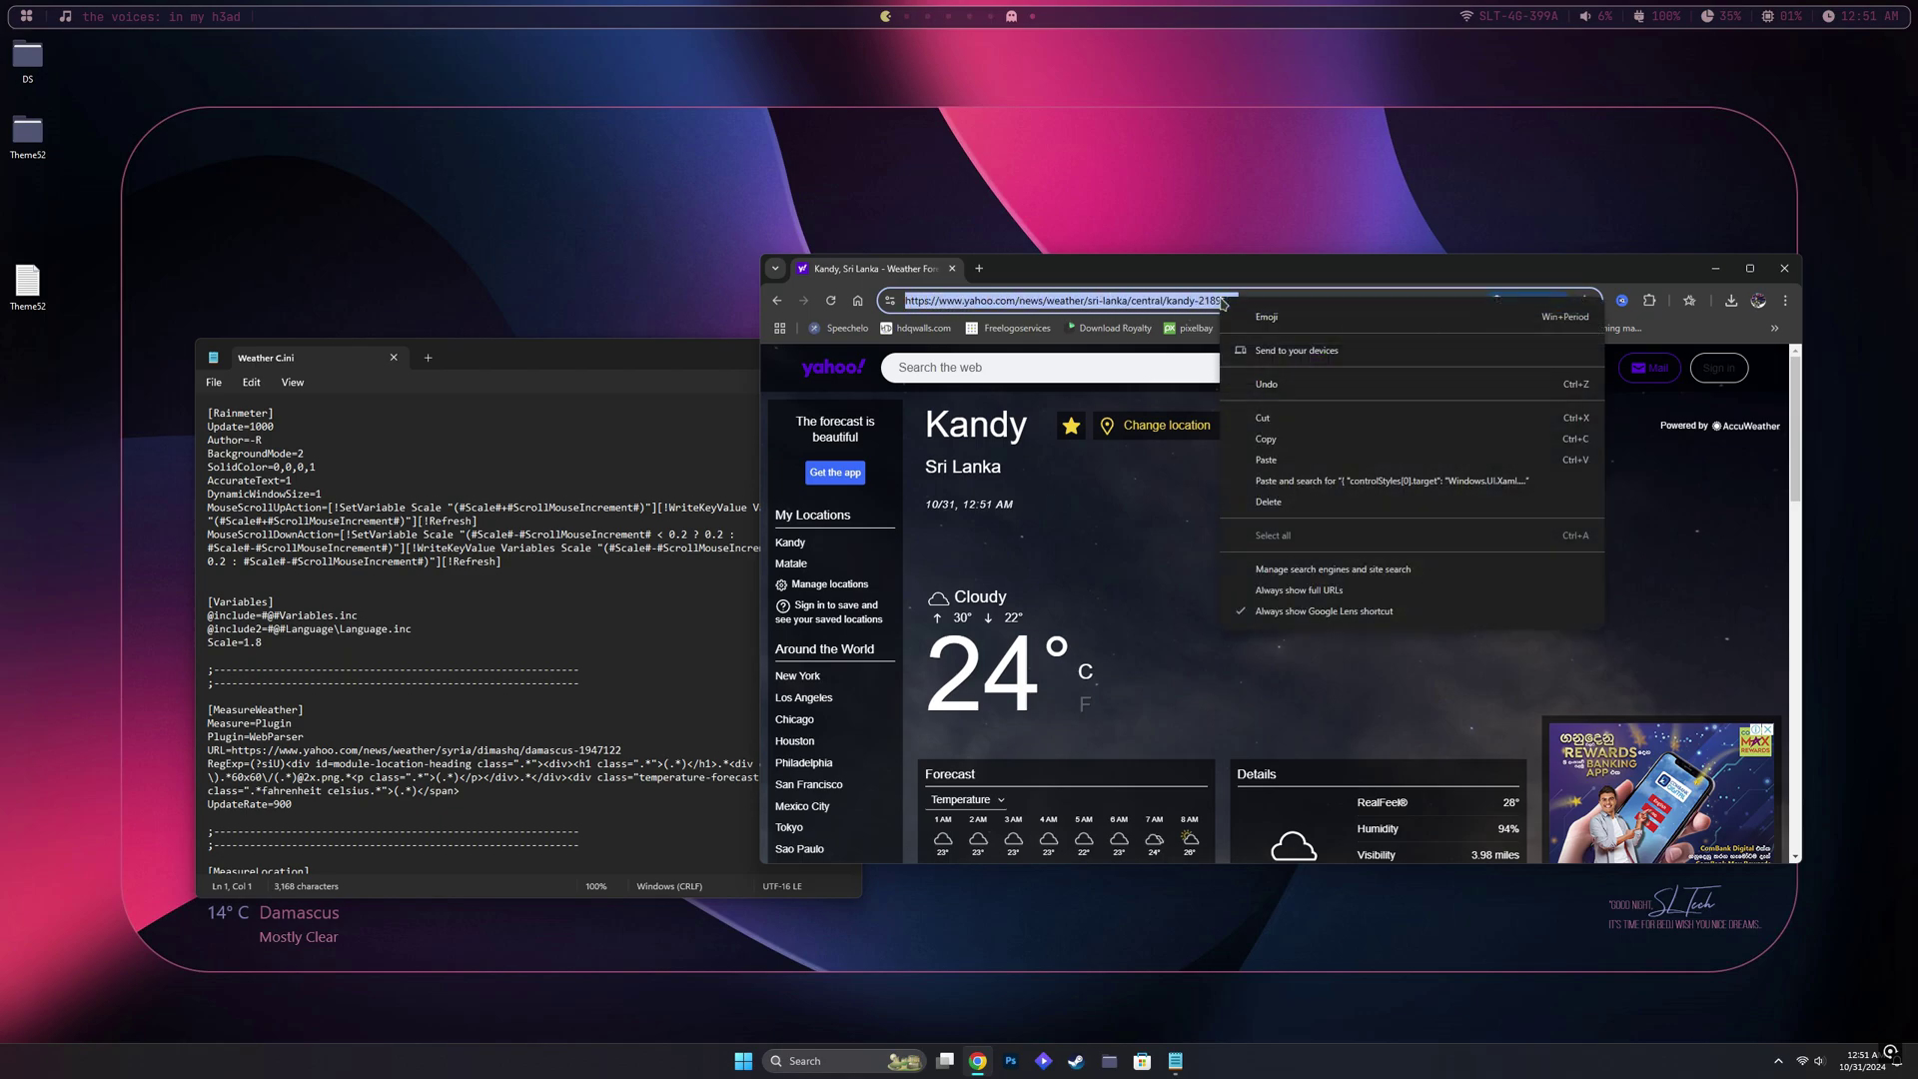
left_click(1278, 443)
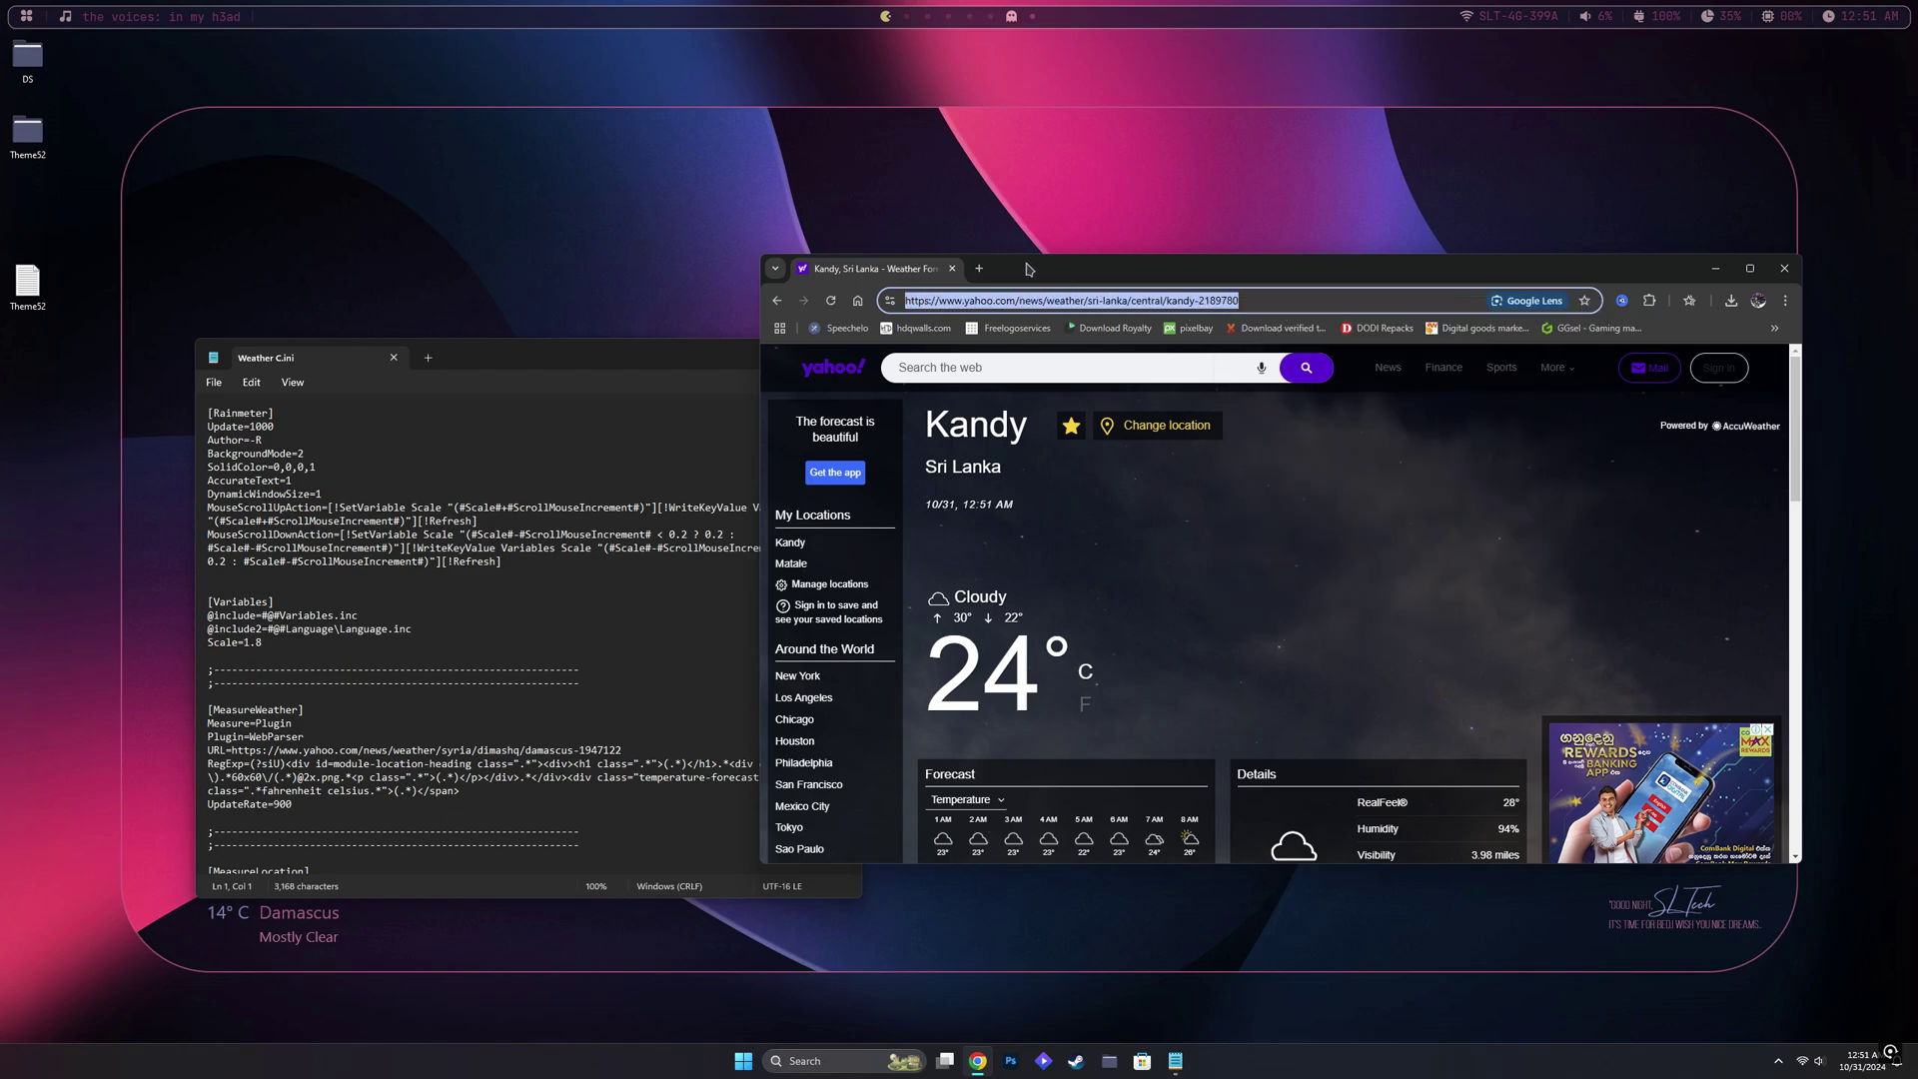
key("super+Down")
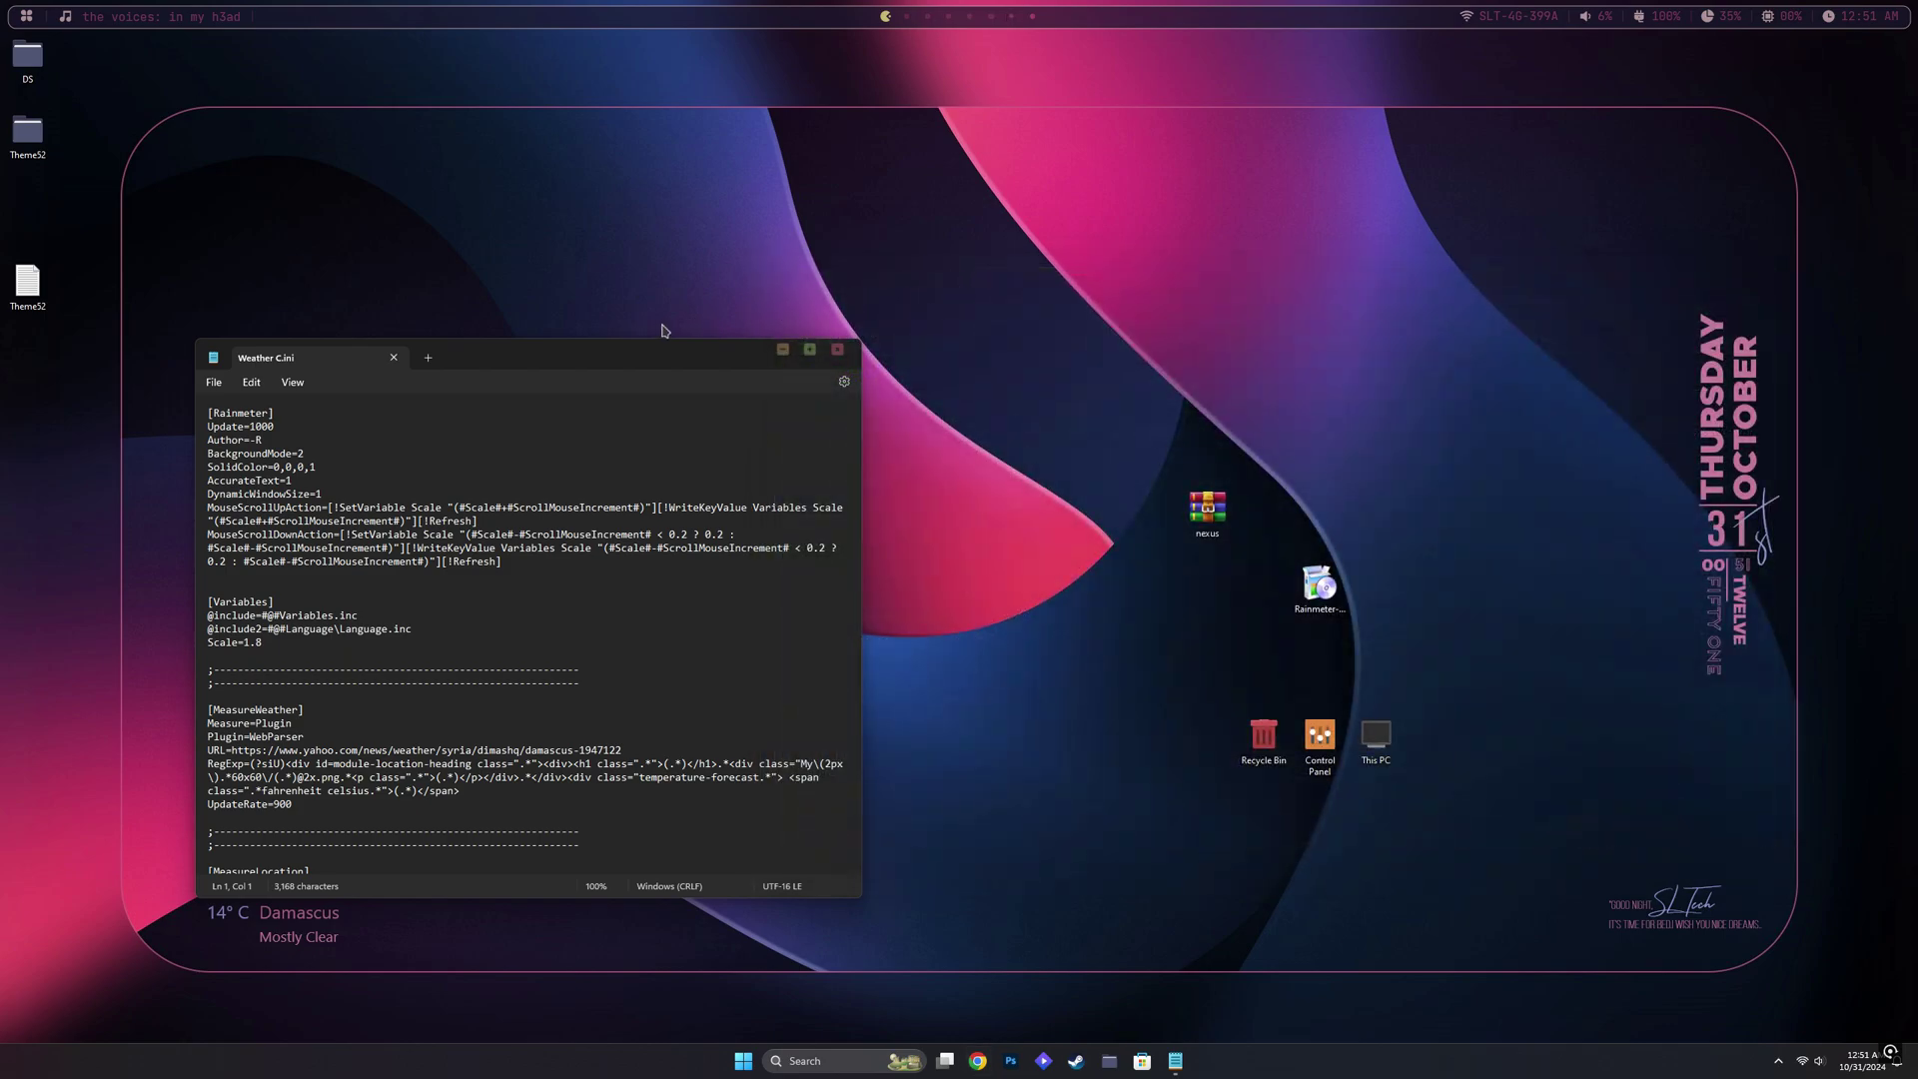
left_click_drag(593, 352, 608, 267)
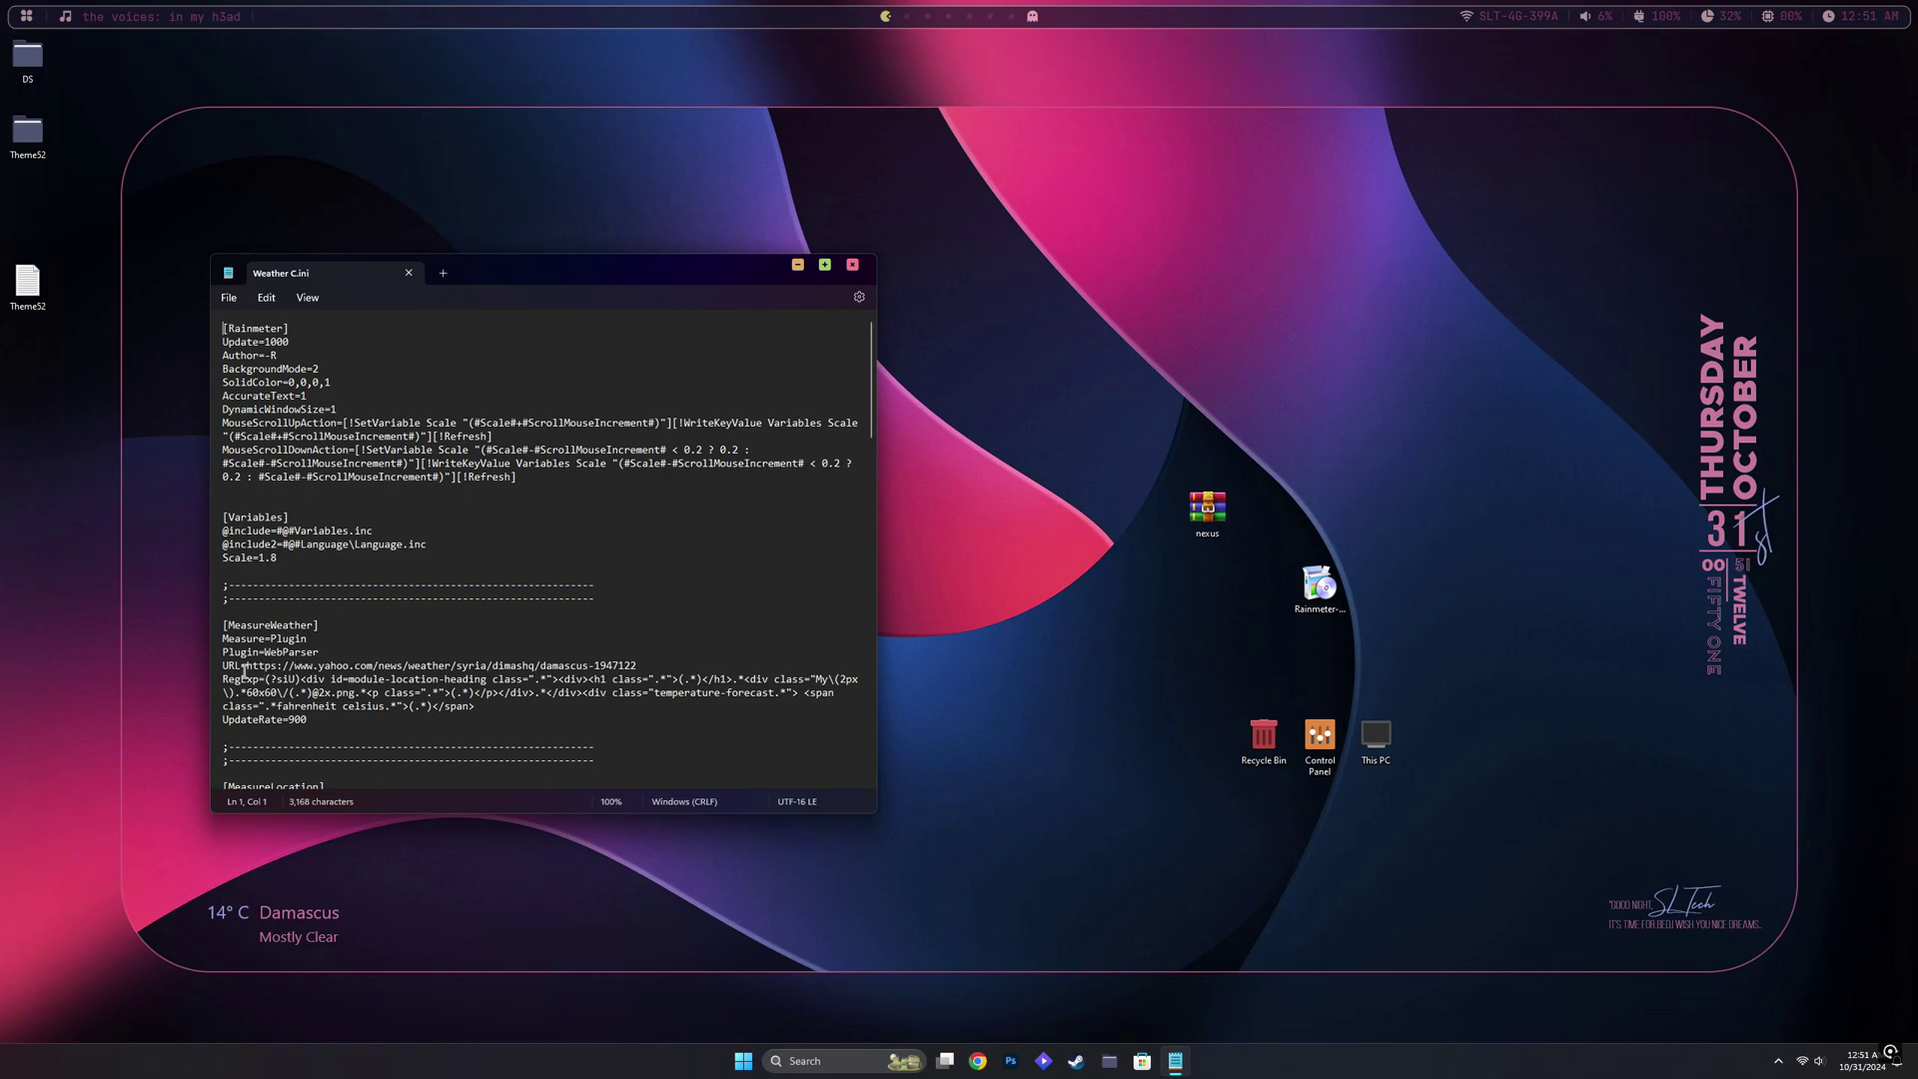
left_click_drag(247, 665, 651, 670)
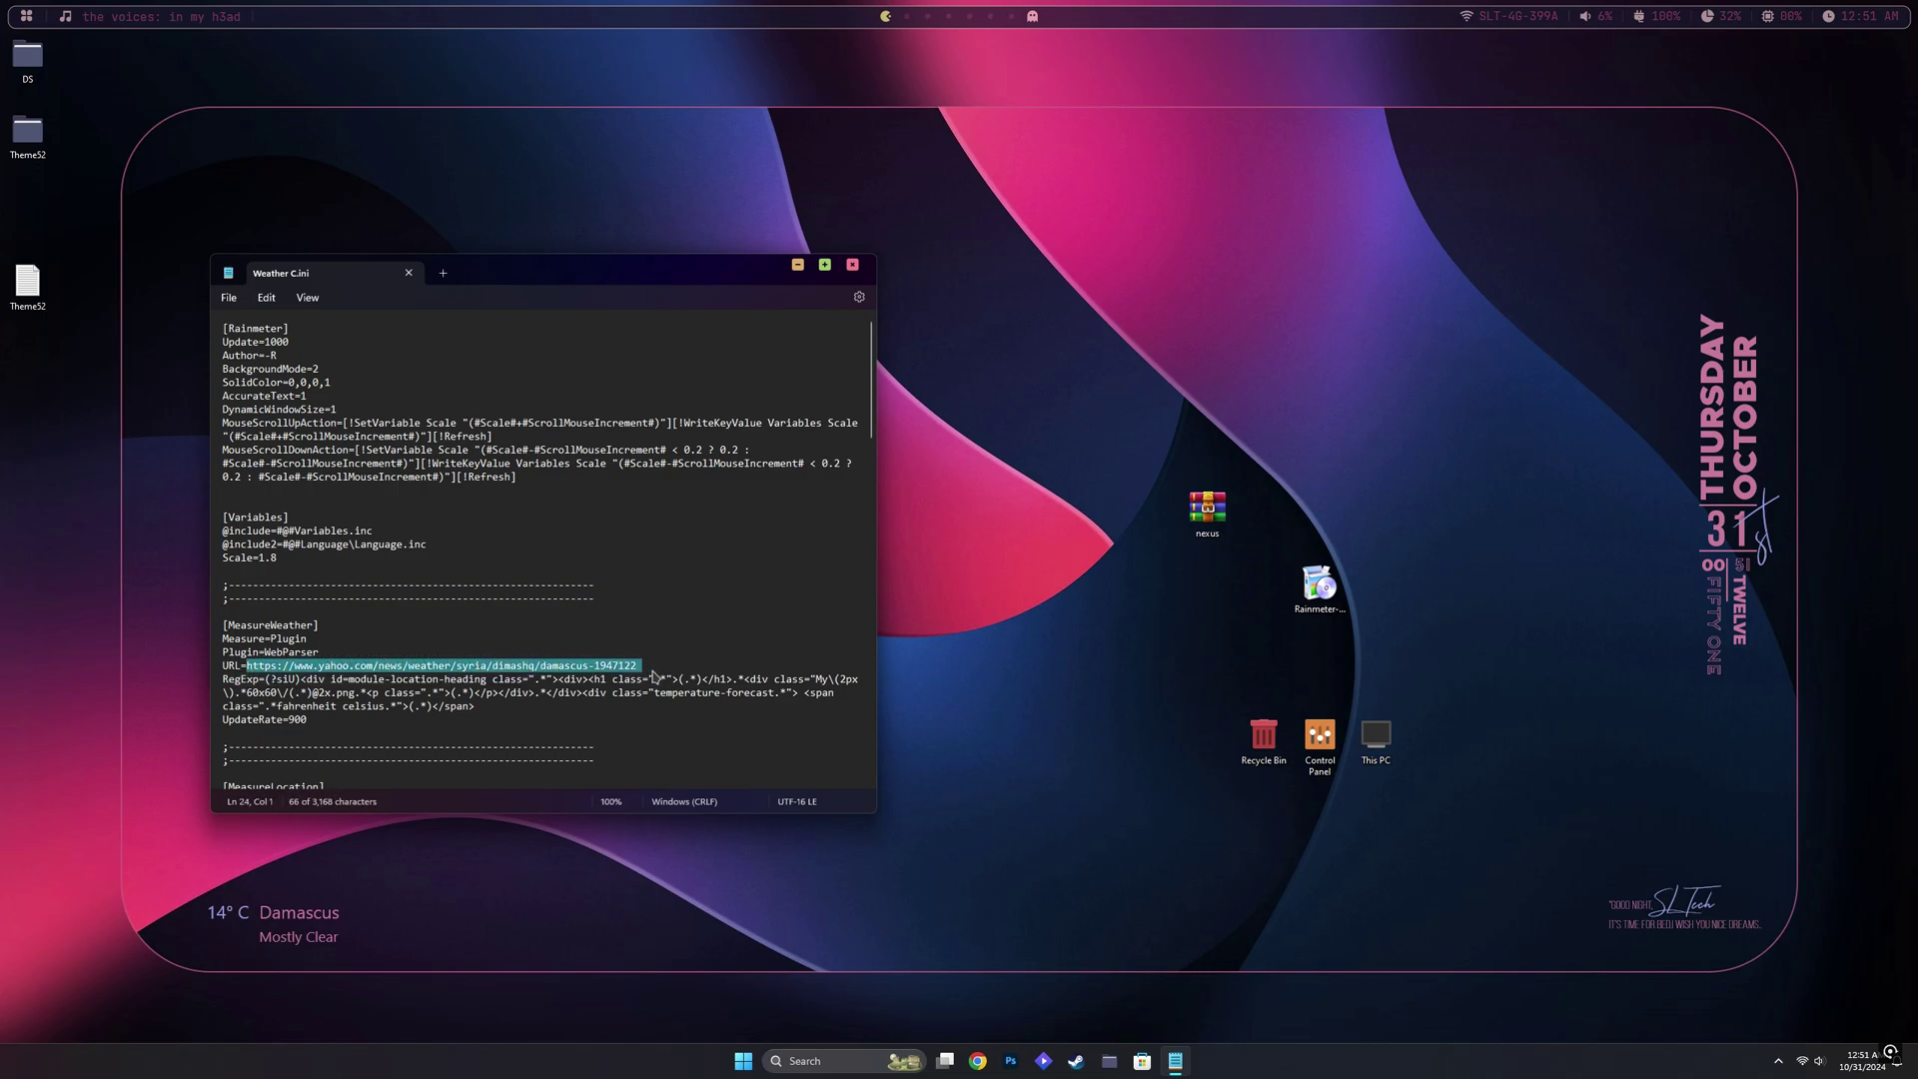
right_click(555, 668)
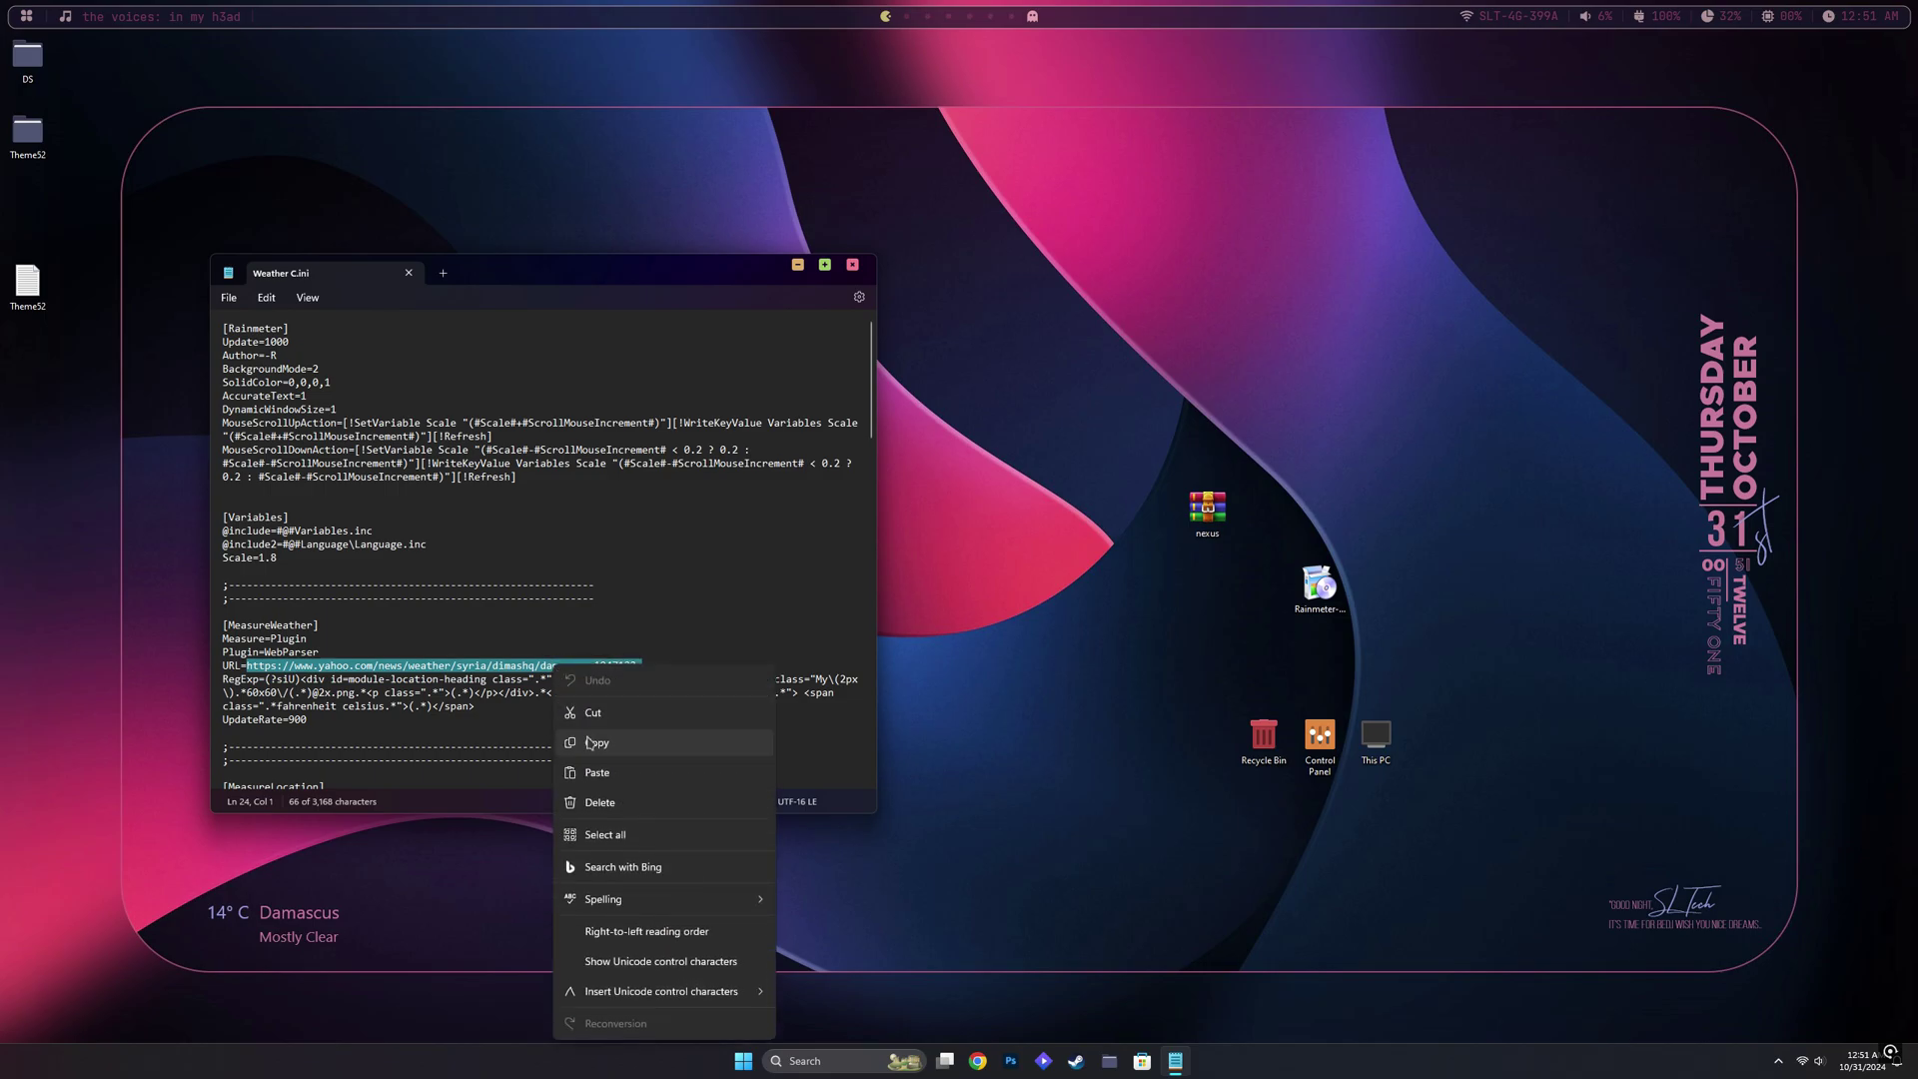
left_click(597, 774)
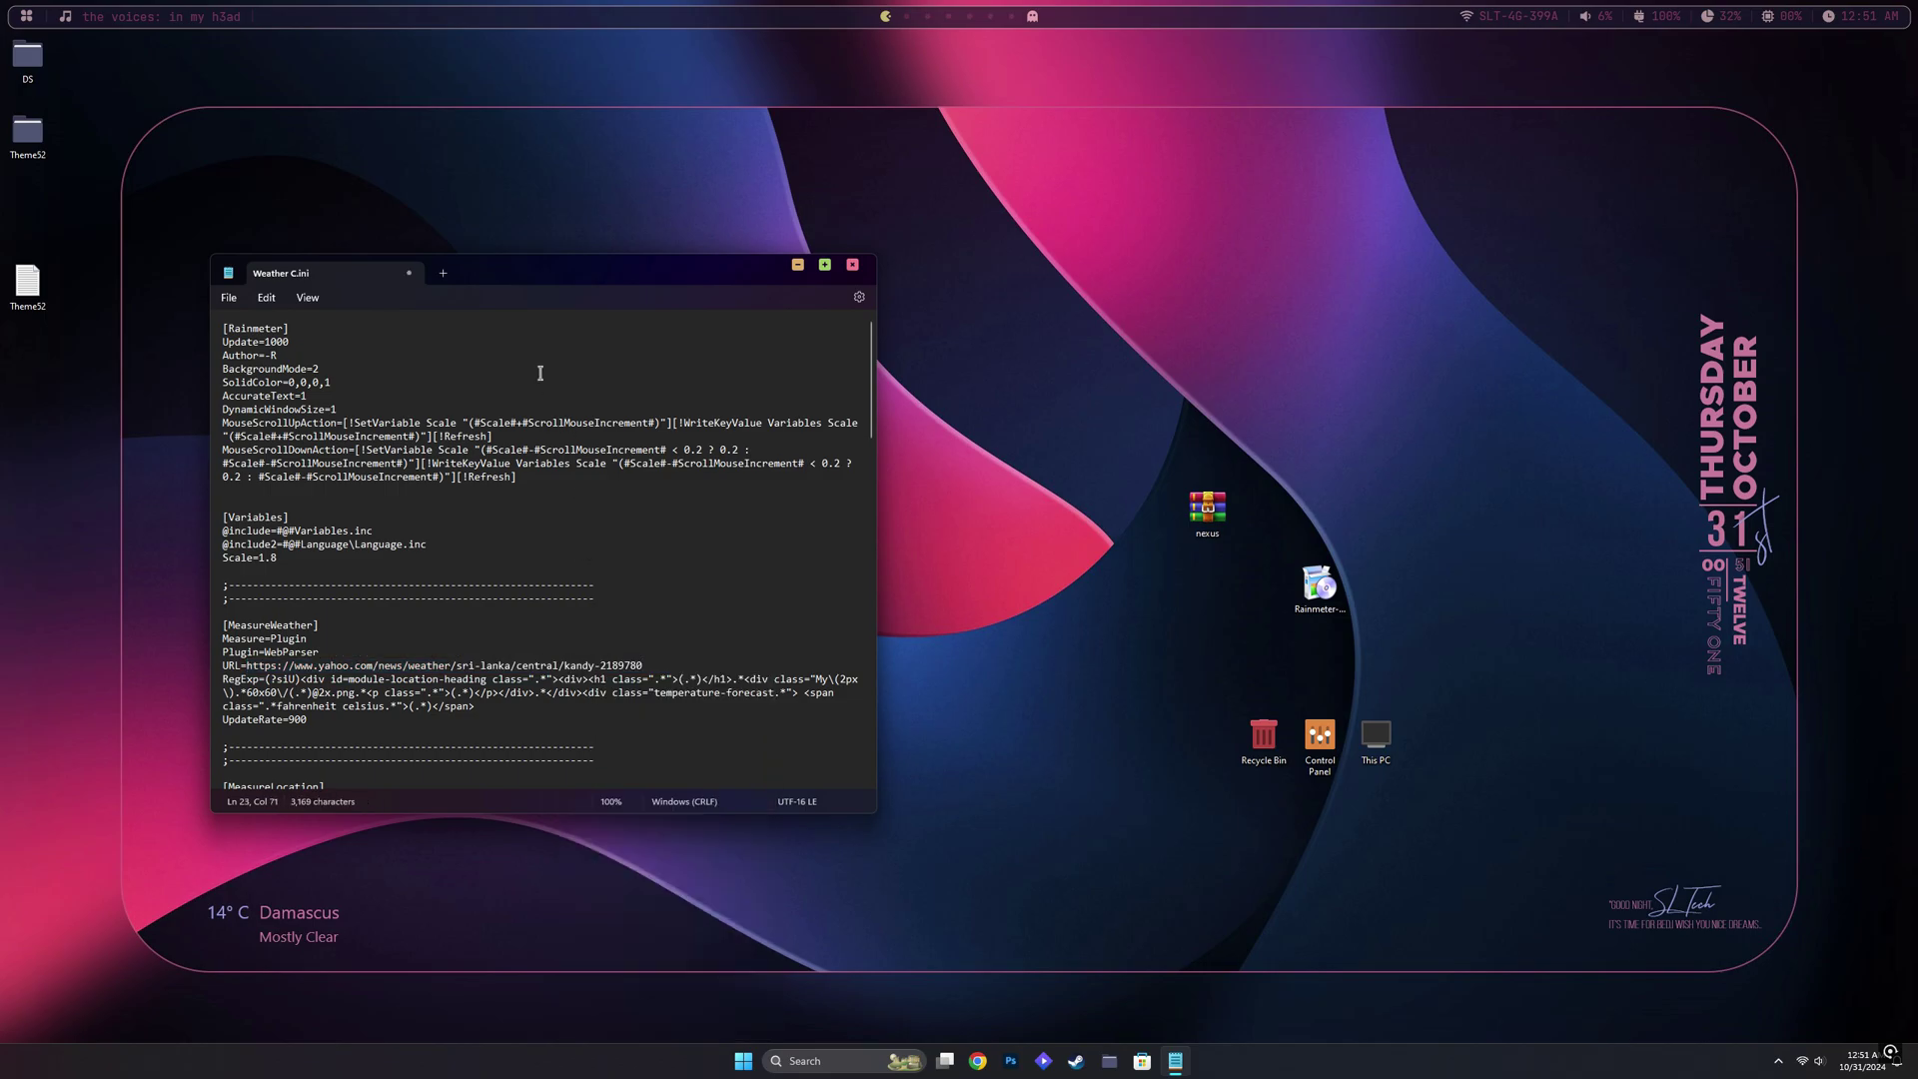
Save and close Weather C.ini, and refresh the weather skin on the desktop
left_click(229, 298)
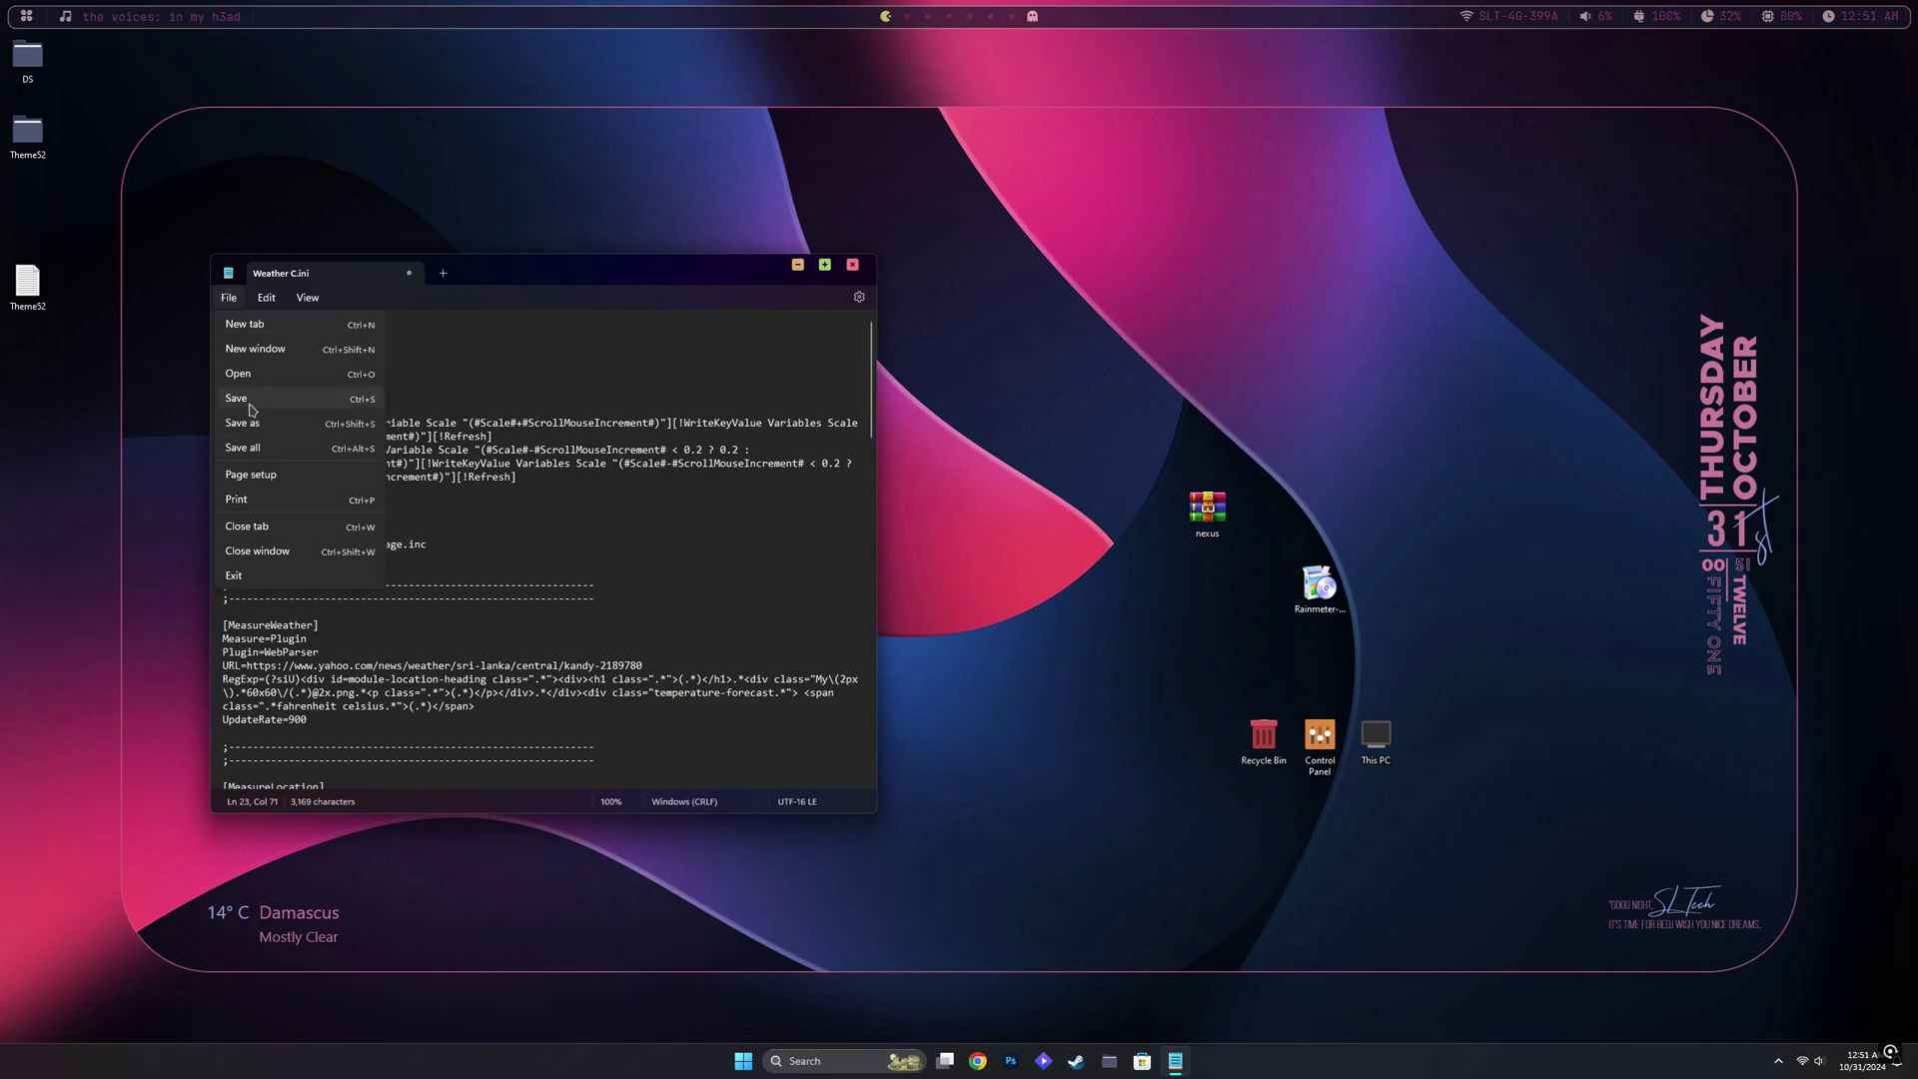
left_click(252, 407)
left_click(409, 273)
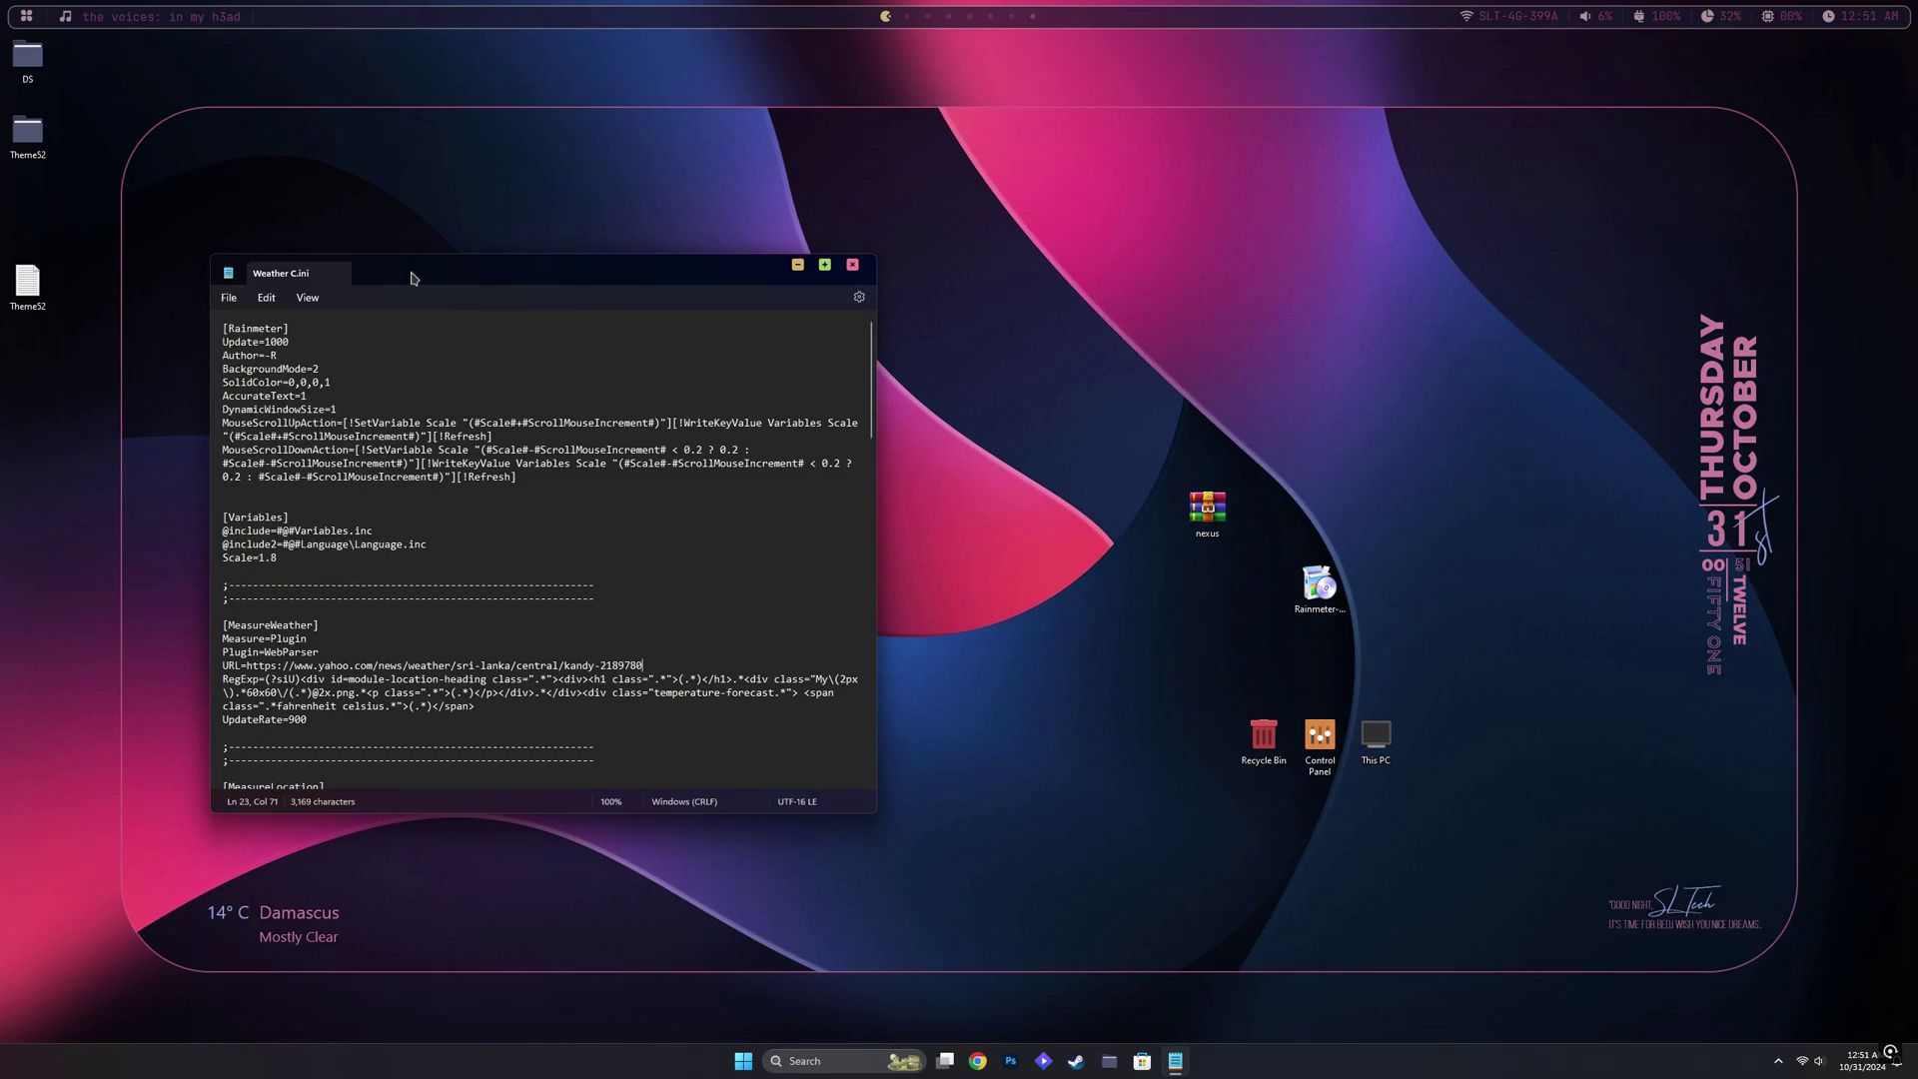
right_click(288, 924)
left_click(358, 861)
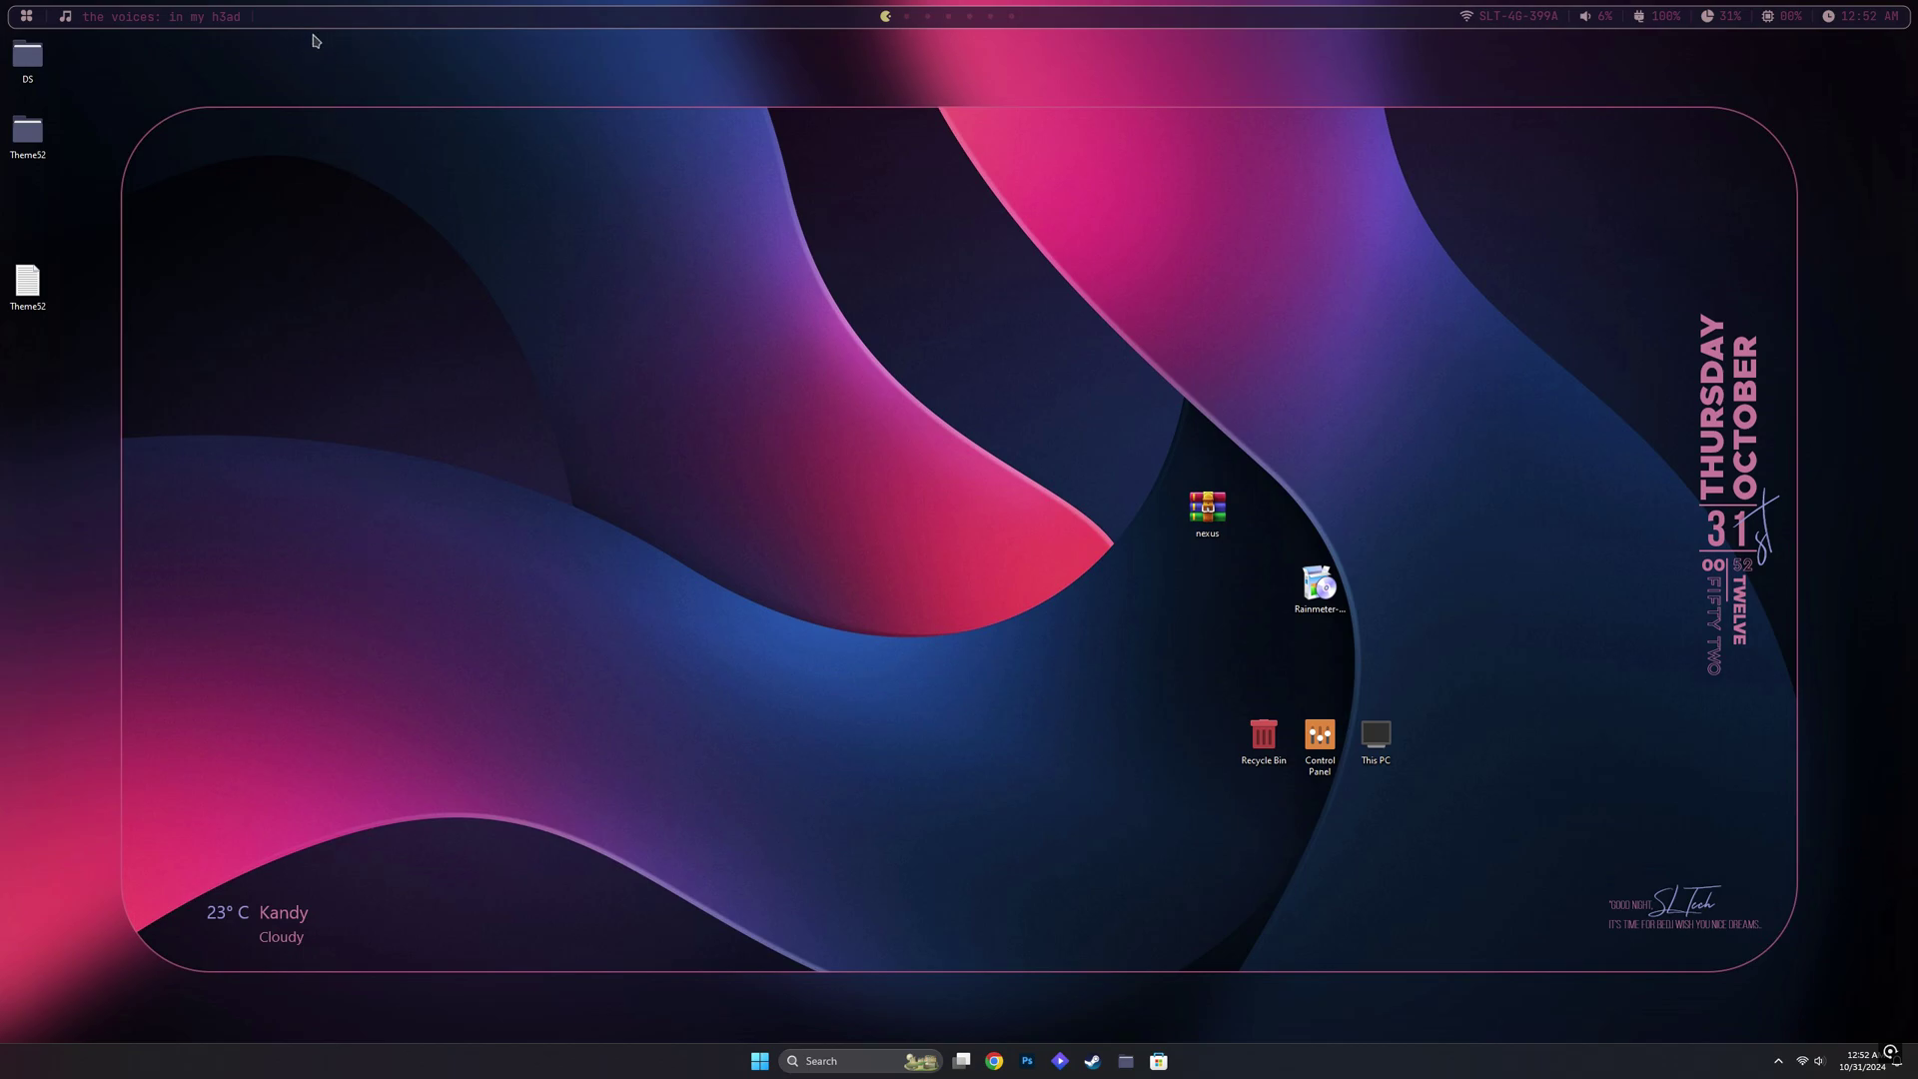
Set the user name in the Rainmeter bar's popup settings to SL TECH, and open and close the launcher panel to check it
right_click(370, 17)
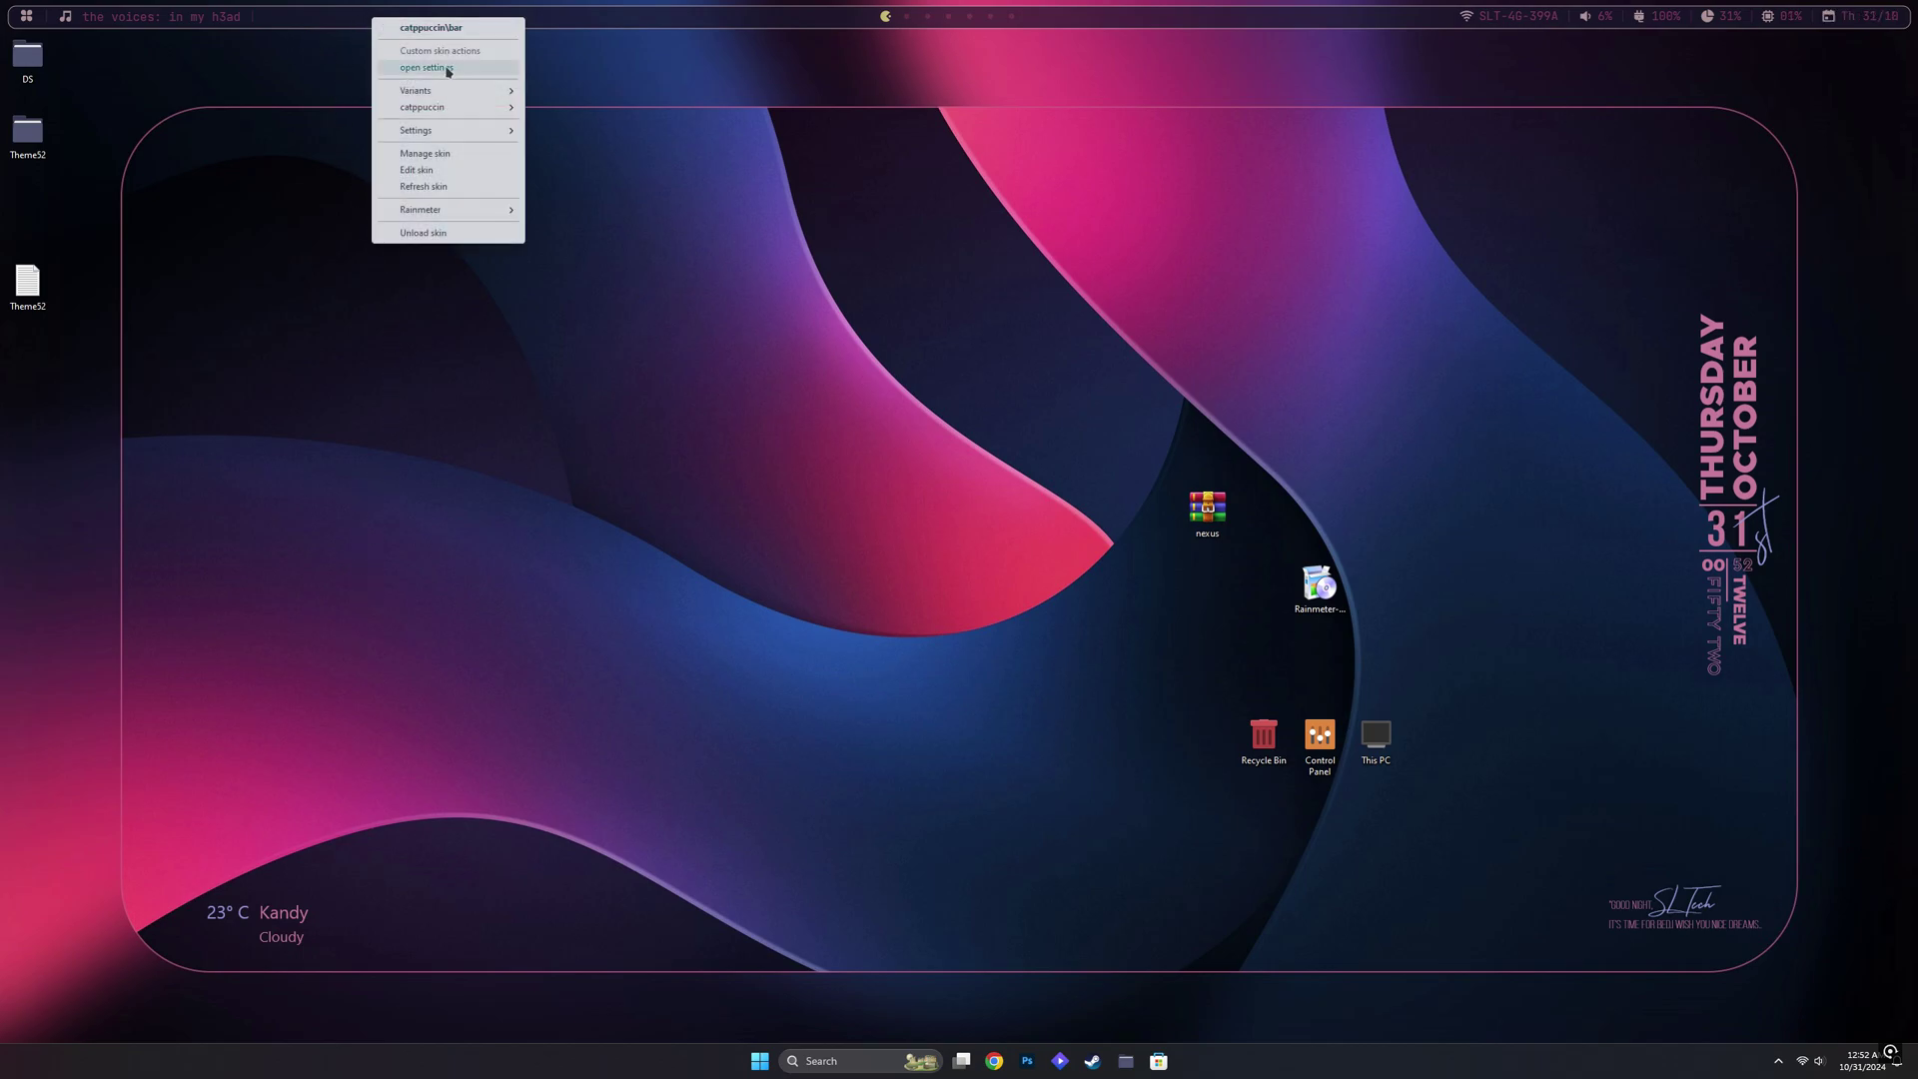
left_click(446, 72)
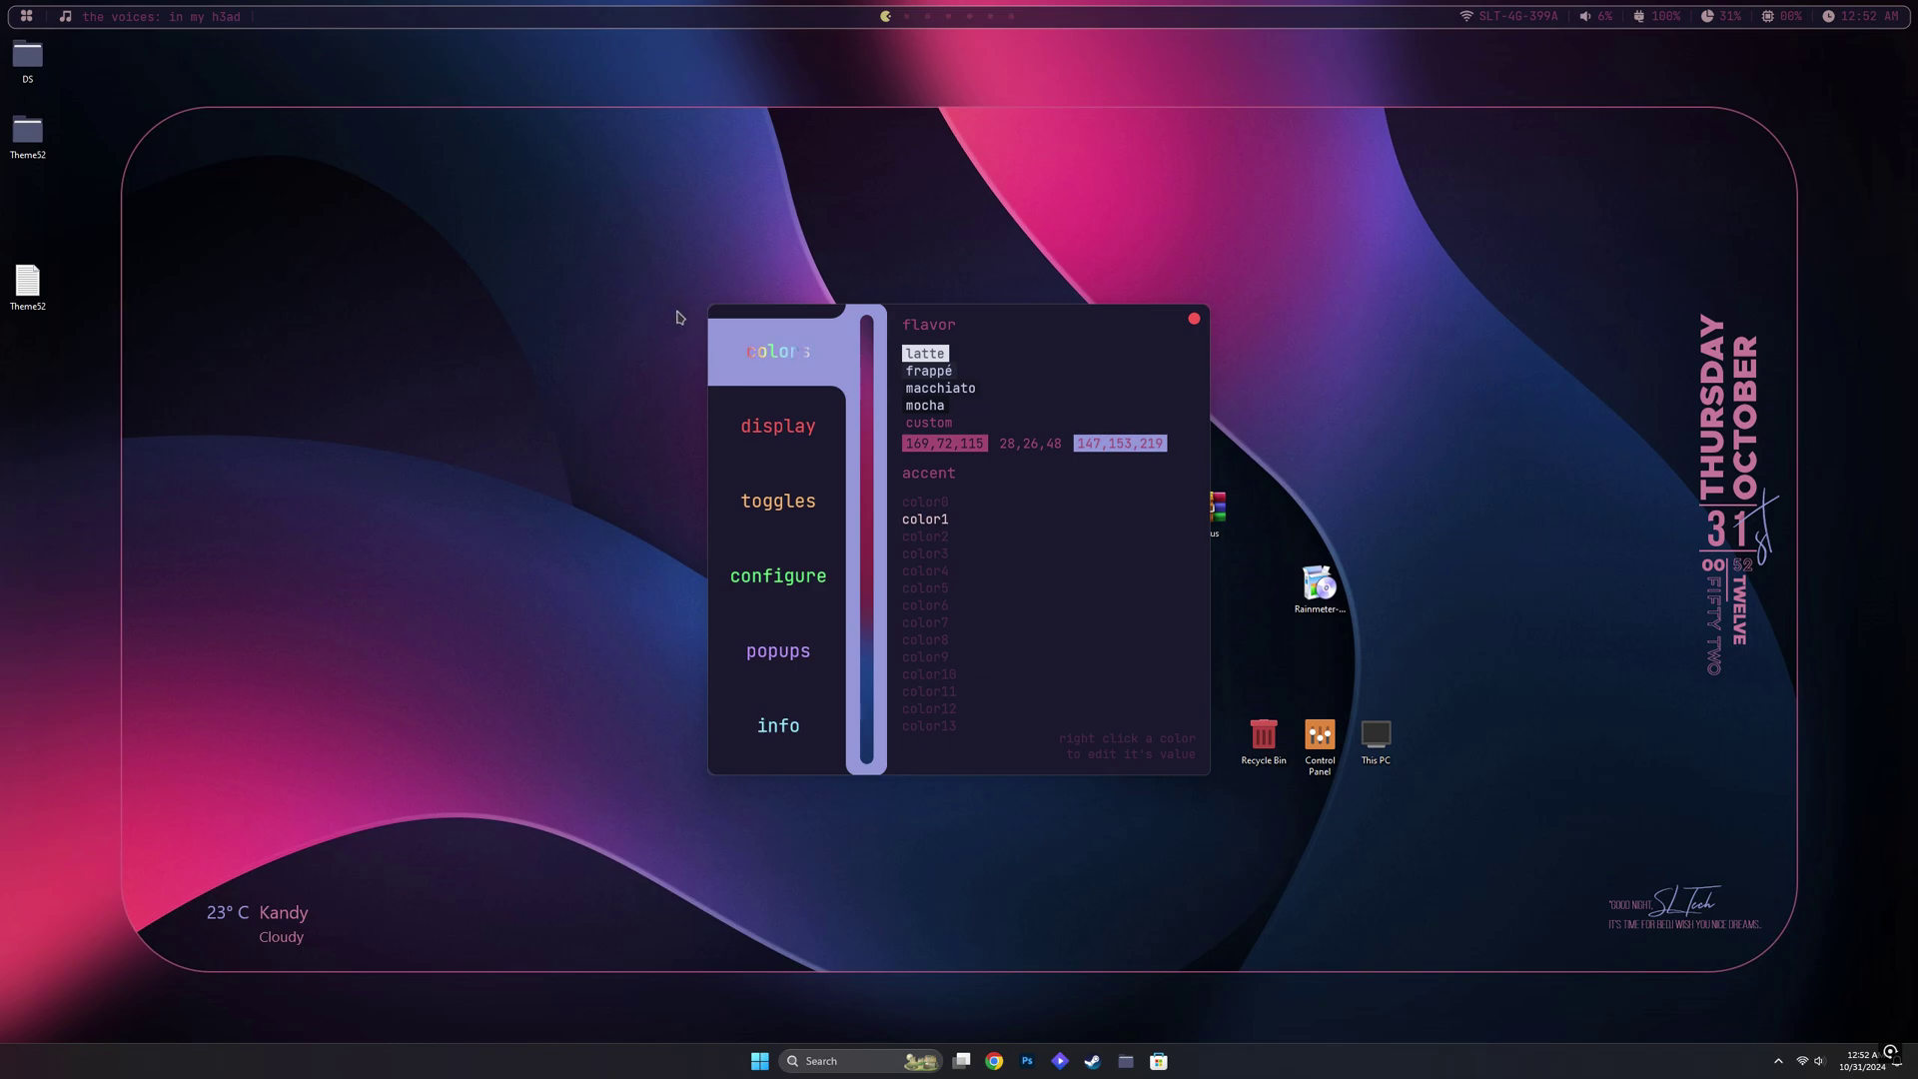
left_click(792, 661)
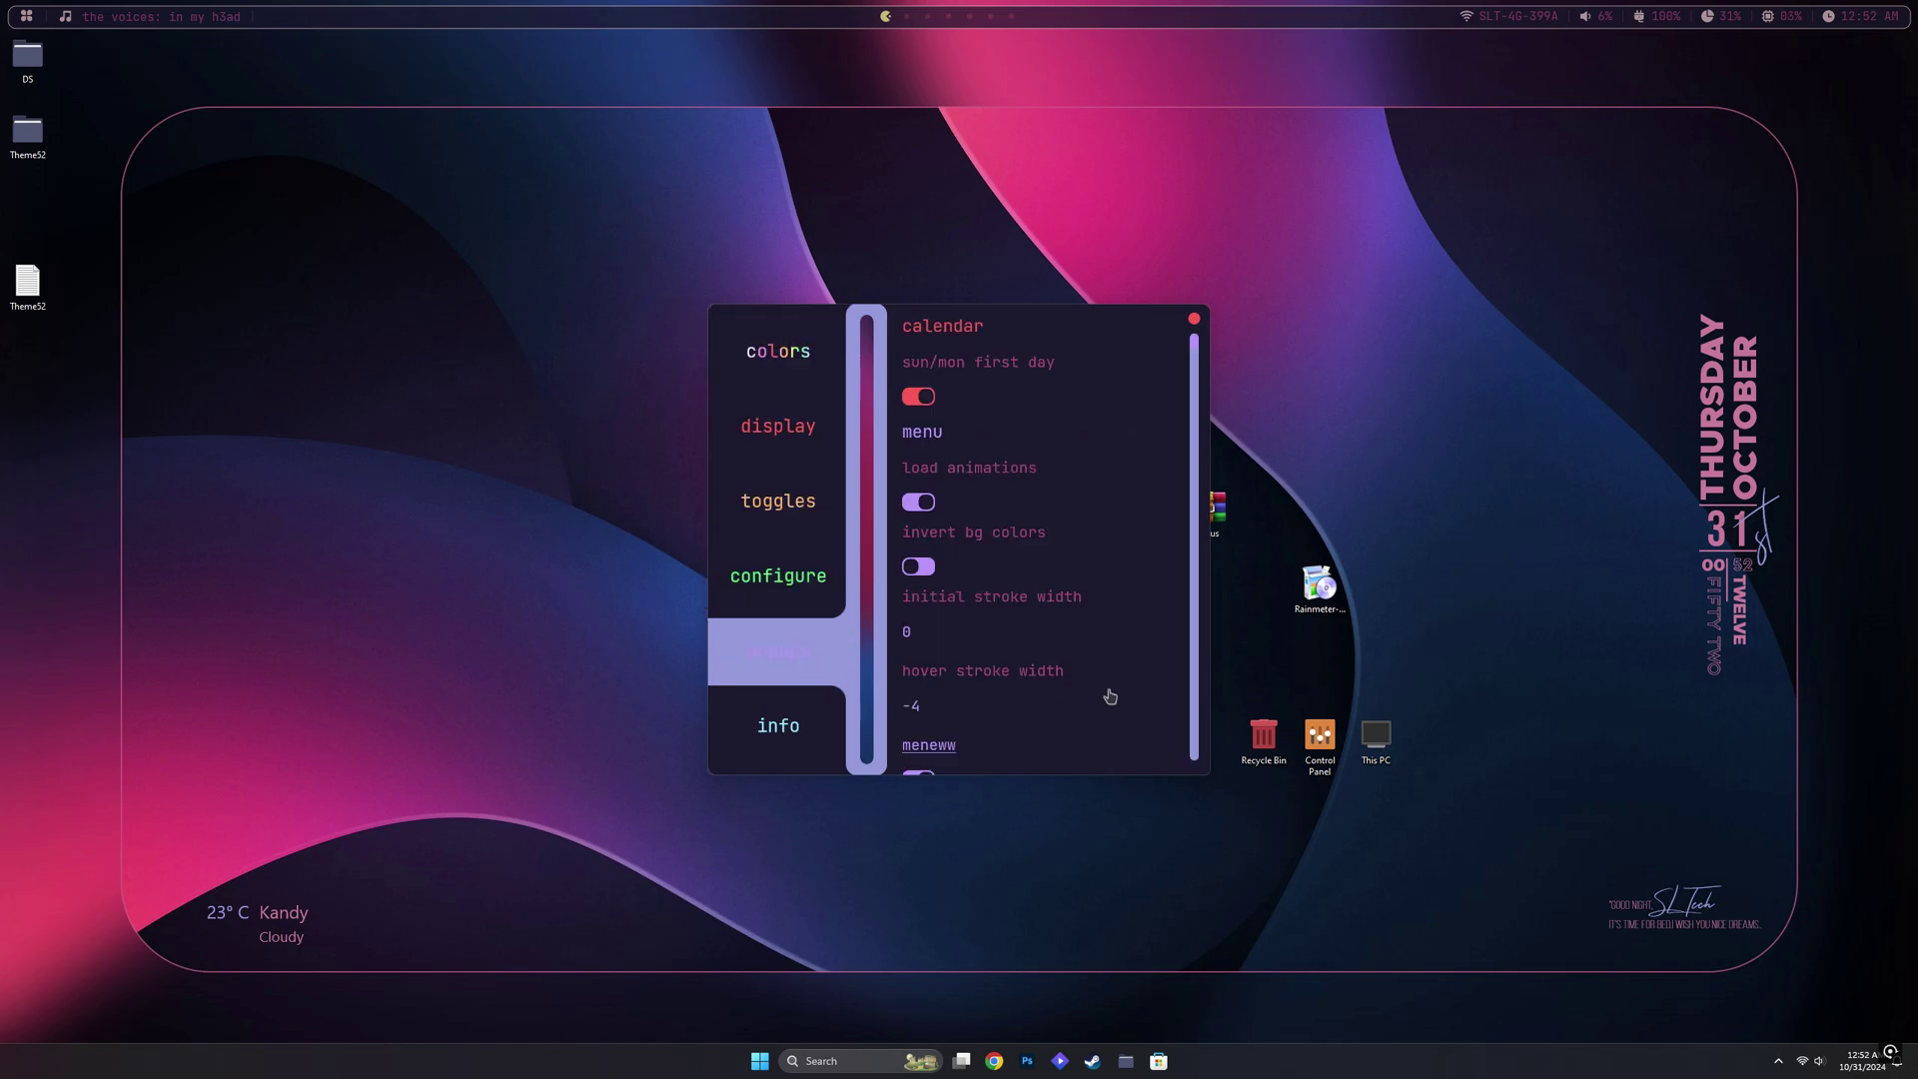
scroll(1105, 694, "down", 3)
scroll(1109, 696, "down", 1)
scroll(1109, 695, "down", 2)
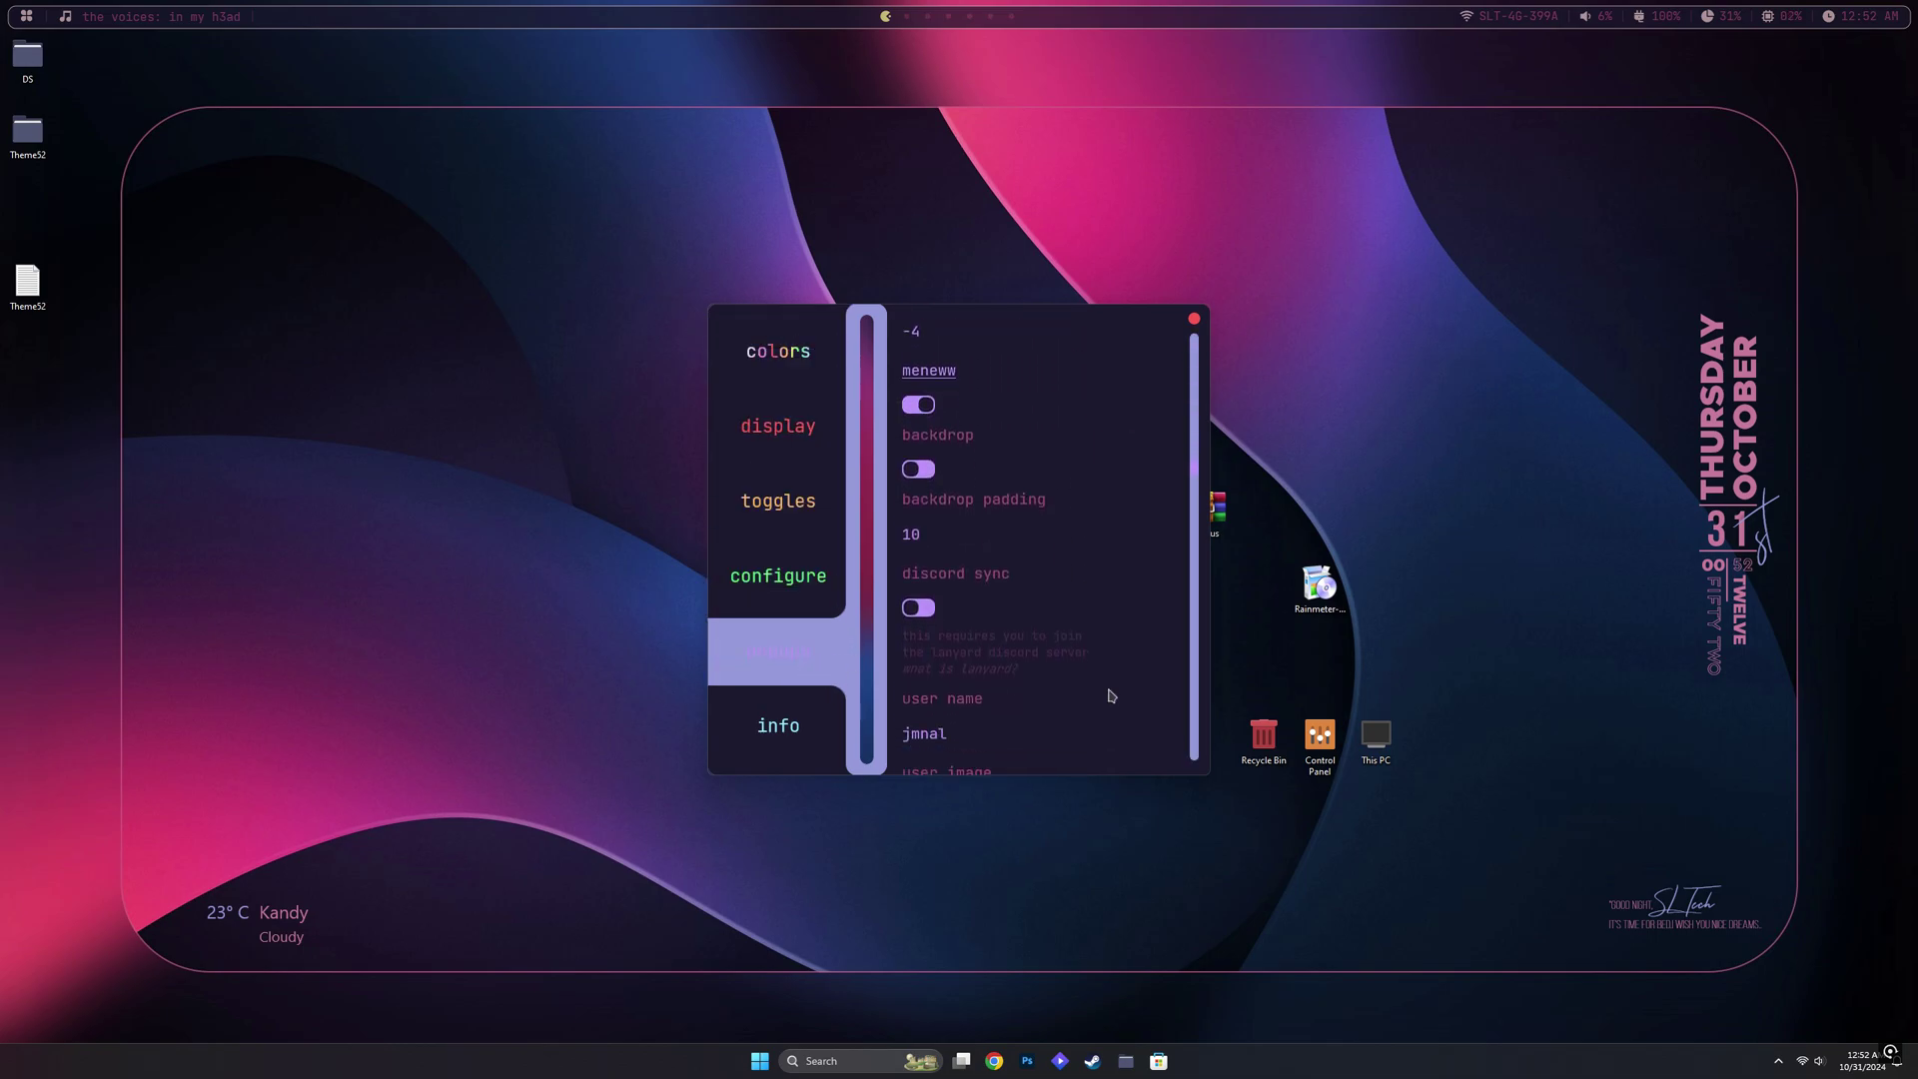
scroll(1088, 612, "down", 4)
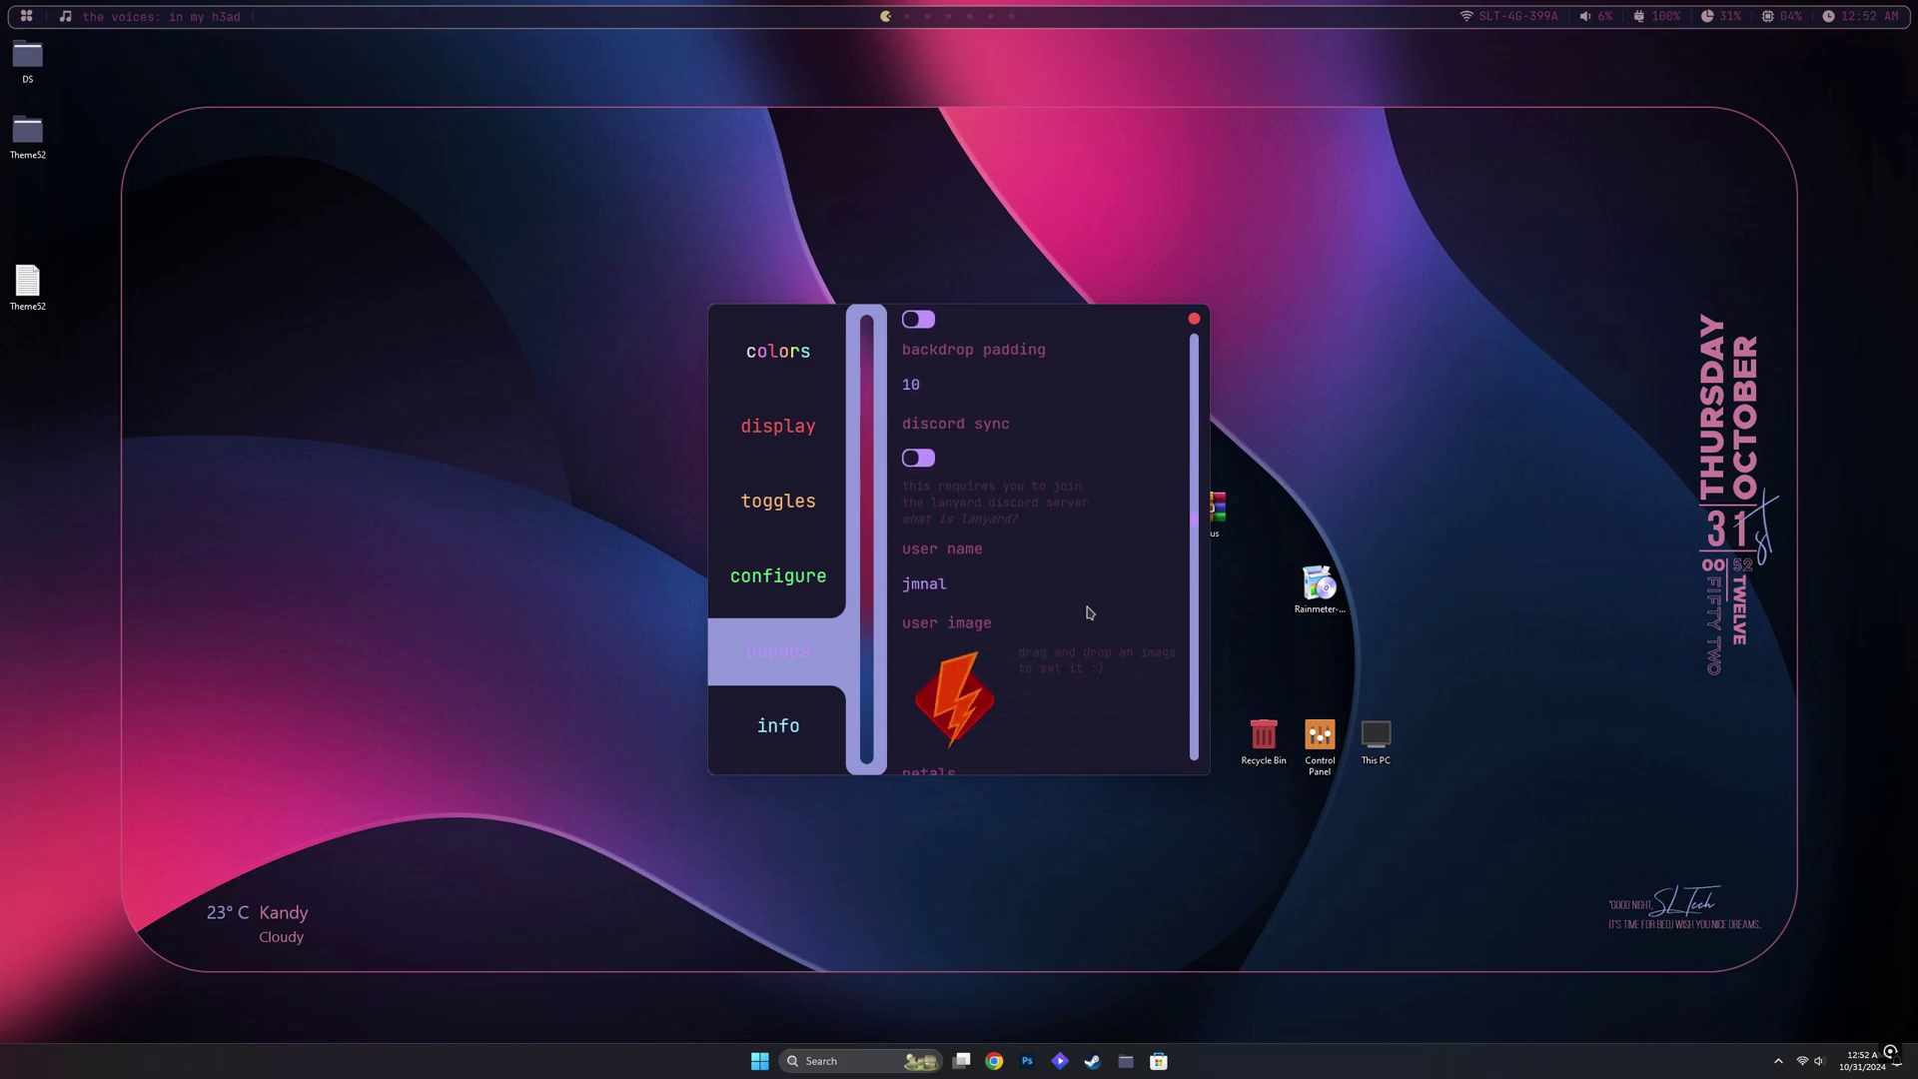
left_click(948, 595)
left_click(959, 599)
left_click(1196, 321)
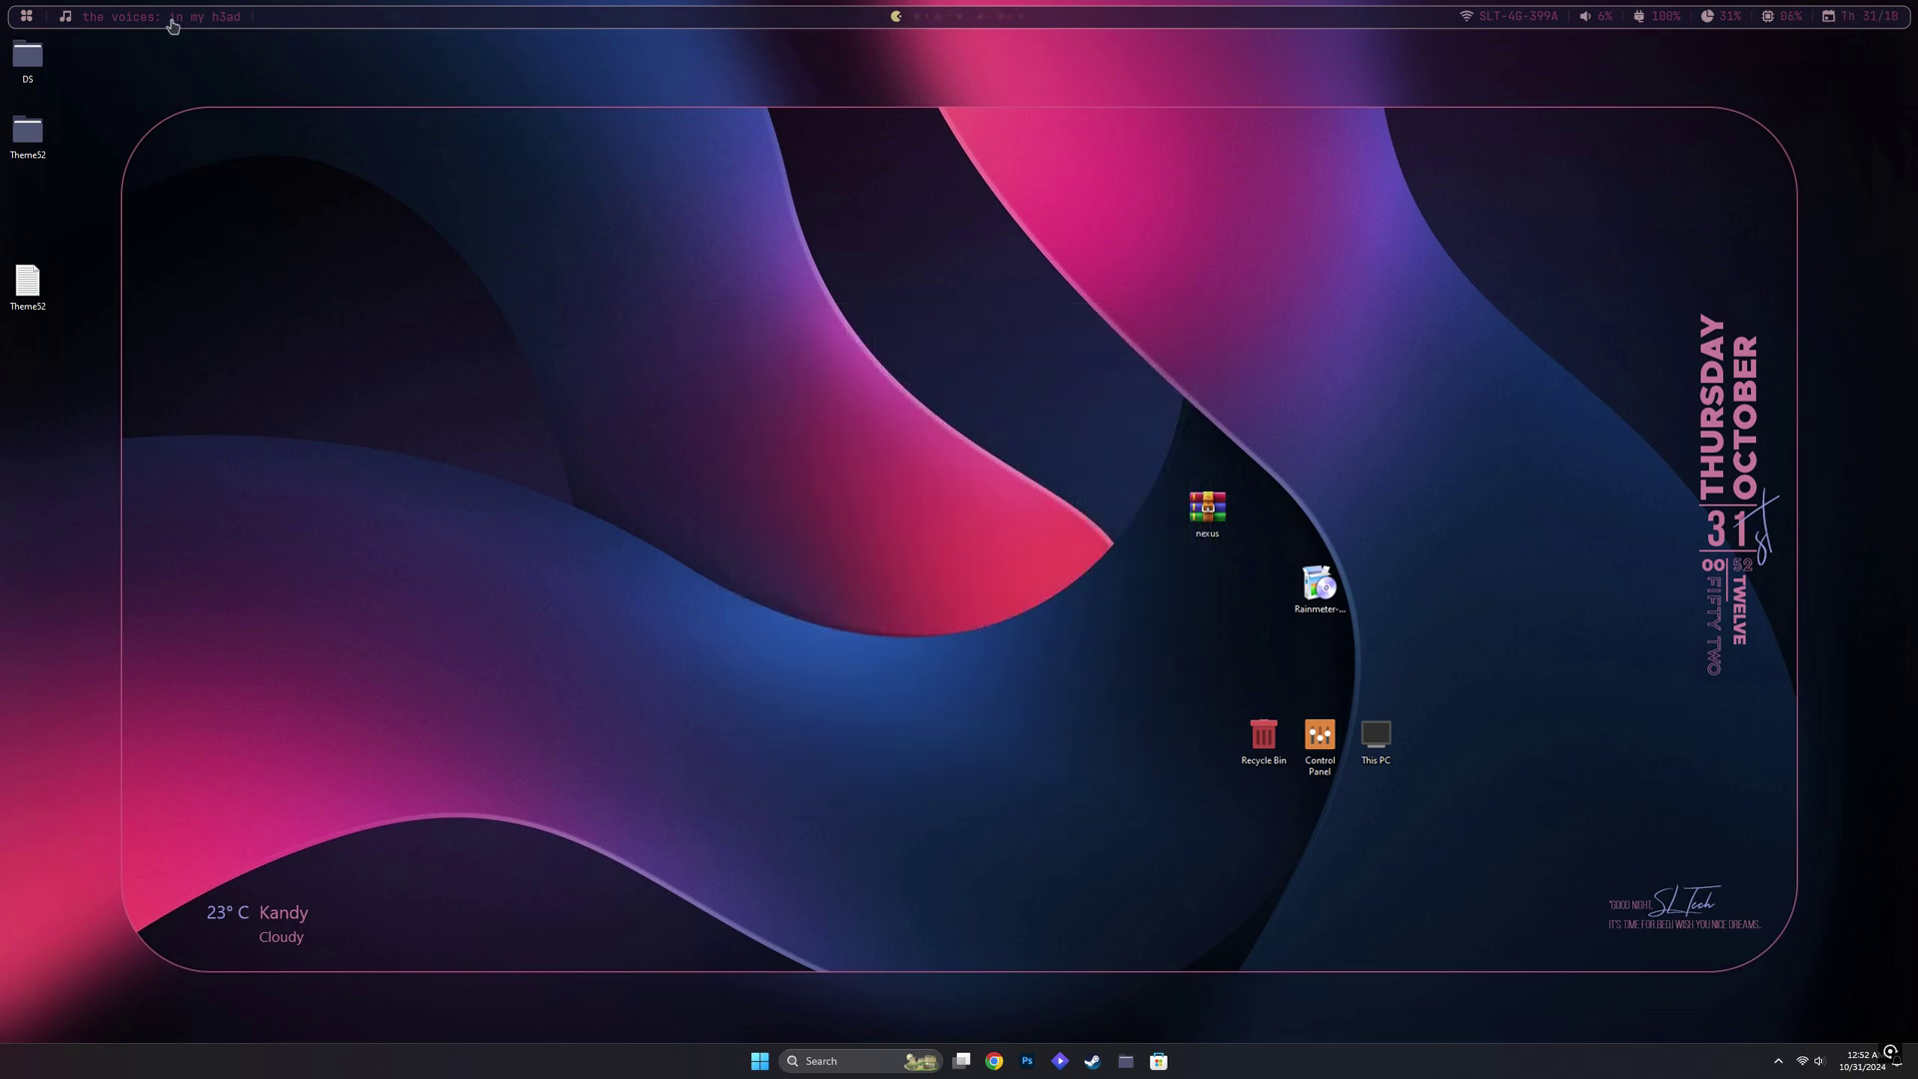
left_click(28, 17)
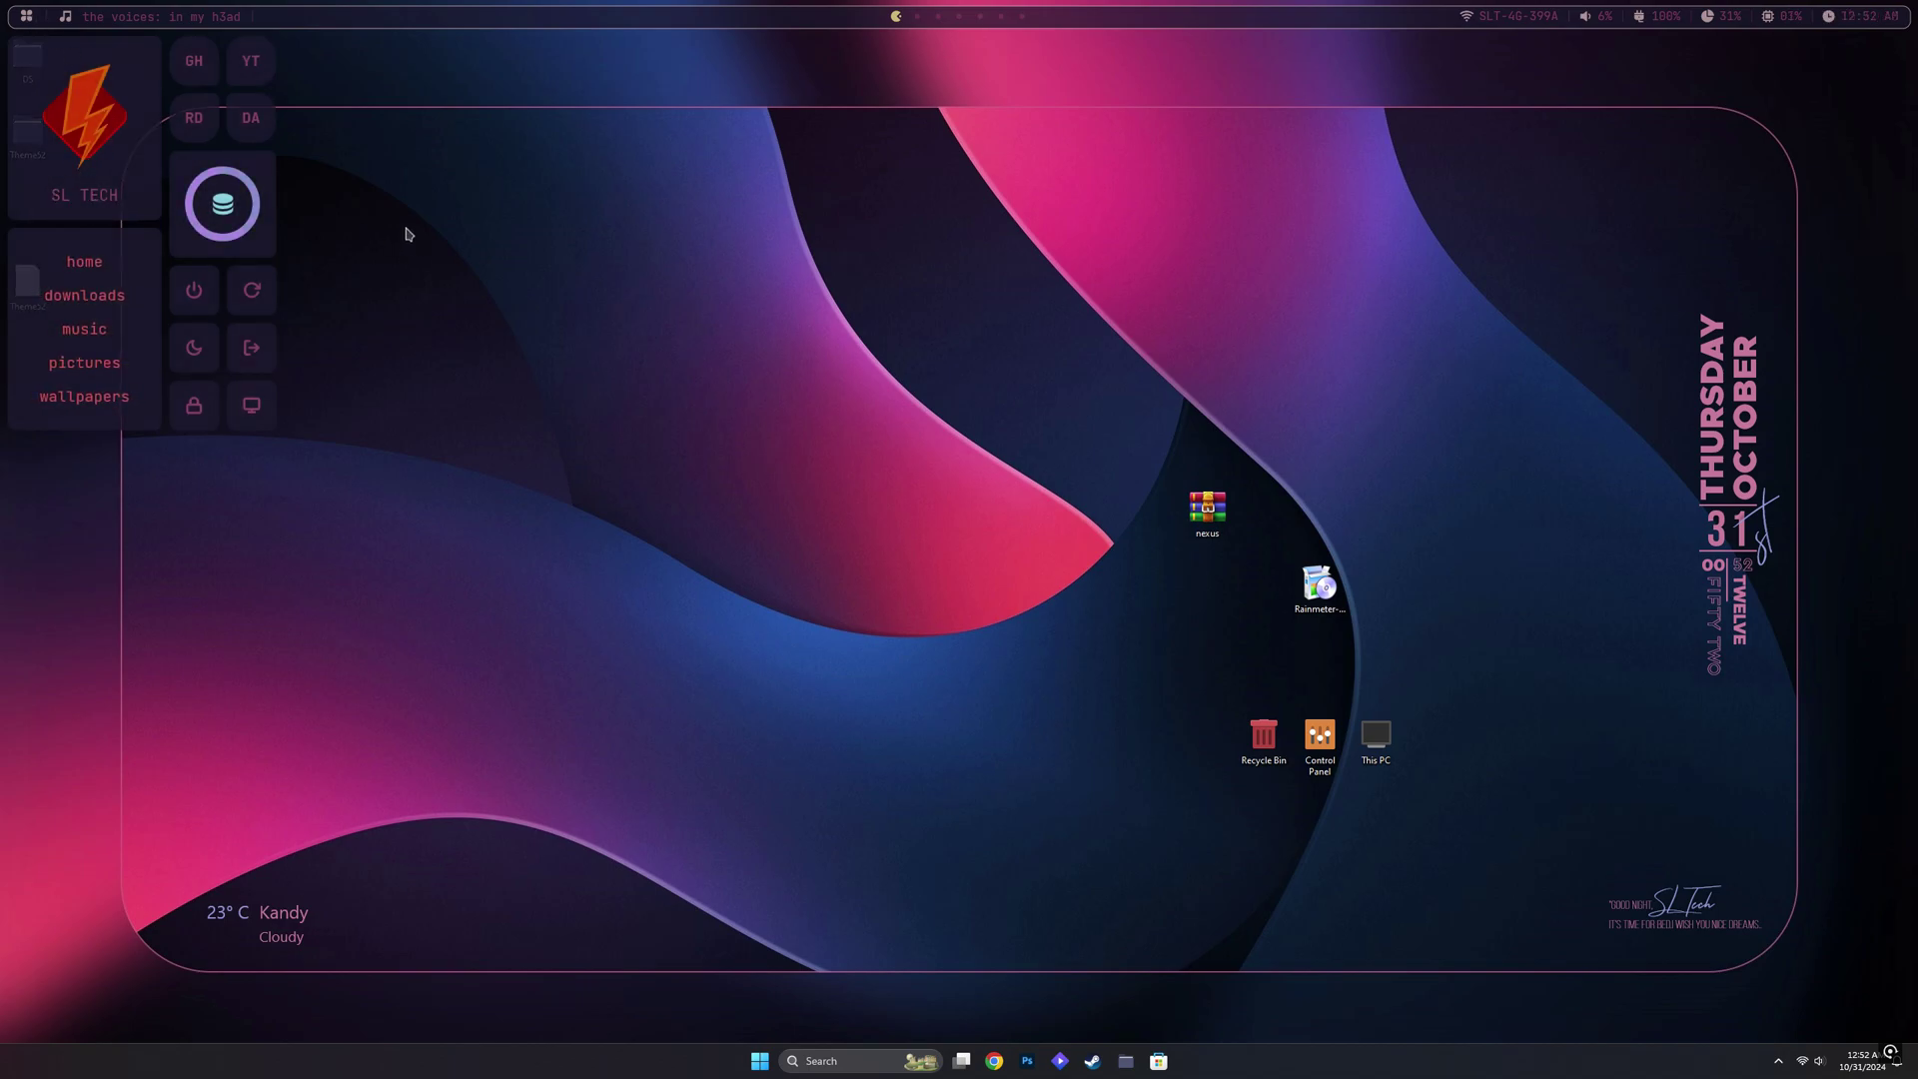
left_click(28, 17)
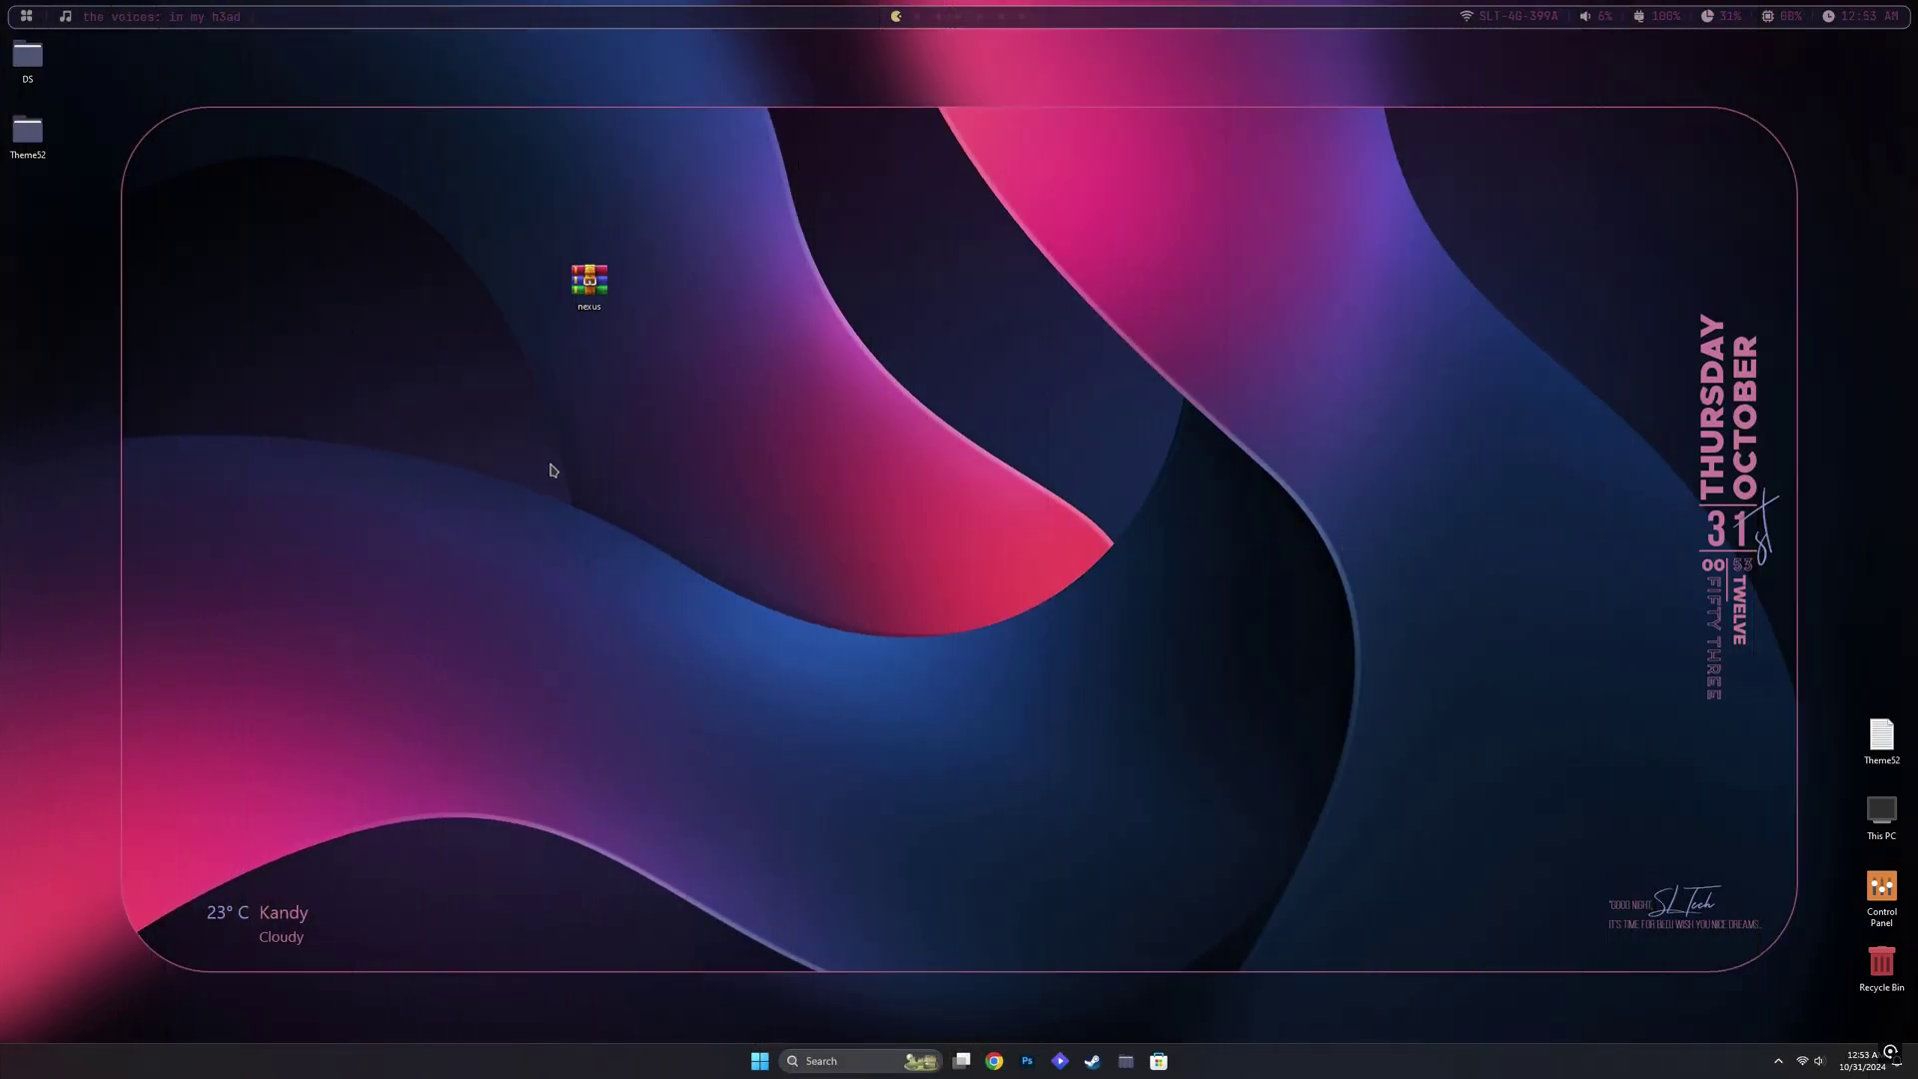
Run NexusSetup.exe from the nexus archive on the desktop, with English as the setup language
double_click(588, 282)
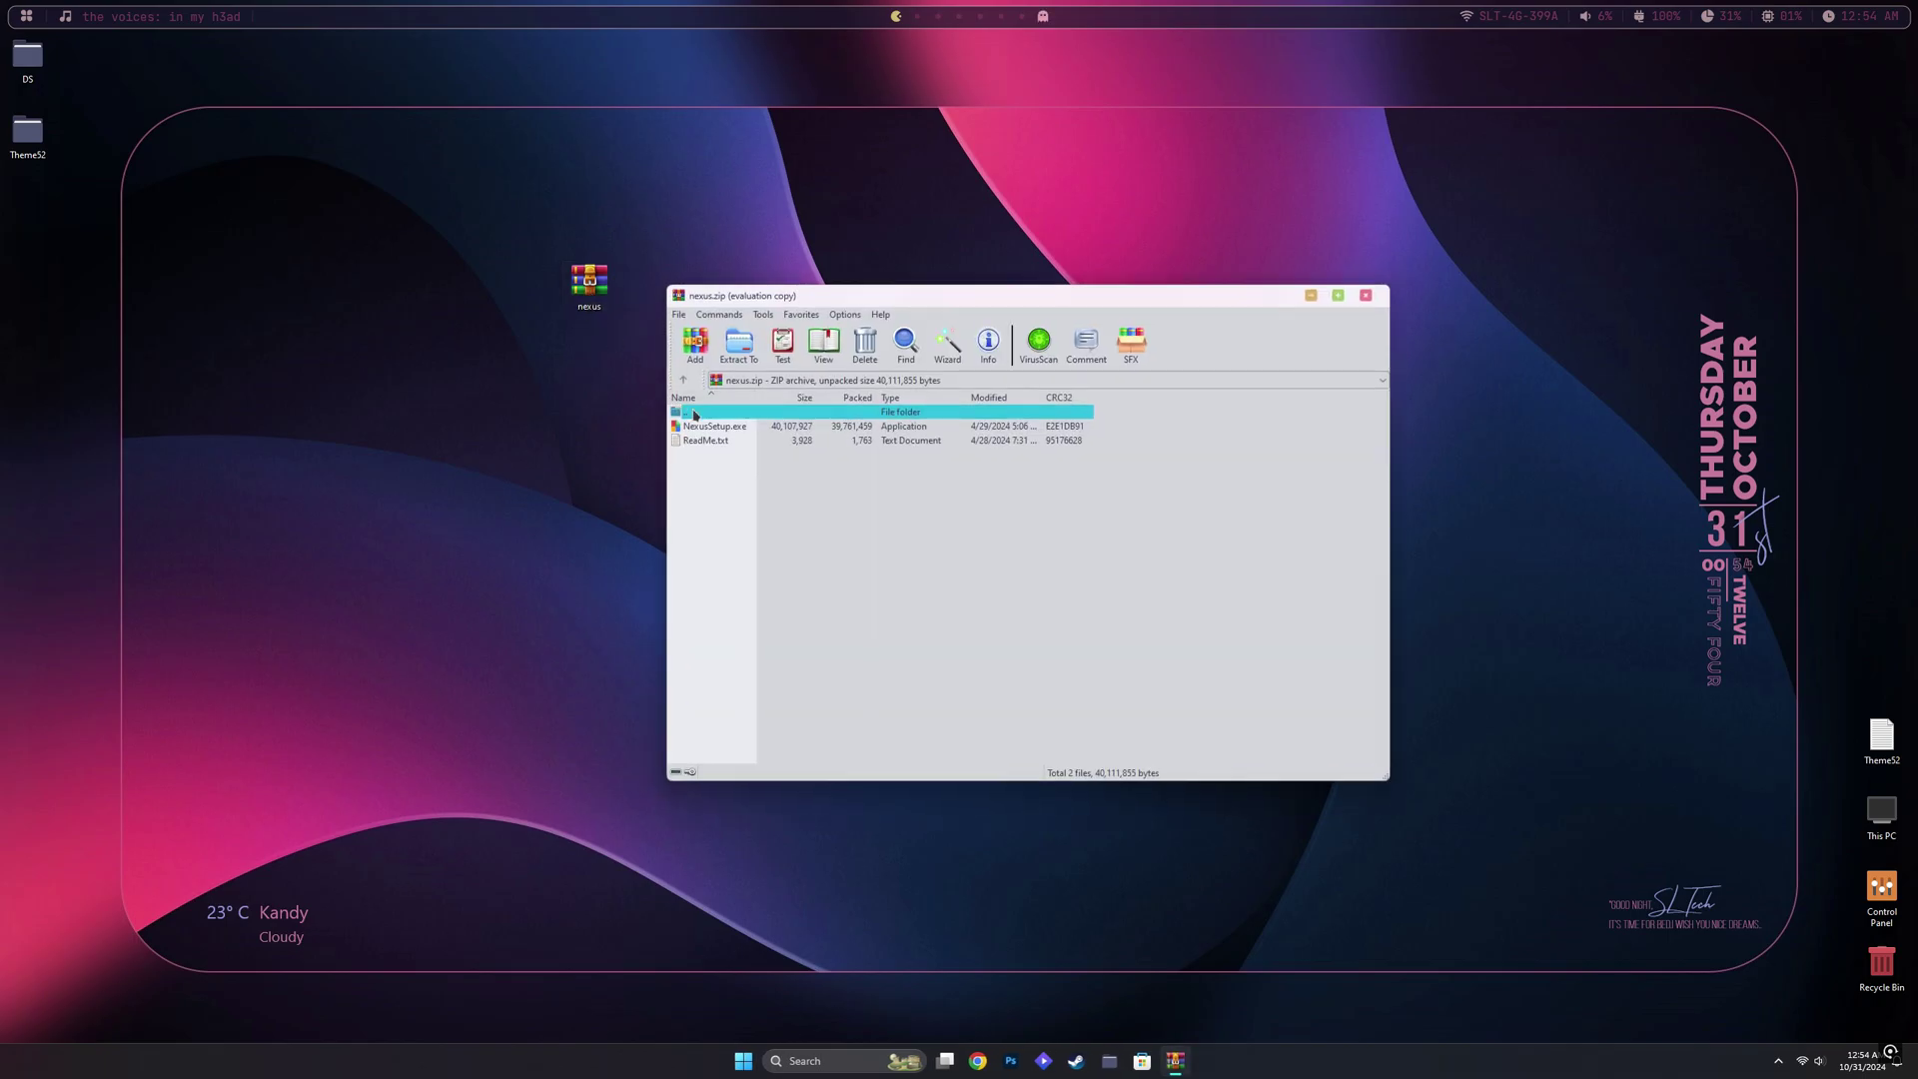
left_click(726, 430)
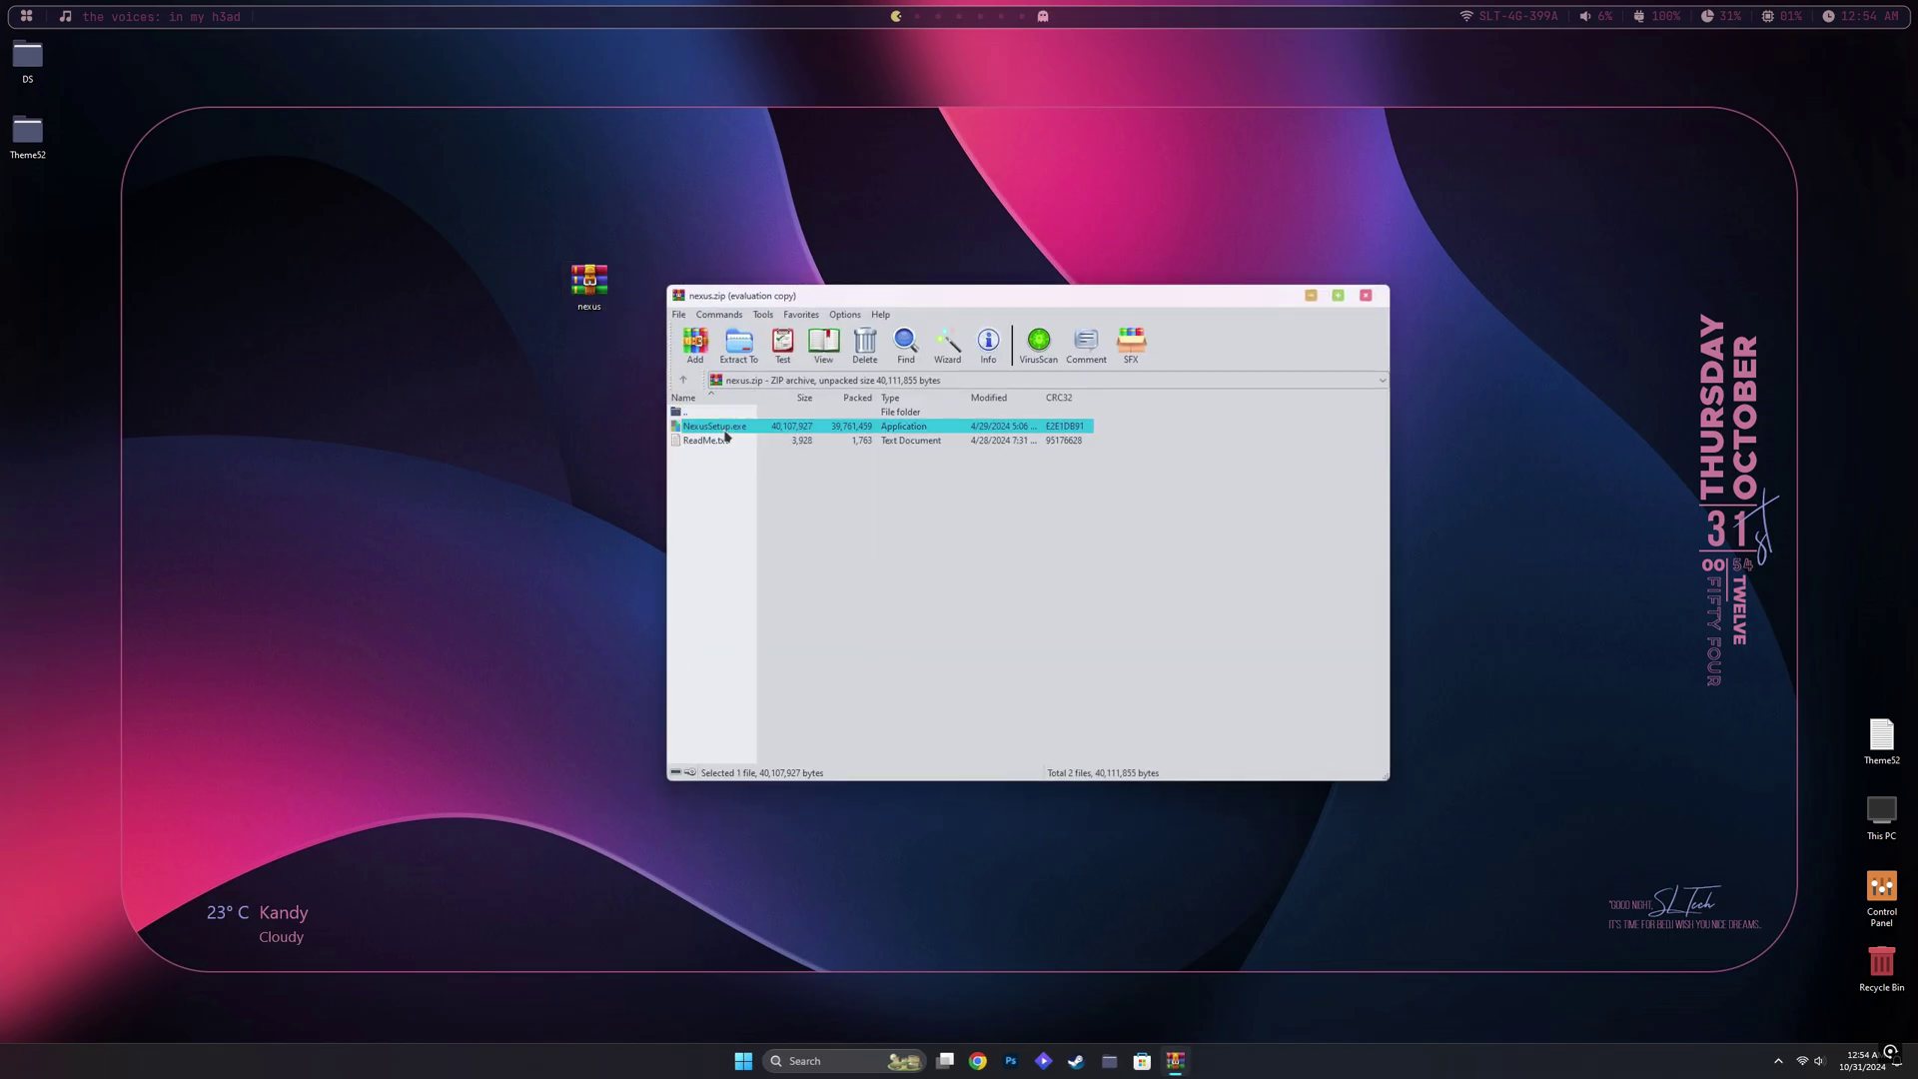
double_click(726, 433)
left_click(869, 662)
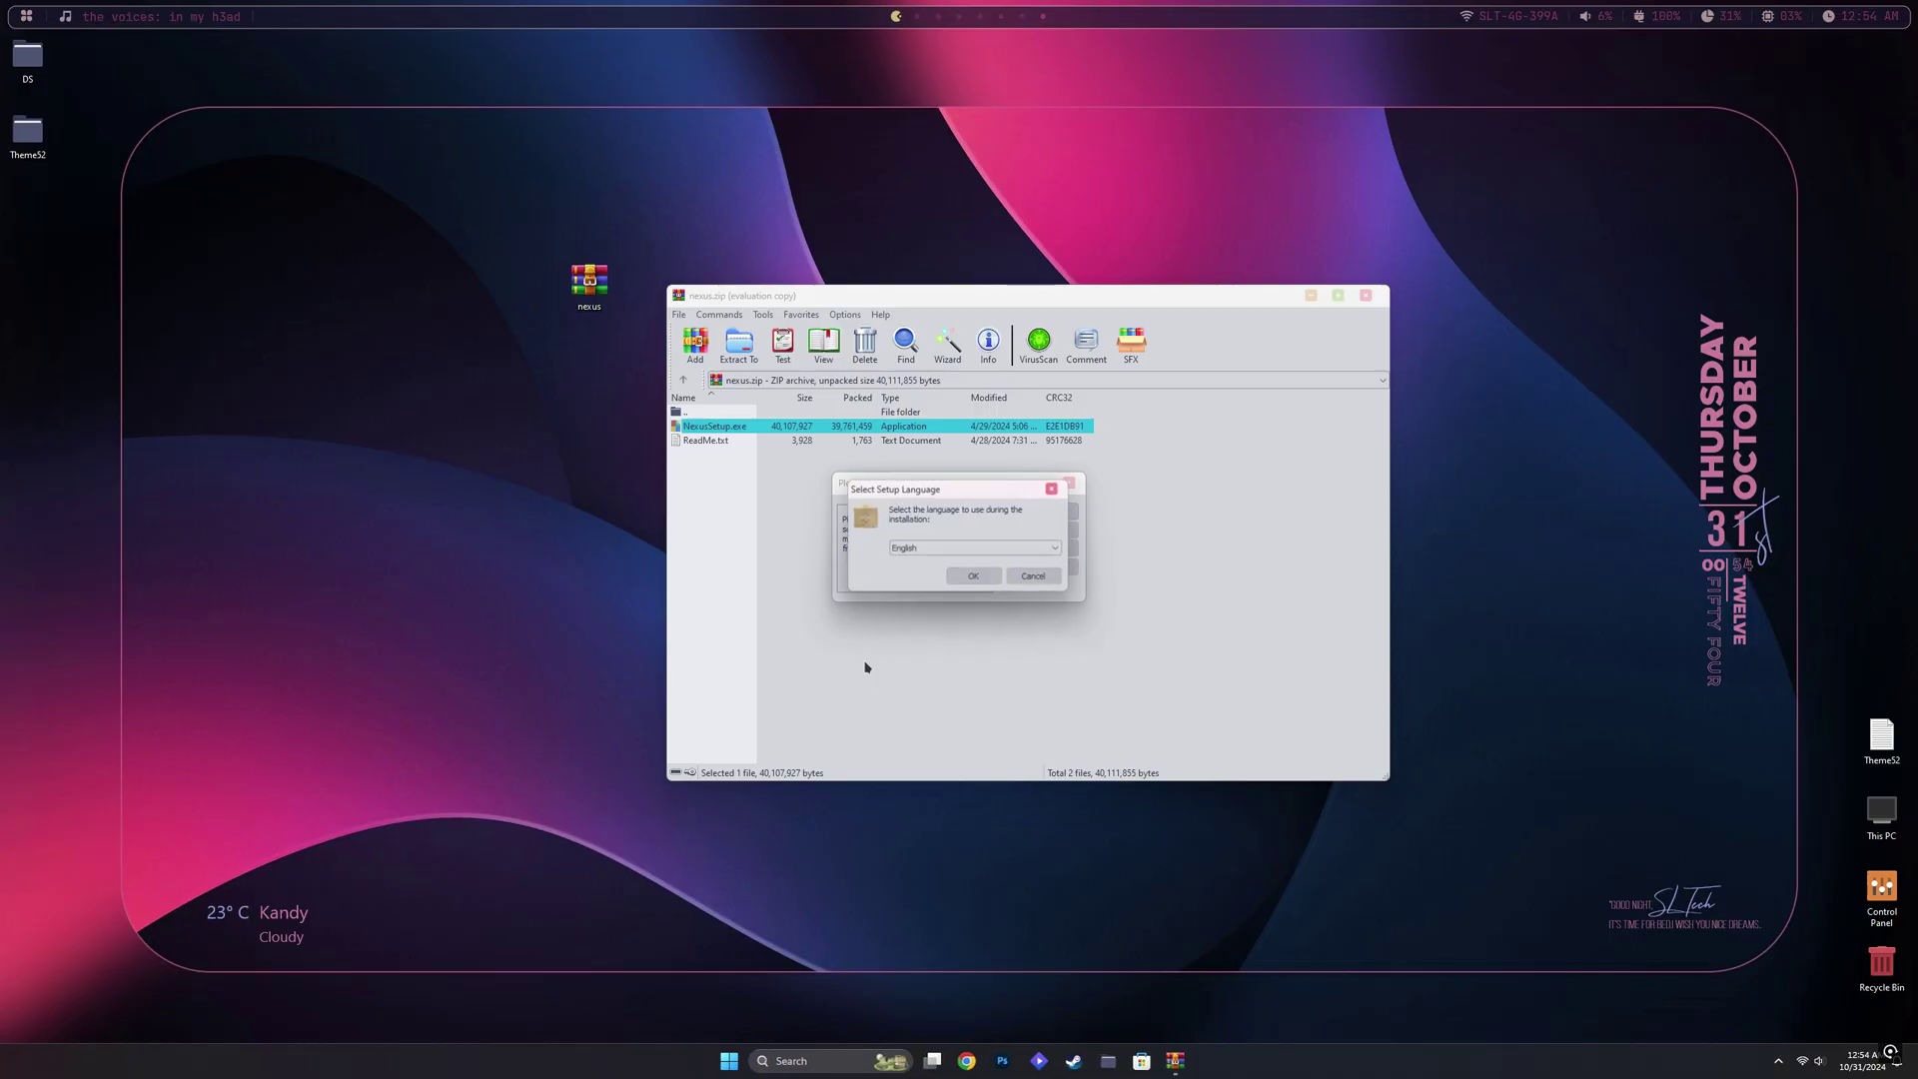
left_click(975, 577)
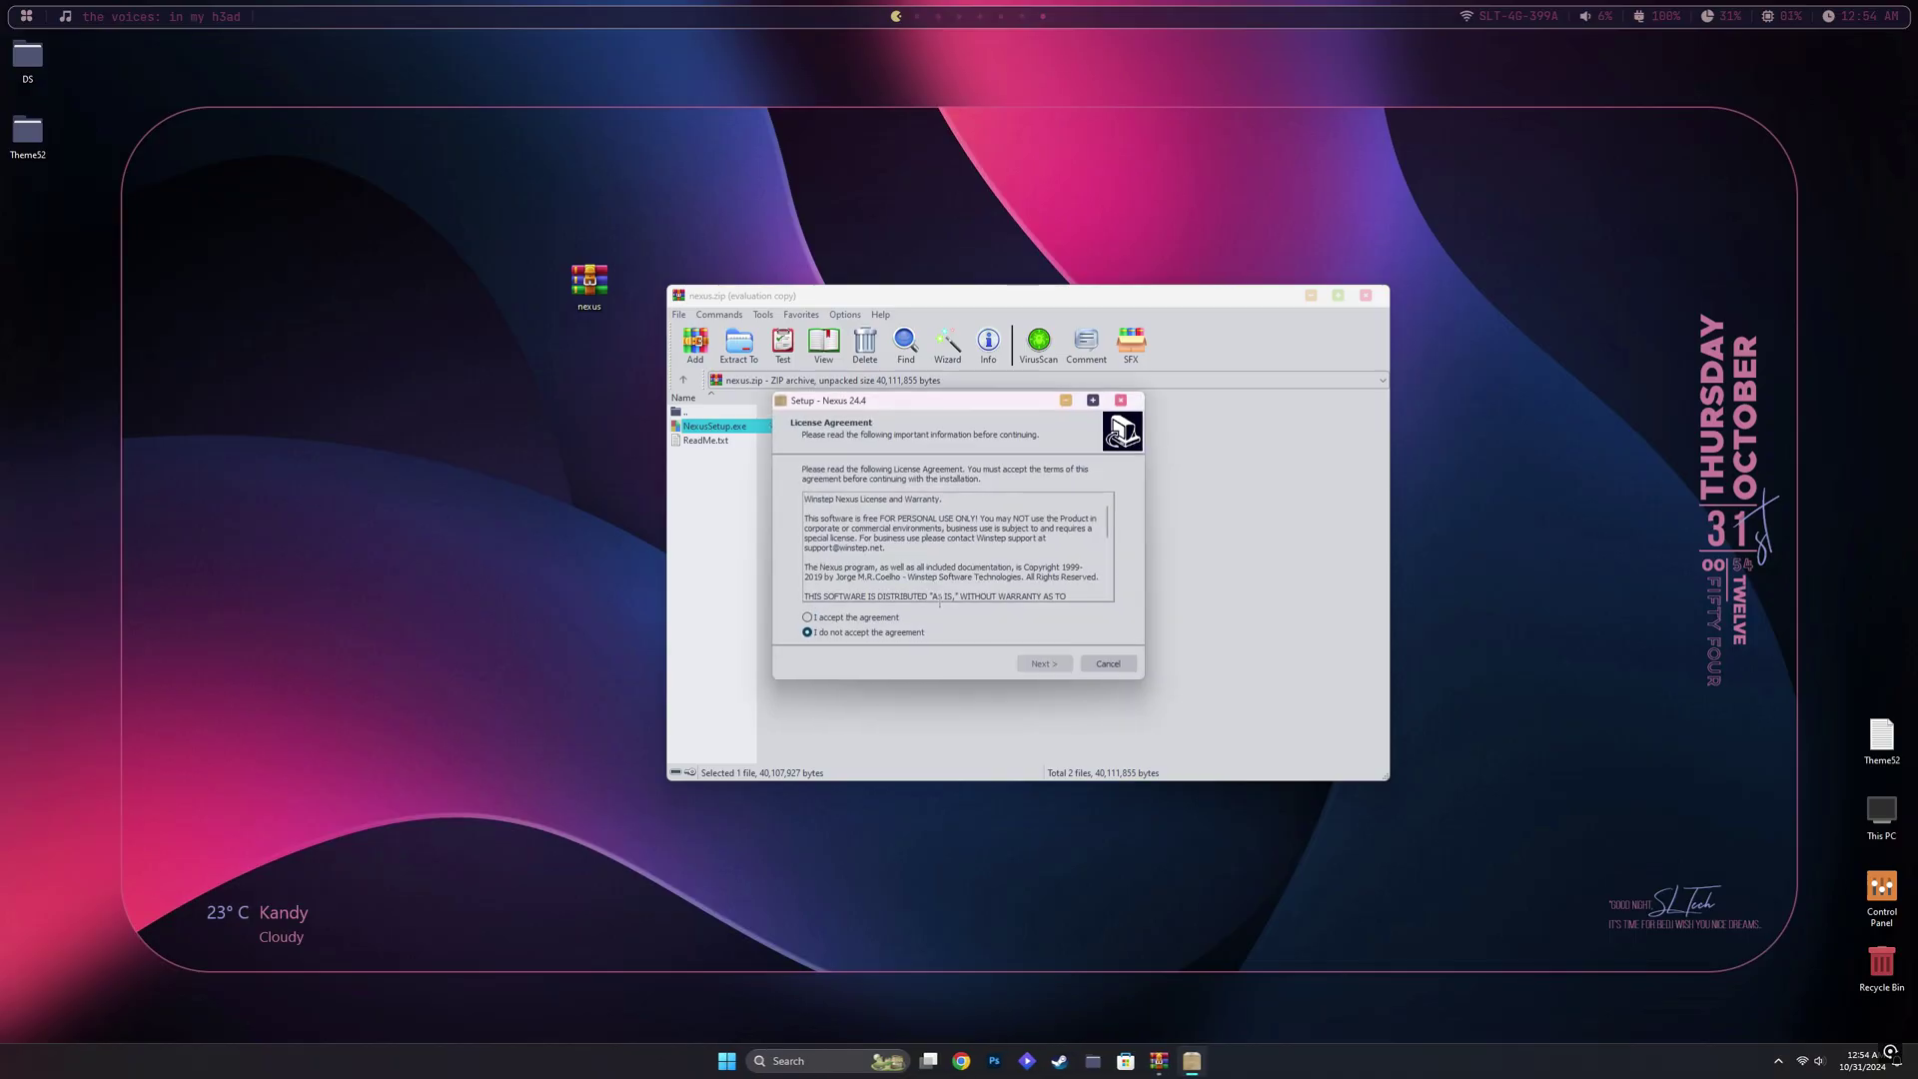
Accept the license agreement, install Nexus with the default location and Start menu folder, and close the archive
left_click(866, 620)
left_click(1046, 664)
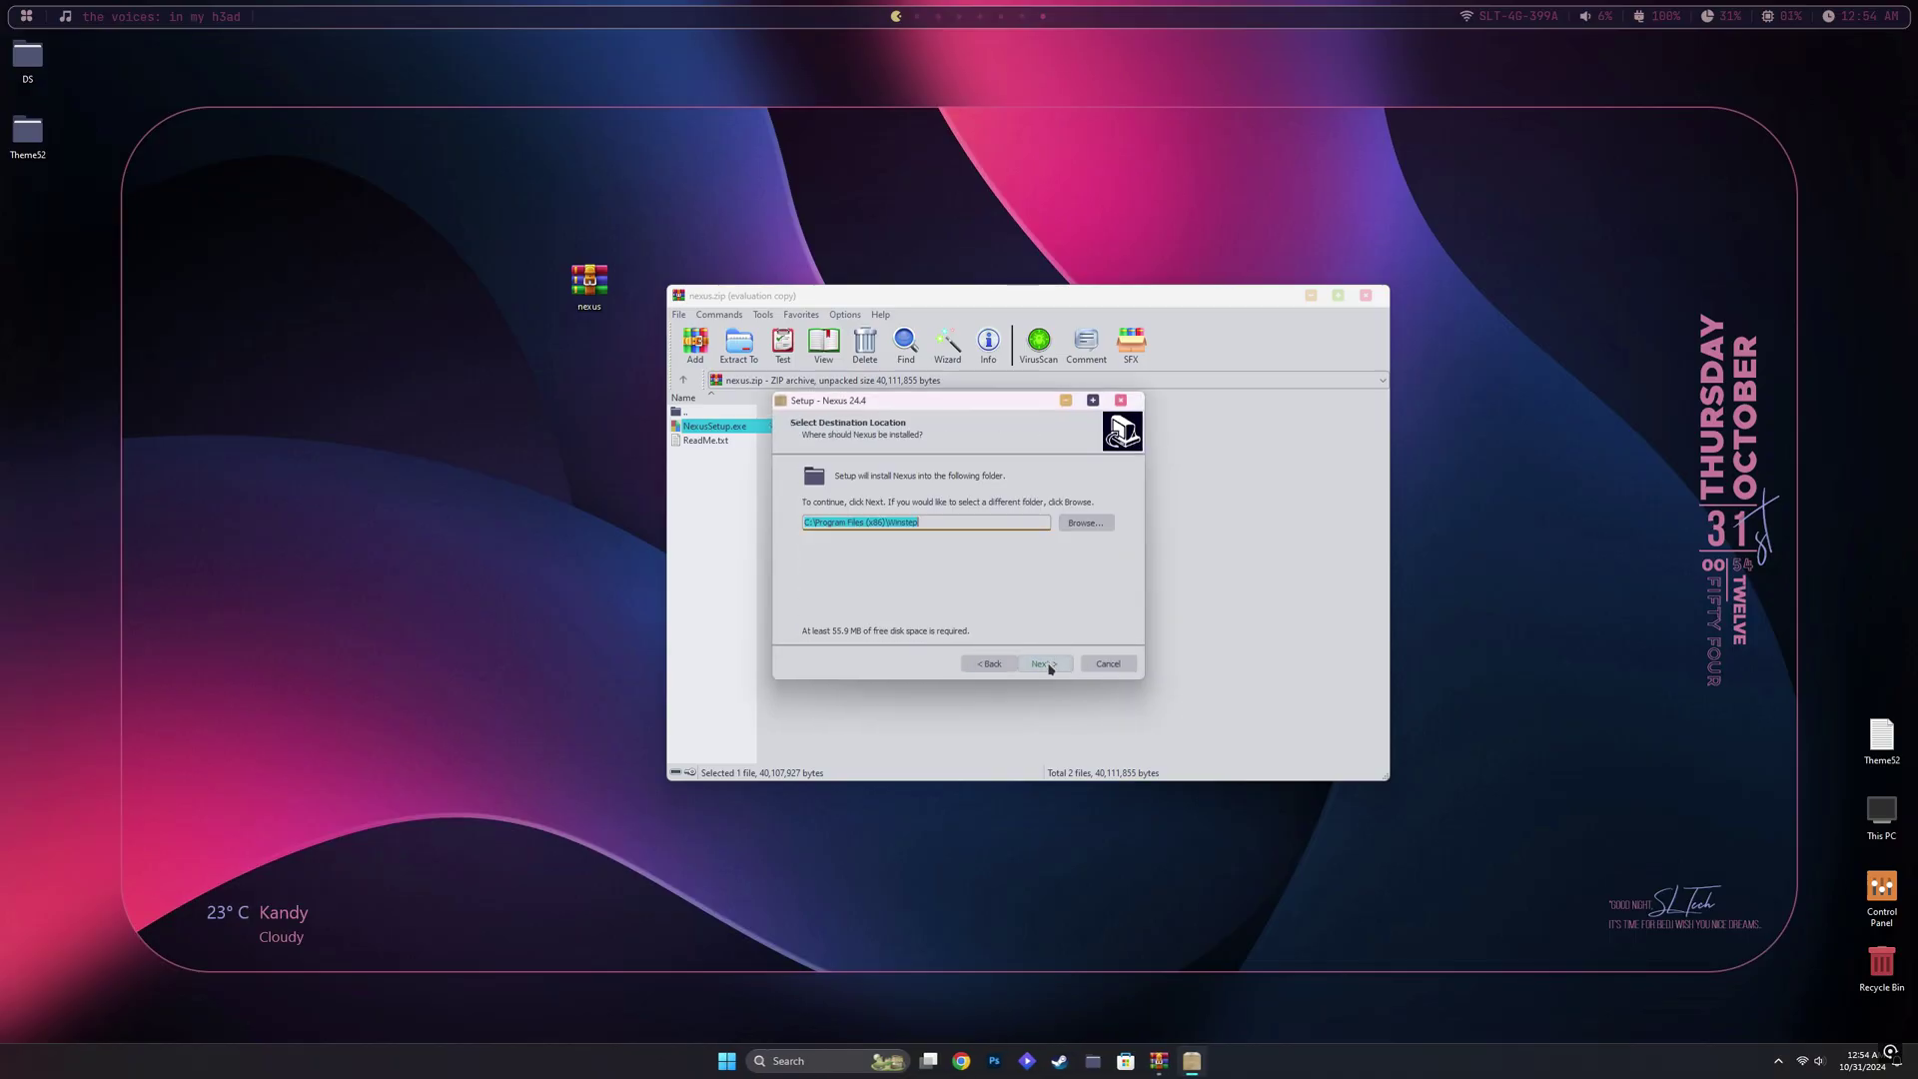
left_click(1046, 665)
left_click(1046, 665)
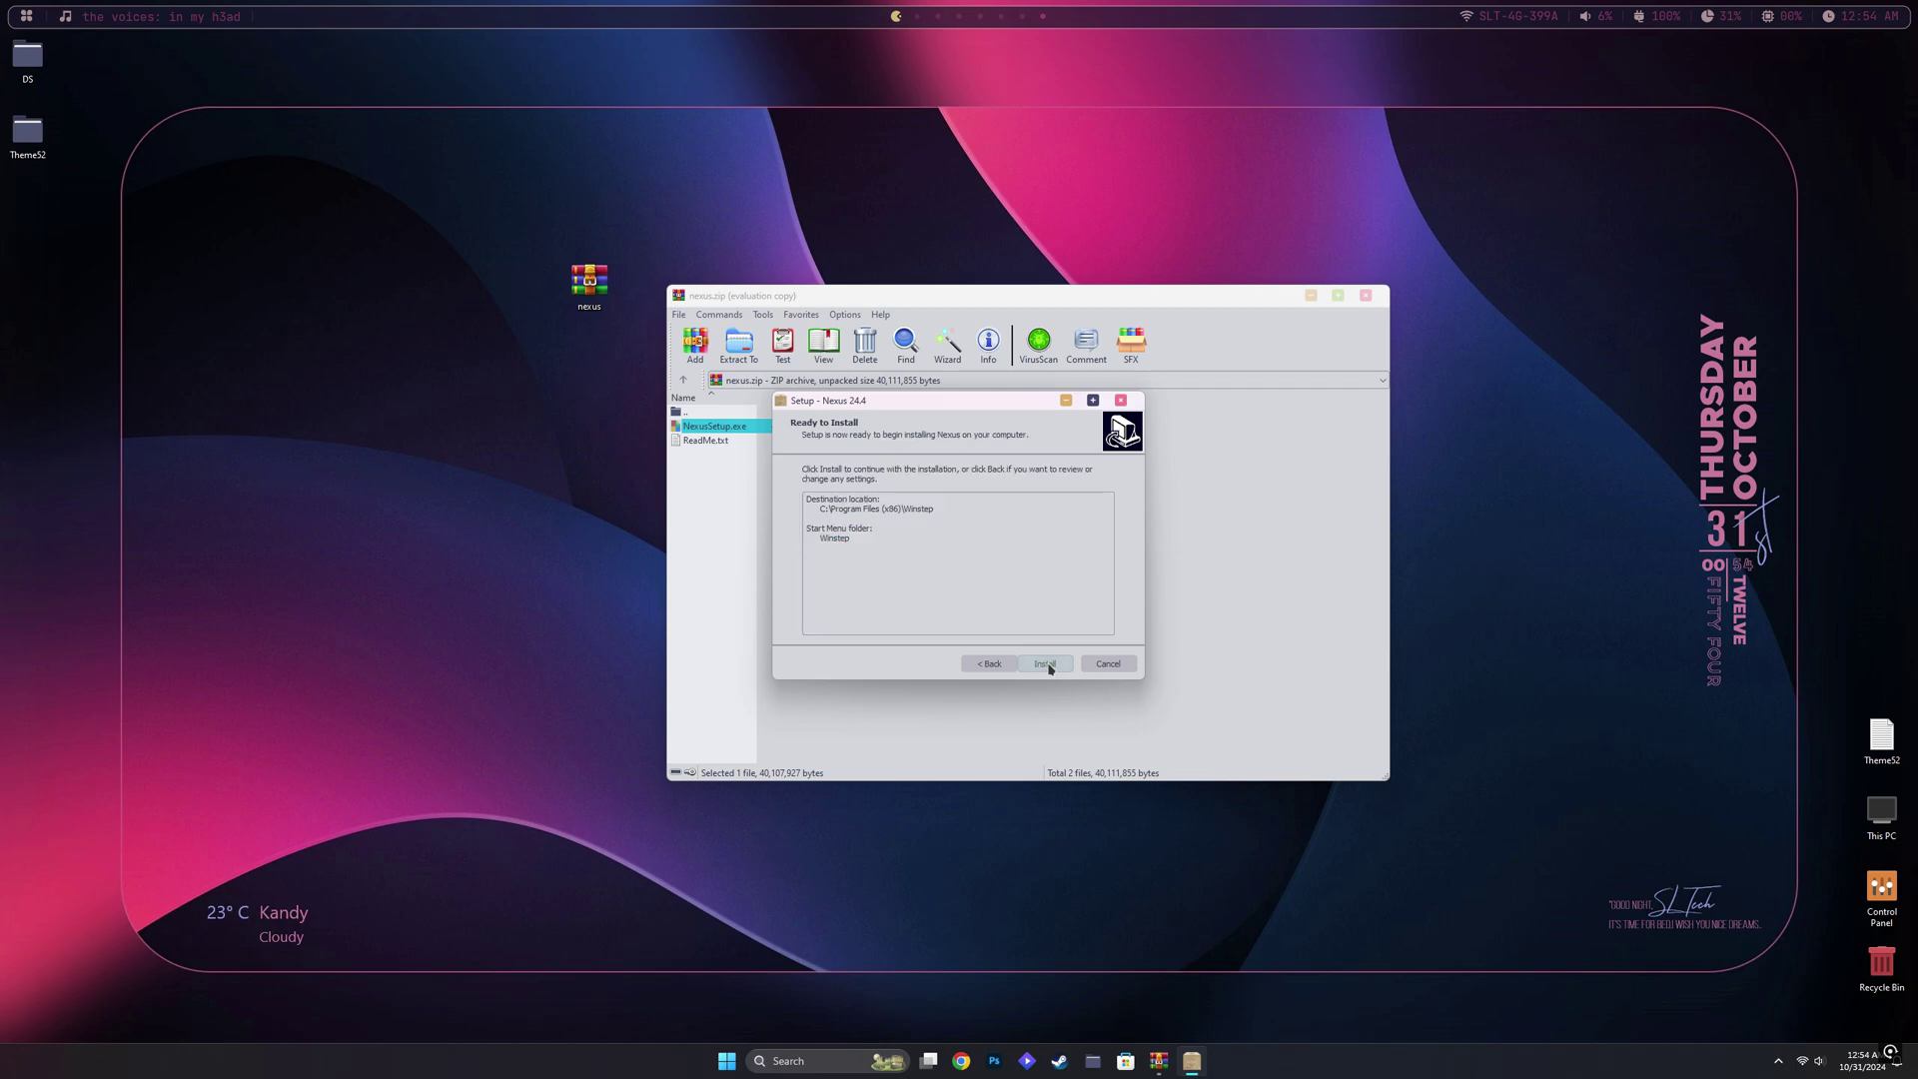
left_click(1046, 664)
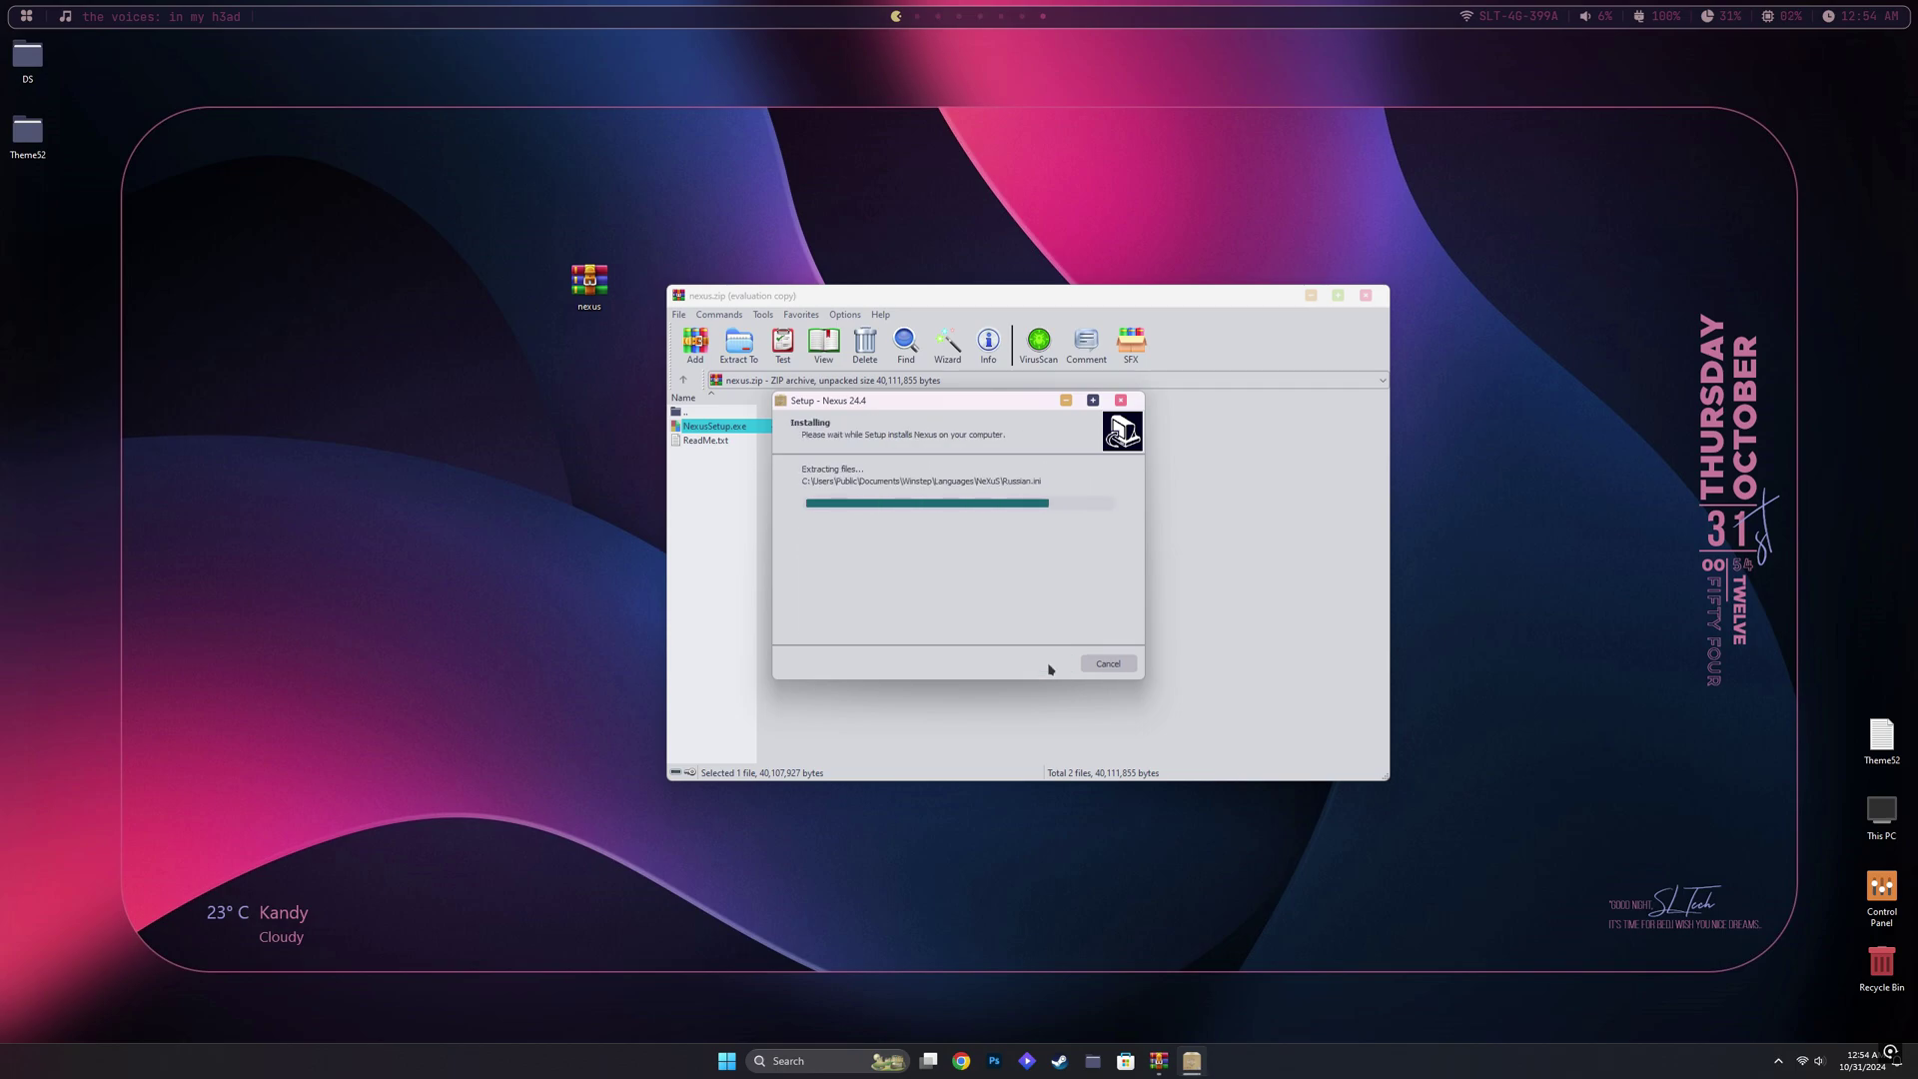
left_click(1045, 665)
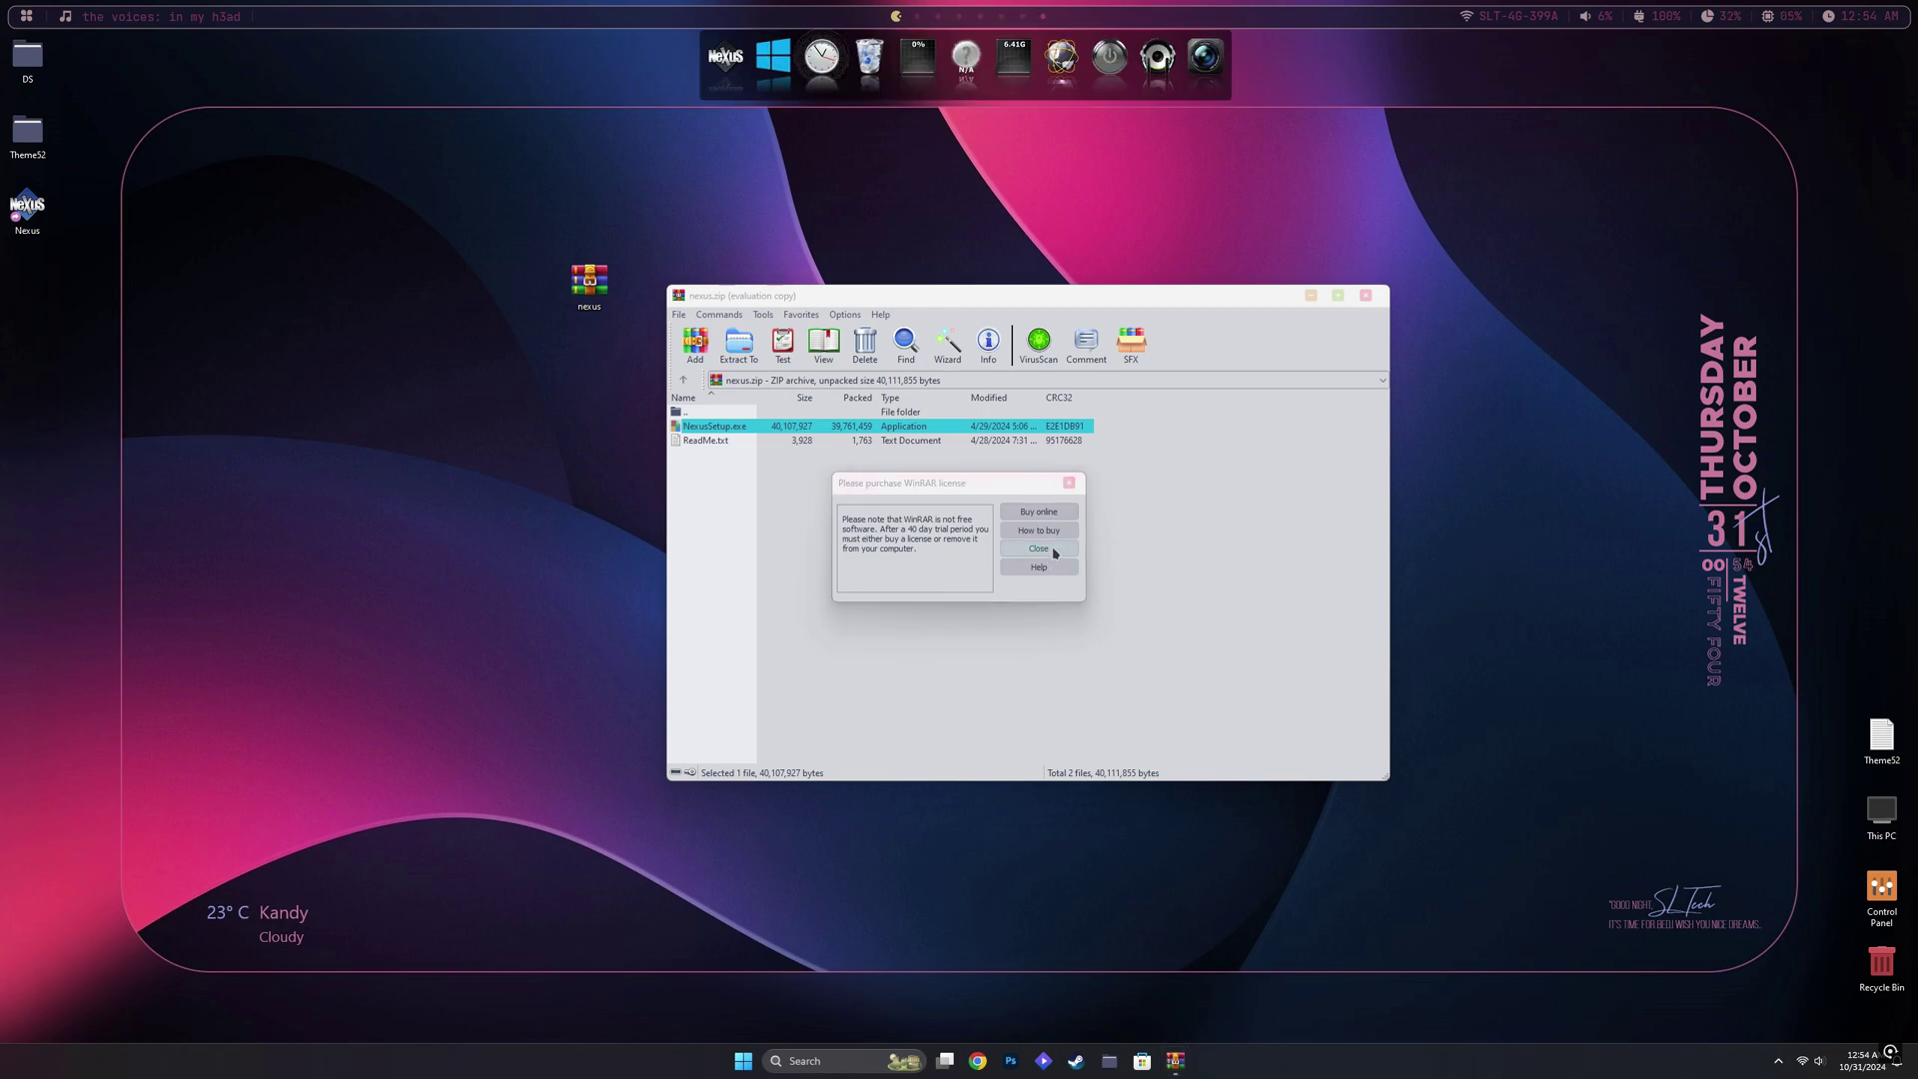
left_click(1039, 549)
left_click(1367, 297)
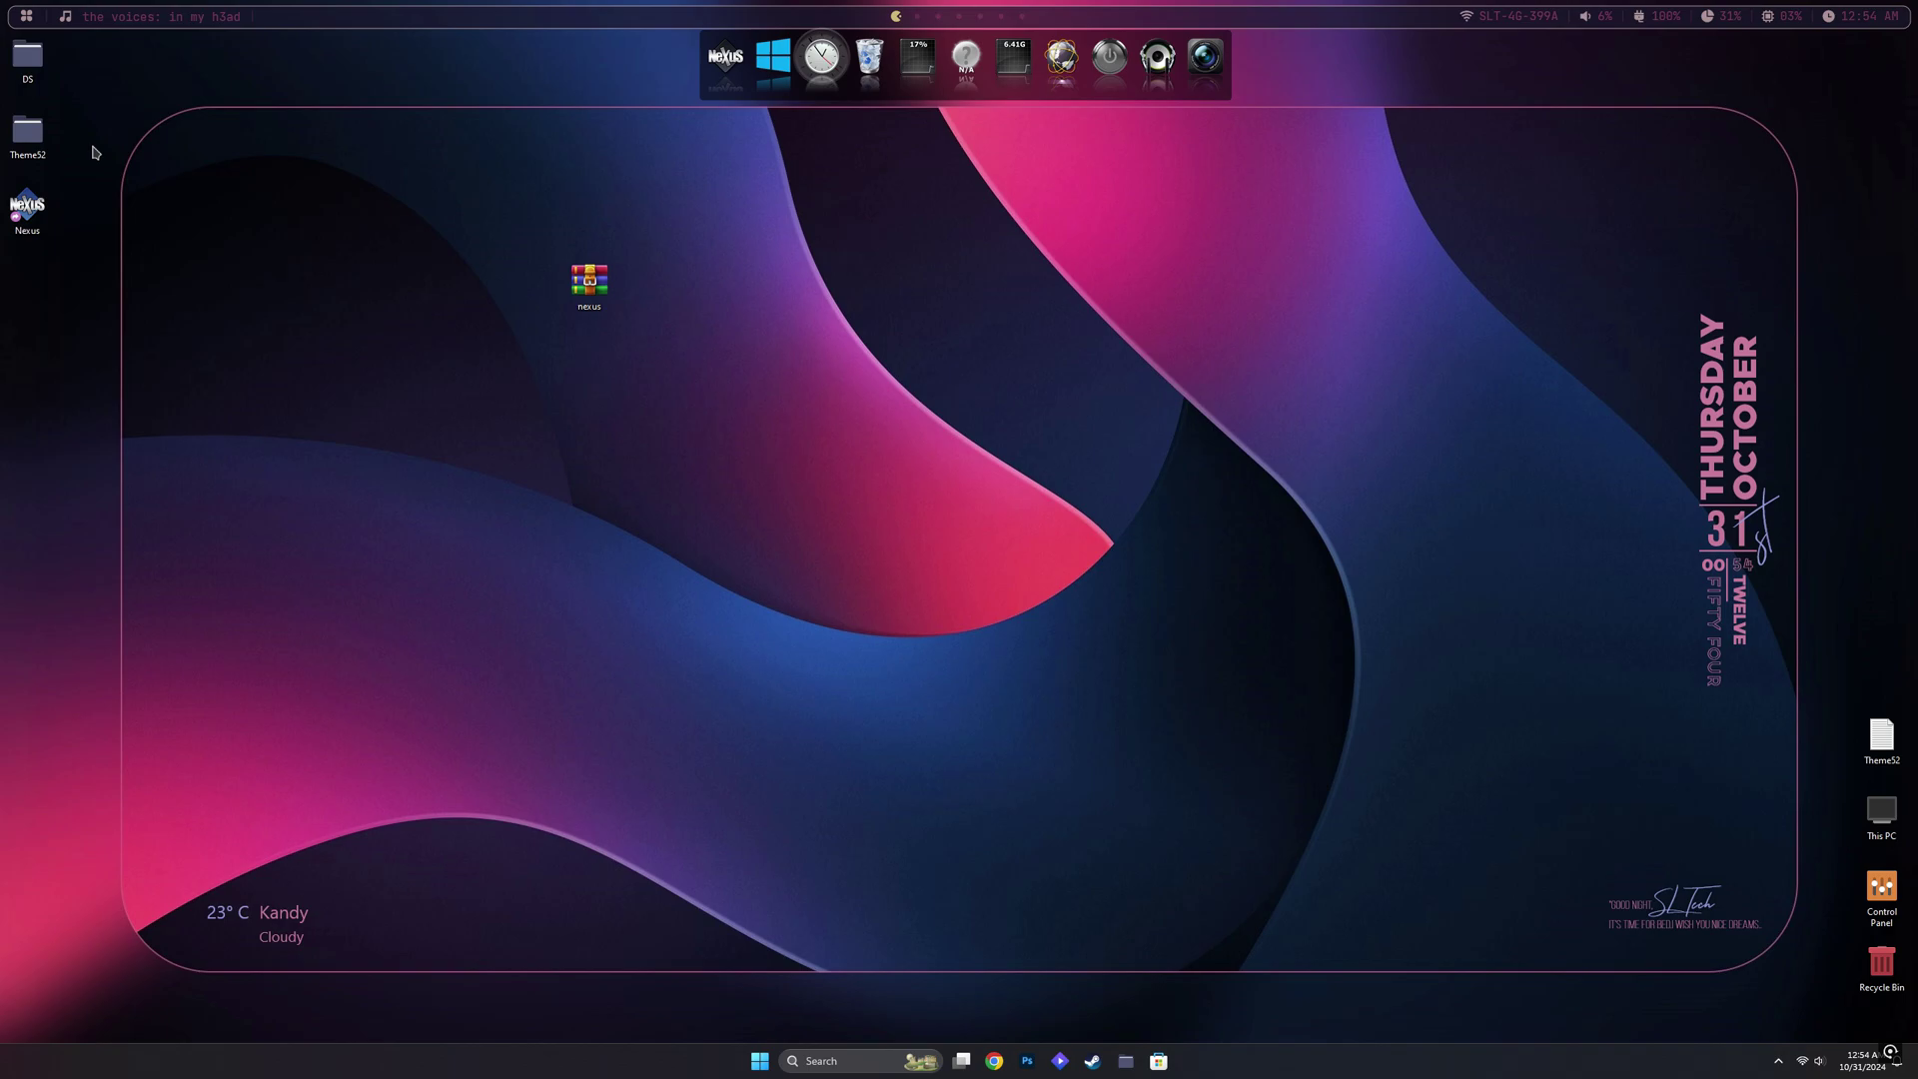
Move the Dock folder from the Theme52 folder to the root of the C: drive, and close the file window
double_click(36, 136)
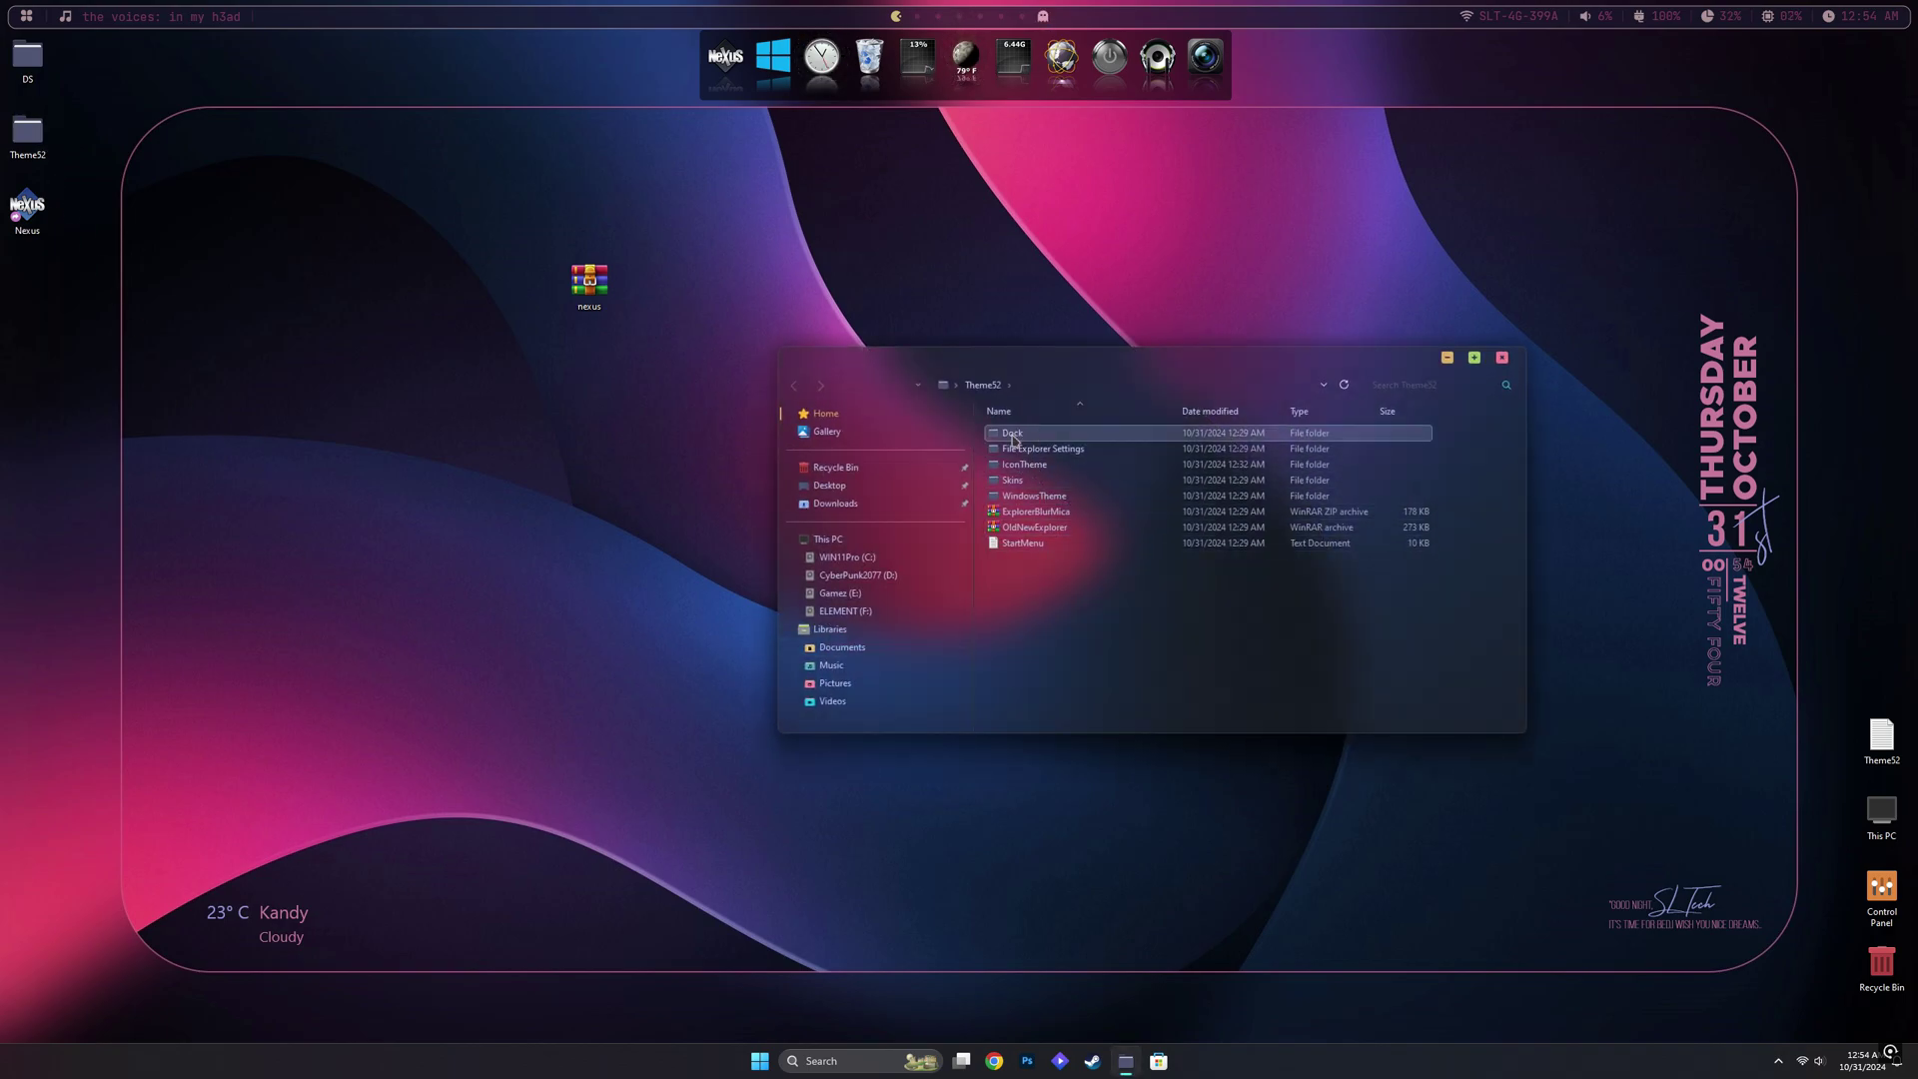
right_click(1021, 440)
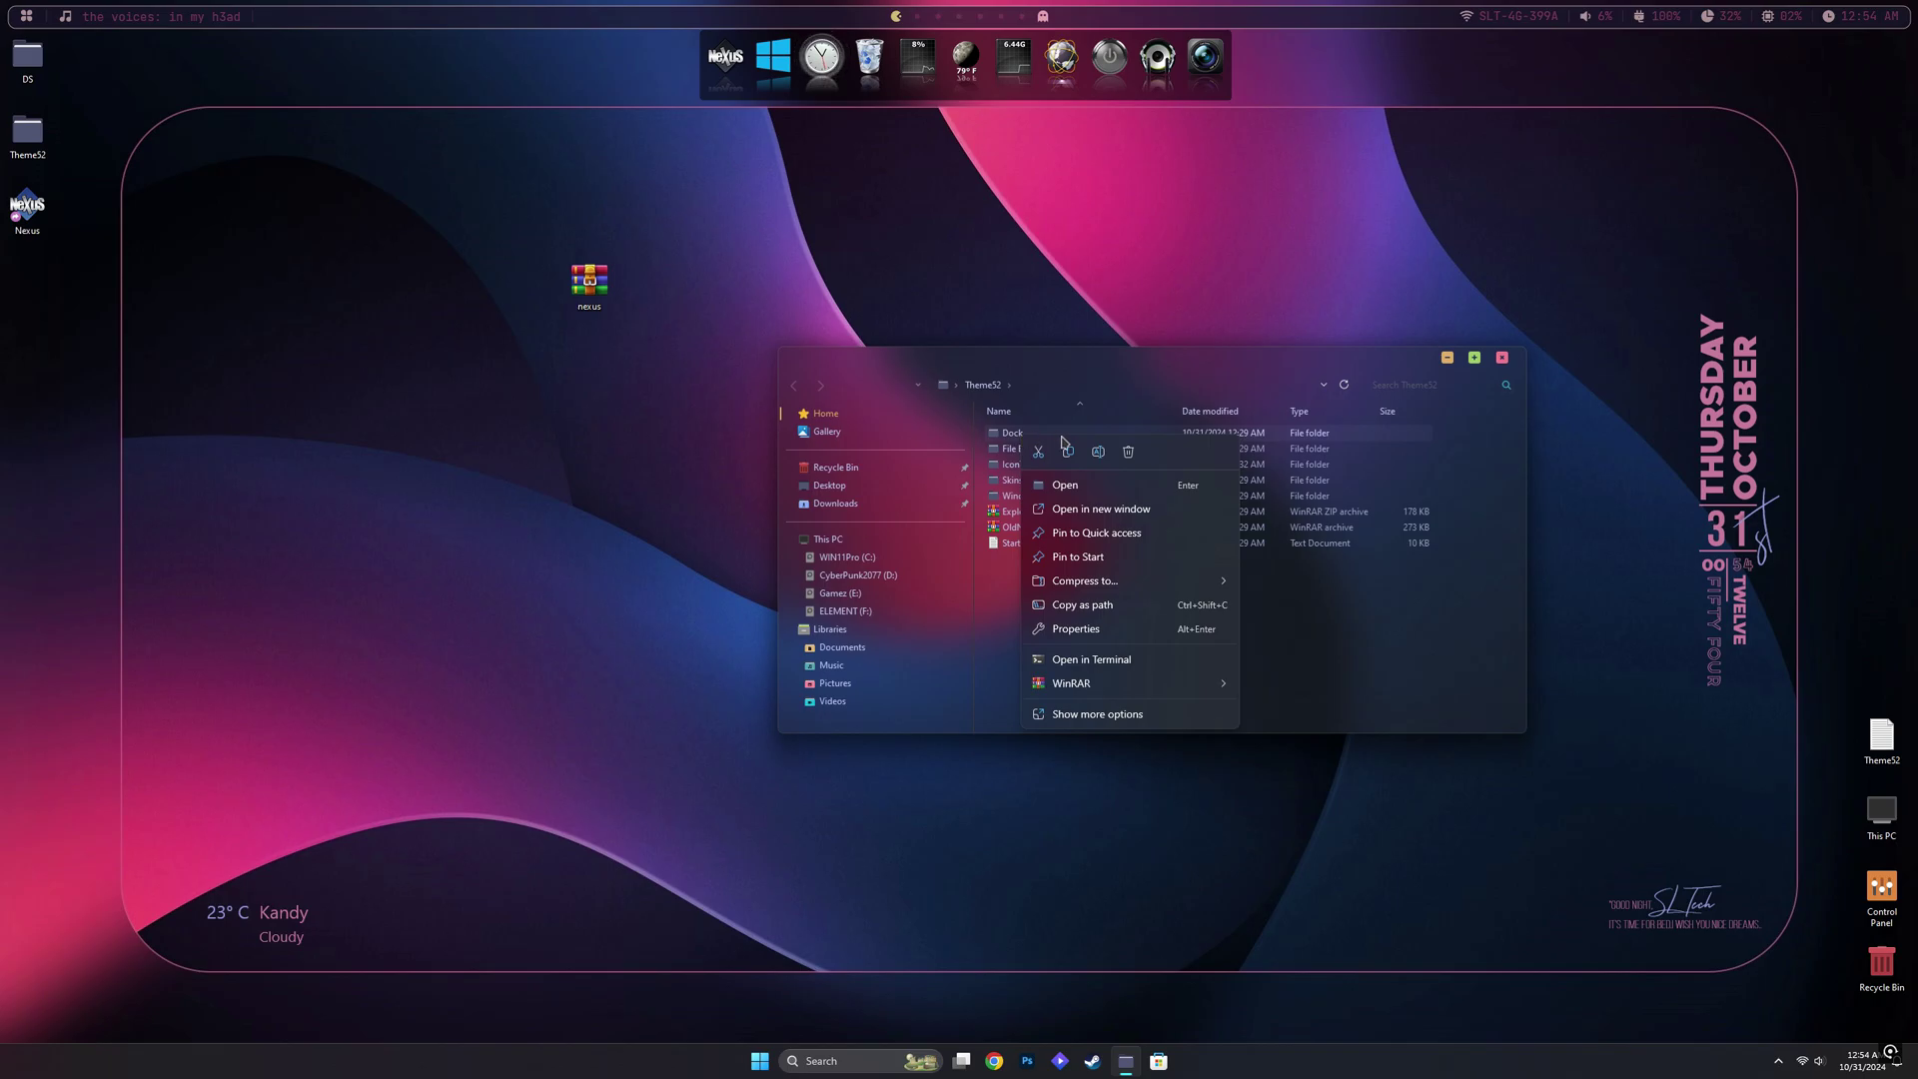
left_click(1039, 452)
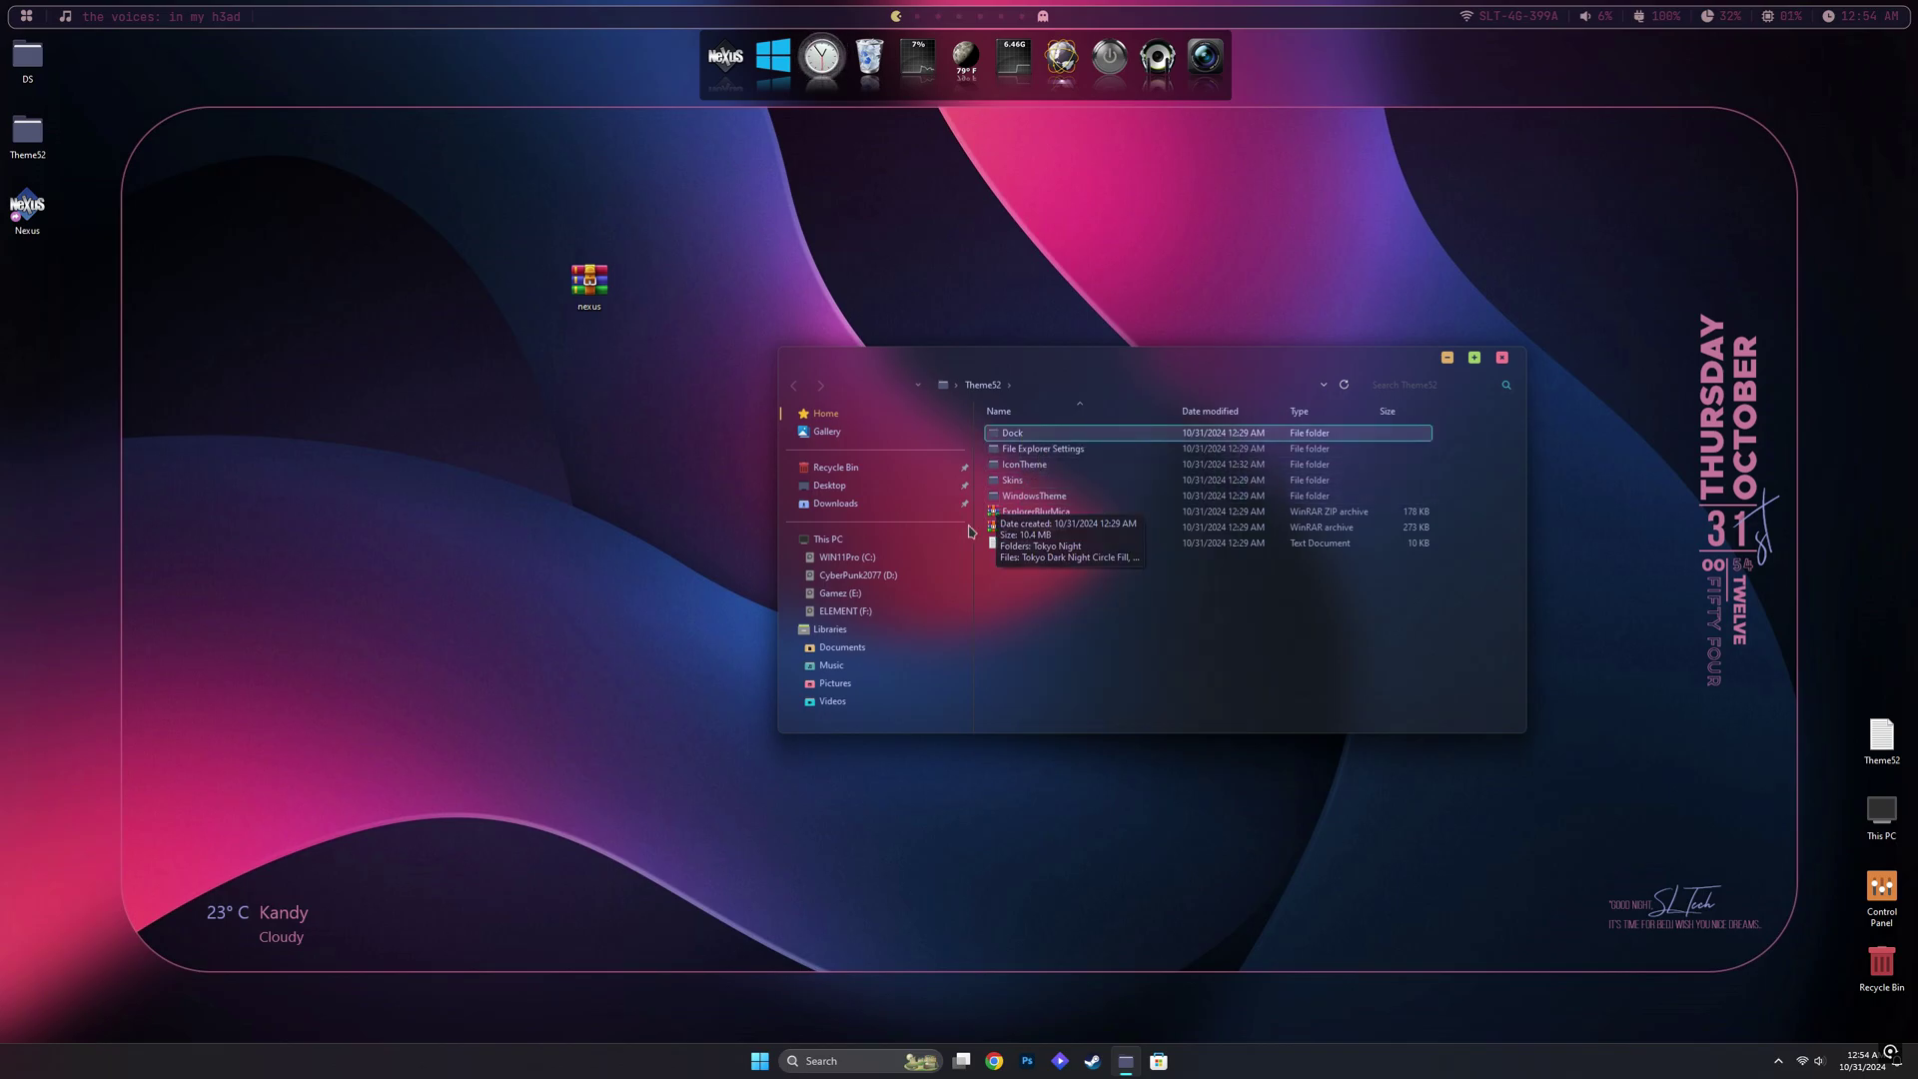
left_click(825, 540)
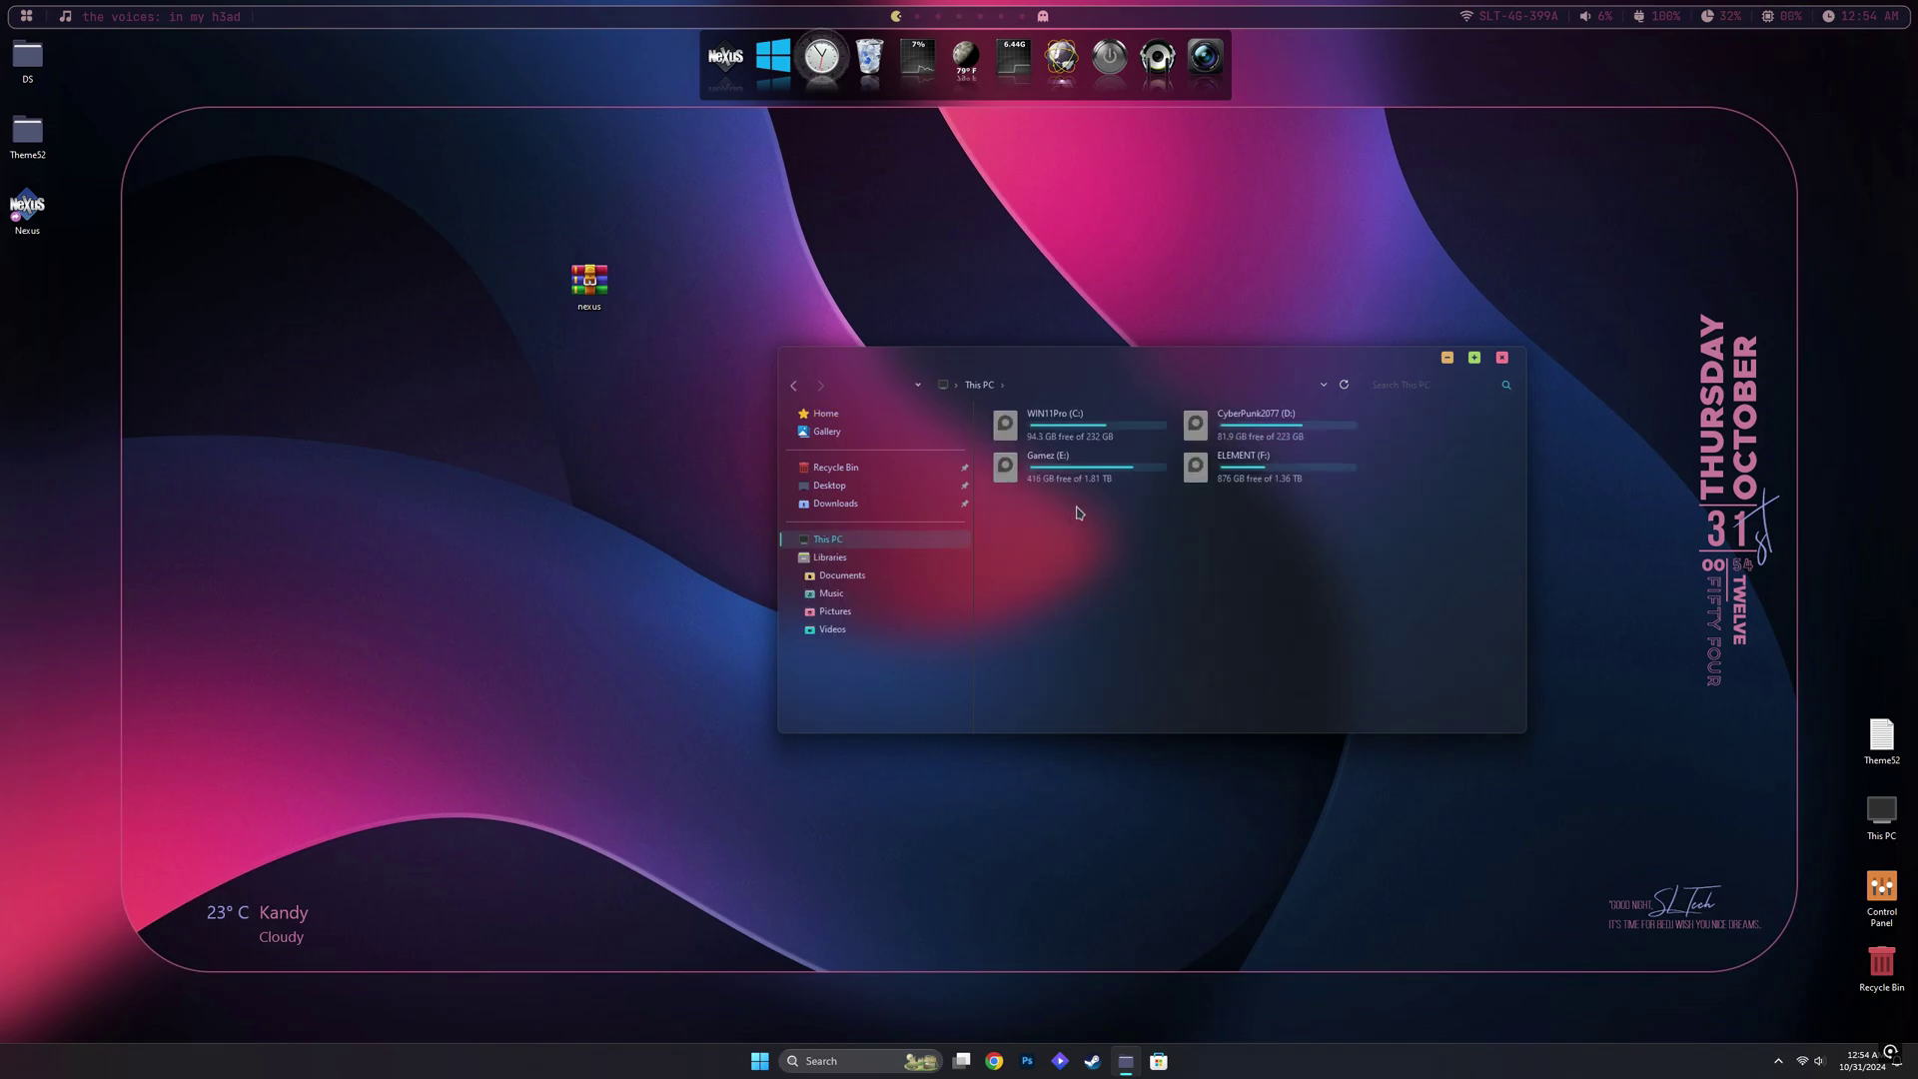
double_click(1066, 438)
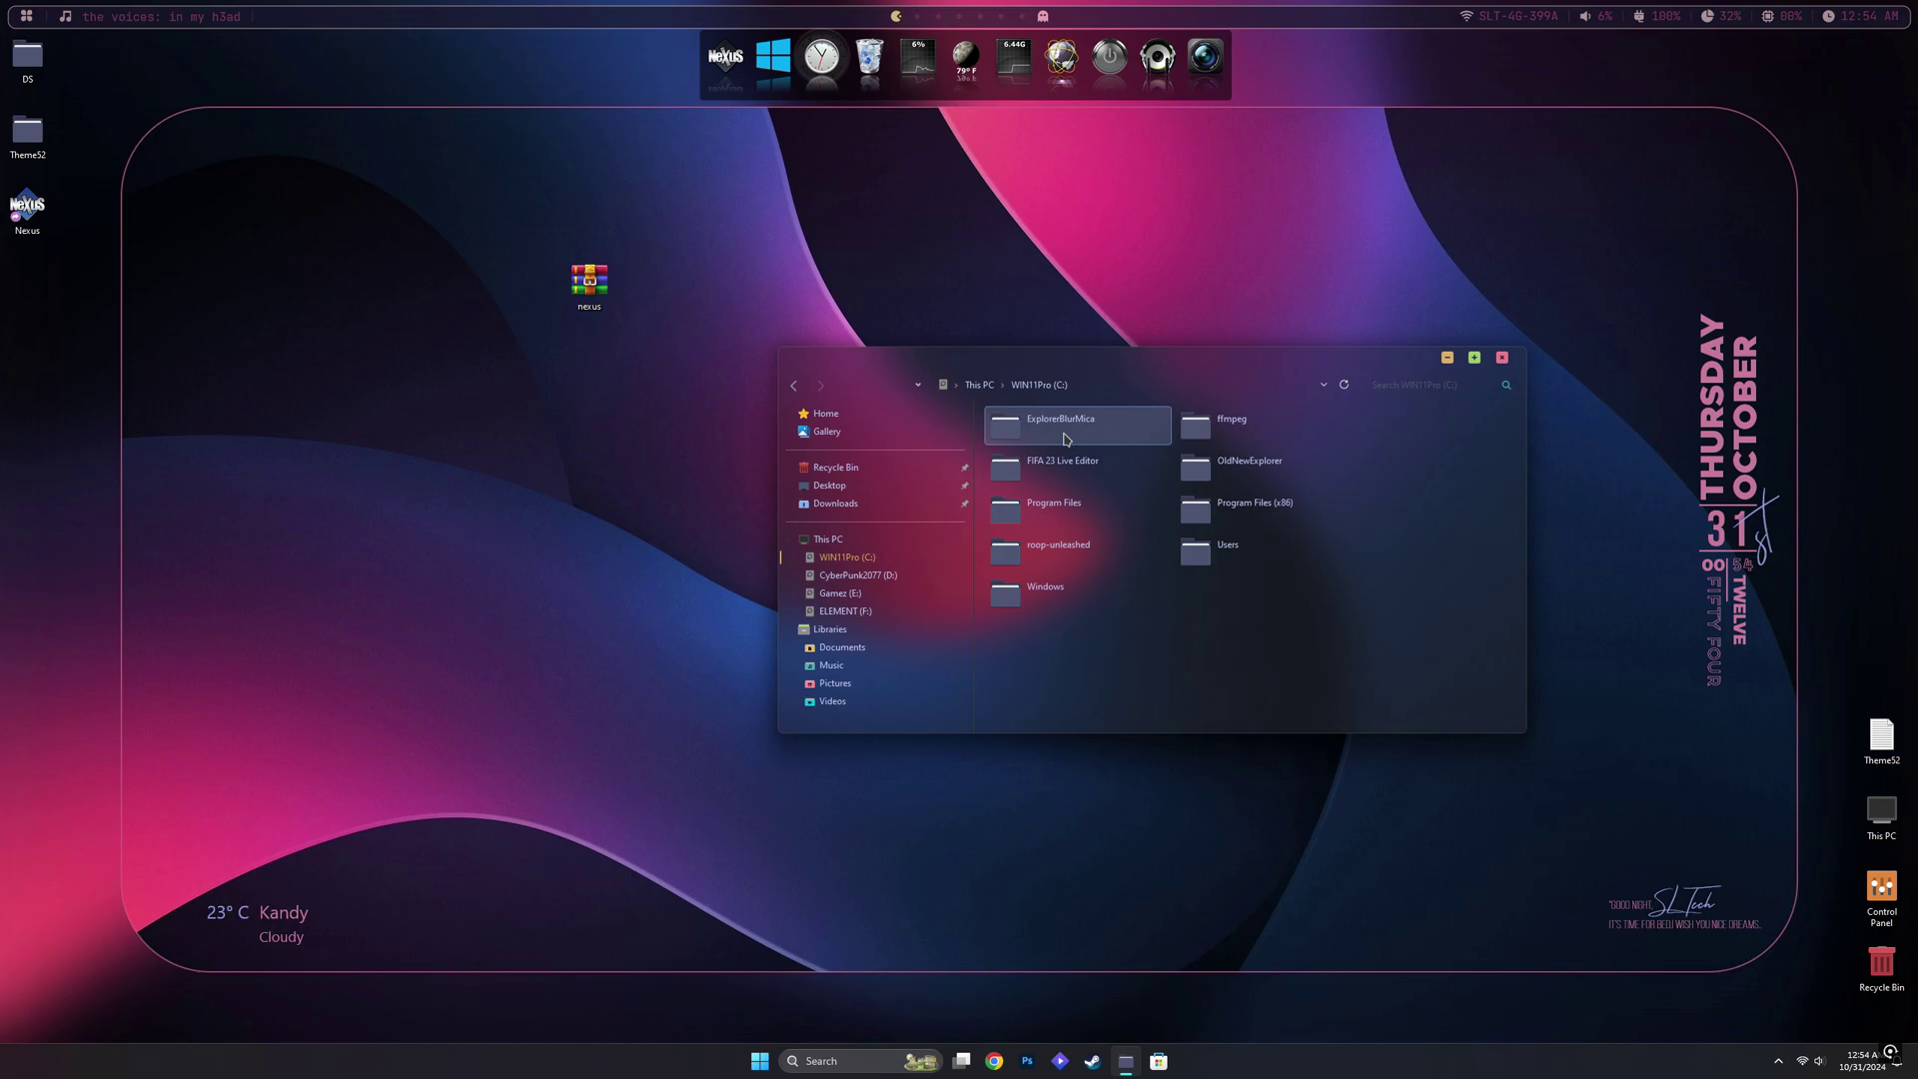
right_click(1125, 659)
left_click(1142, 672)
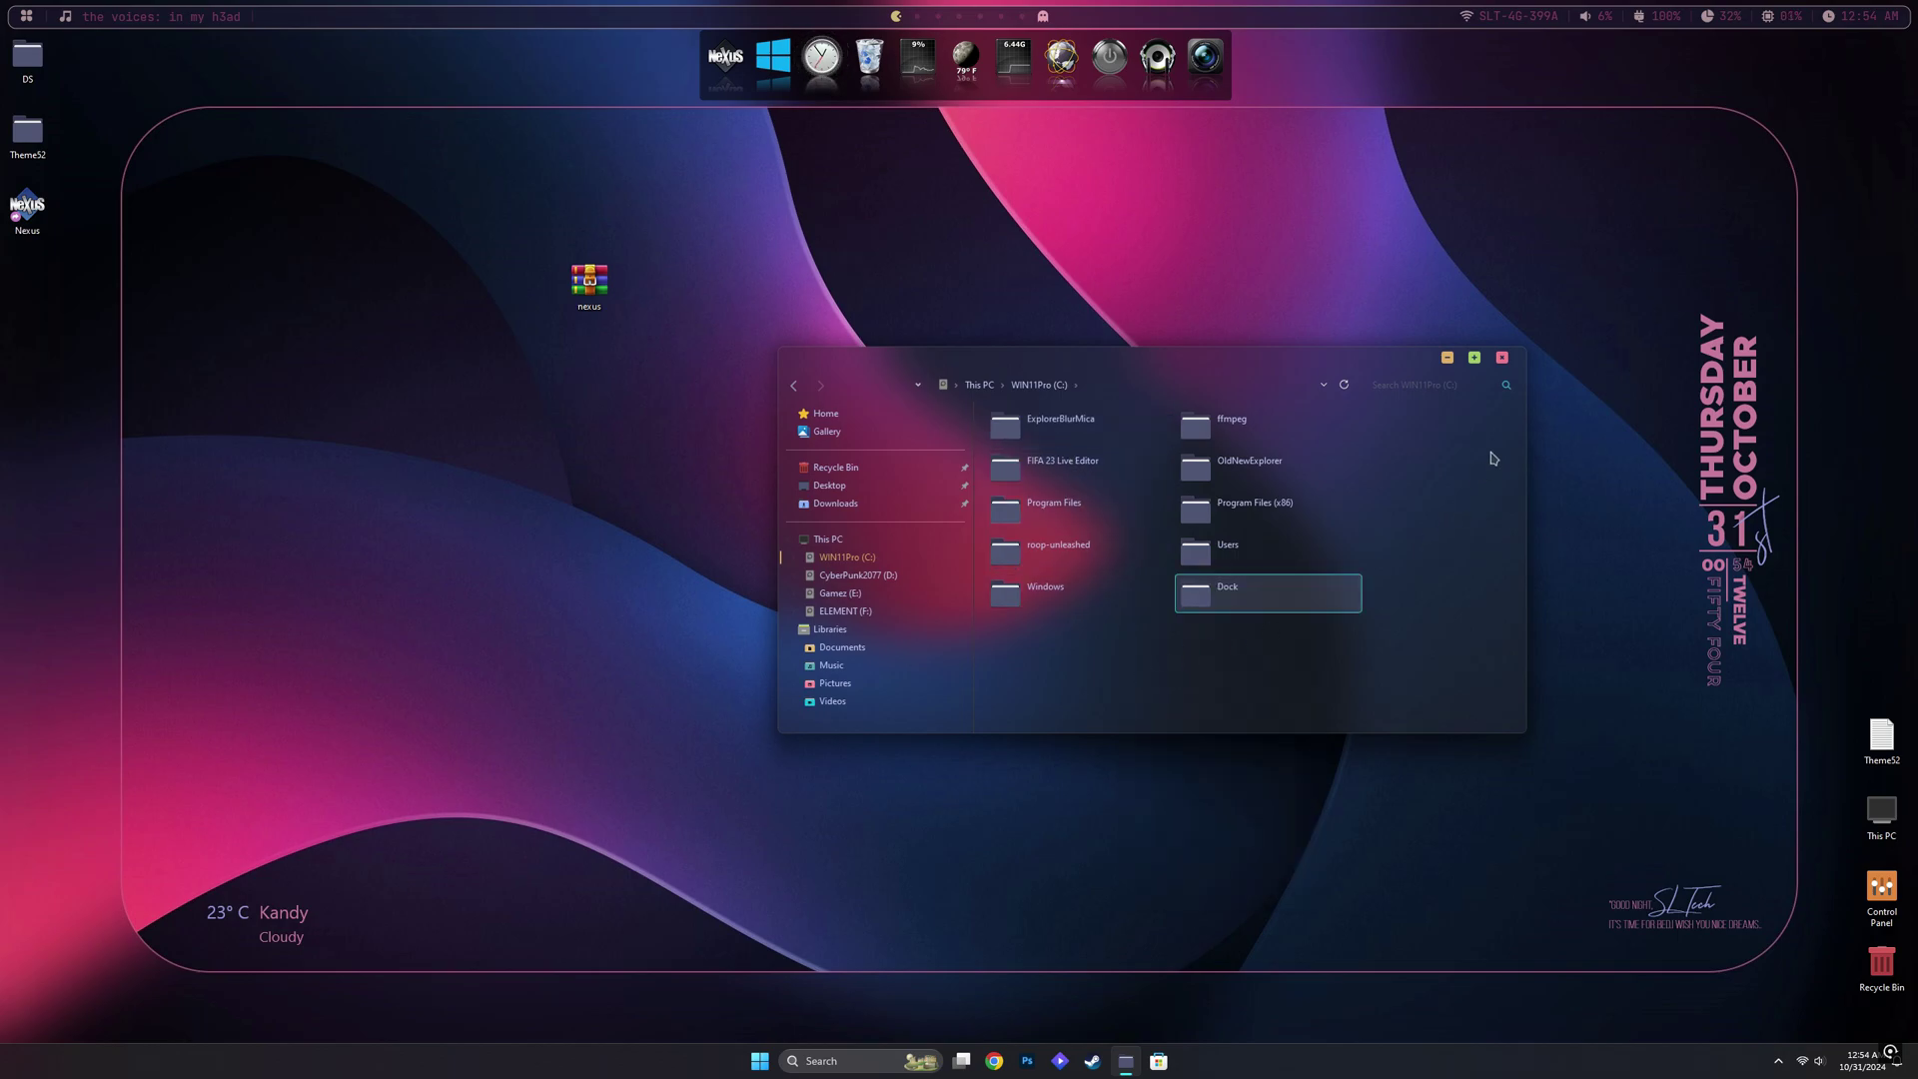
left_click(1504, 360)
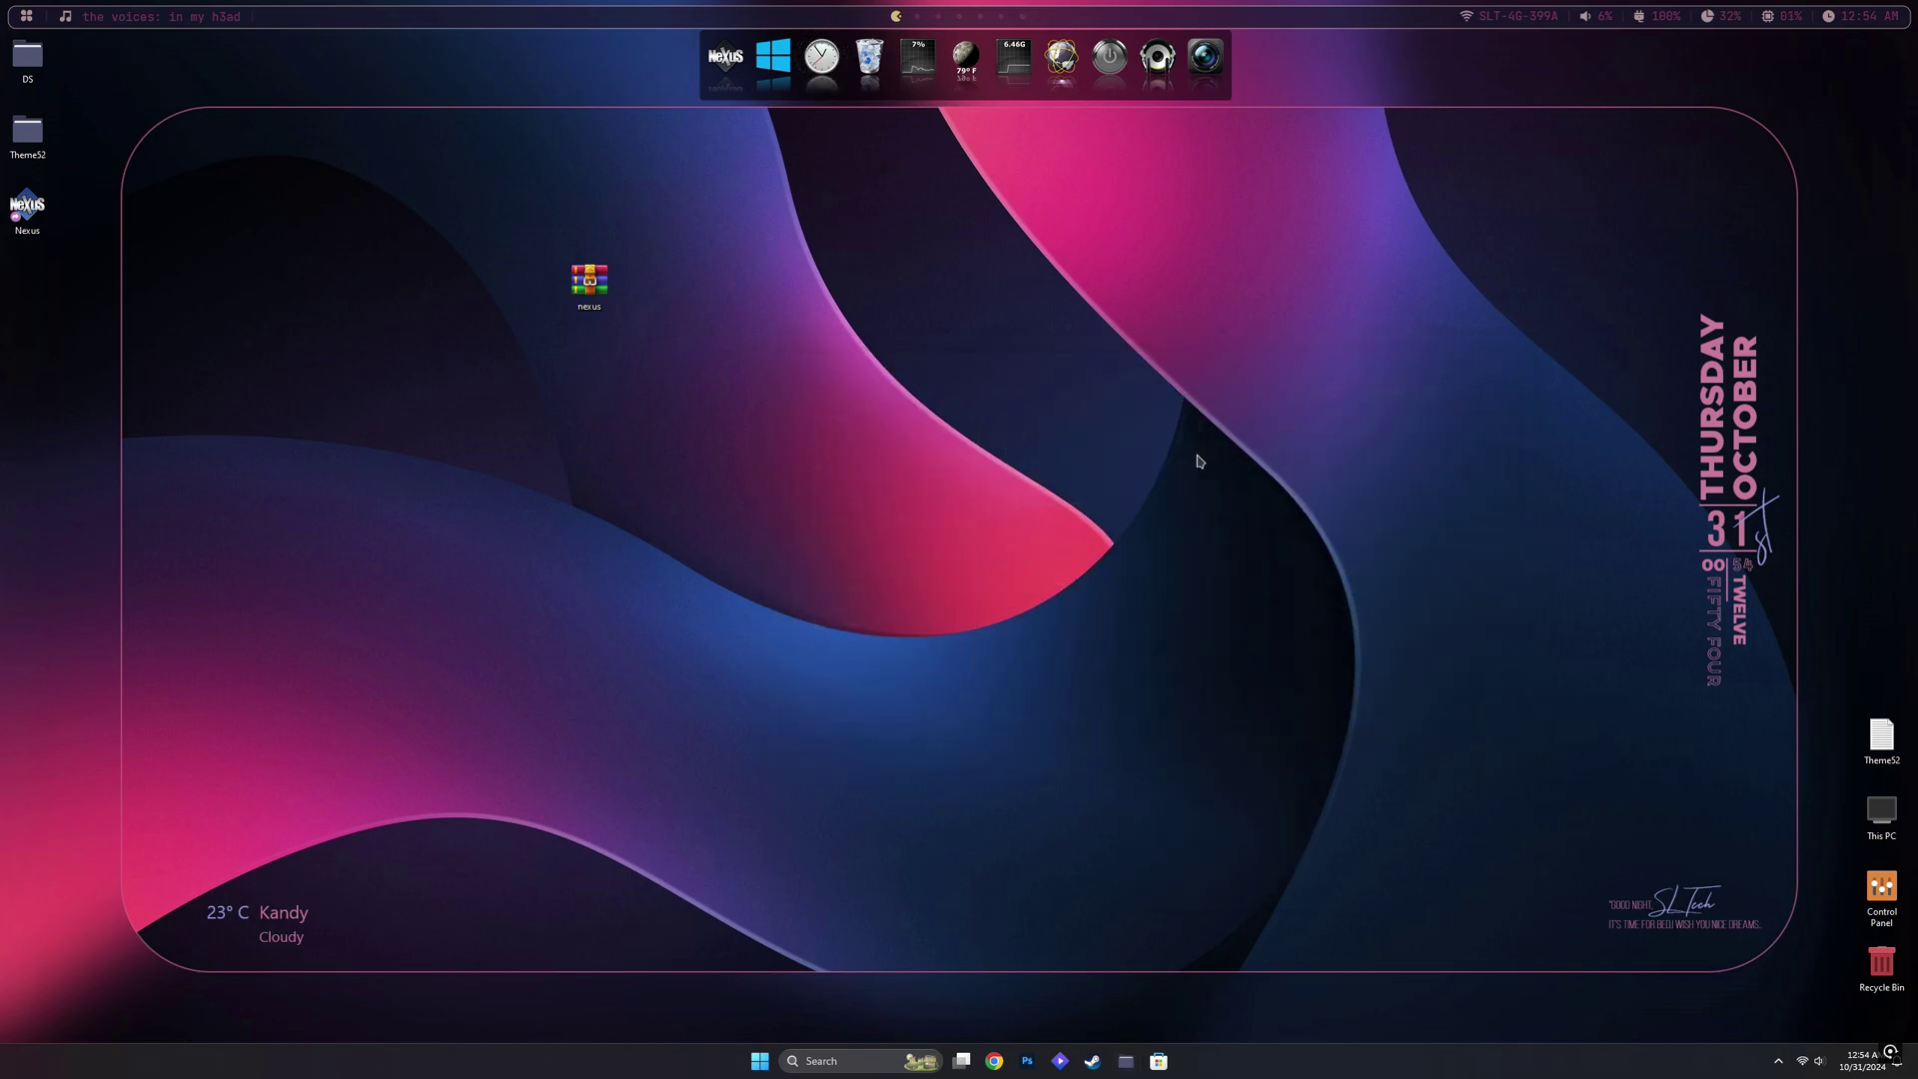
Restore the Nexus dock's configuration from the 1440p backup in the Dock folder on the C: drive
right_click(966, 73)
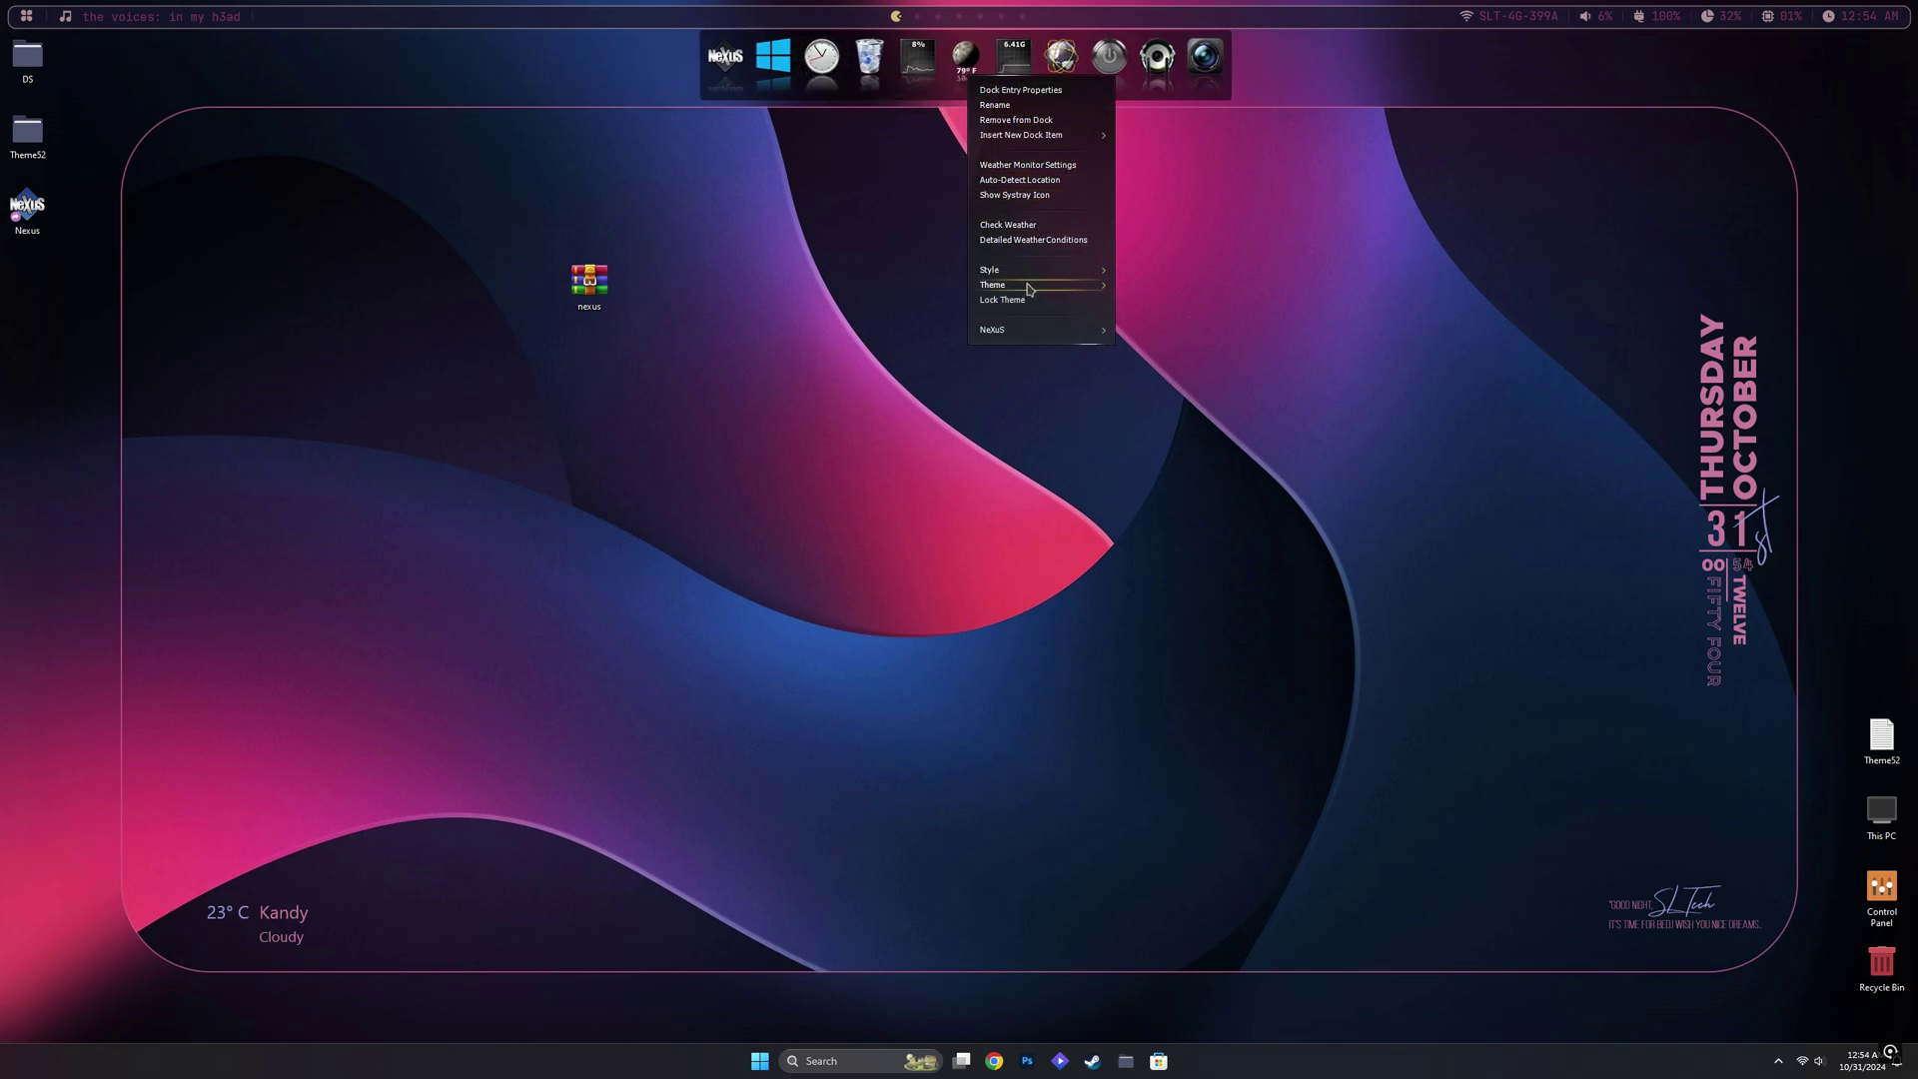
mouse_move(1020, 338)
left_click(1154, 340)
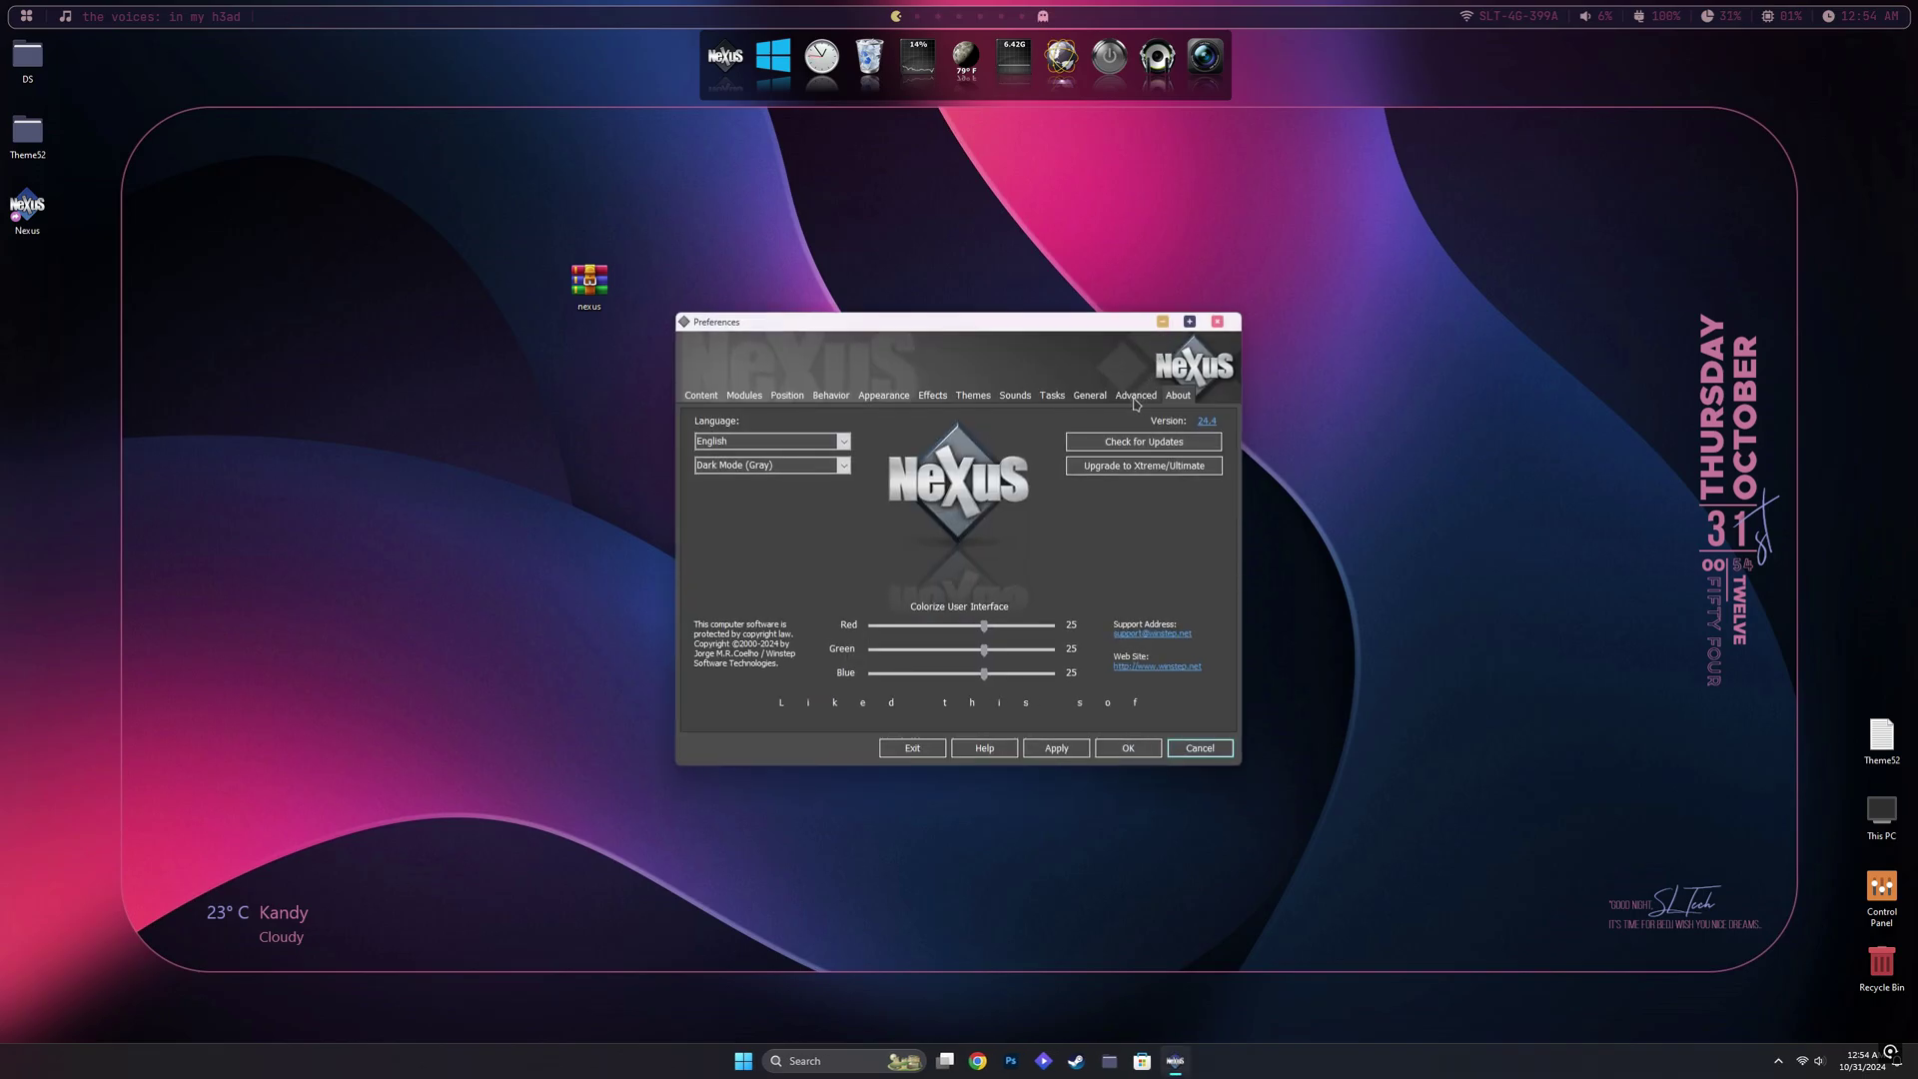
left_click(1137, 396)
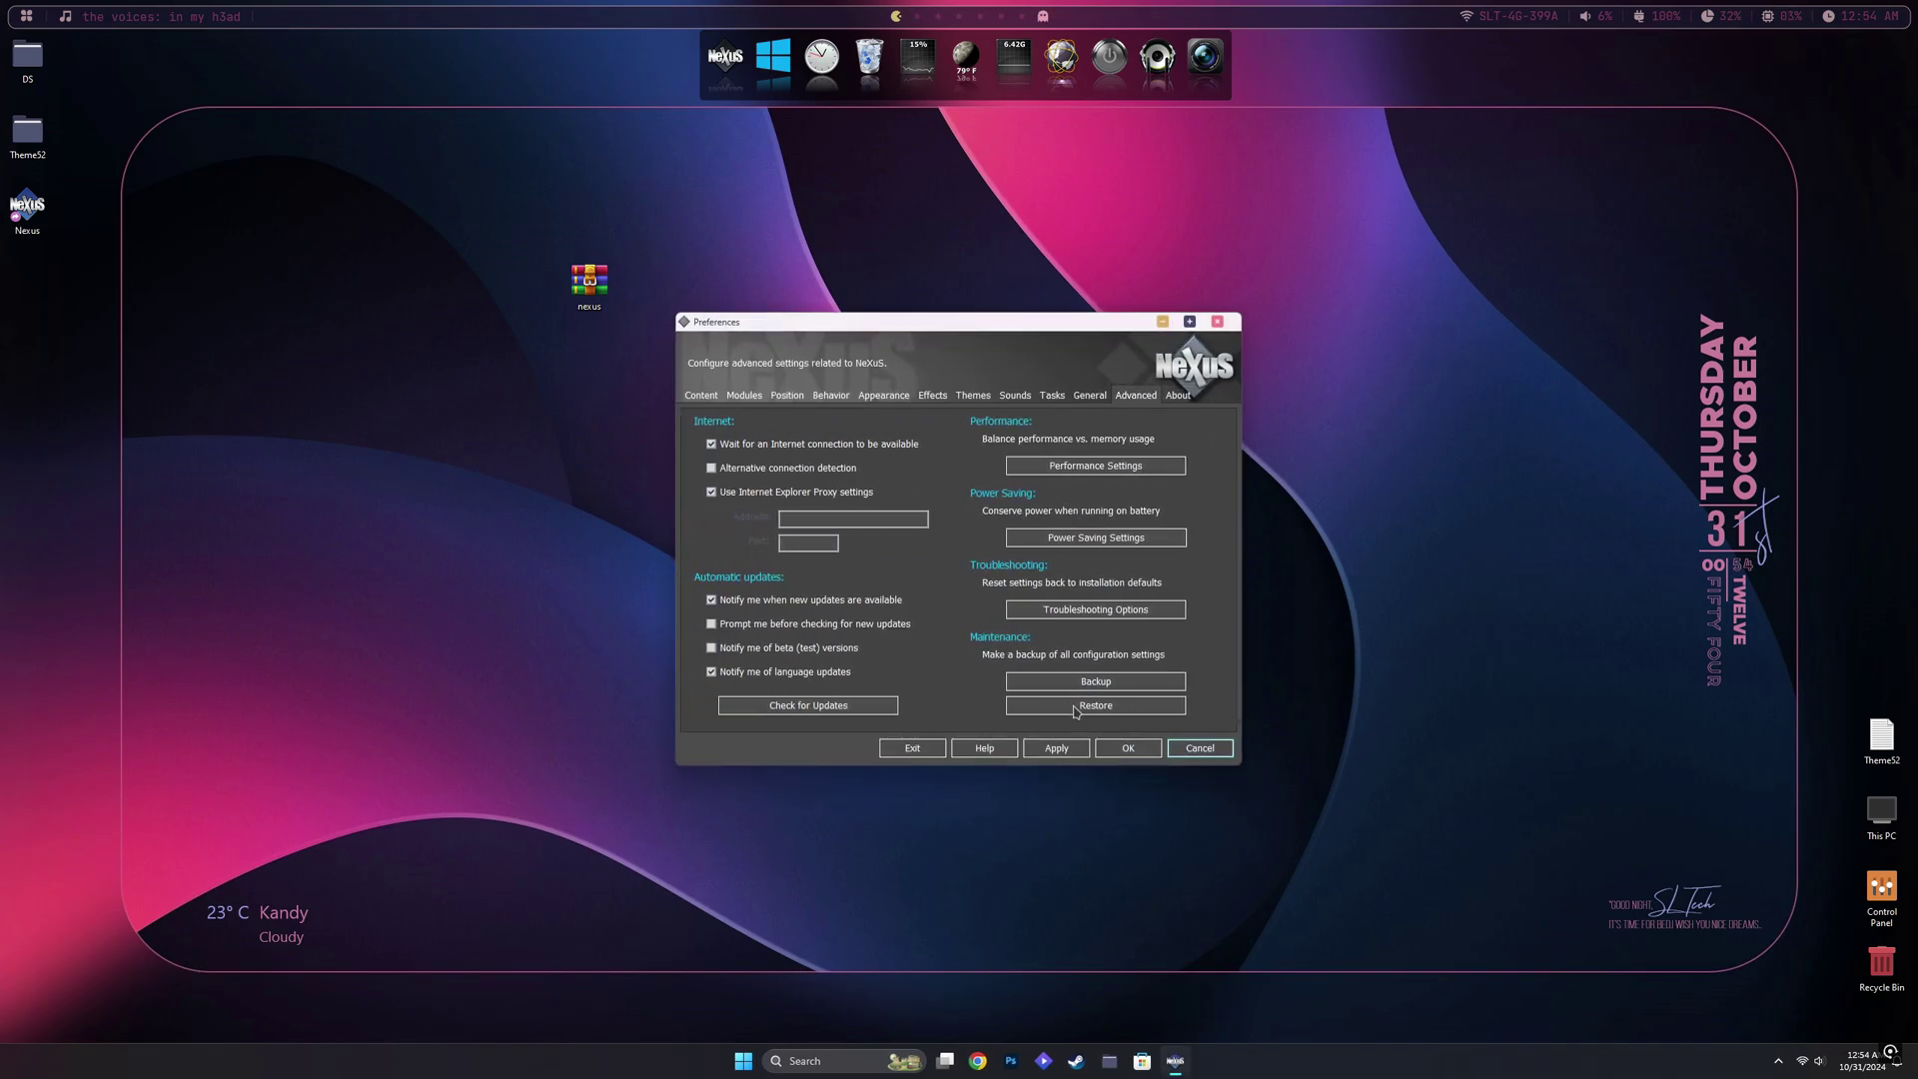
left_click(1095, 707)
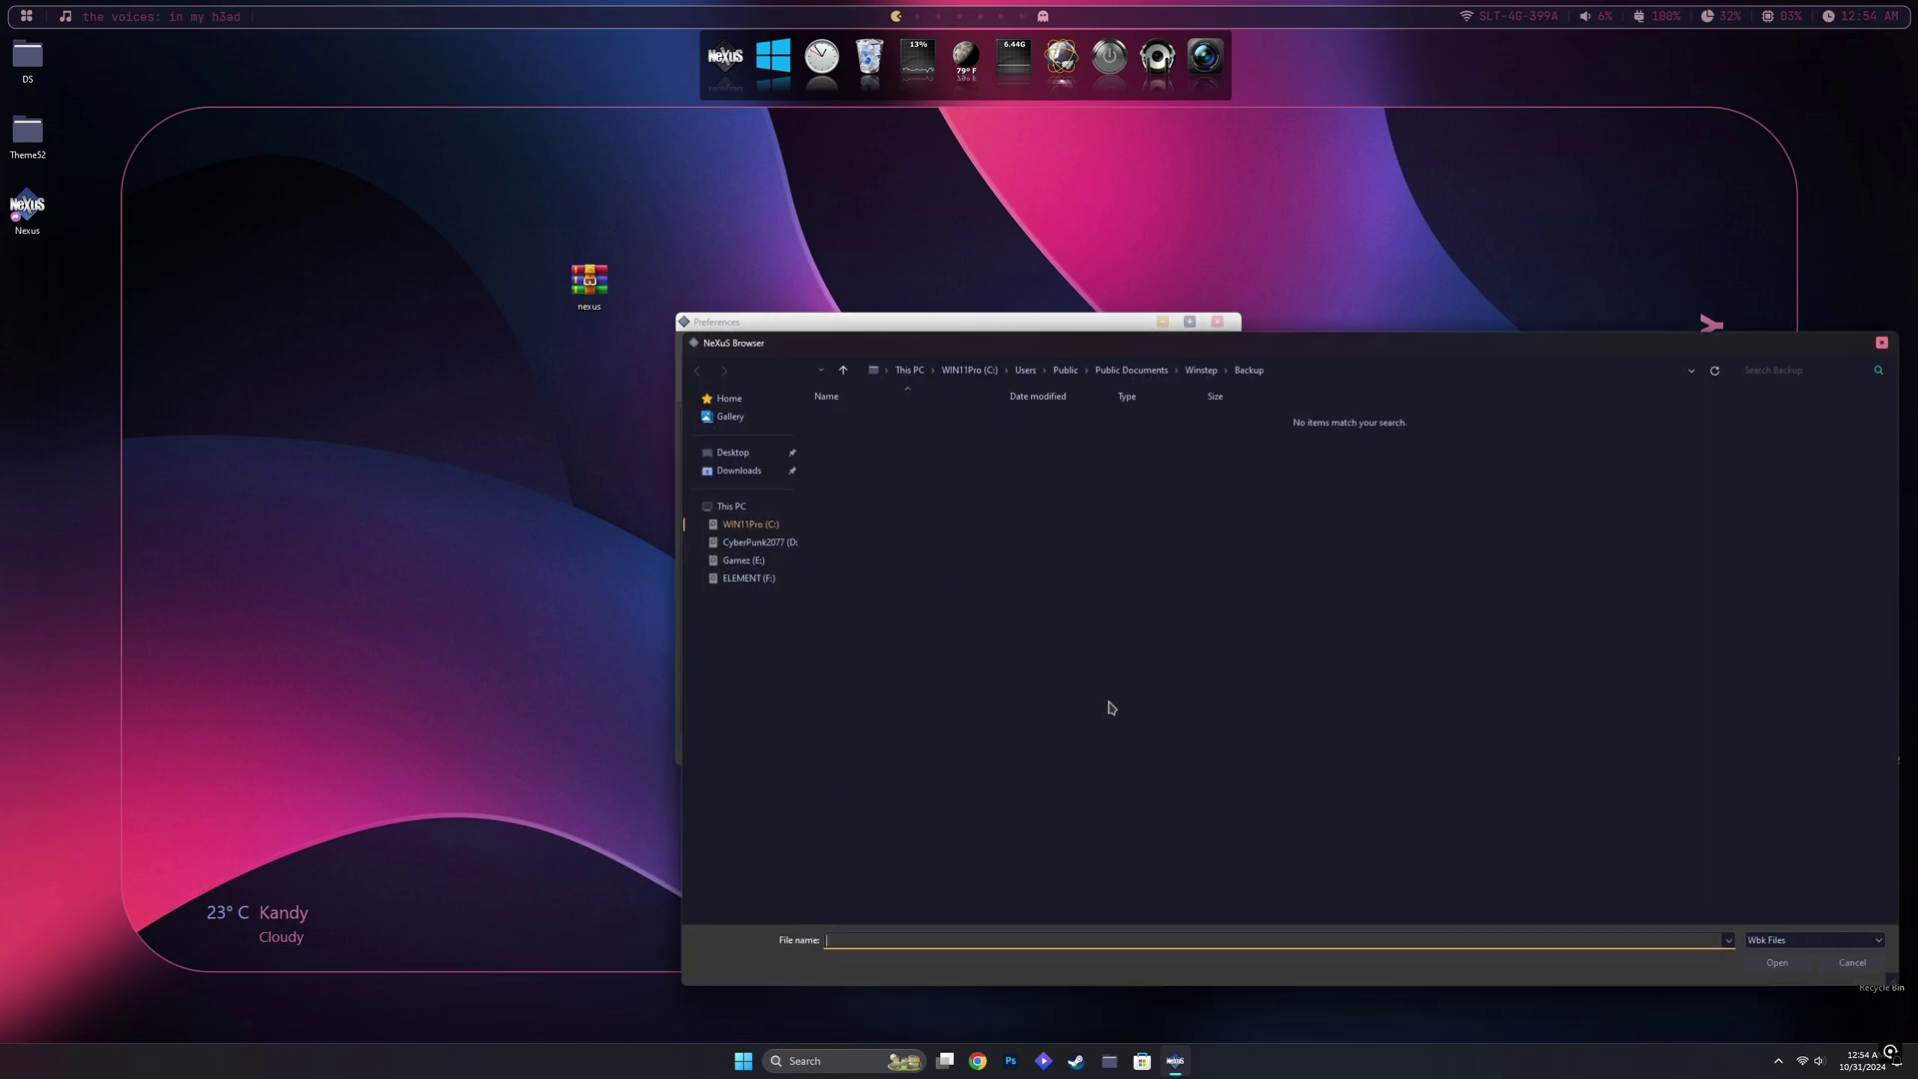
left_click(754, 513)
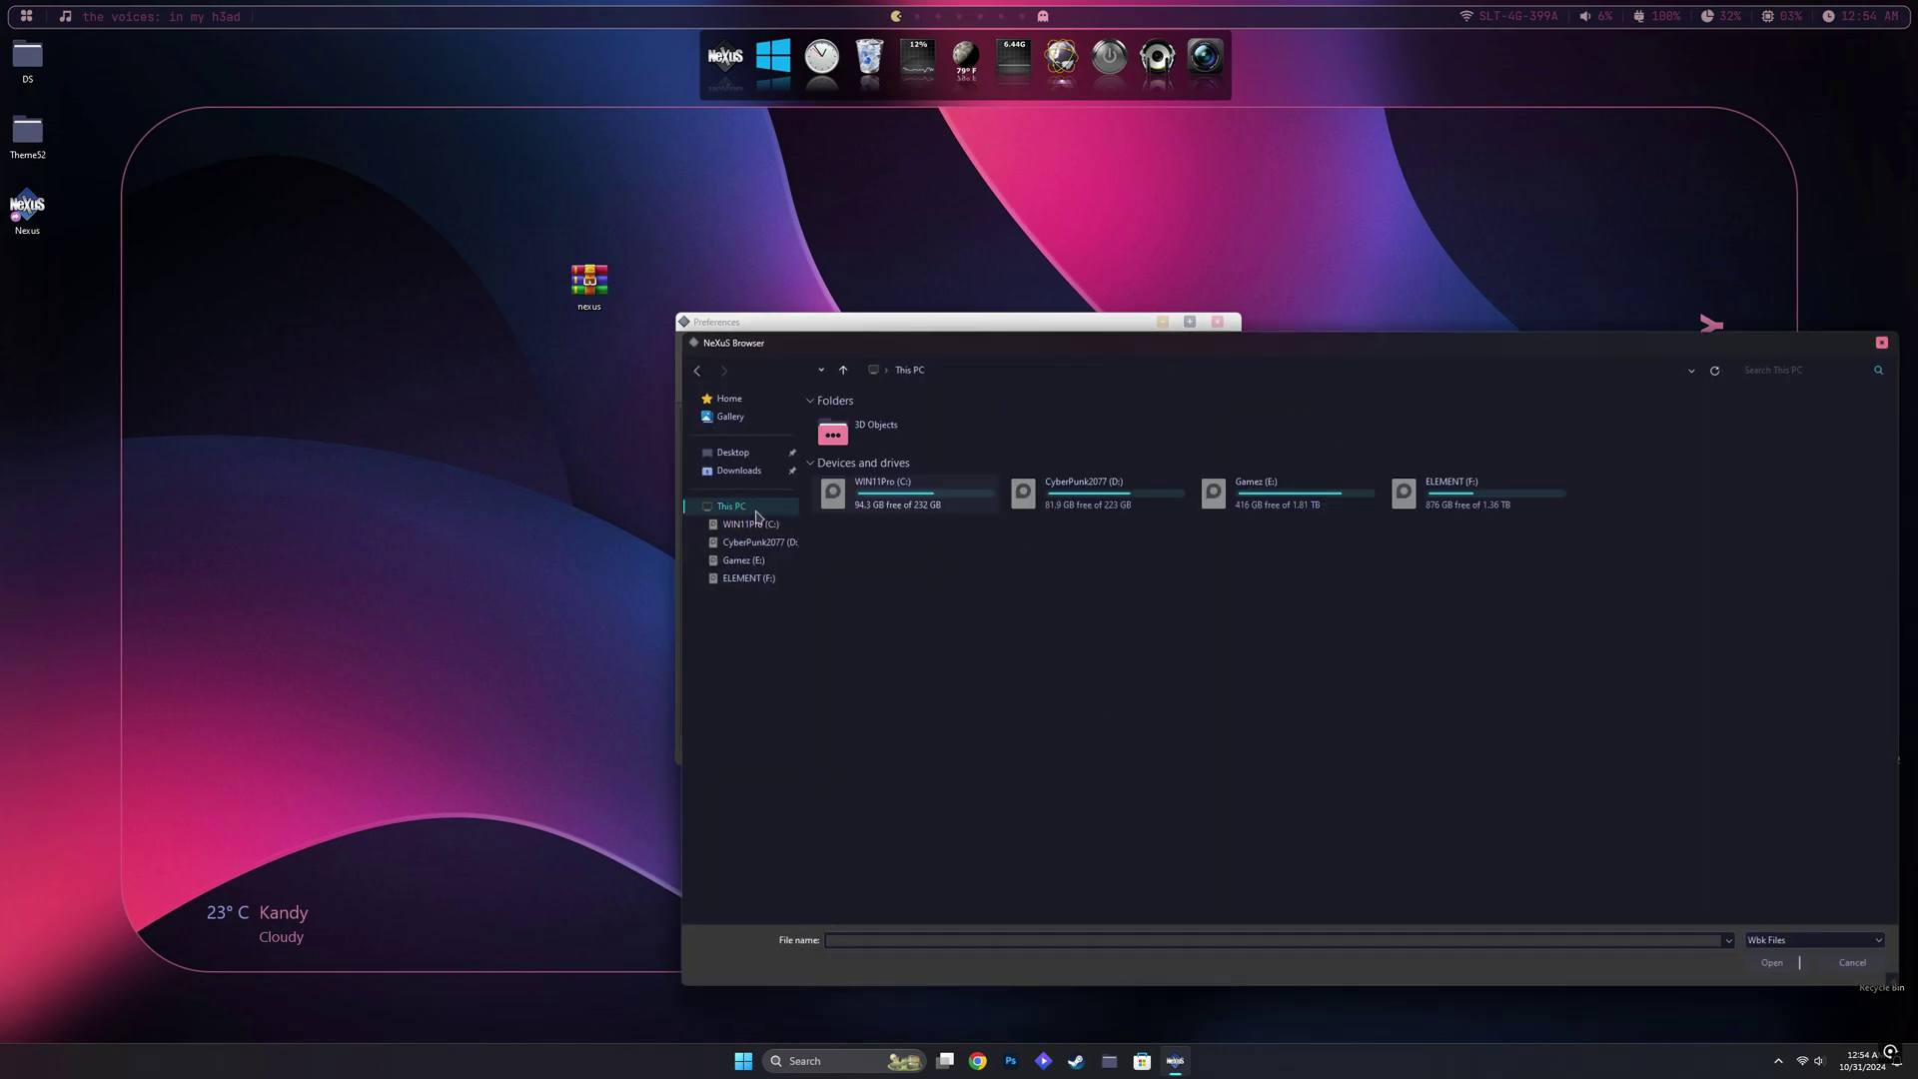
double_click(908, 500)
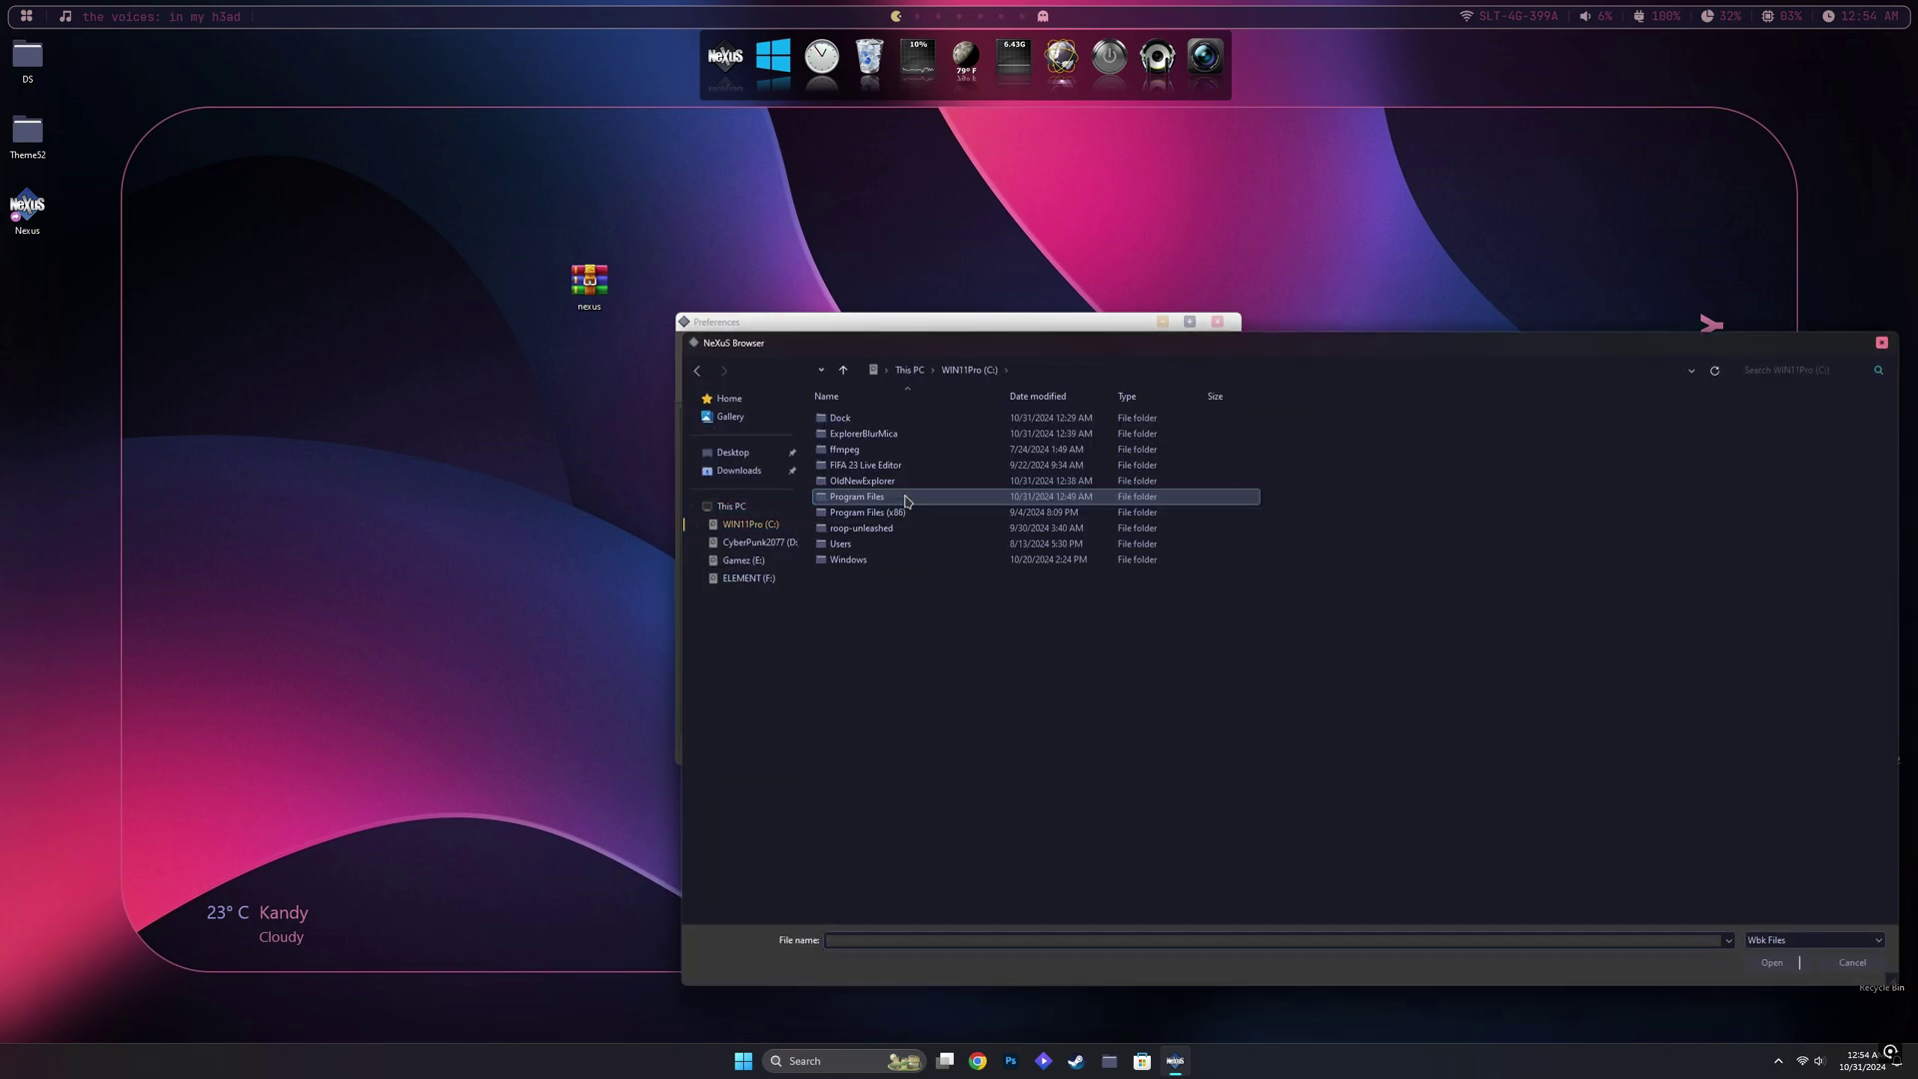
double_click(865, 419)
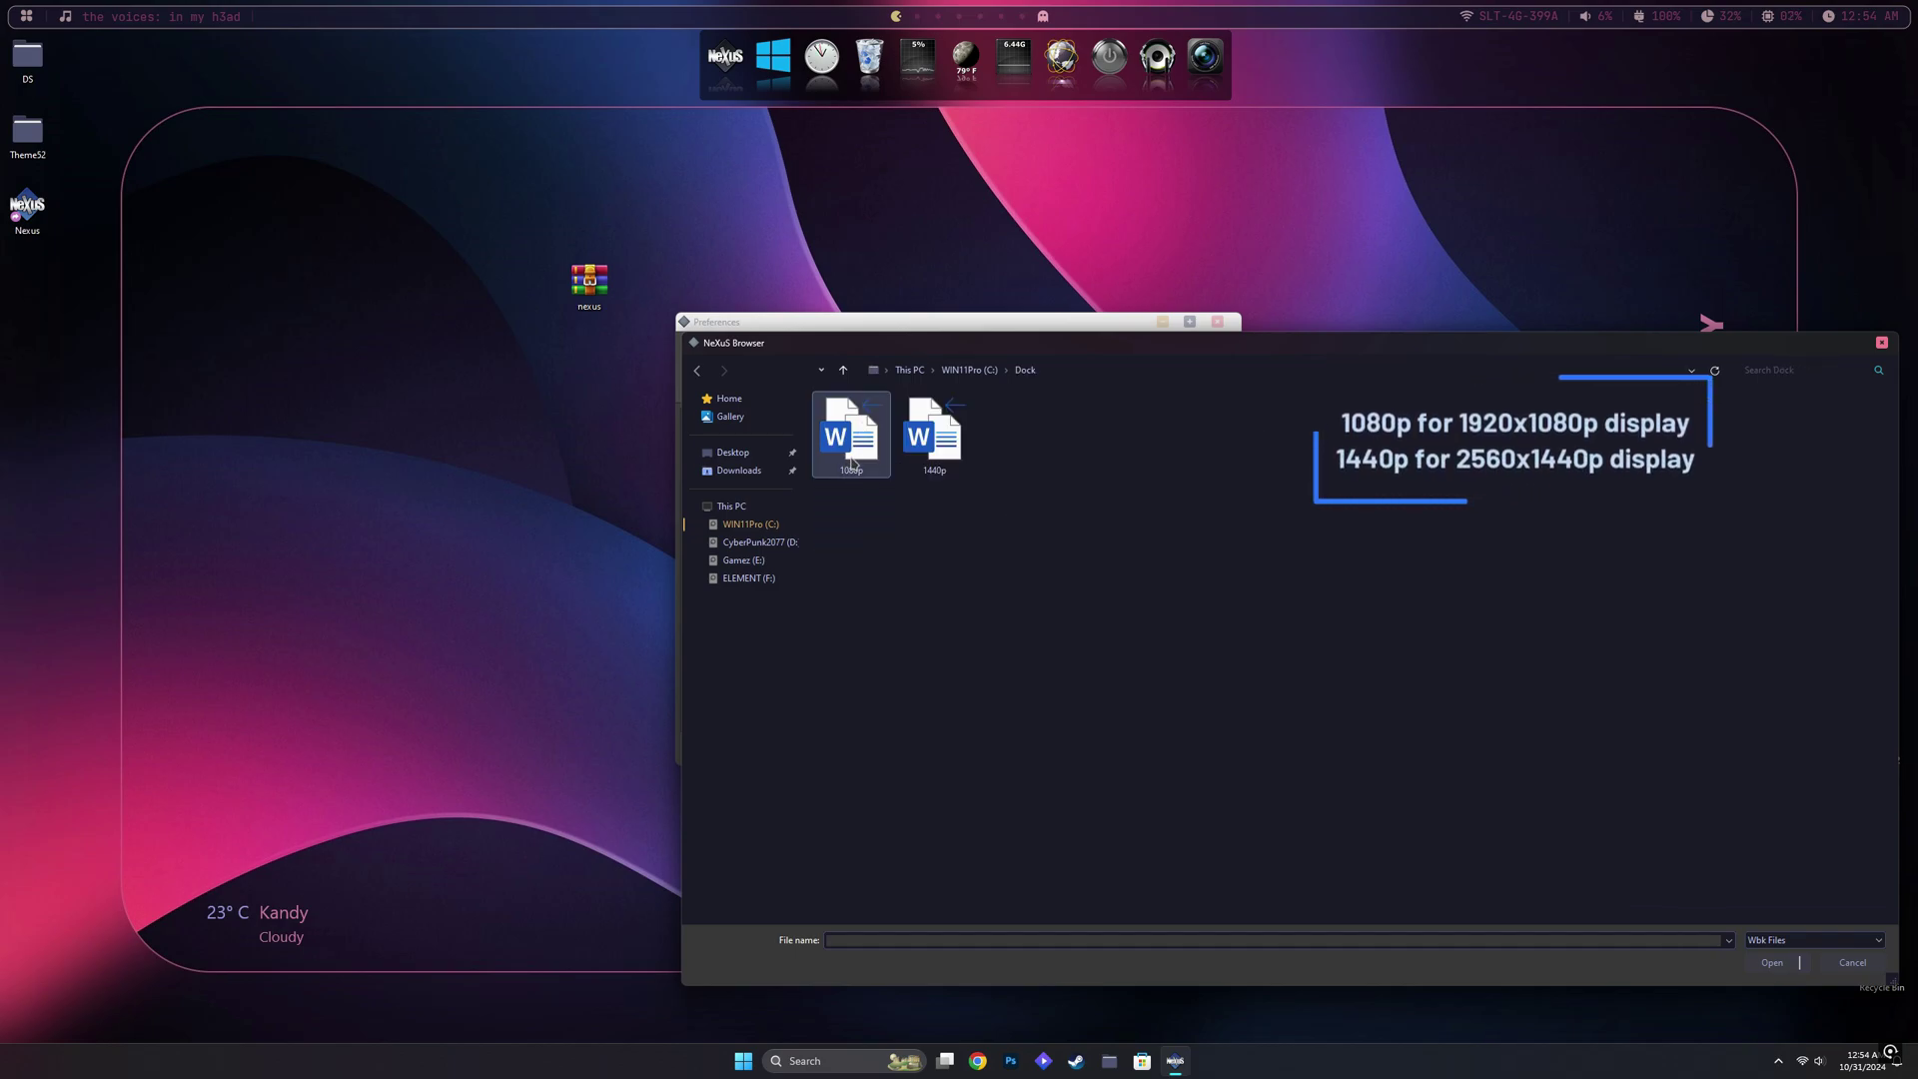
left_click(967, 440)
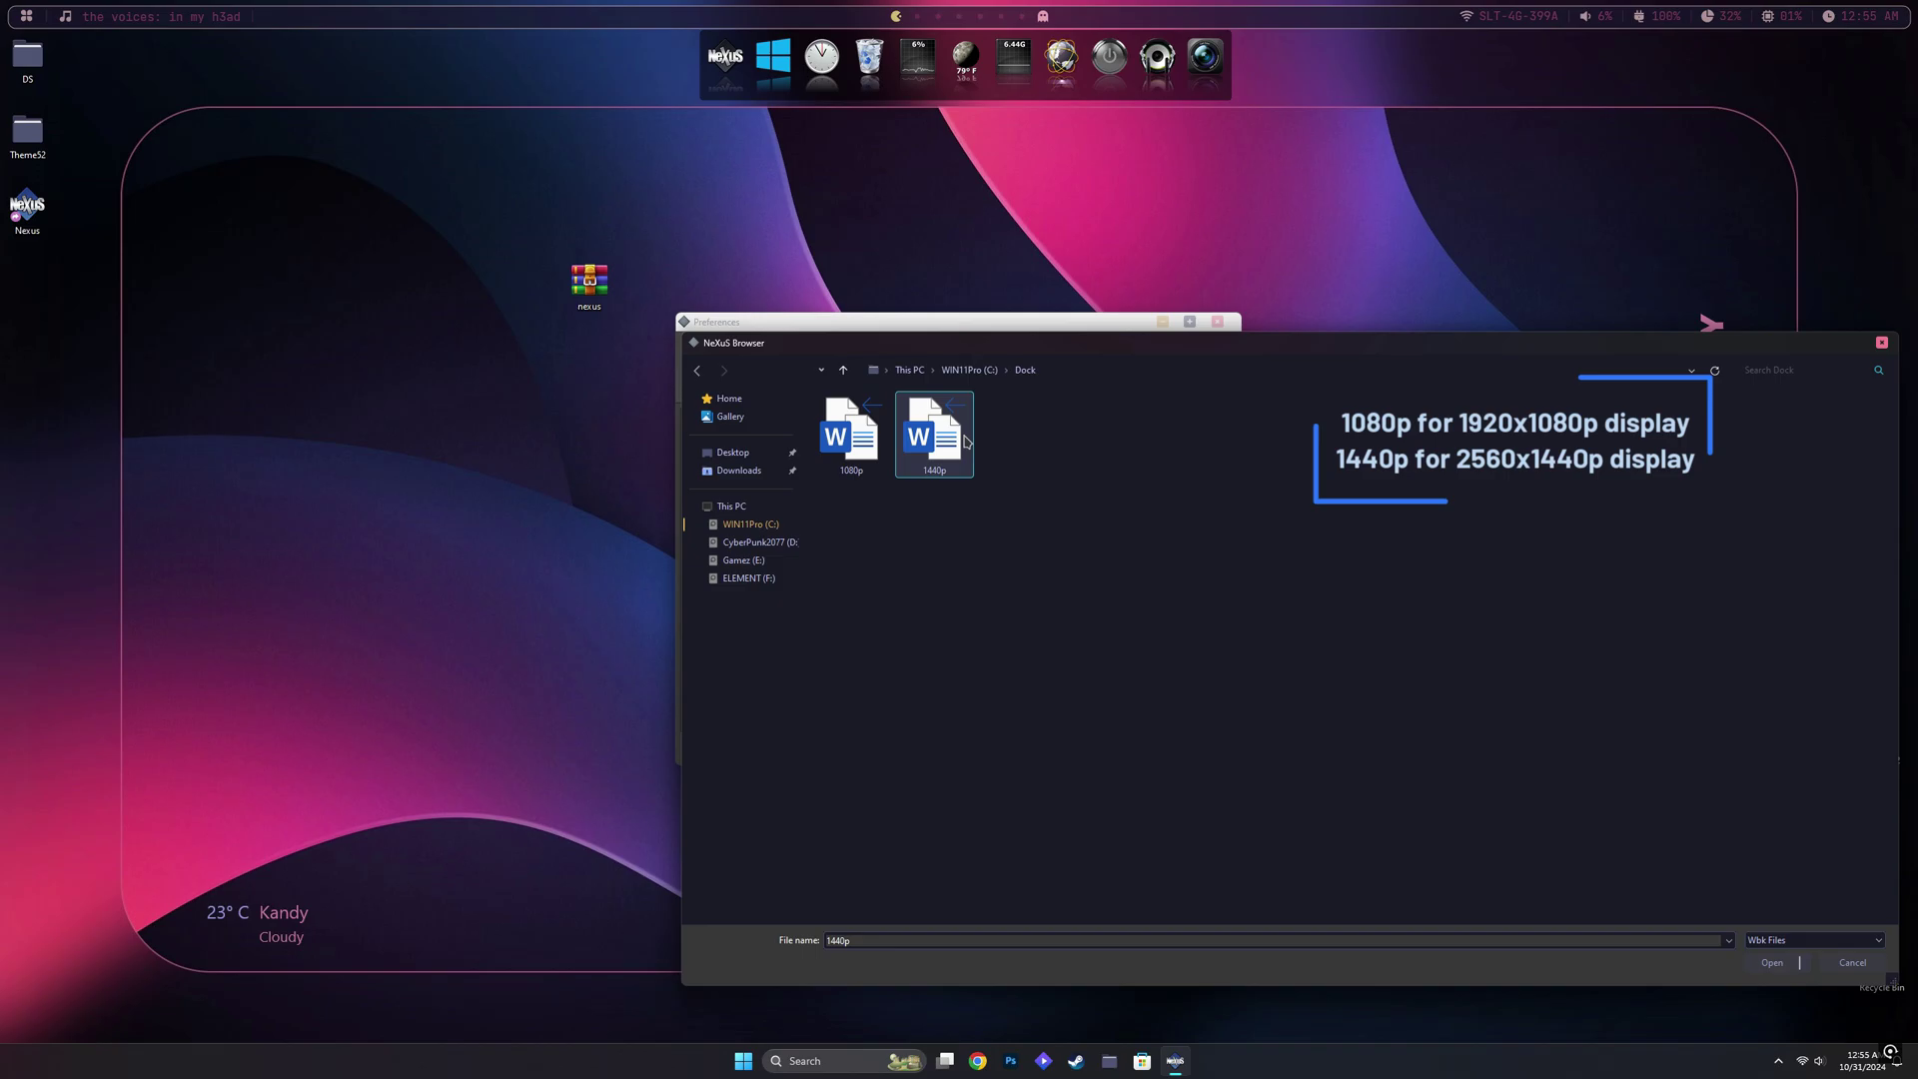
left_click(1770, 963)
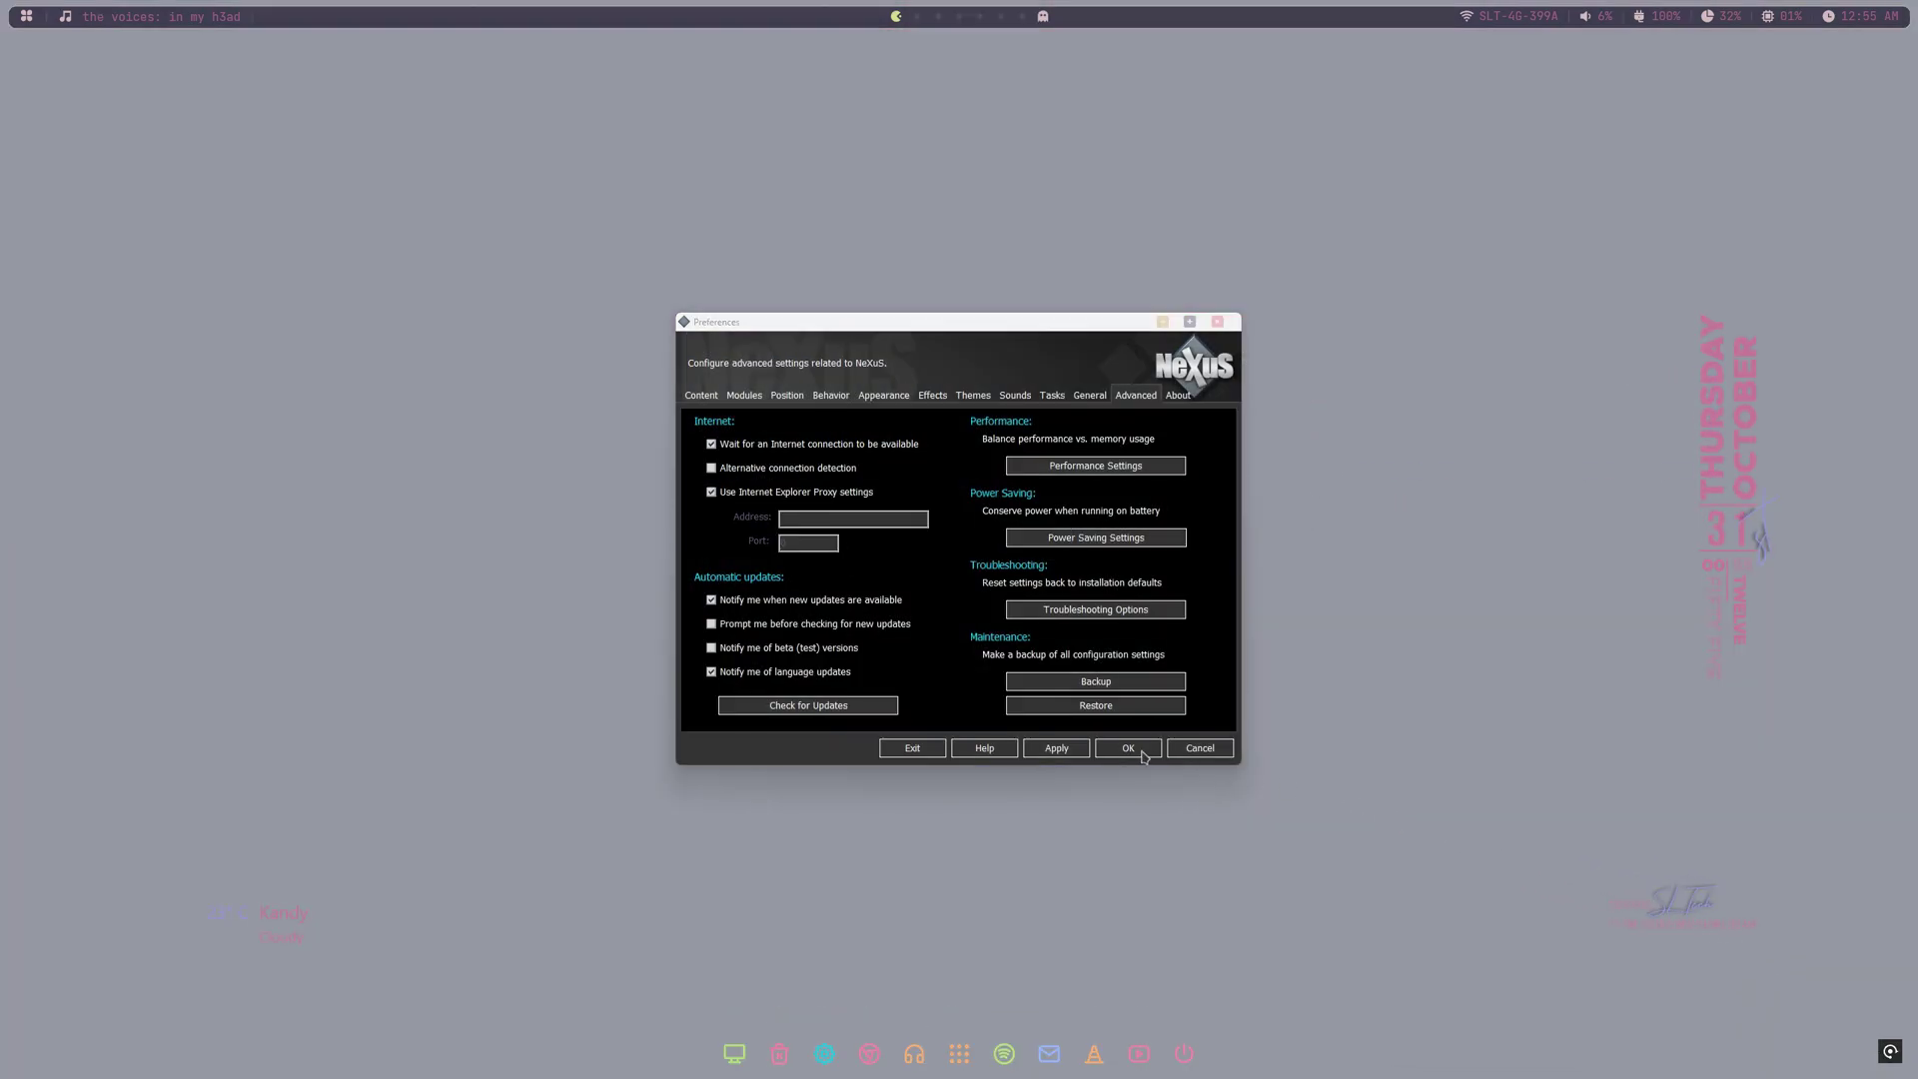
Apply and close the Nexus preferences, and refresh the desktop
left_click(1071, 749)
left_click(1133, 753)
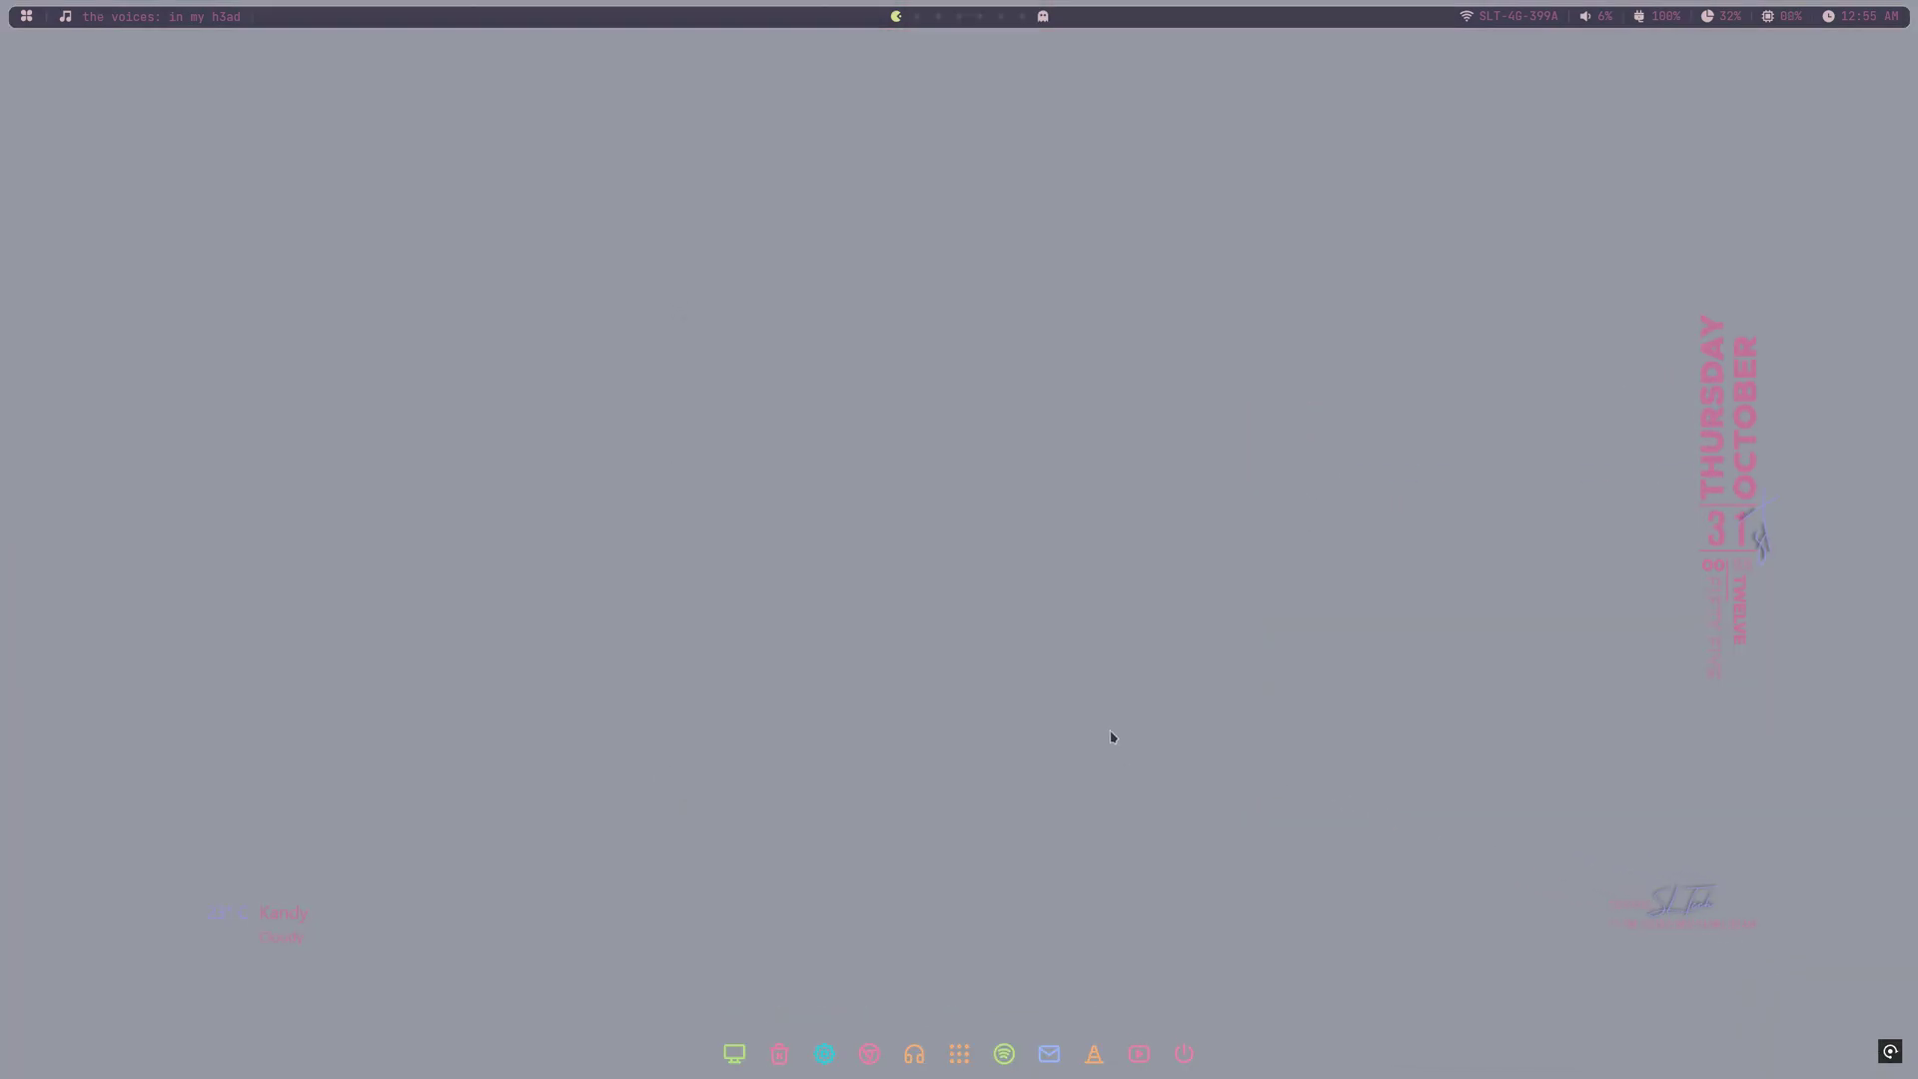
right_click(909, 572)
left_click(993, 661)
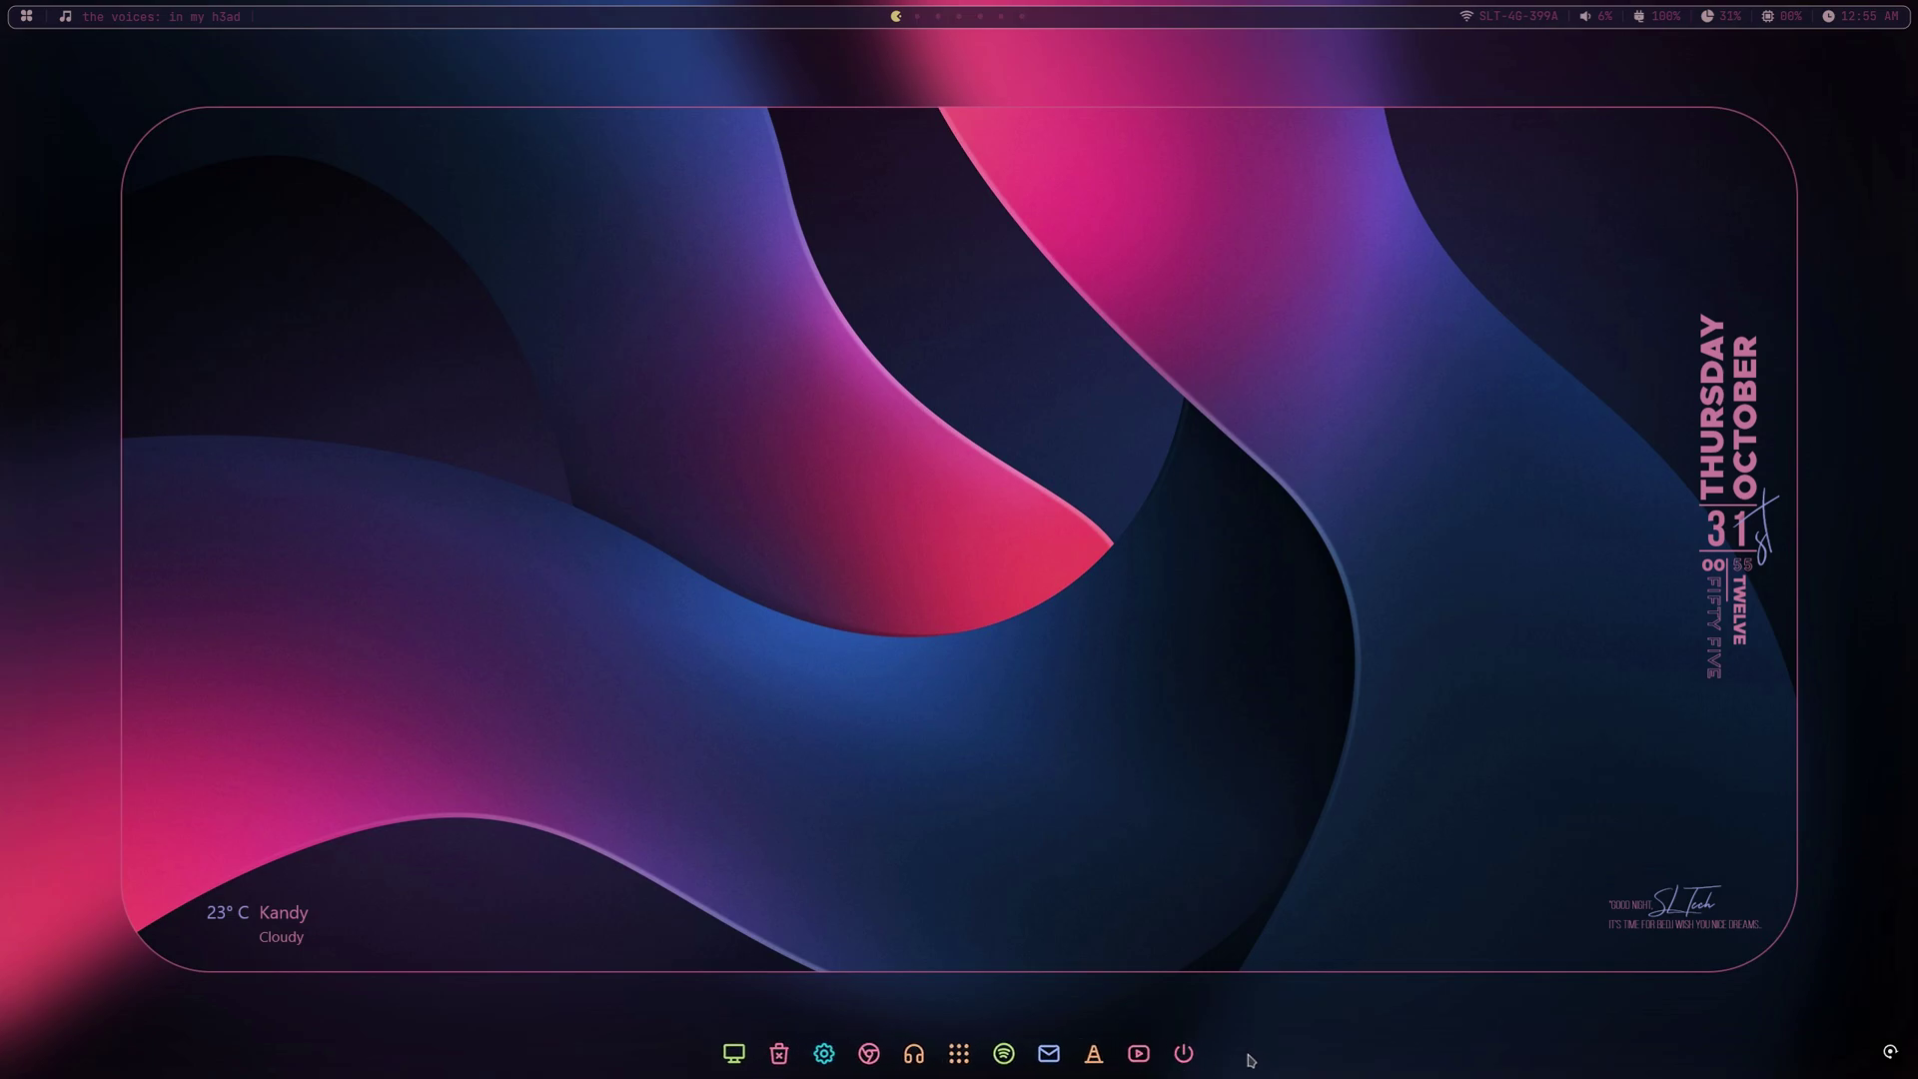
Open the Start menu from the dock, look into the pinned GameZone folder, and close both
left_click(959, 1053)
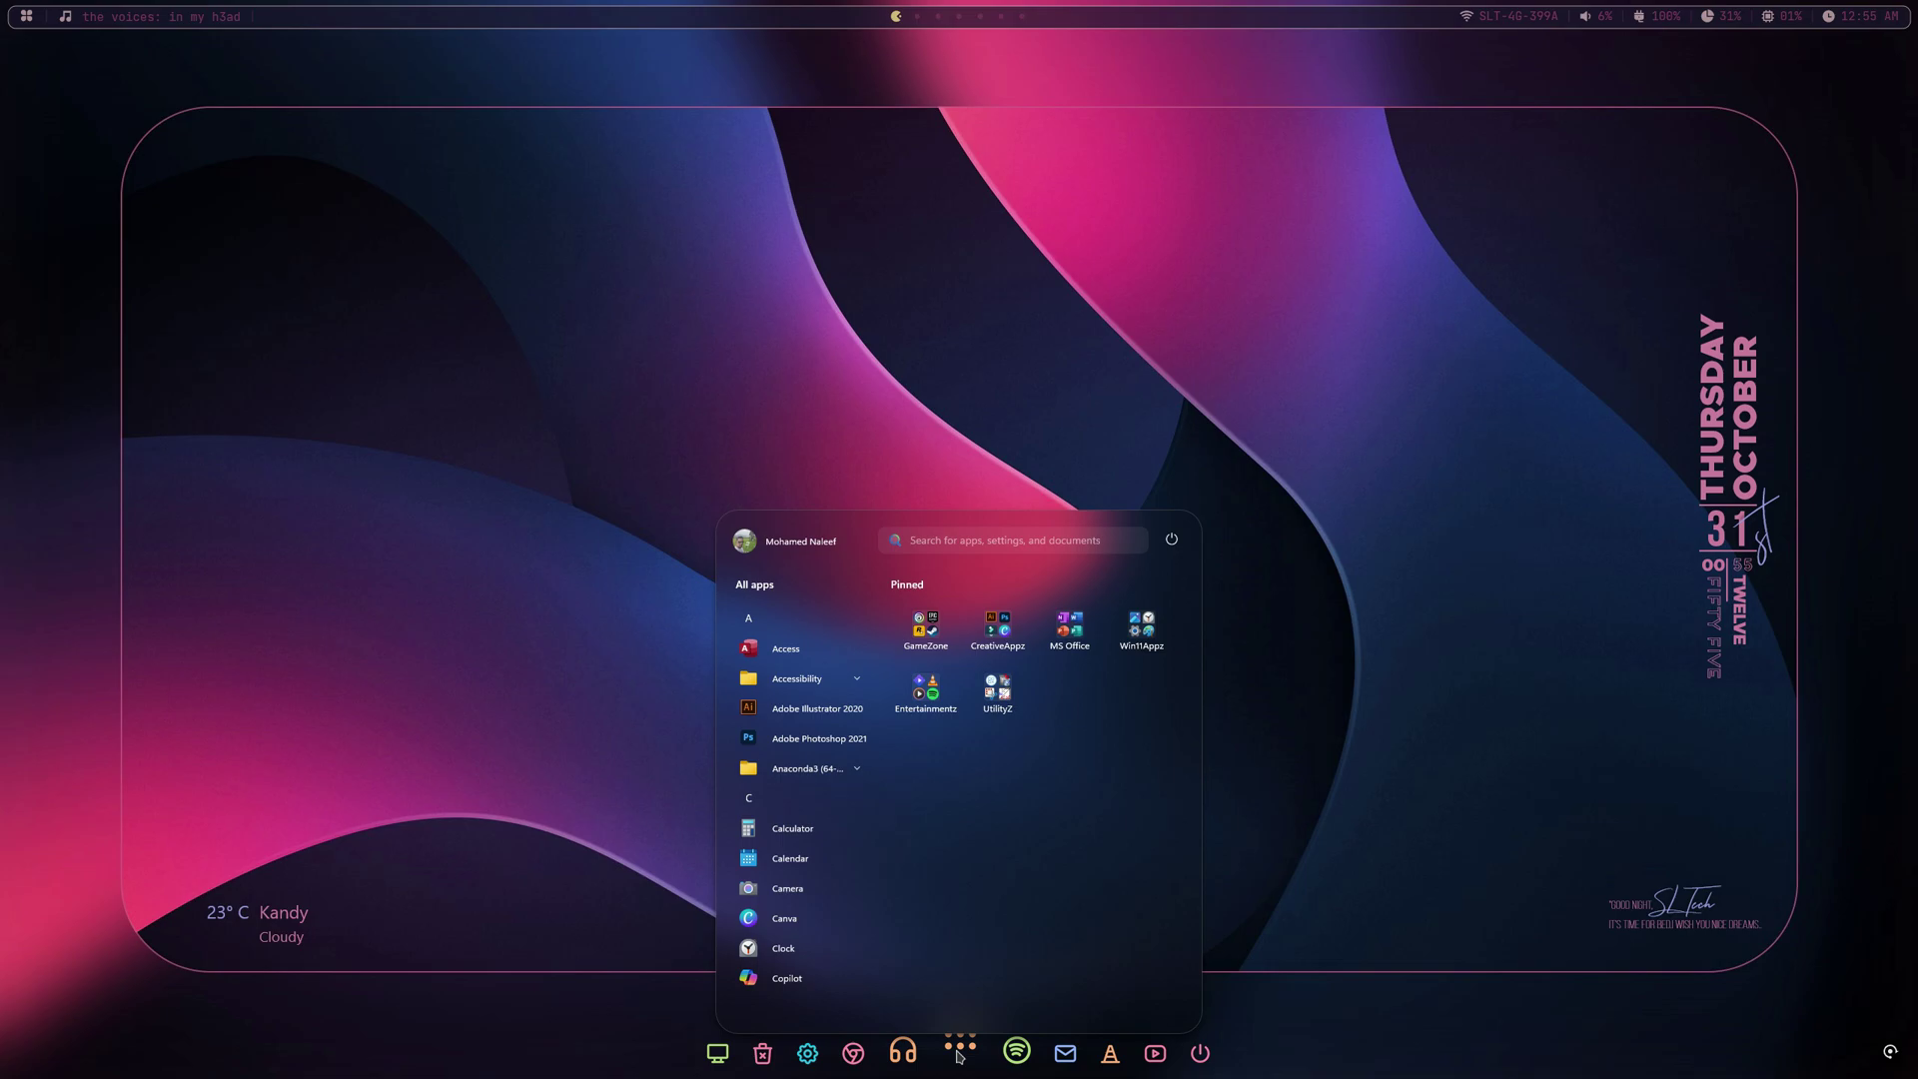
left_click(925, 628)
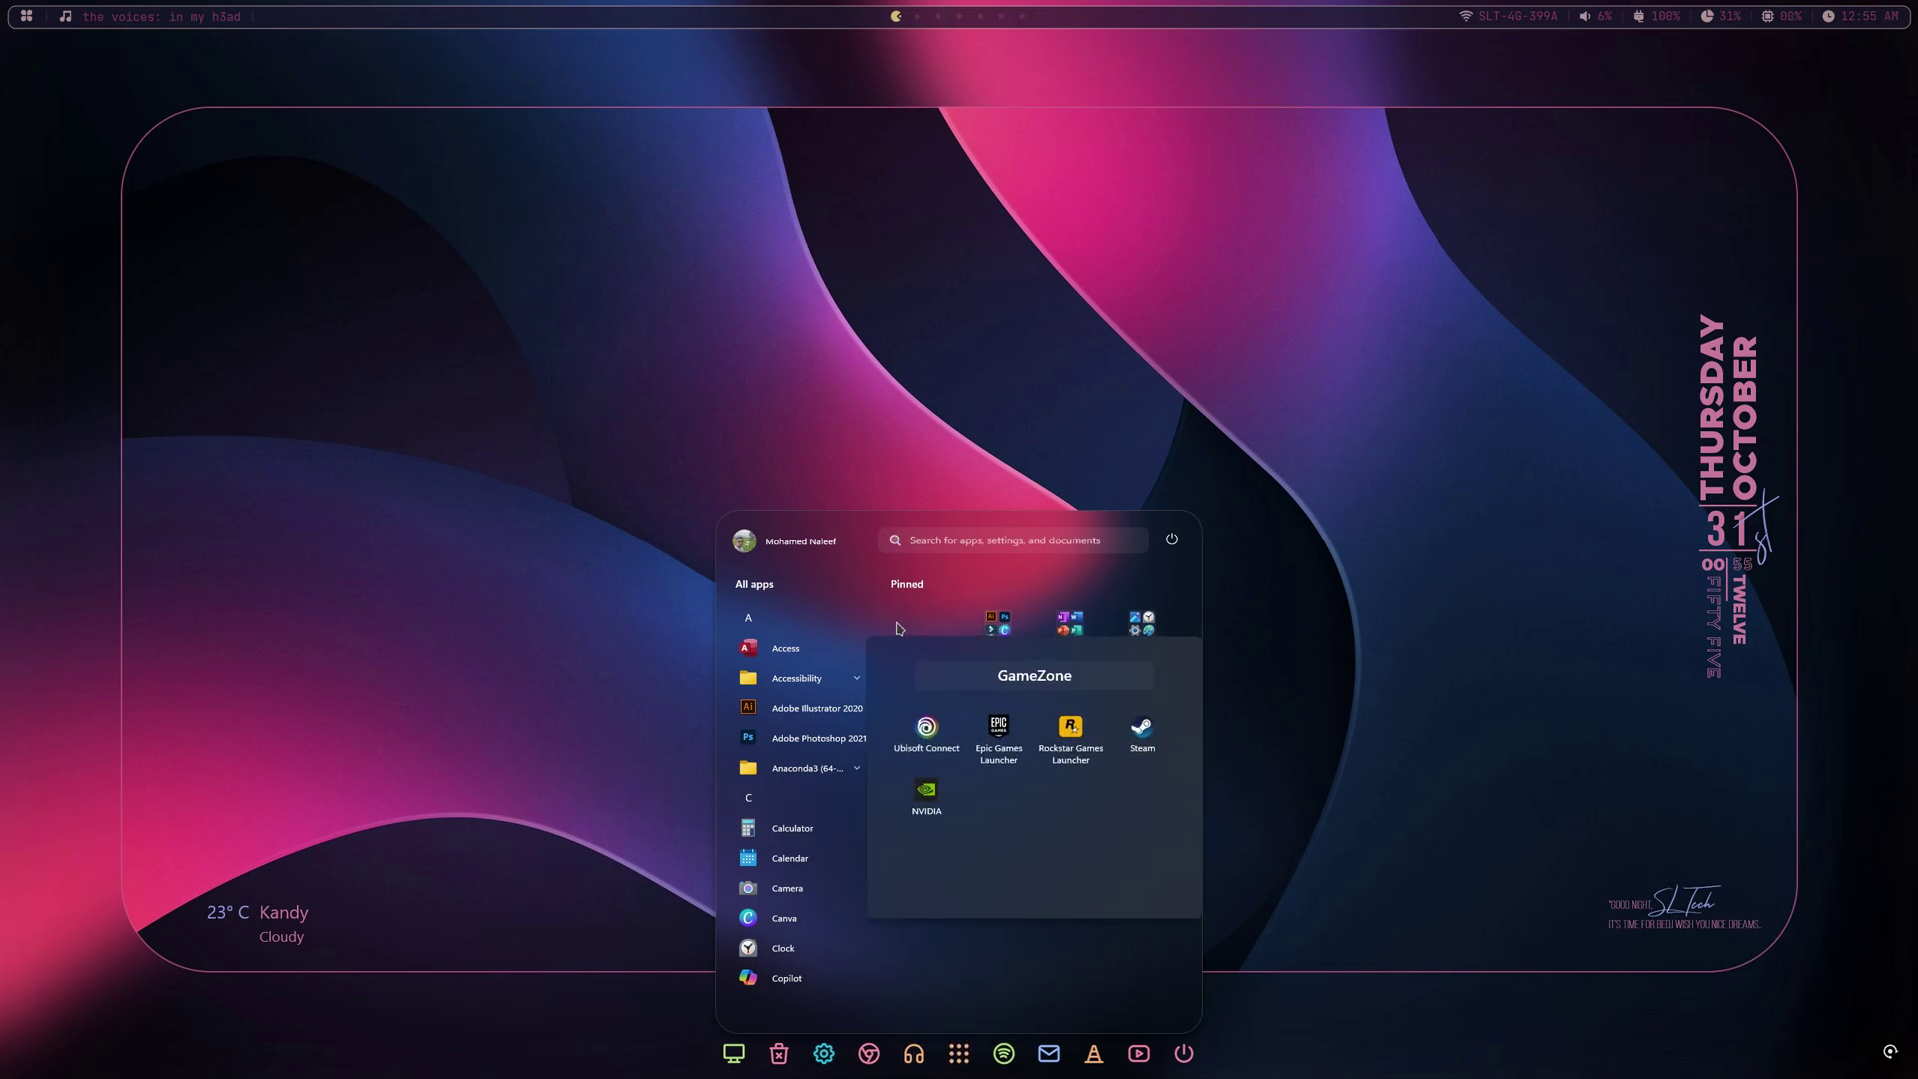
left_click(902, 628)
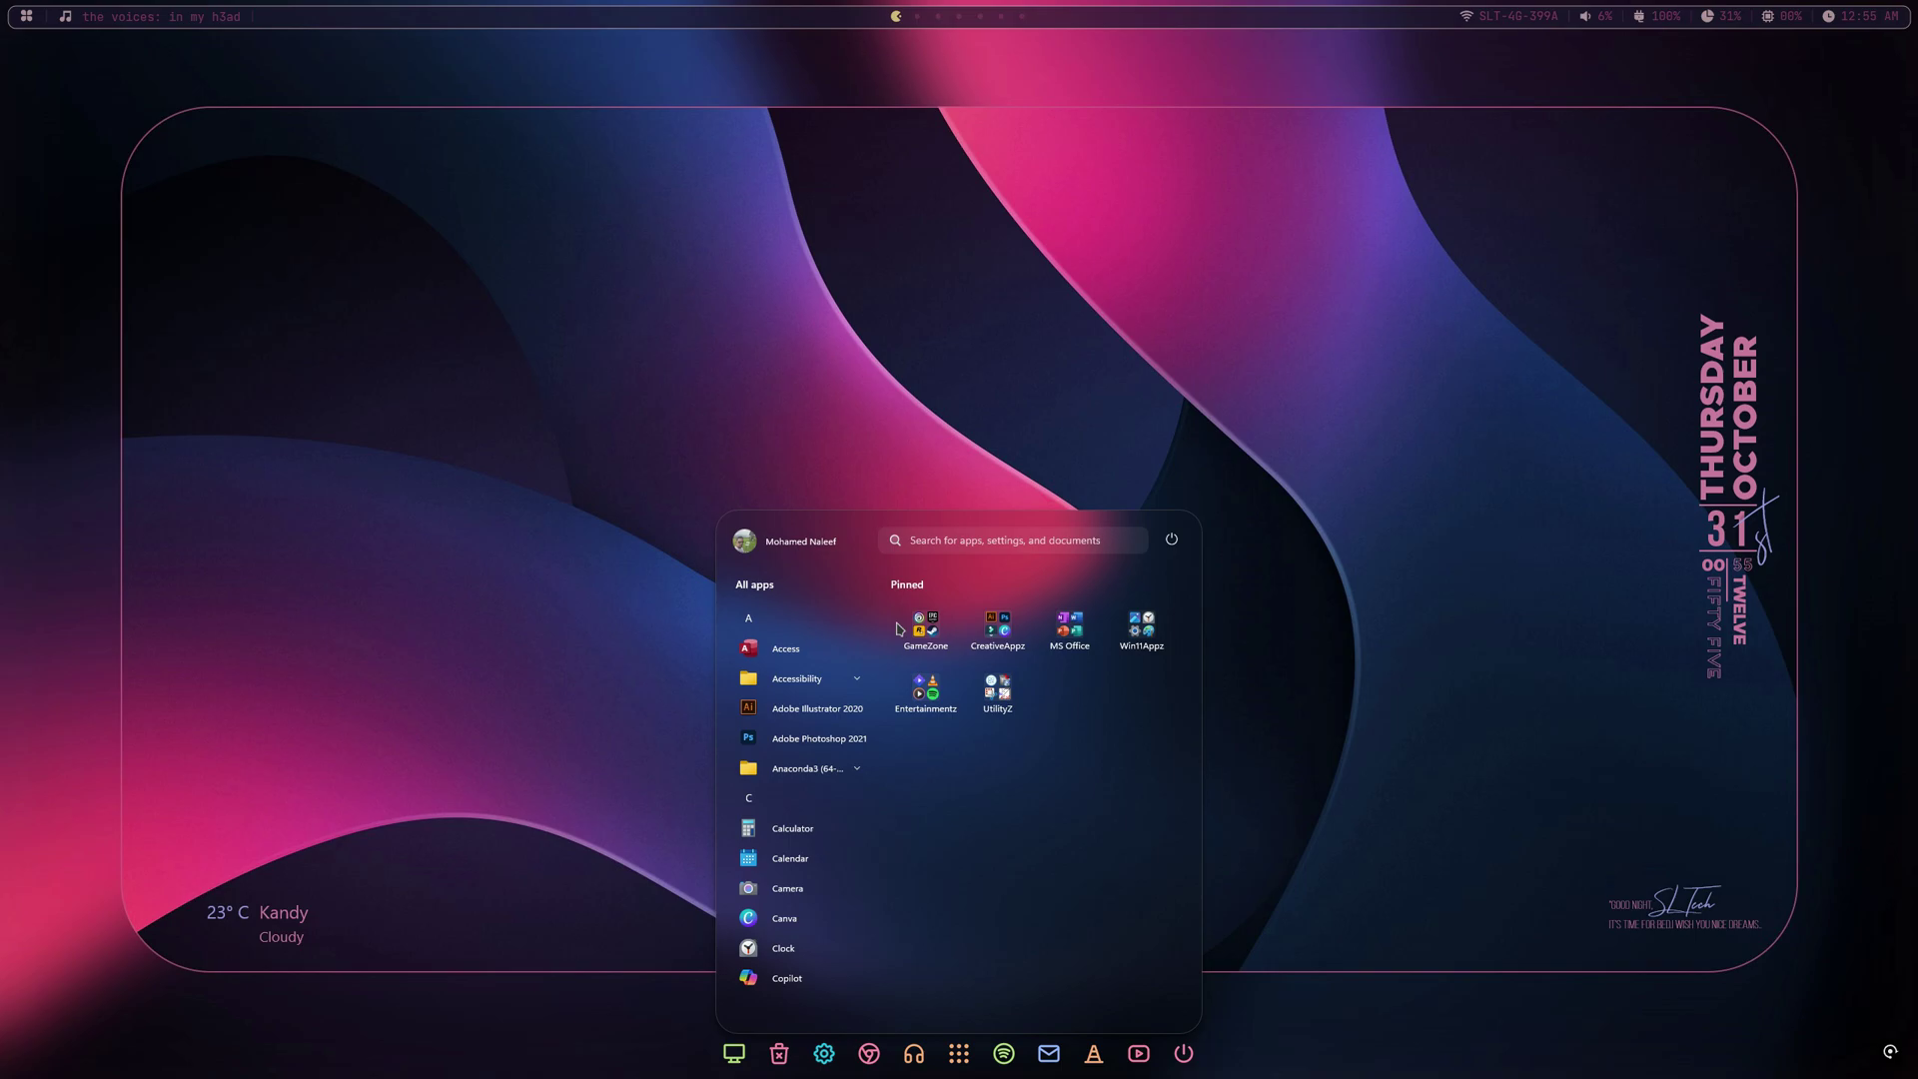
left_click(1239, 601)
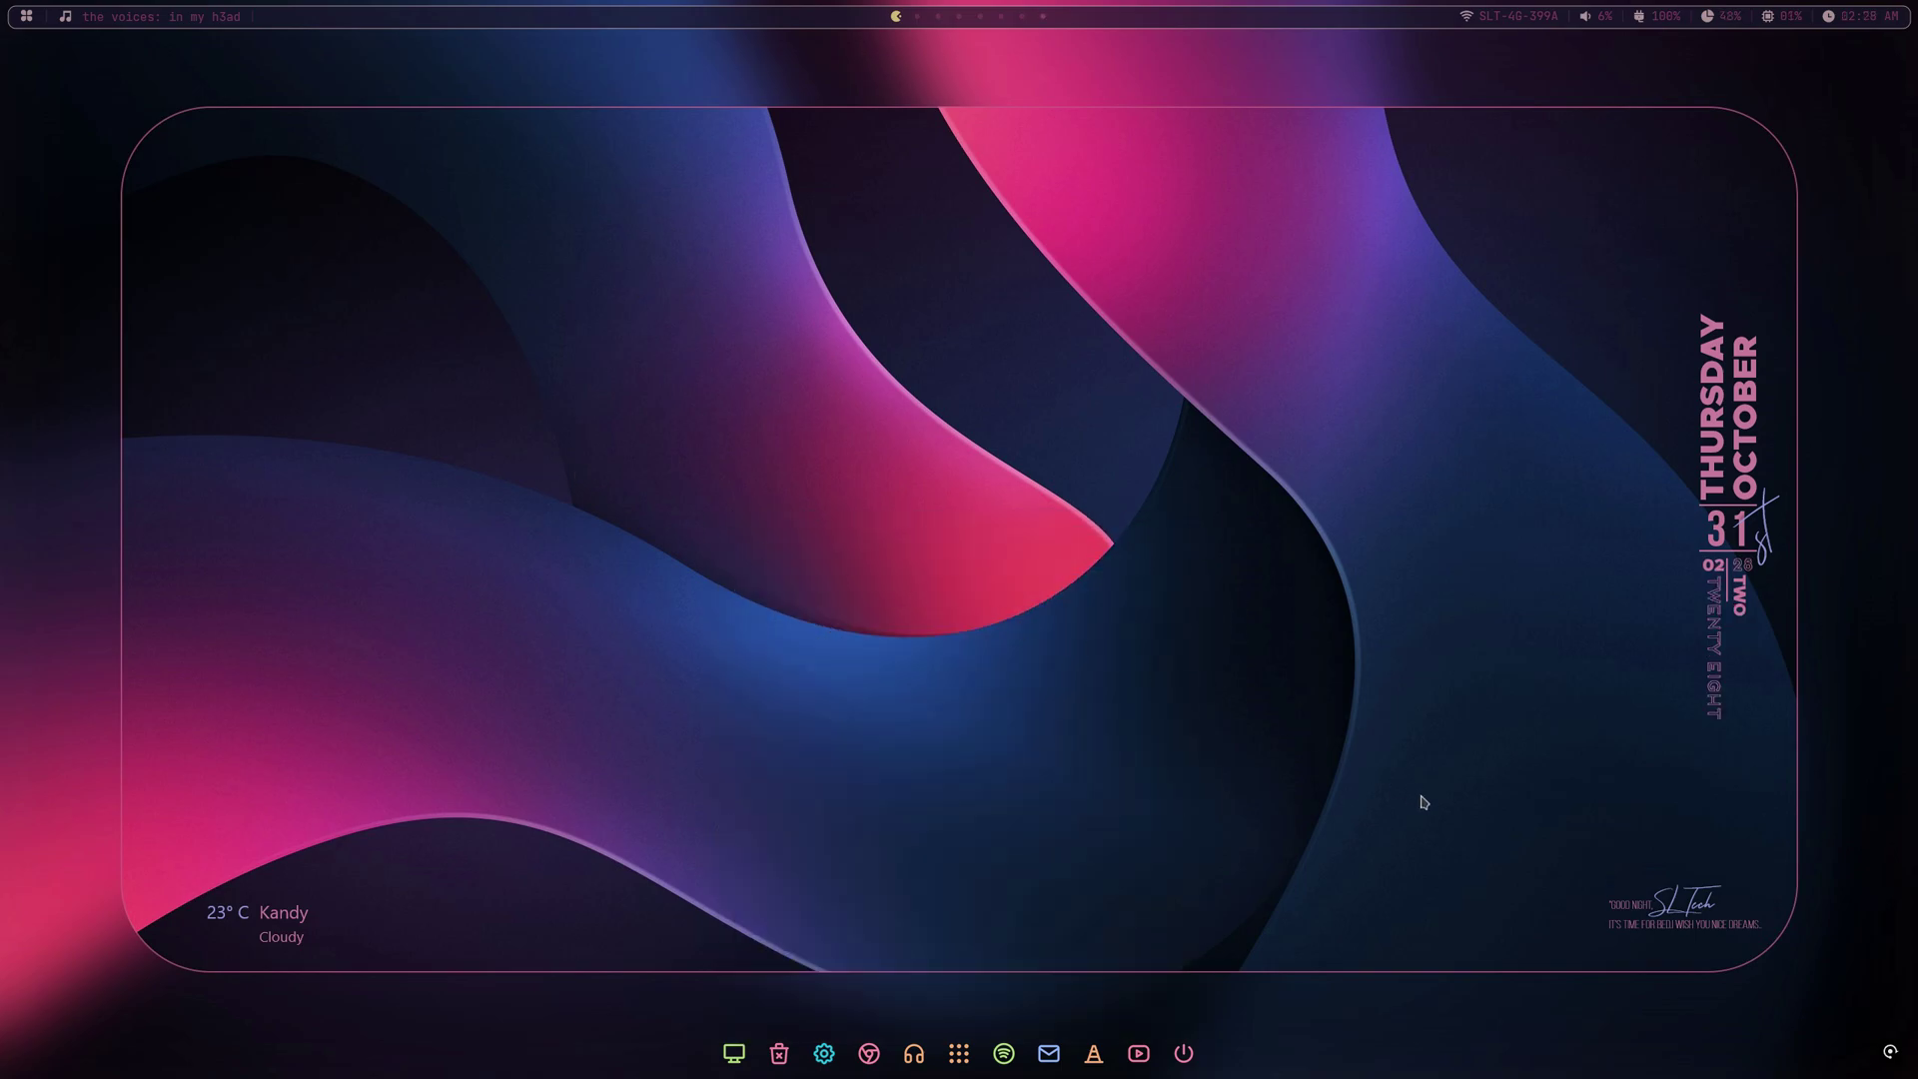
Replace the greeting name in the Motion Romansa skin's settings with the user's first name, and close the settings
right_click(1664, 907)
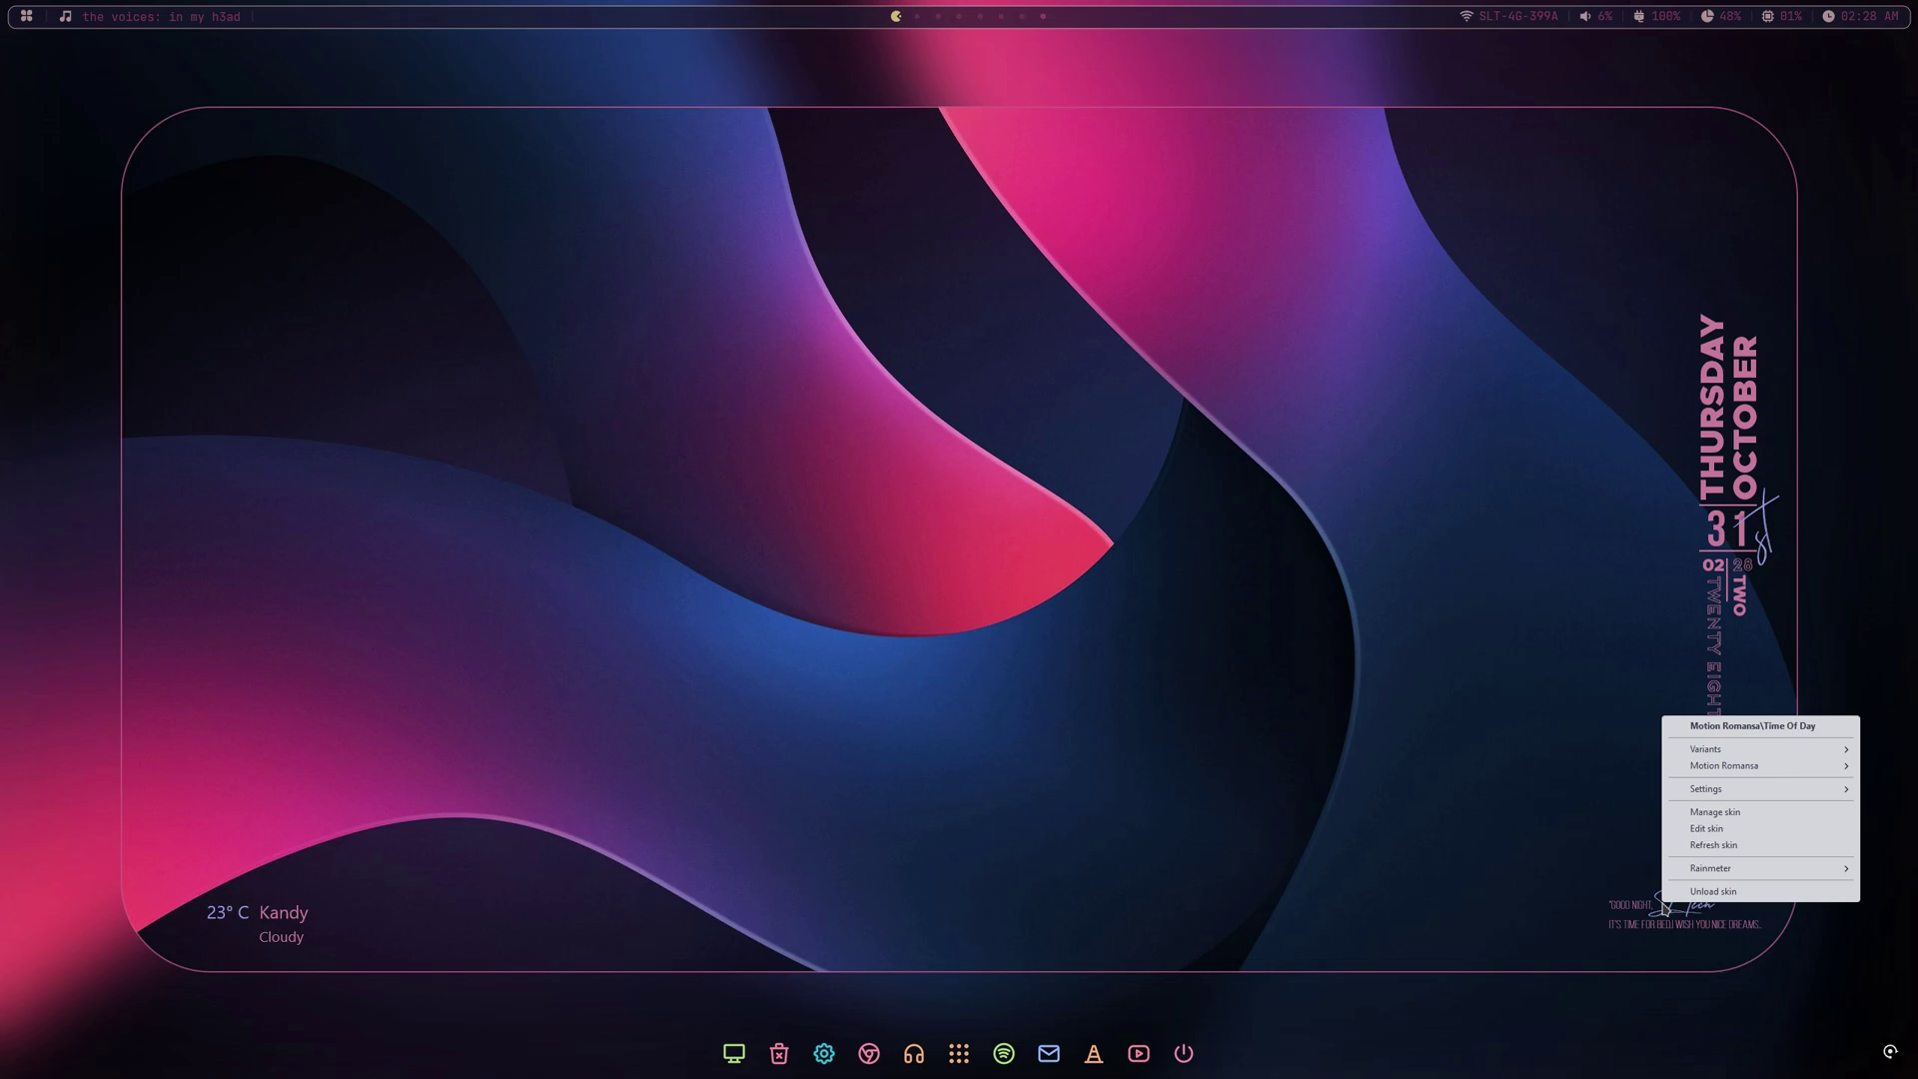
mouse_move(1730, 778)
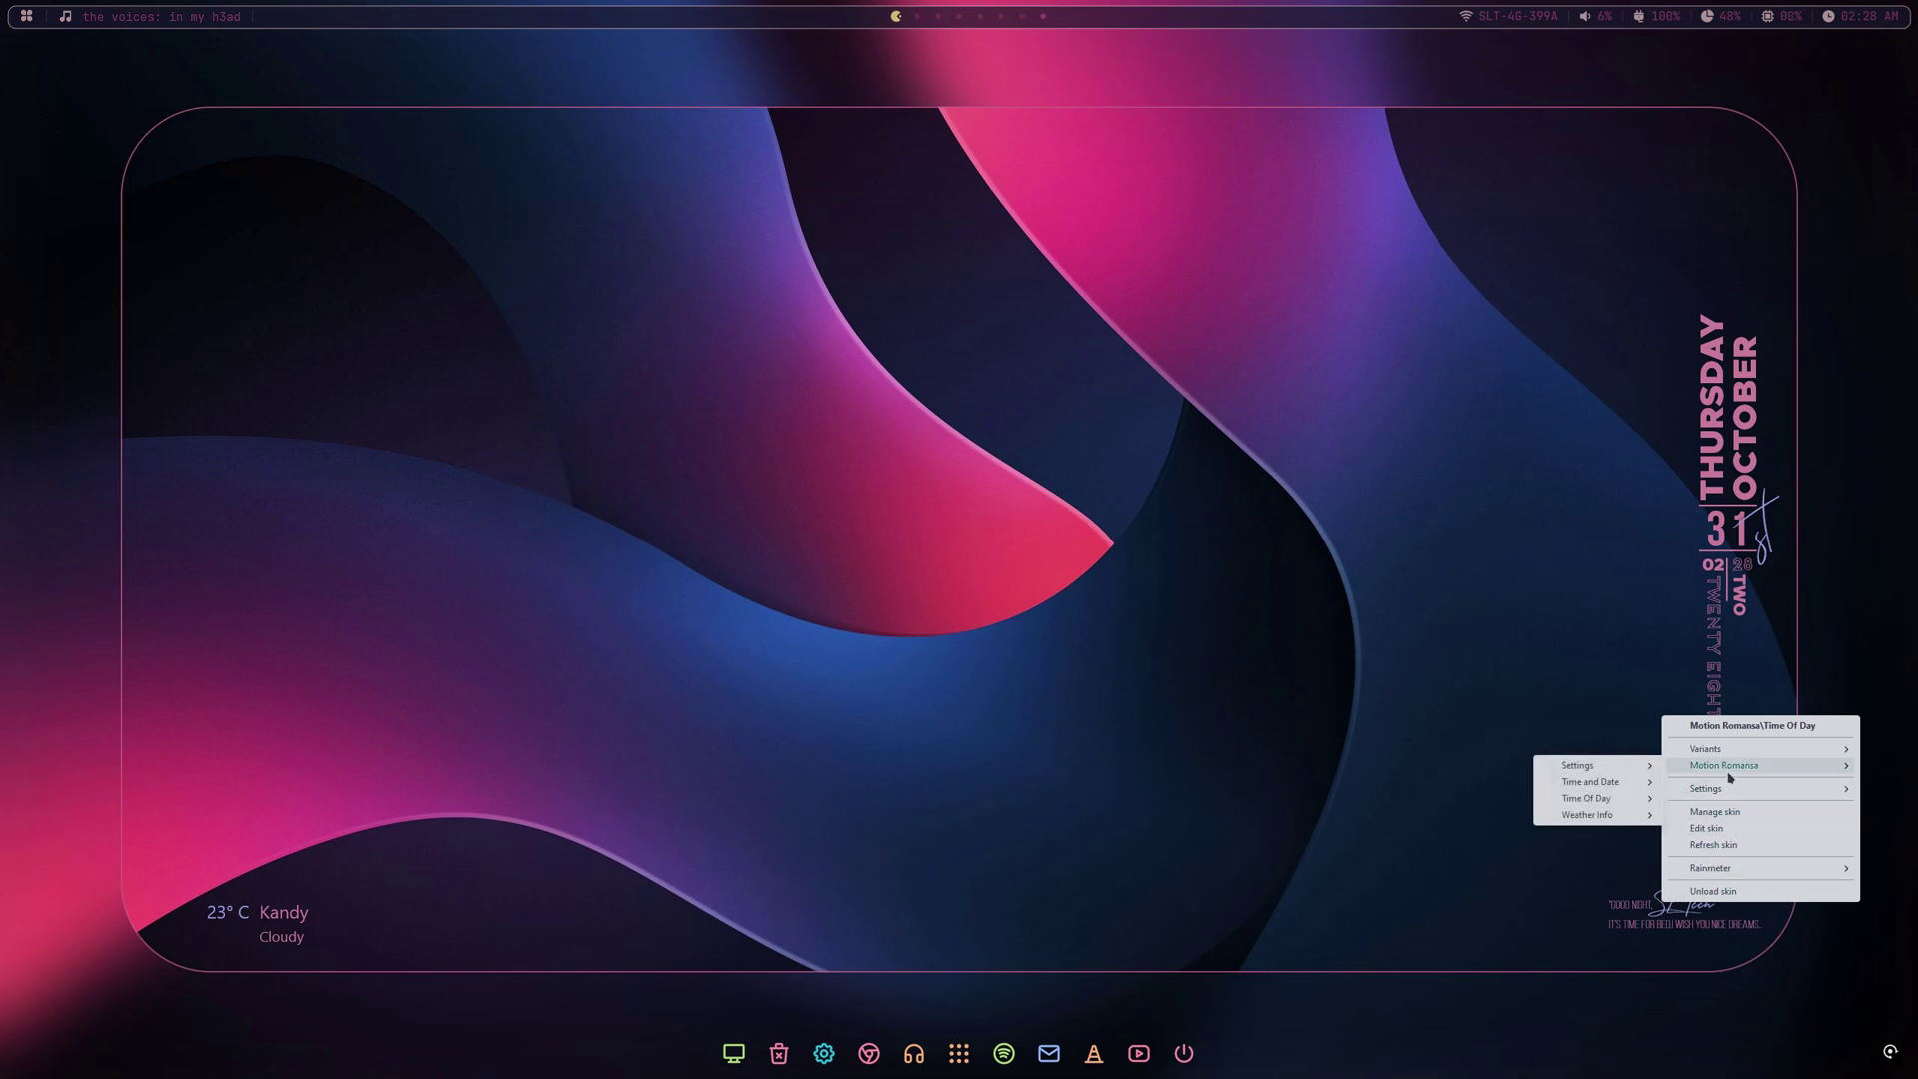
mouse_move(1579, 769)
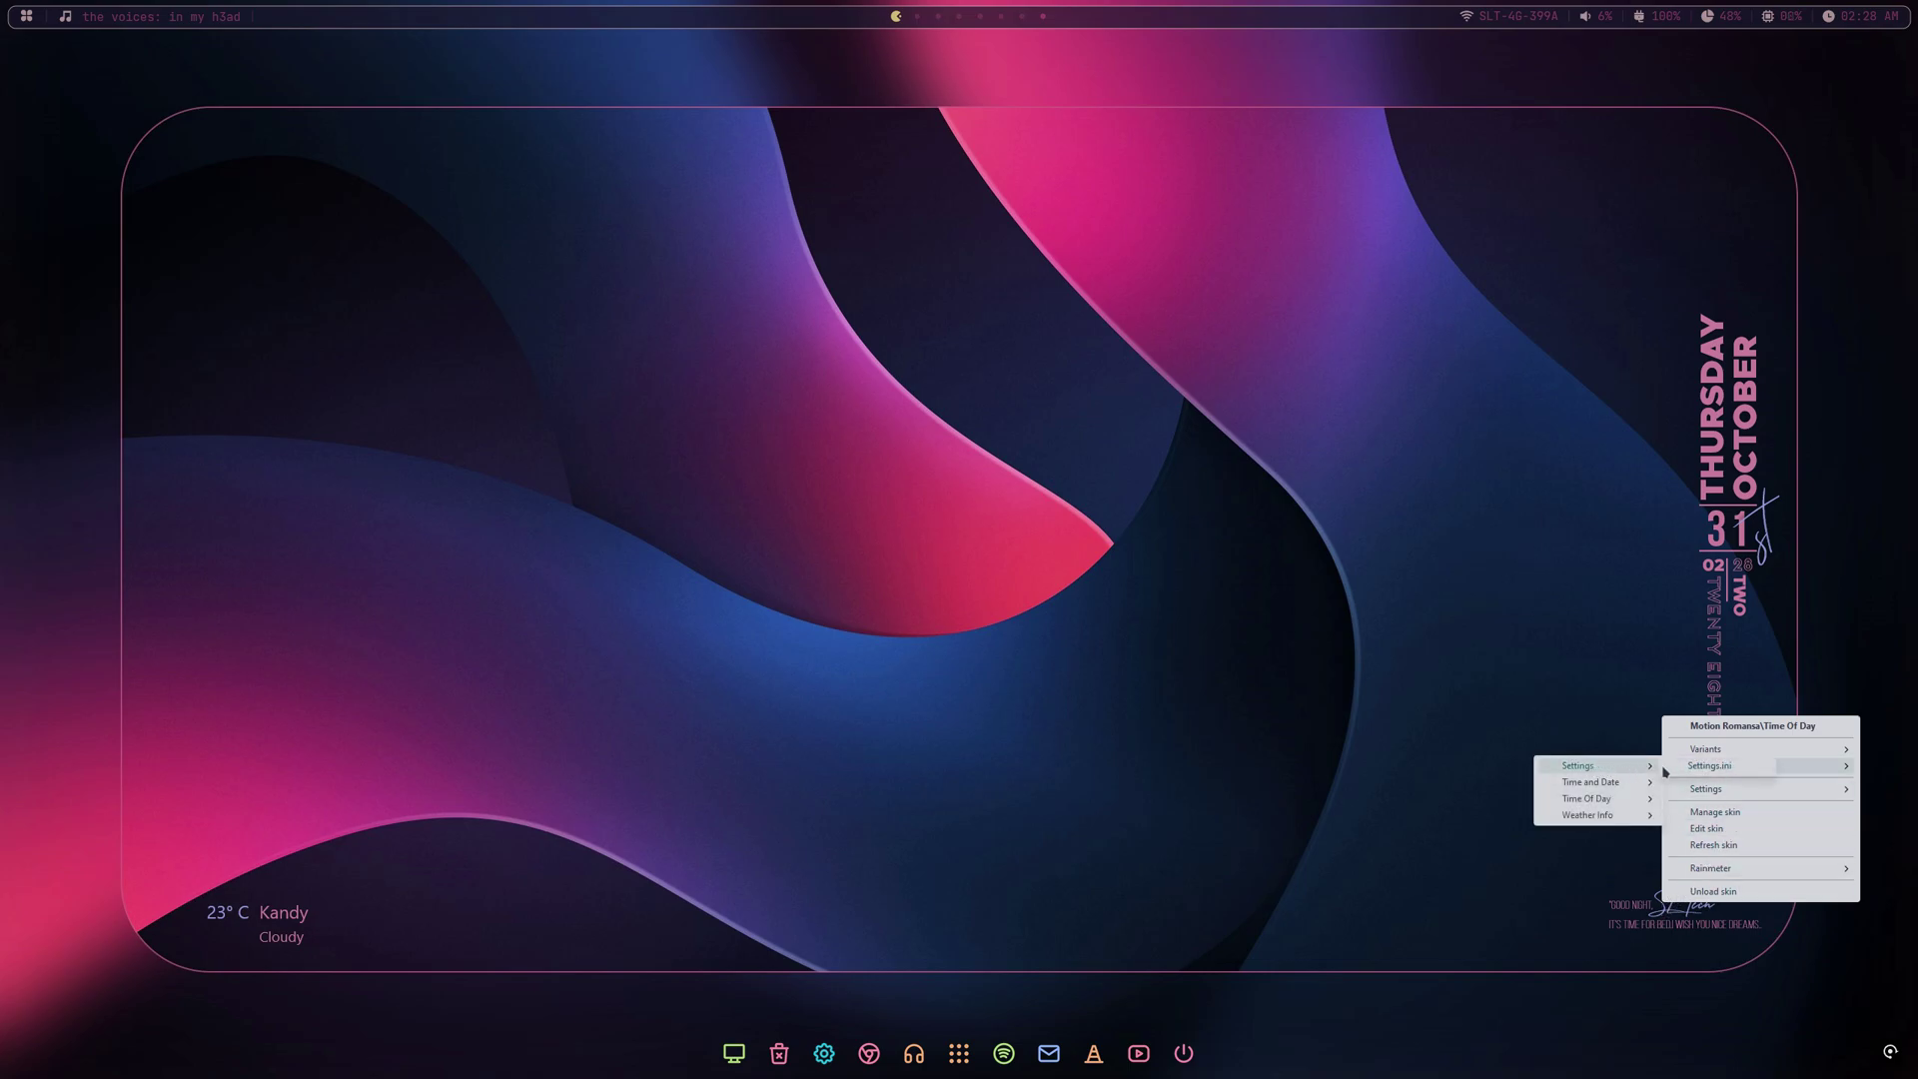
left_click(1710, 767)
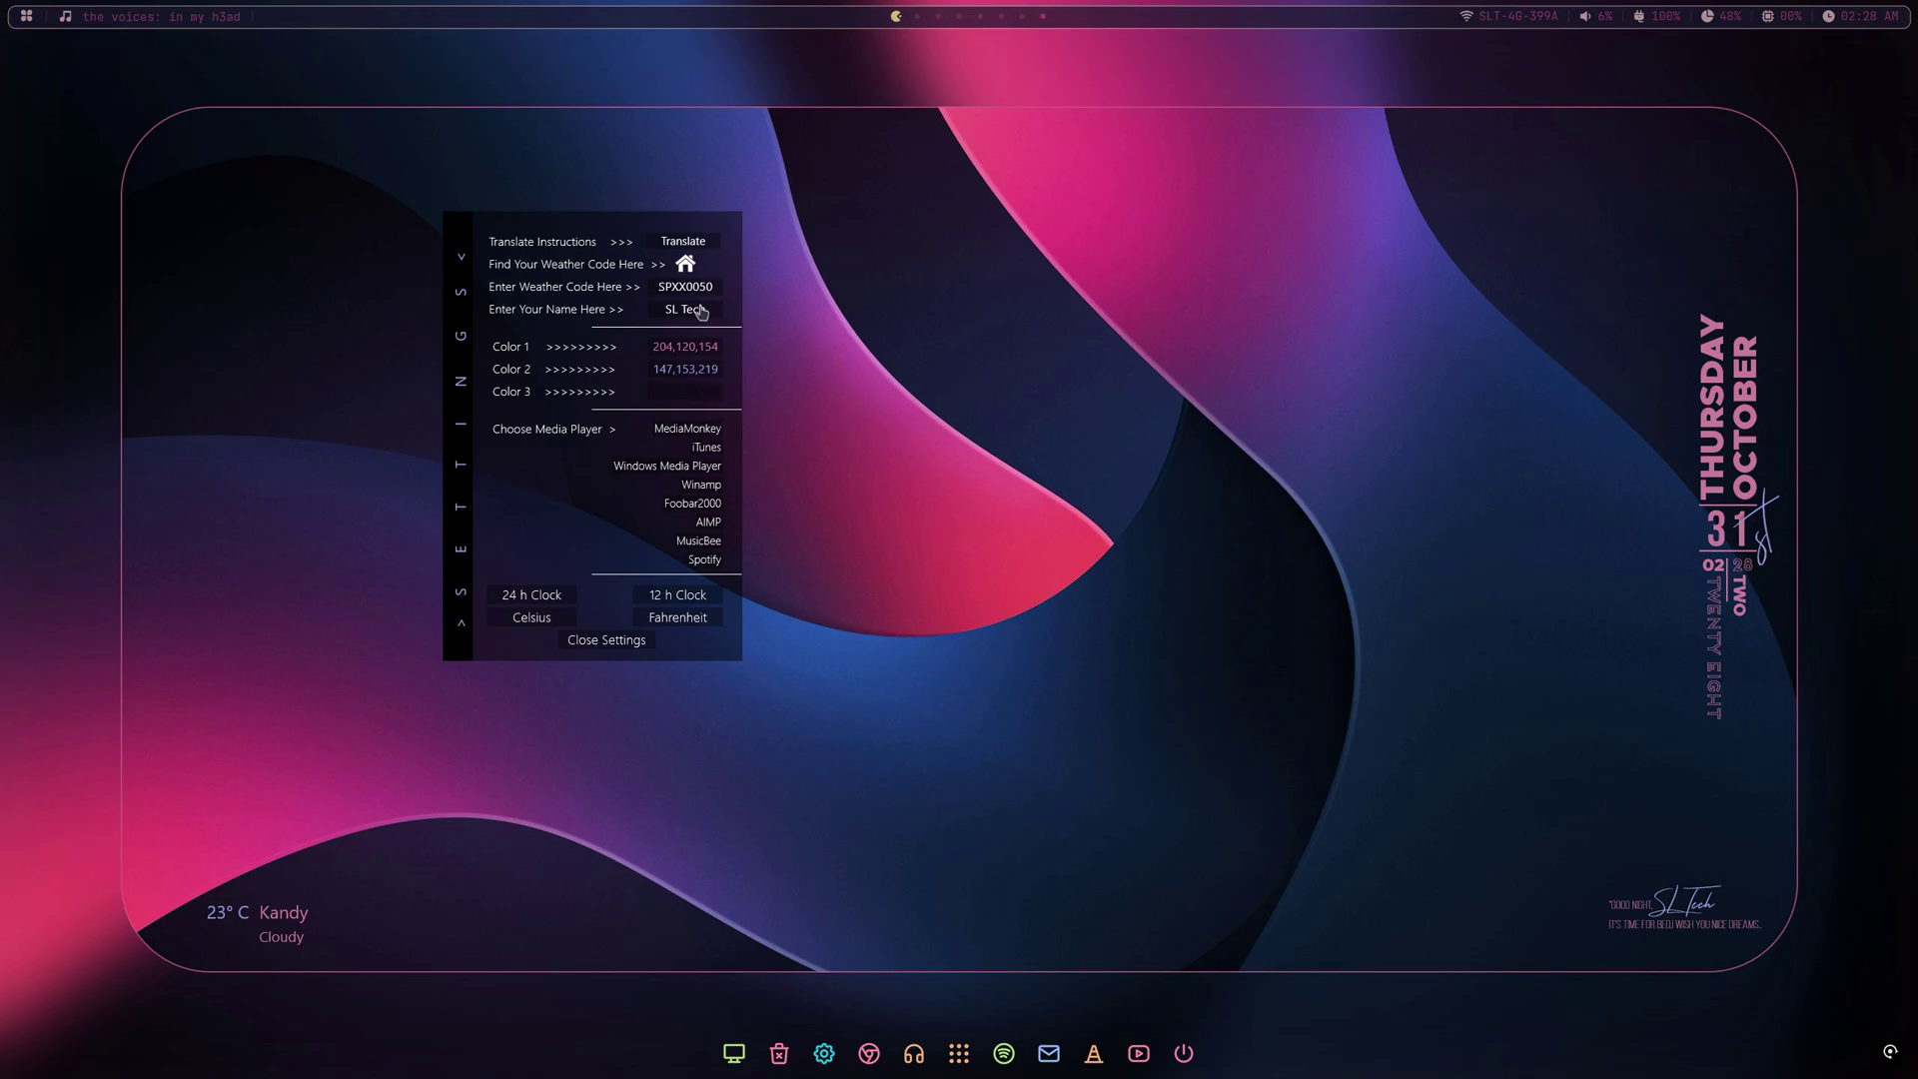
left_click(672, 315)
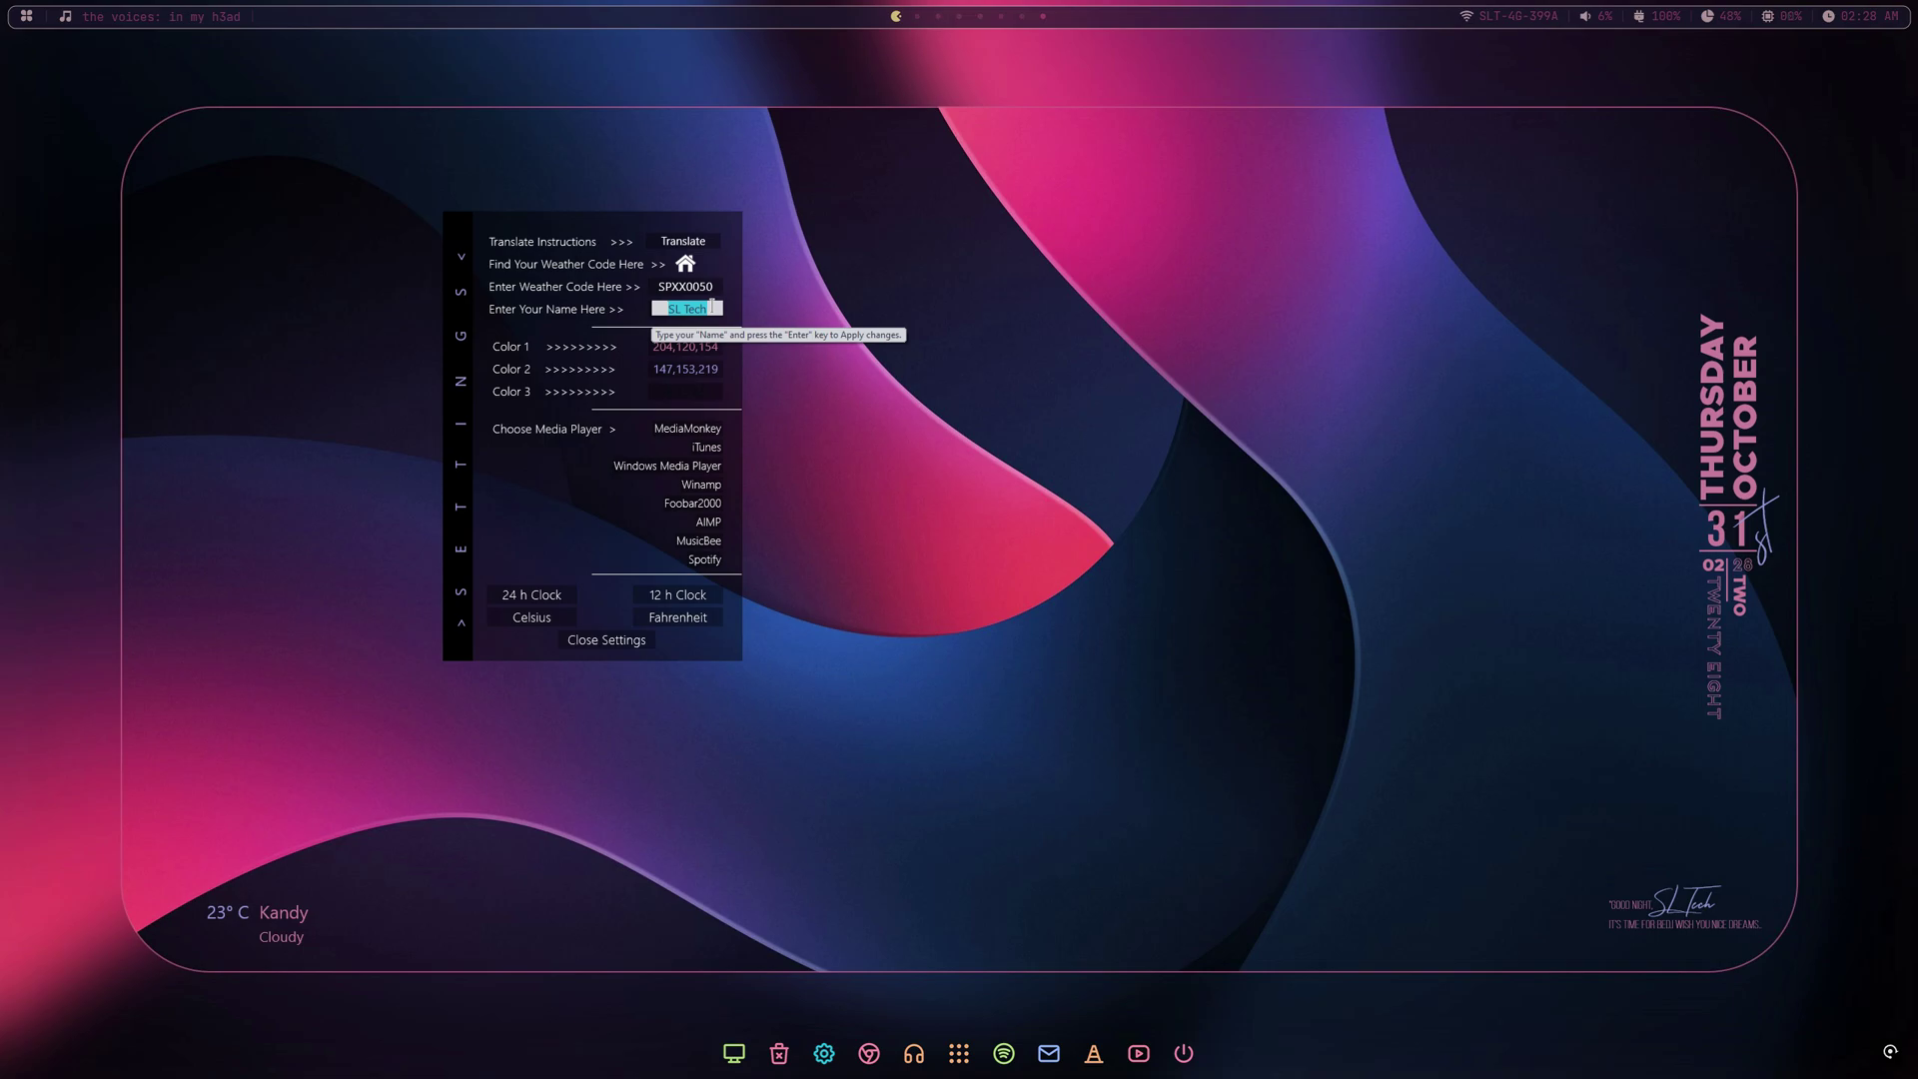
type("Naleef")
key("Return")
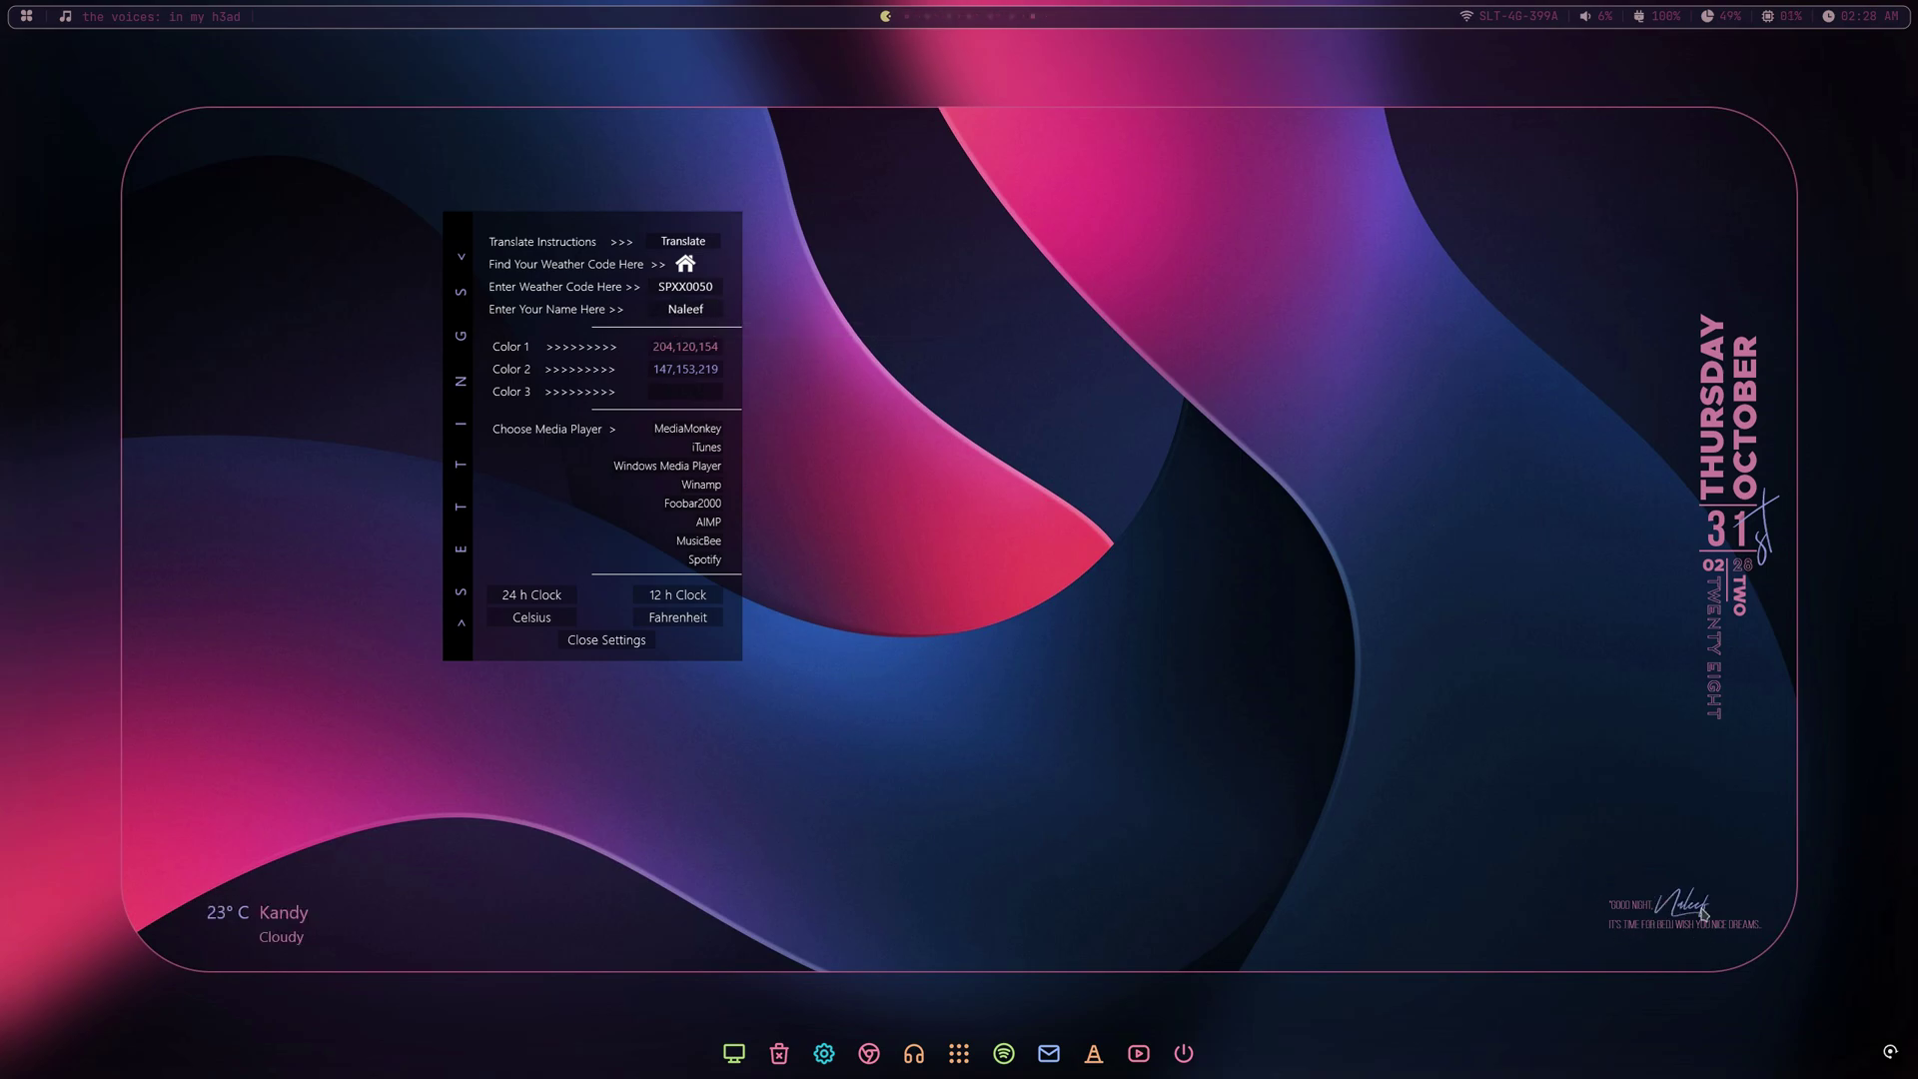
left_click(632, 645)
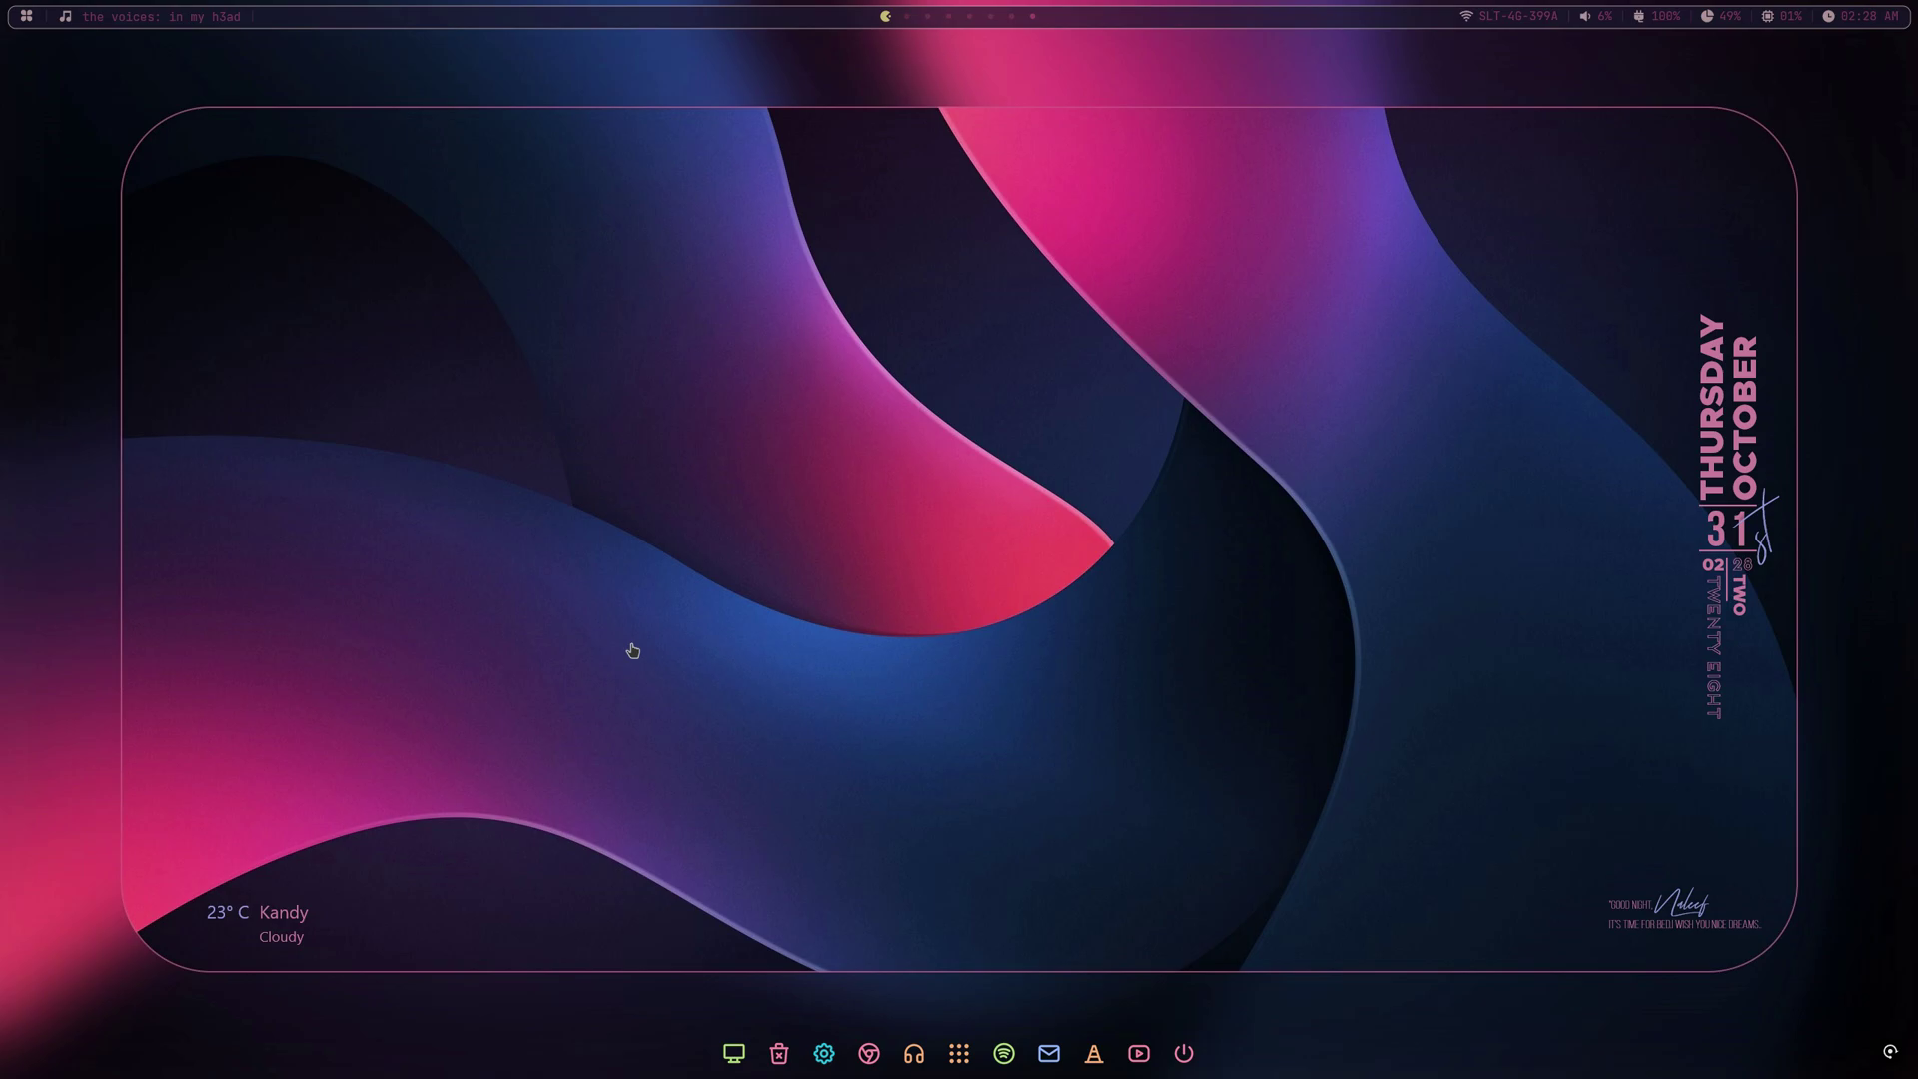